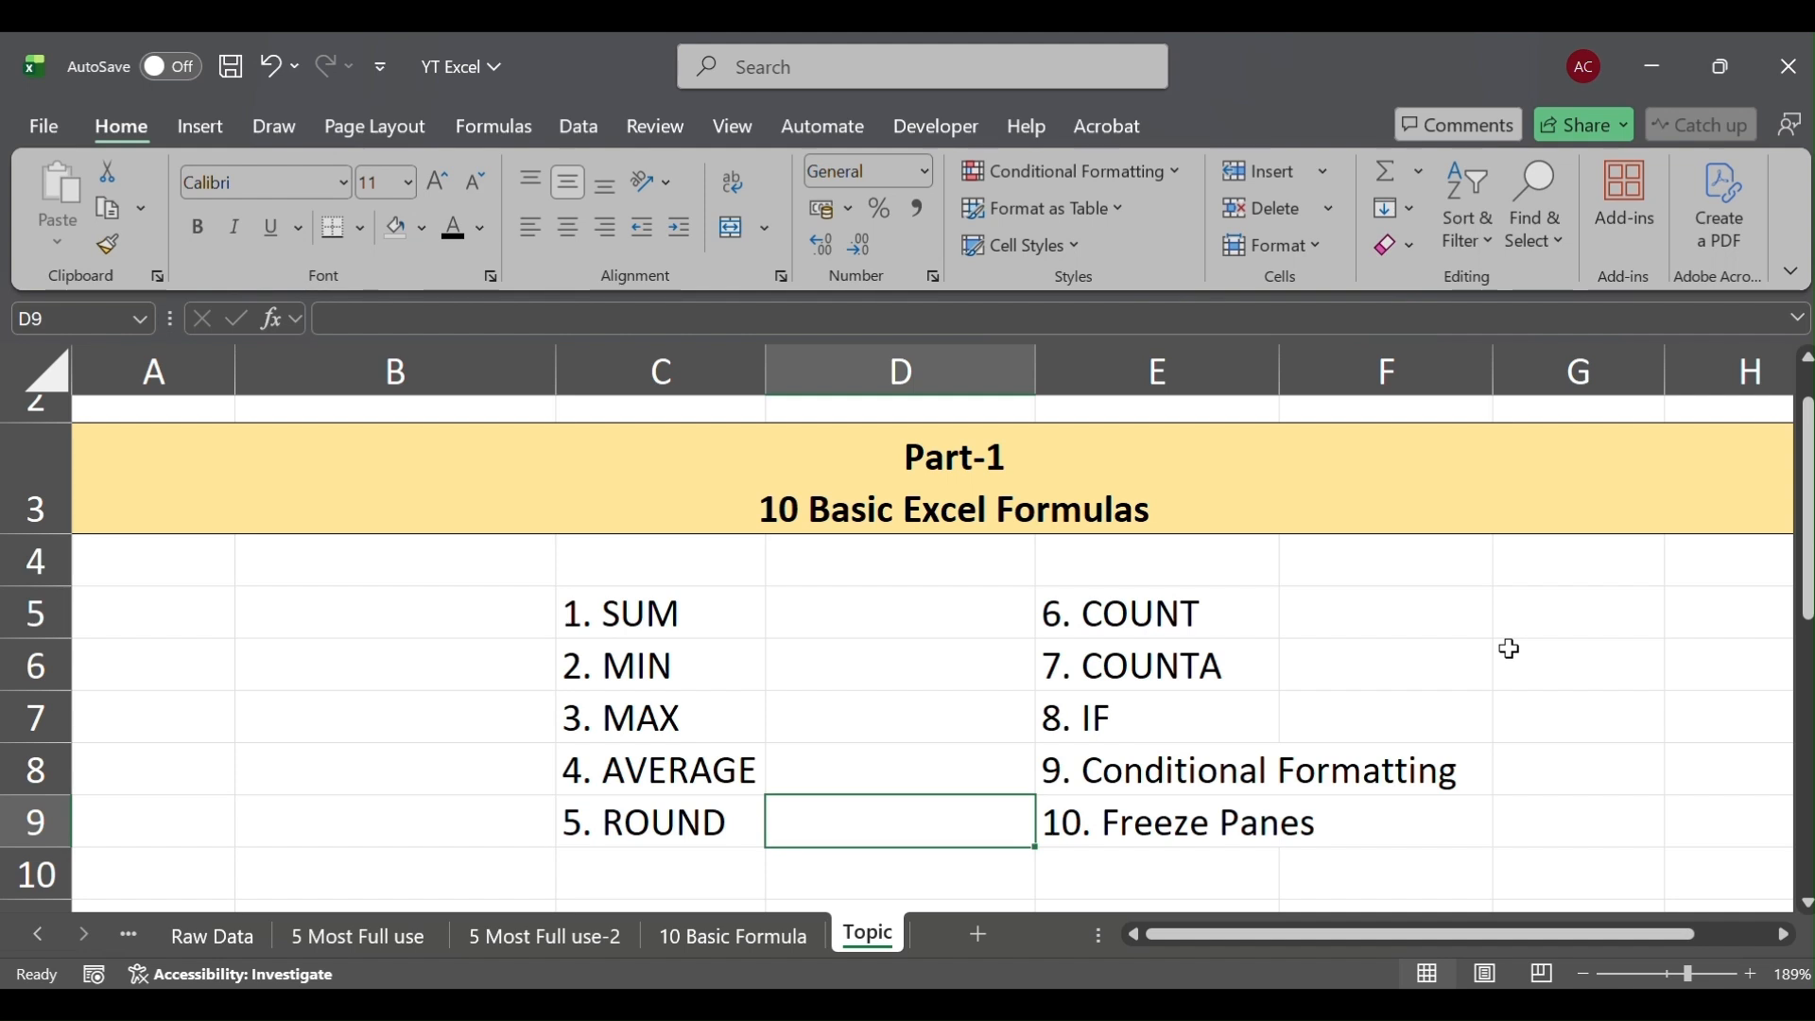
# Review the ten topics listed on the Topic sheet, from SUM in C5 to Freeze Panes in E9
pyautogui.scroll(1, 1510, 648)
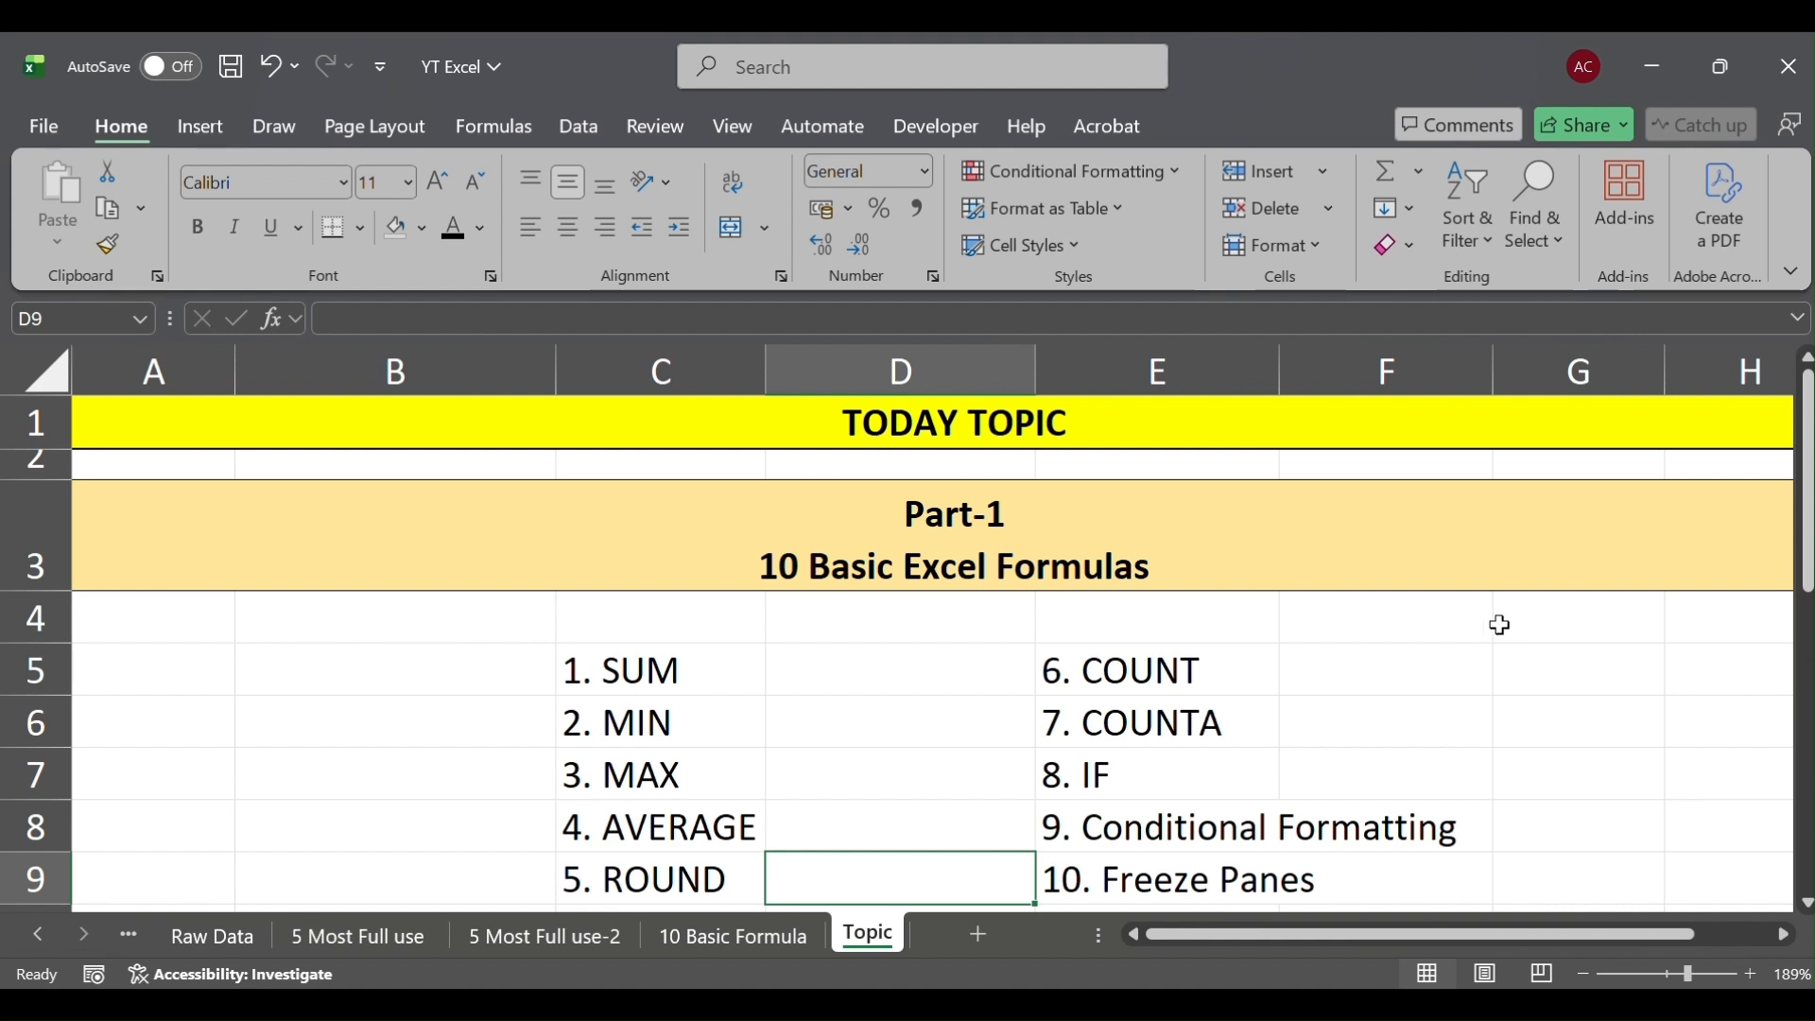
pyautogui.click(708, 662)
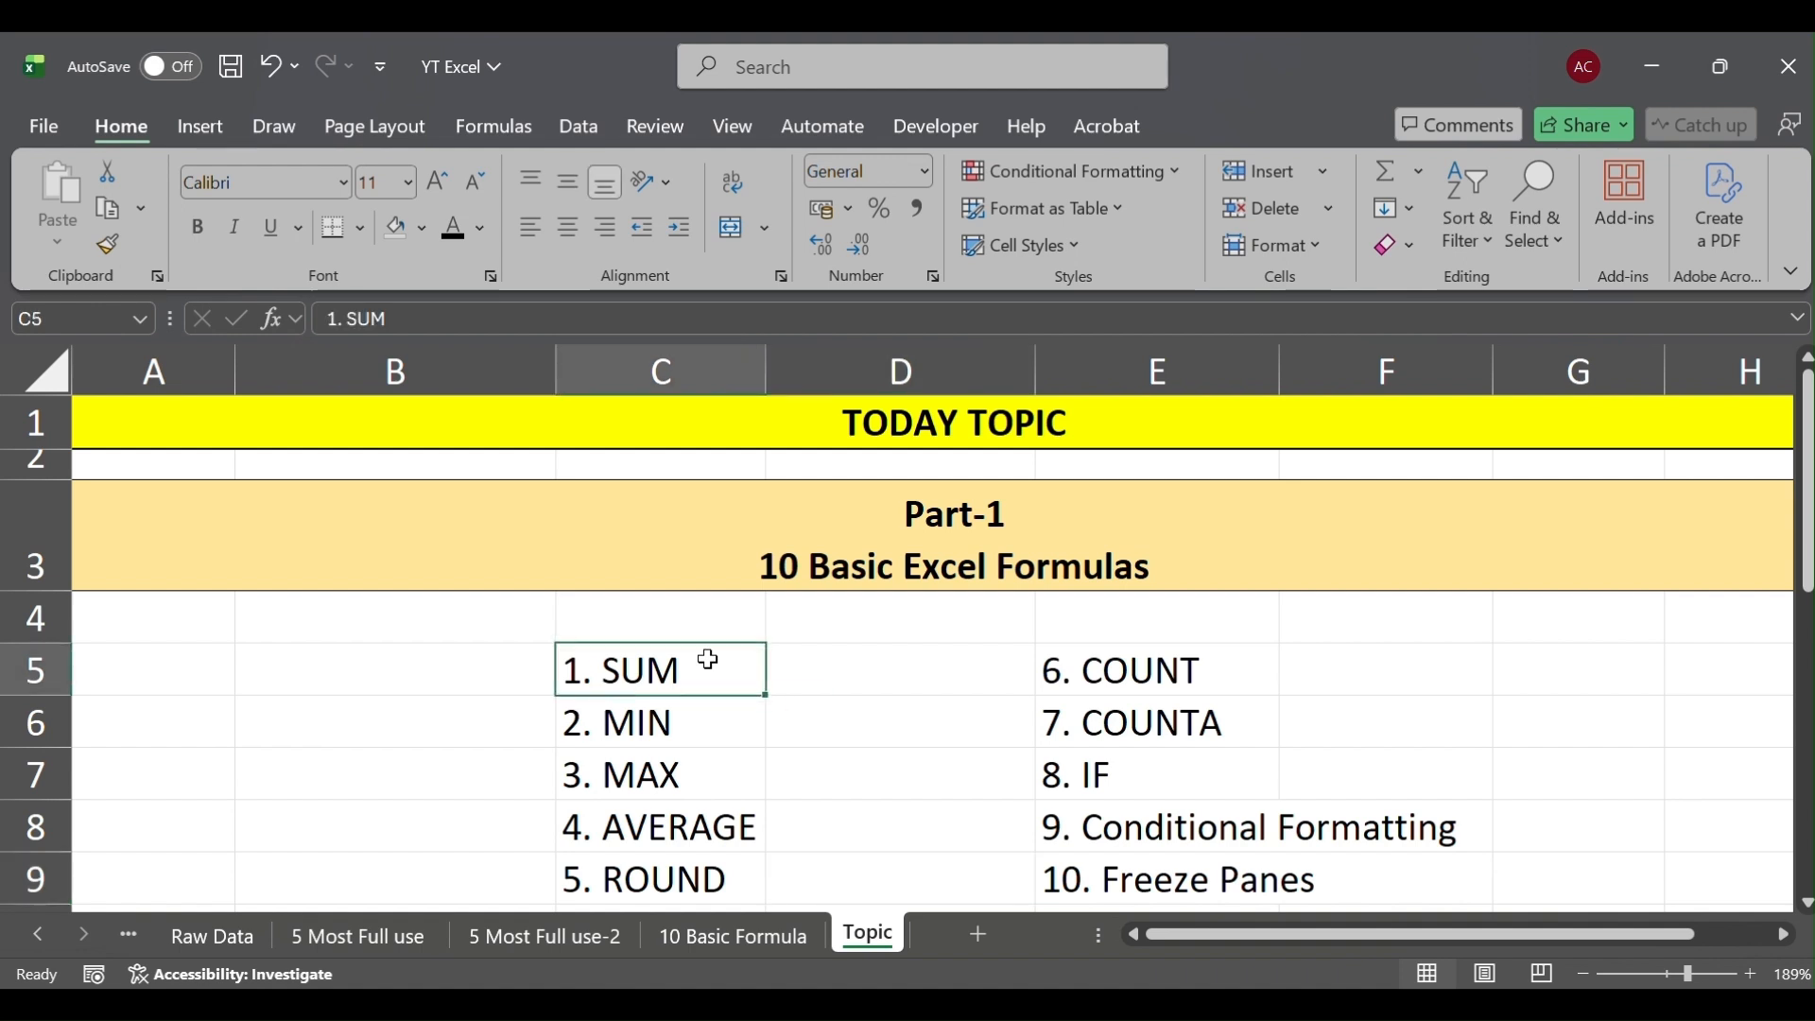
pyautogui.press('Down')
pyautogui.press('Down')
pyautogui.press('Down')
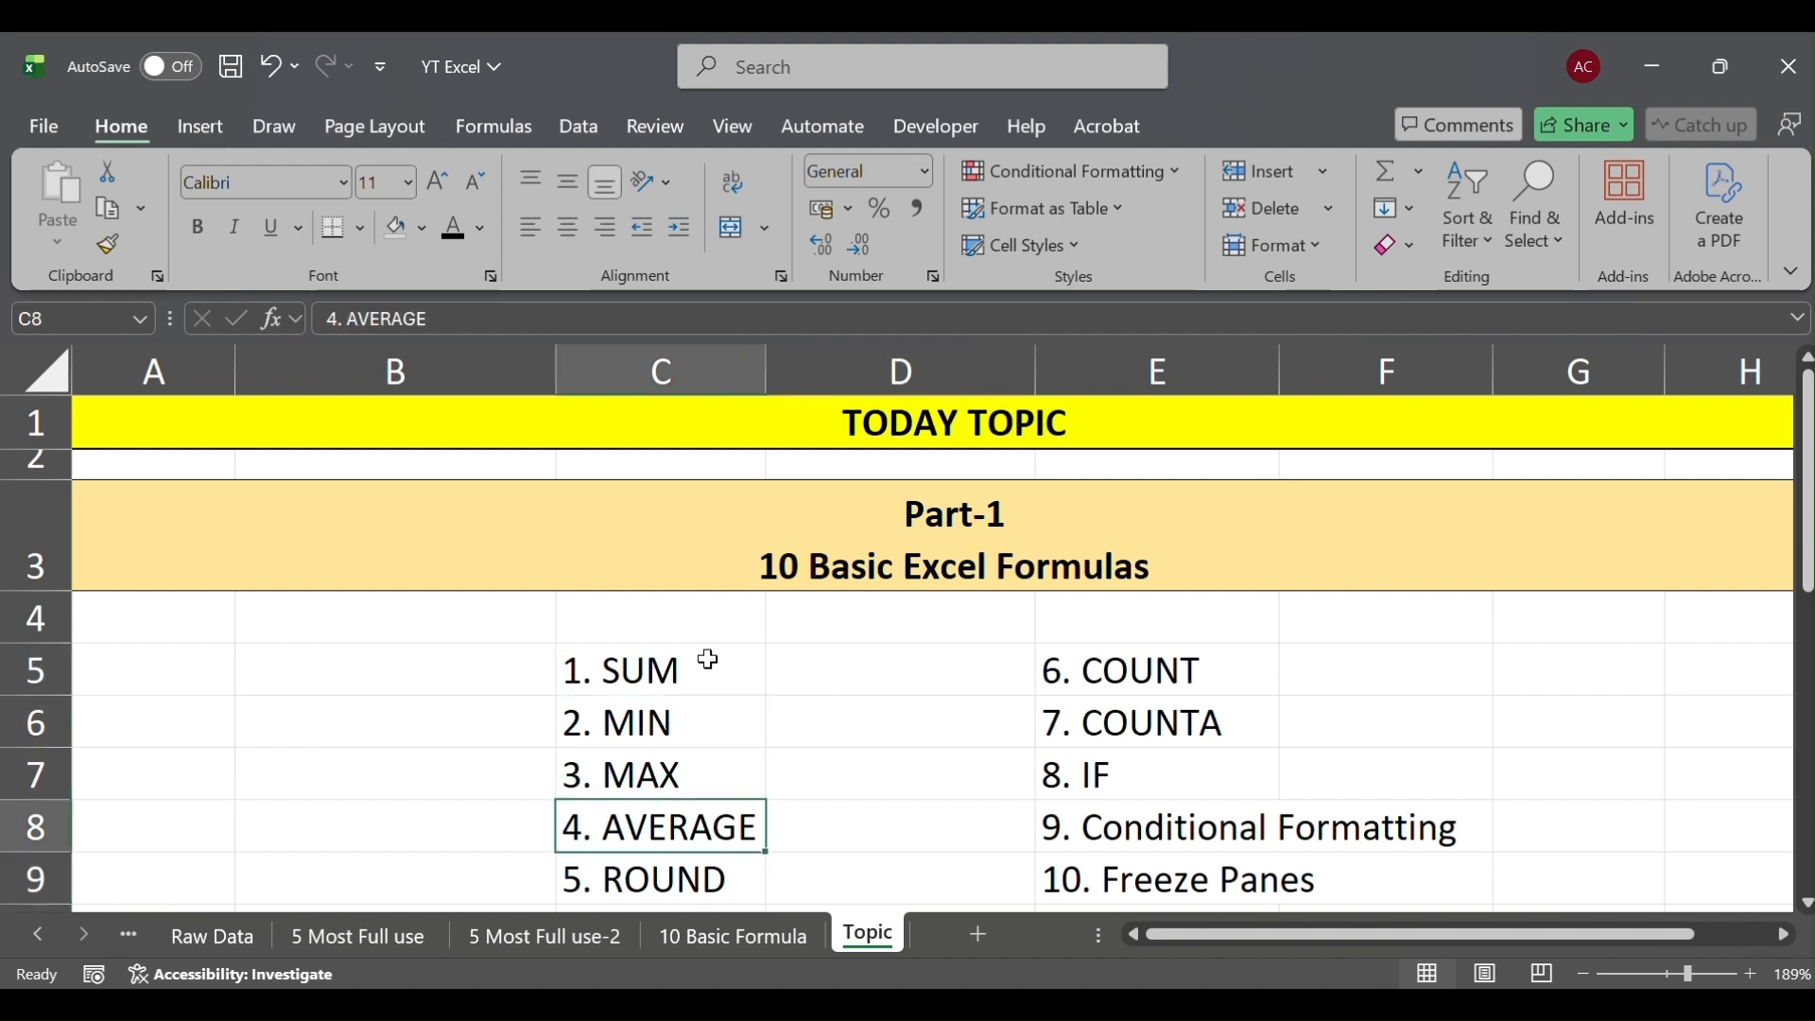
pyautogui.press('Down')
pyautogui.press('Right')
pyautogui.press('Right')
pyautogui.press('Up')
pyautogui.press('Up')
pyautogui.press('Up')
pyautogui.press('Up')
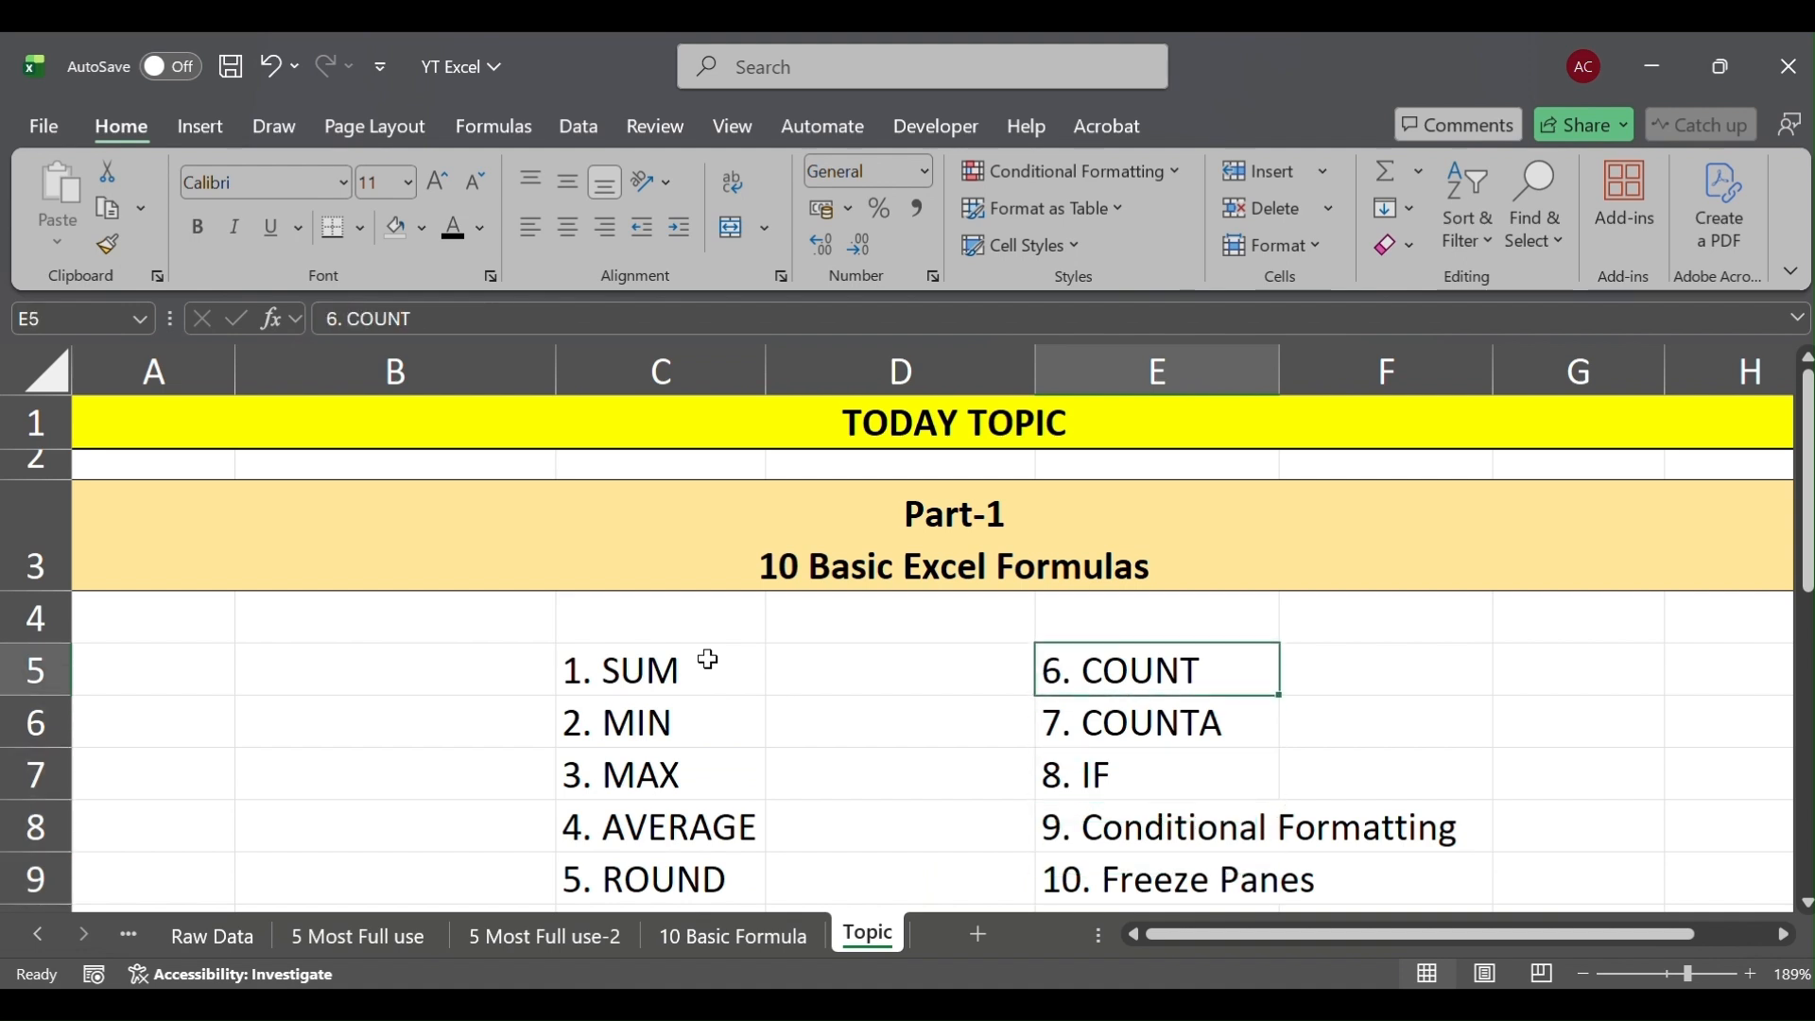
pyautogui.press('Down')
pyautogui.press('Down')
pyautogui.press('Down')
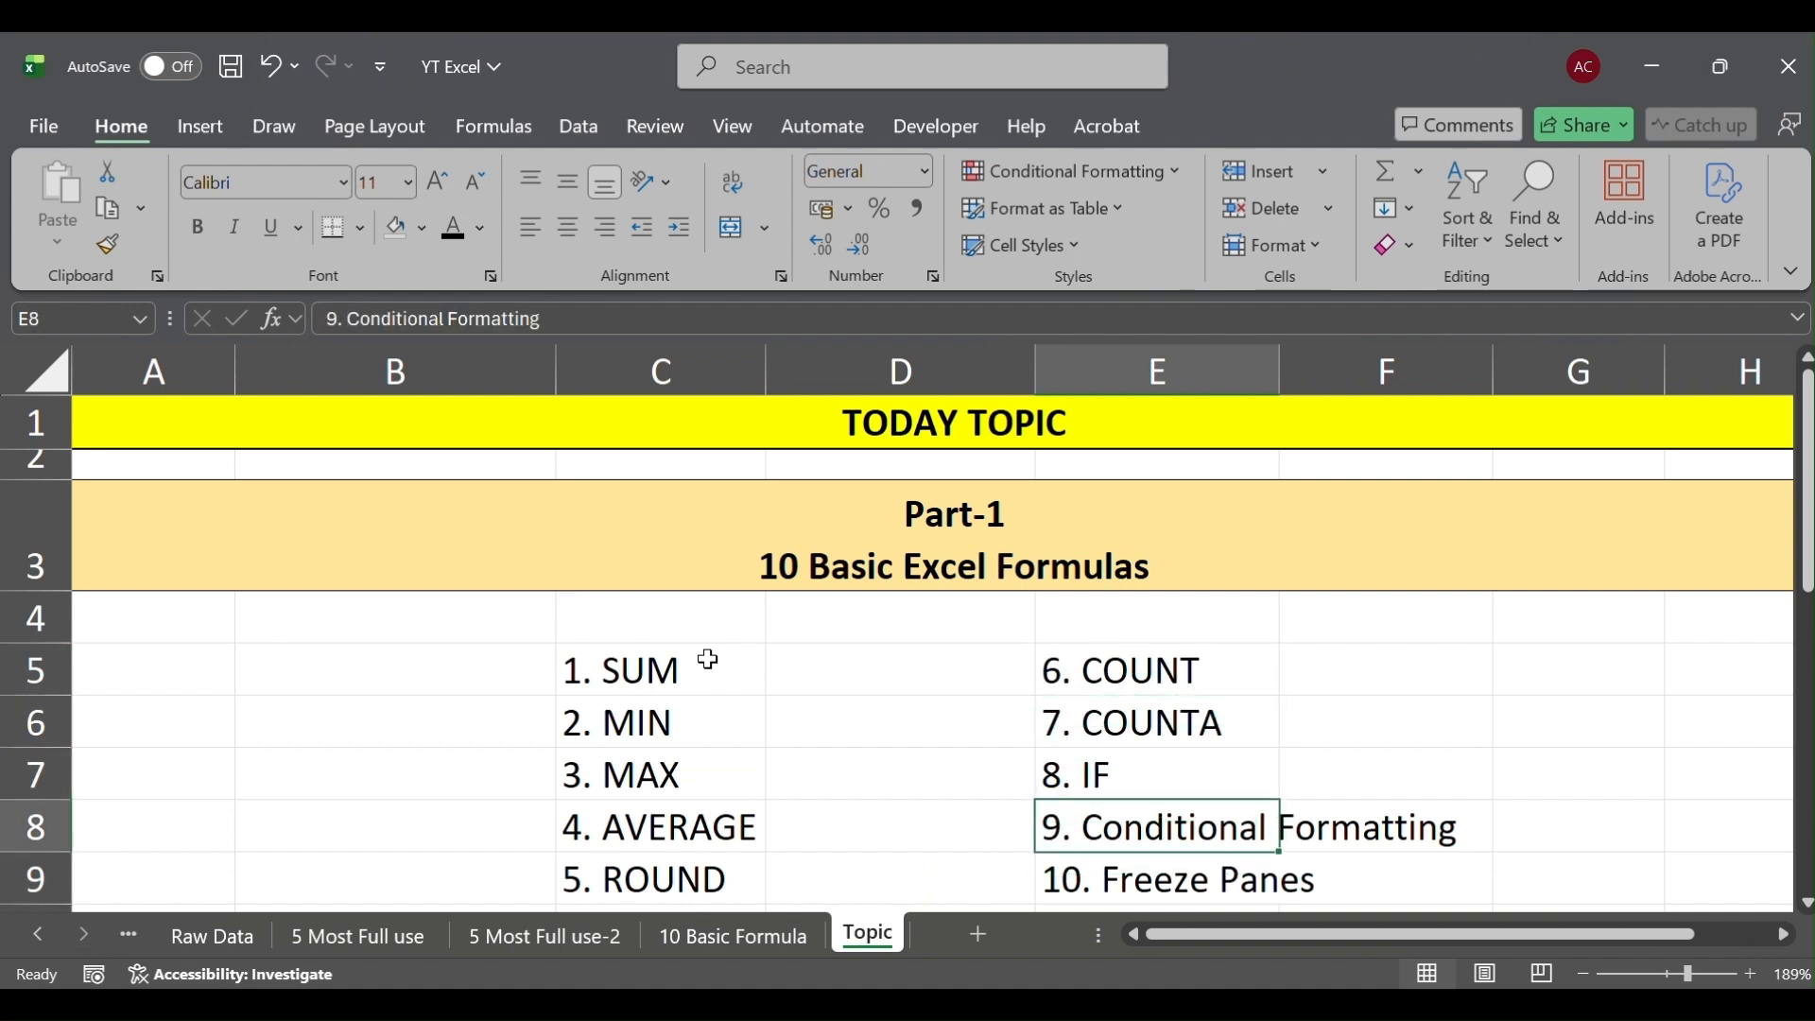
pyautogui.press('Down')
pyautogui.press('Up')
pyautogui.press('Up')
pyautogui.press('Up')
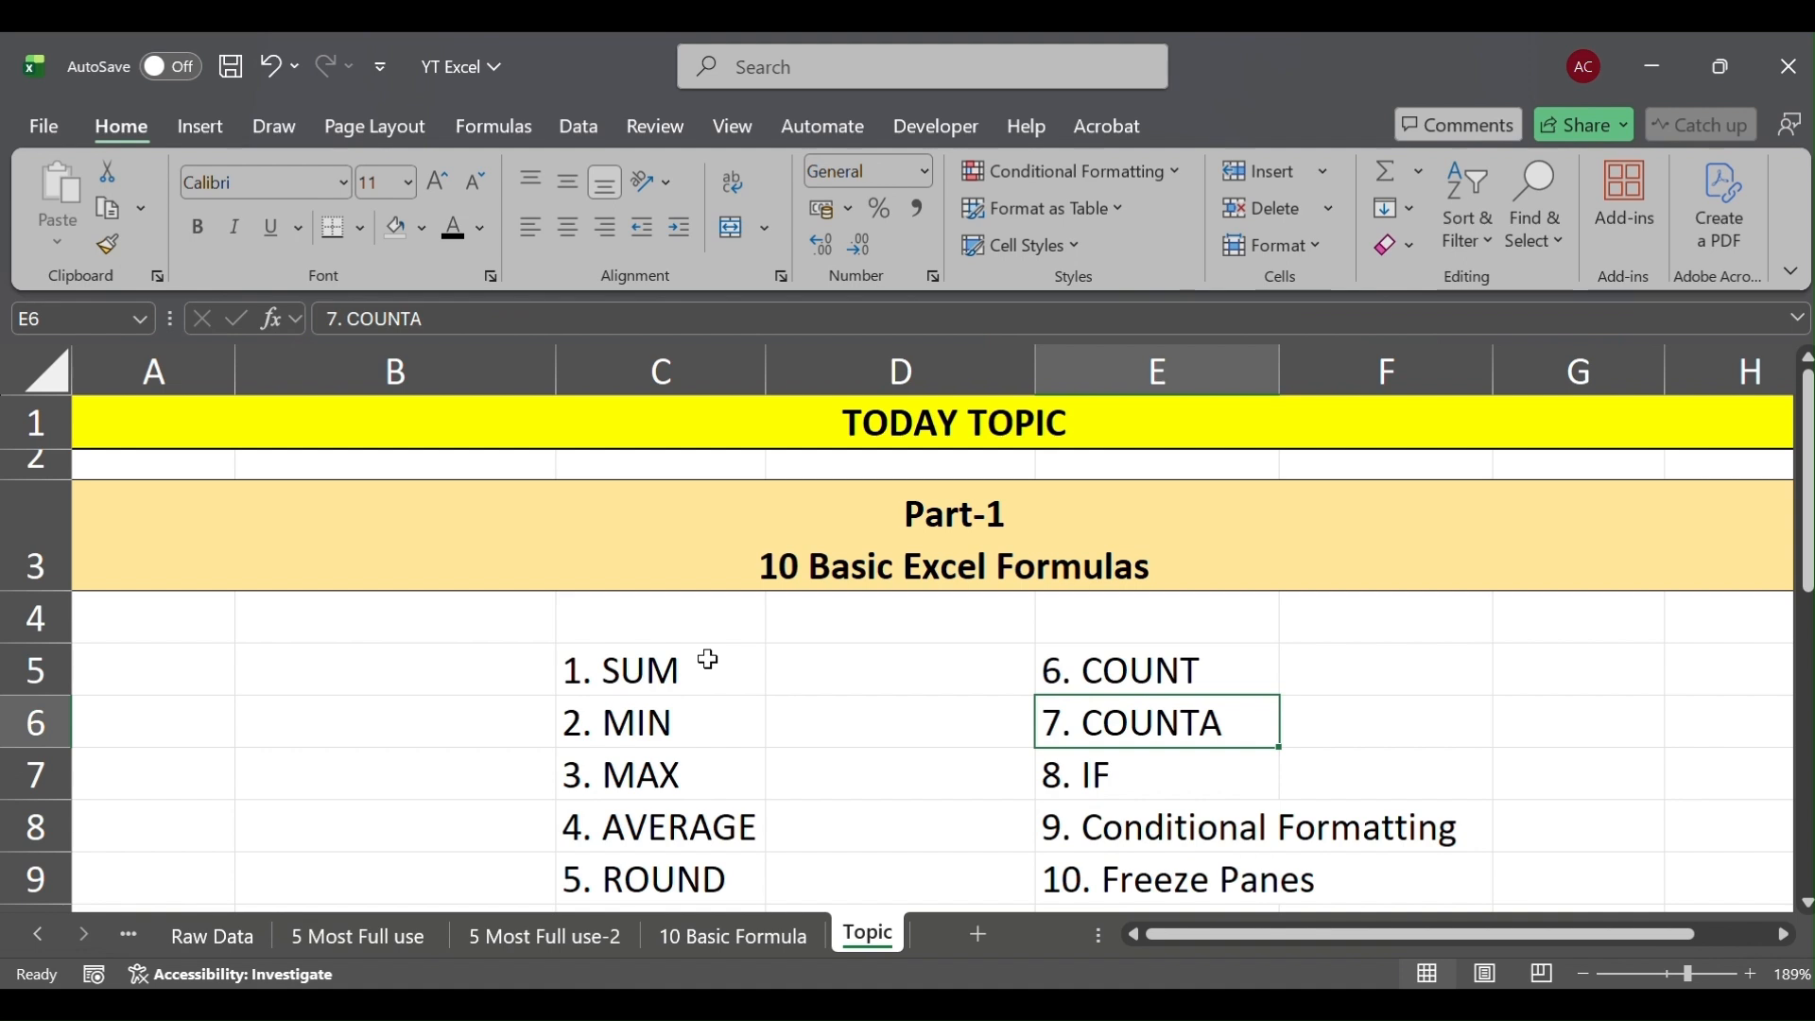
pyautogui.press('Left')
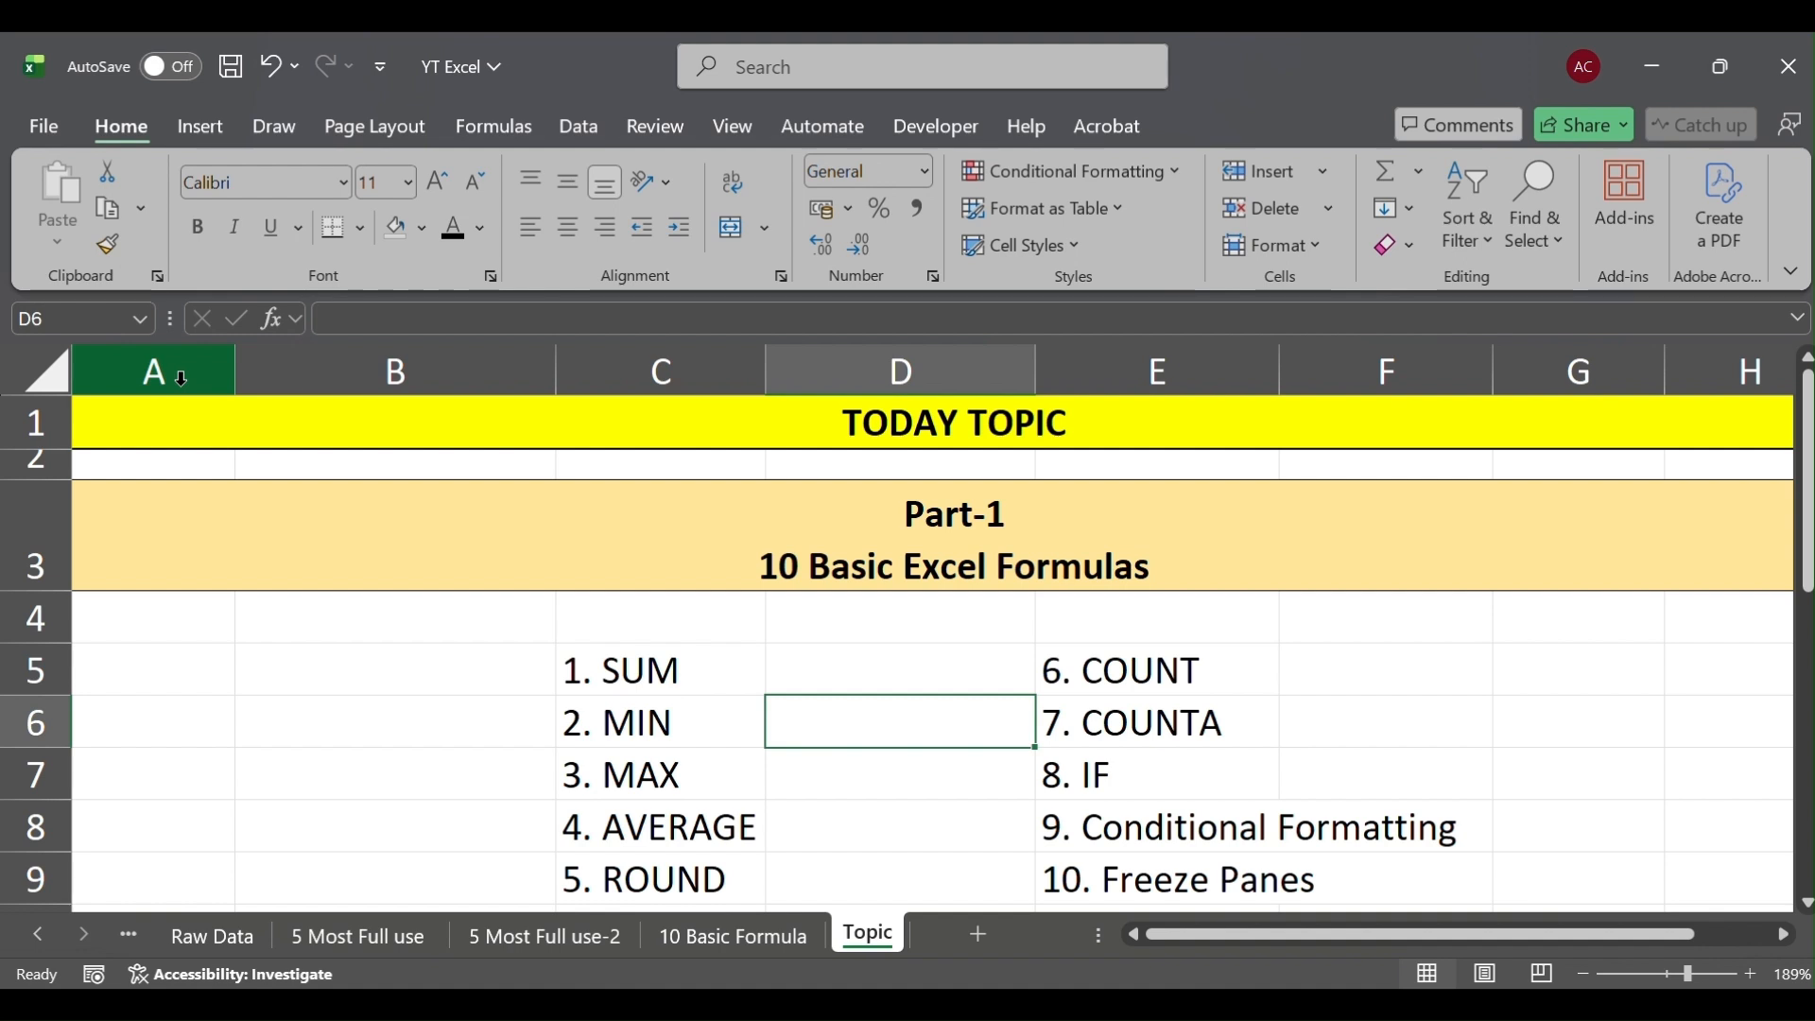
# Examine how columns, rows and cell addresses work by selecting column A, row 4, several single cells and column B
pyautogui.click(181, 378)
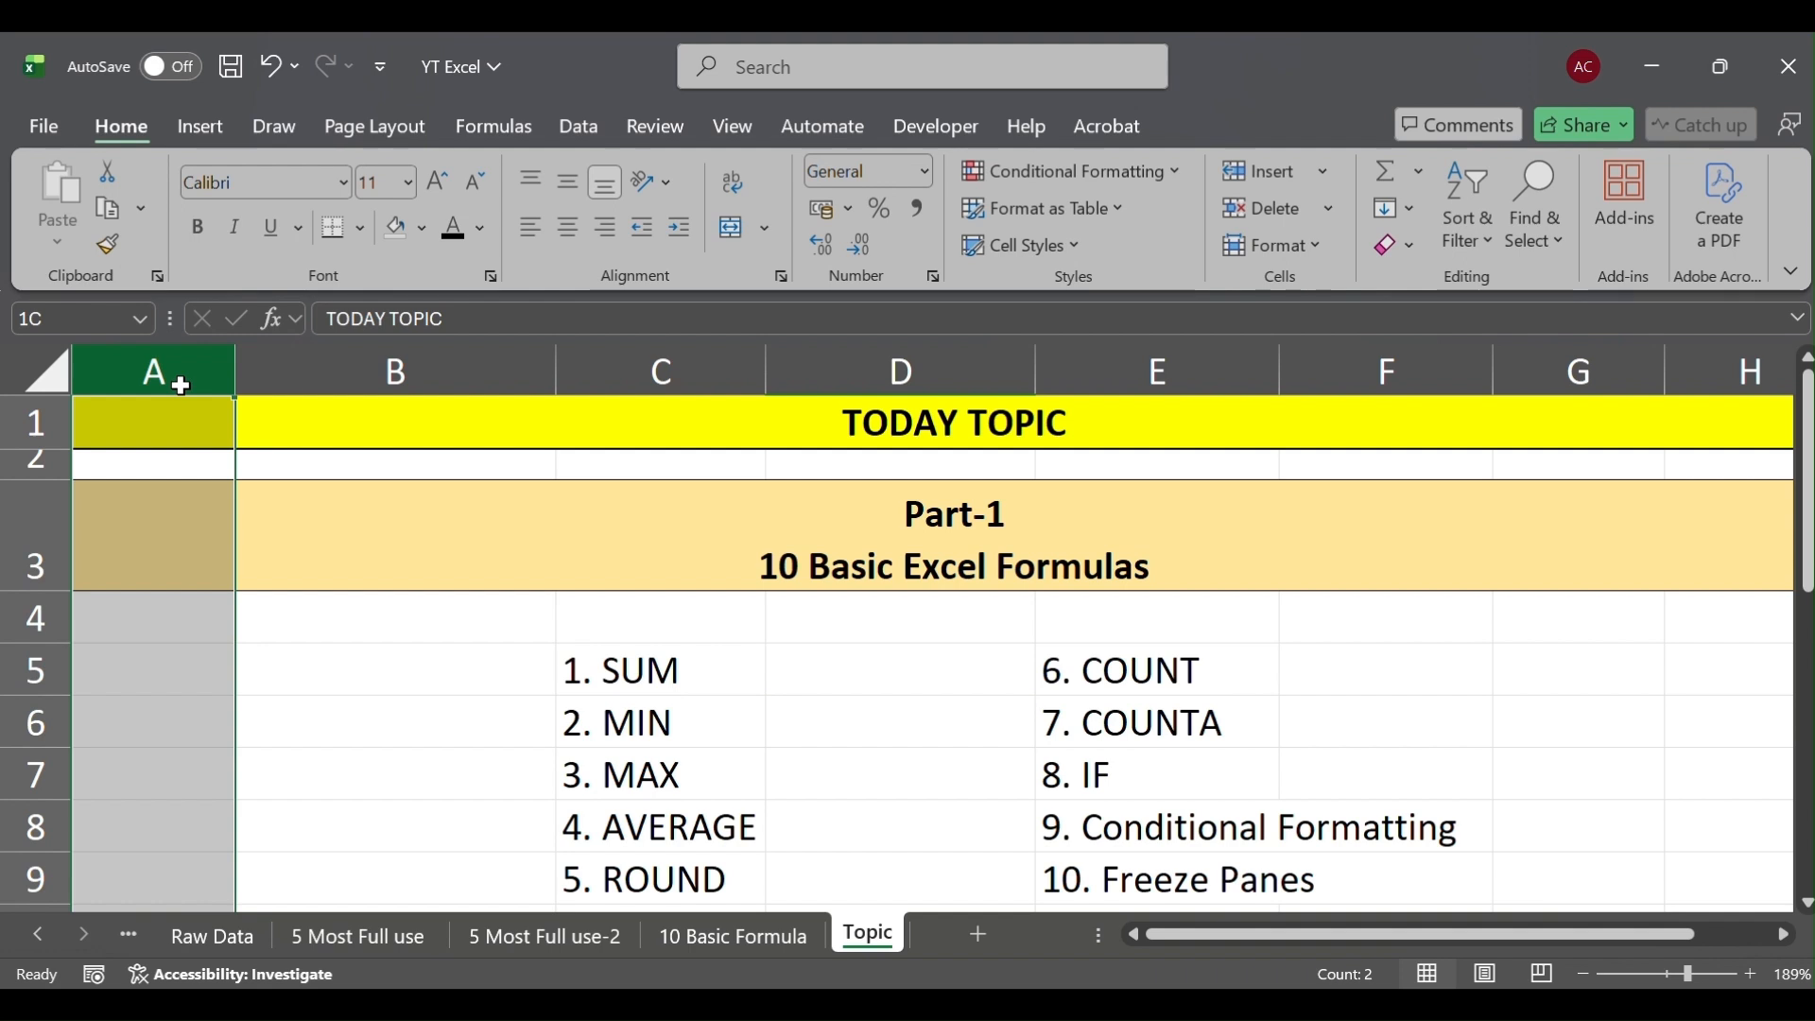
pyautogui.click(10, 610)
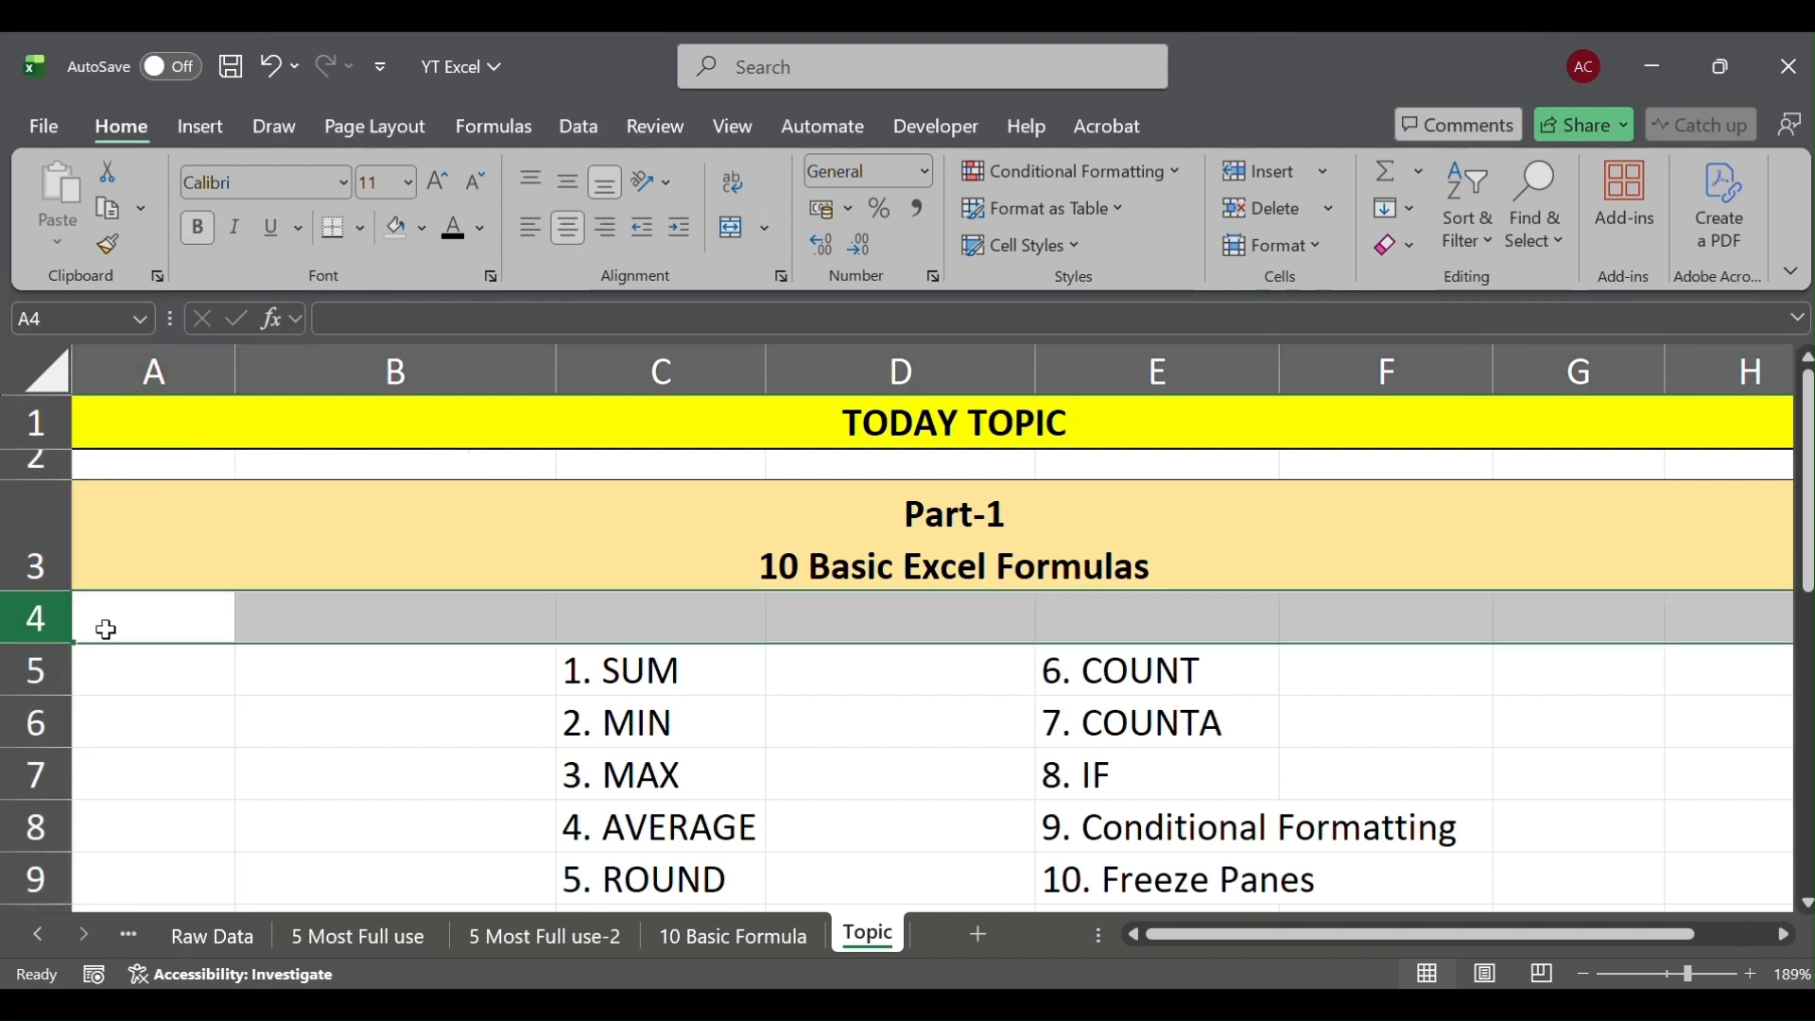
pyautogui.click(155, 652)
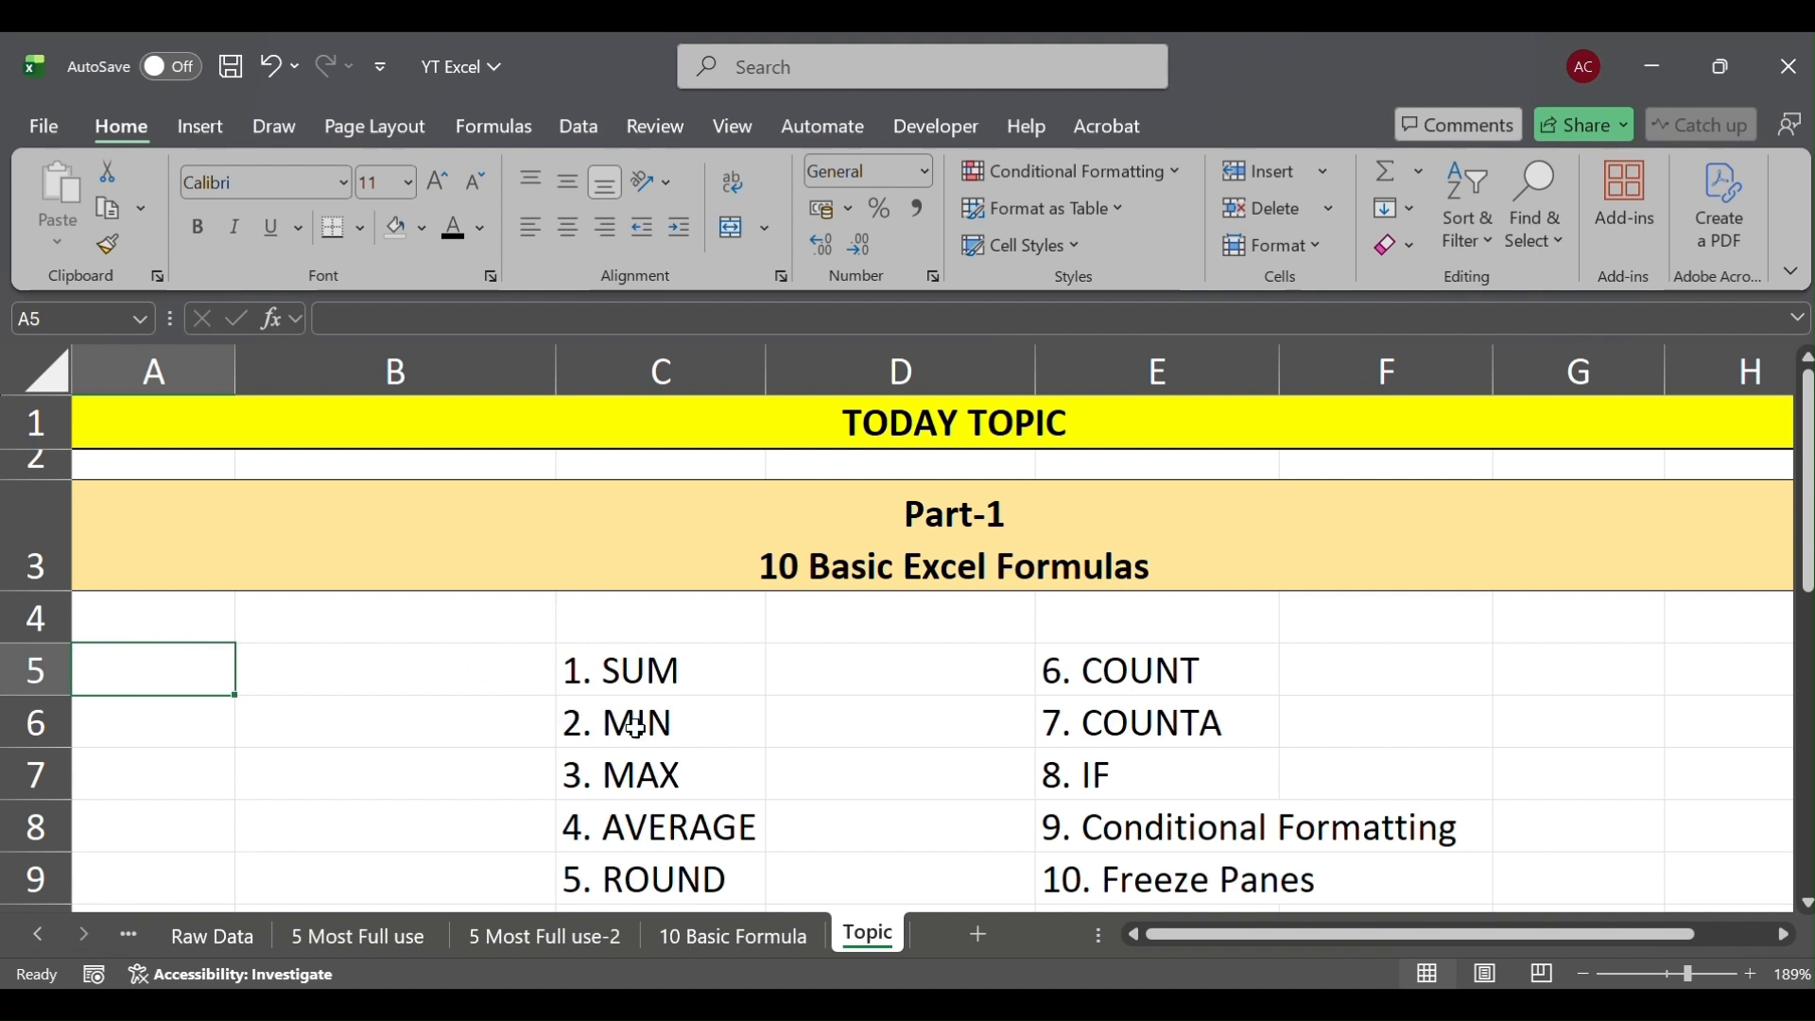
pyautogui.click(810, 742)
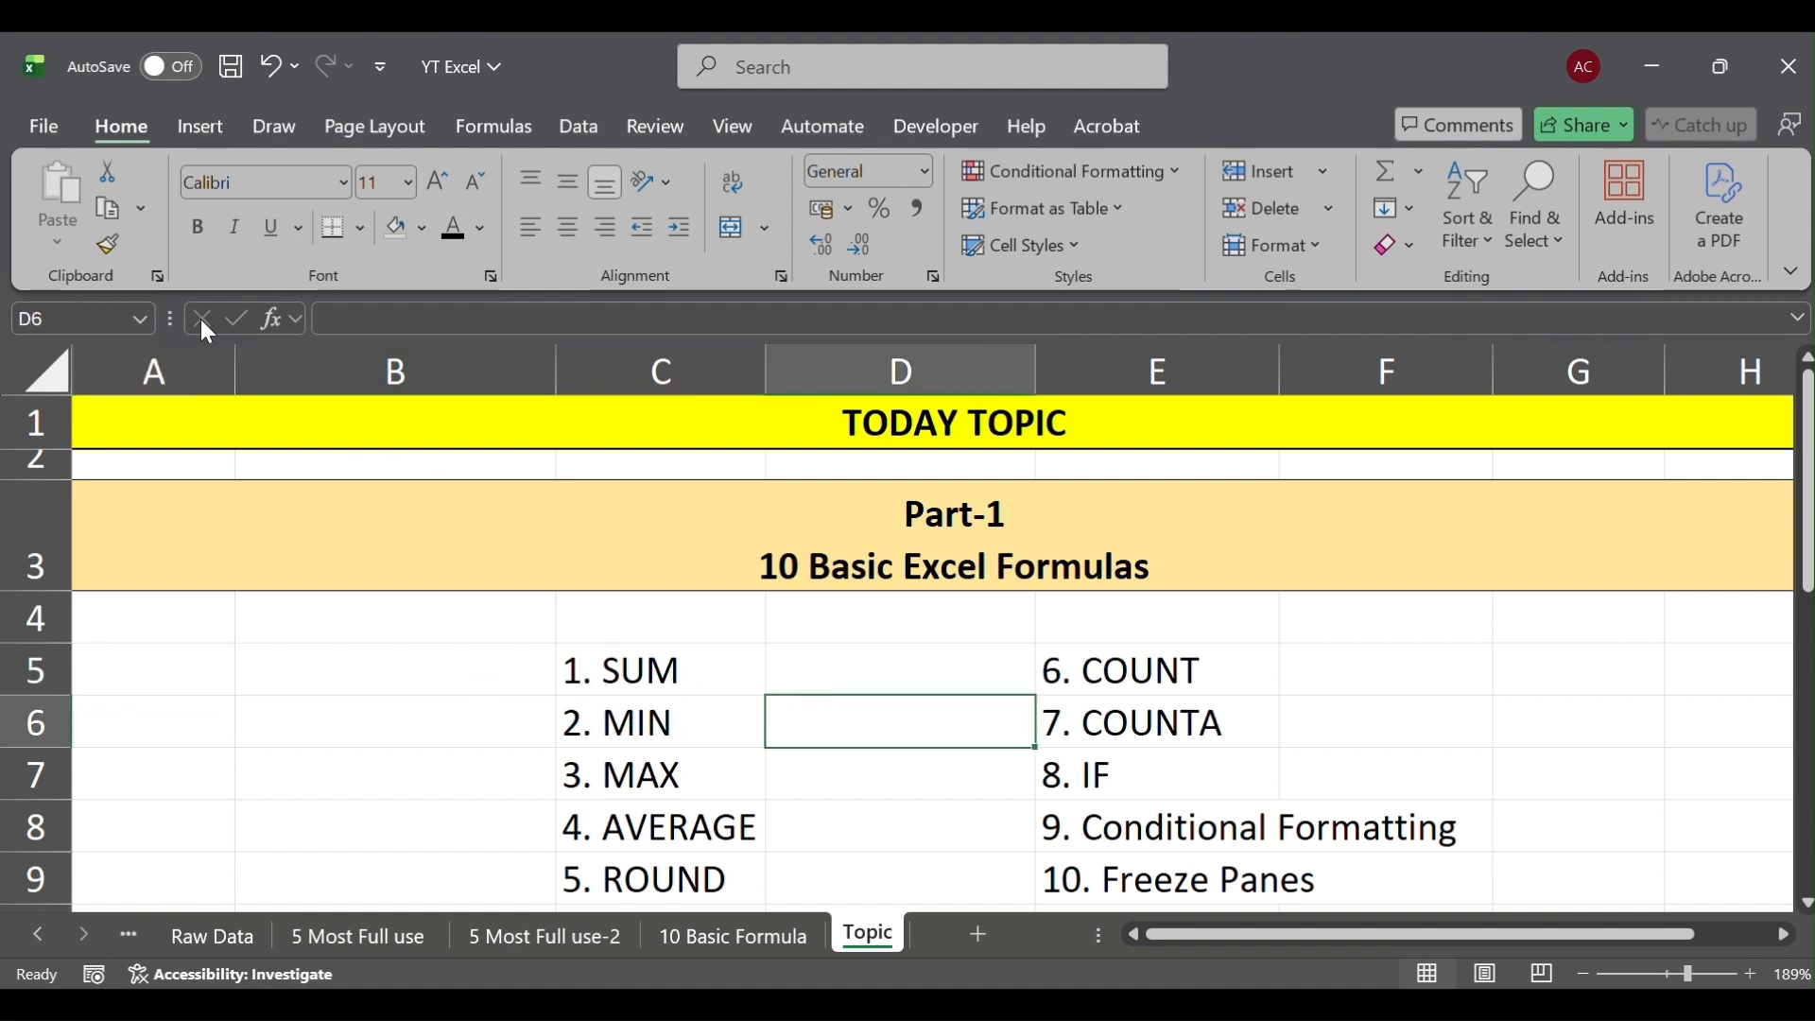
pyautogui.click(1487, 711)
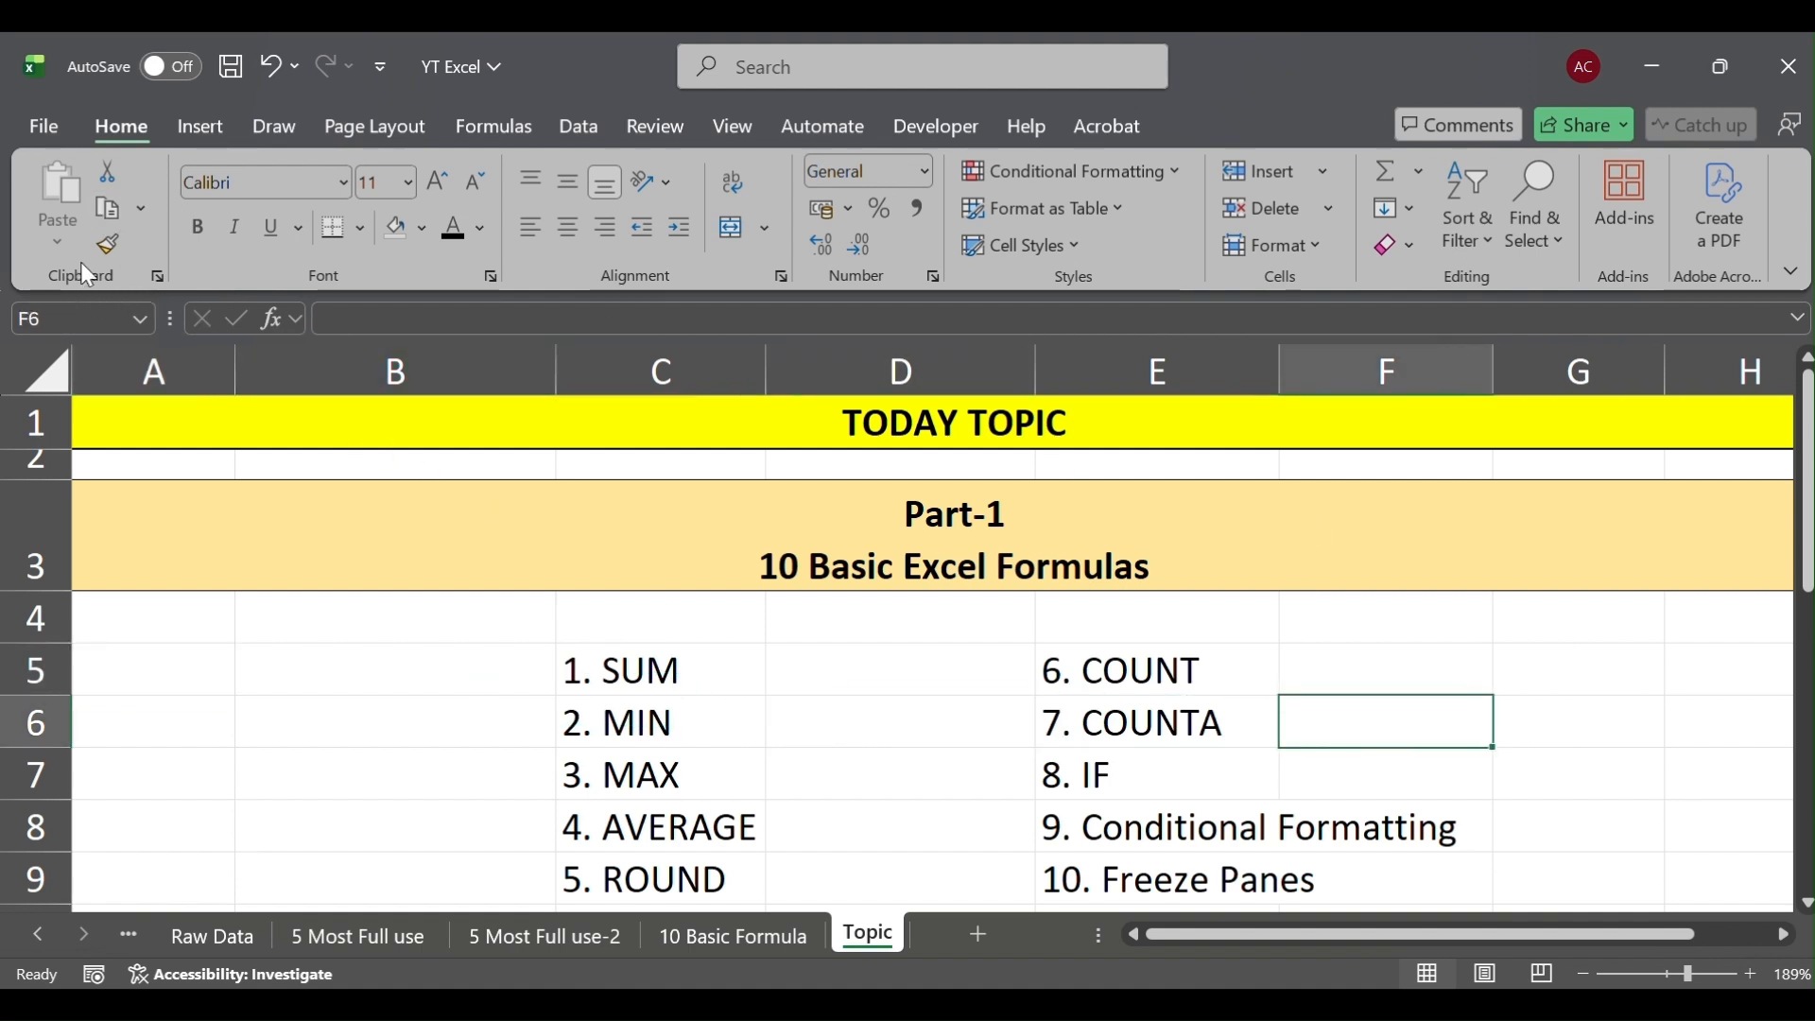
pyautogui.click(519, 815)
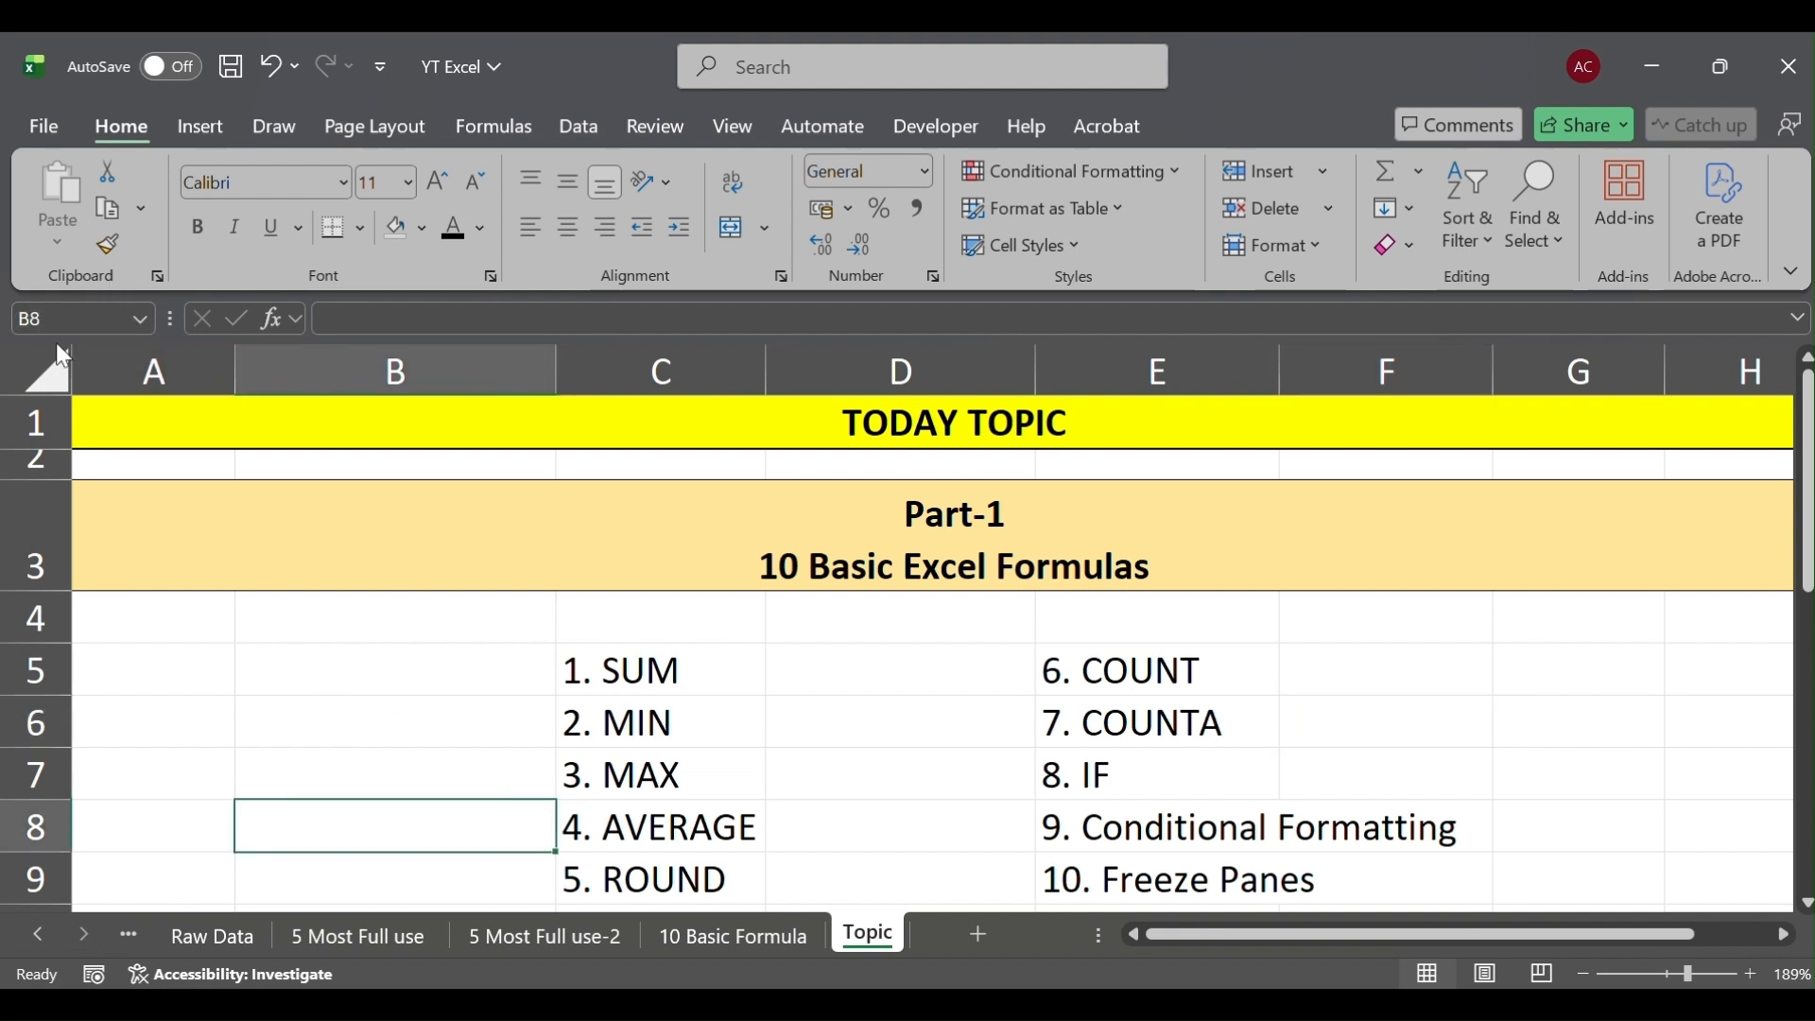
pyautogui.click(135, 320)
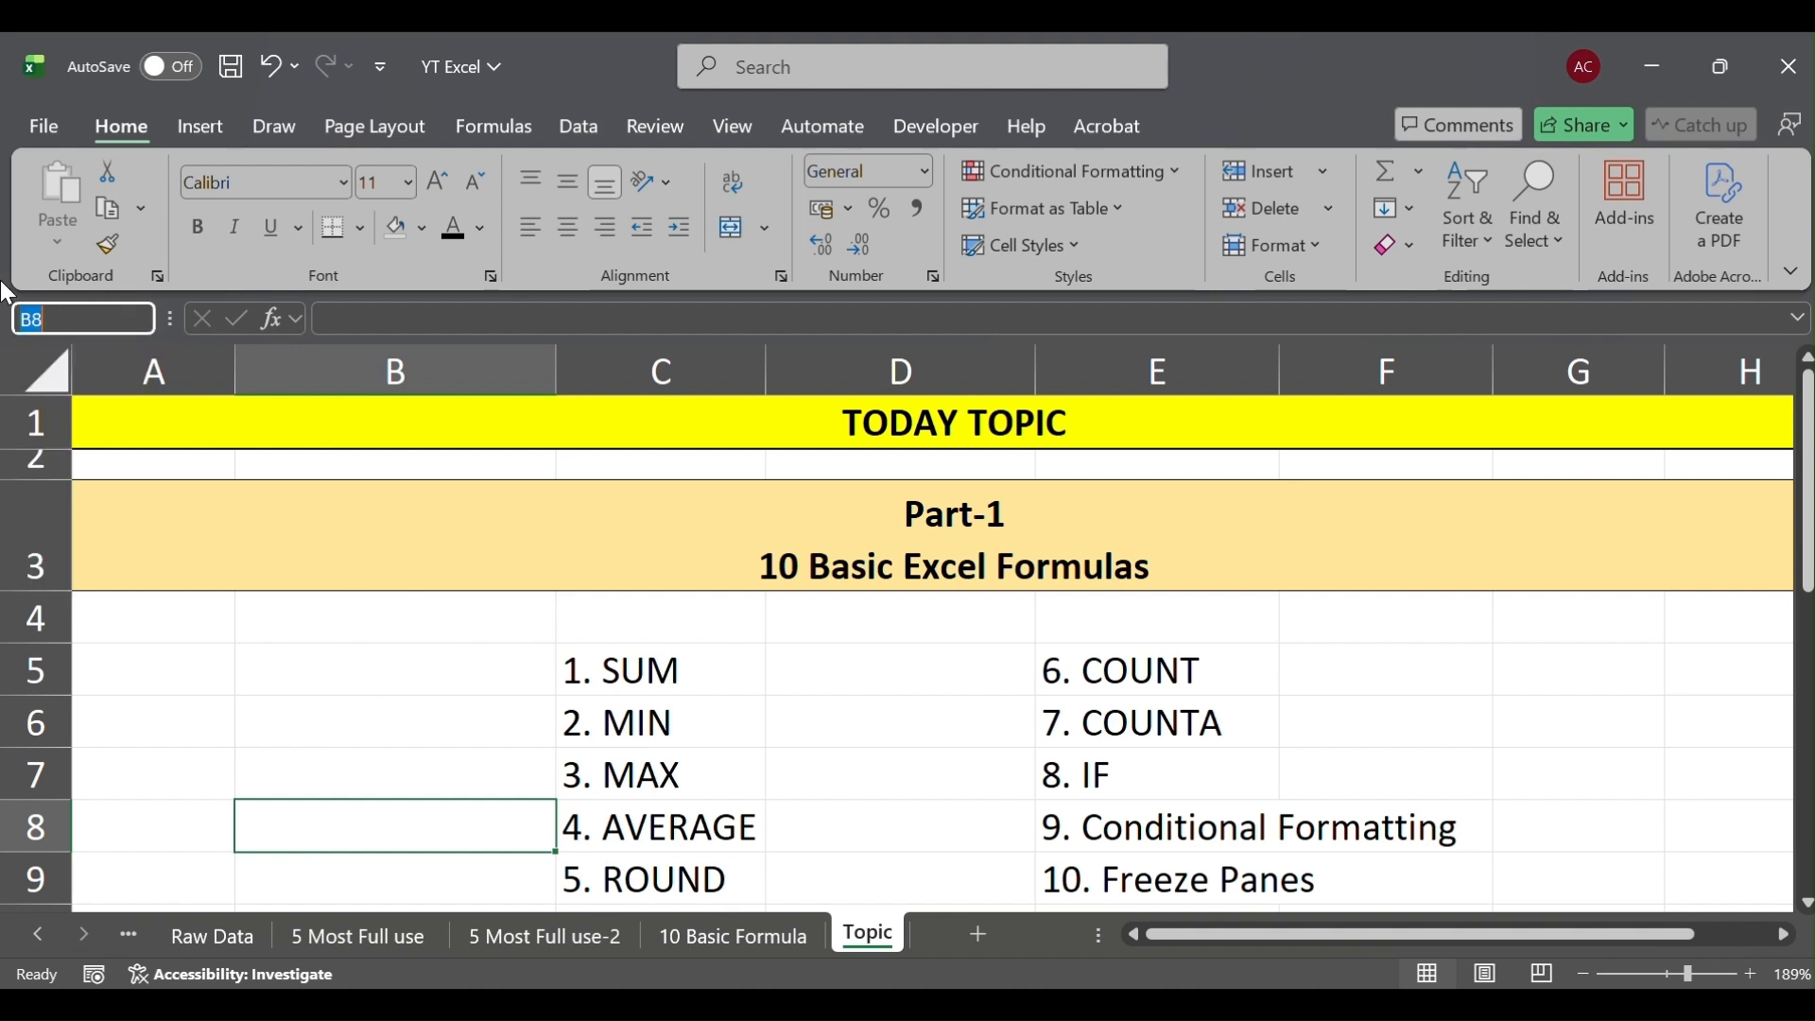
pyautogui.click(775, 710)
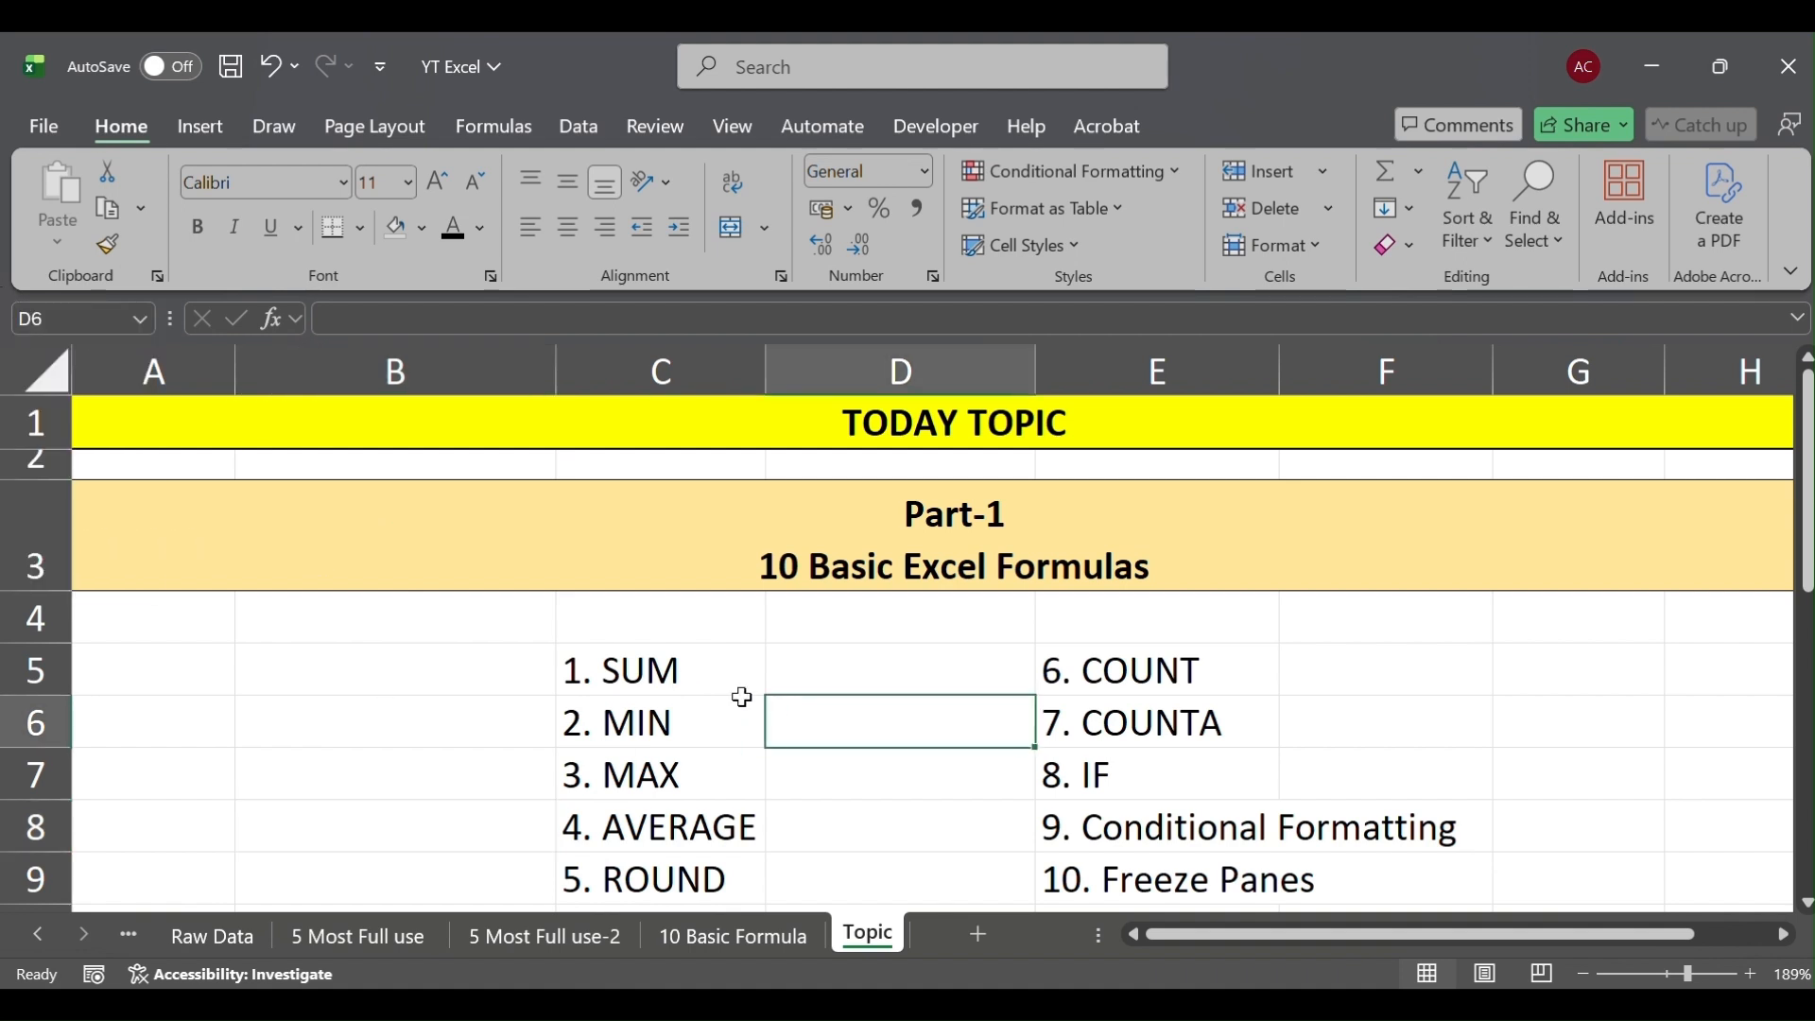
pyautogui.click(424, 386)
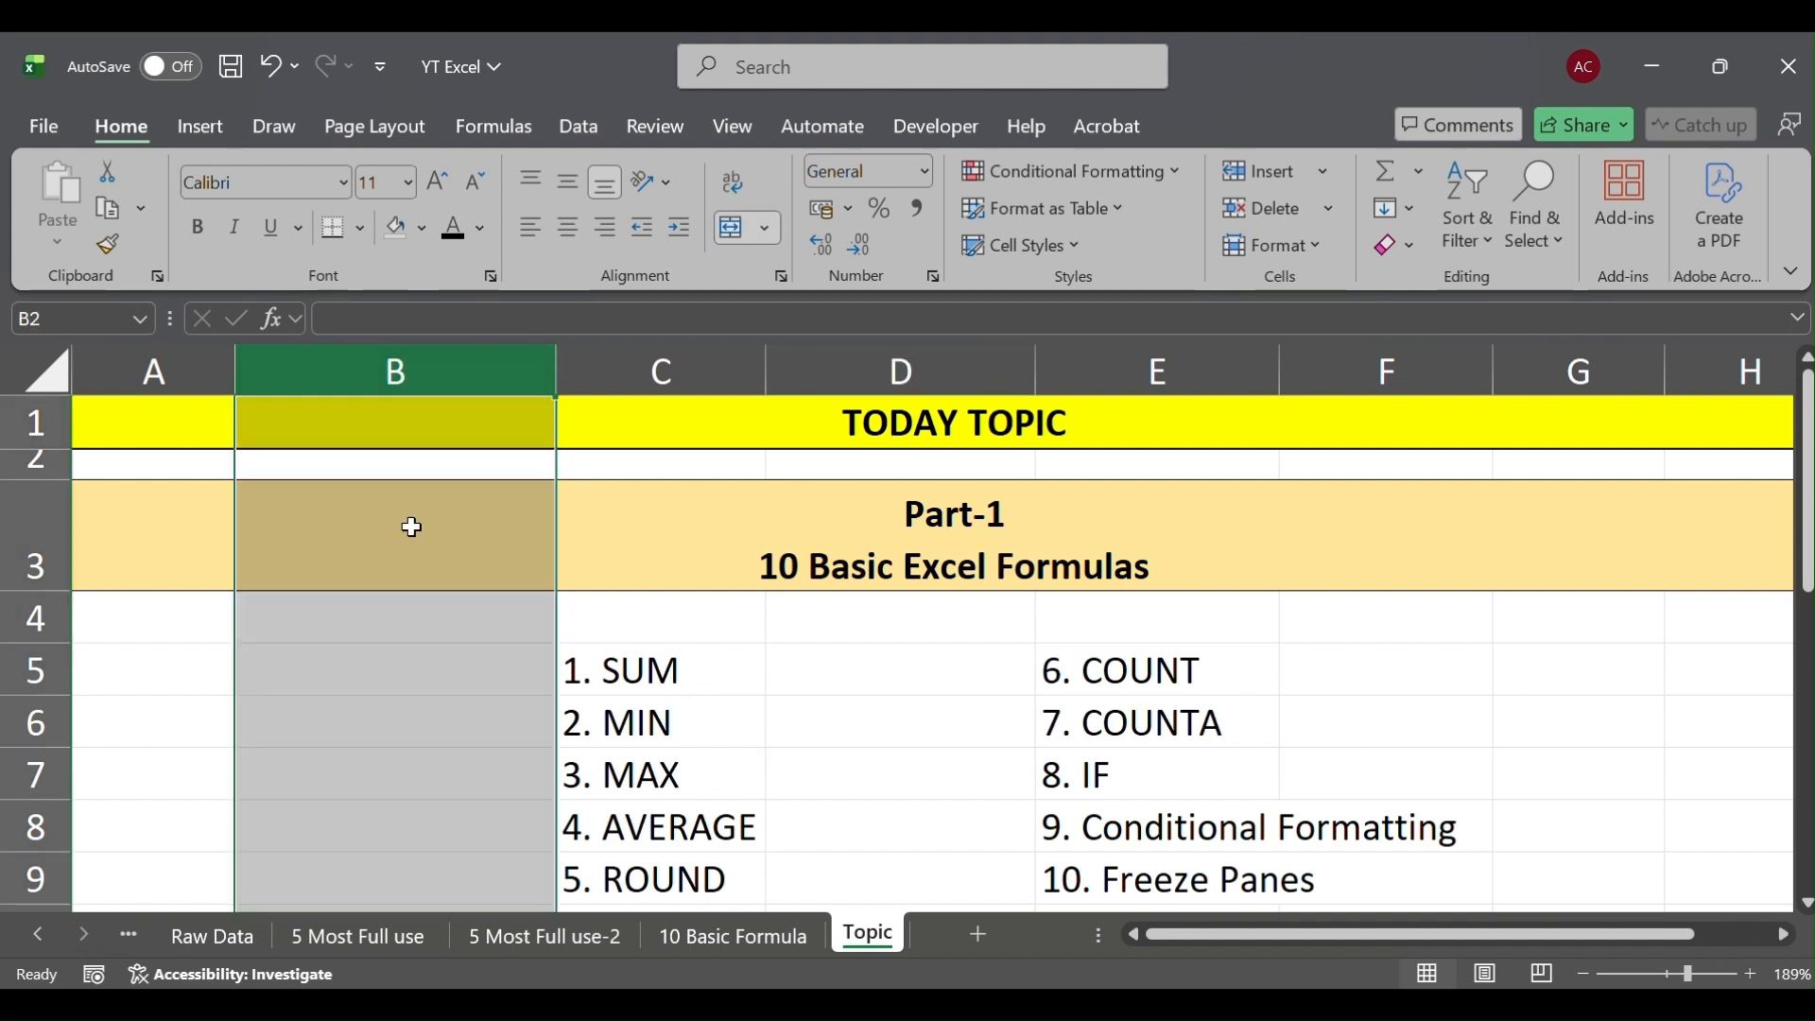
pyautogui.click(561, 708)
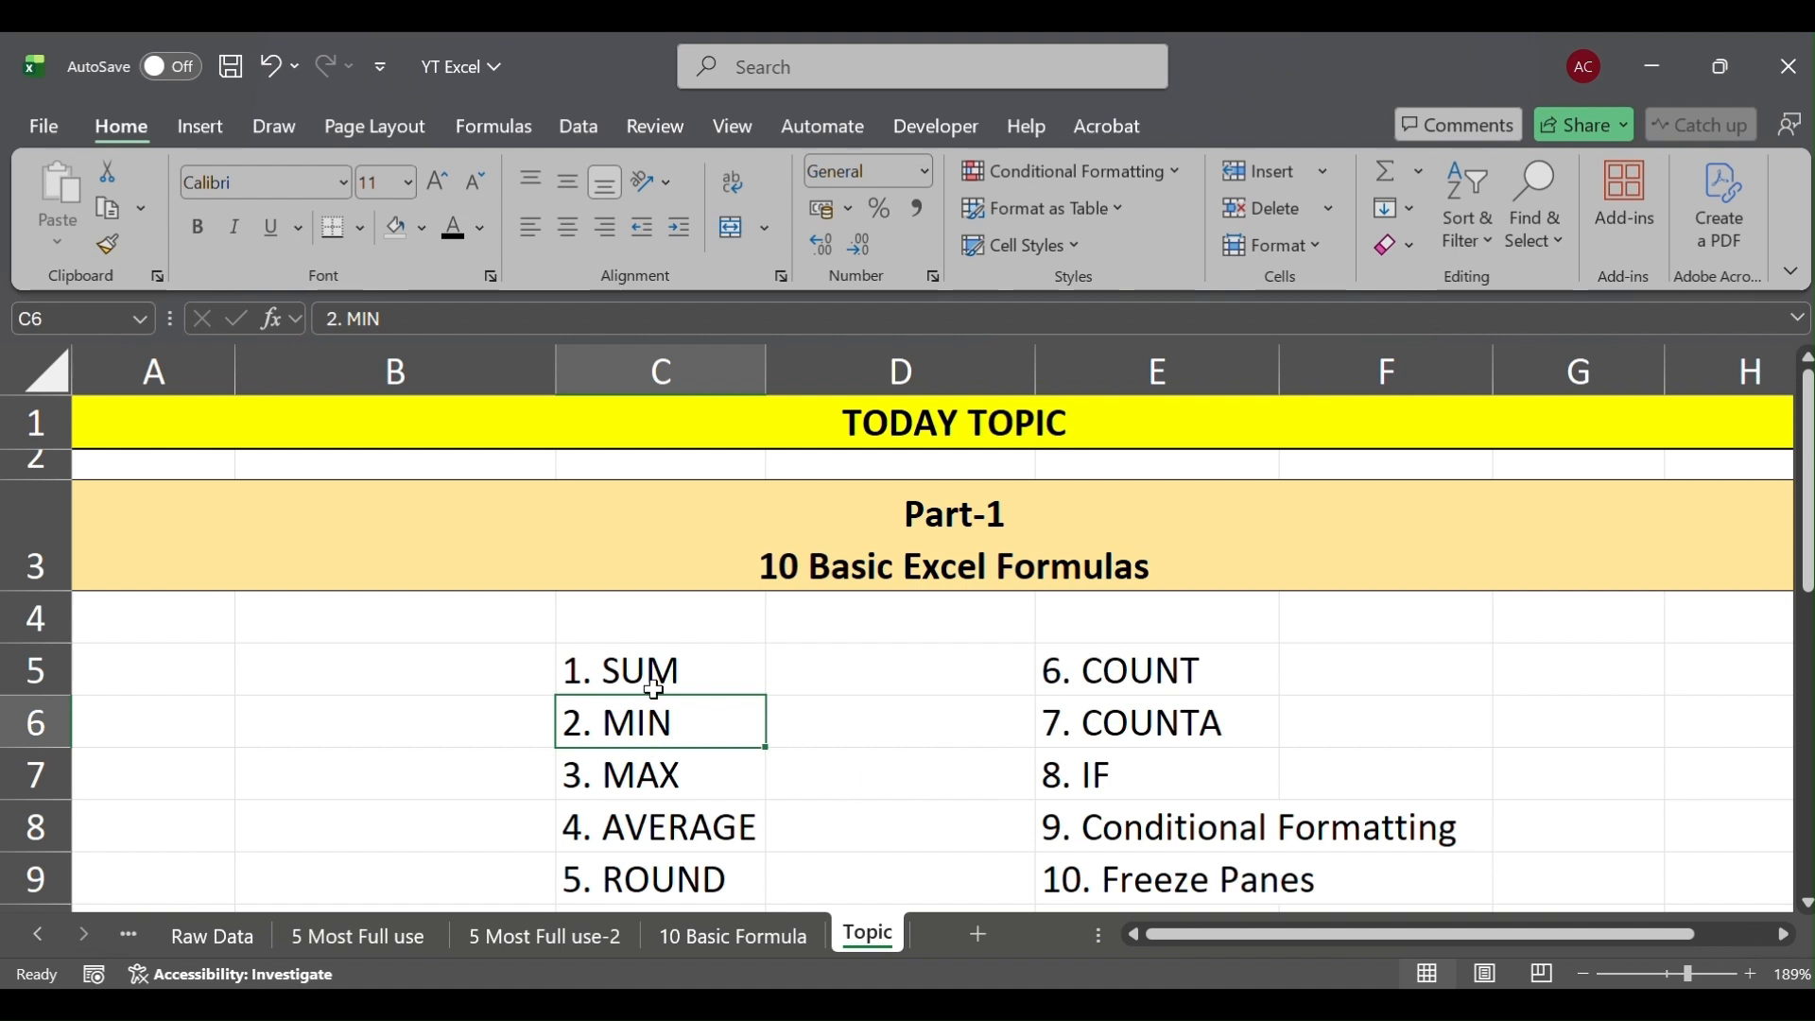
# Fill the Freeze Panes topic cell E9 with orange
pyautogui.click(1173, 840)
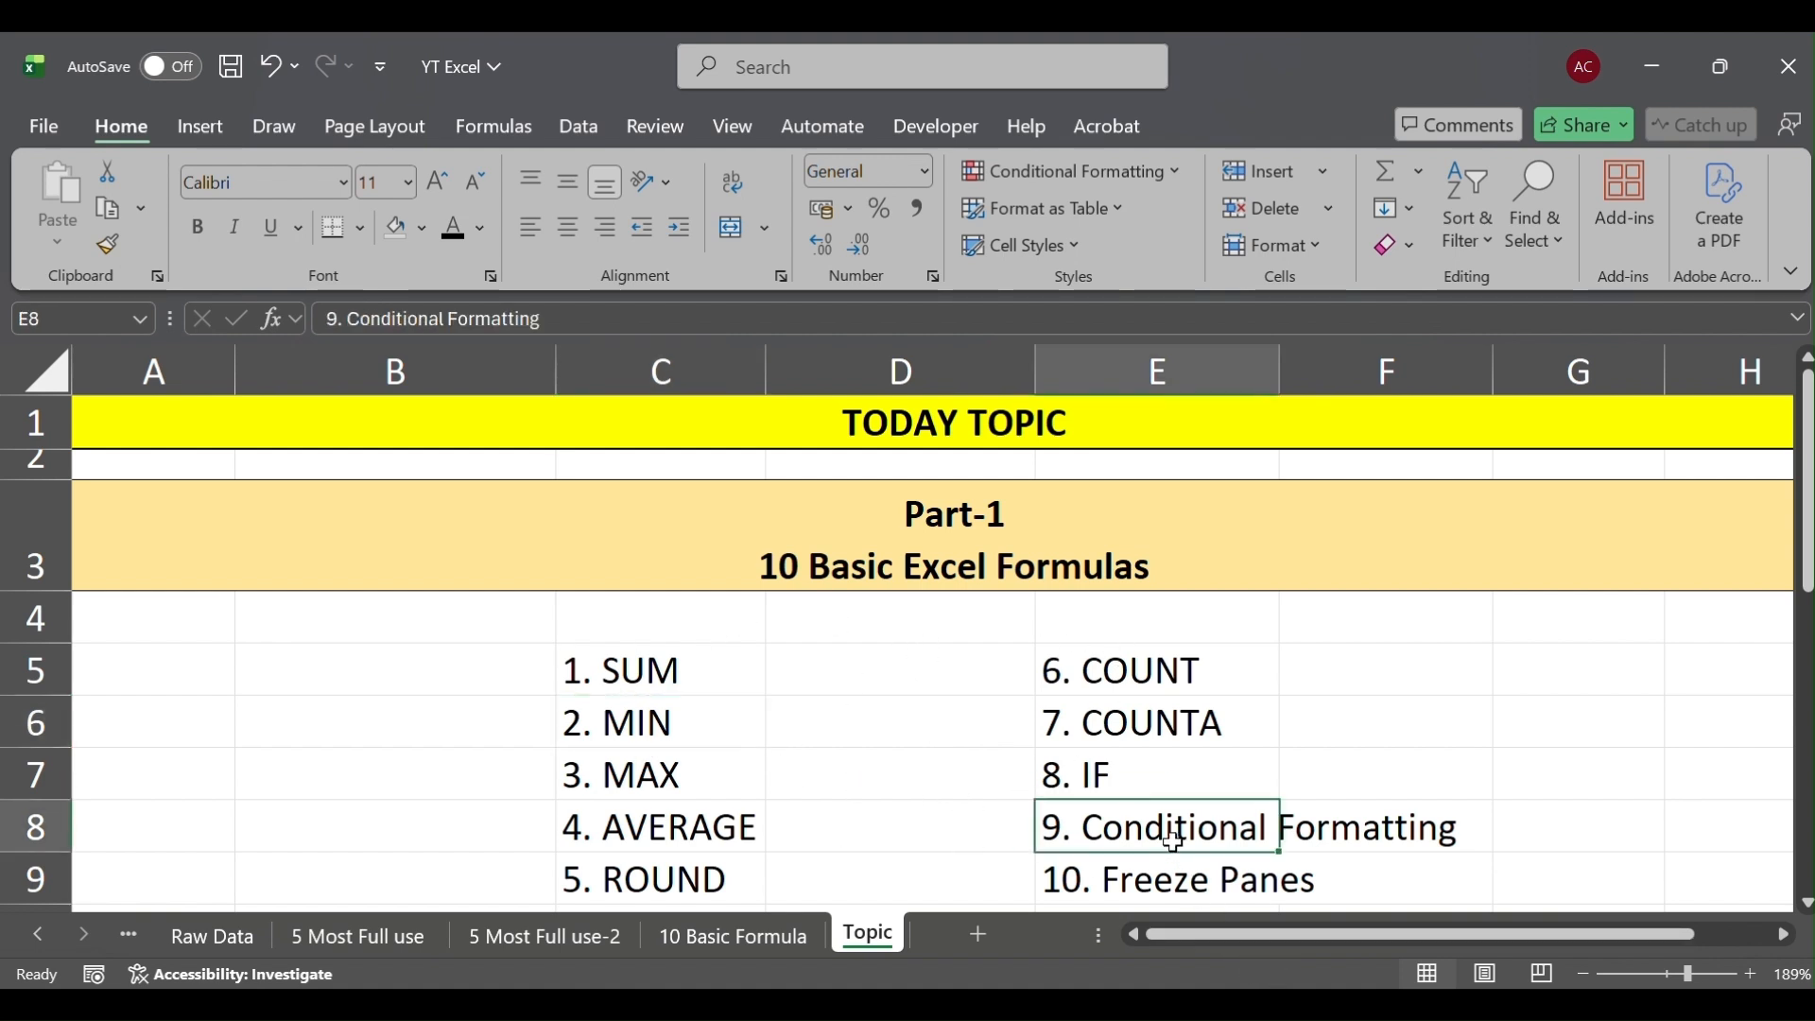
pyautogui.click(1172, 867)
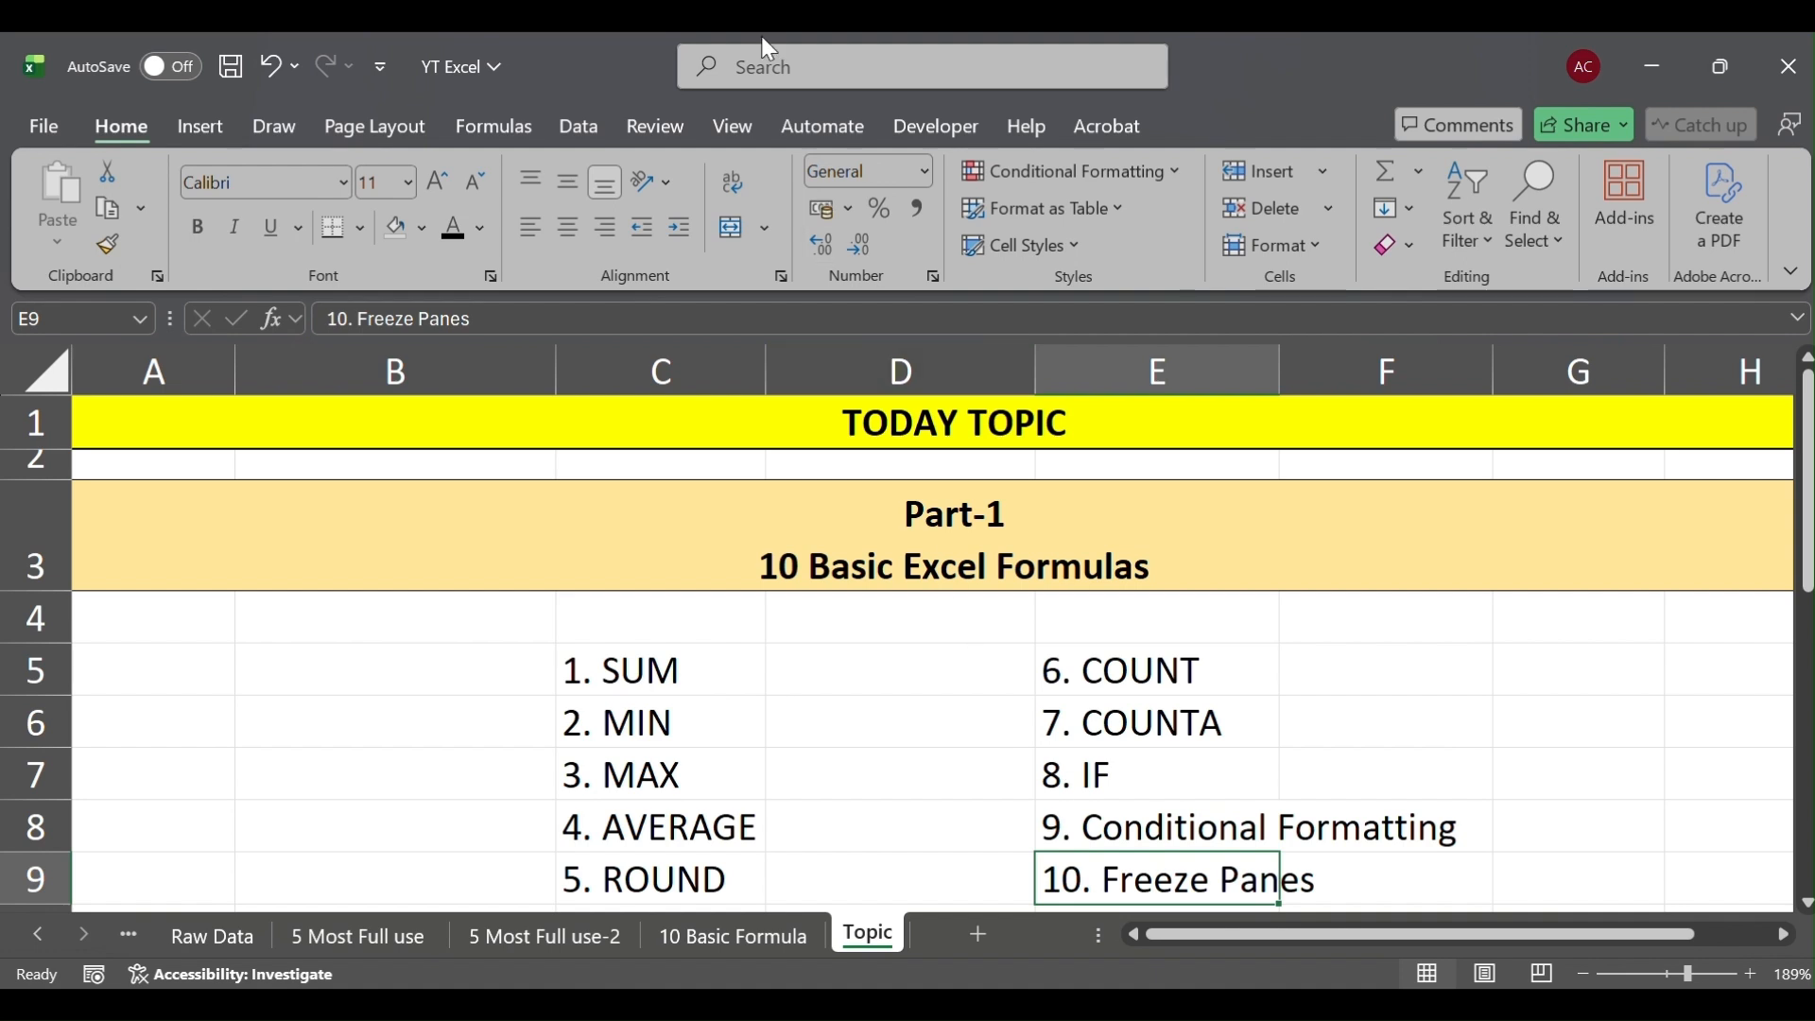
pyautogui.click(429, 219)
pyautogui.click(602, 371)
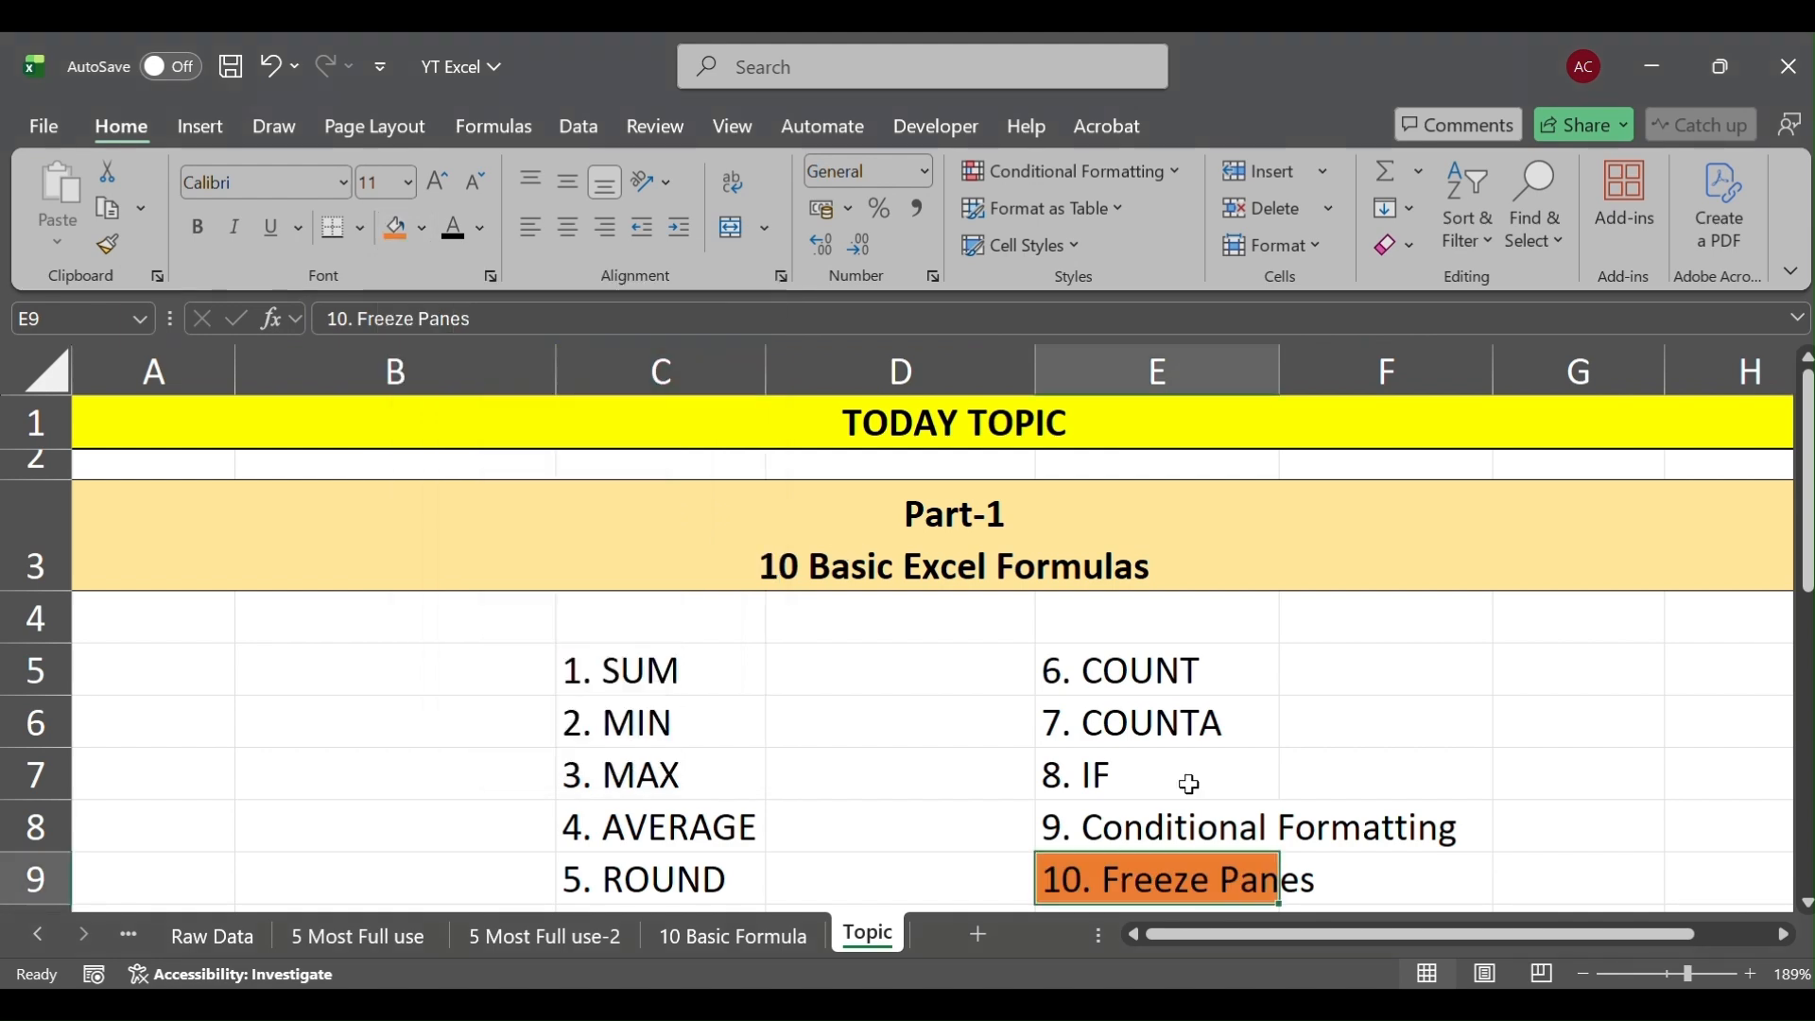
# On the 10 Basic Formula sheet, apply Freeze Panes based on the current selection of header row 1
pyautogui.click(673, 931)
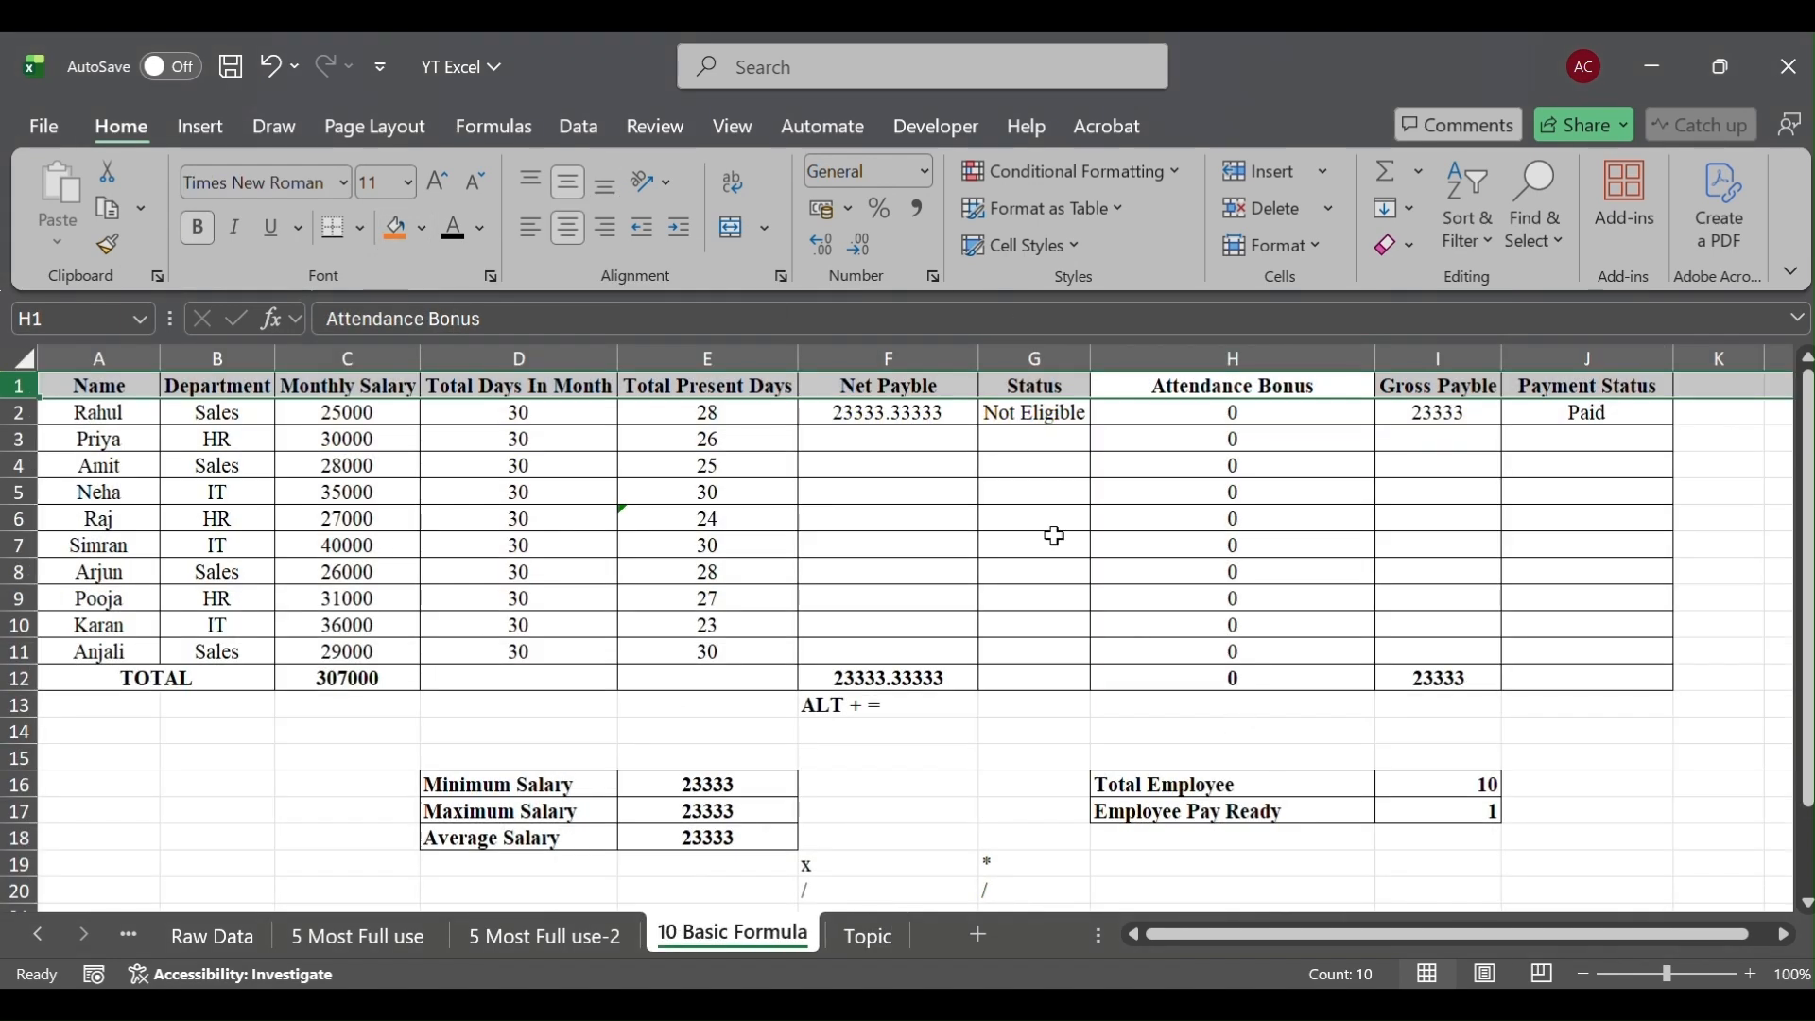
pyautogui.click(733, 129)
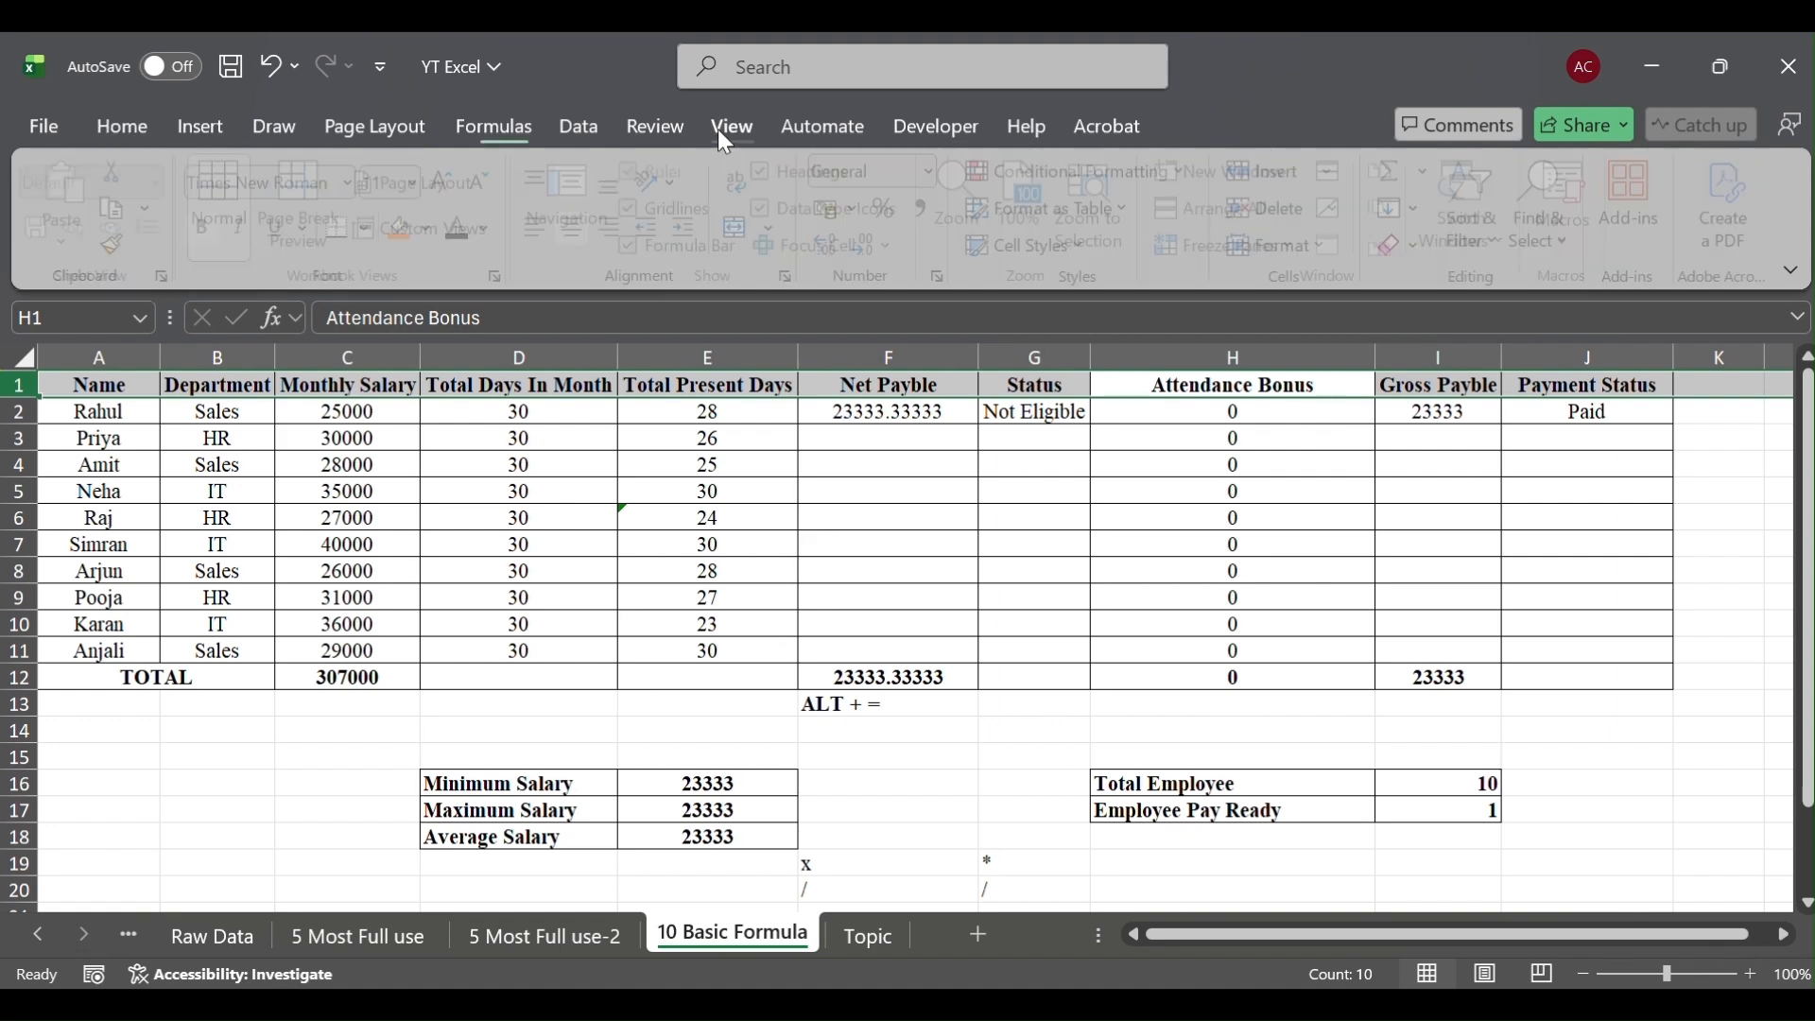
pyautogui.click(1252, 243)
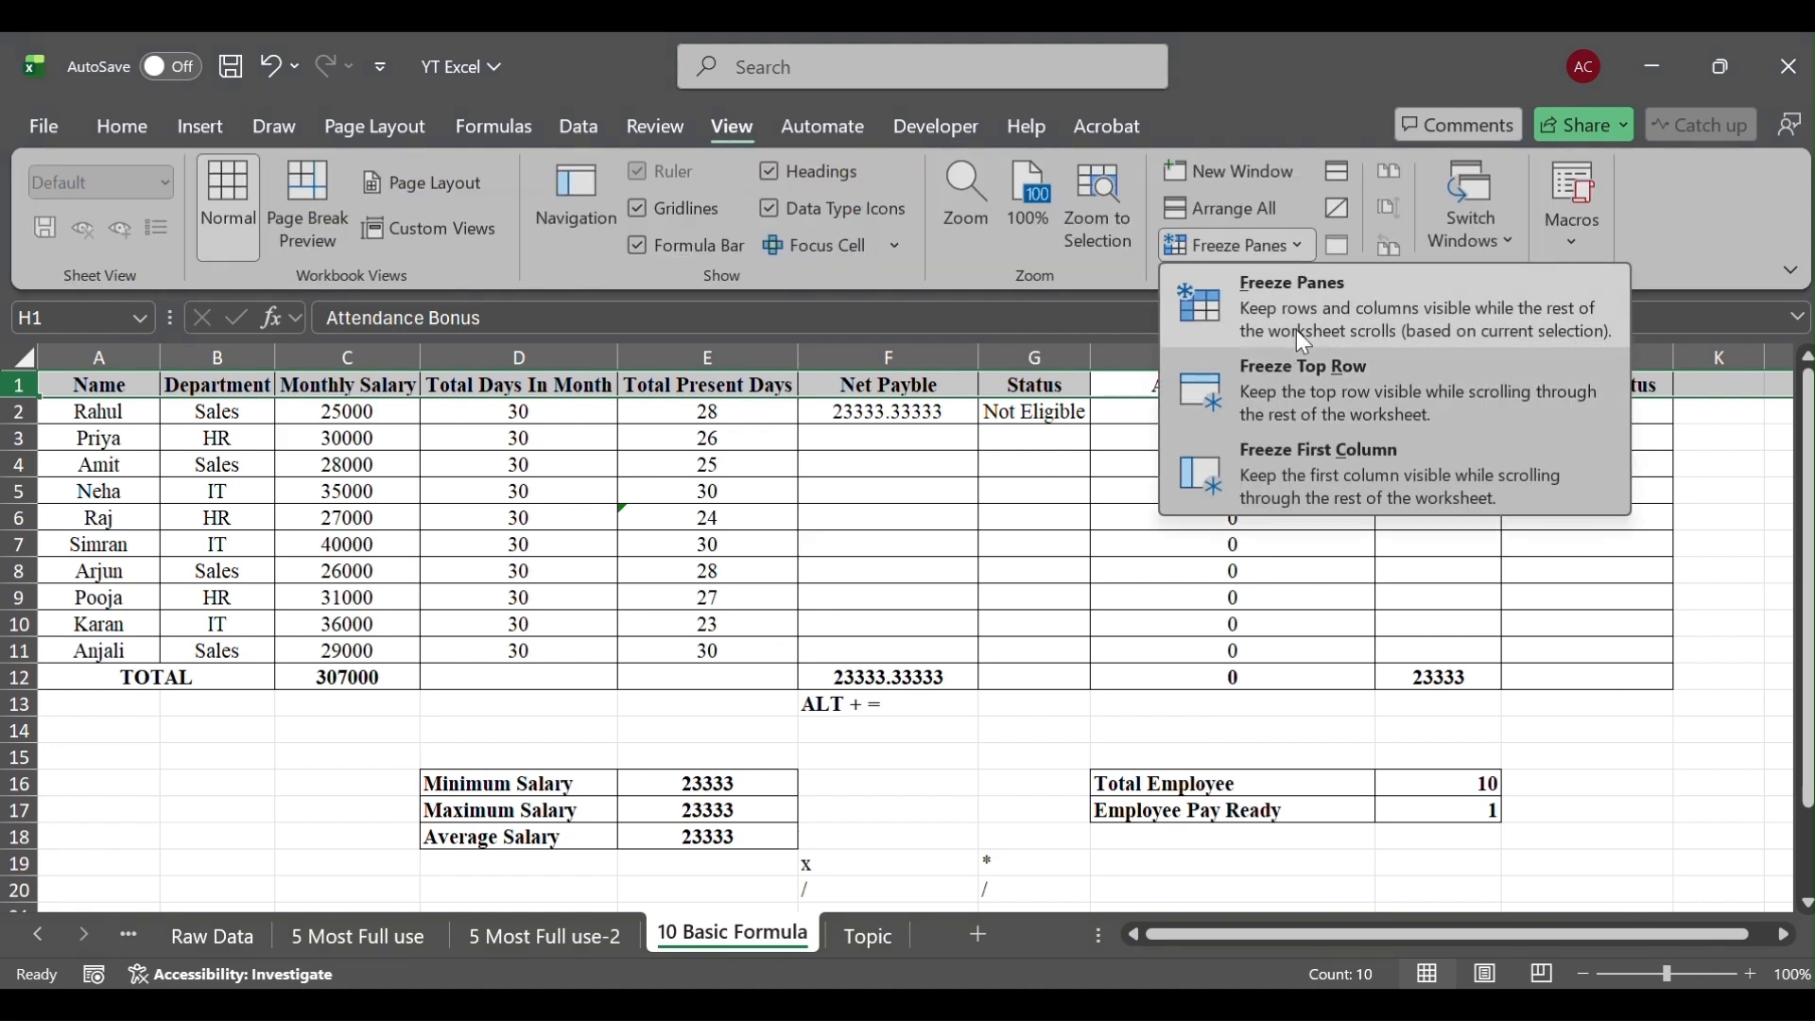
pyautogui.click(1303, 341)
# Examine whether the header row of the salary table stays in view while moving down and up the sheet
pyautogui.doubleClick(1158, 435)
pyautogui.scroll(-6, 1158, 435)
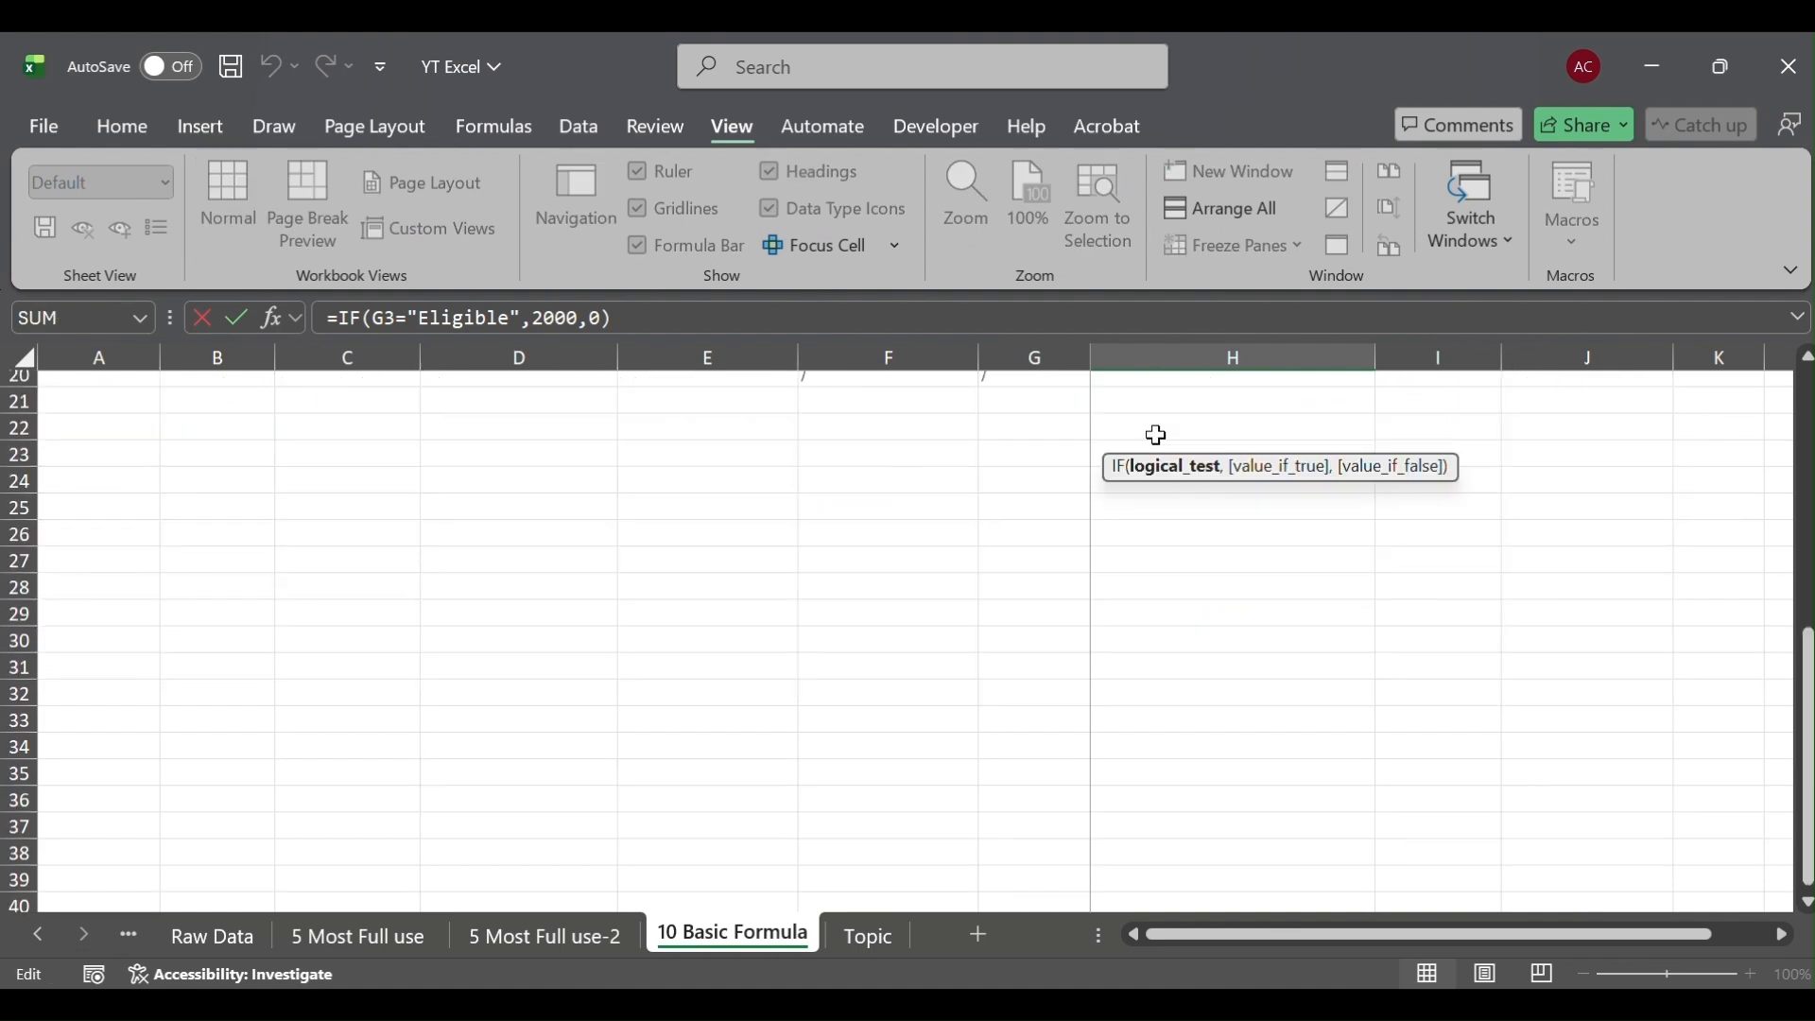
pyautogui.scroll(7, 1158, 435)
pyautogui.press('Escape')
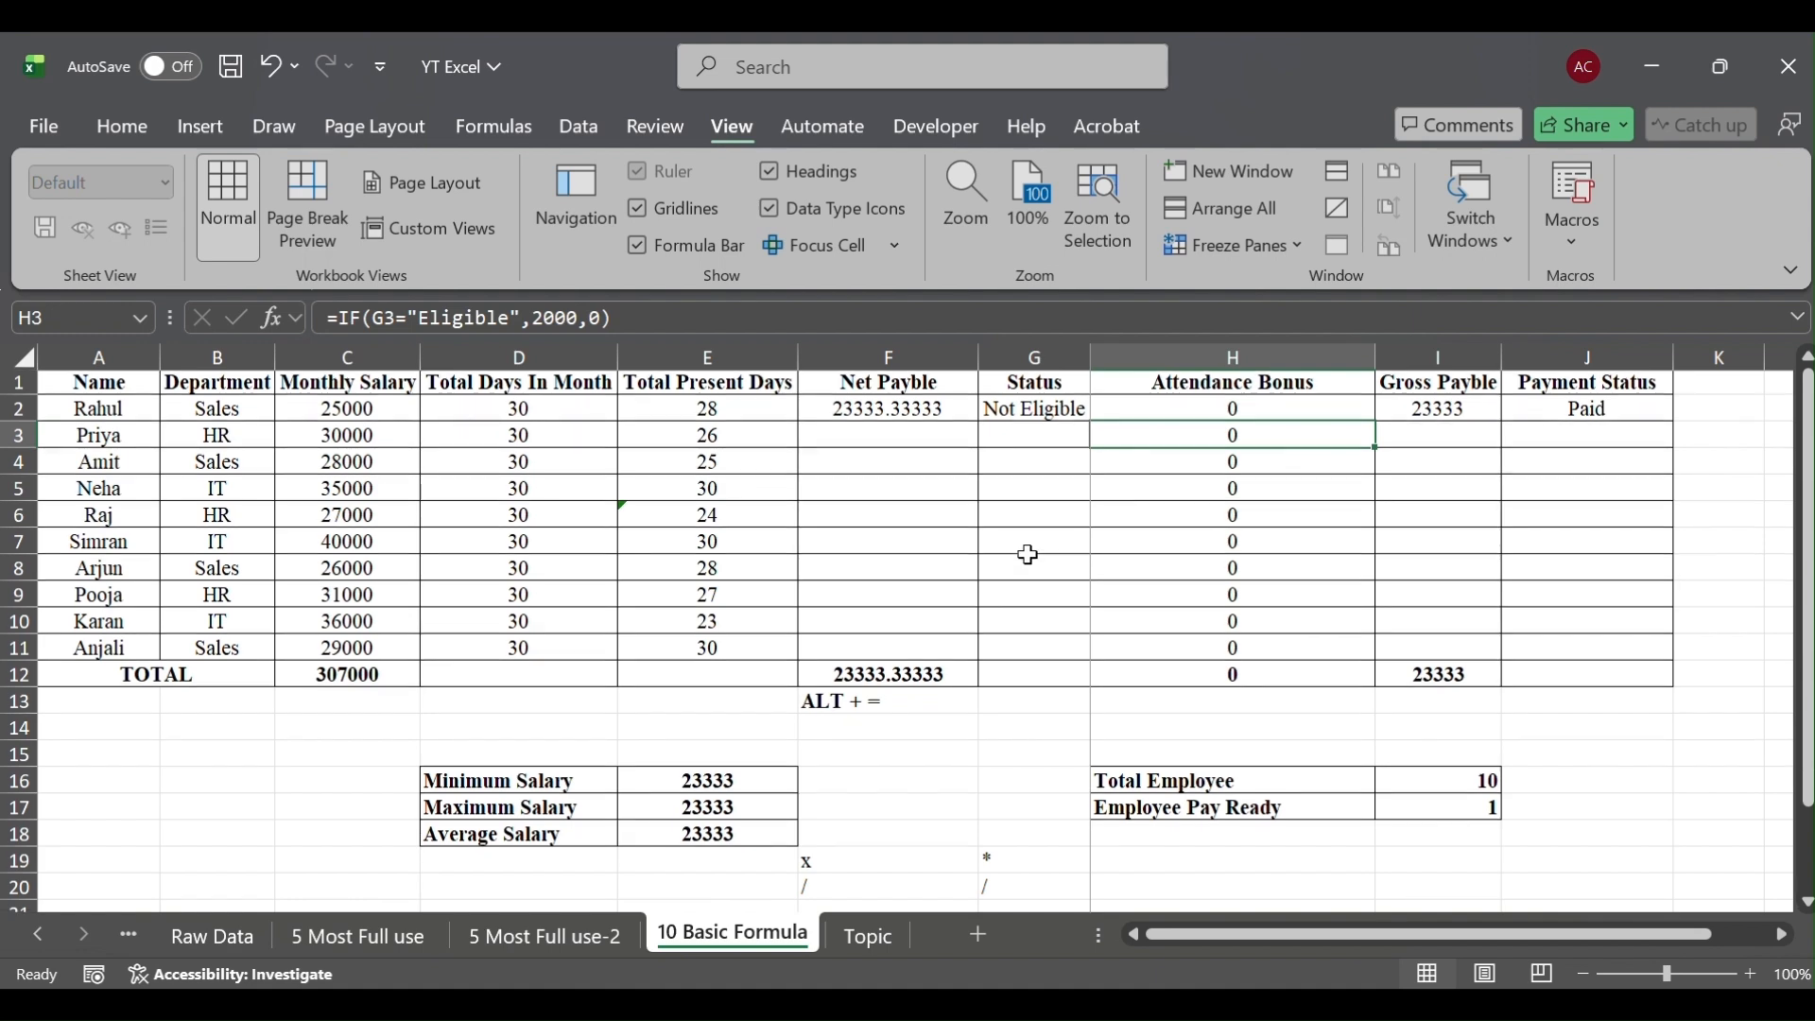
pyautogui.scroll(-7, 1029, 555)
pyautogui.scroll(7, 1029, 555)
pyautogui.scroll(-2, 1028, 555)
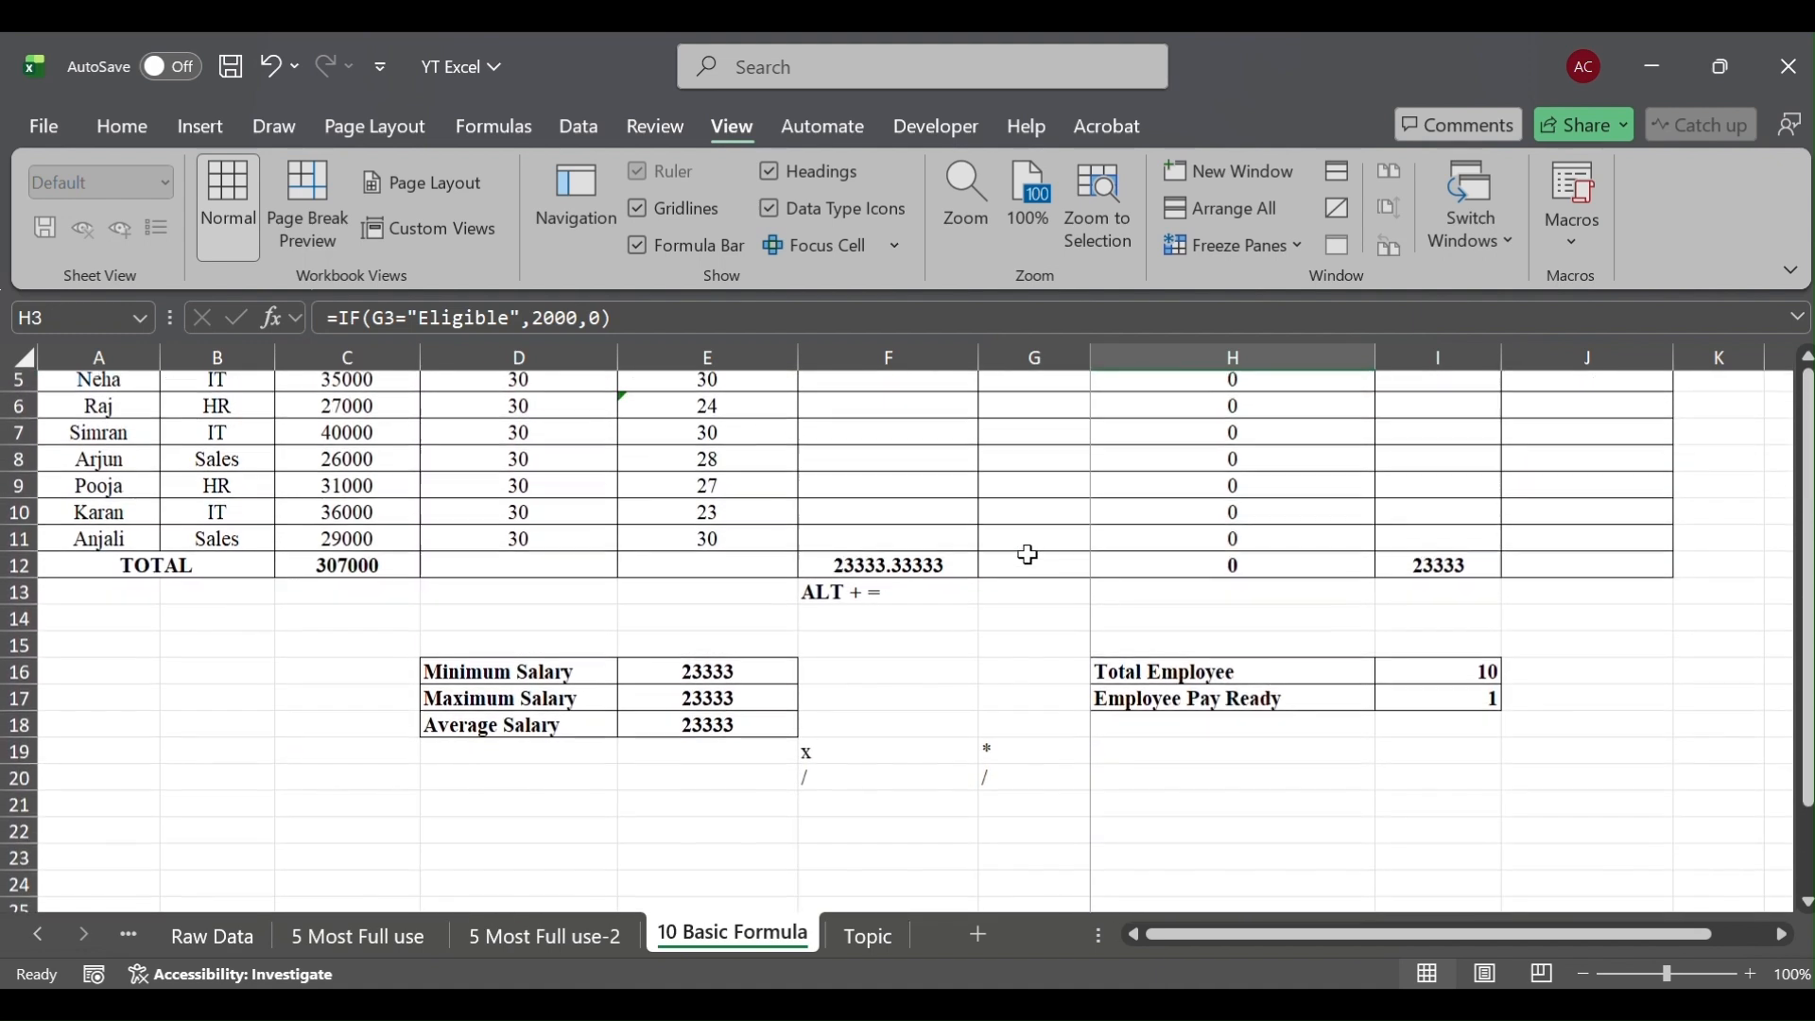
pyautogui.scroll(2, 1028, 555)
pyautogui.scroll(-1, 1028, 555)
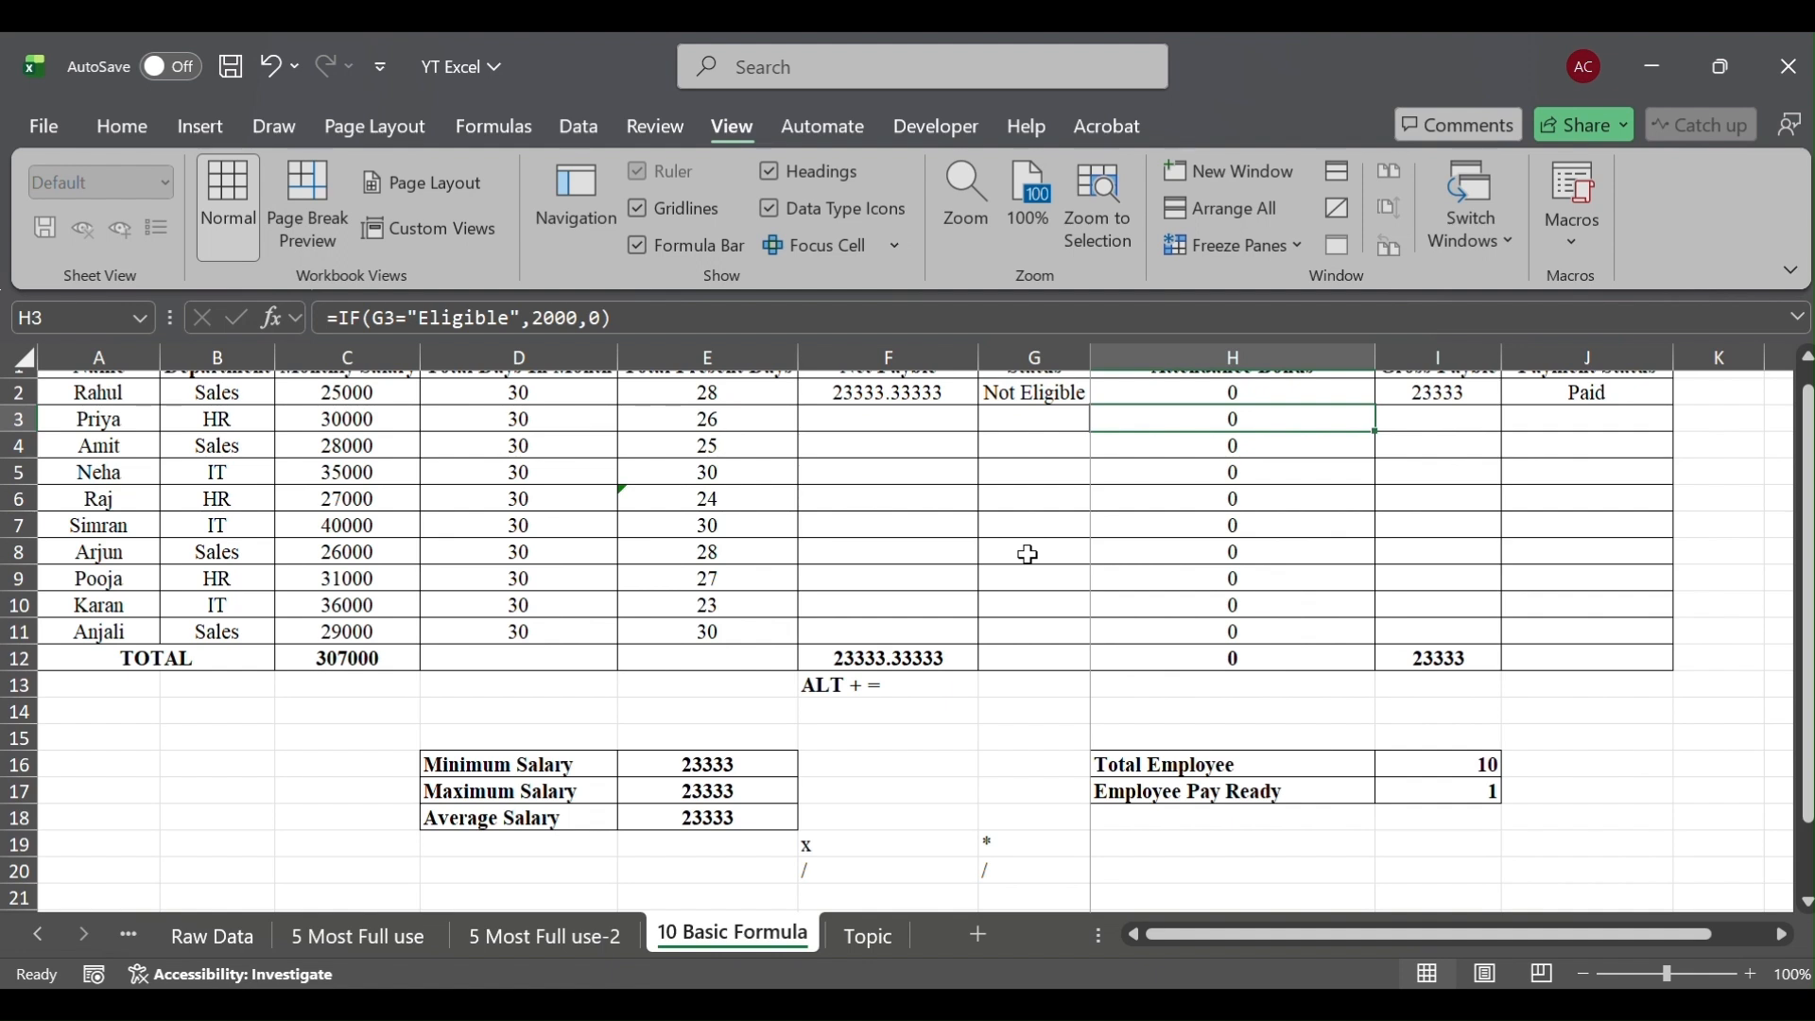
pyautogui.scroll(-1, 1028, 555)
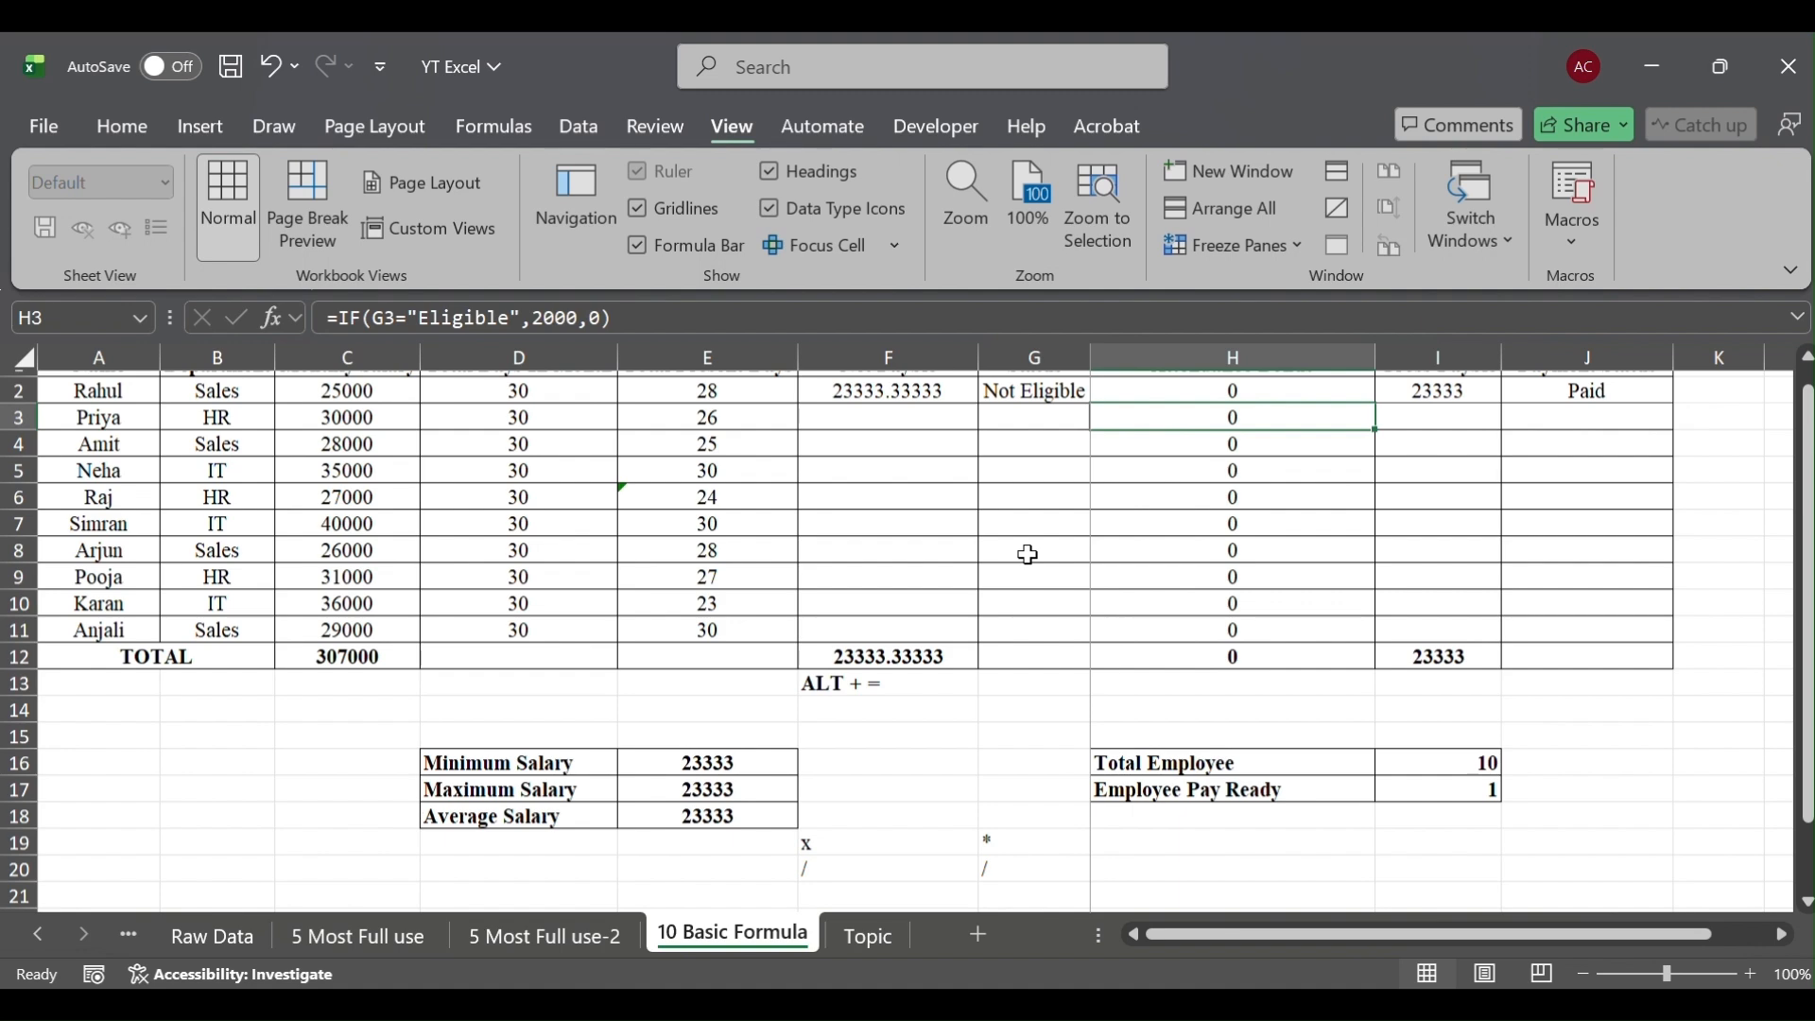
pyautogui.scroll(-2, 1028, 555)
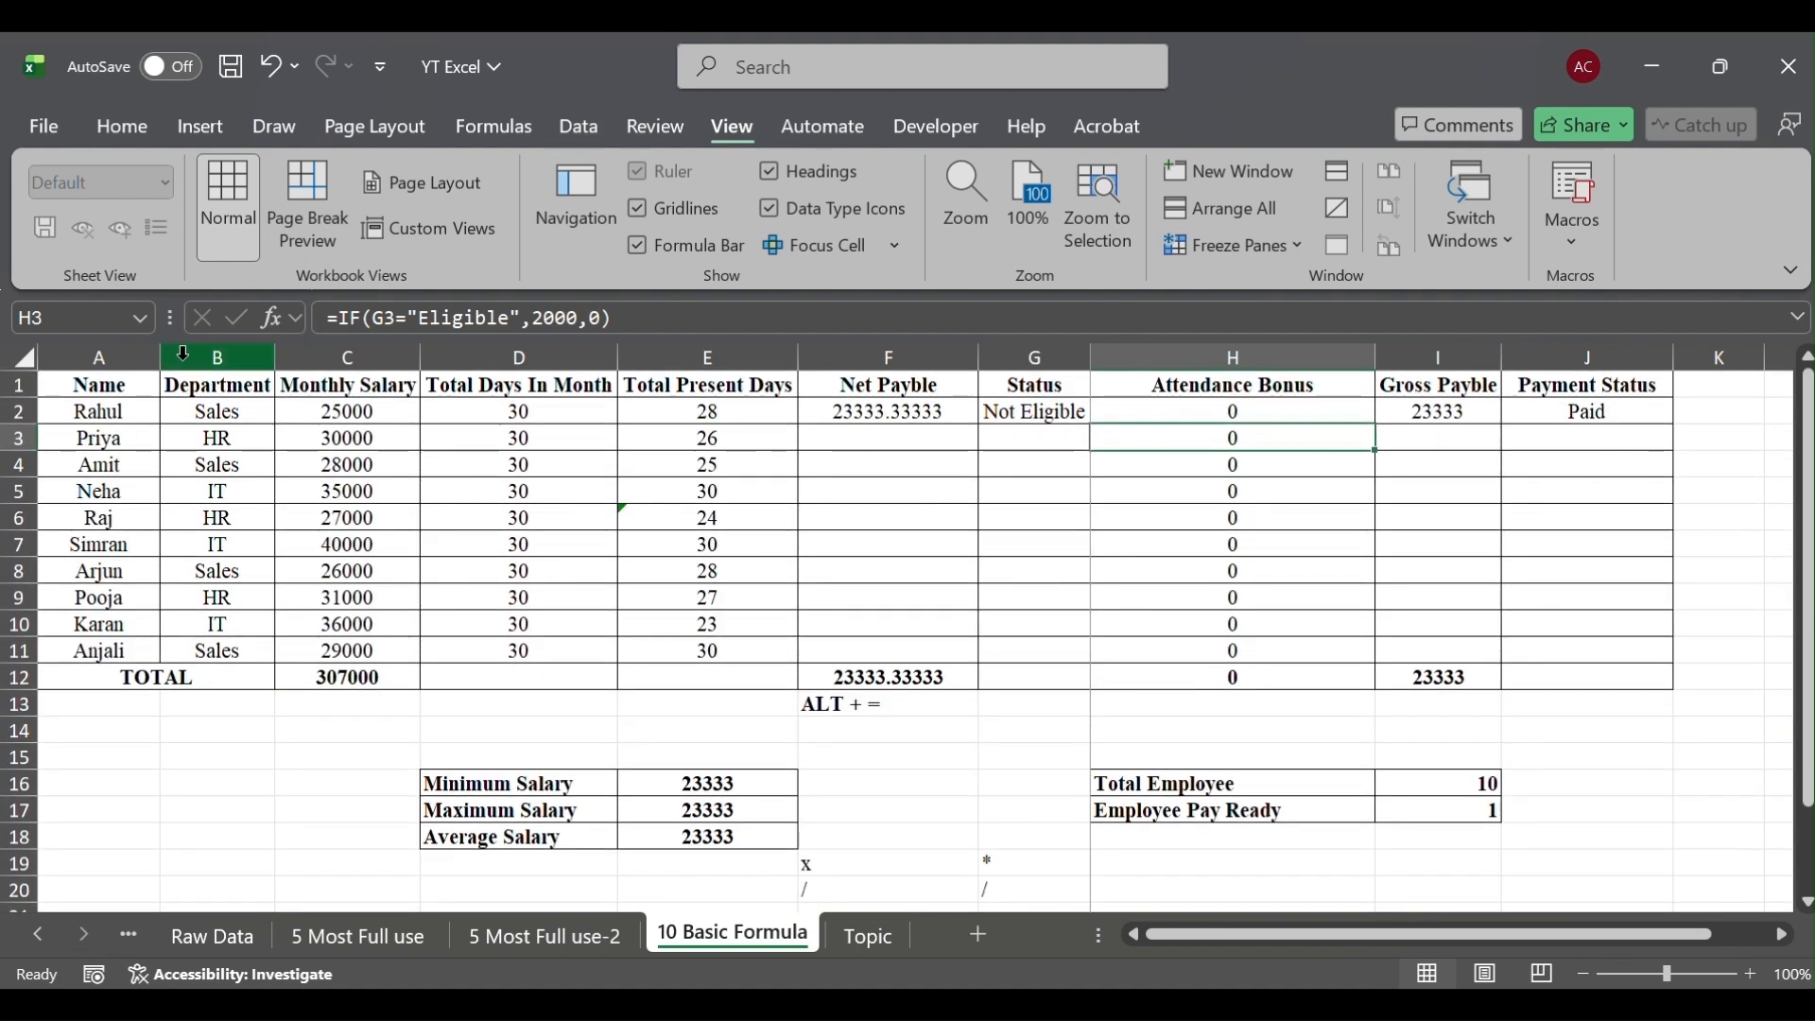
pyautogui.scroll(-5, 848, 470)
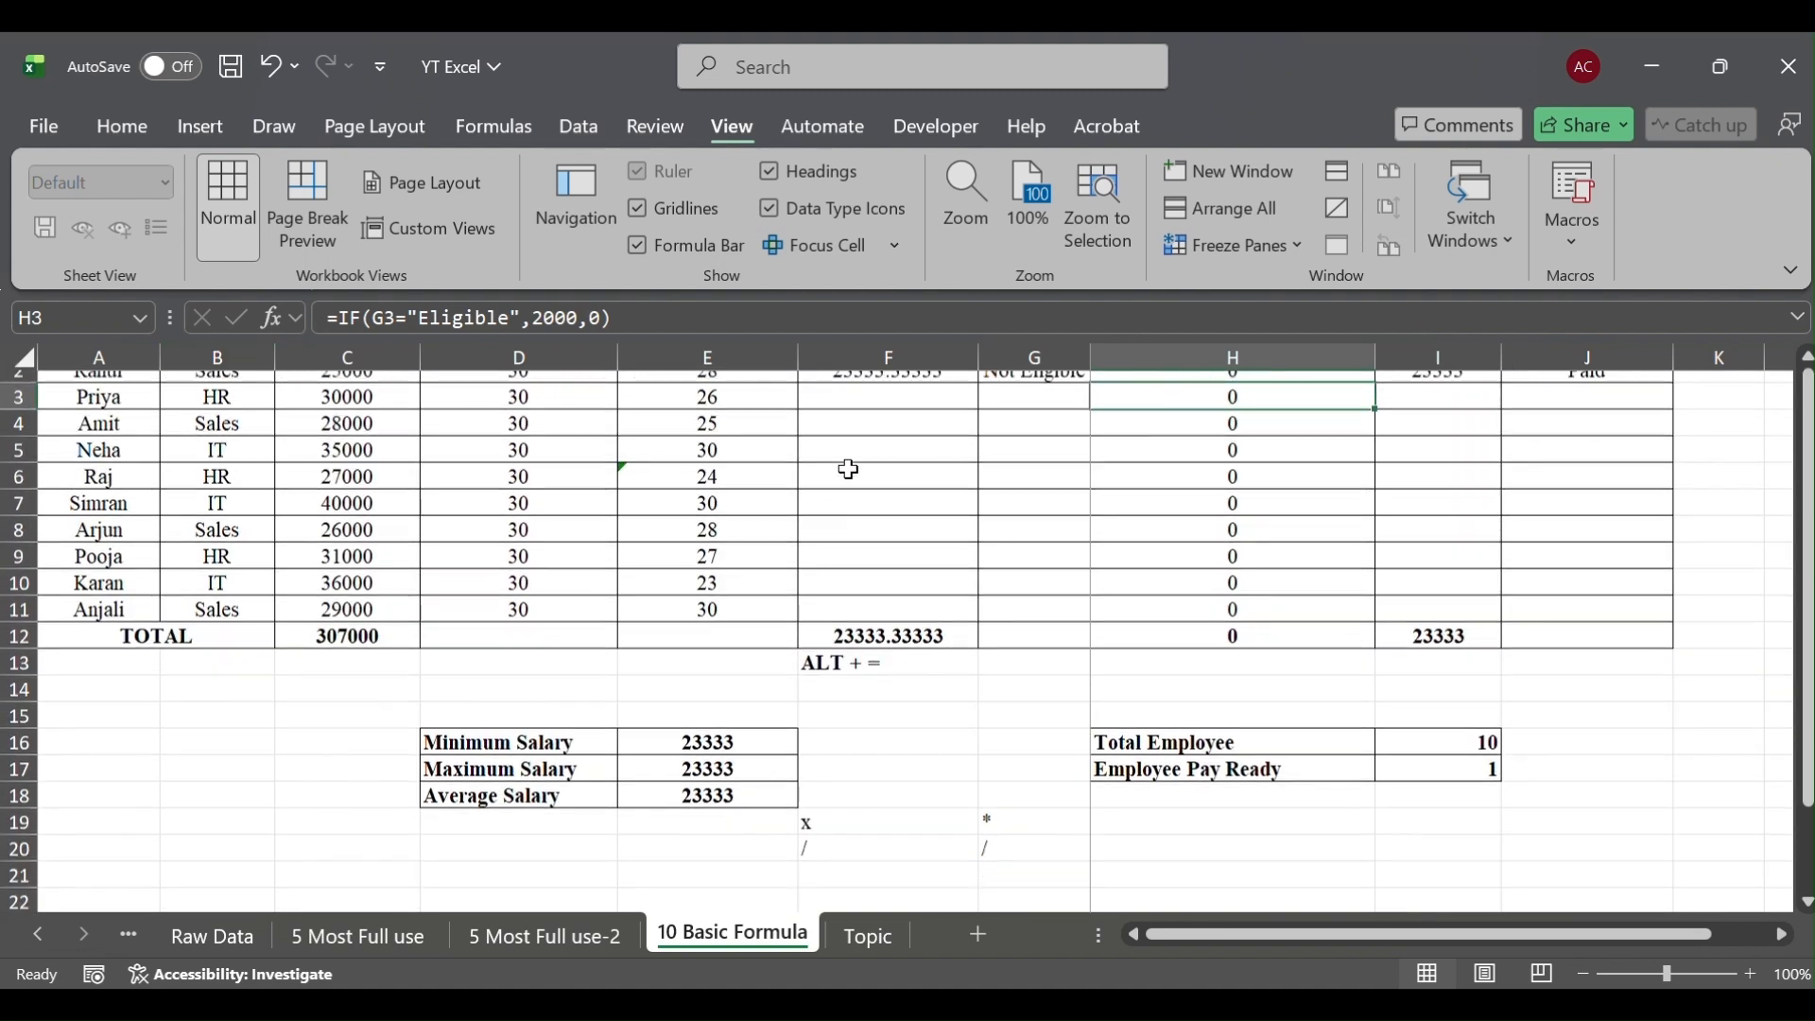
pyautogui.scroll(5, 848, 470)
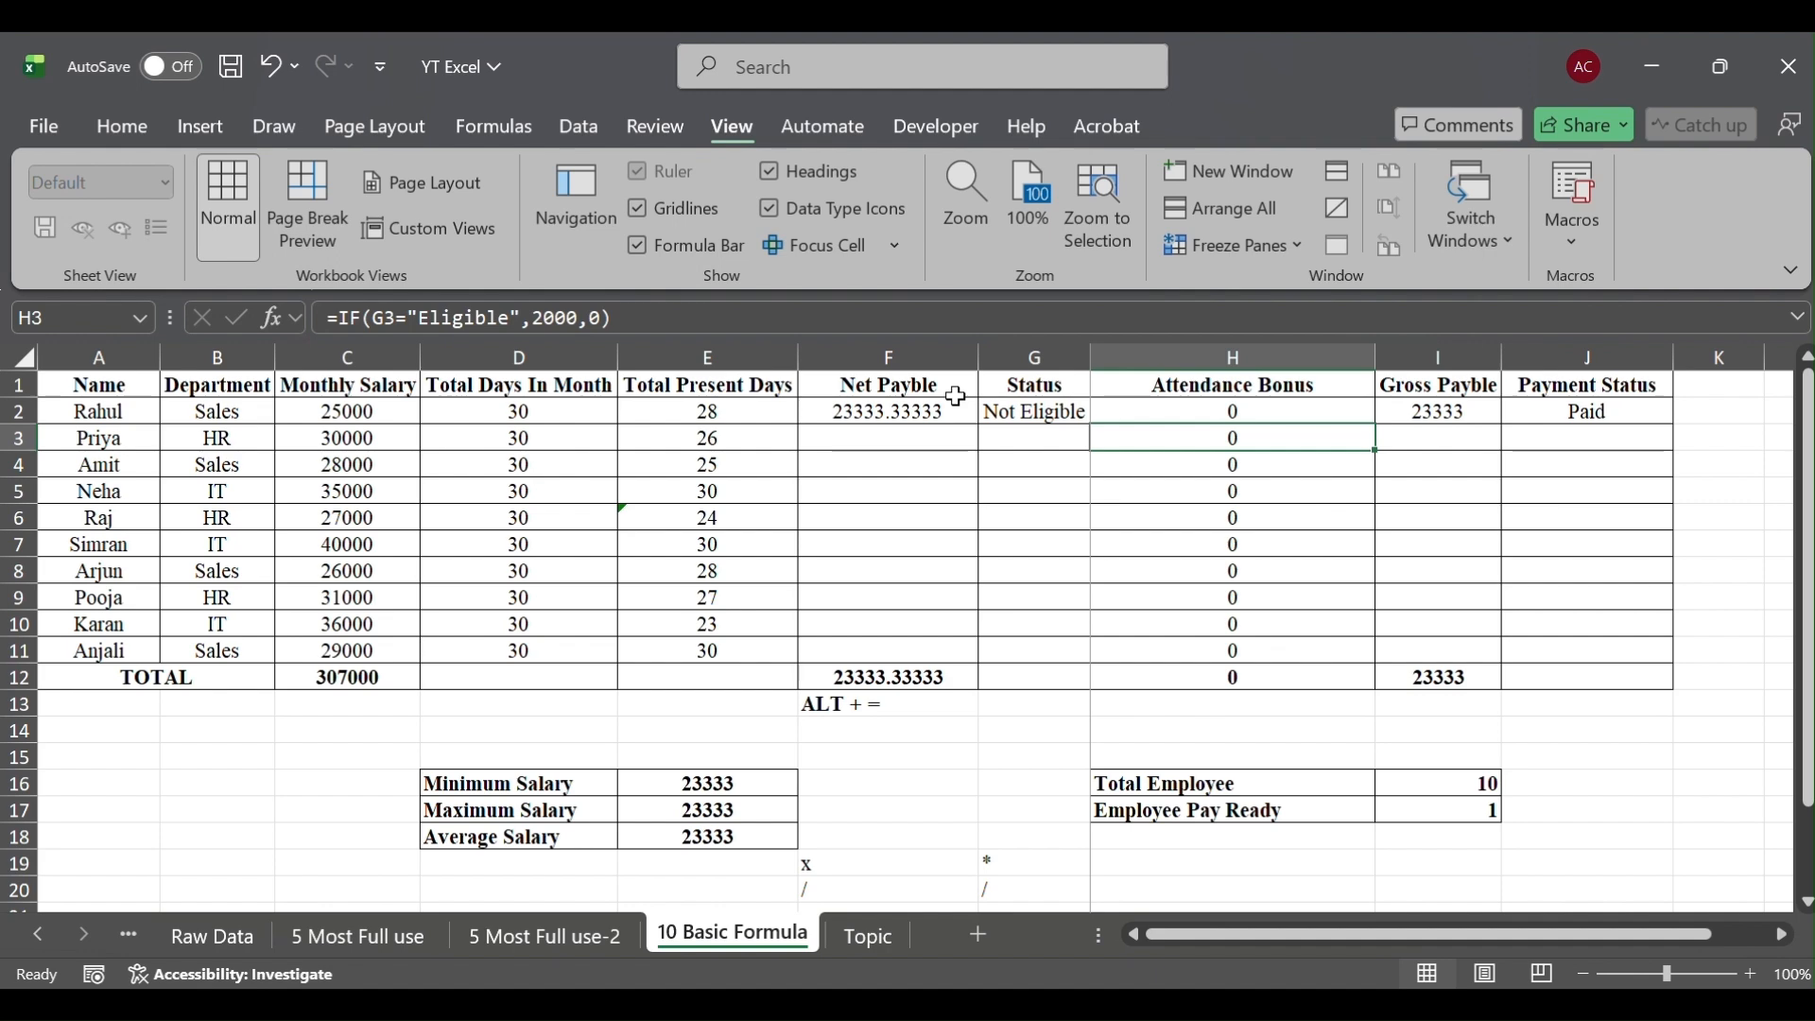
# Select header row 1 from the Net Payble cell and view the available Freeze Panes options
pyautogui.click(919, 386)
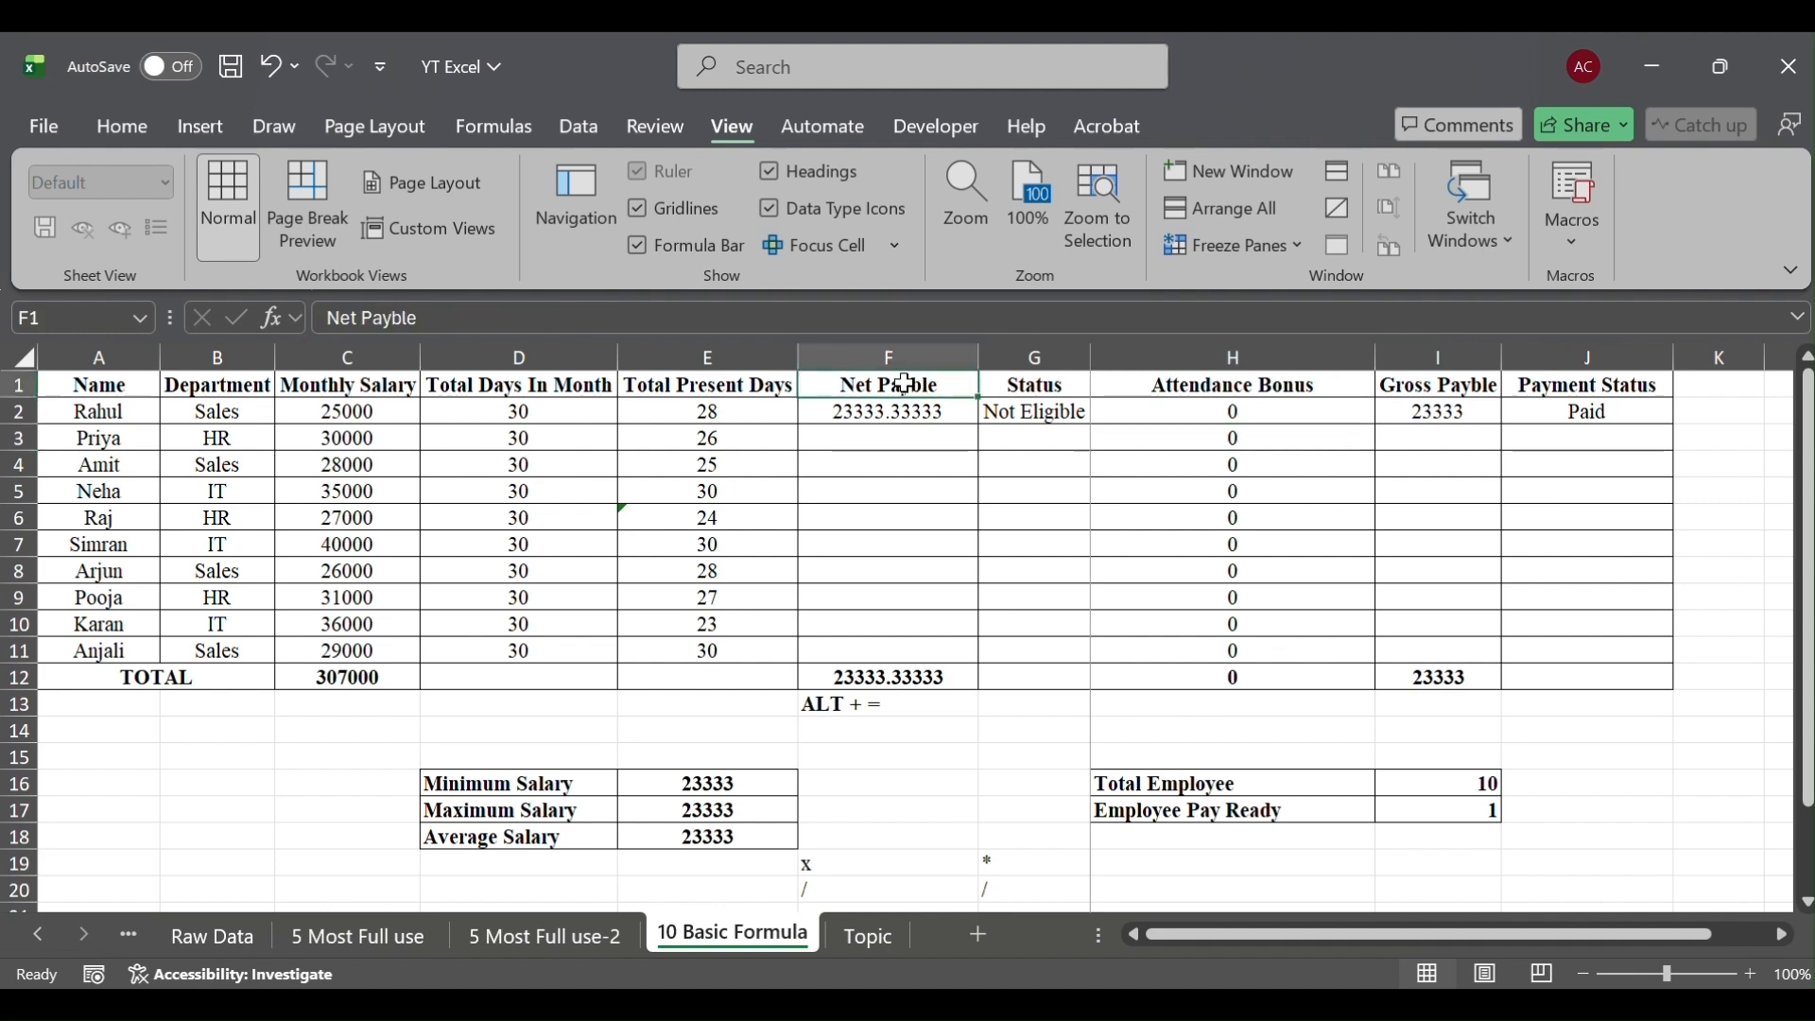
pyautogui.hotkey('shift', 'space')
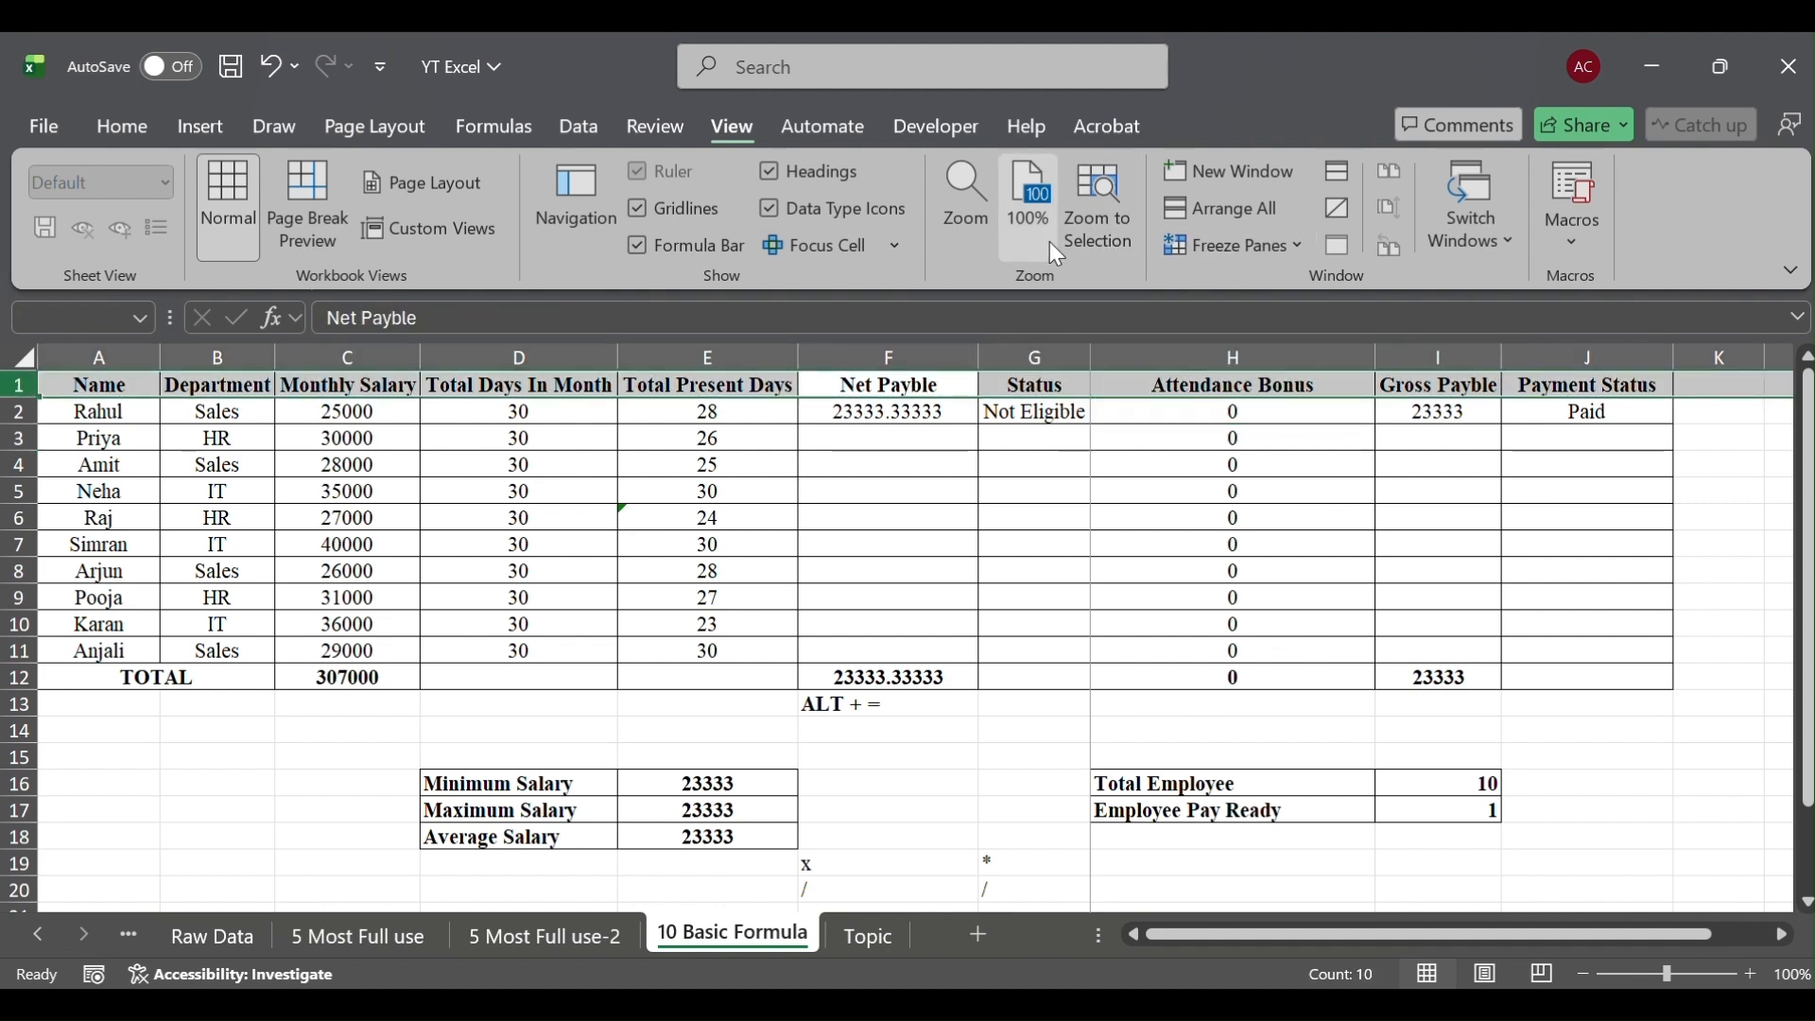
pyautogui.click(1186, 248)
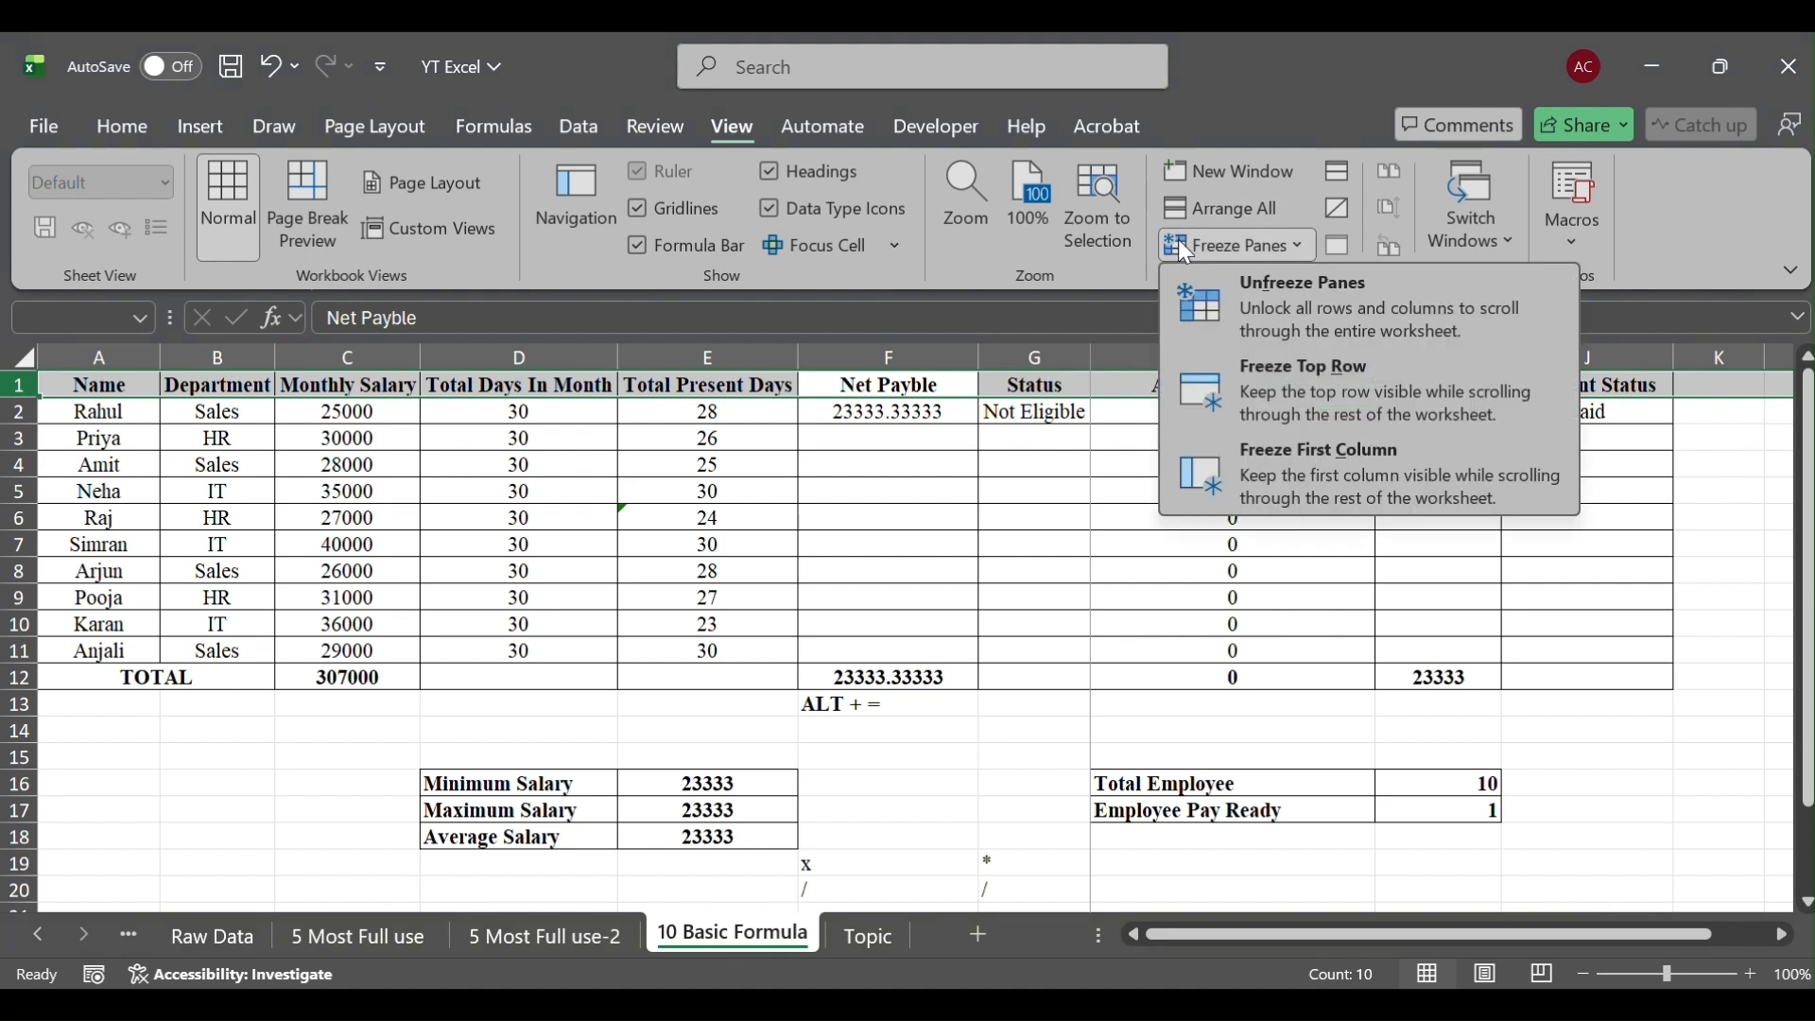
pyautogui.click(1399, 495)
pyautogui.click(1607, 492)
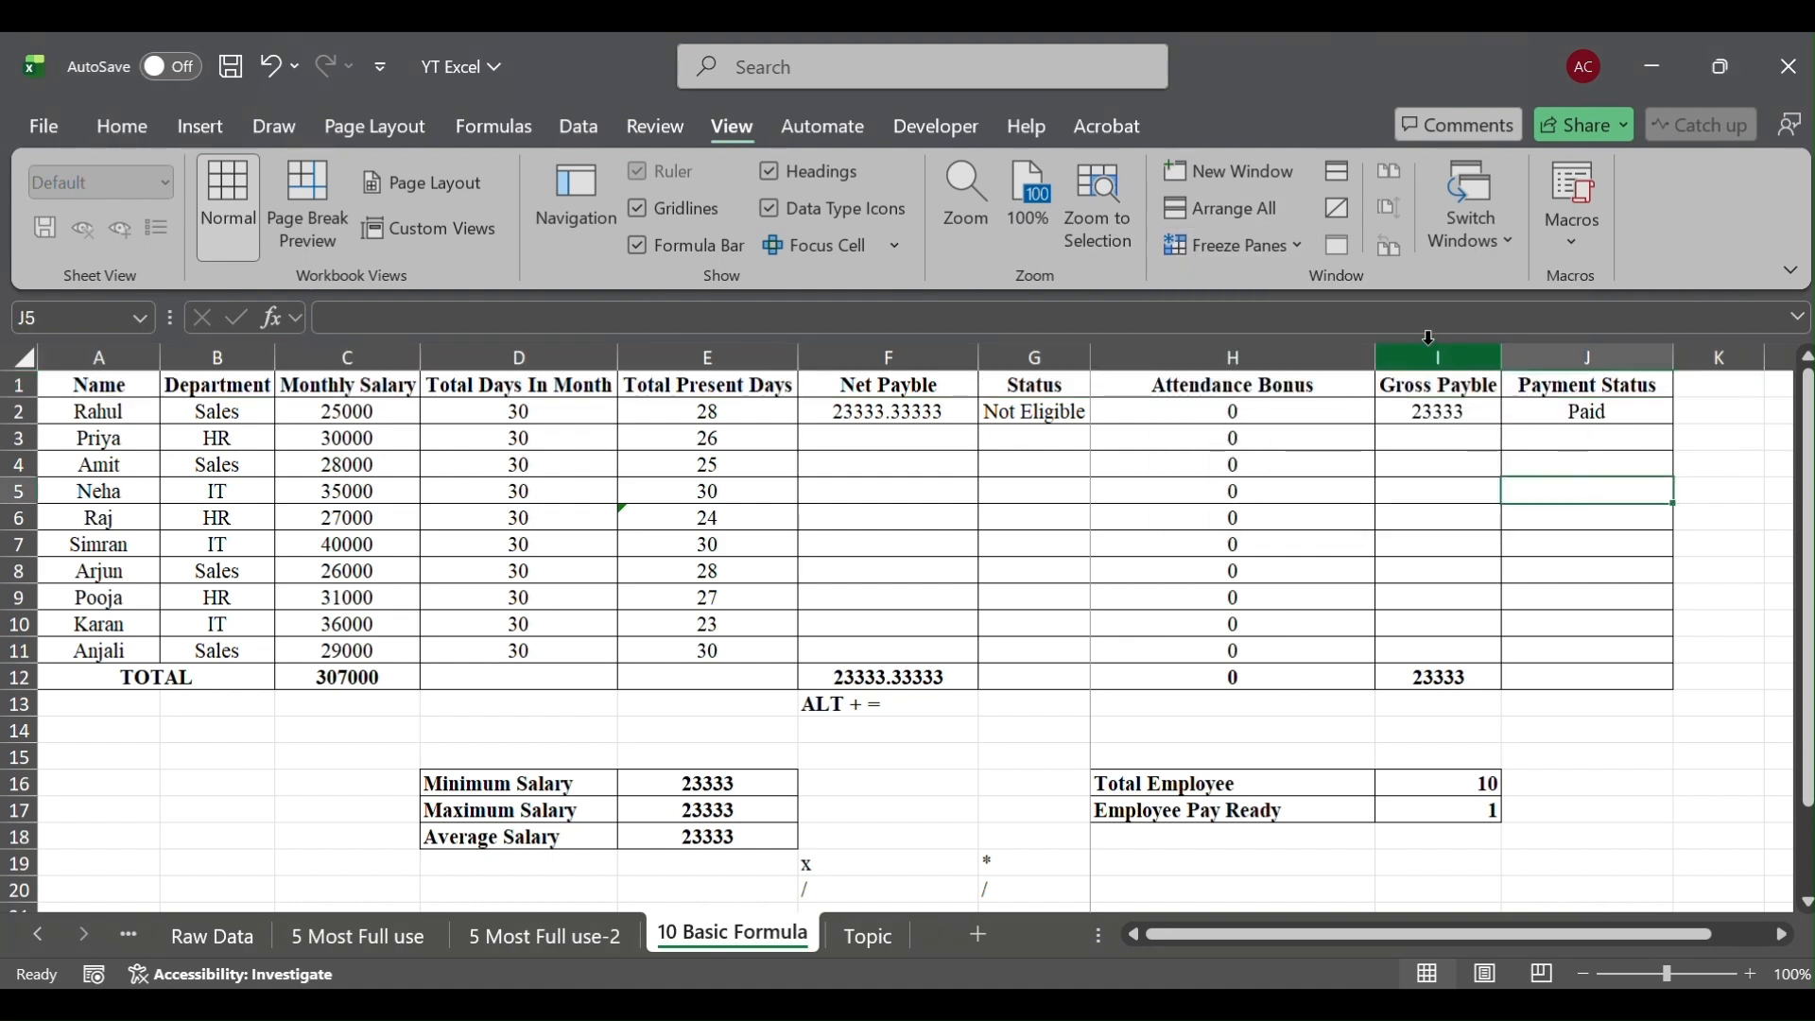
# Select header row 1 from the Gross Payble cell and try to apply Freeze Top Row
pyautogui.click(1401, 386)
pyautogui.hotkey('shift', 'space')
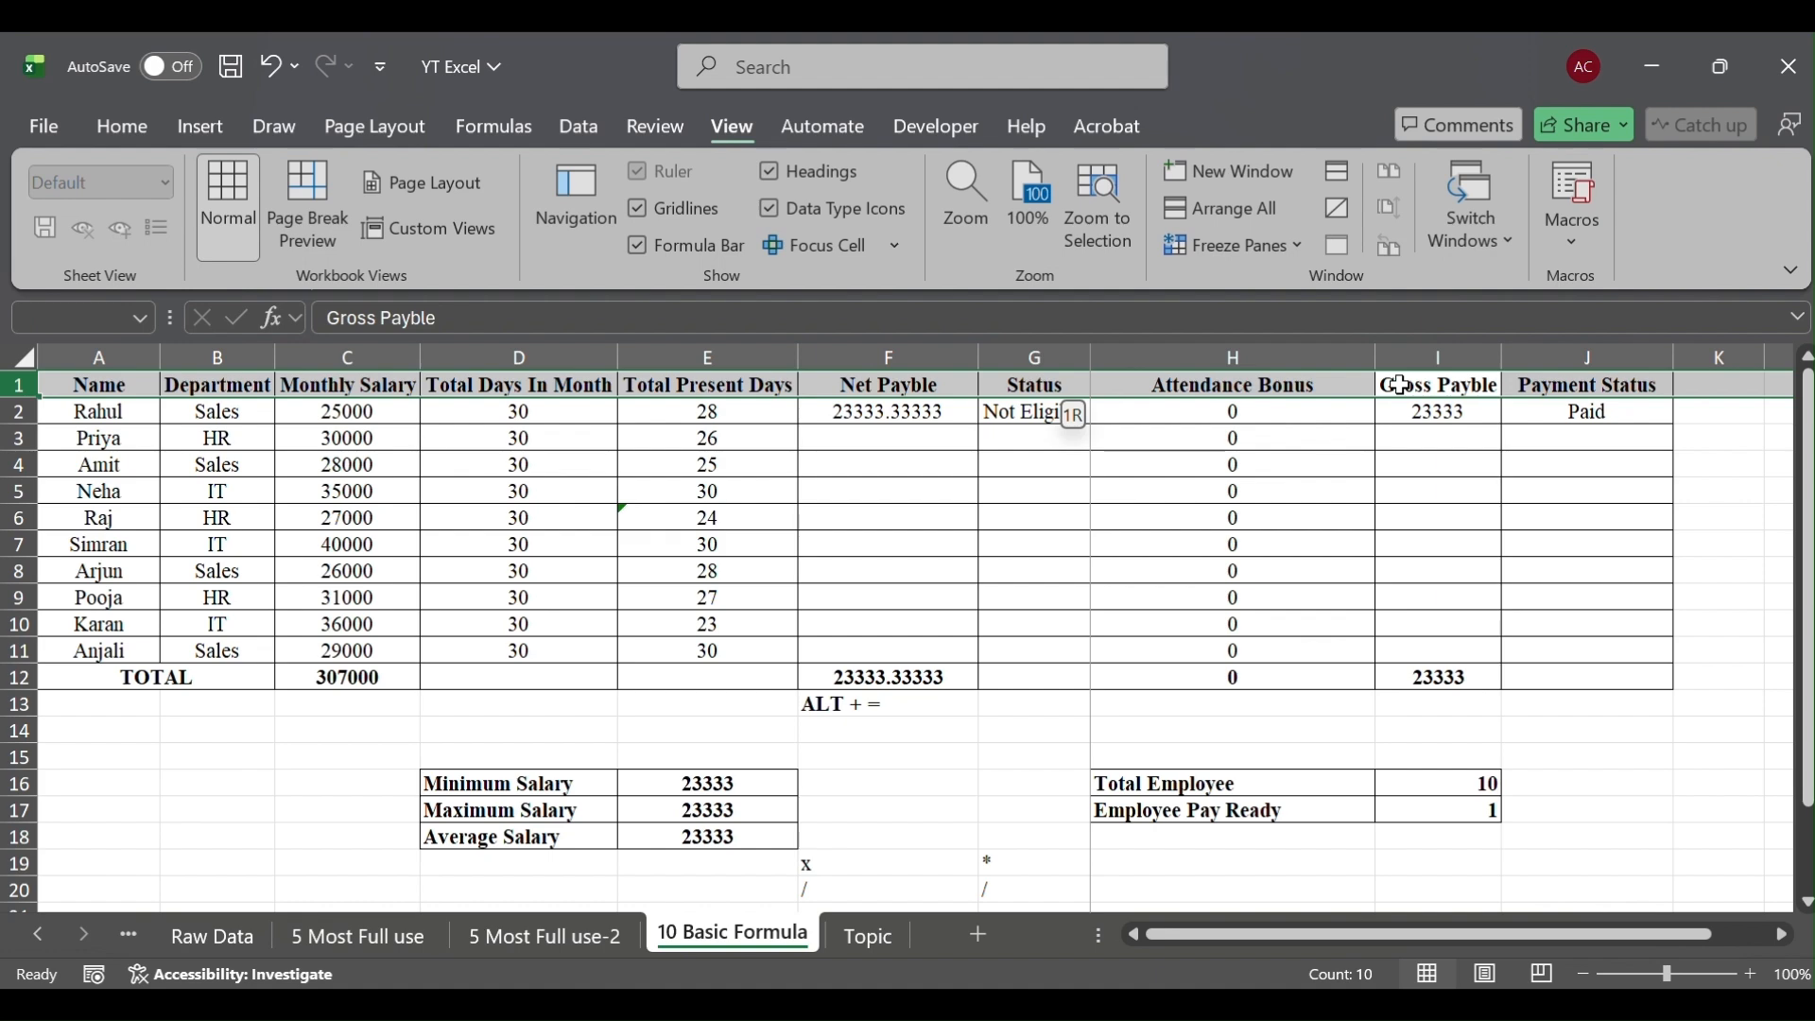
pyautogui.click(1227, 253)
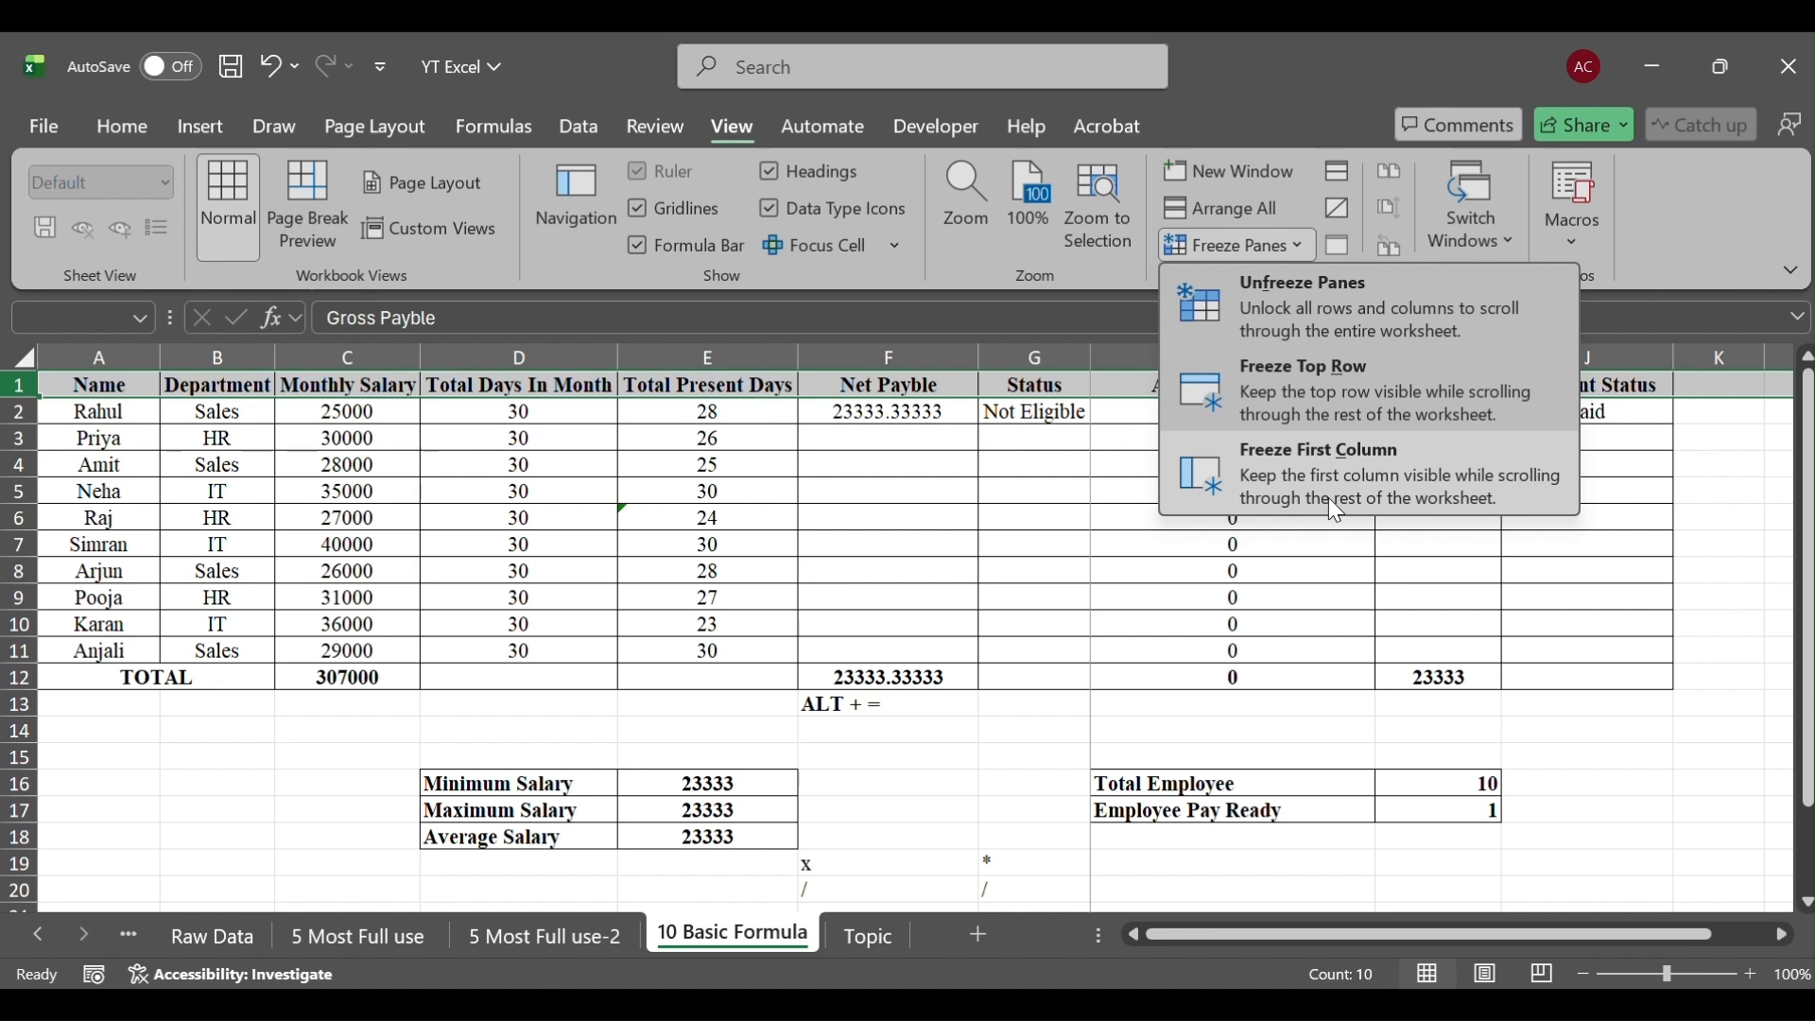
pyautogui.click(1277, 392)
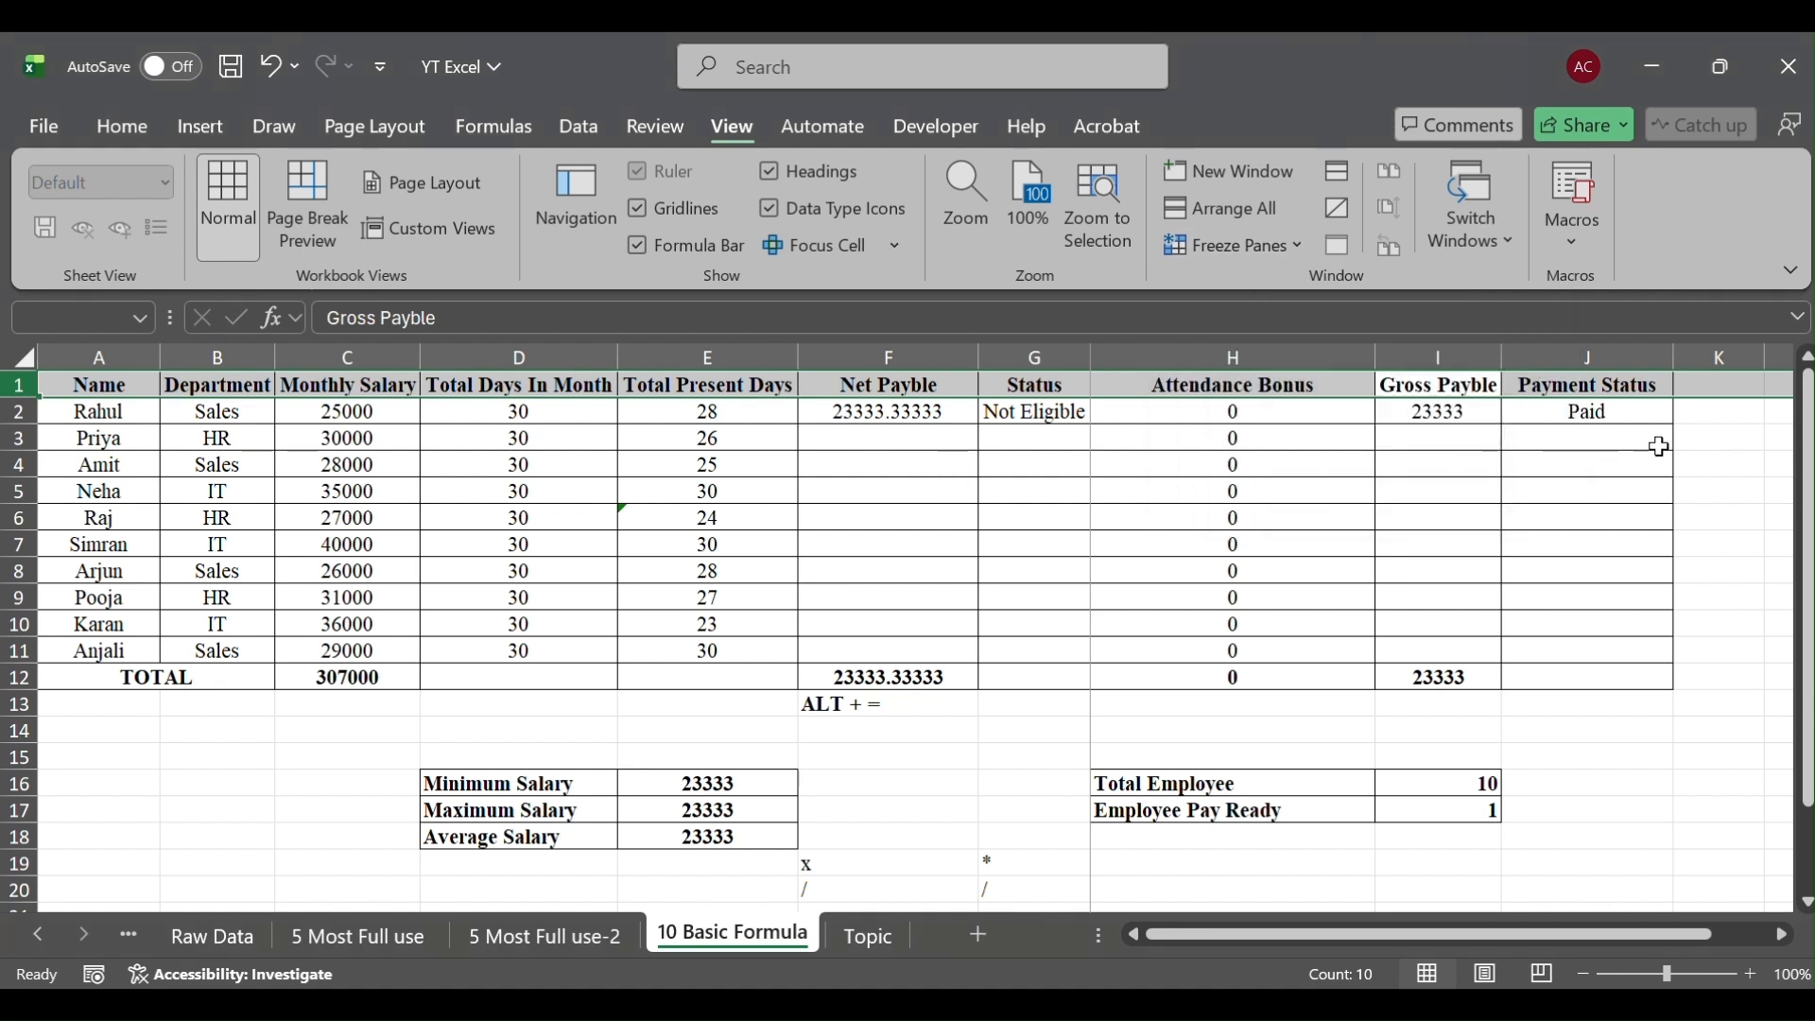
pyautogui.click(1689, 421)
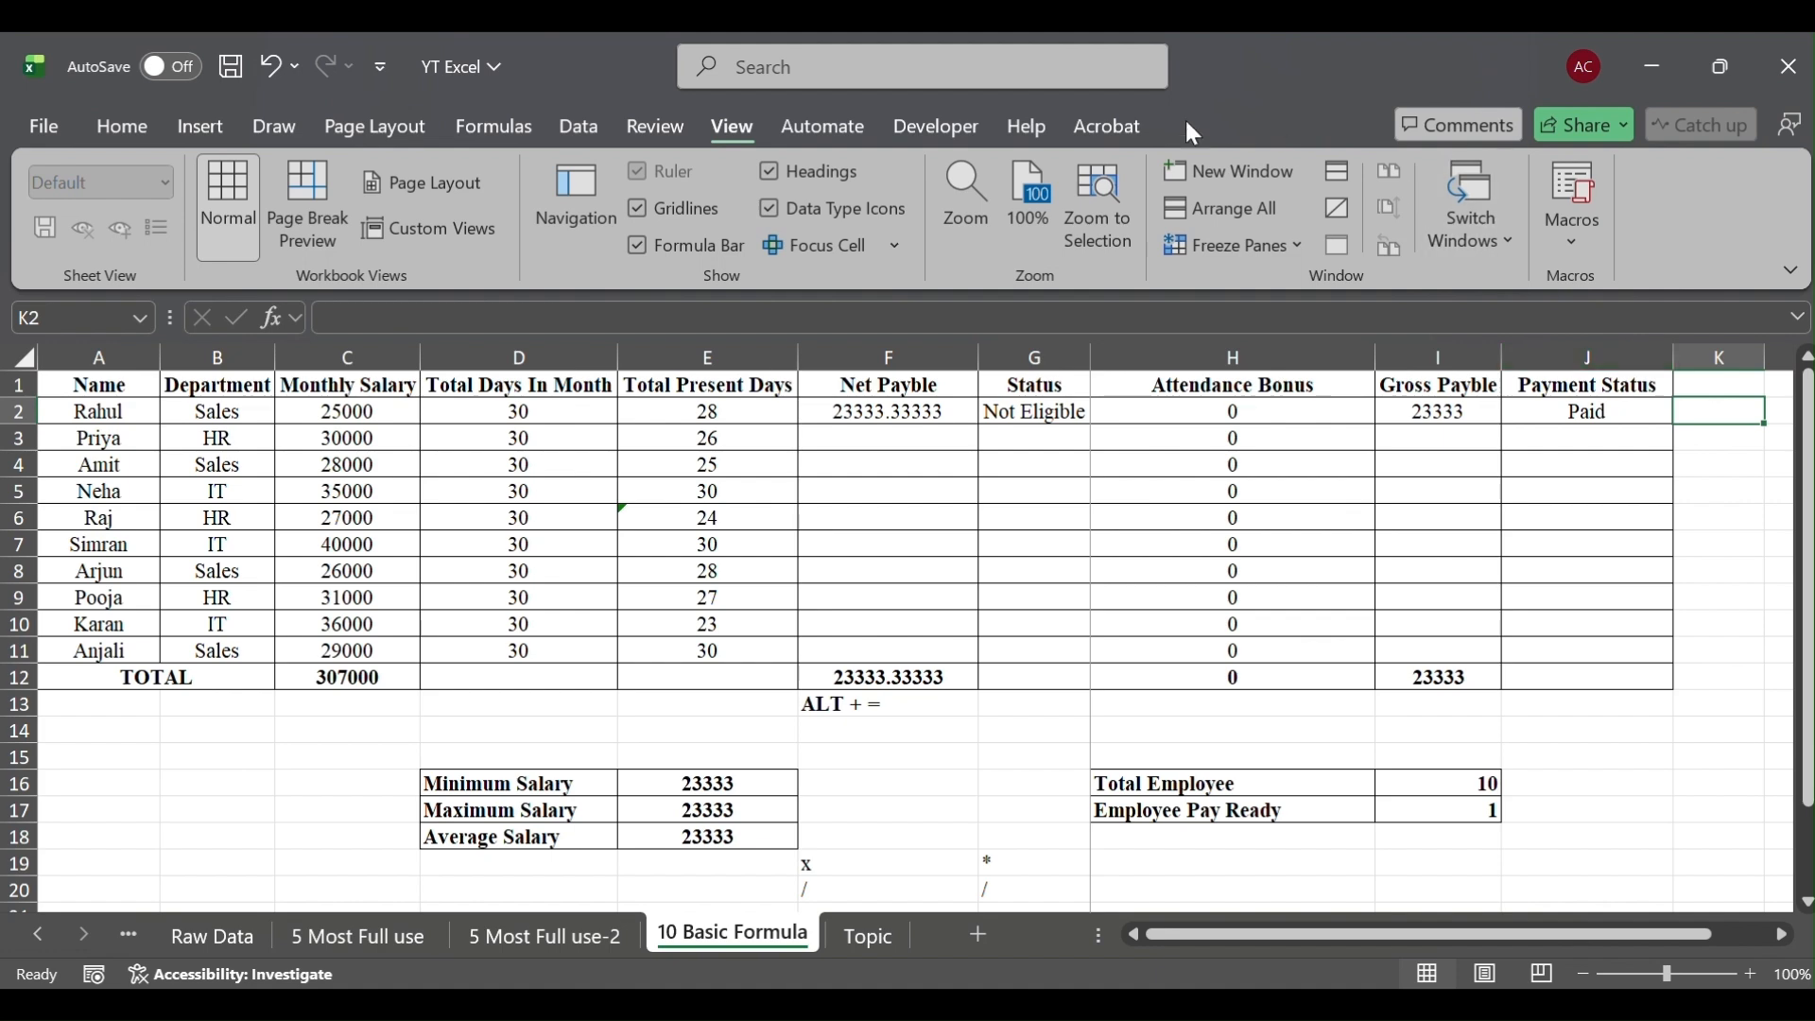
pyautogui.click(1210, 233)
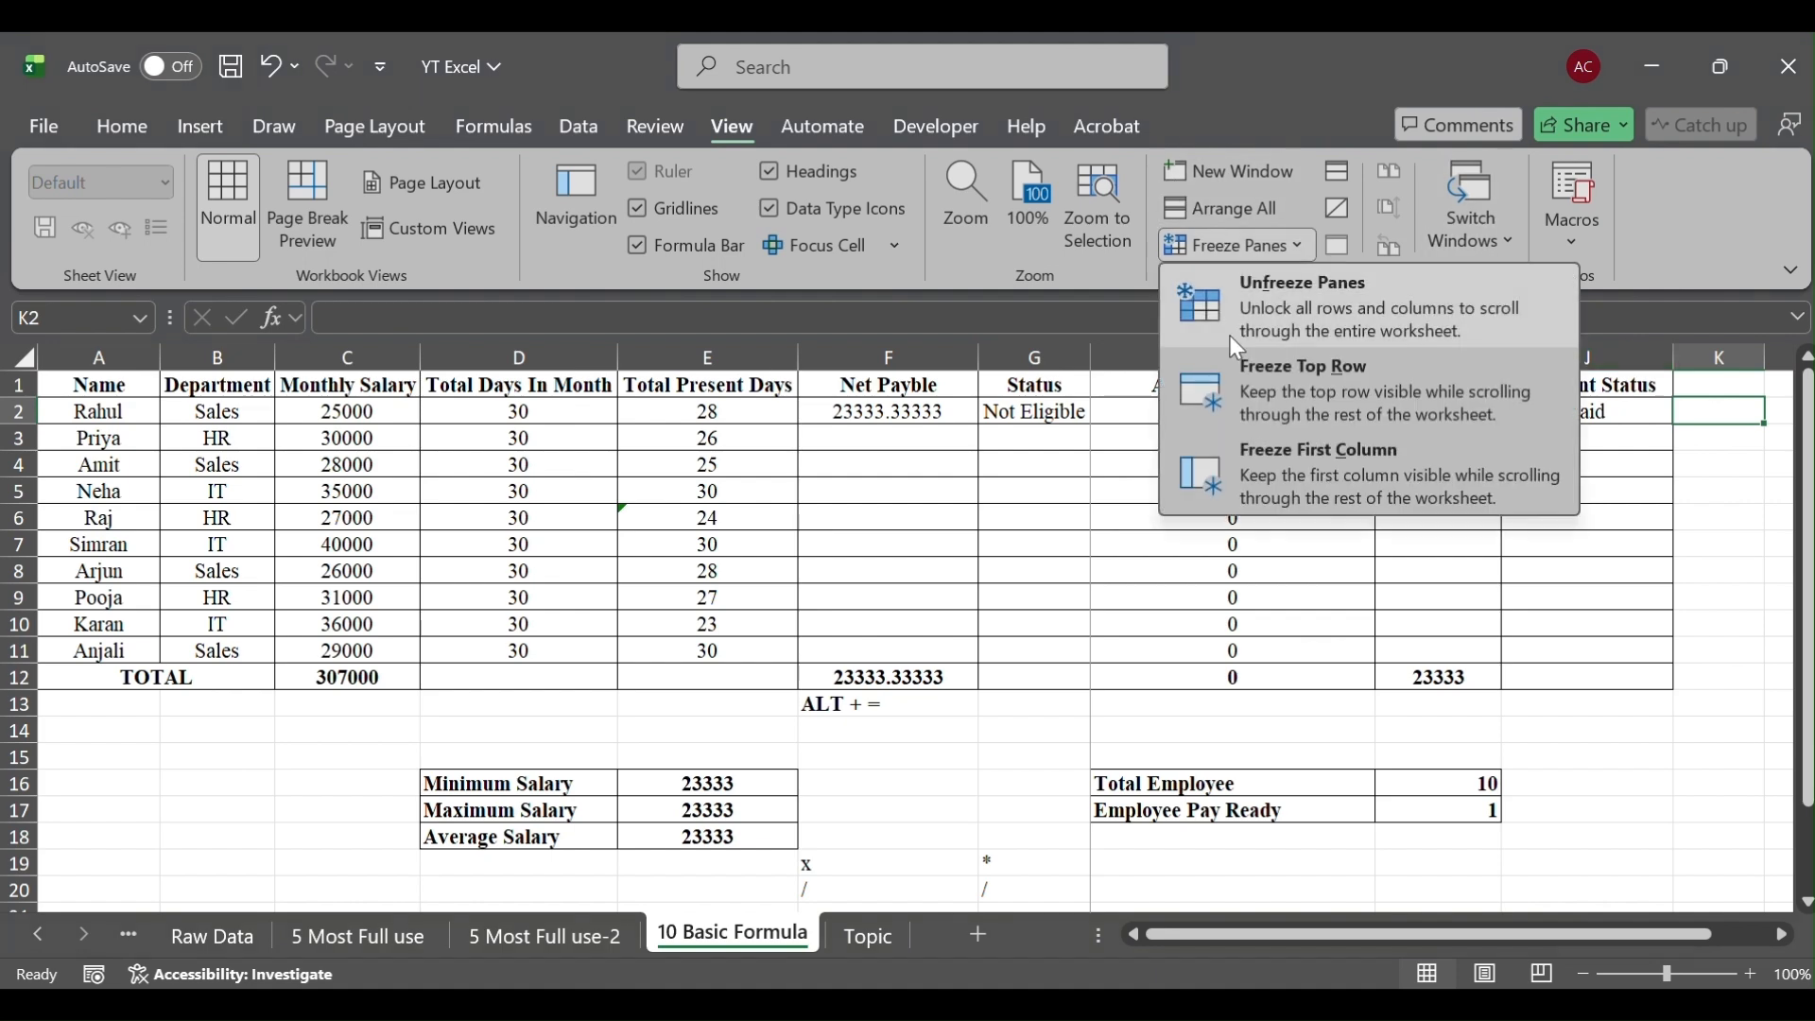
pyautogui.click(1099, 646)
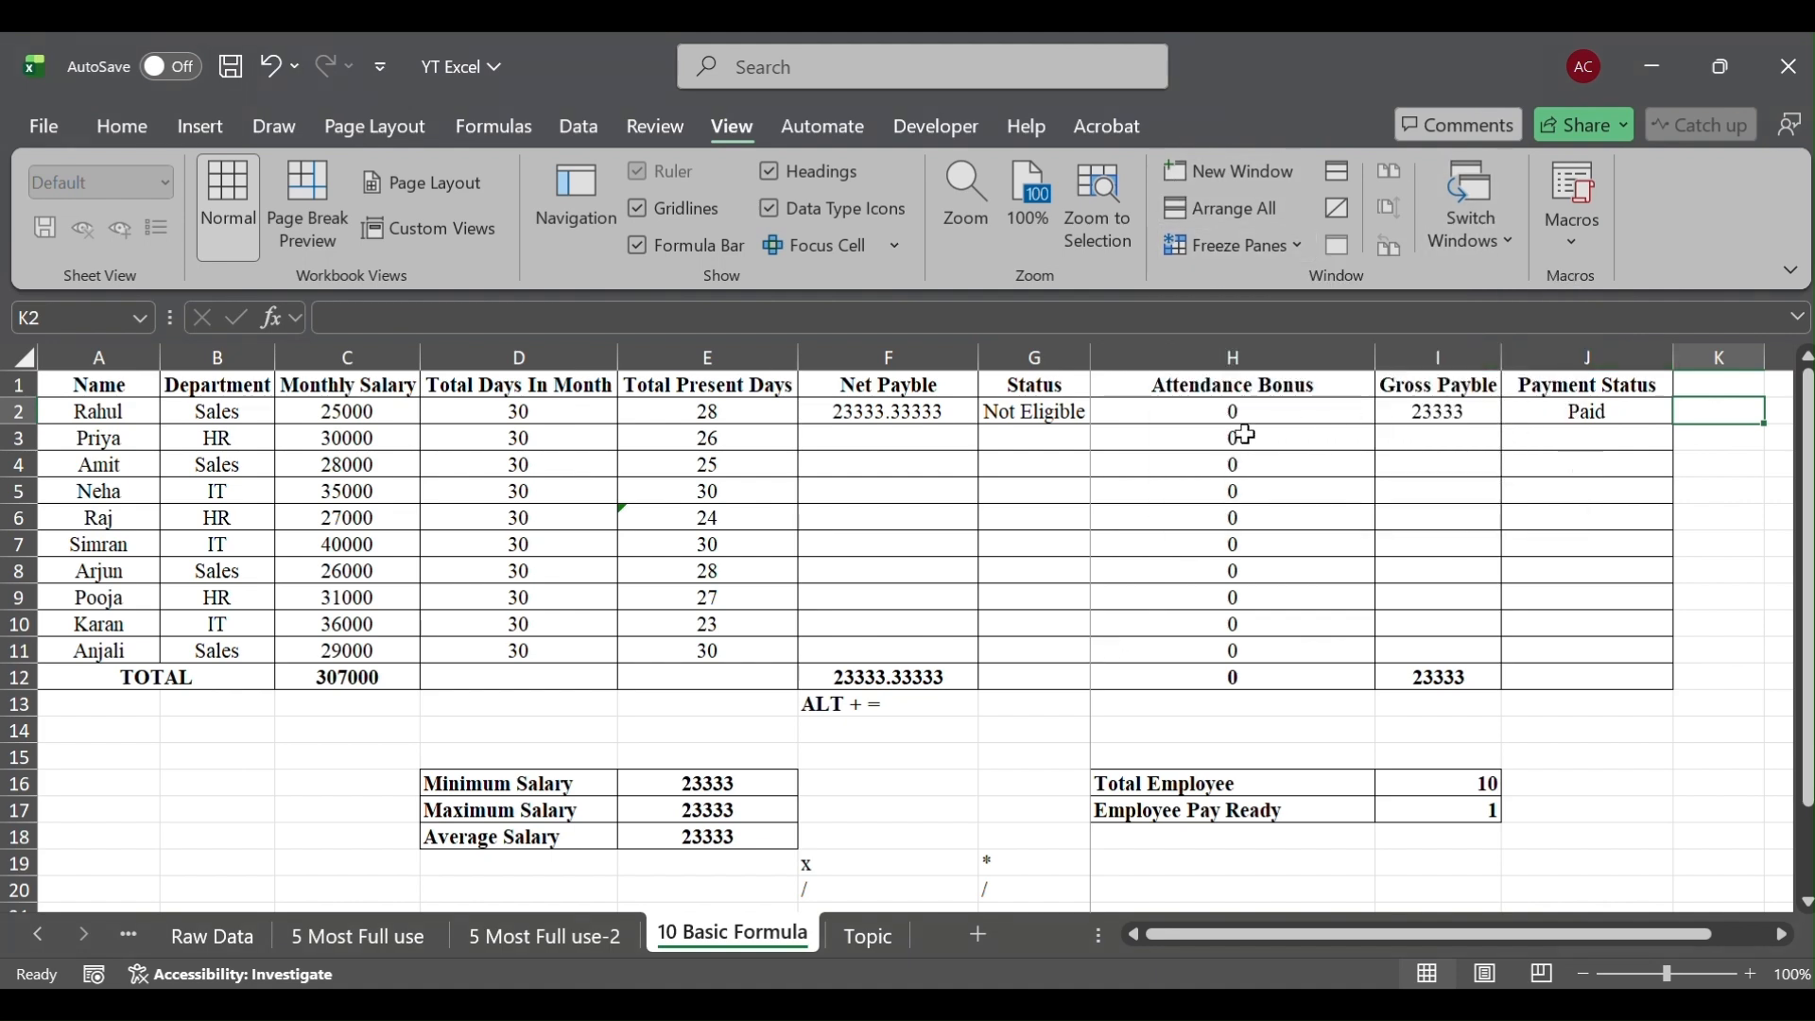
pyautogui.click(1601, 386)
pyautogui.hotkey('shift', 'space')
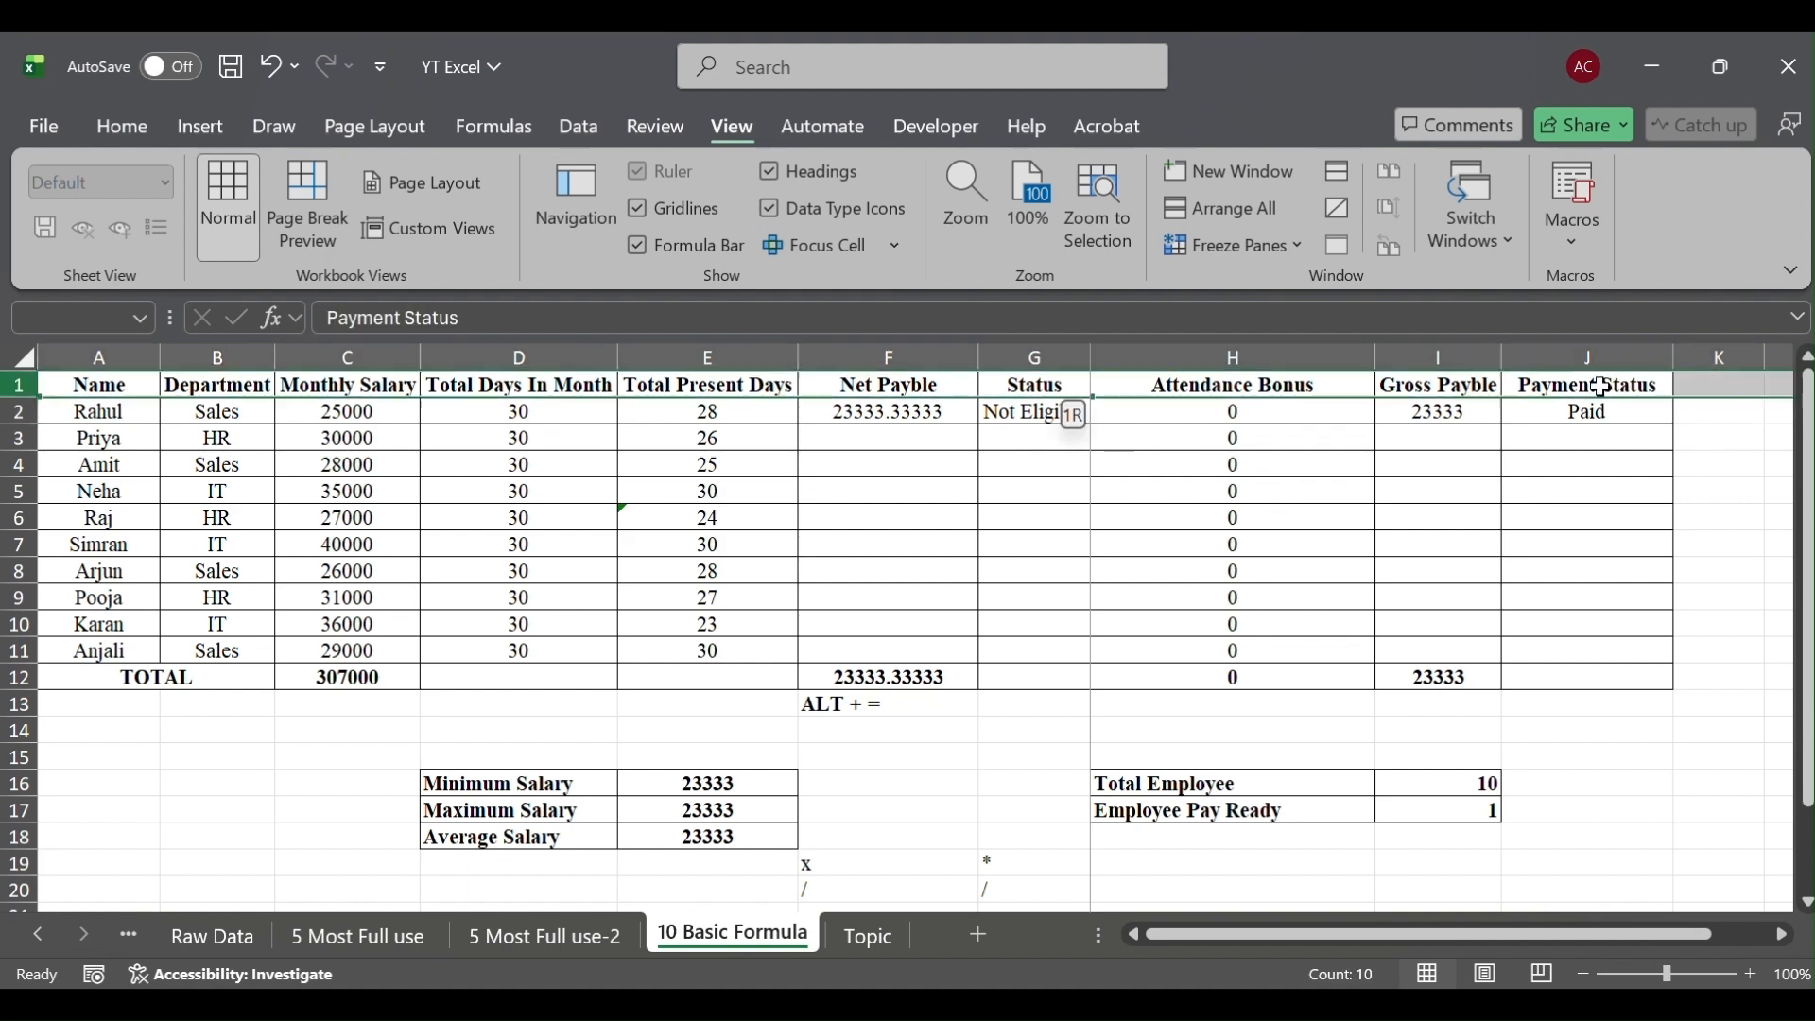
pyautogui.click(1599, 413)
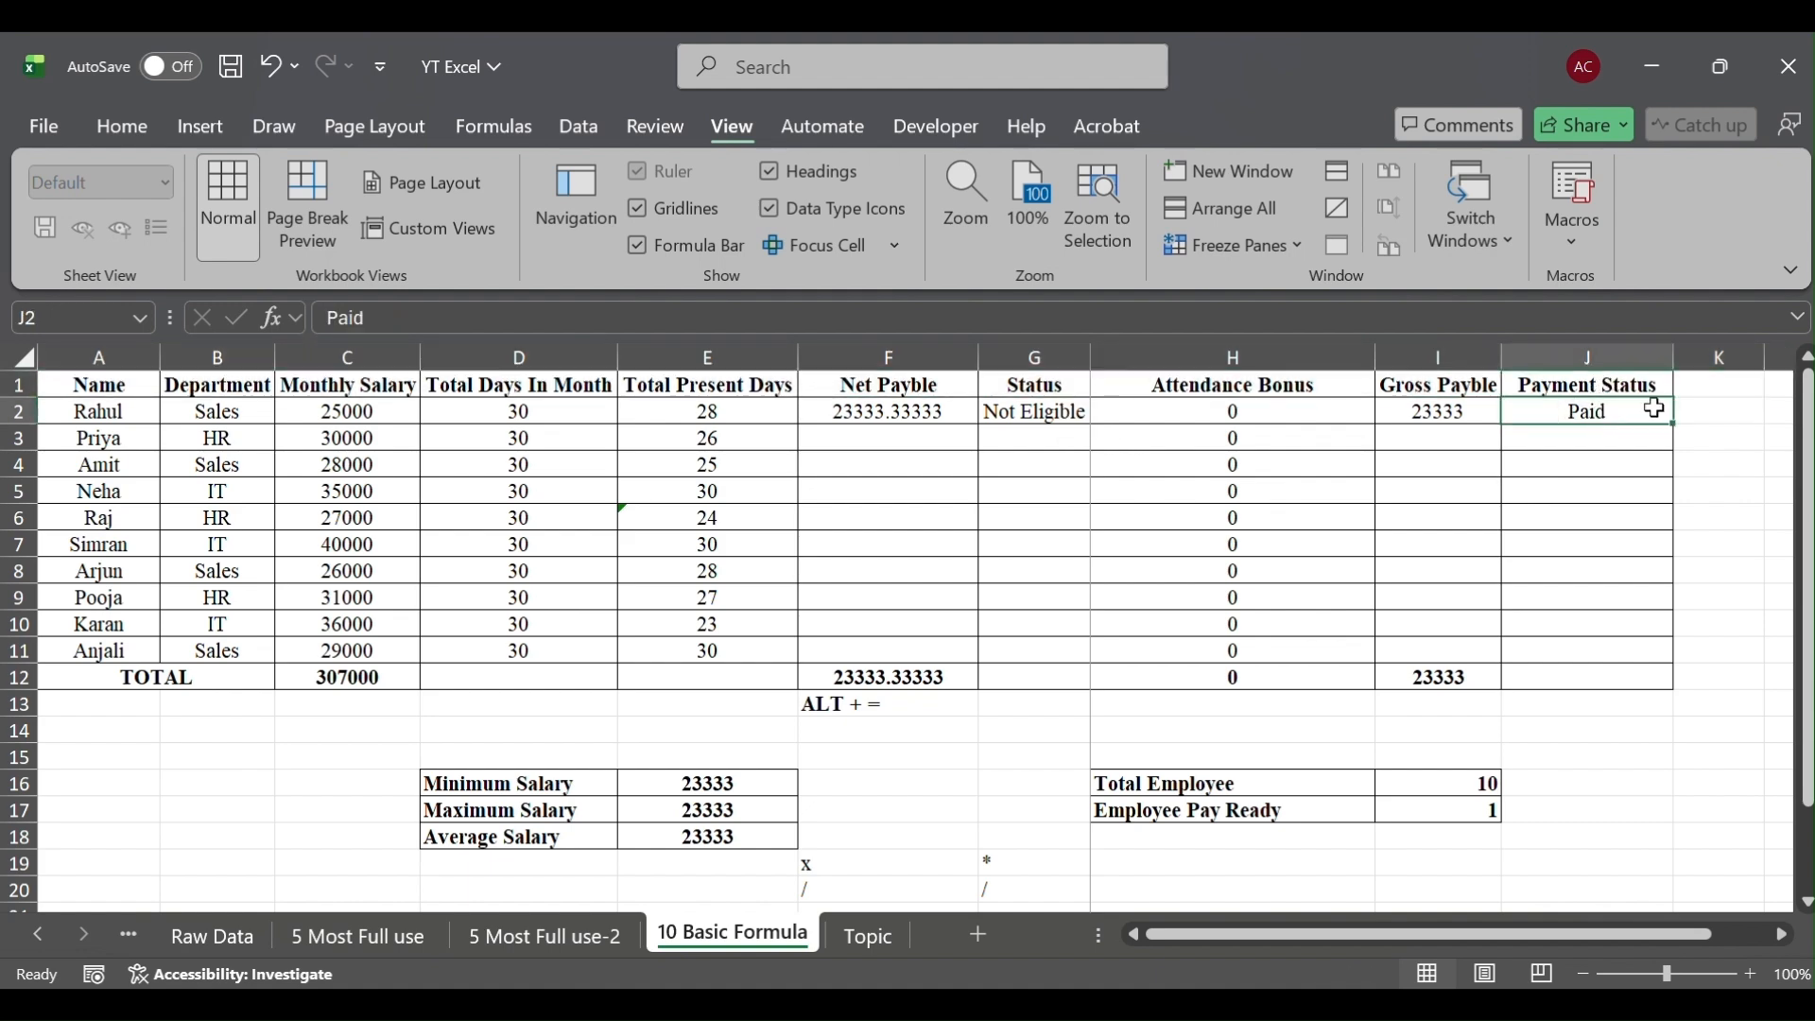
# Remove the existing pane freeze and apply Freeze Panes again based on cell K2, beside the Payment Status column
pyautogui.click(1725, 423)
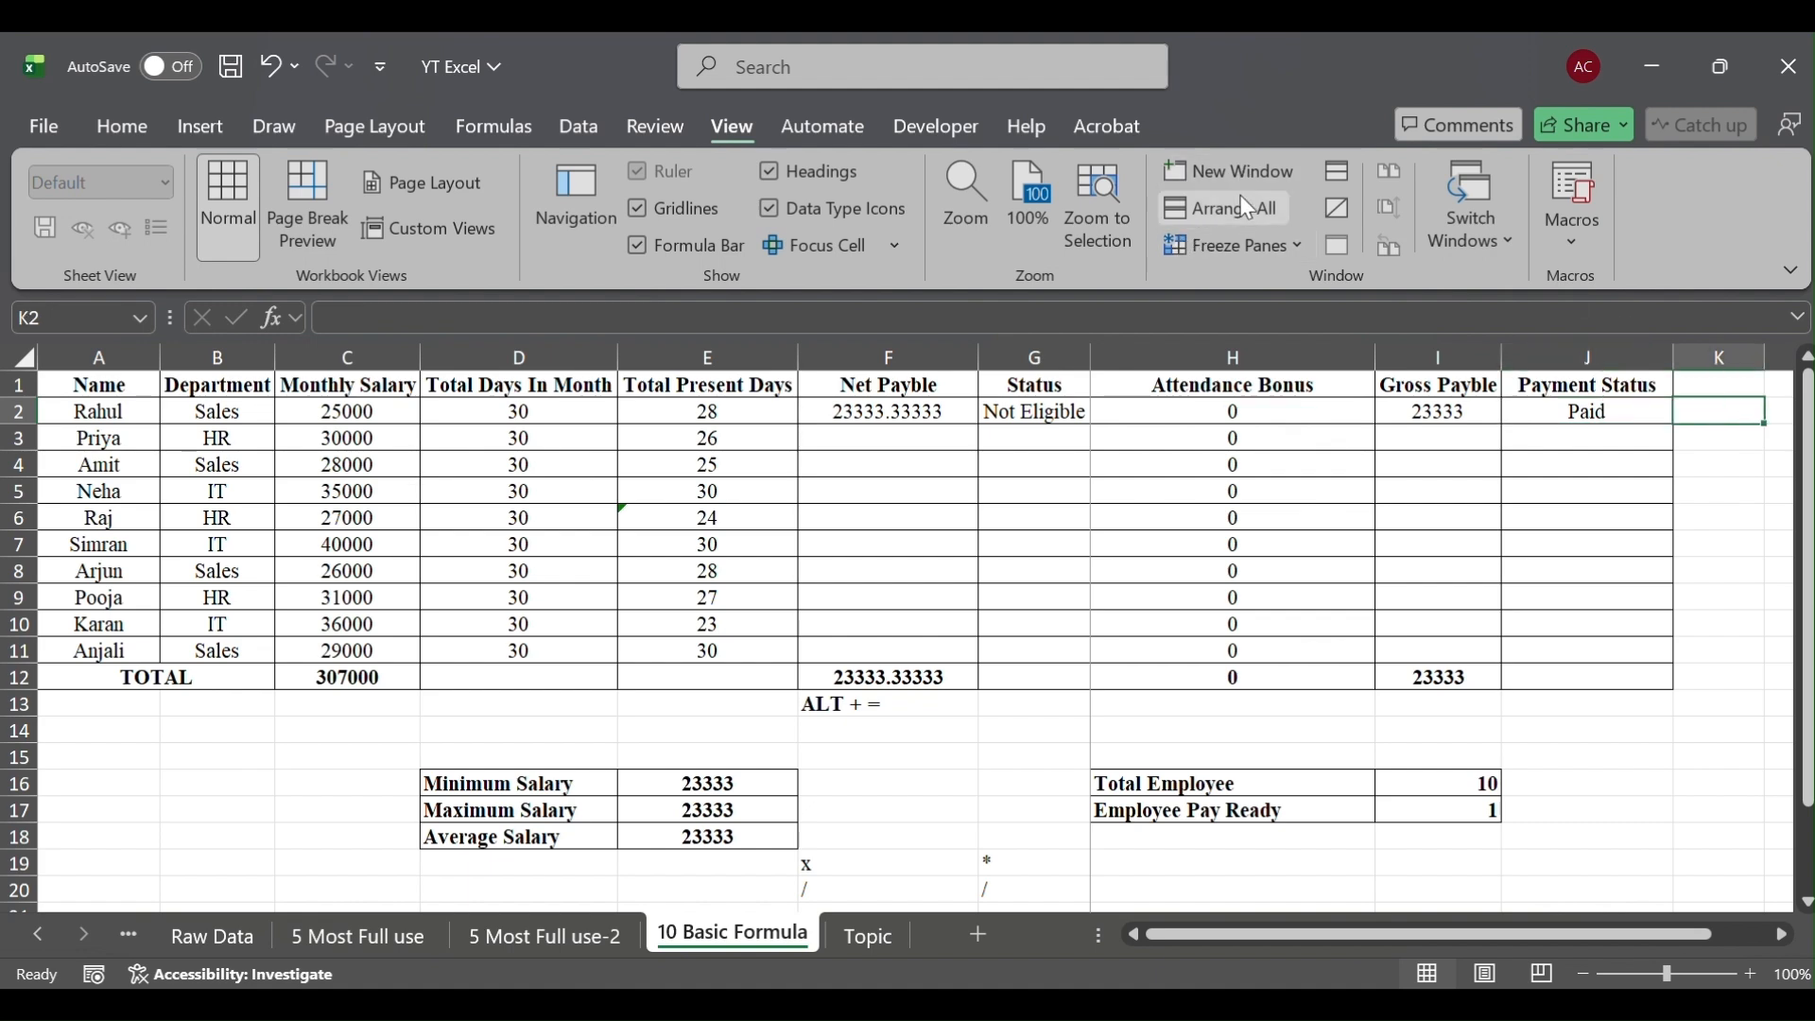
pyautogui.click(1239, 247)
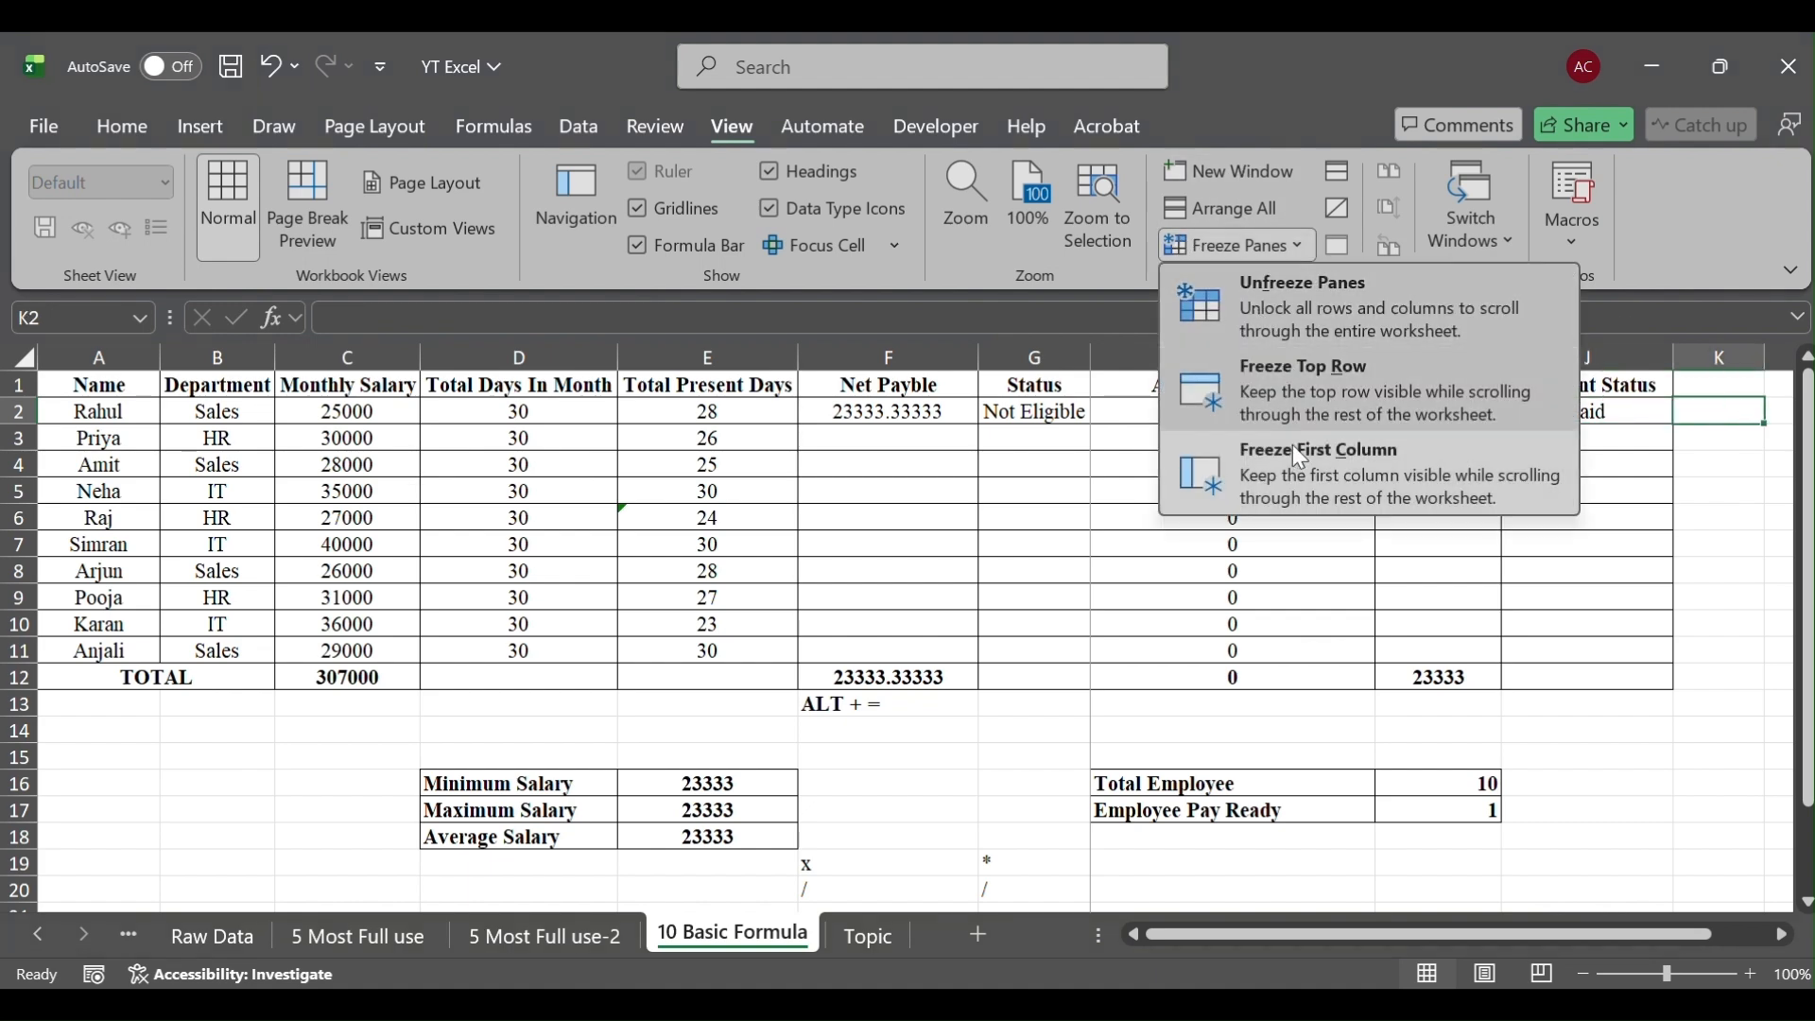
pyautogui.click(1342, 315)
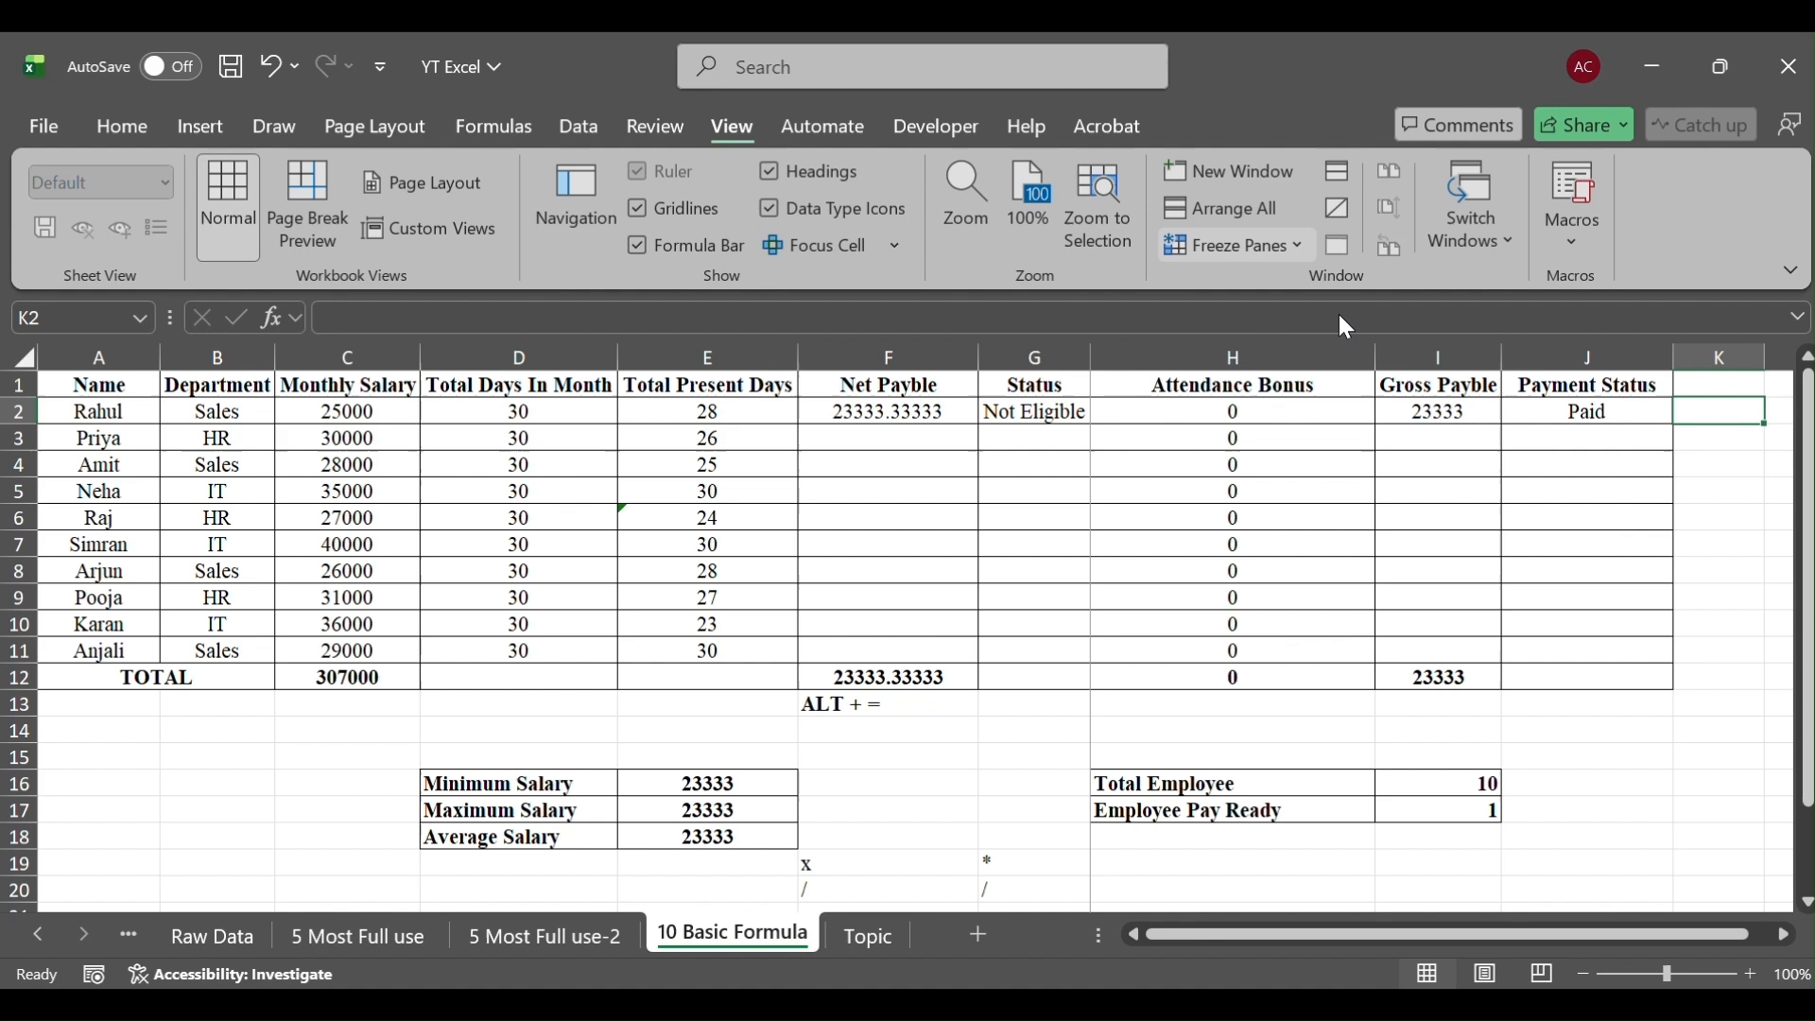
pyautogui.click(1238, 248)
pyautogui.click(1260, 295)
# Examine how the header row and the table columns behave while moving vertically and horizontally through the sheet
pyautogui.scroll(-6, 1386, 539)
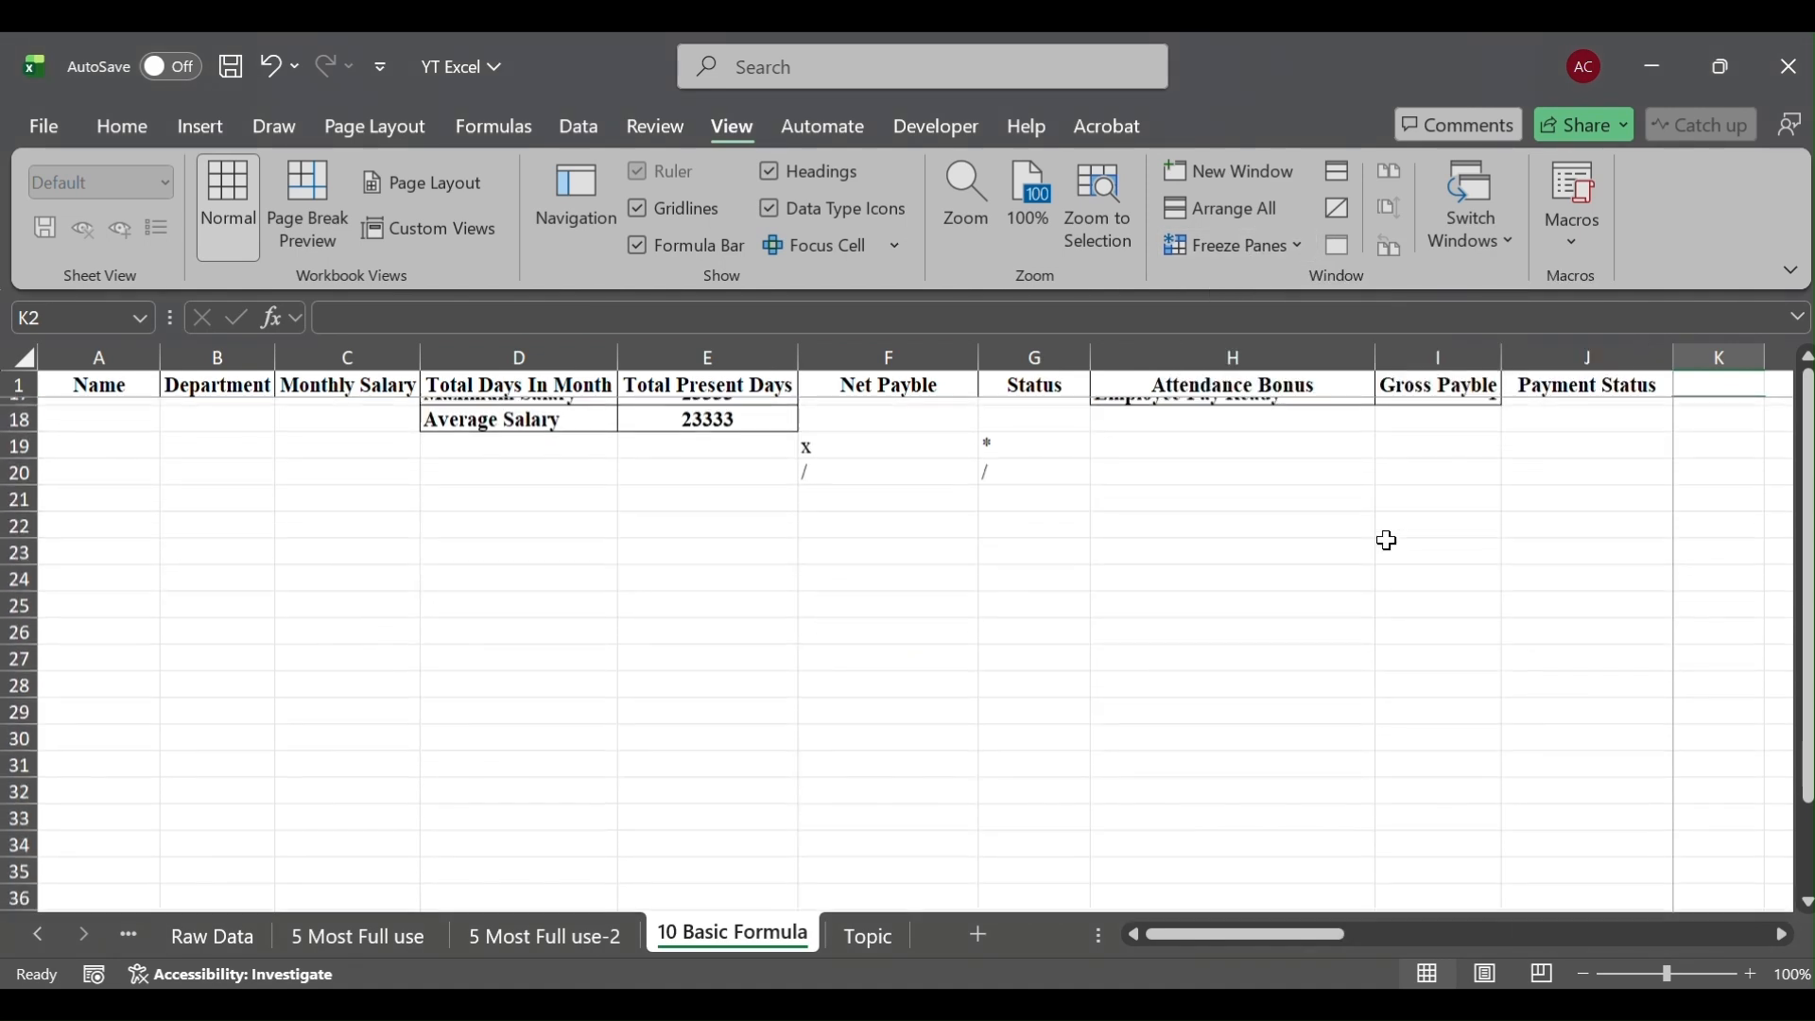
pyautogui.scroll(6, 1386, 538)
pyautogui.scroll(-1, 1386, 541)
pyautogui.scroll(1, 1386, 540)
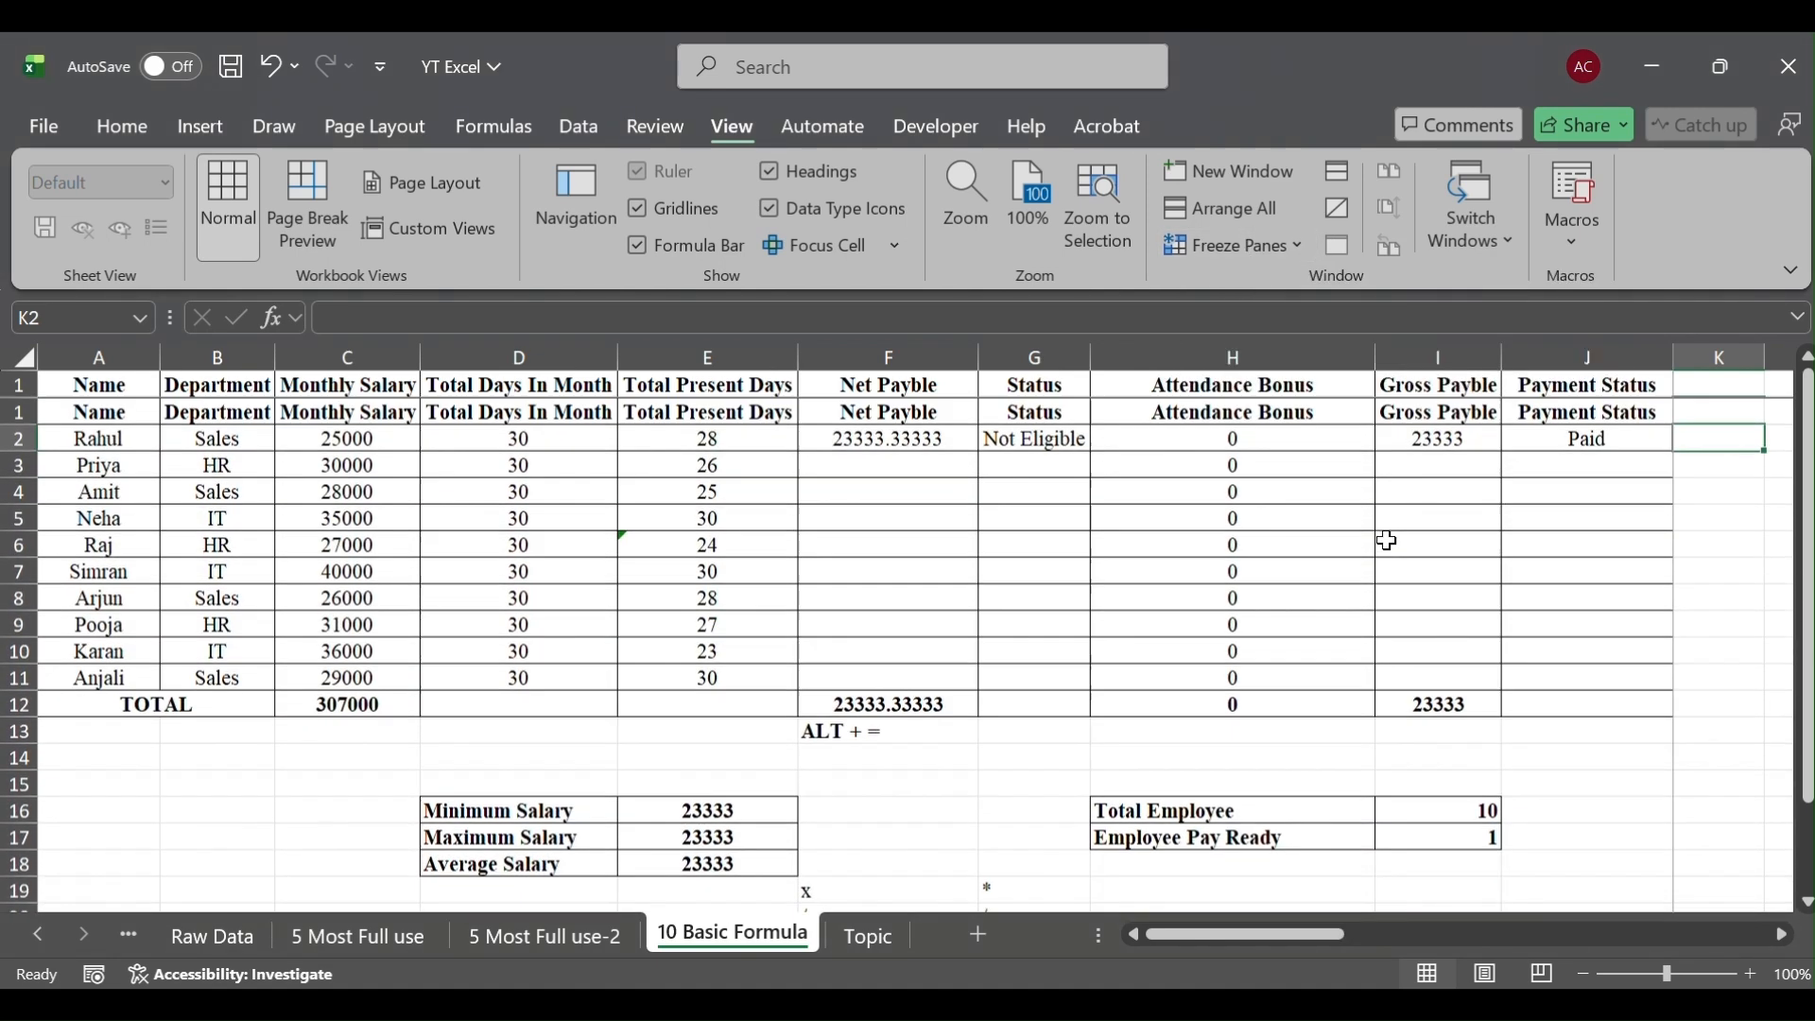
pyautogui.scroll(-2, 1386, 541)
pyautogui.scroll(2, 1386, 541)
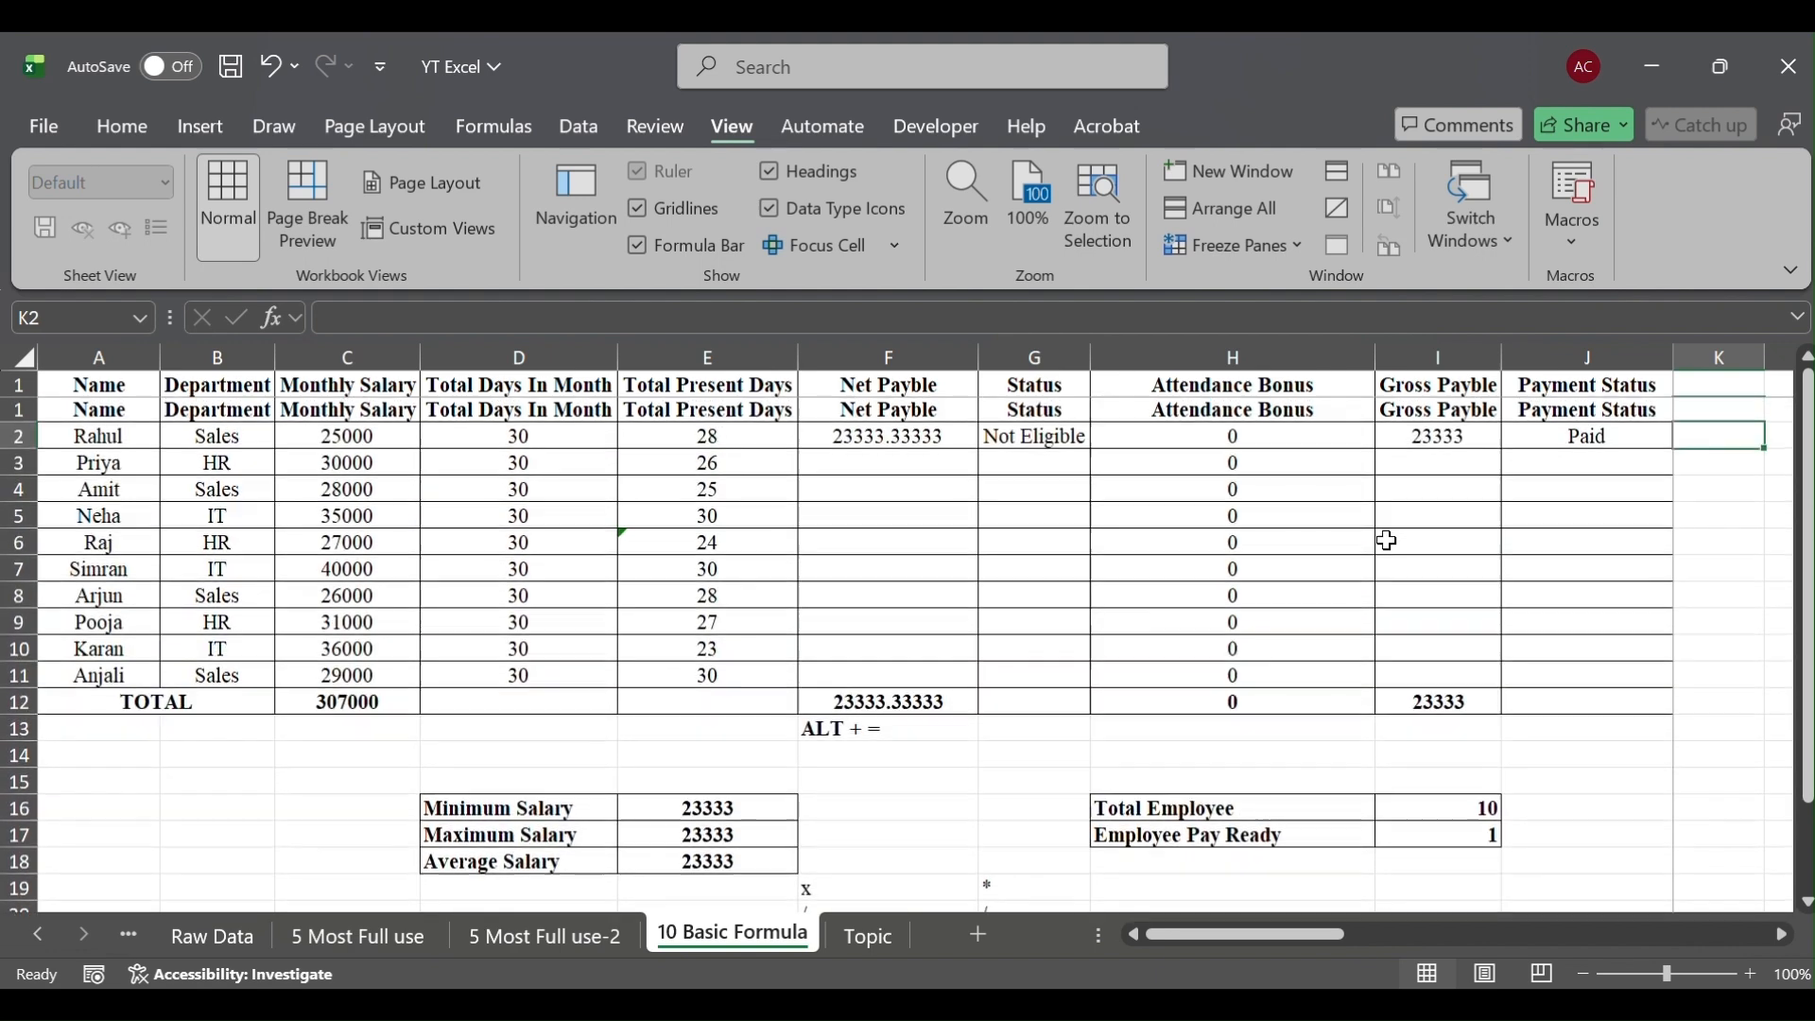
pyautogui.scroll(-3, 1560, 539)
pyautogui.scroll(3, 1560, 539)
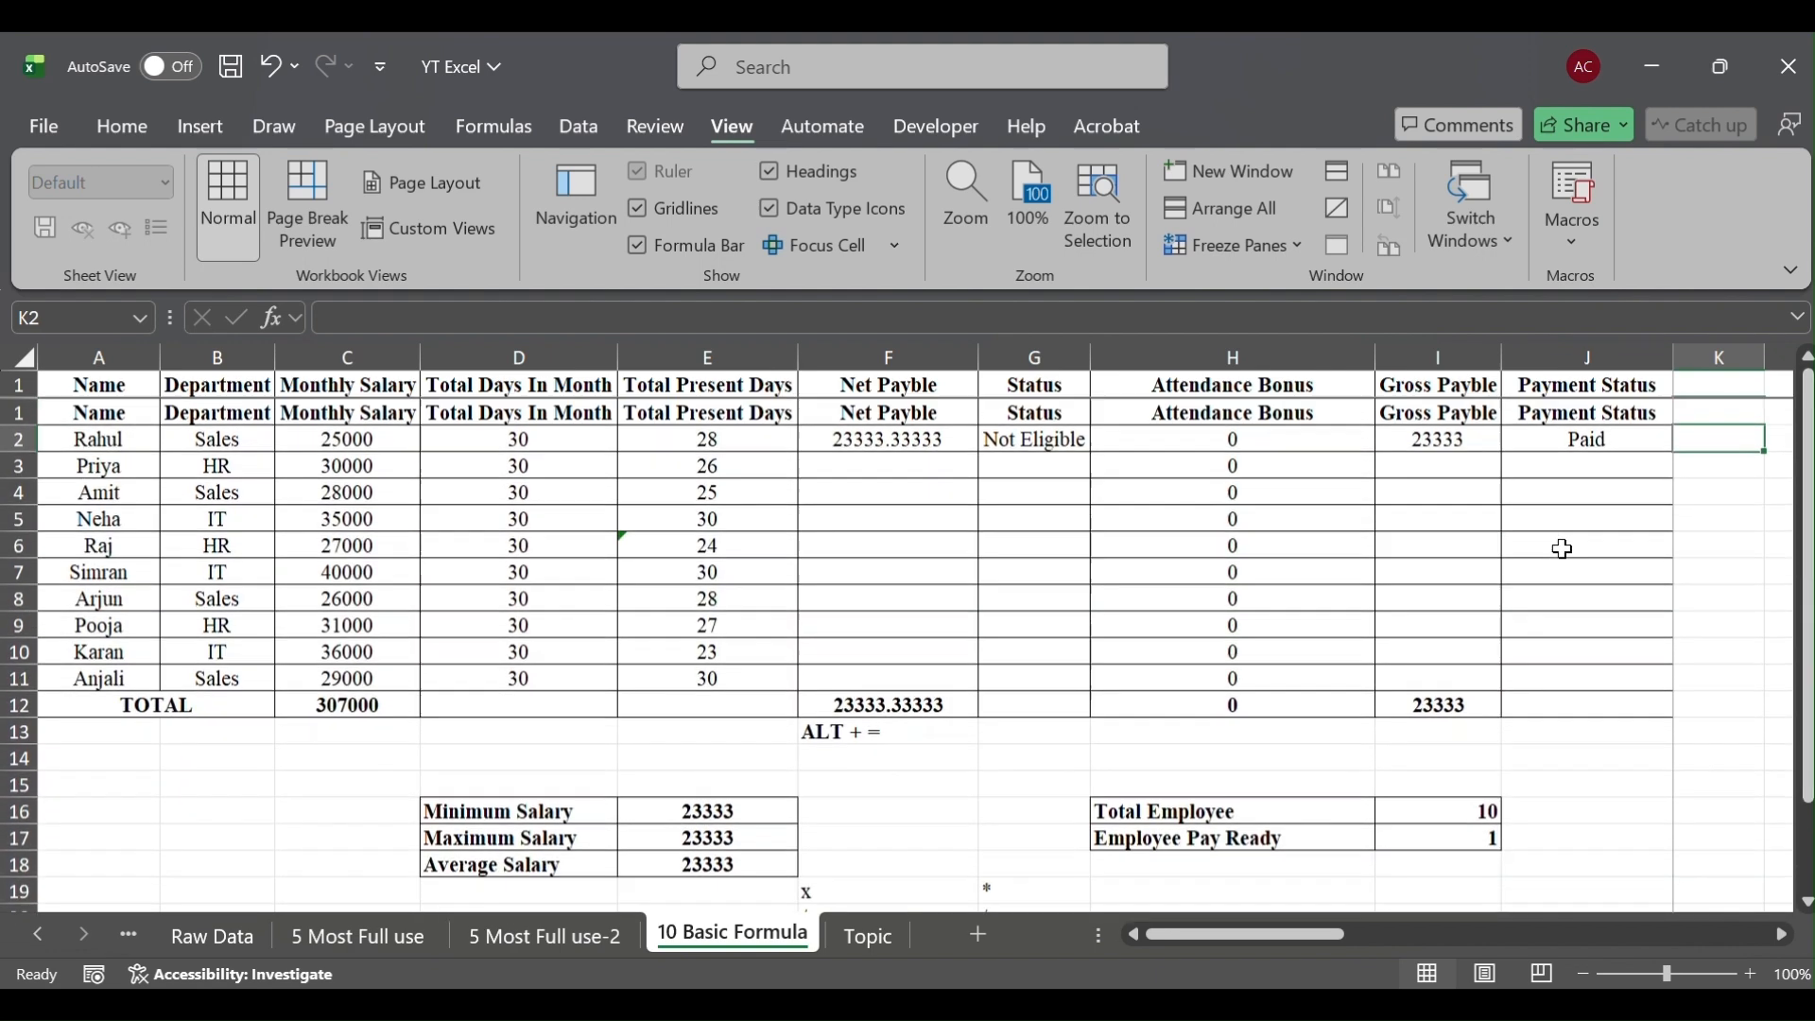
pyautogui.hscroll(5, 1635, 549)
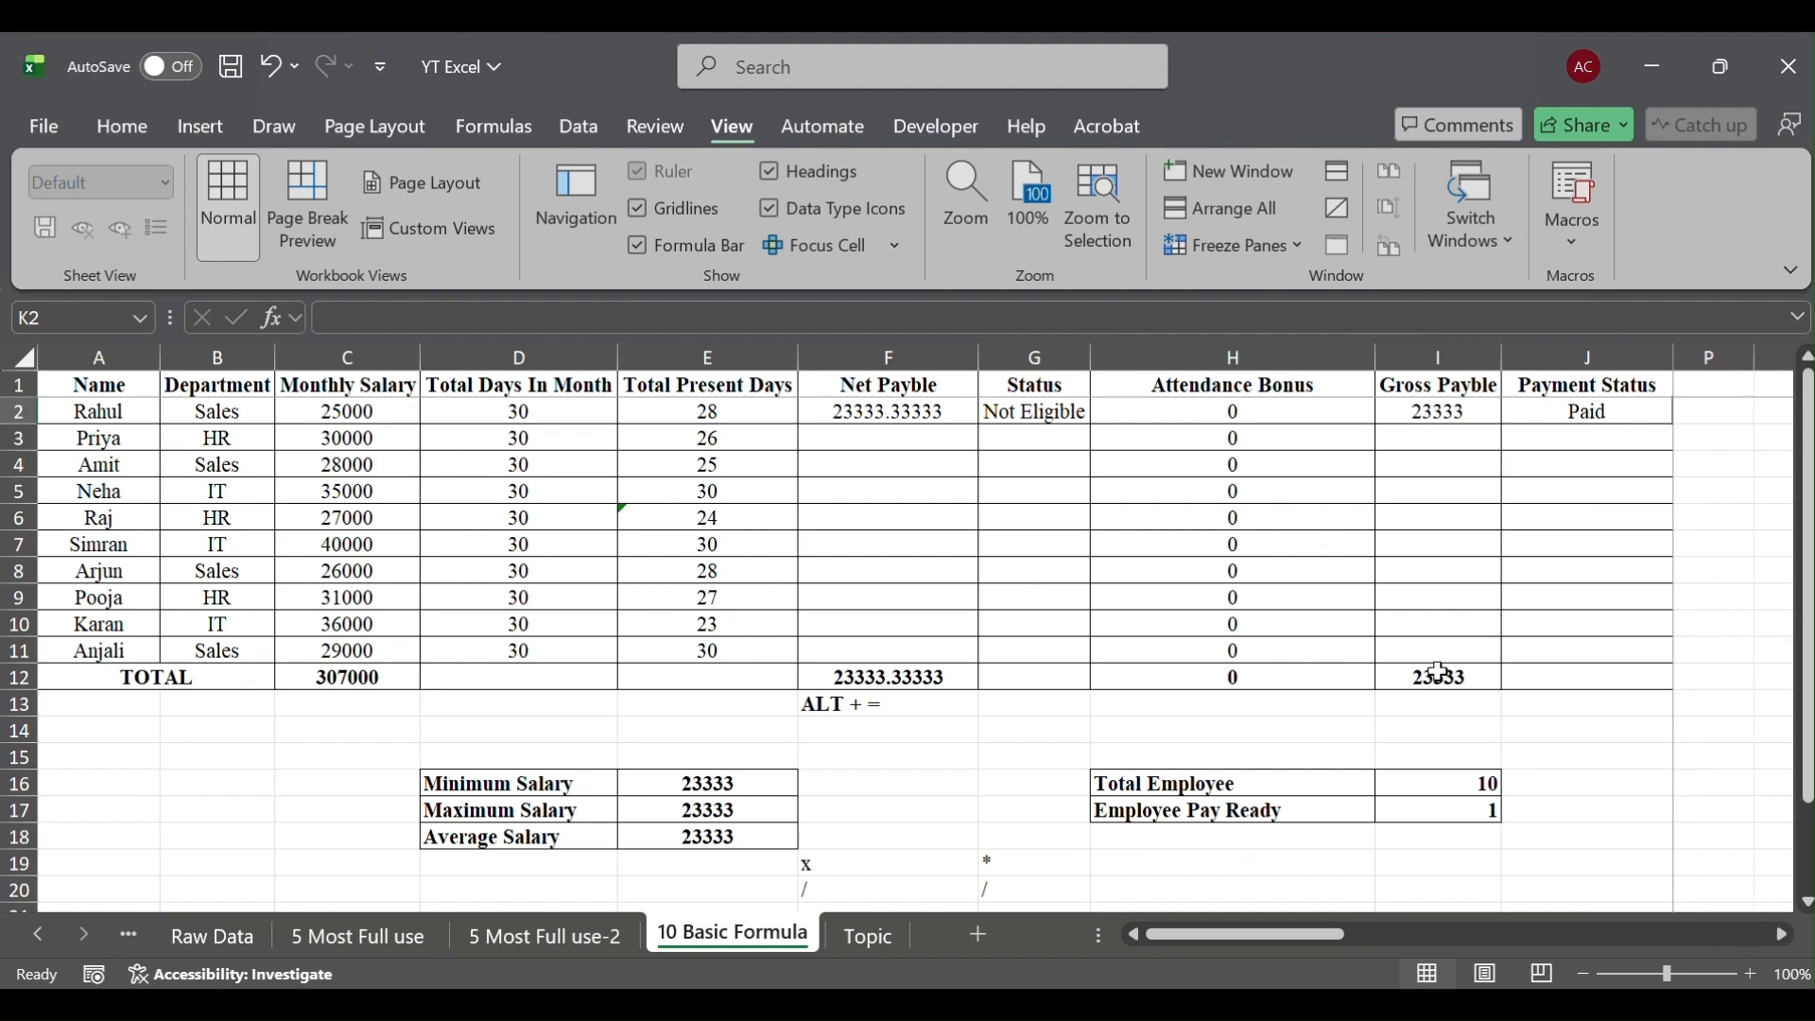
pyautogui.hscroll(-5, 1665, 581)
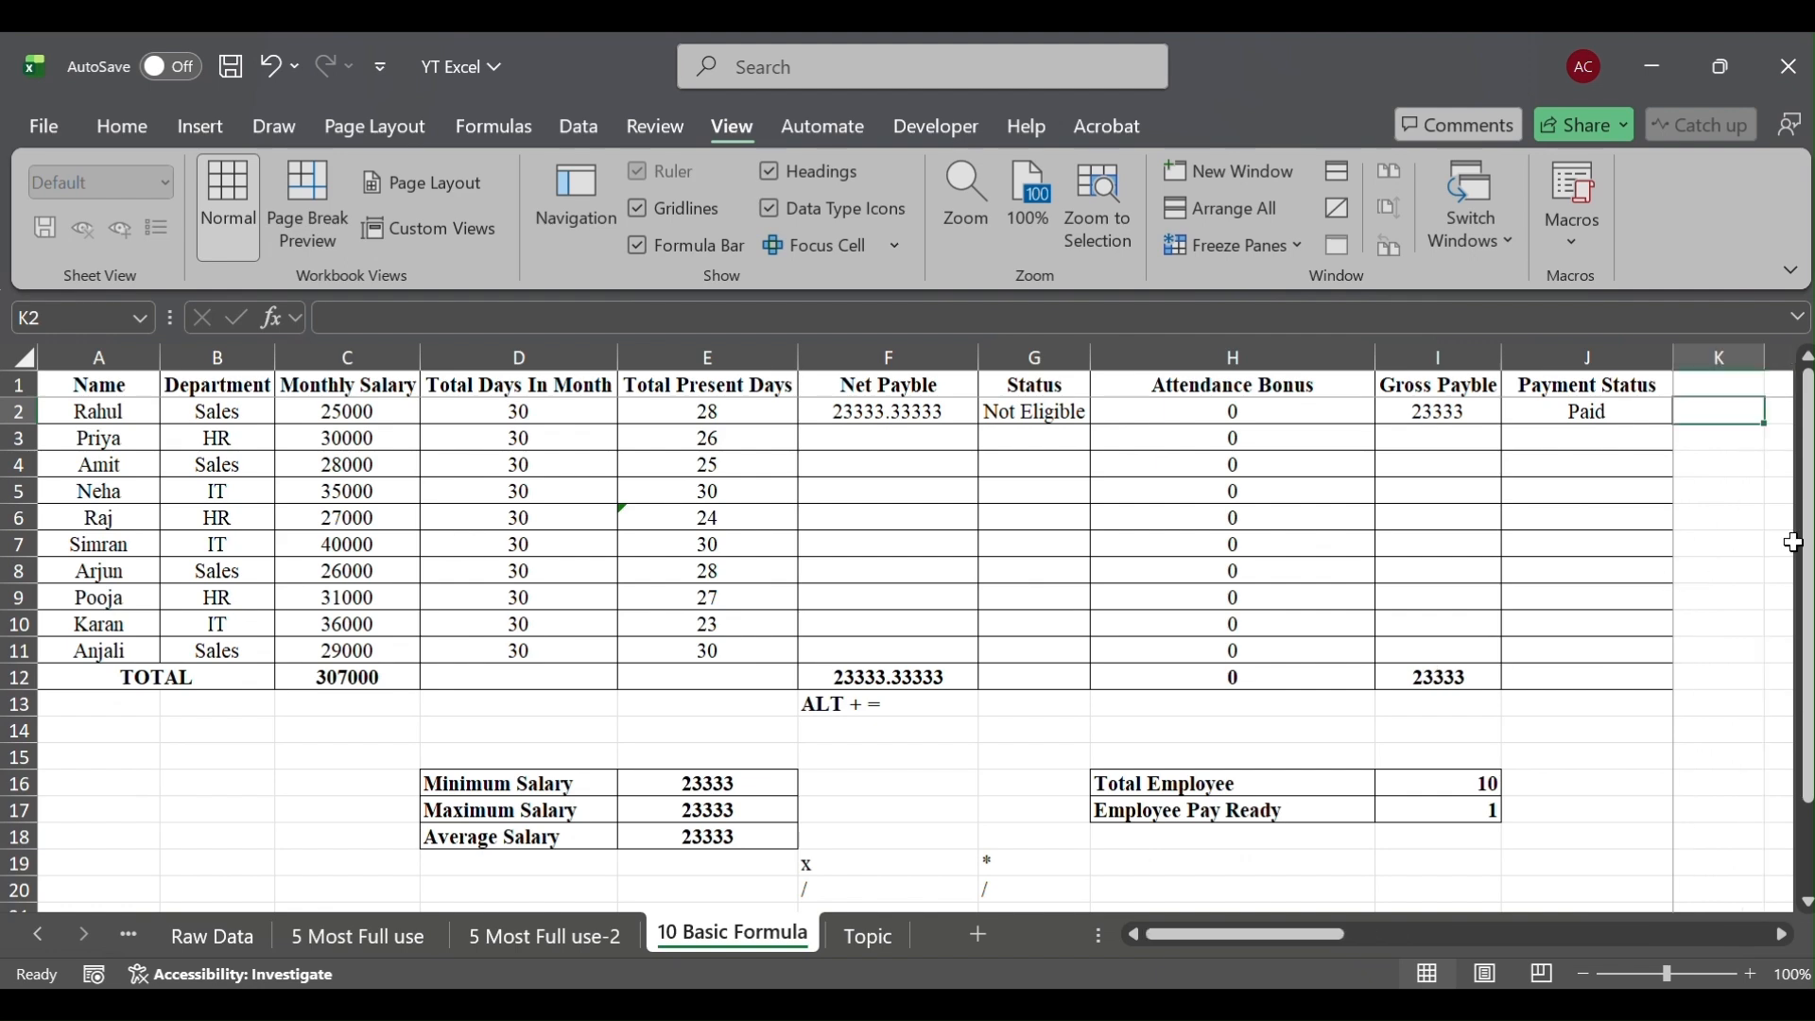
pyautogui.scroll(-5, 1012, 649)
pyautogui.scroll(5, 1012, 648)
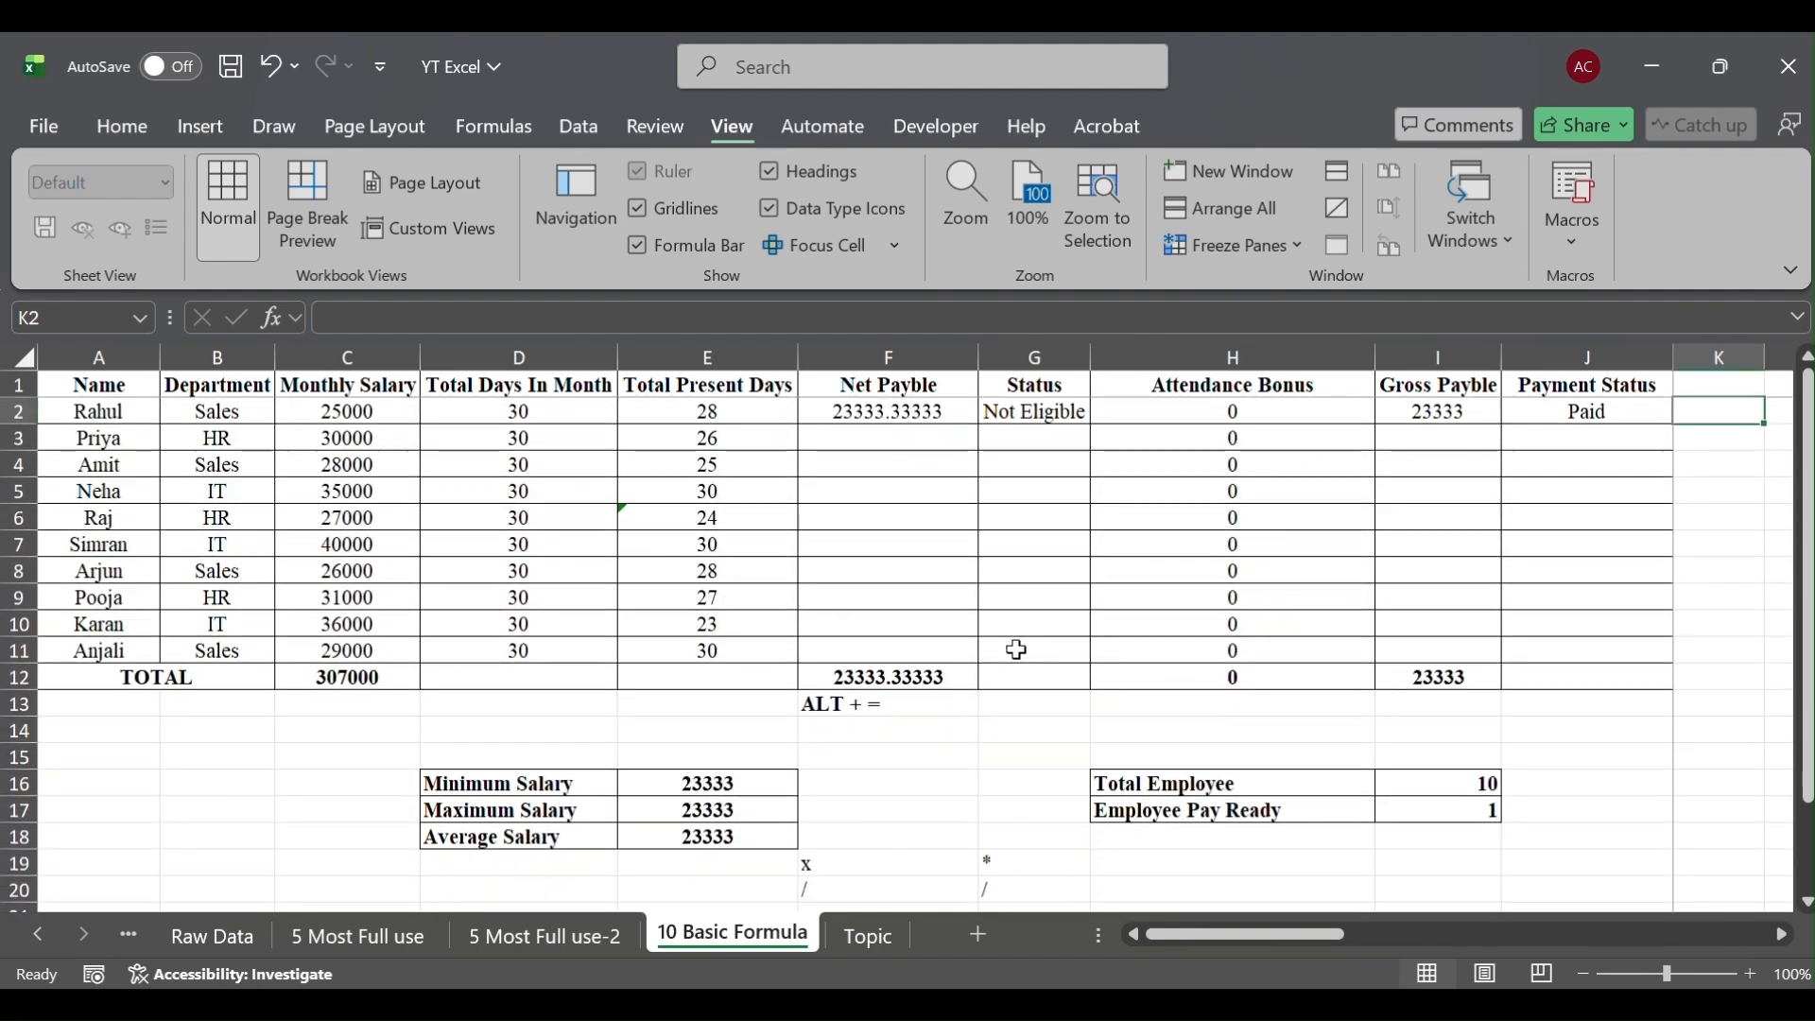
# Unfreeze the panes of the salary sheet and check that all its rows and columns move freely
pyautogui.click(688, 390)
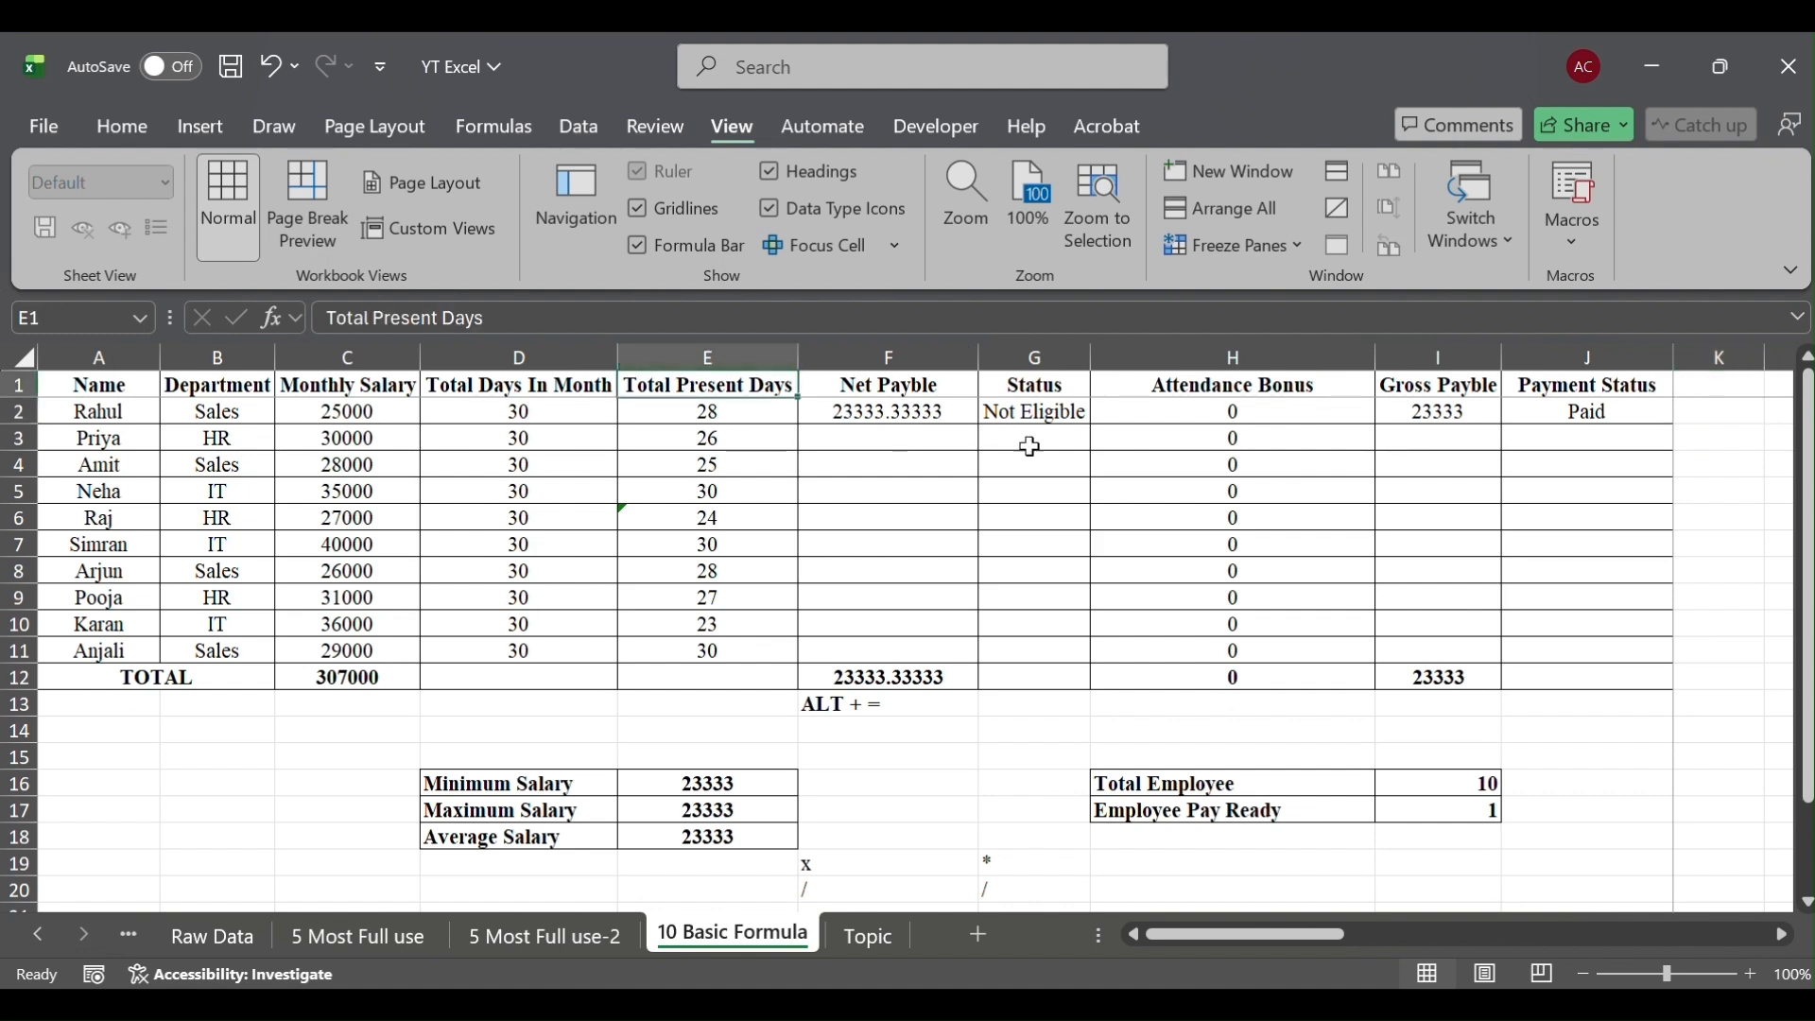
pyautogui.scroll(5, 1354, 559)
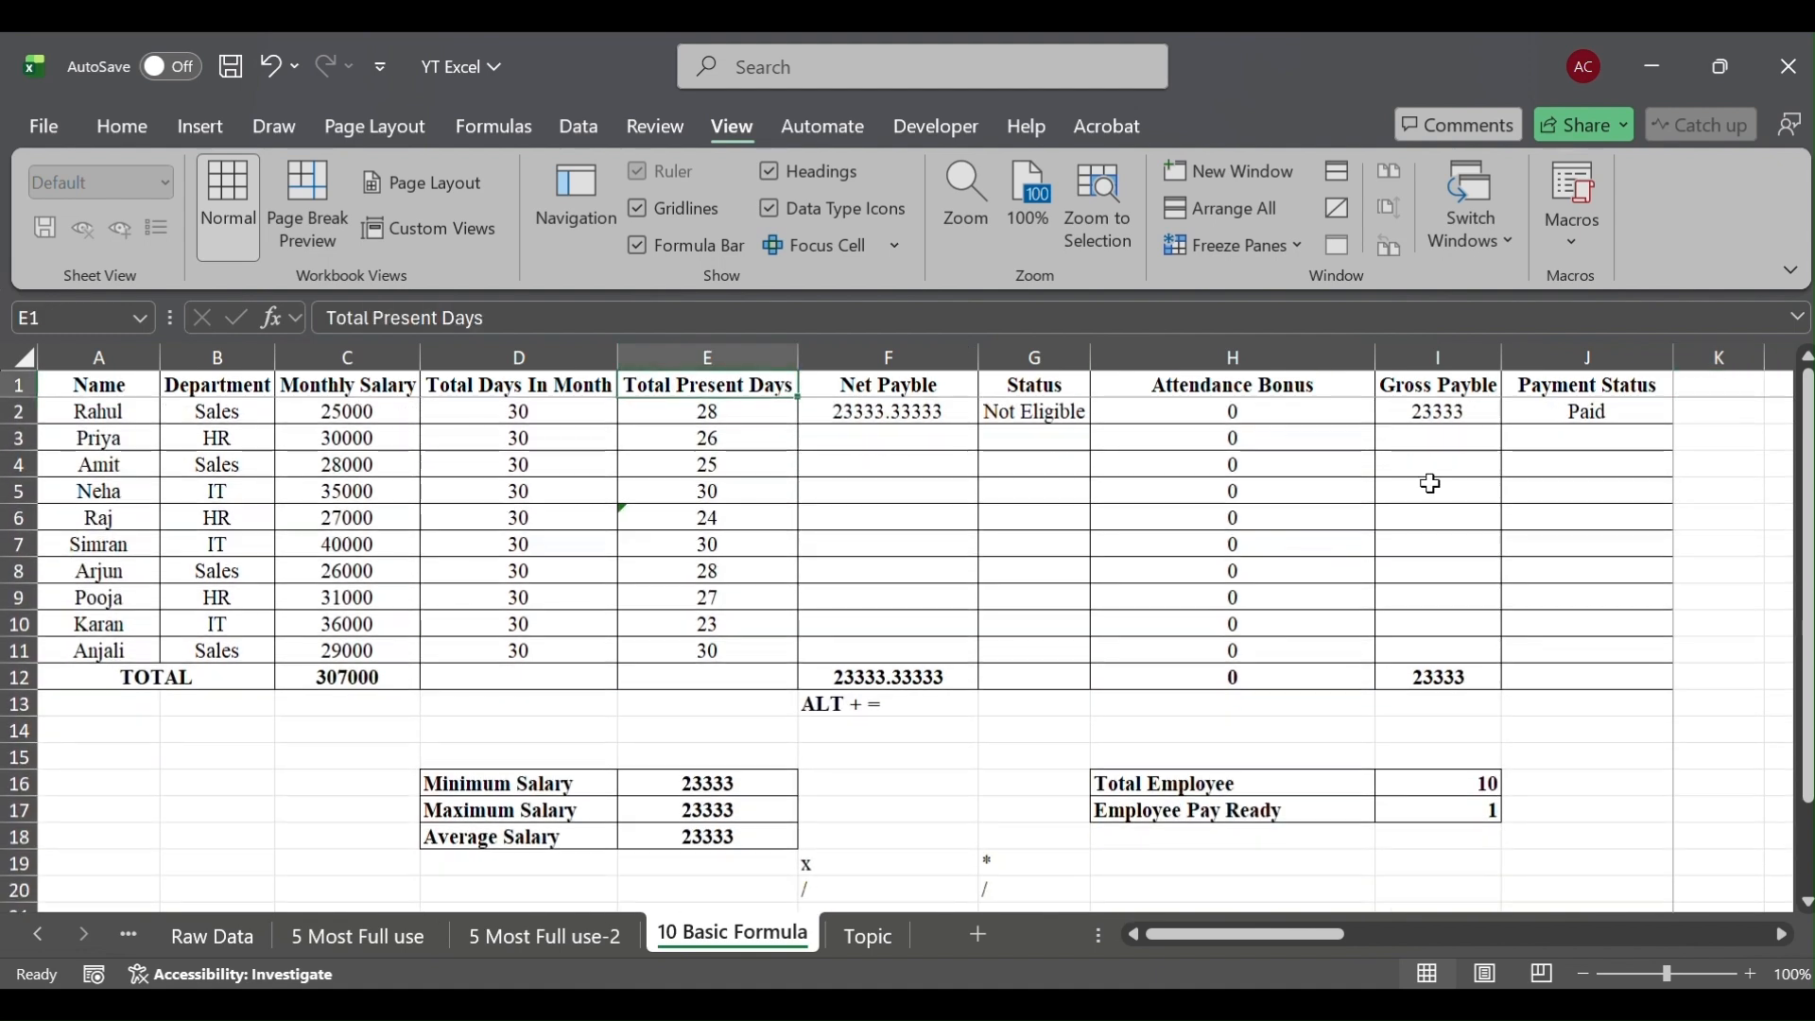
pyautogui.click(1263, 248)
pyautogui.click(1291, 314)
pyautogui.scroll(-8, 1287, 588)
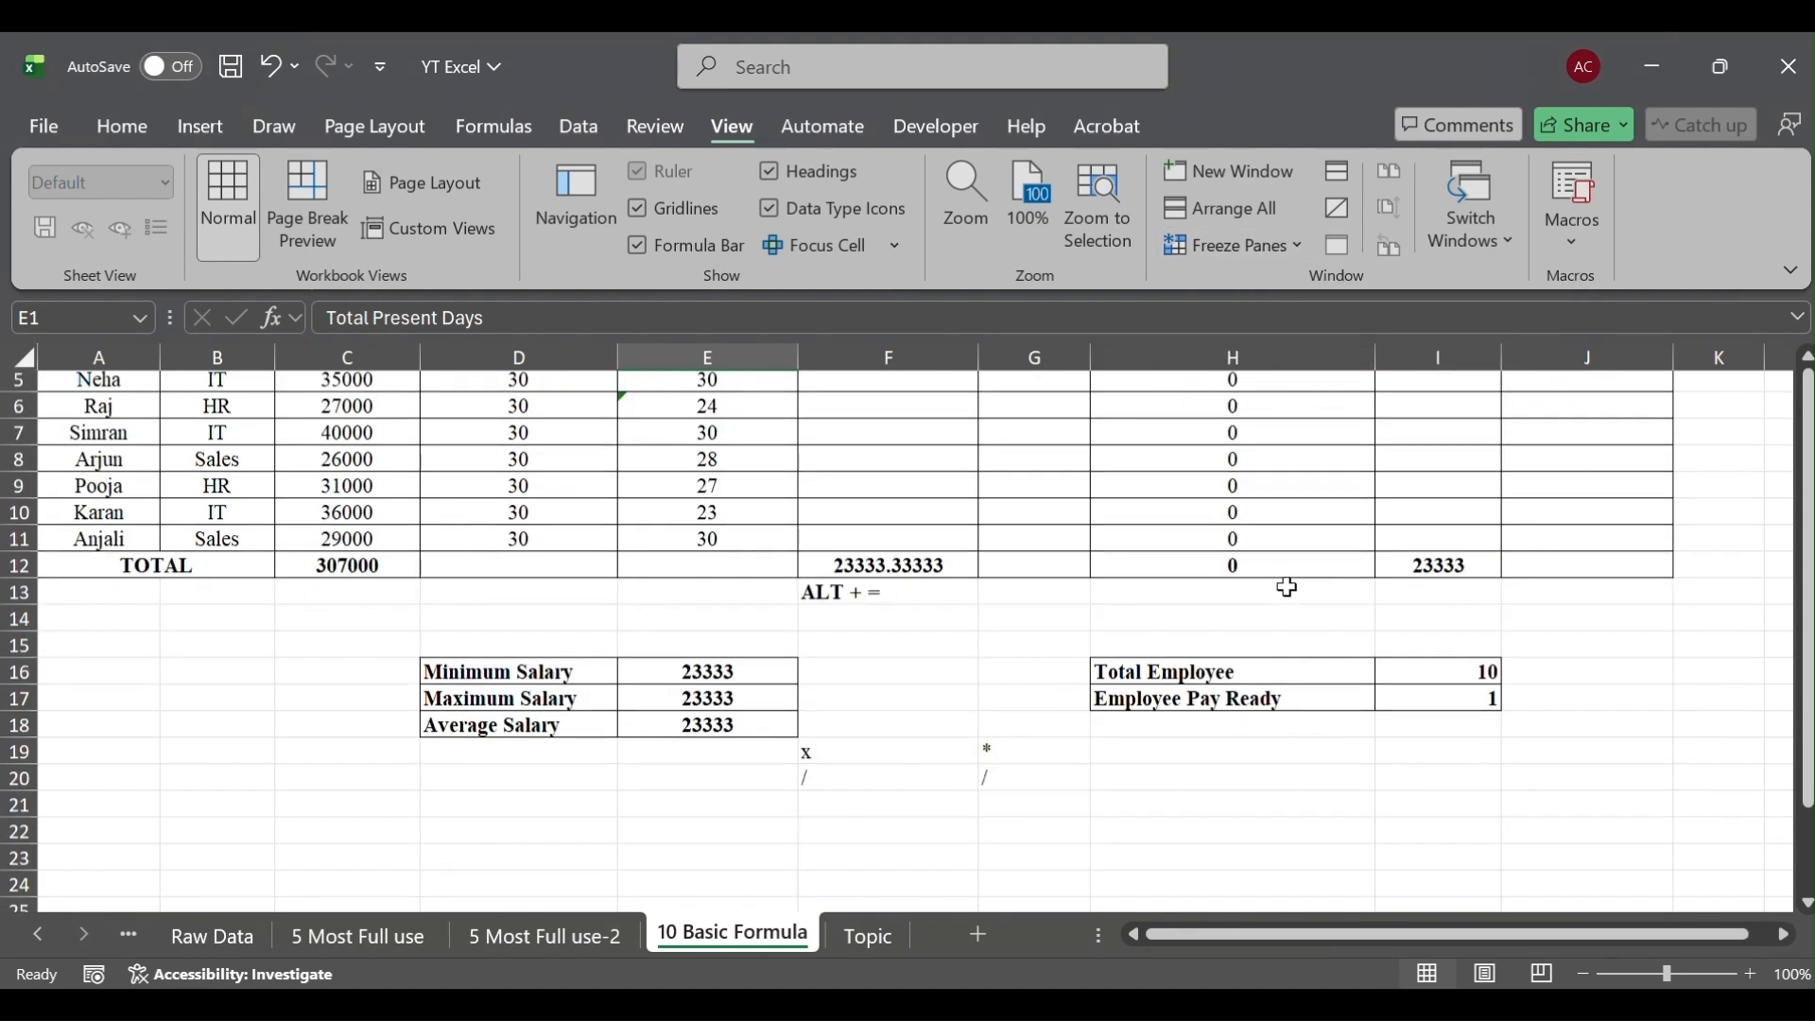
pyautogui.scroll(8, 1288, 588)
pyautogui.hscroll(5, 1288, 587)
pyautogui.hscroll(-5, 1288, 588)
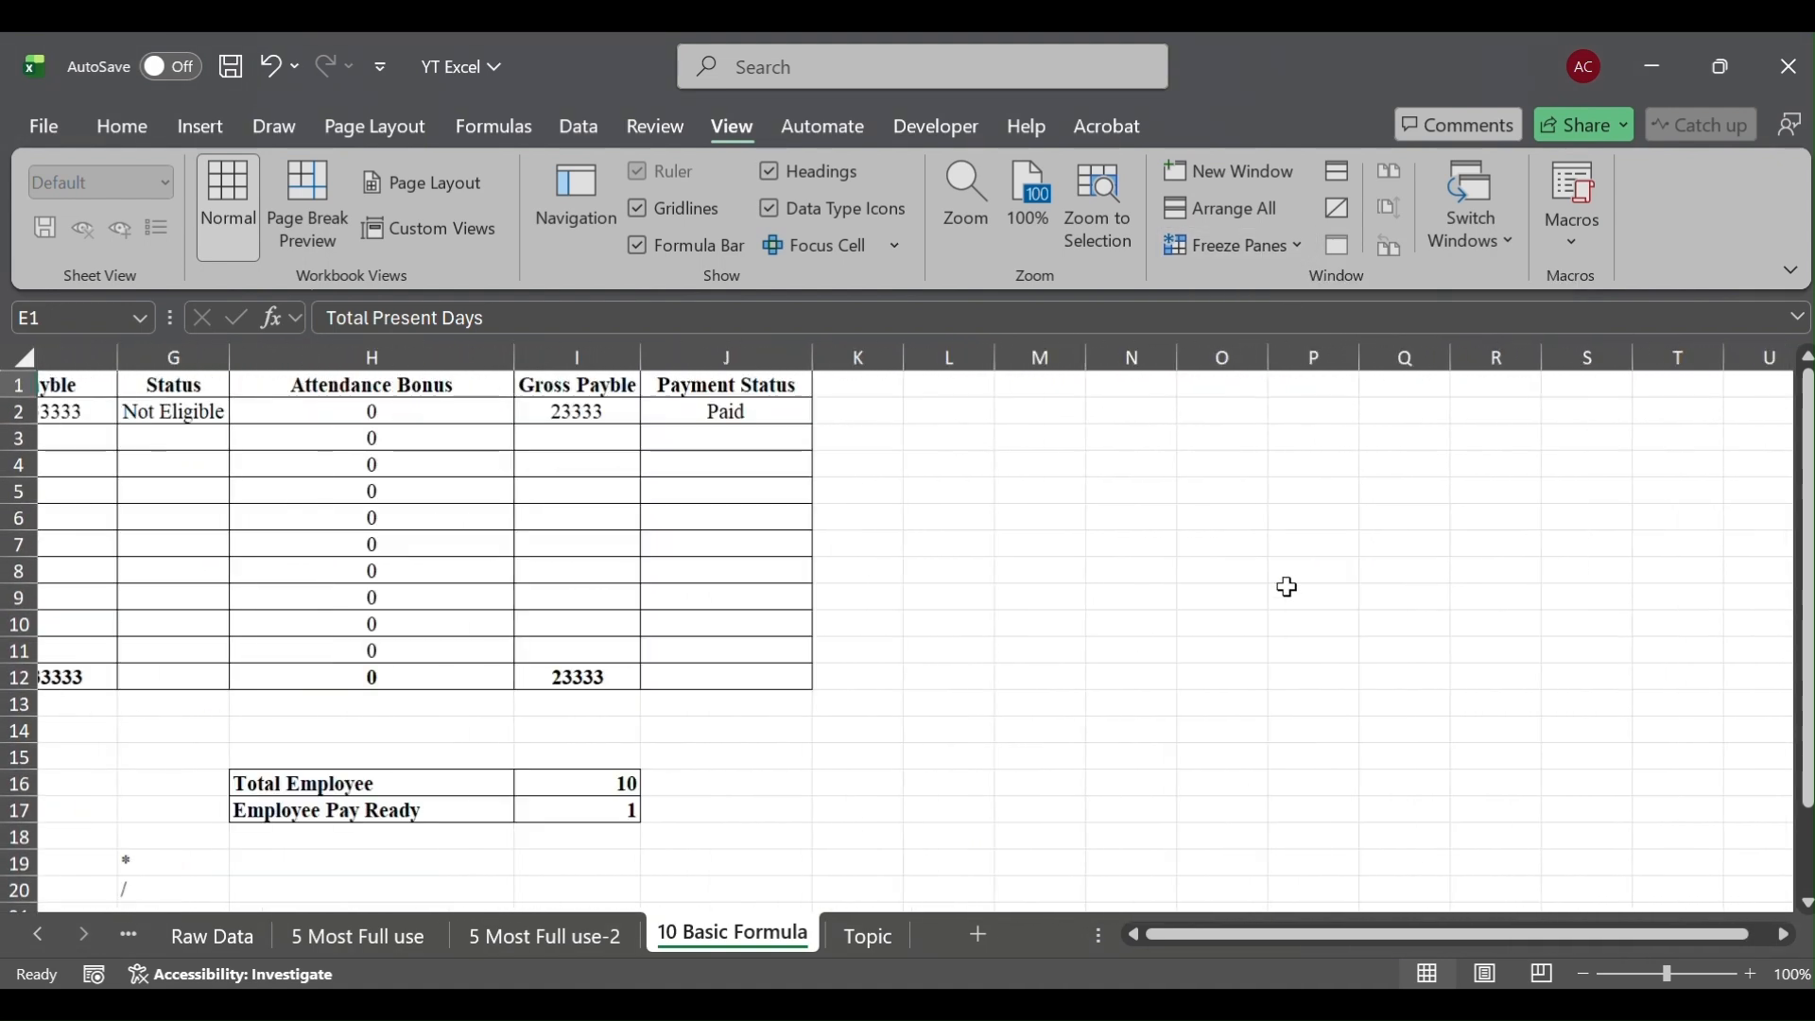
# Select header row 1 from the Payment Status cell, apply Freeze Top Row, and check the header while moving down the sheet
pyautogui.click(1589, 438)
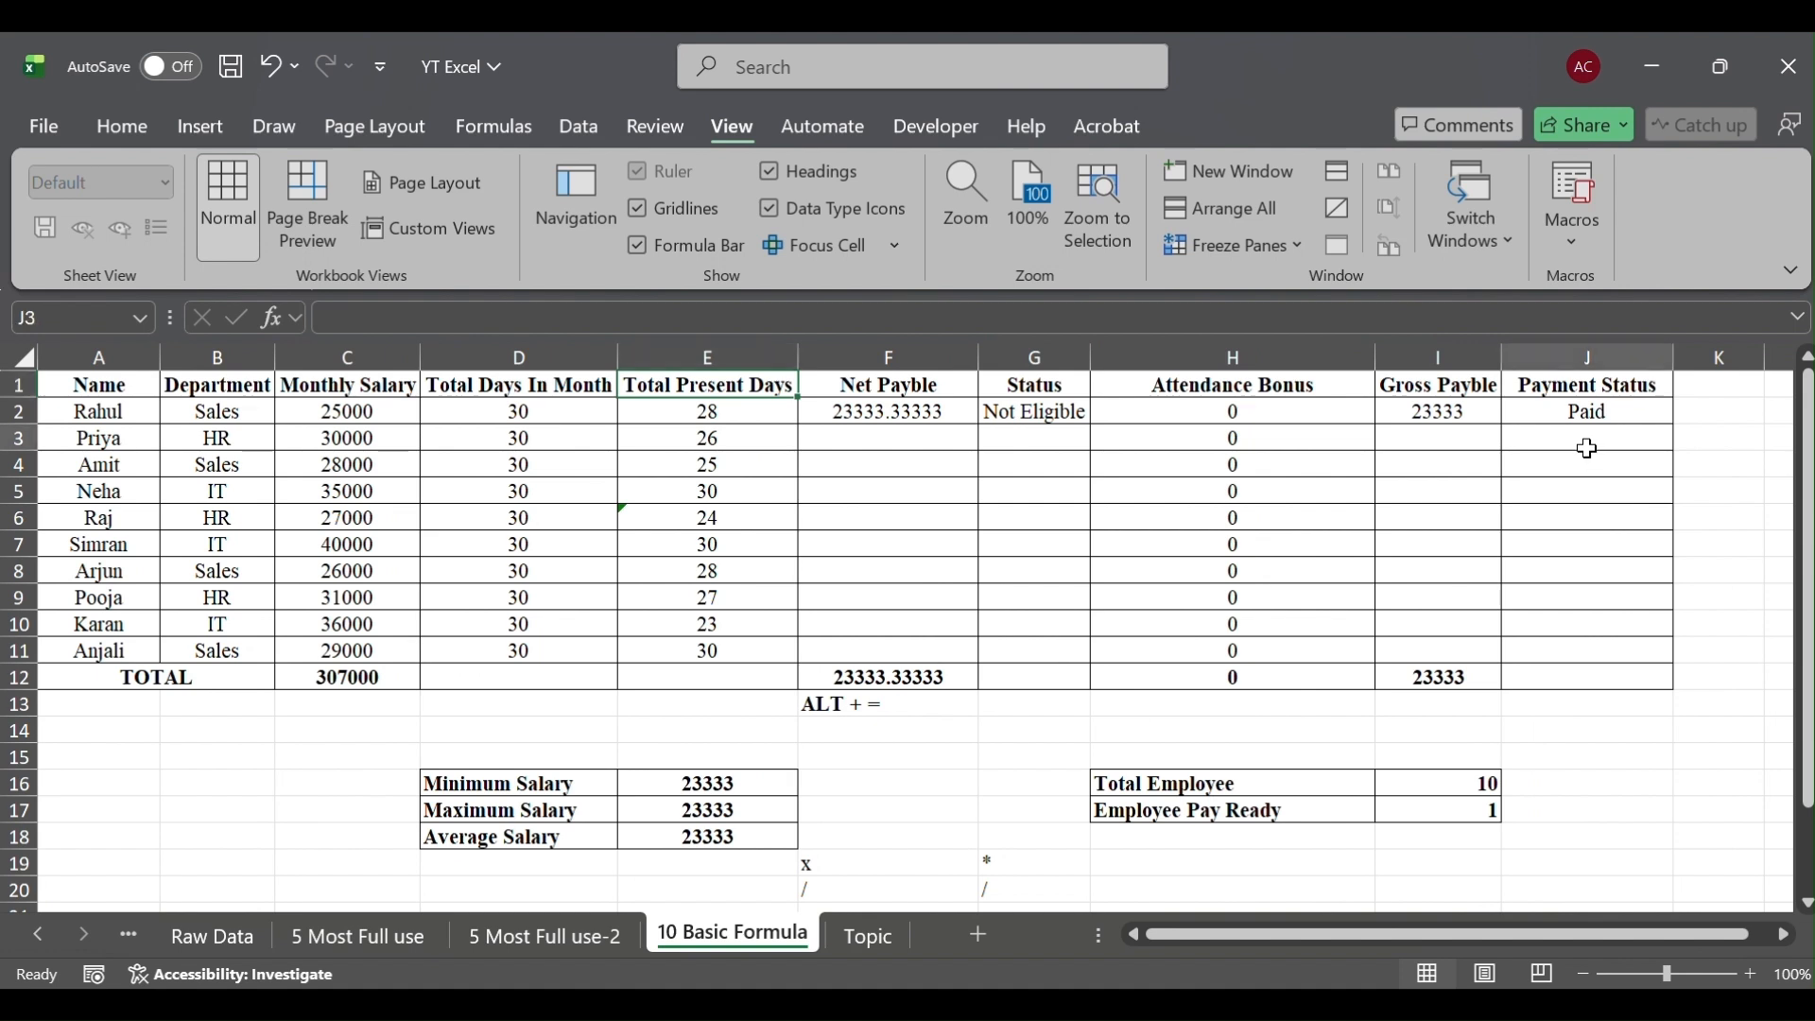
pyautogui.click(1569, 378)
pyautogui.hotkey('shift', 'space')
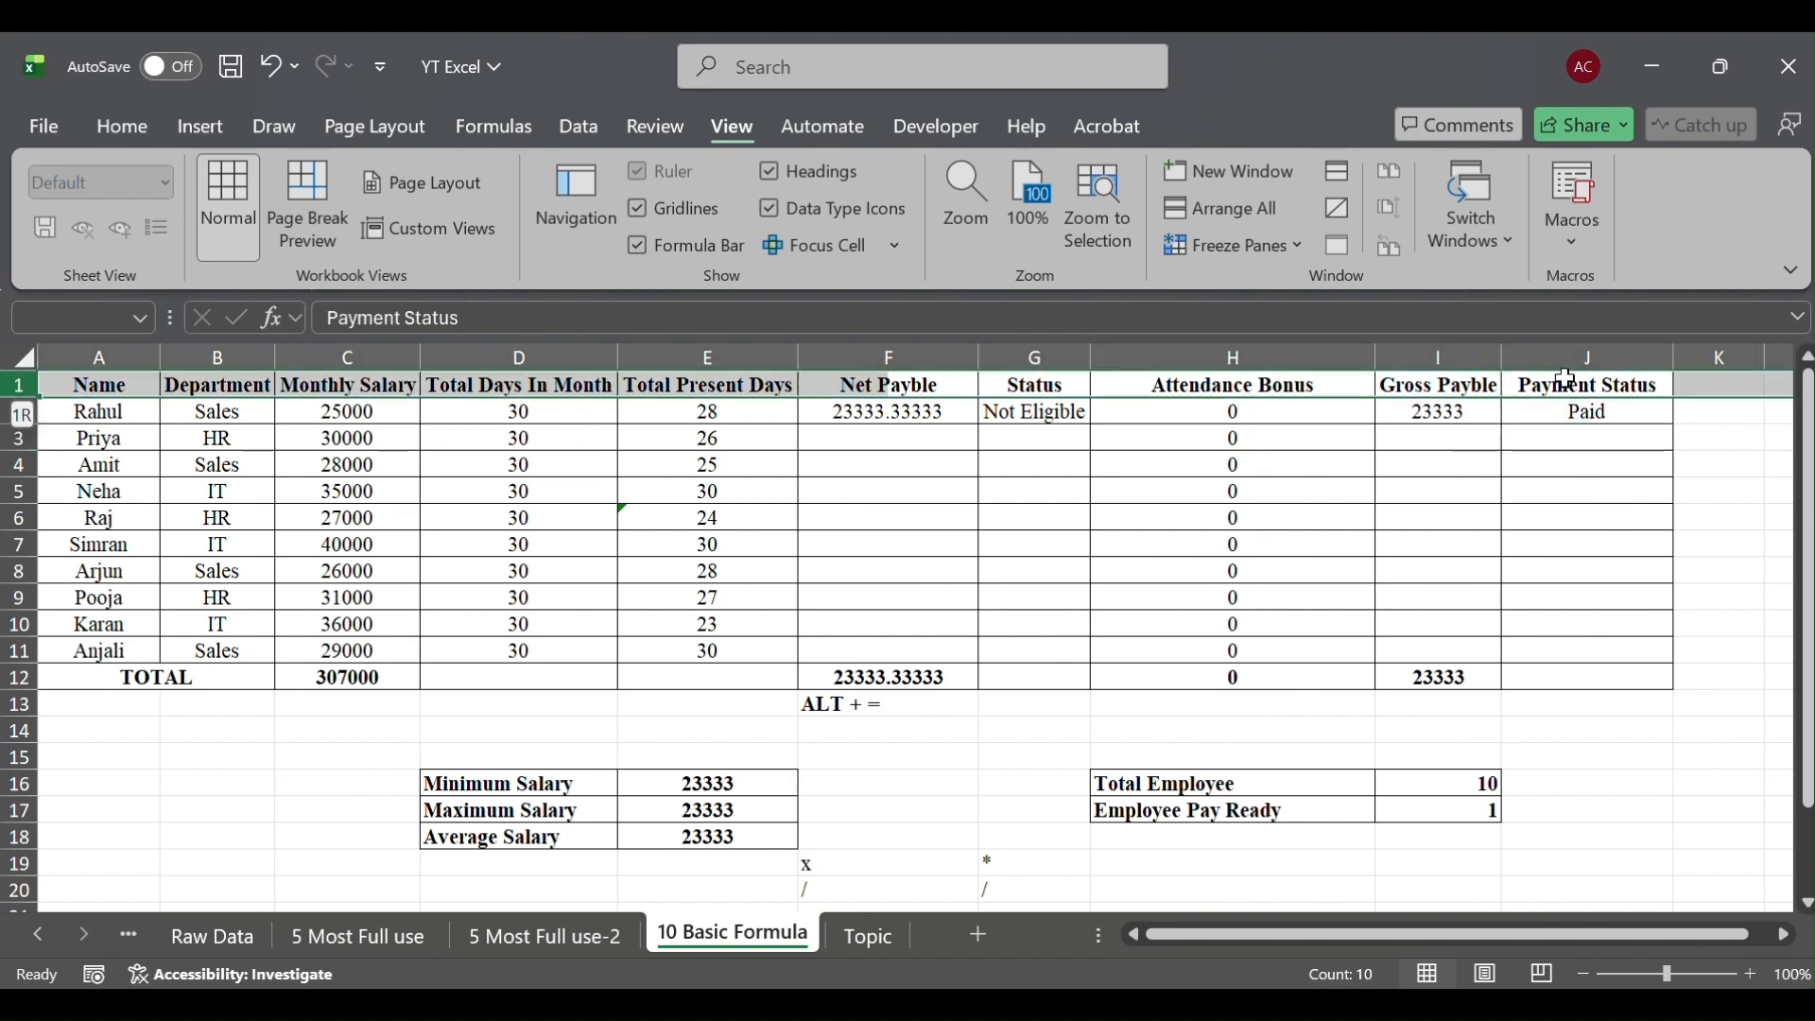
pyautogui.click(1257, 248)
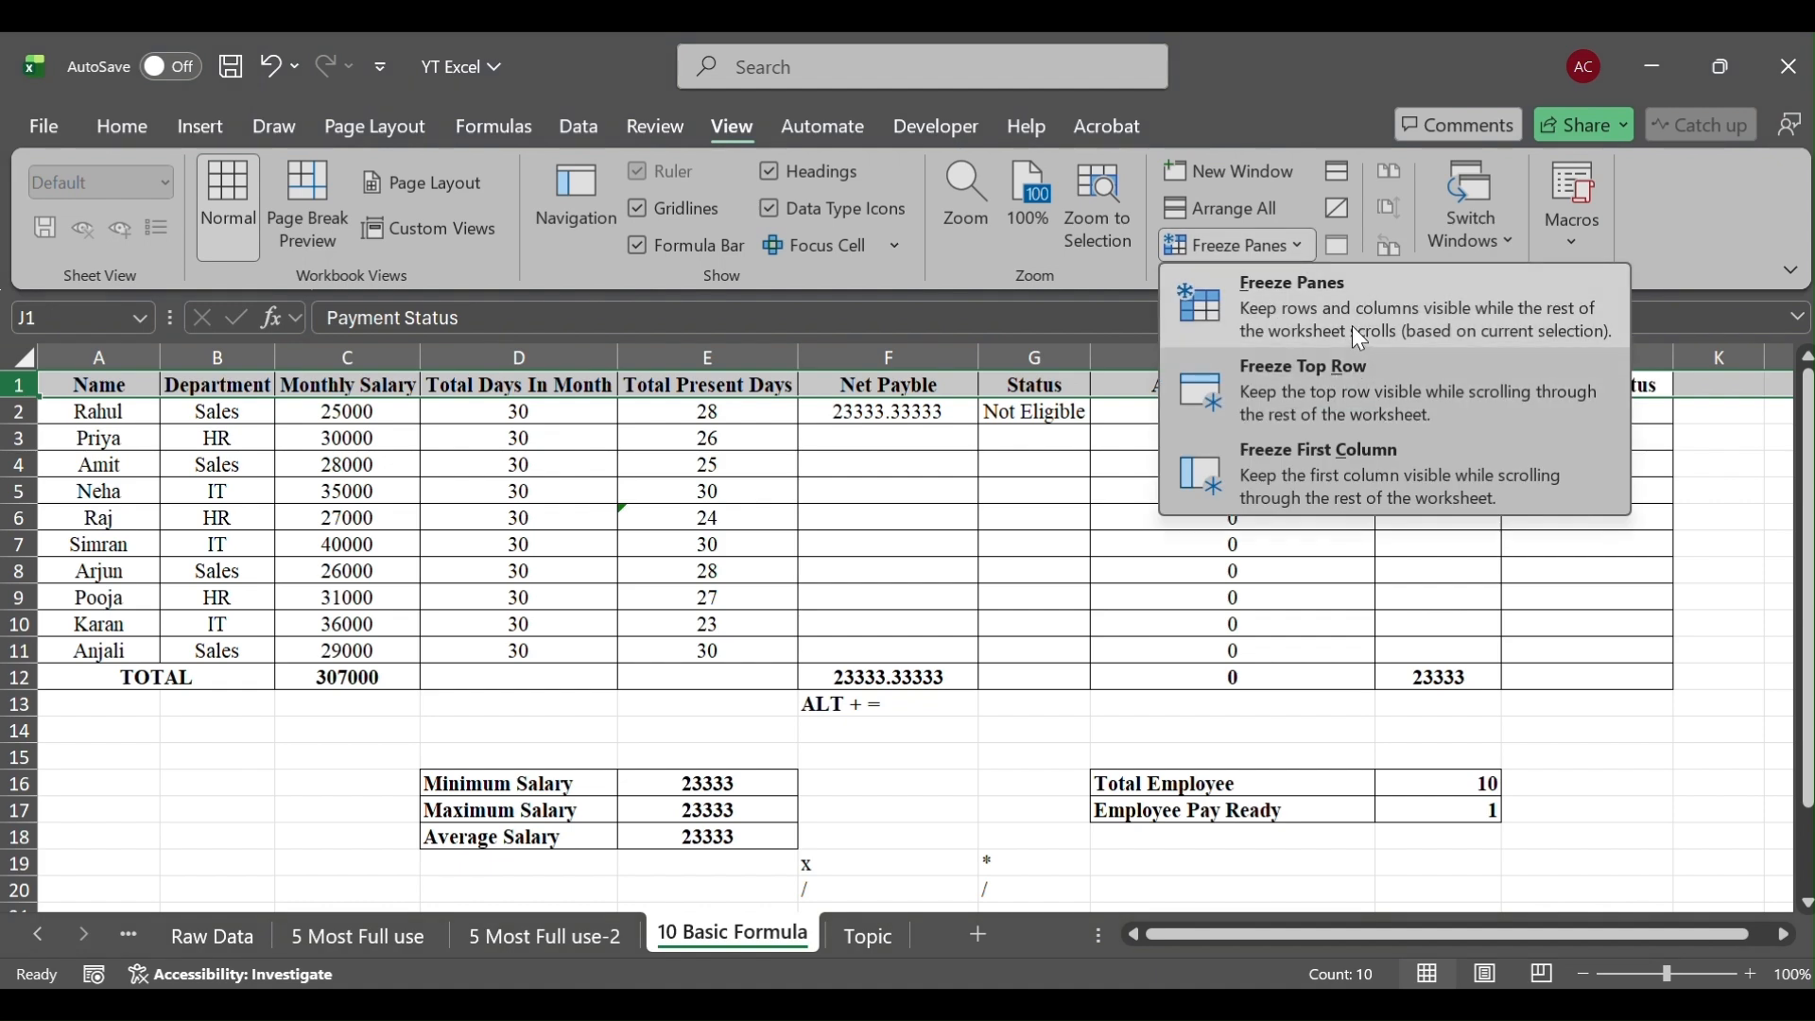
pyautogui.click(1326, 382)
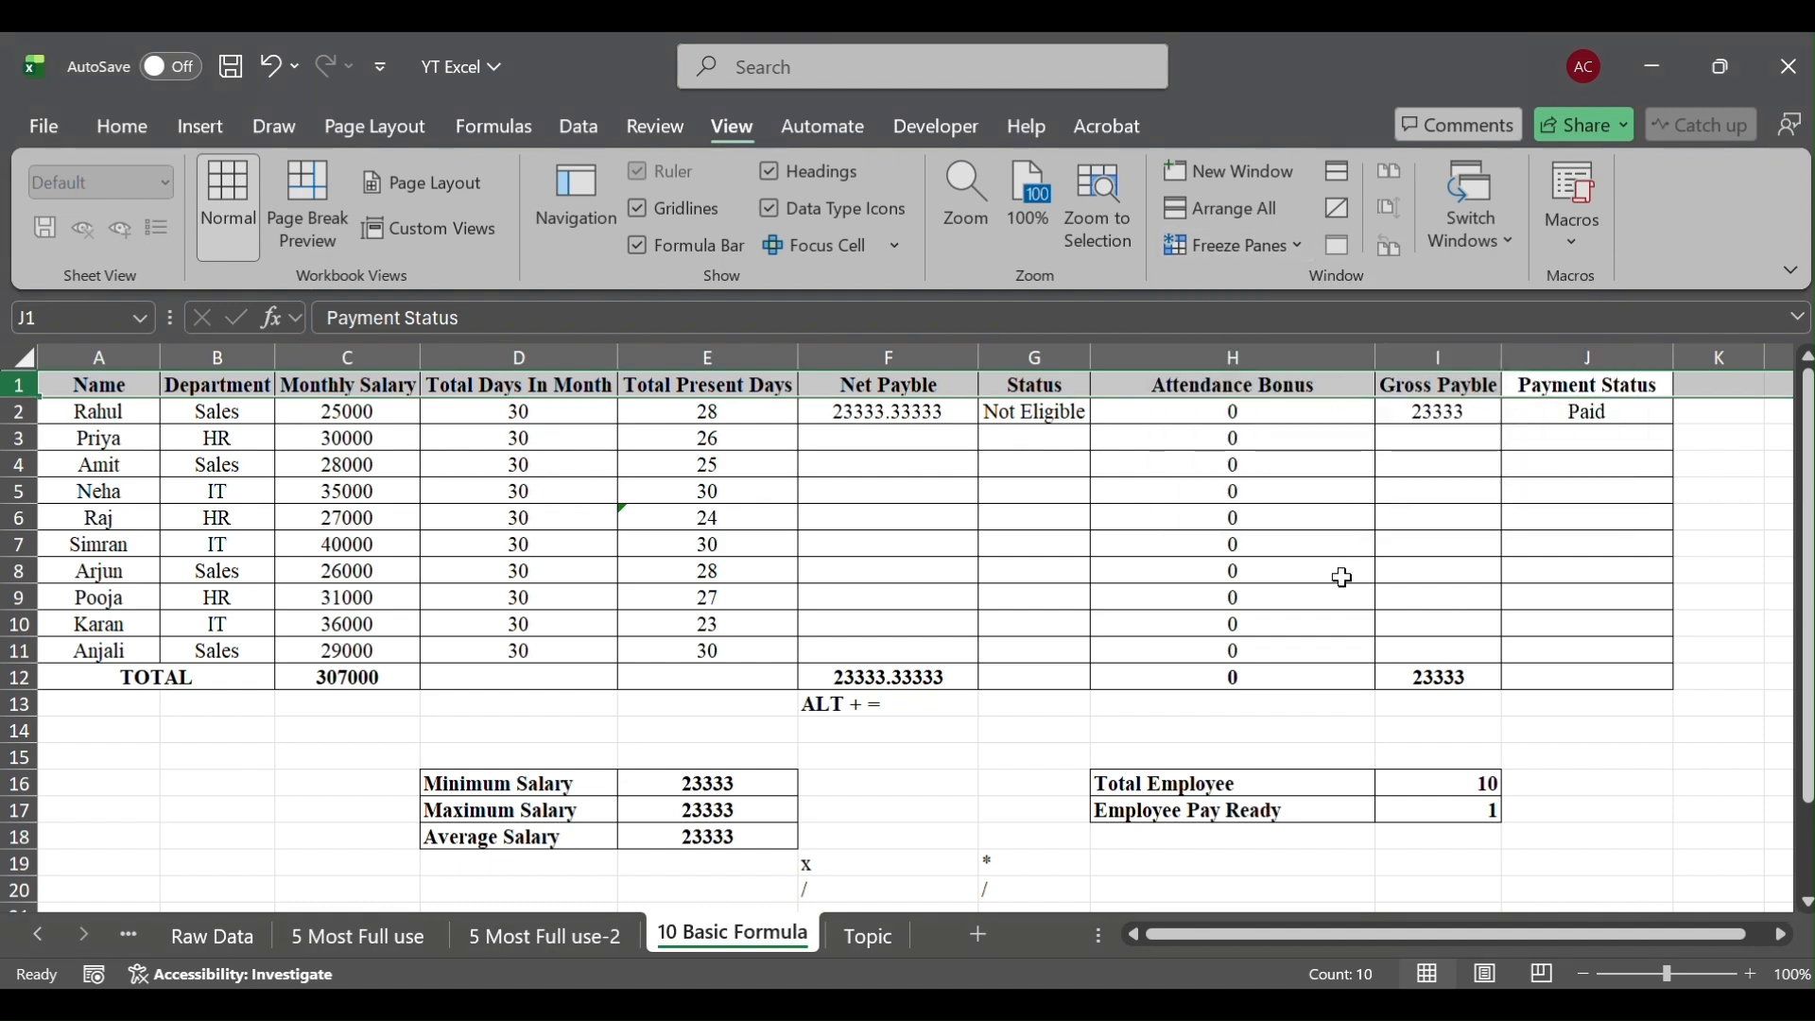
pyautogui.scroll(-2, 1342, 577)
pyautogui.scroll(2, 1343, 576)
pyautogui.click(438, 459)
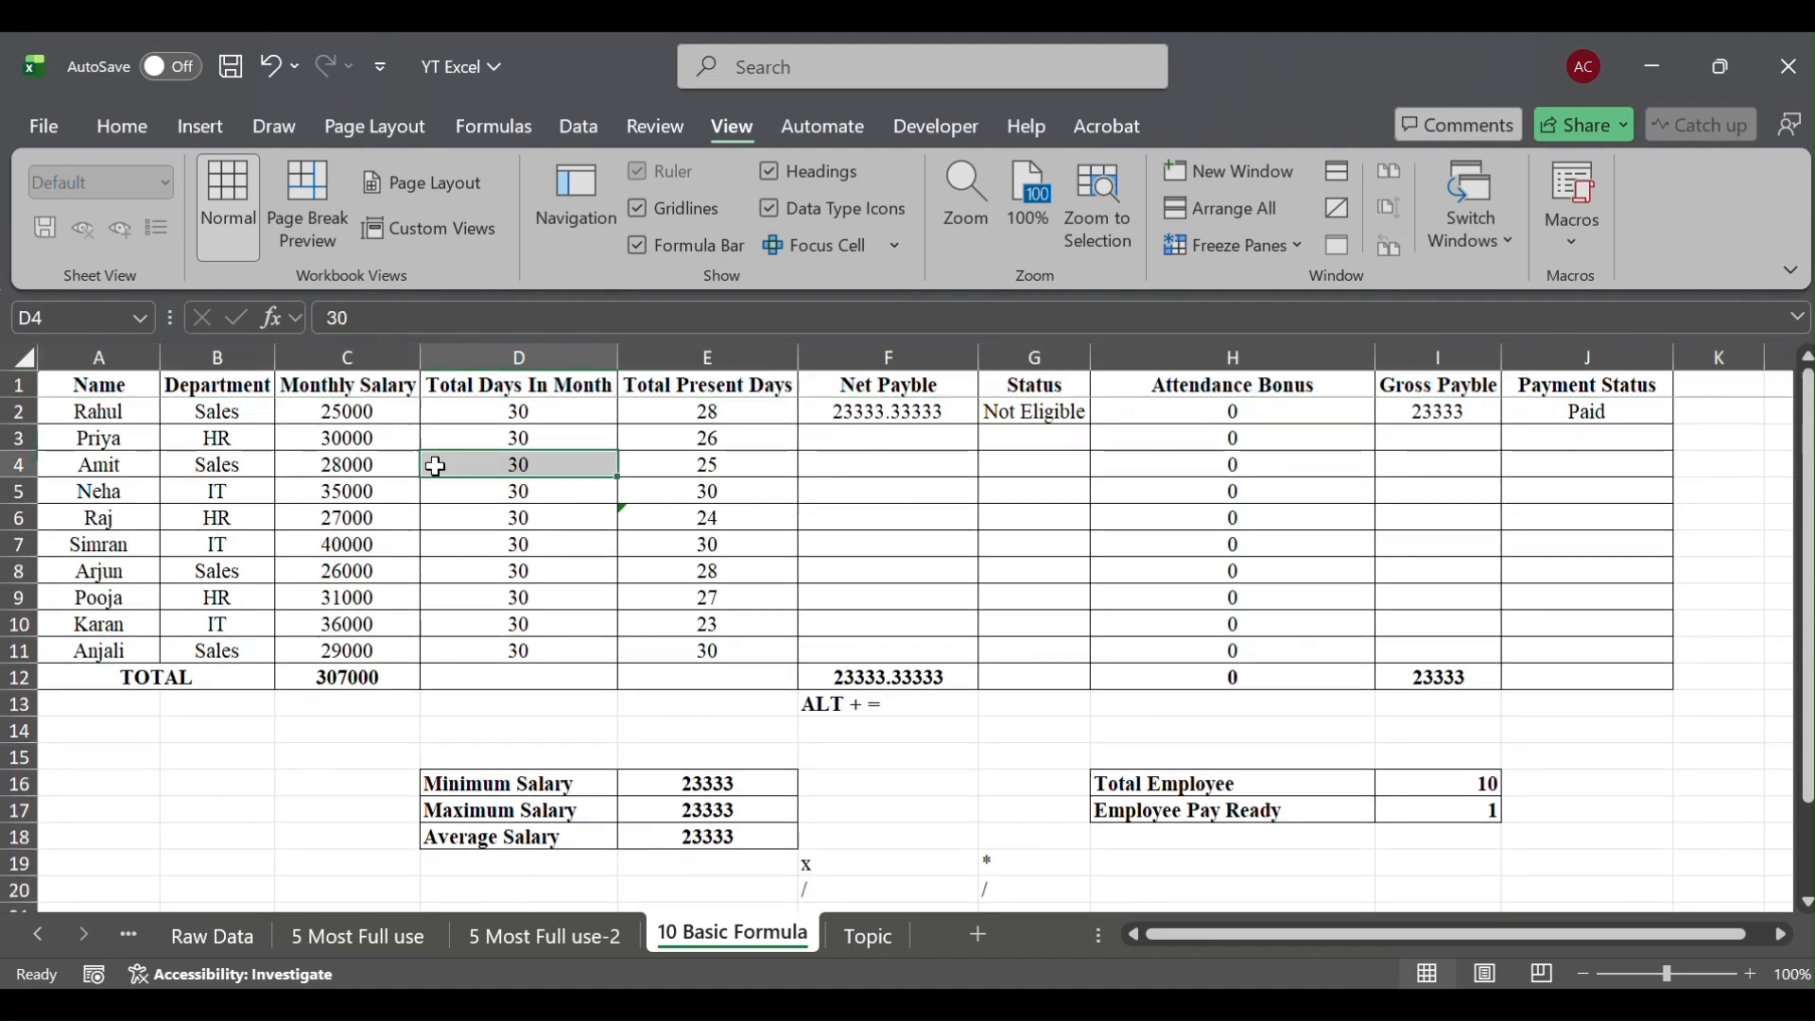
pyautogui.click(883, 447)
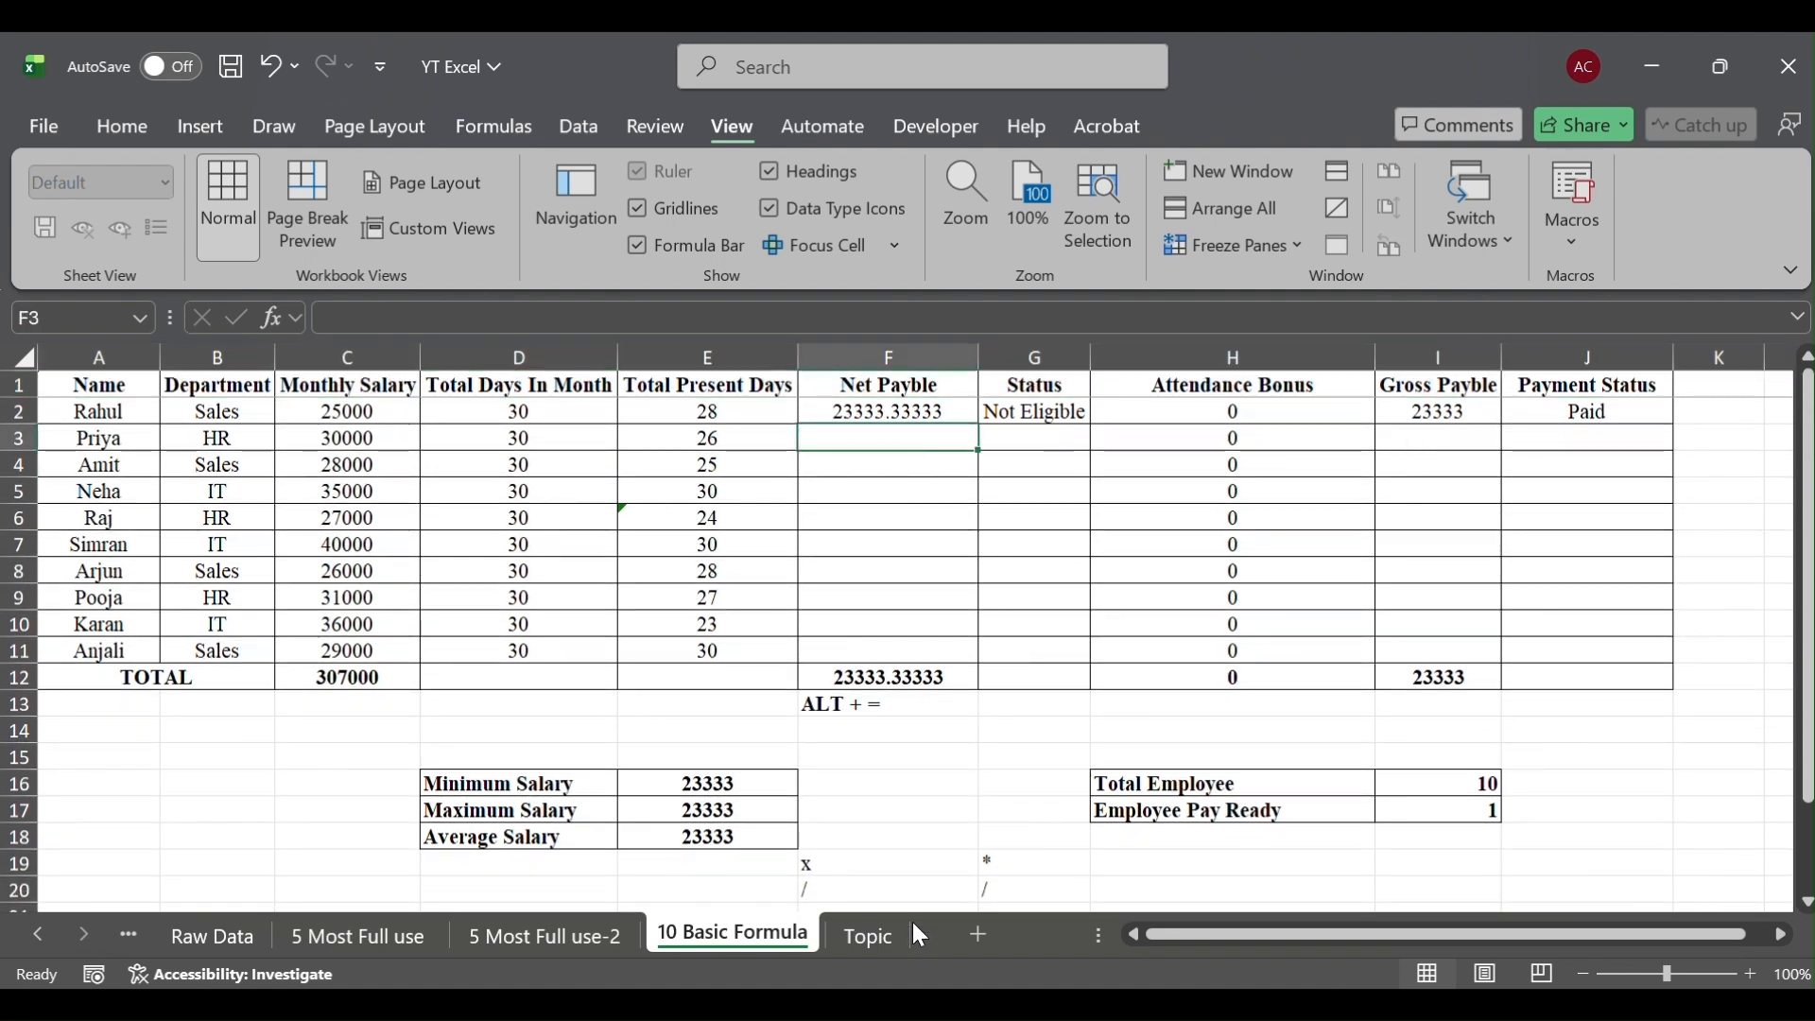
# On the Topic sheet, fill the IF topic cell E7 with orange
pyautogui.click(875, 934)
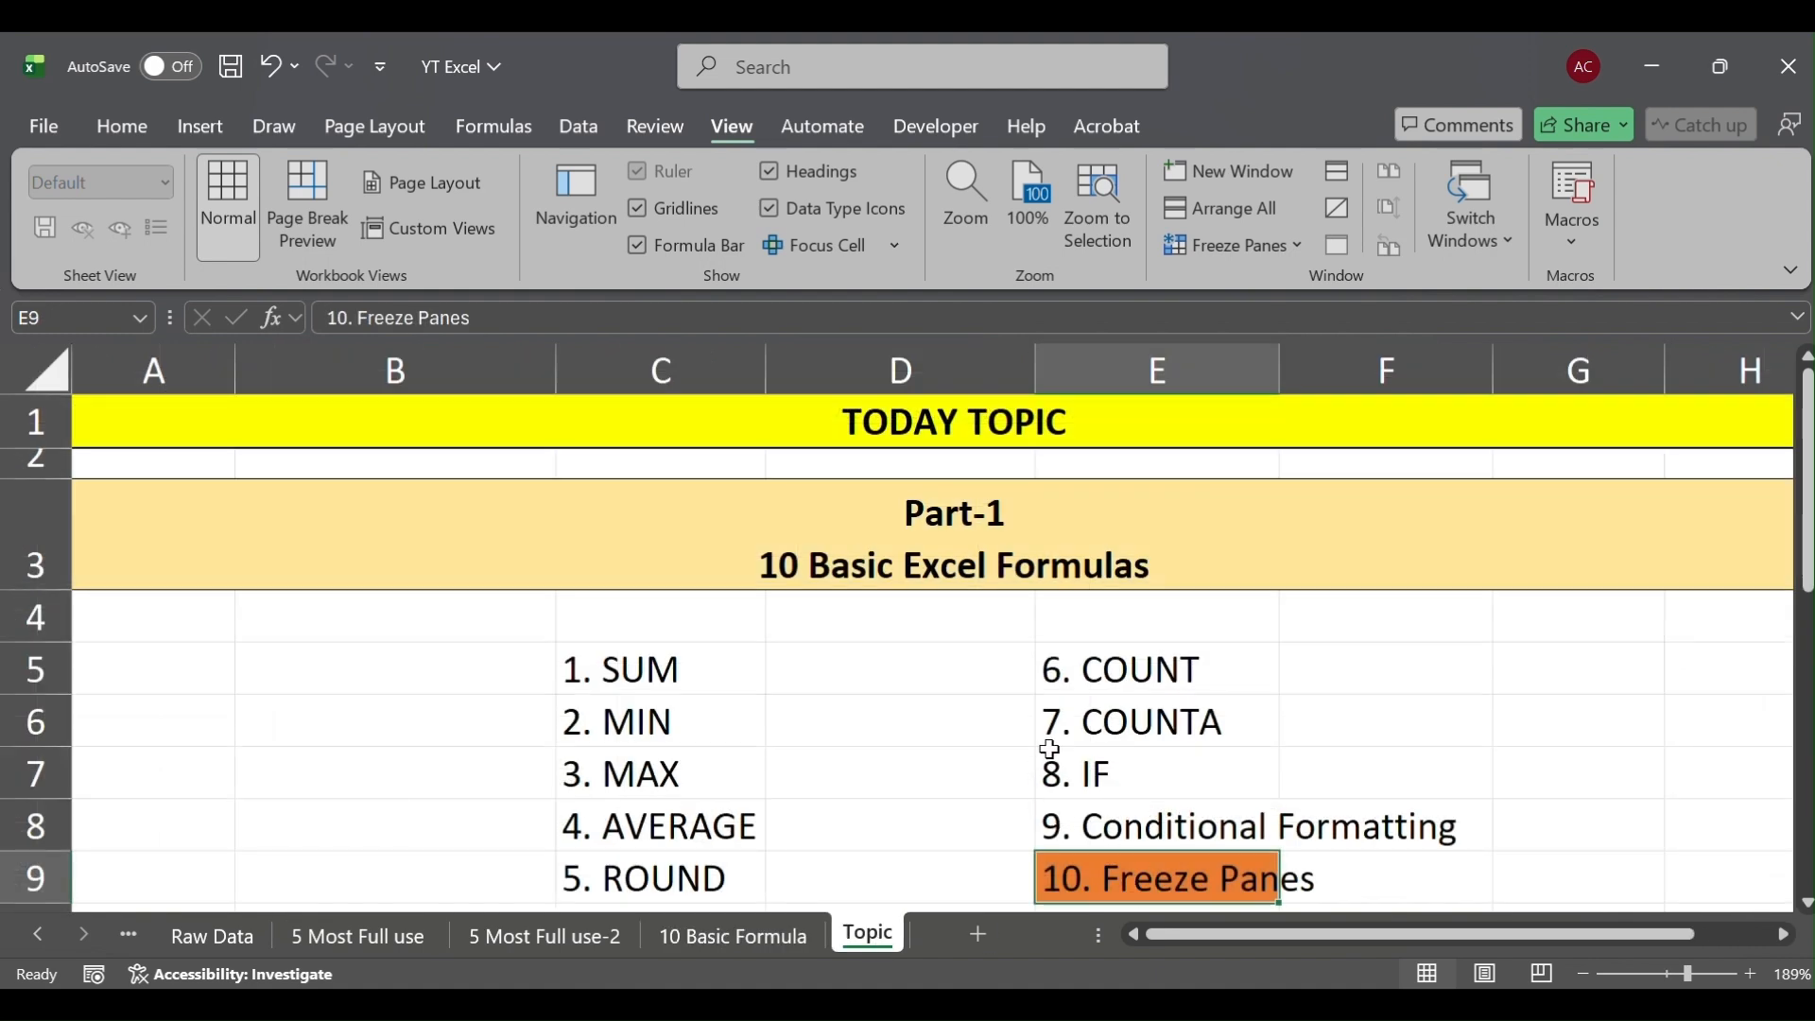
pyautogui.click(1127, 766)
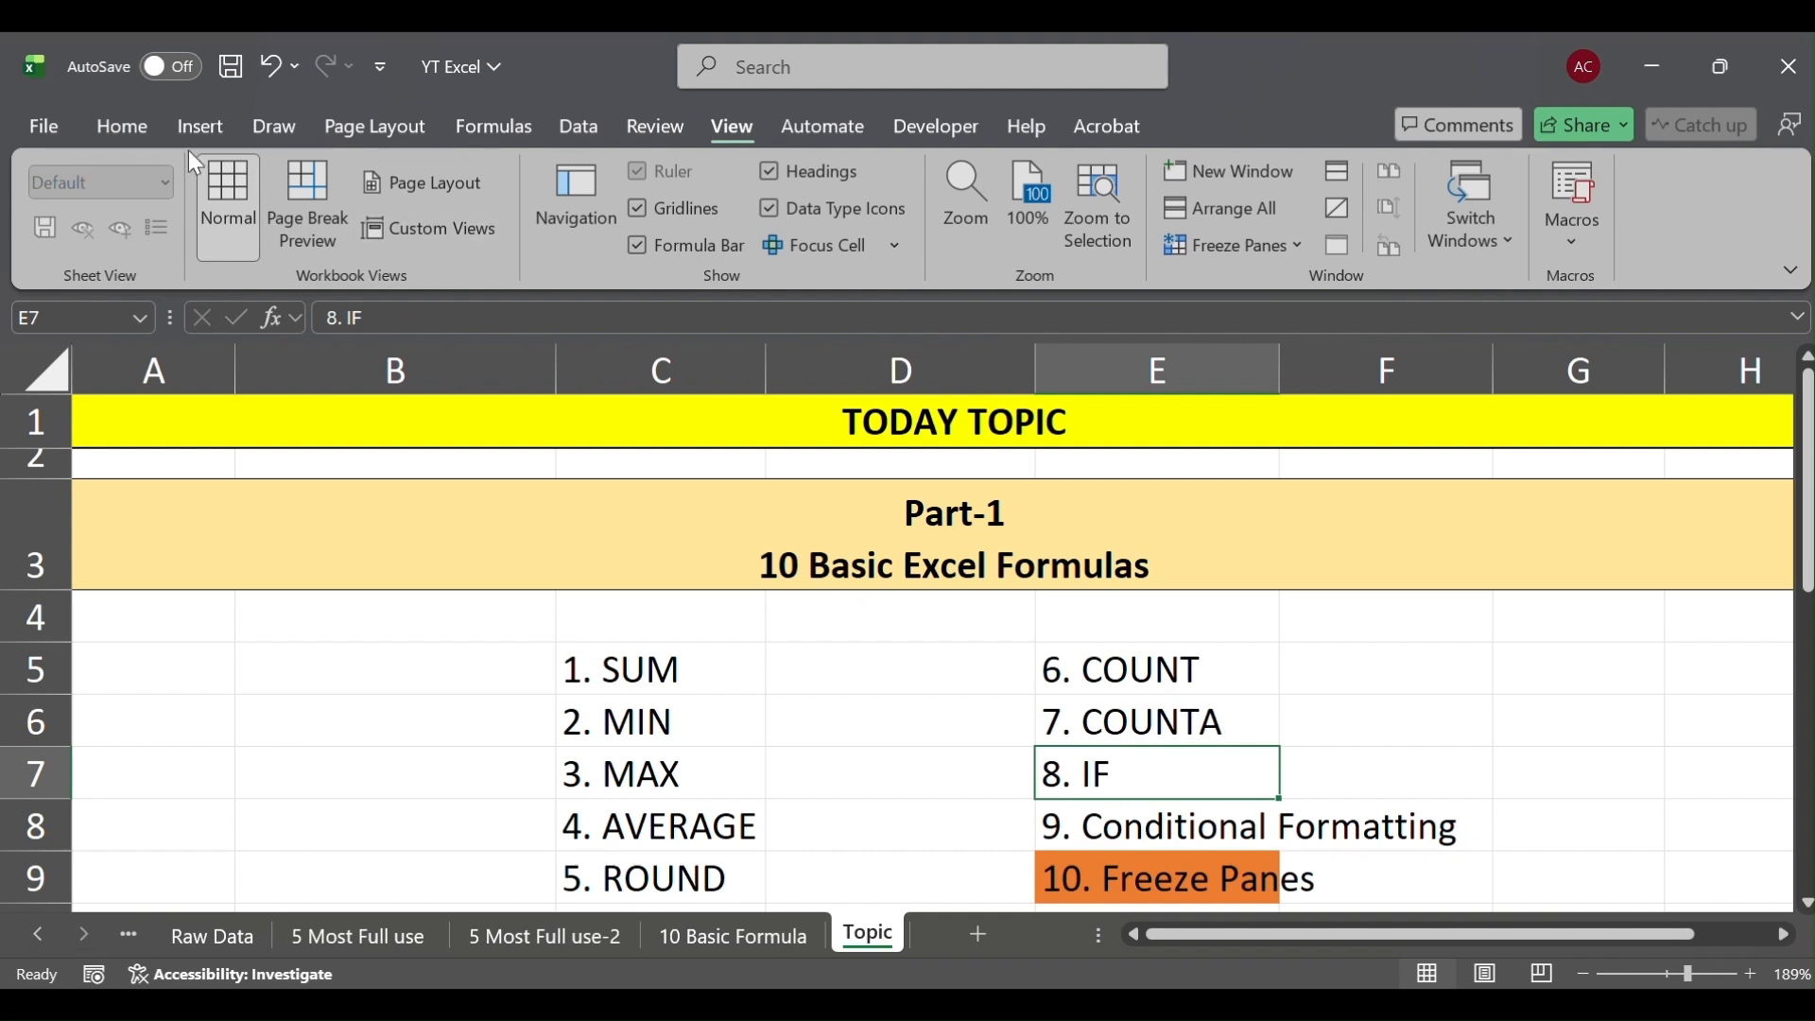
pyautogui.click(137, 127)
pyautogui.click(397, 232)
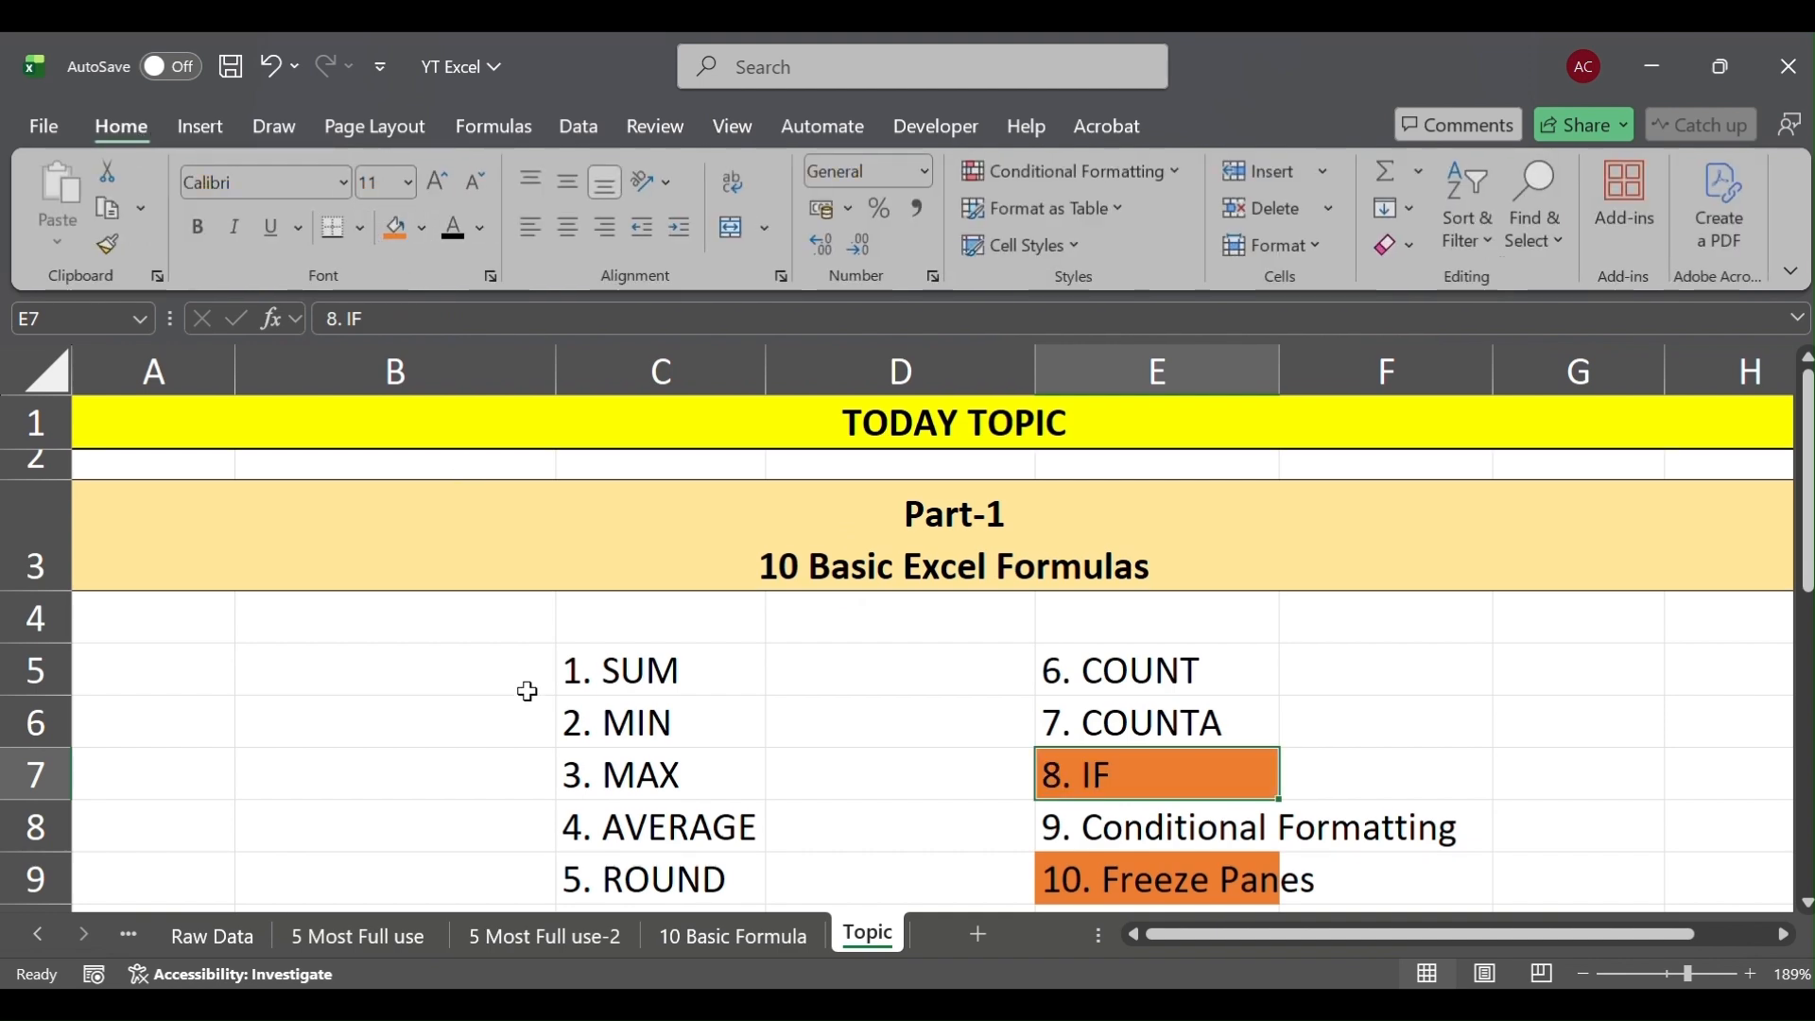
# On the 10 Basic Formula sheet, open the IF formula in Status cell G2 for inspection
pyautogui.click(782, 893)
pyautogui.click(754, 933)
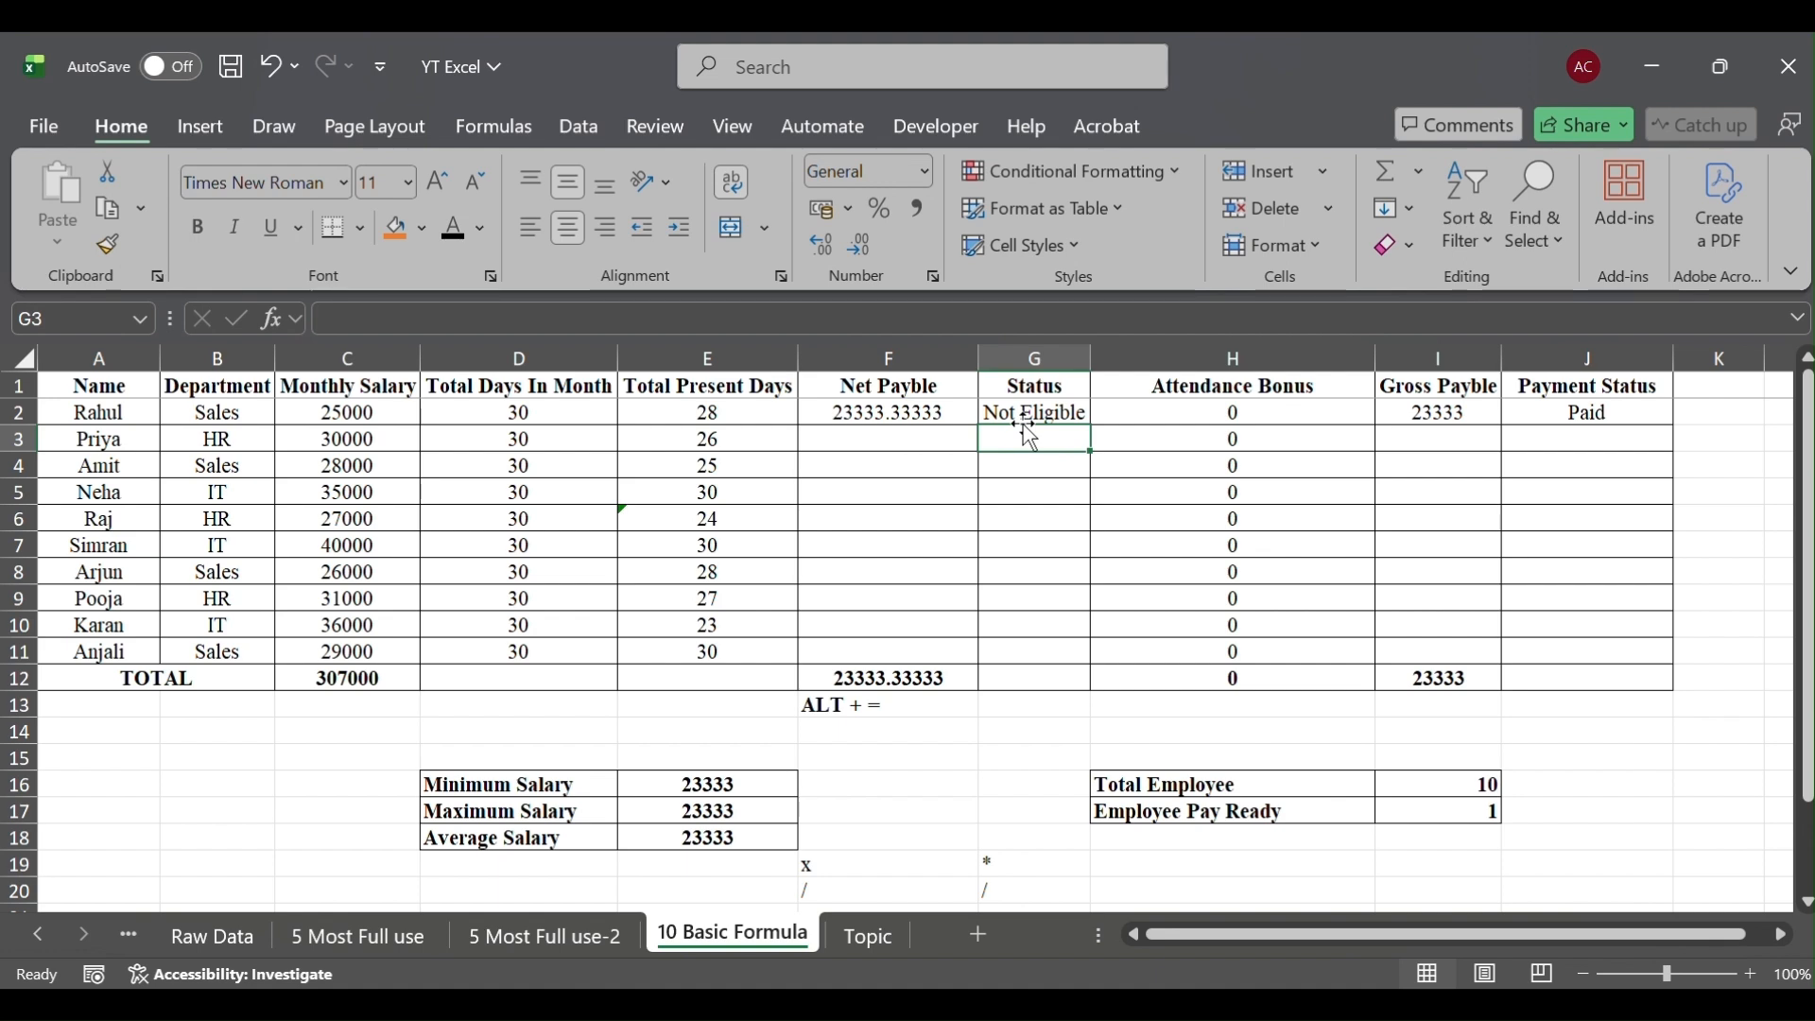
pyautogui.click(1032, 414)
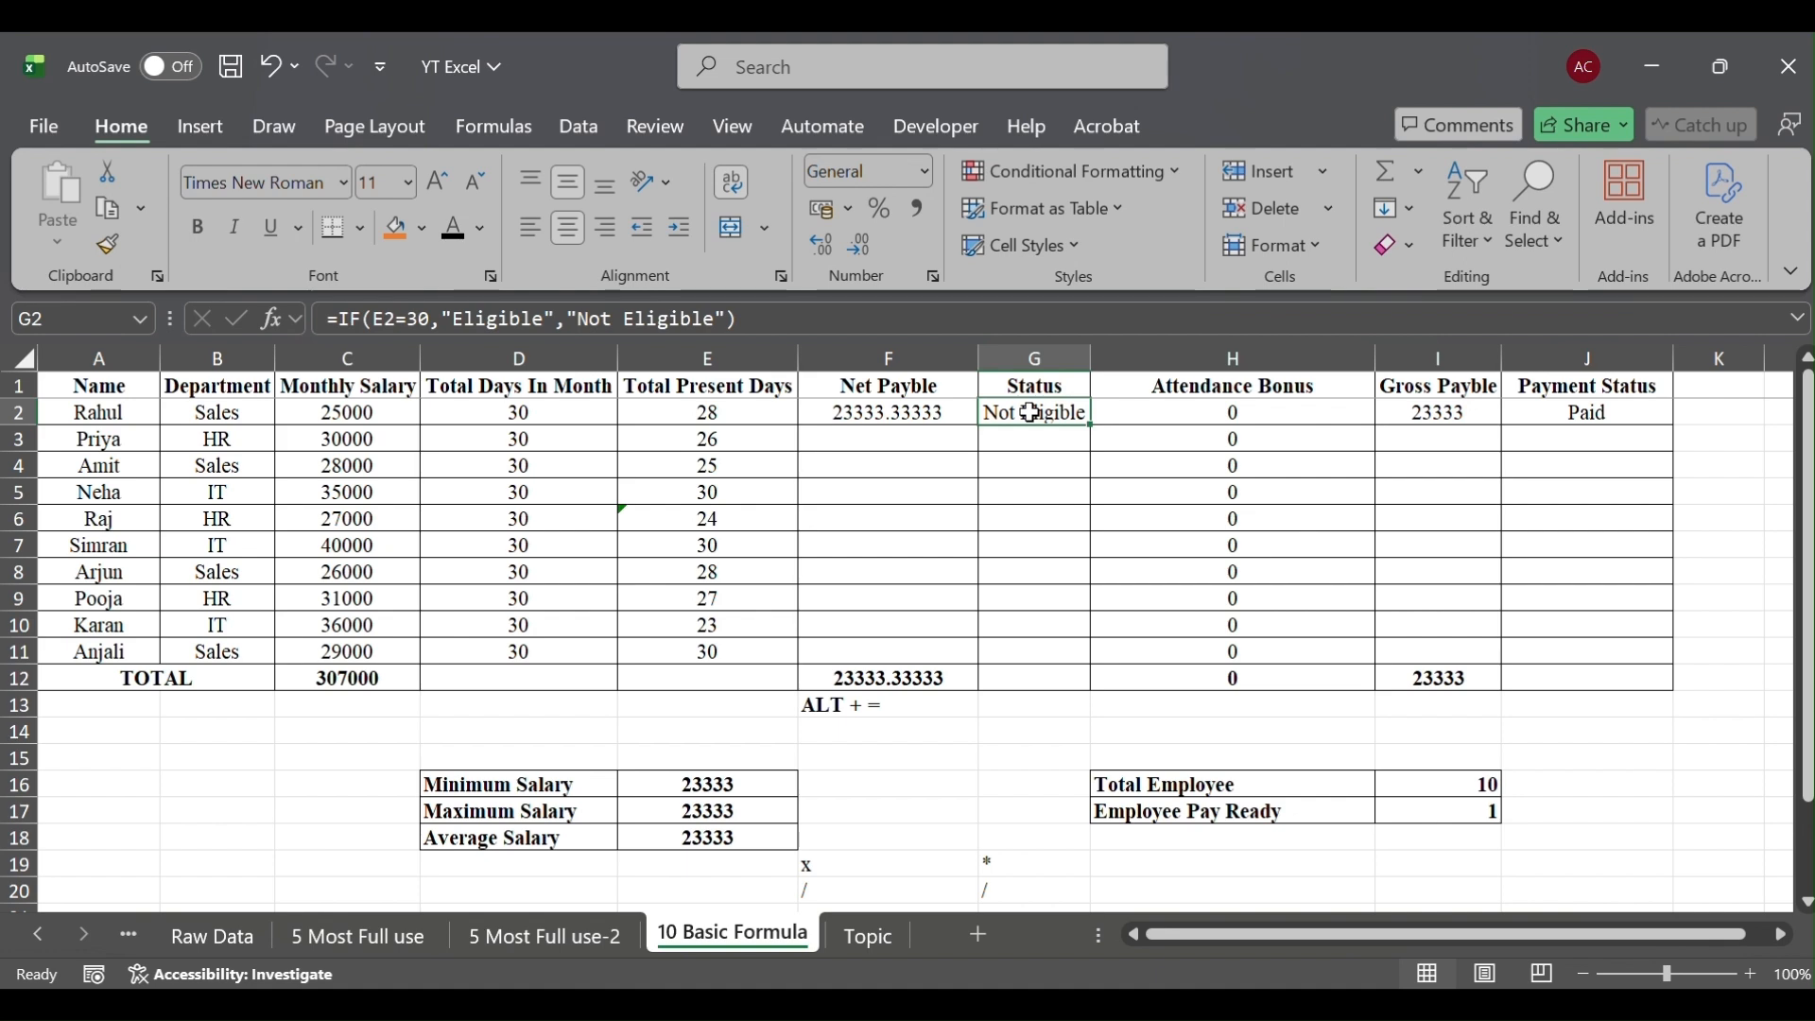
pyautogui.click(387, 316)
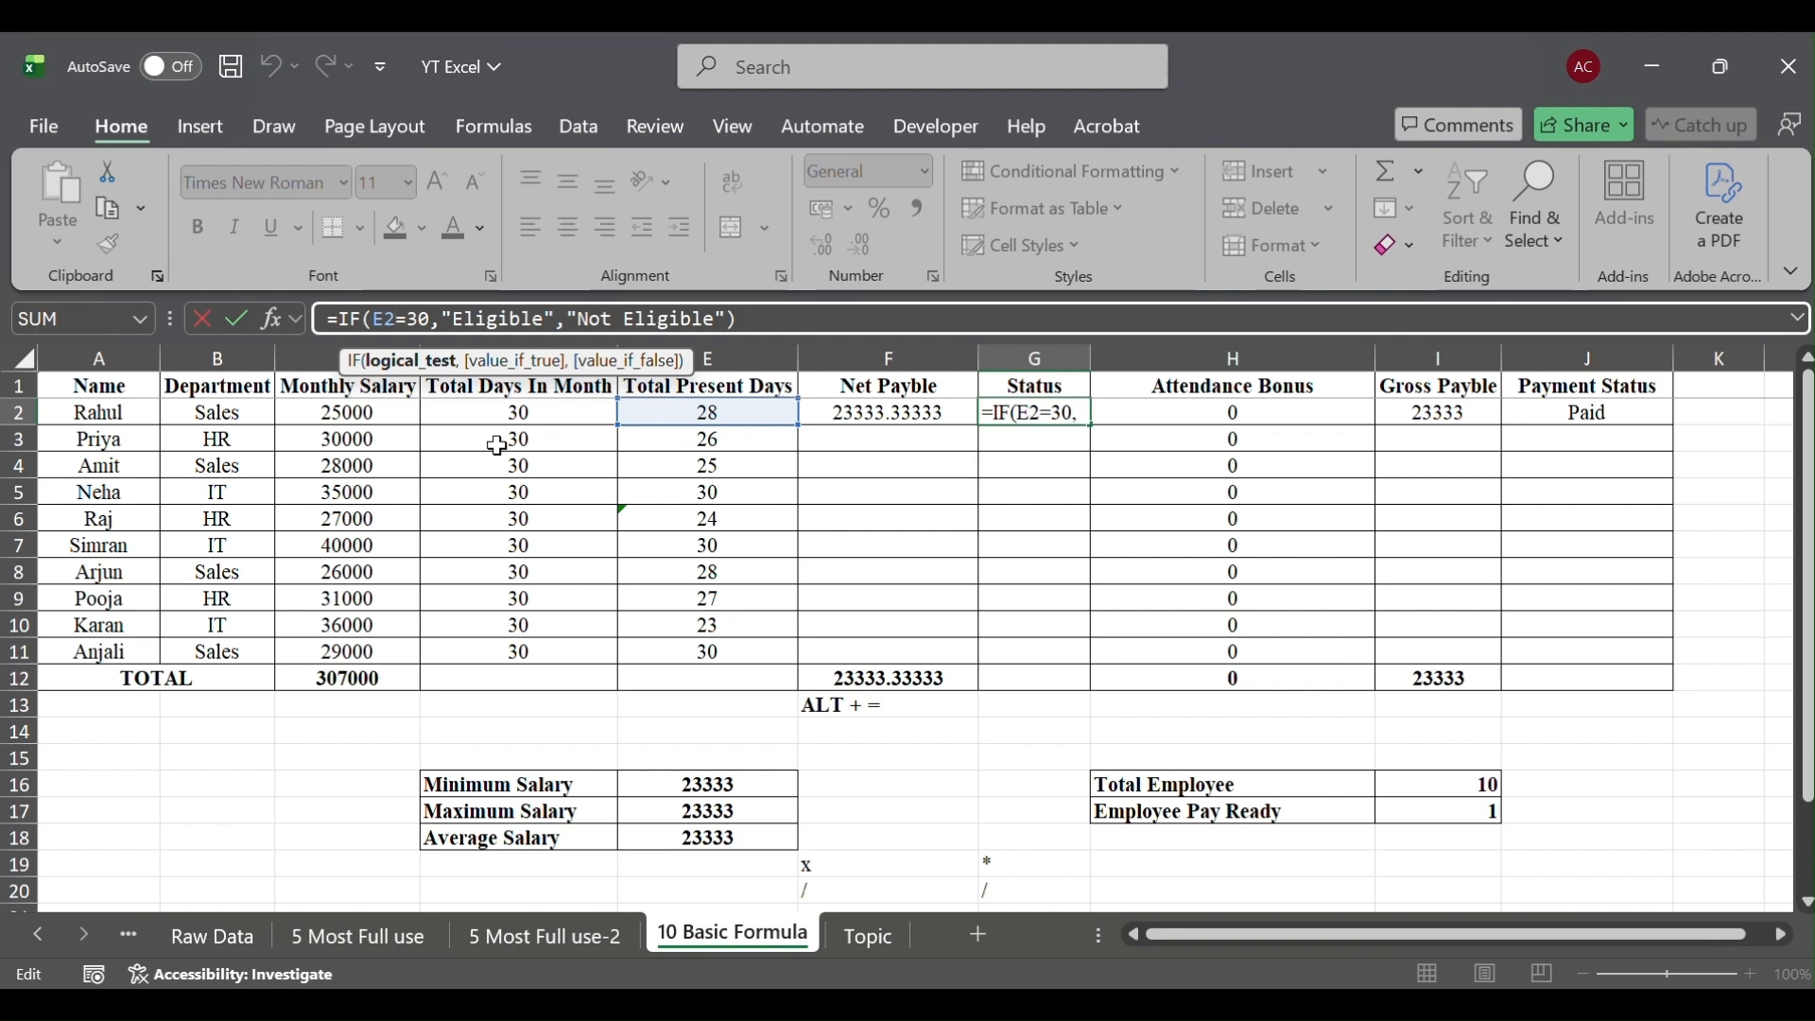
# Try E3 as the cell reference in the logical test of G2's IF formula, and restore it to E2
pyautogui.click(397, 322)
pyautogui.press('BackSpace')
pyautogui.write('3')
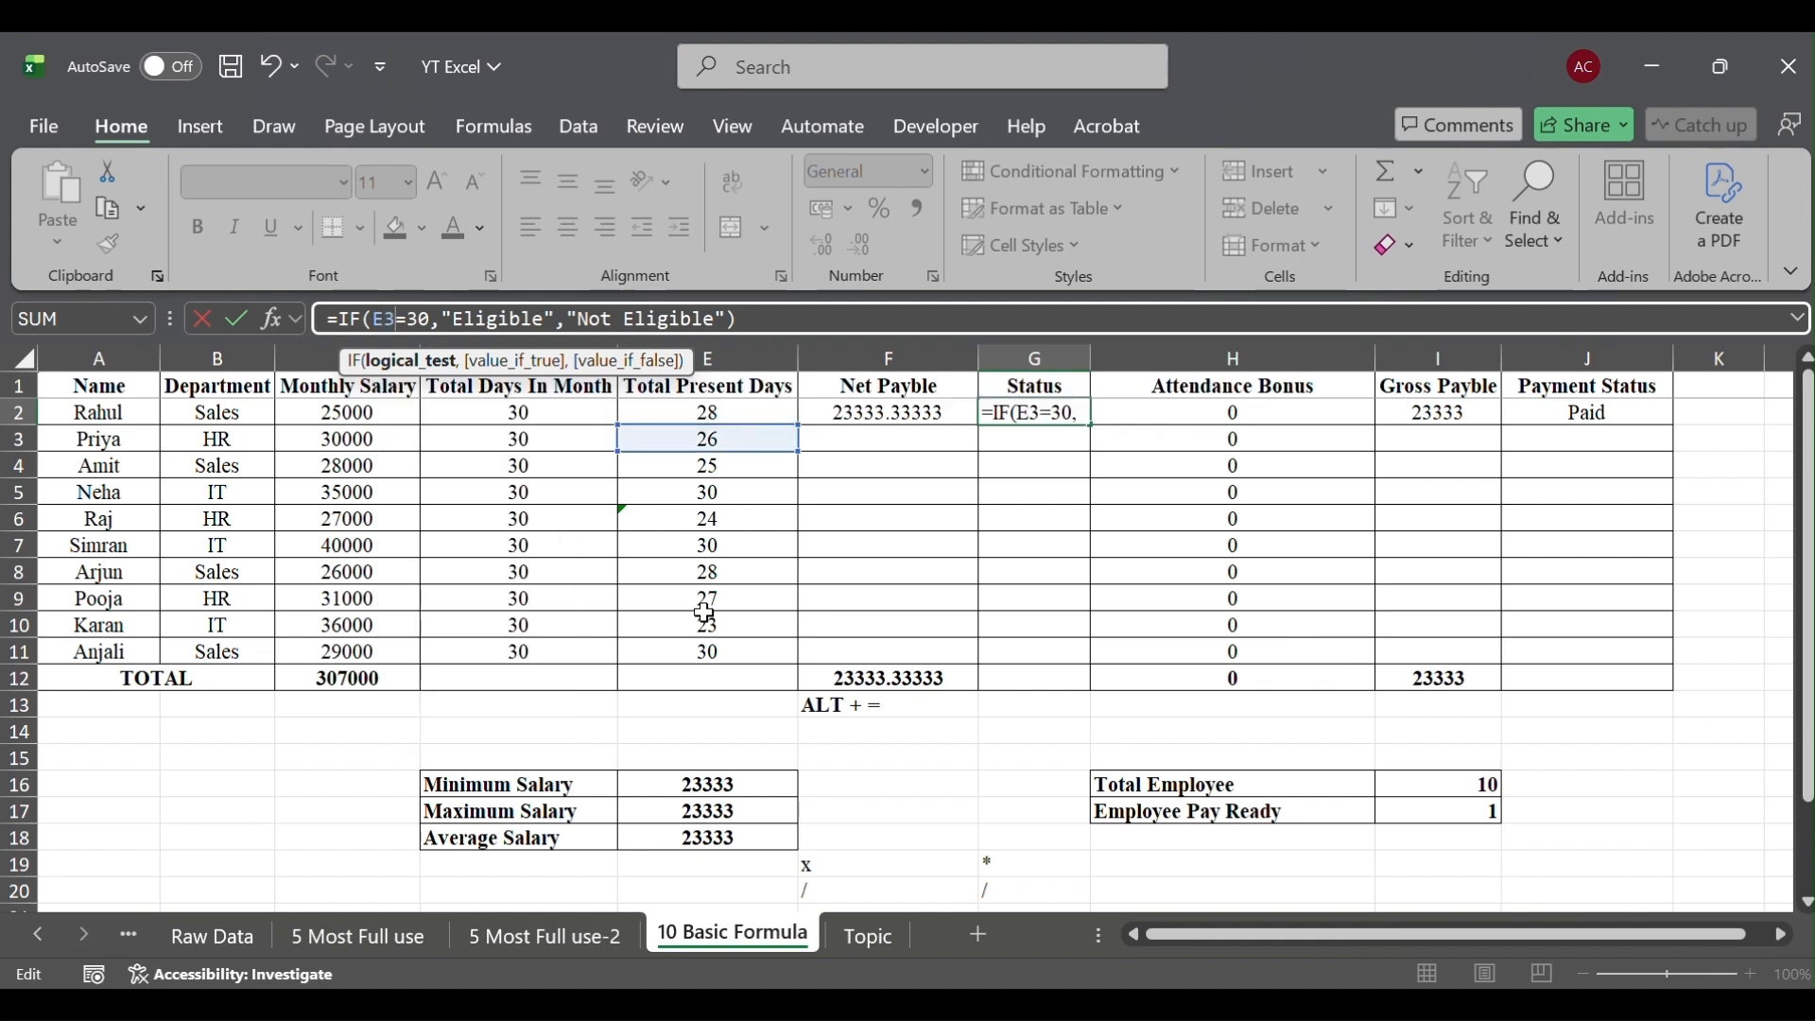
pyautogui.press('BackSpace')
pyautogui.write('2')
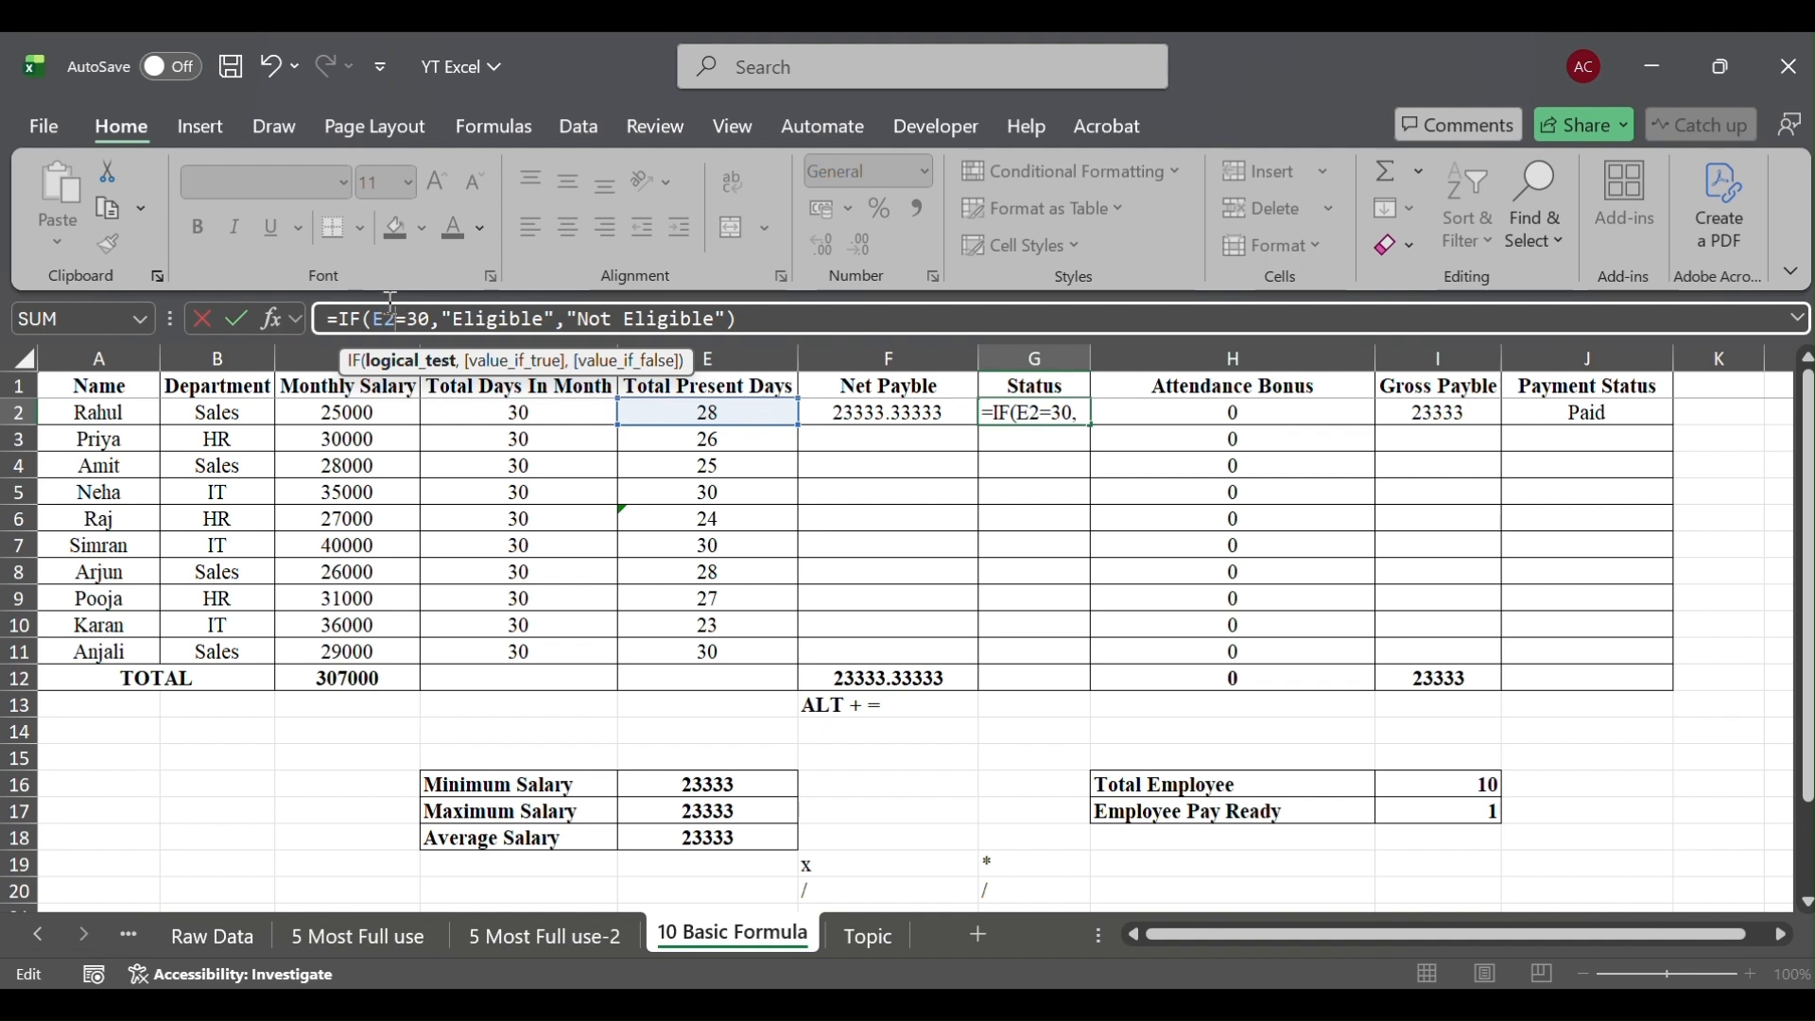
# Examine the value-if-true and value-if-false arguments of the IF formula in G2, and close the formula without changing it
pyautogui.click(518, 317)
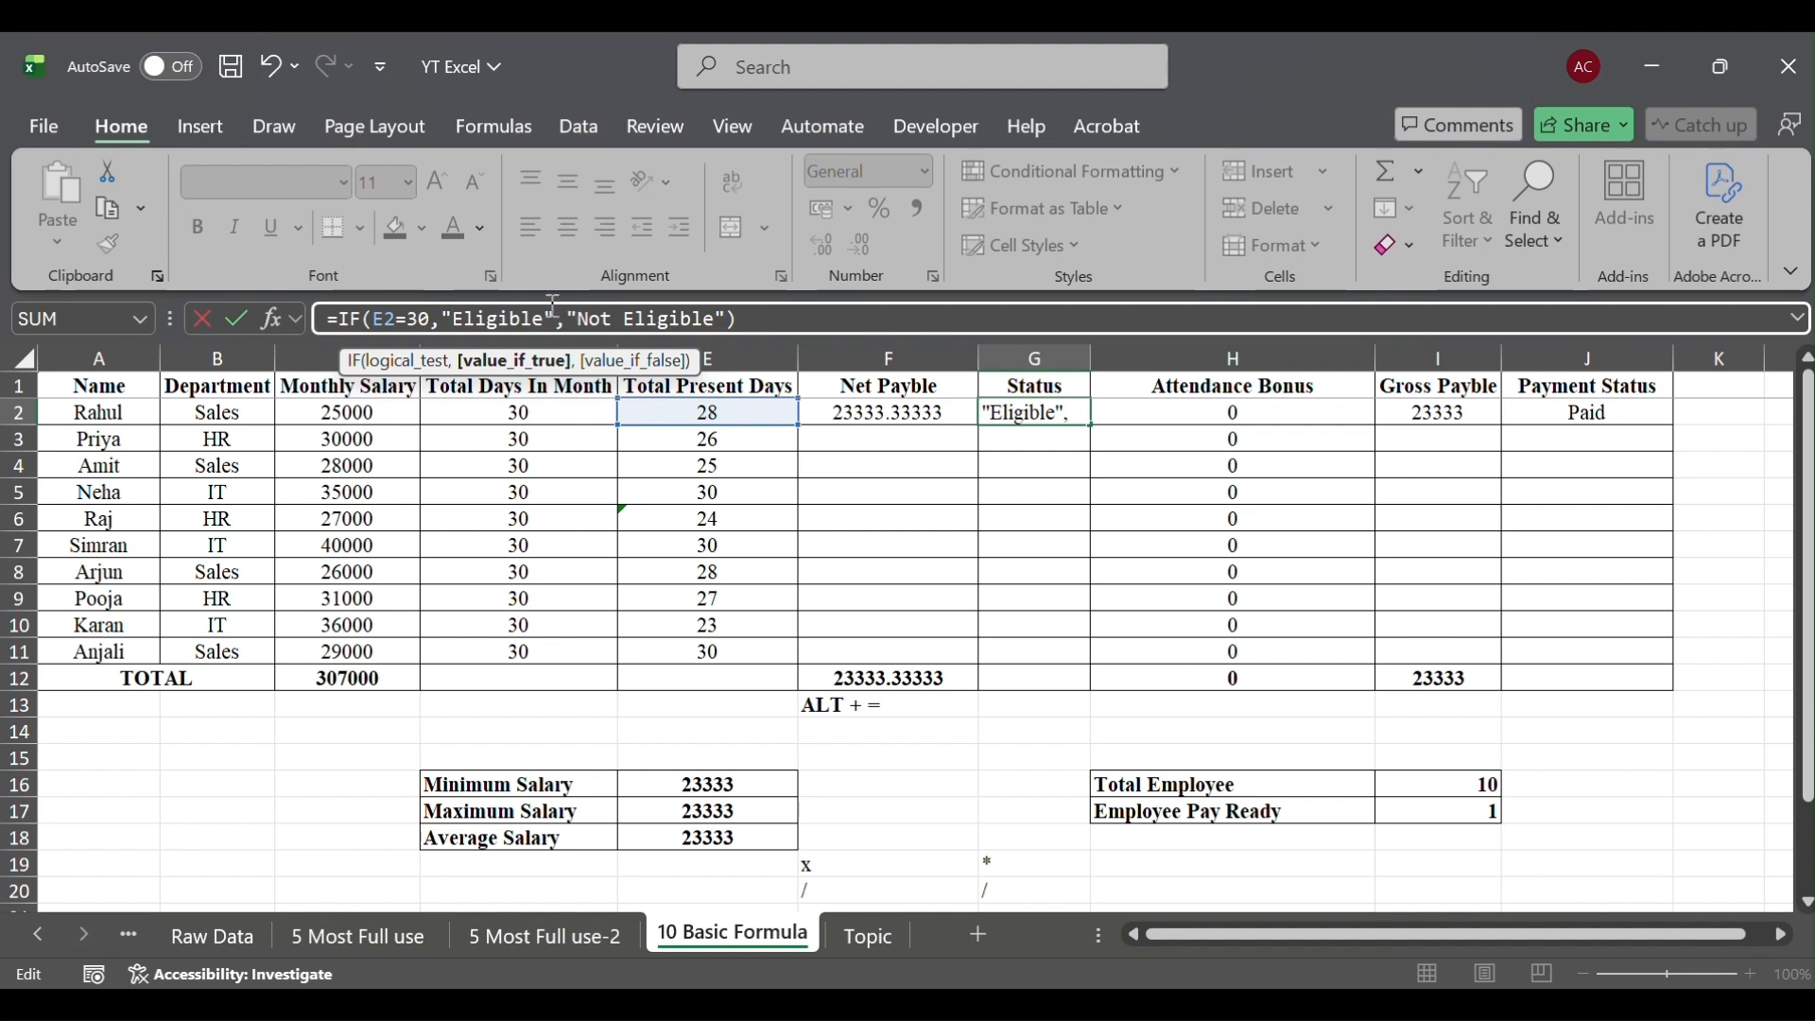
pyautogui.click(445, 319)
pyautogui.click(612, 318)
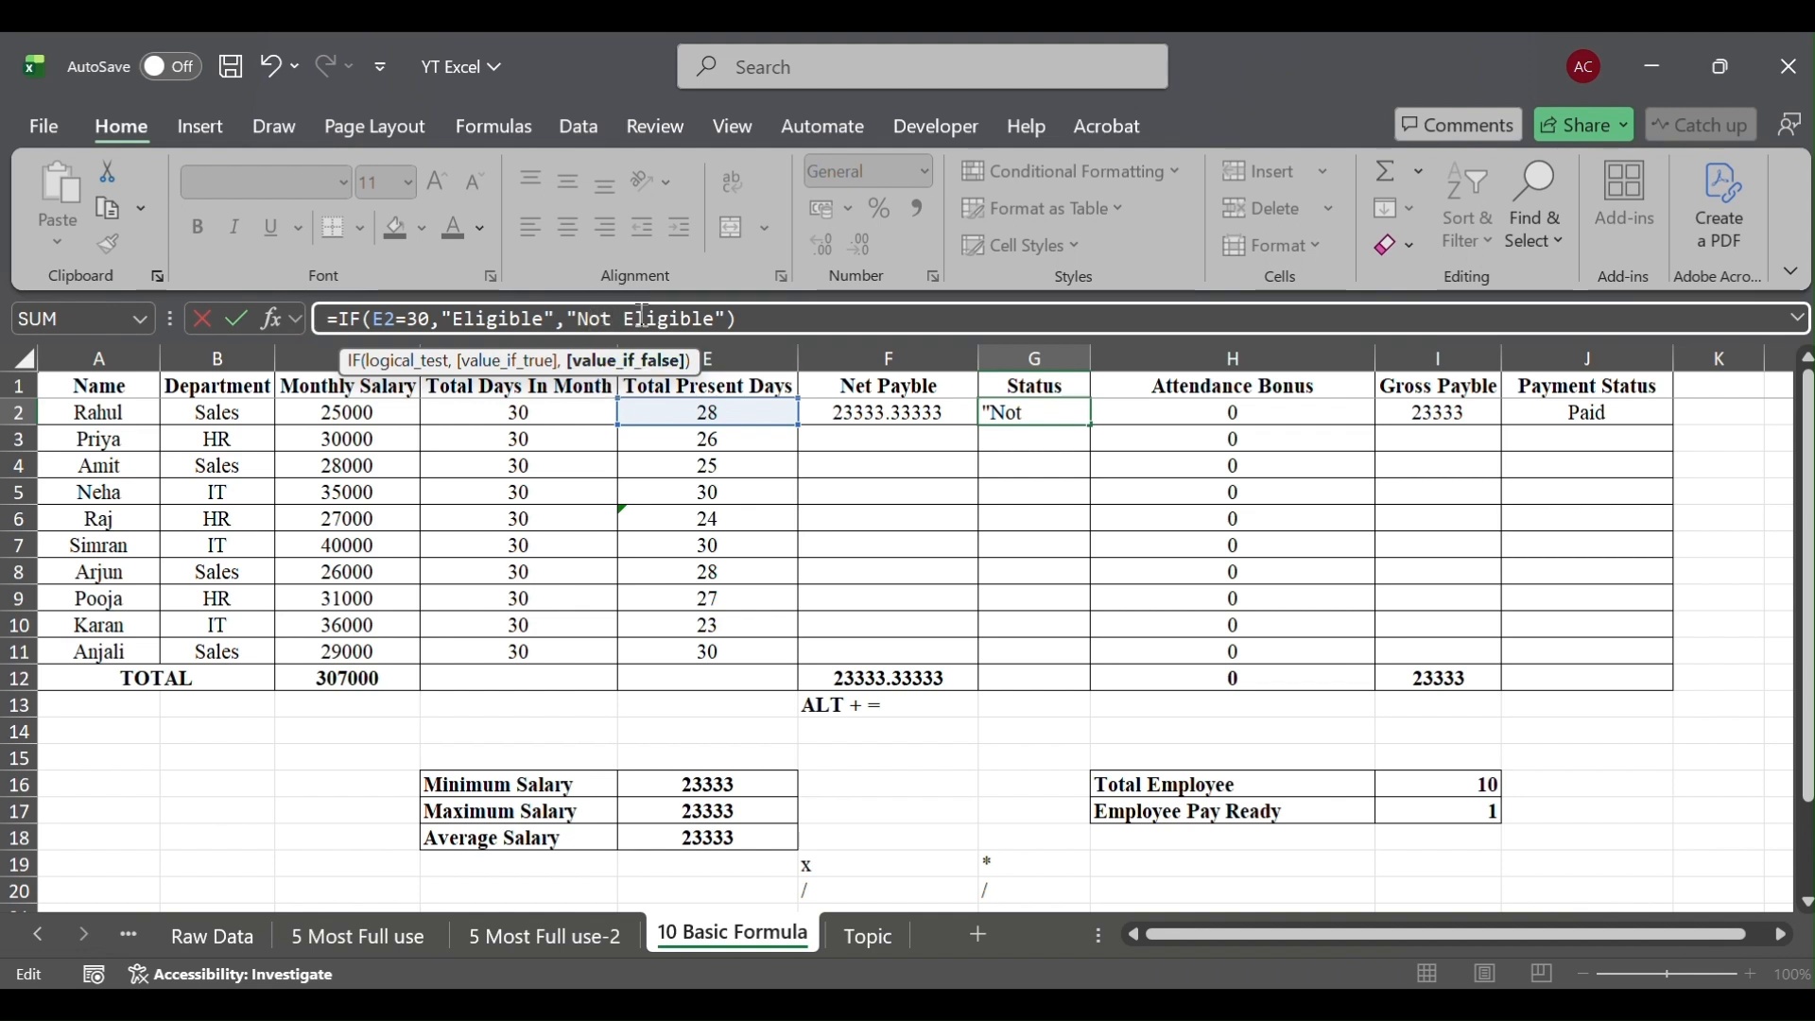
pyautogui.click(721, 318)
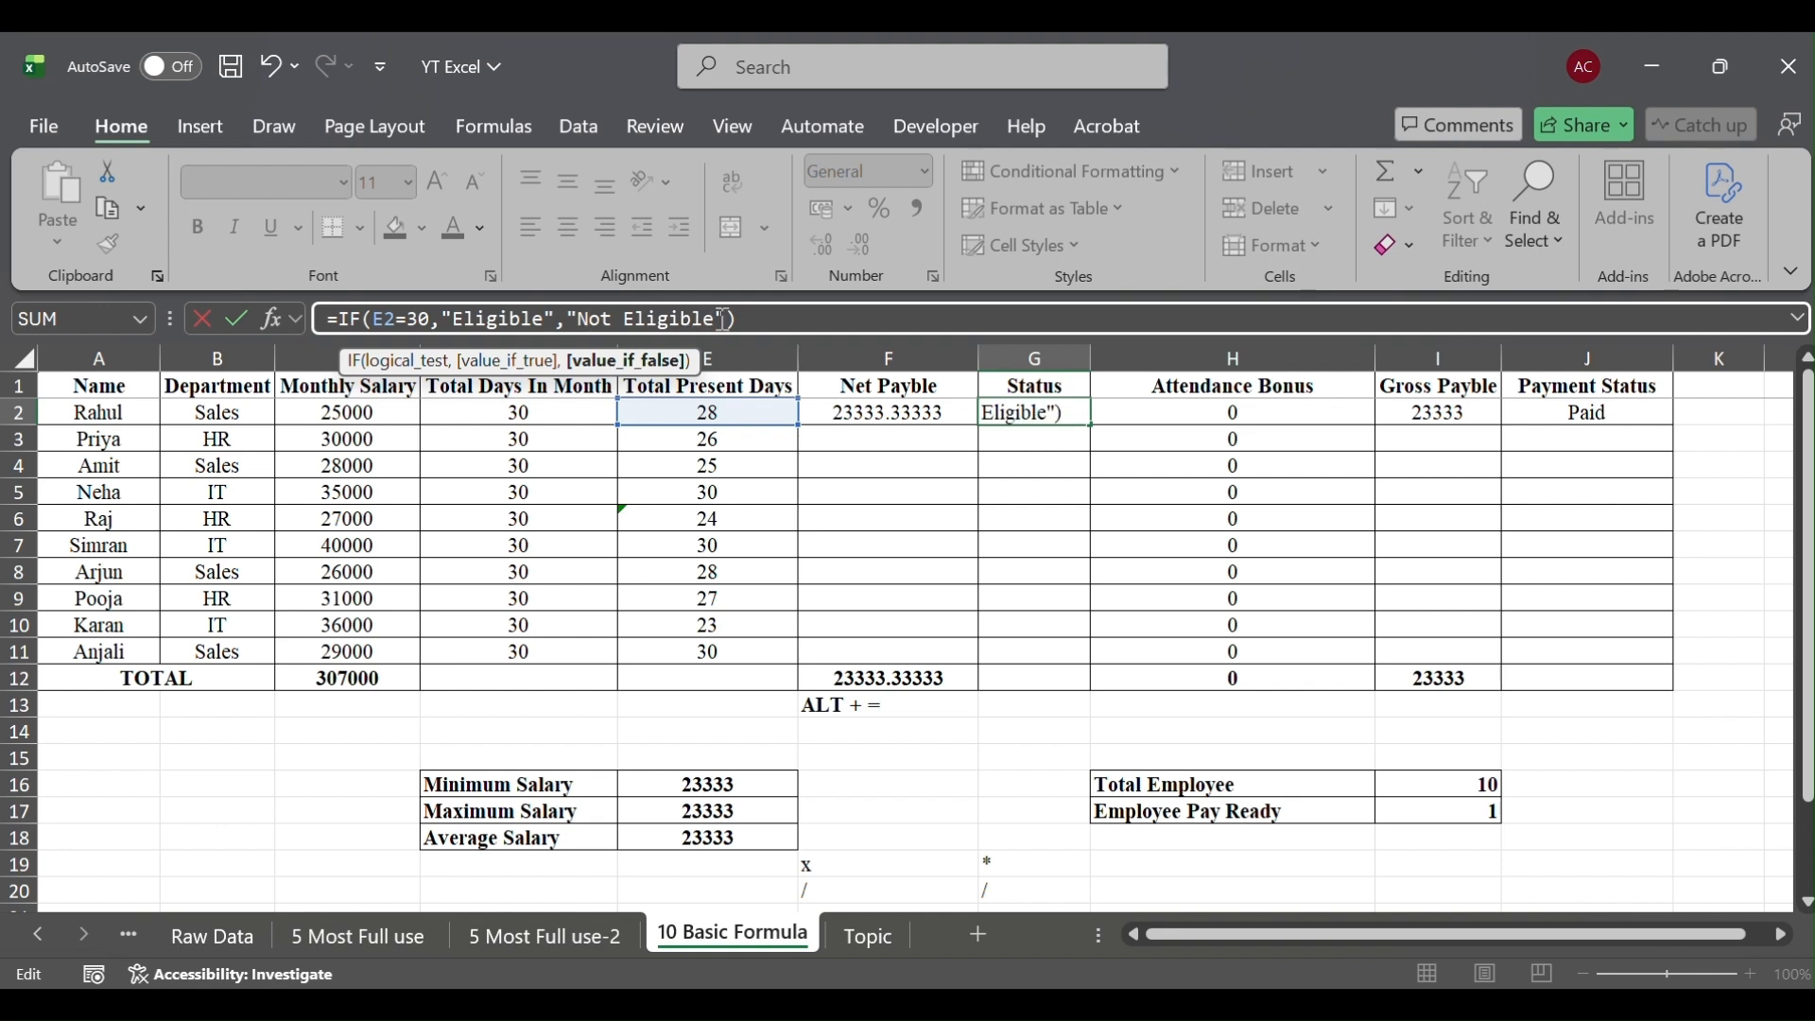
pyautogui.press('Return')
pyautogui.press('Up')
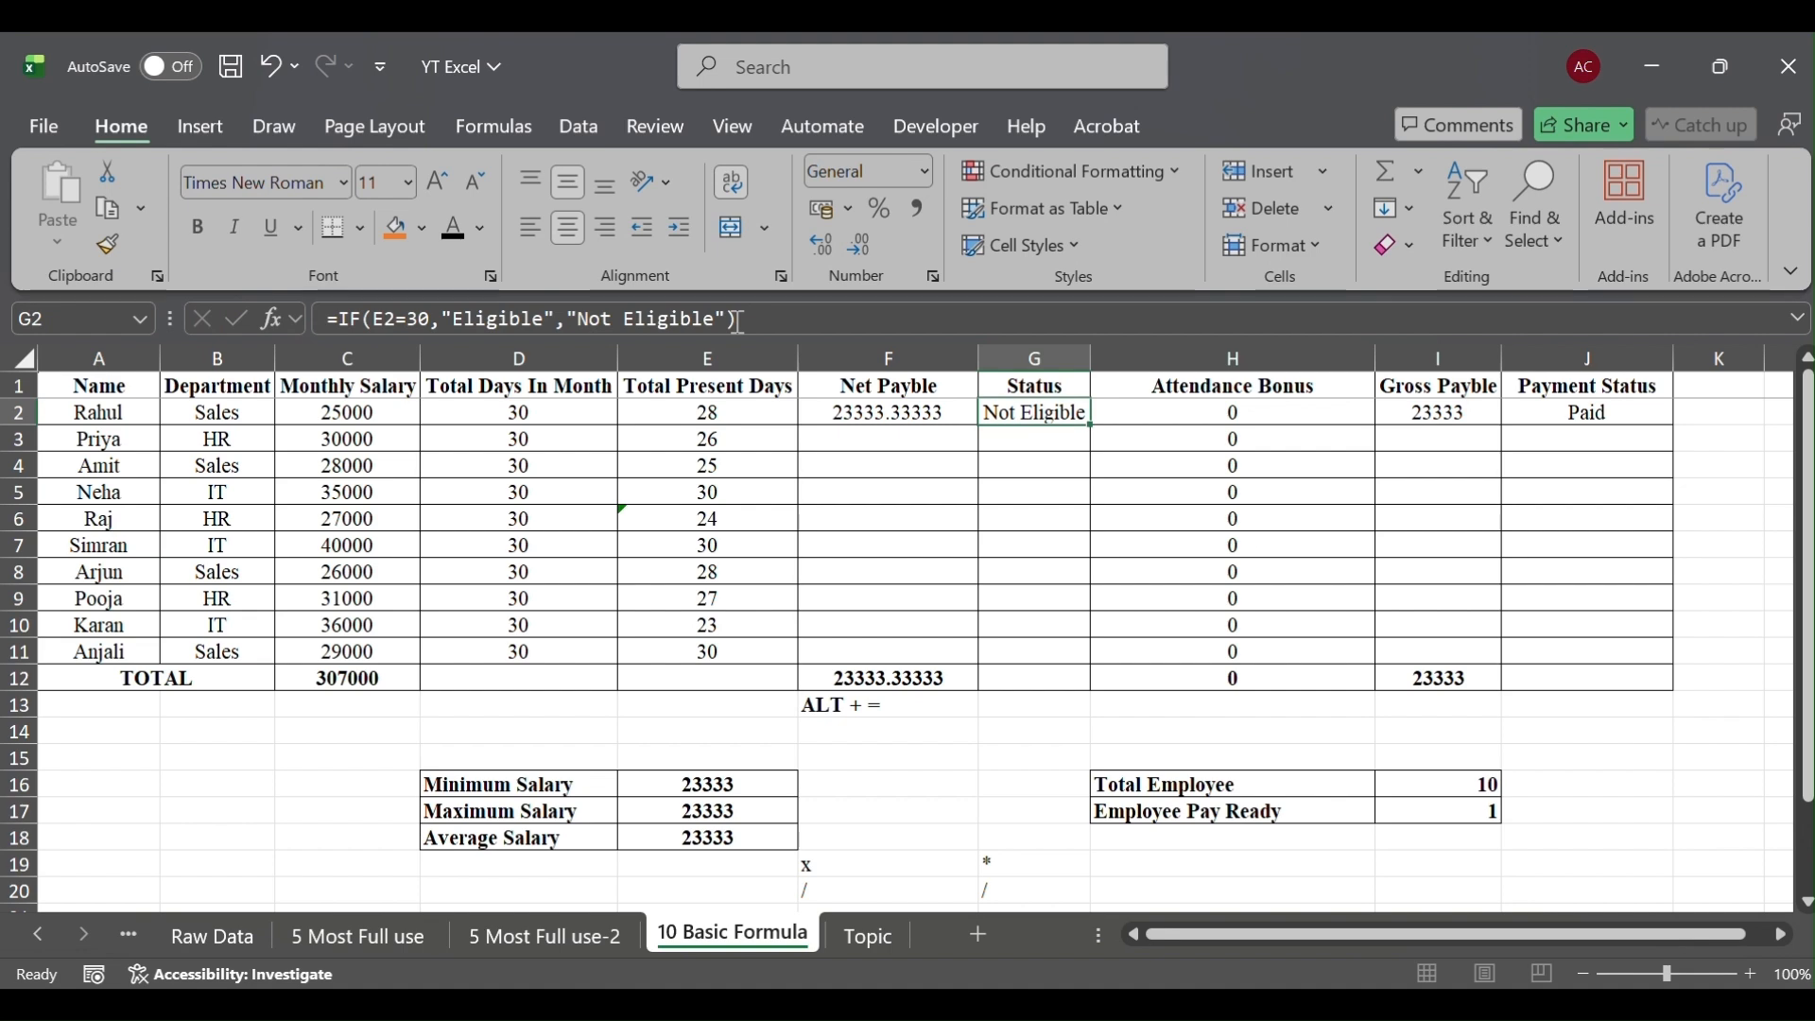
# Copy the Status IF formula from G2 into the cells G3 to G11
pyautogui.hotkey('ctrl', 'c')
pyautogui.press('Down')
pyautogui.hotkey('shift', 'Down')
pyautogui.hotkey('shift', 'Down')
pyautogui.hotkey('shift', 'Down')
pyautogui.hotkey('shift', 'Down')
pyautogui.hotkey('shift', 'Down')
pyautogui.hotkey('shift', 'Down')
pyautogui.hotkey('shift', 'Down')
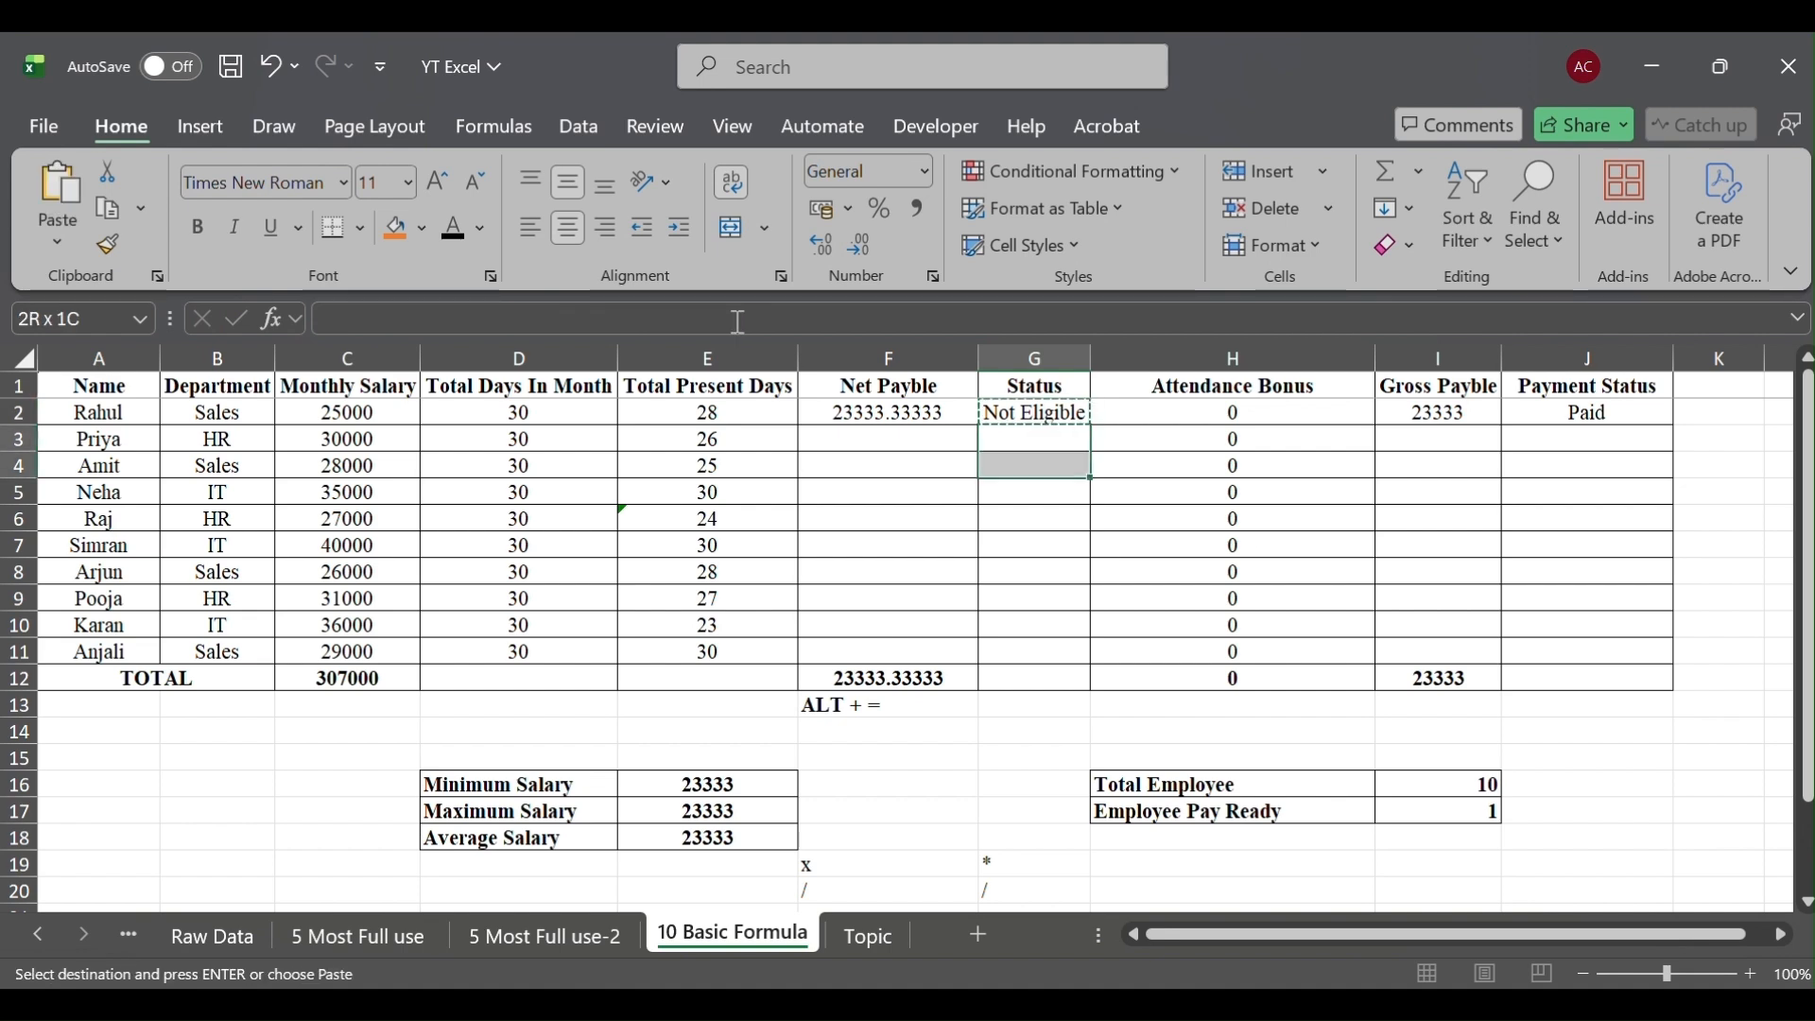
pyautogui.hotkey('shift', 'Down')
pyautogui.hotkey('ctrl', 'v')
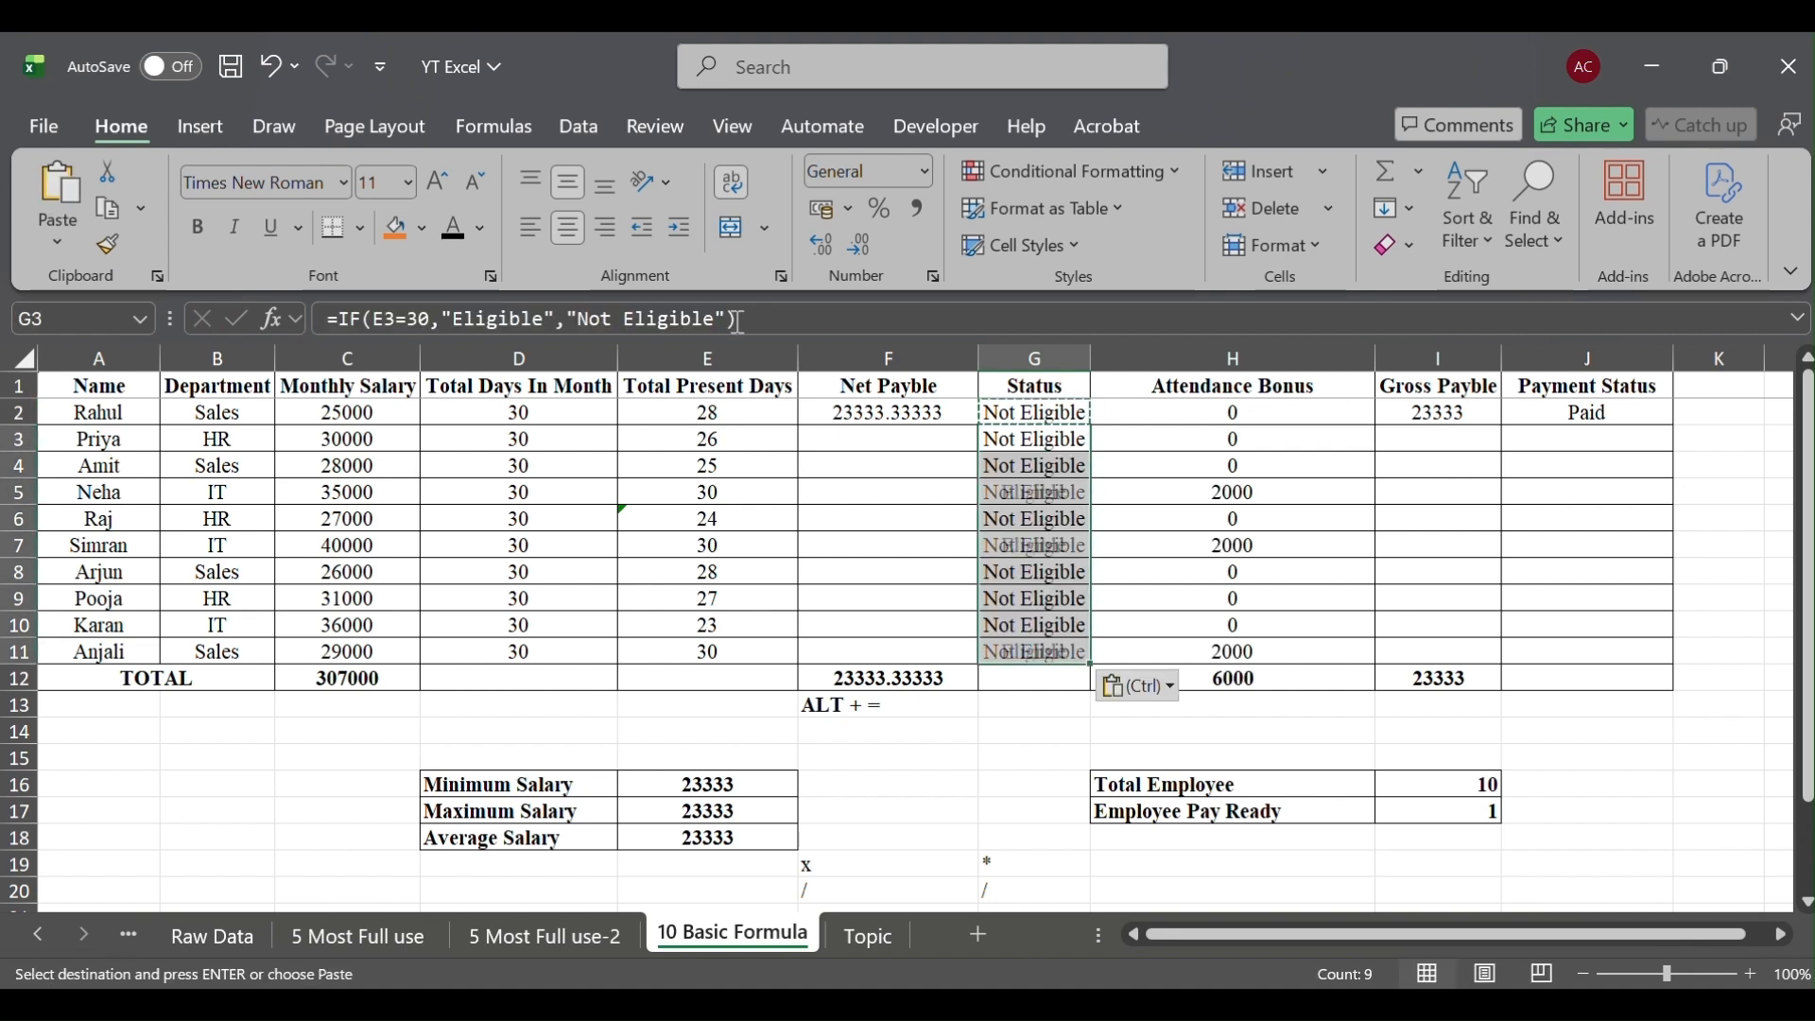
# Check the IF formulas in the Status and Attendance Bonus columns across the upper employee rows
pyautogui.press('ctrl')
pyautogui.press('ctrl')
pyautogui.press('Right')
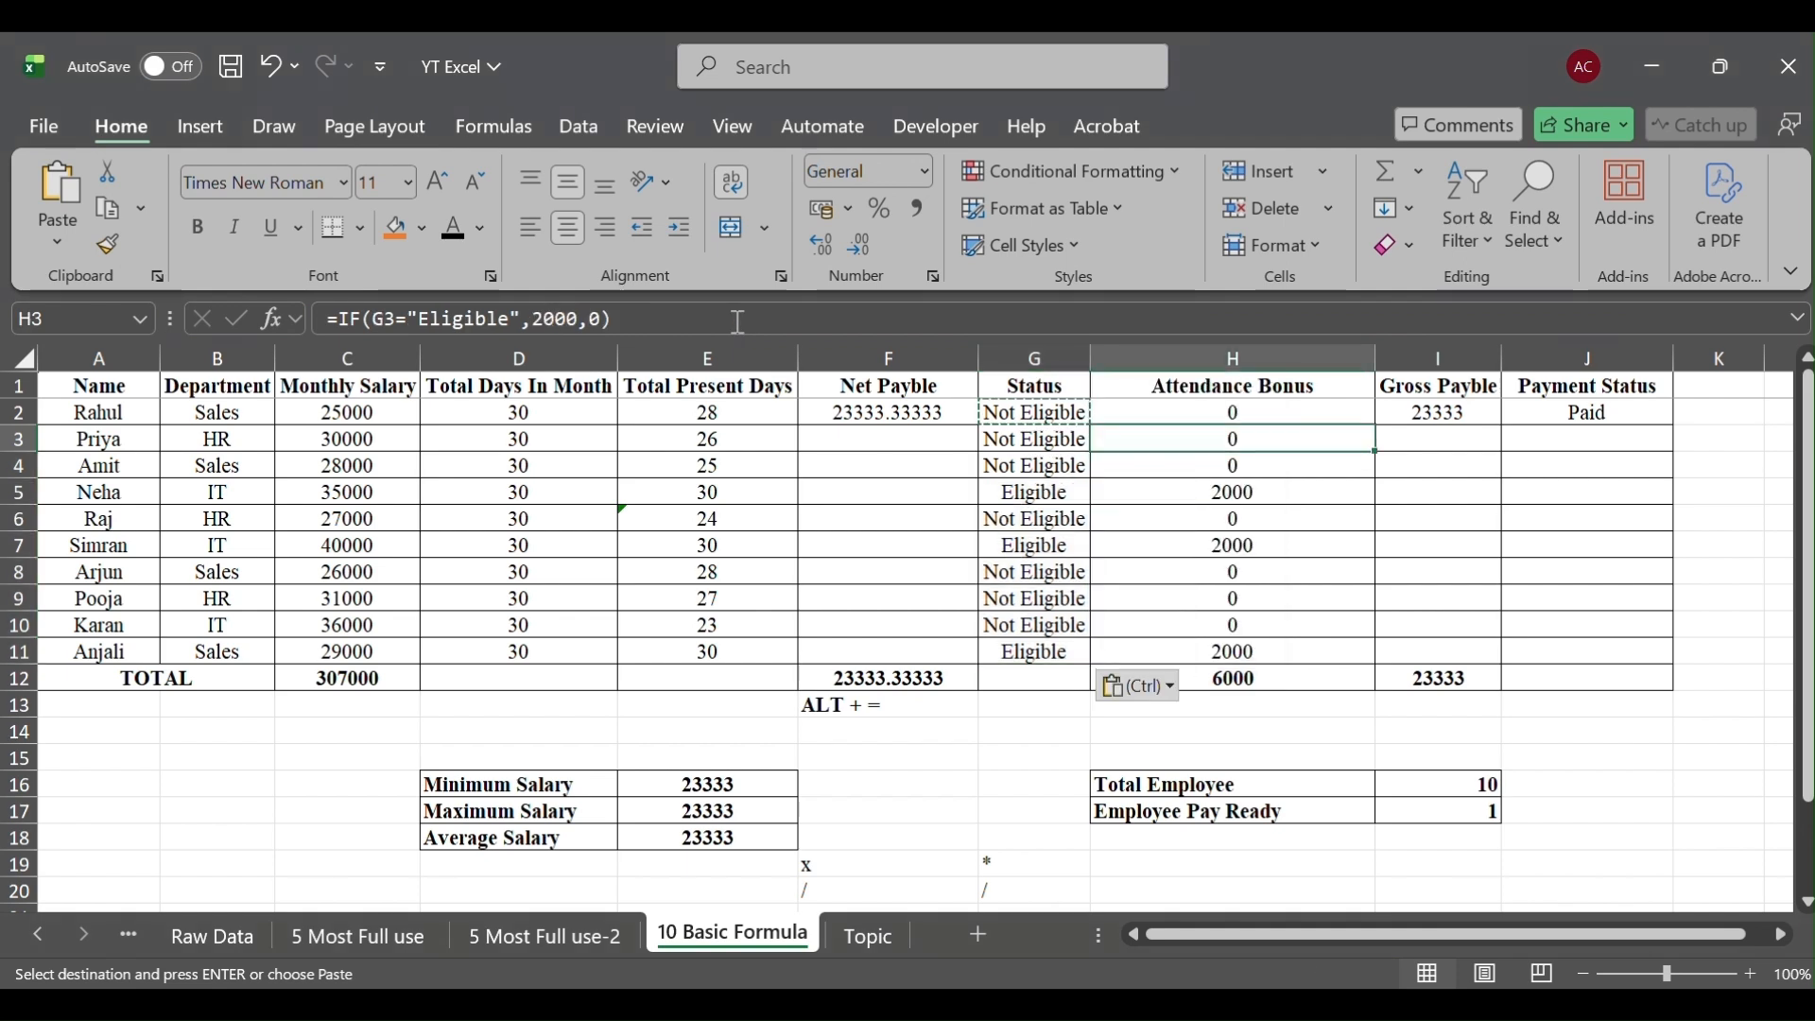
pyautogui.press('Left')
pyautogui.press('Down')
pyautogui.press('Down')
pyautogui.press('Down')
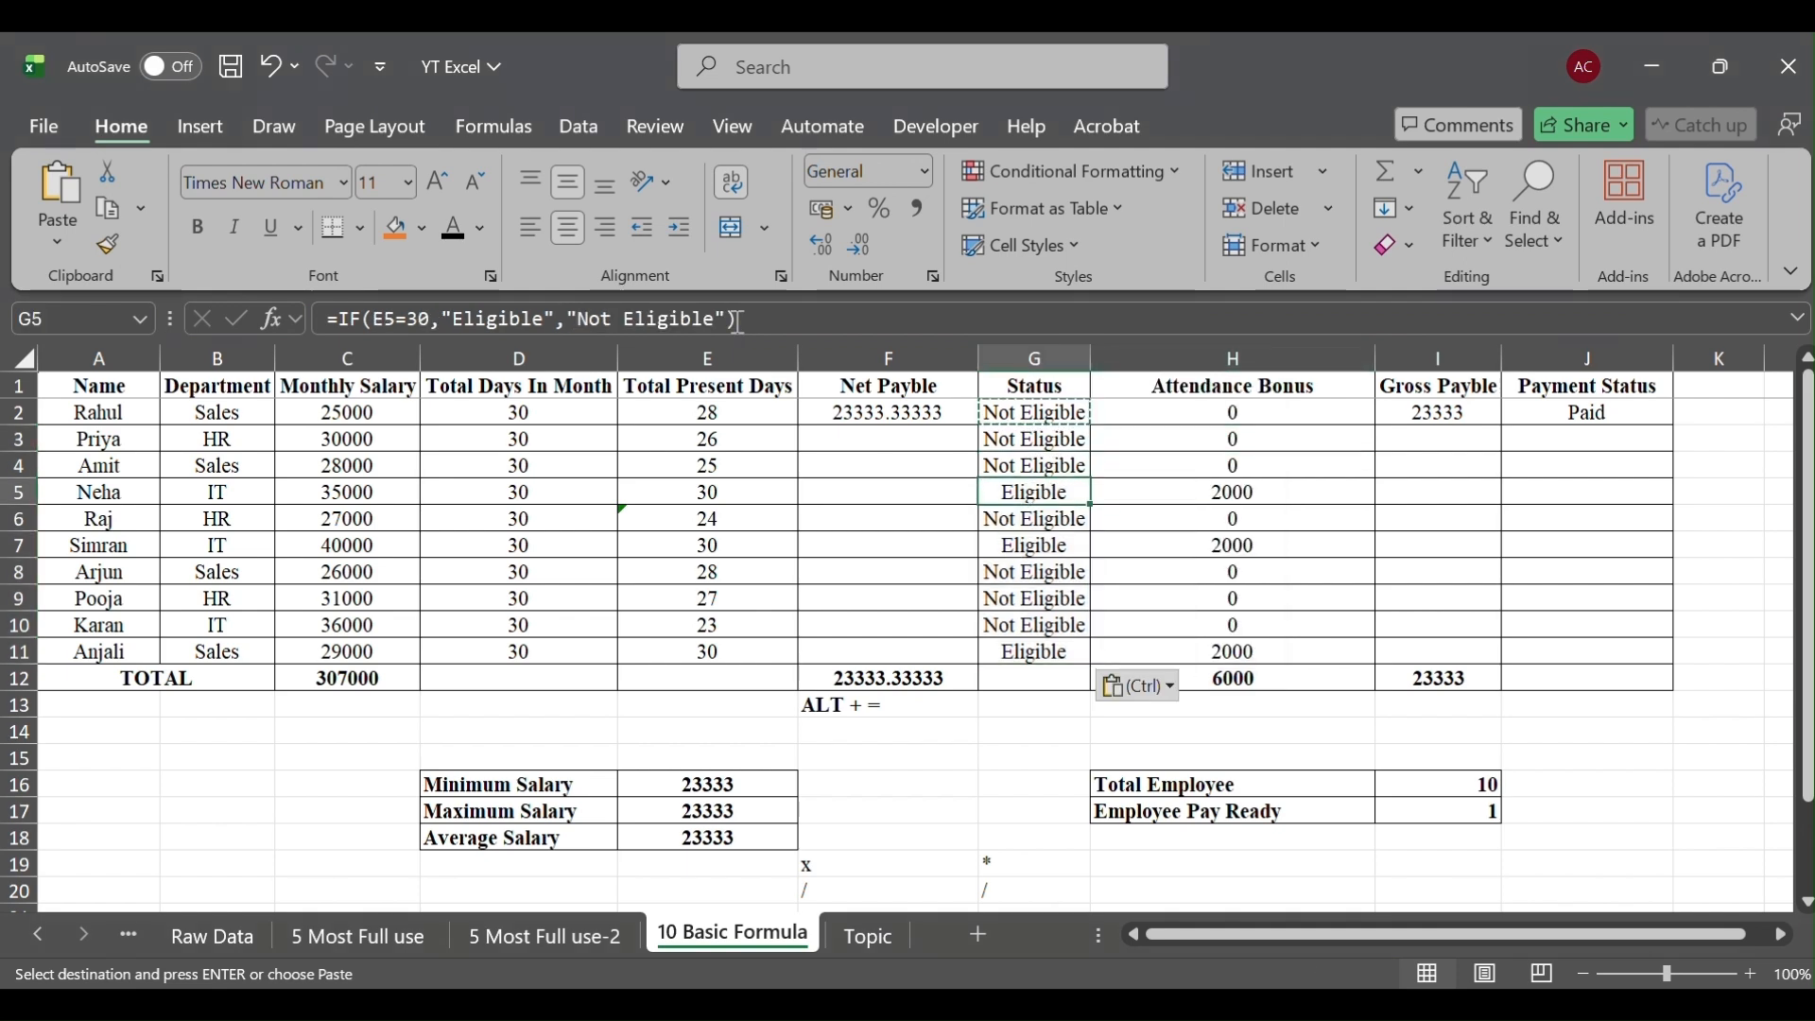
pyautogui.press('Right')
pyautogui.press('Up')
pyautogui.press('Up')
pyautogui.press('Up')
pyautogui.press('Up')
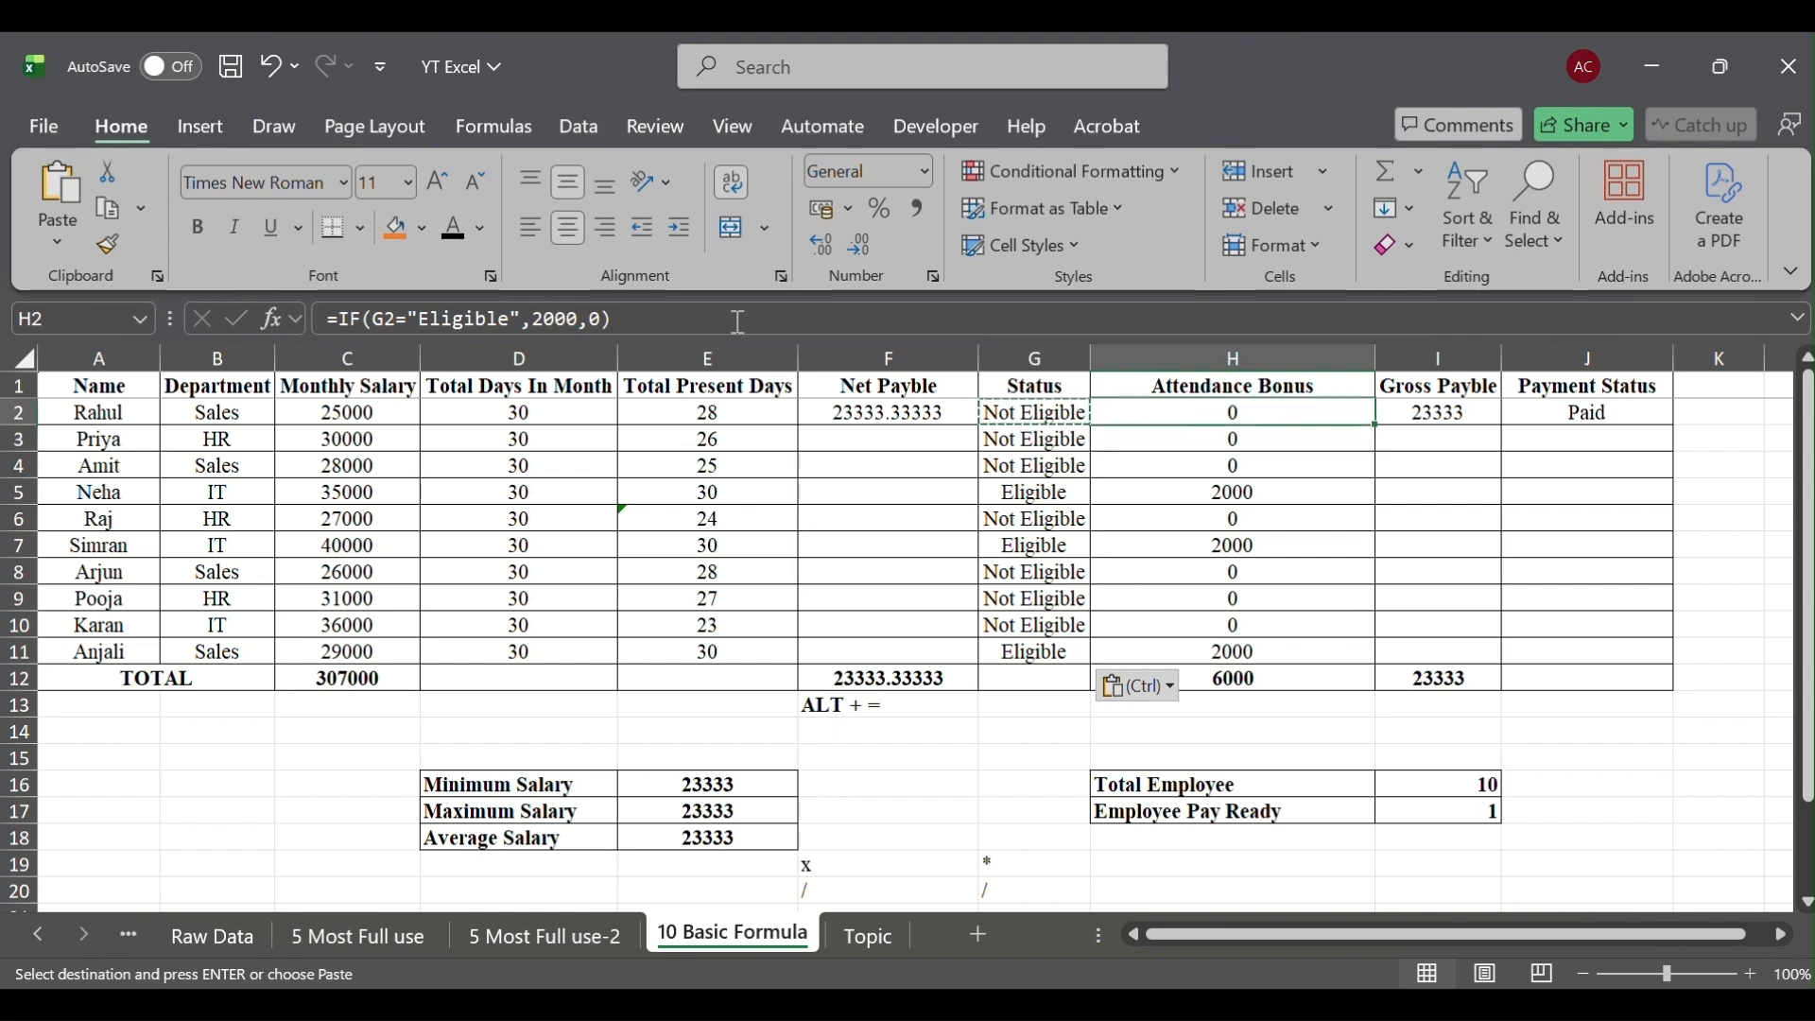
pyautogui.press('Down')
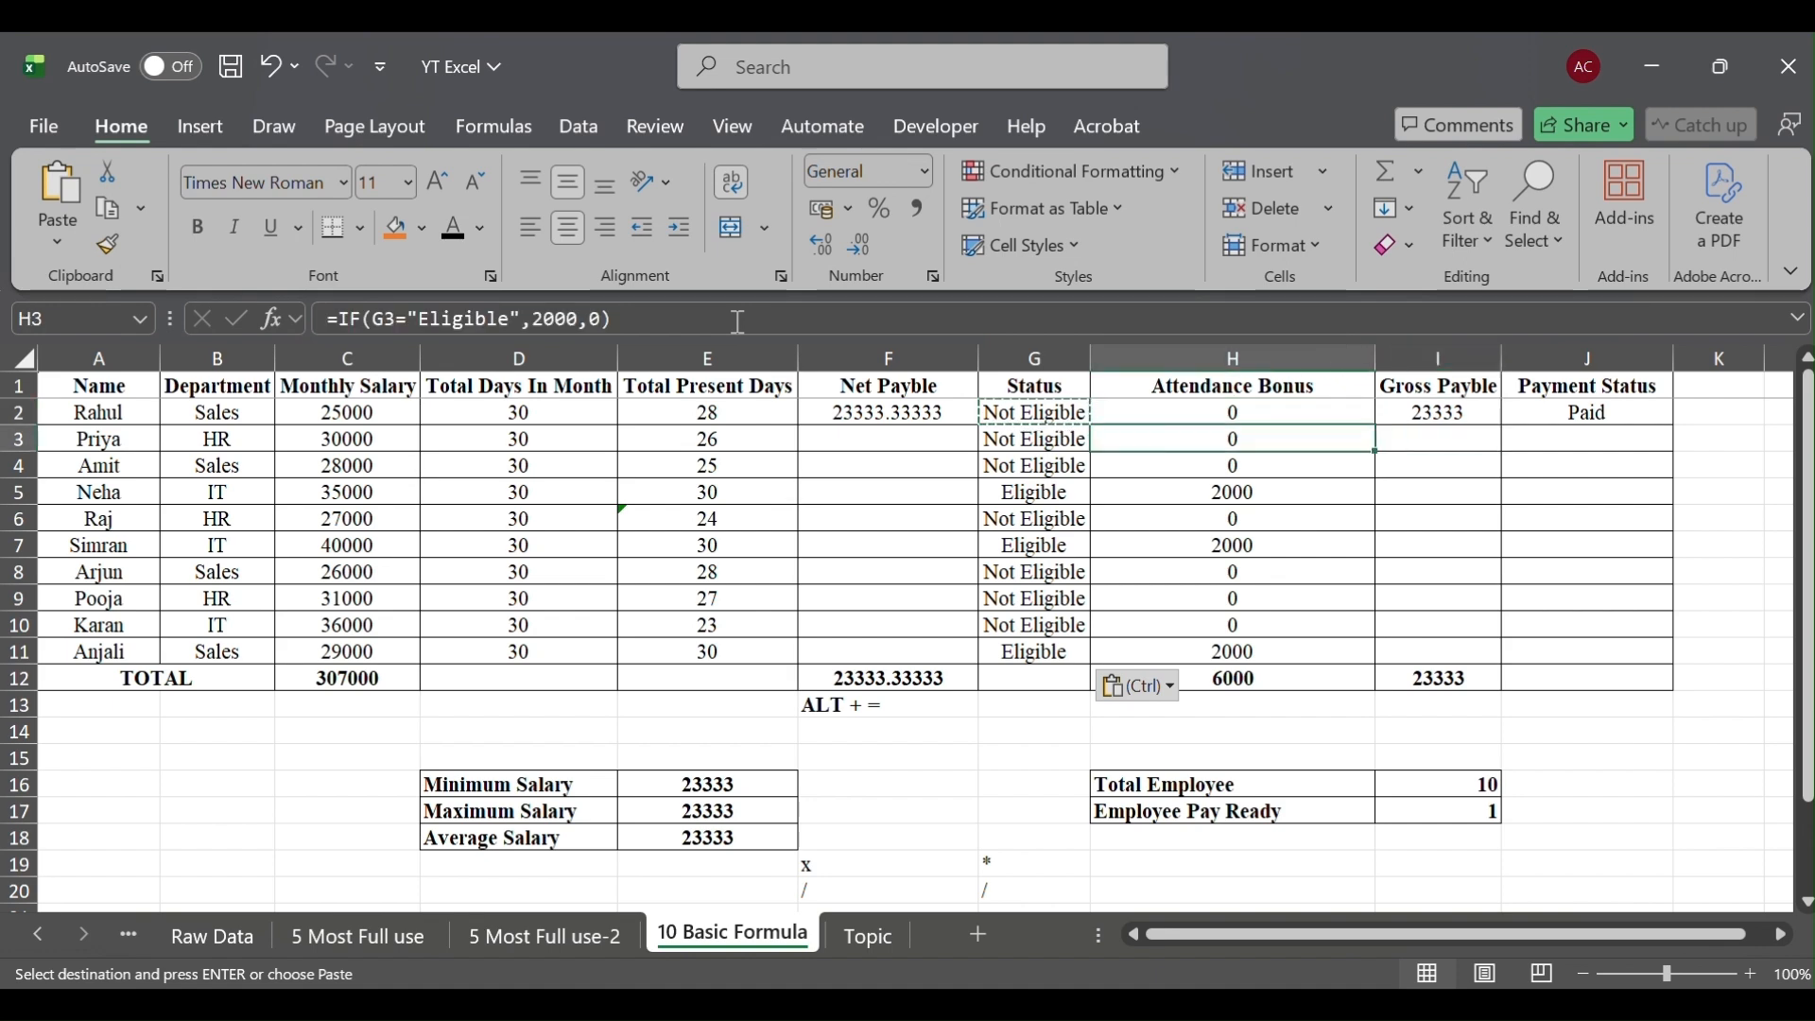
pyautogui.press('Up')
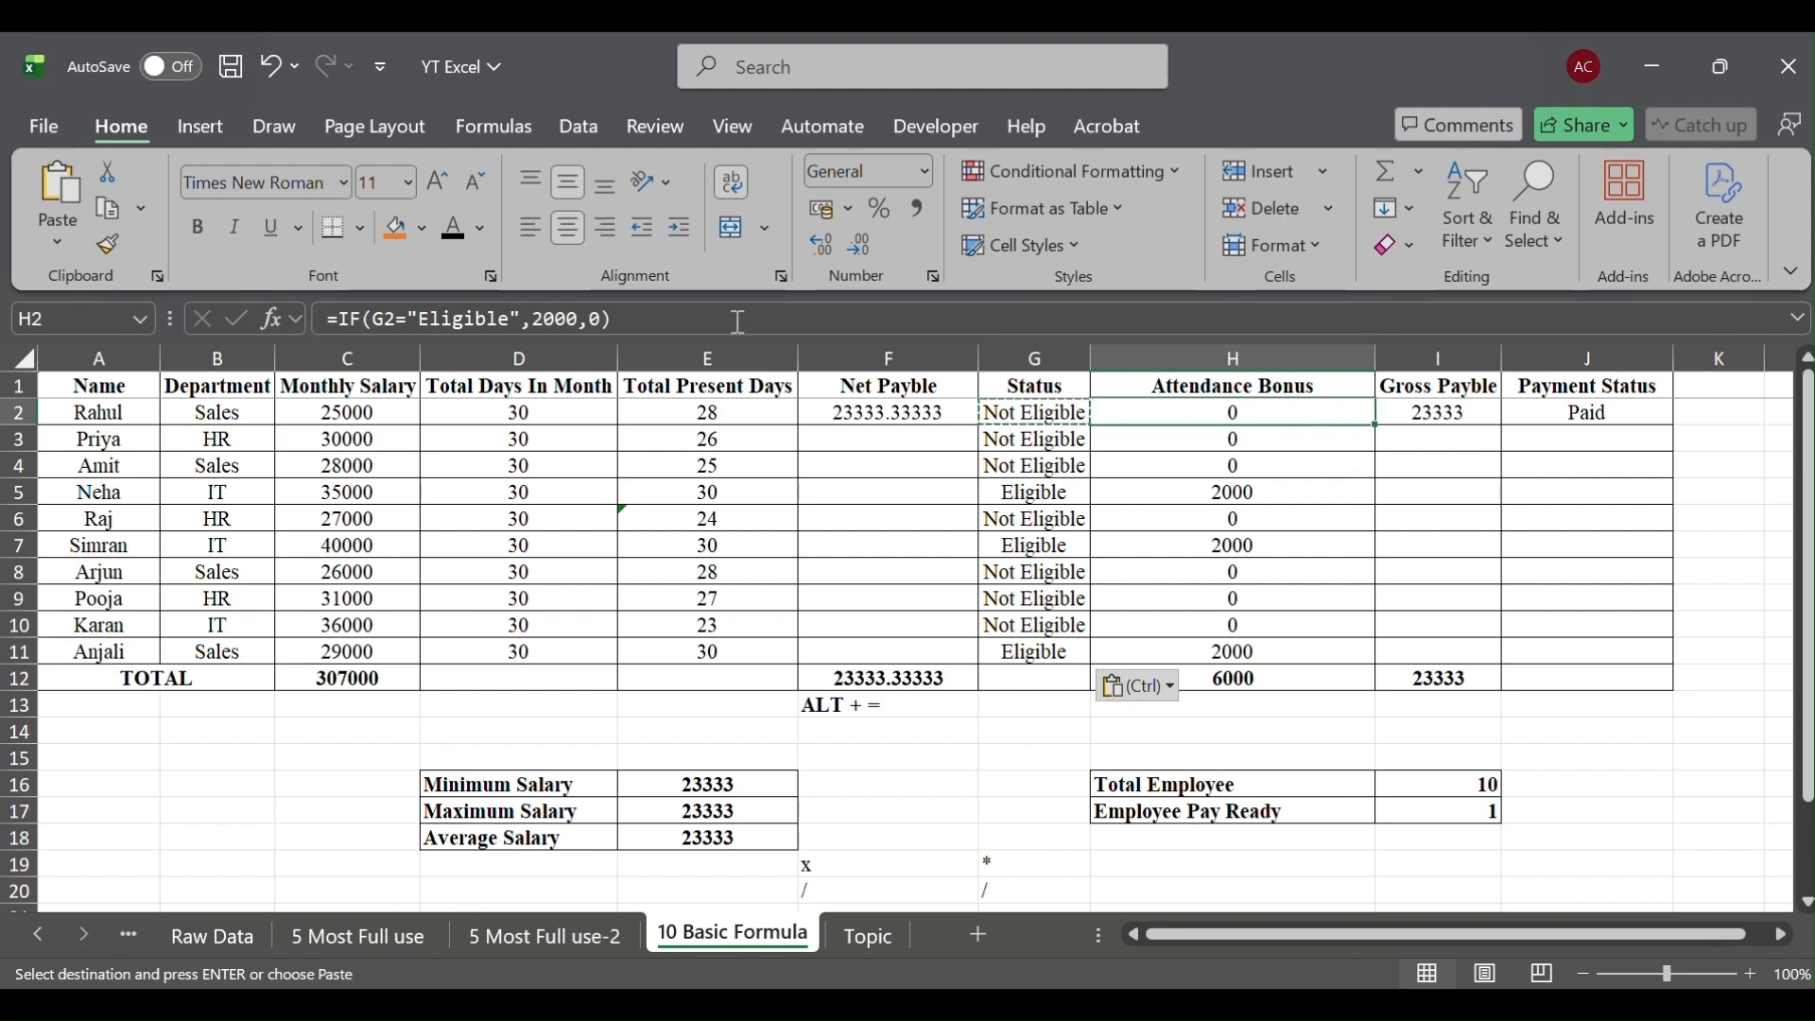
# Examine the logical test and value-if-true arguments of the Attendance Bonus IF formula in H2, and close it without changes
pyautogui.click(401, 321)
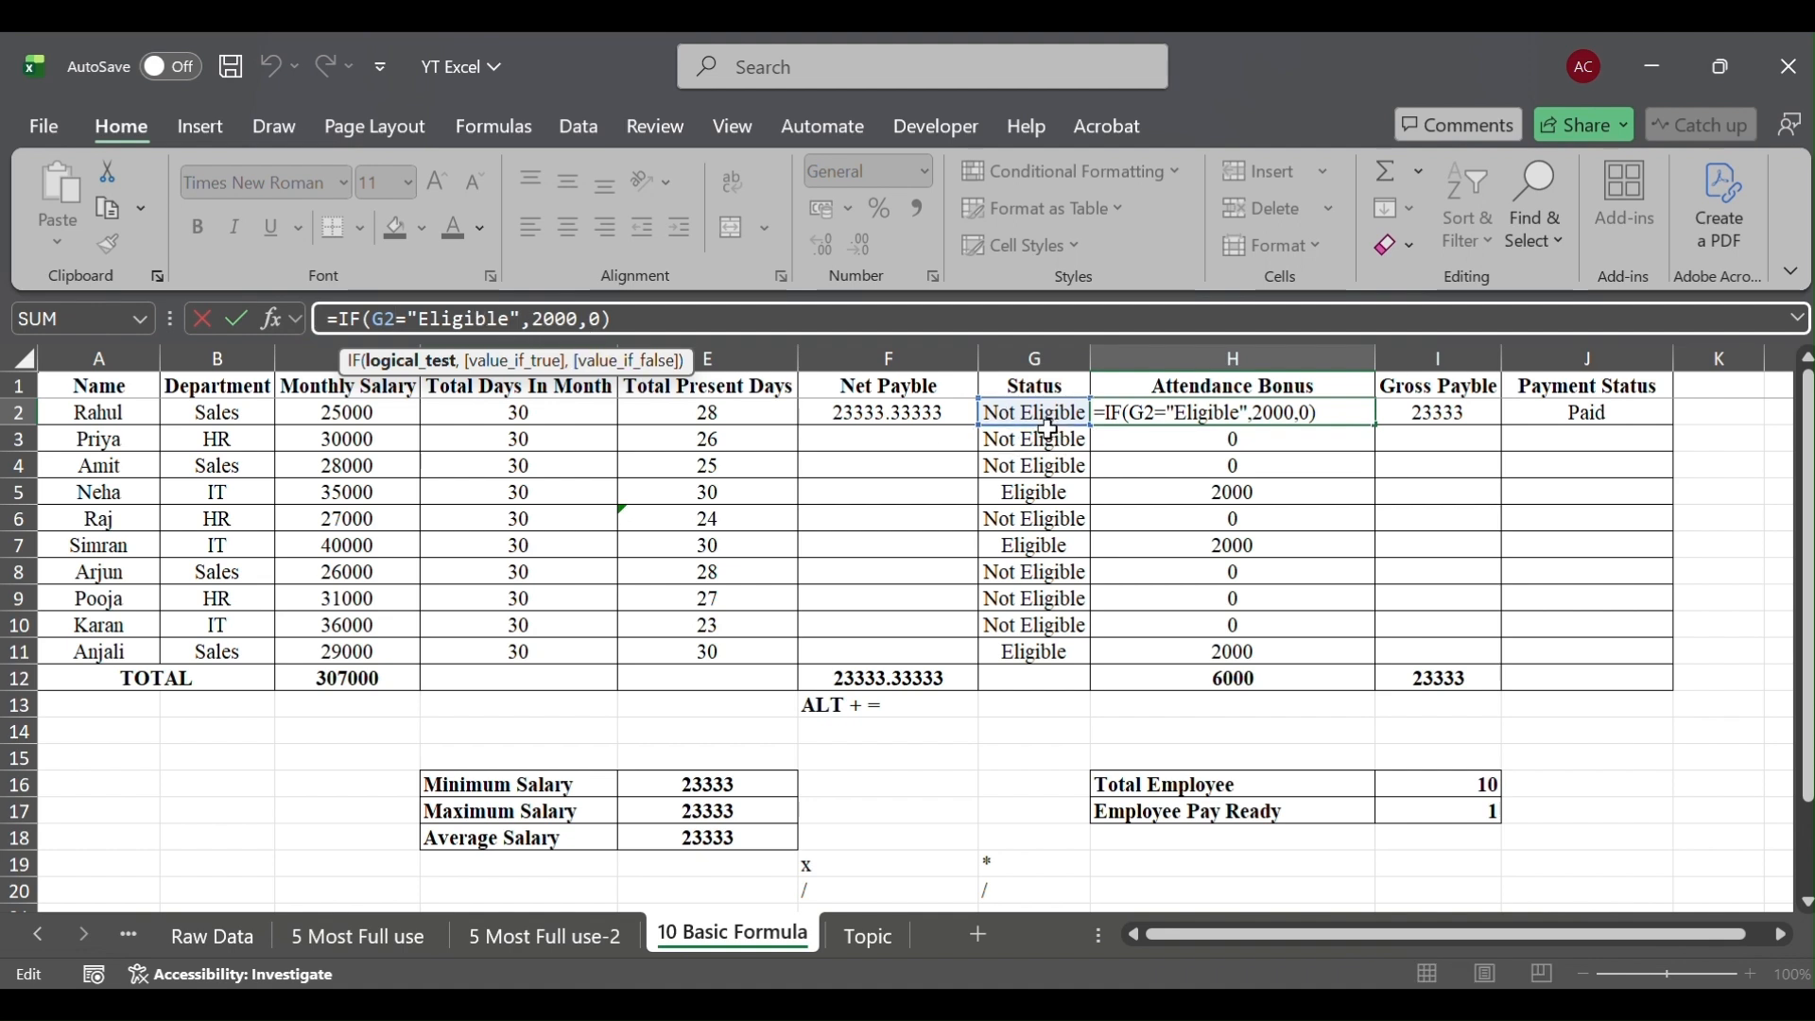
pyautogui.click(567, 320)
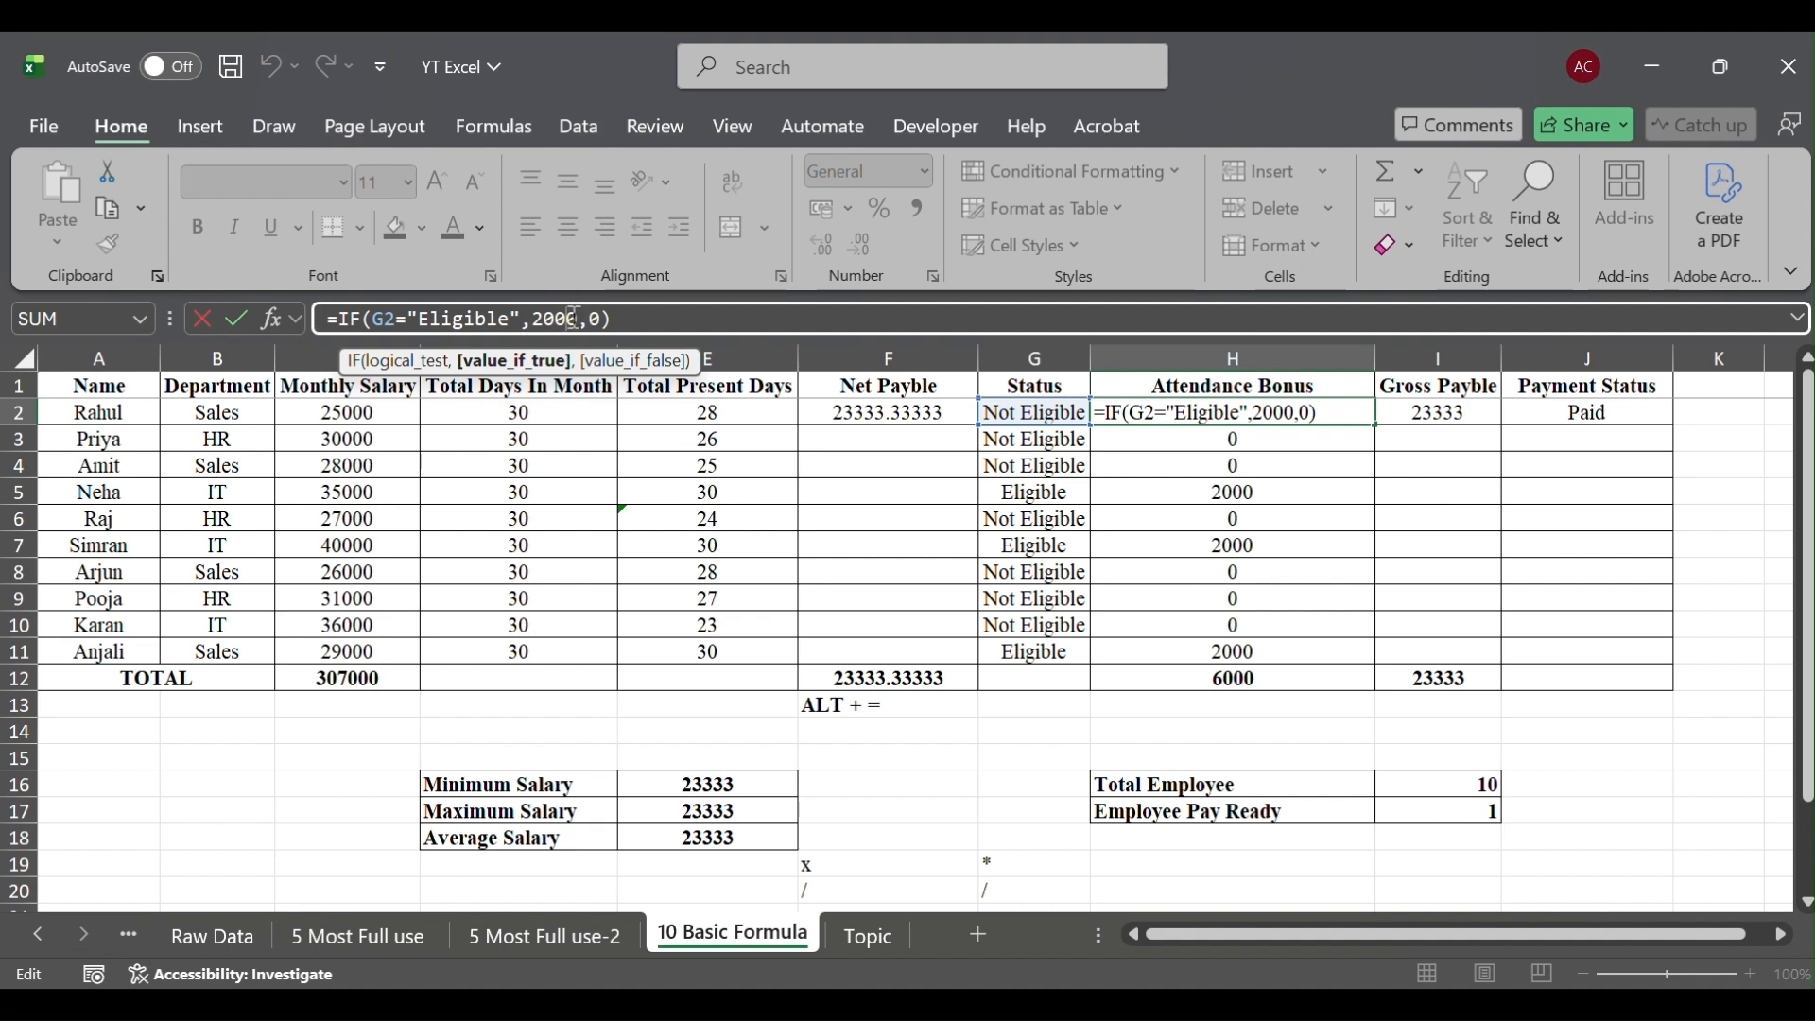
pyautogui.click(450, 317)
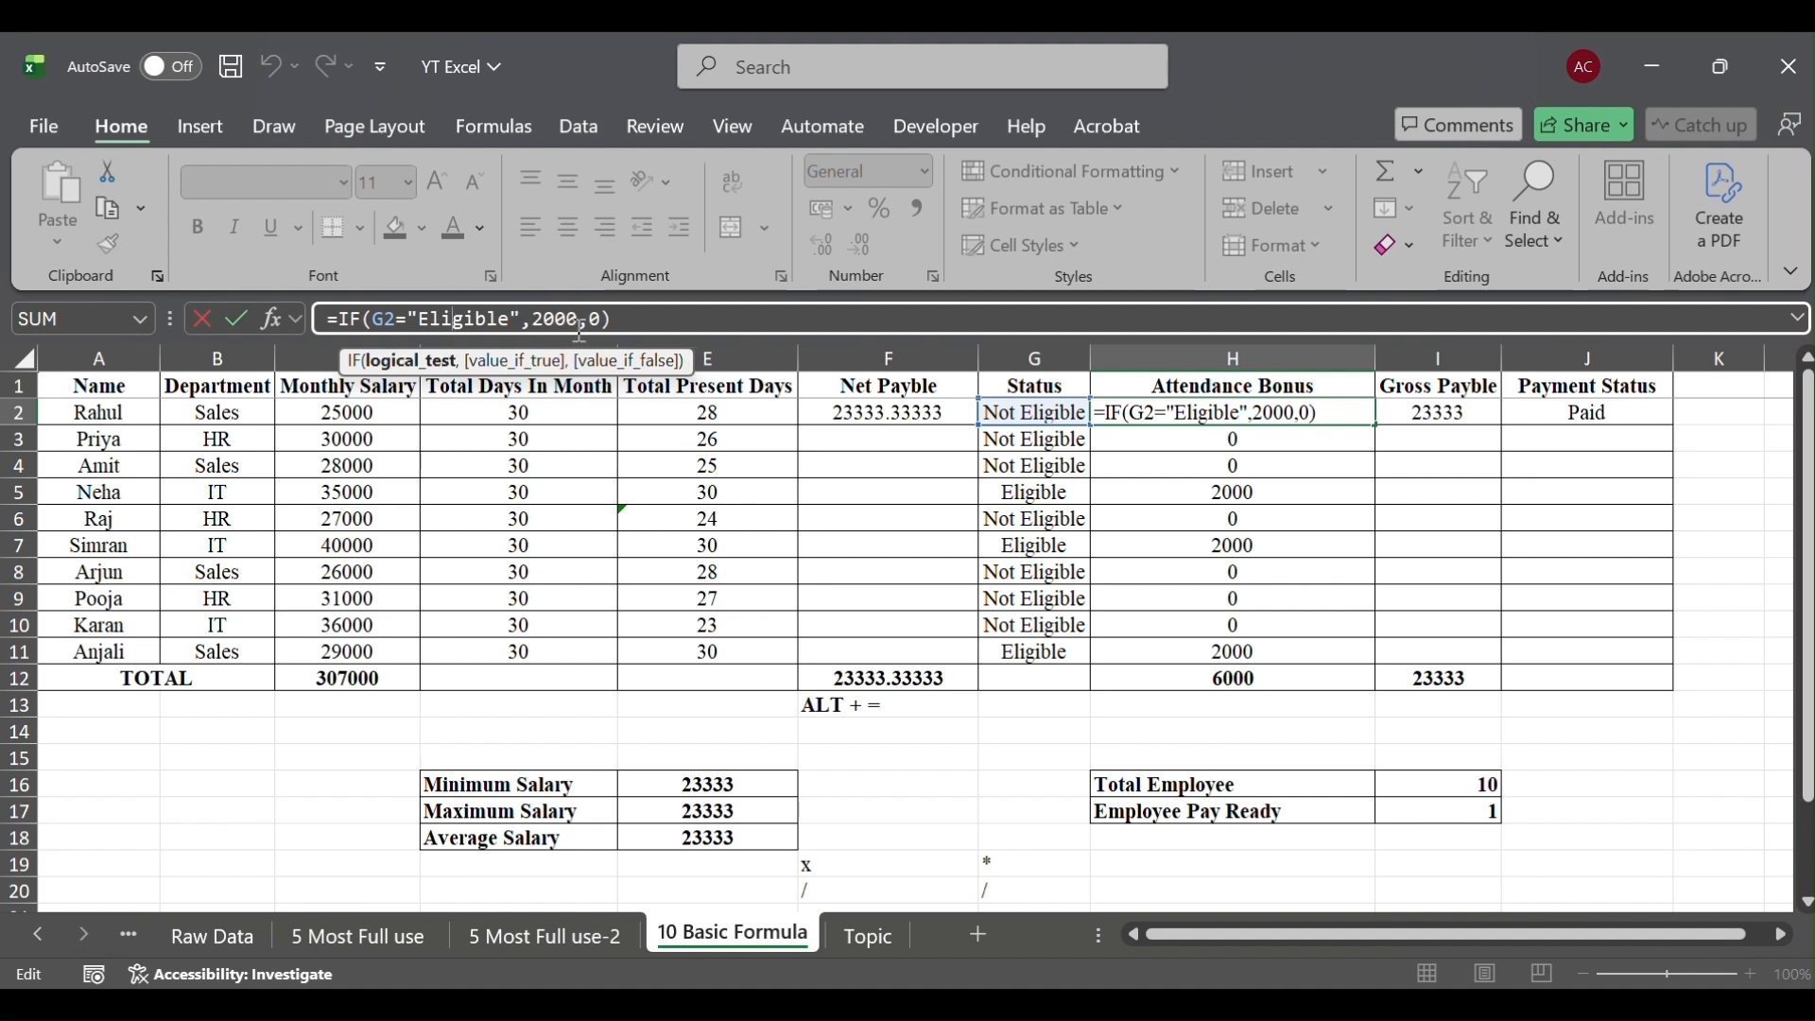
pyautogui.click(567, 319)
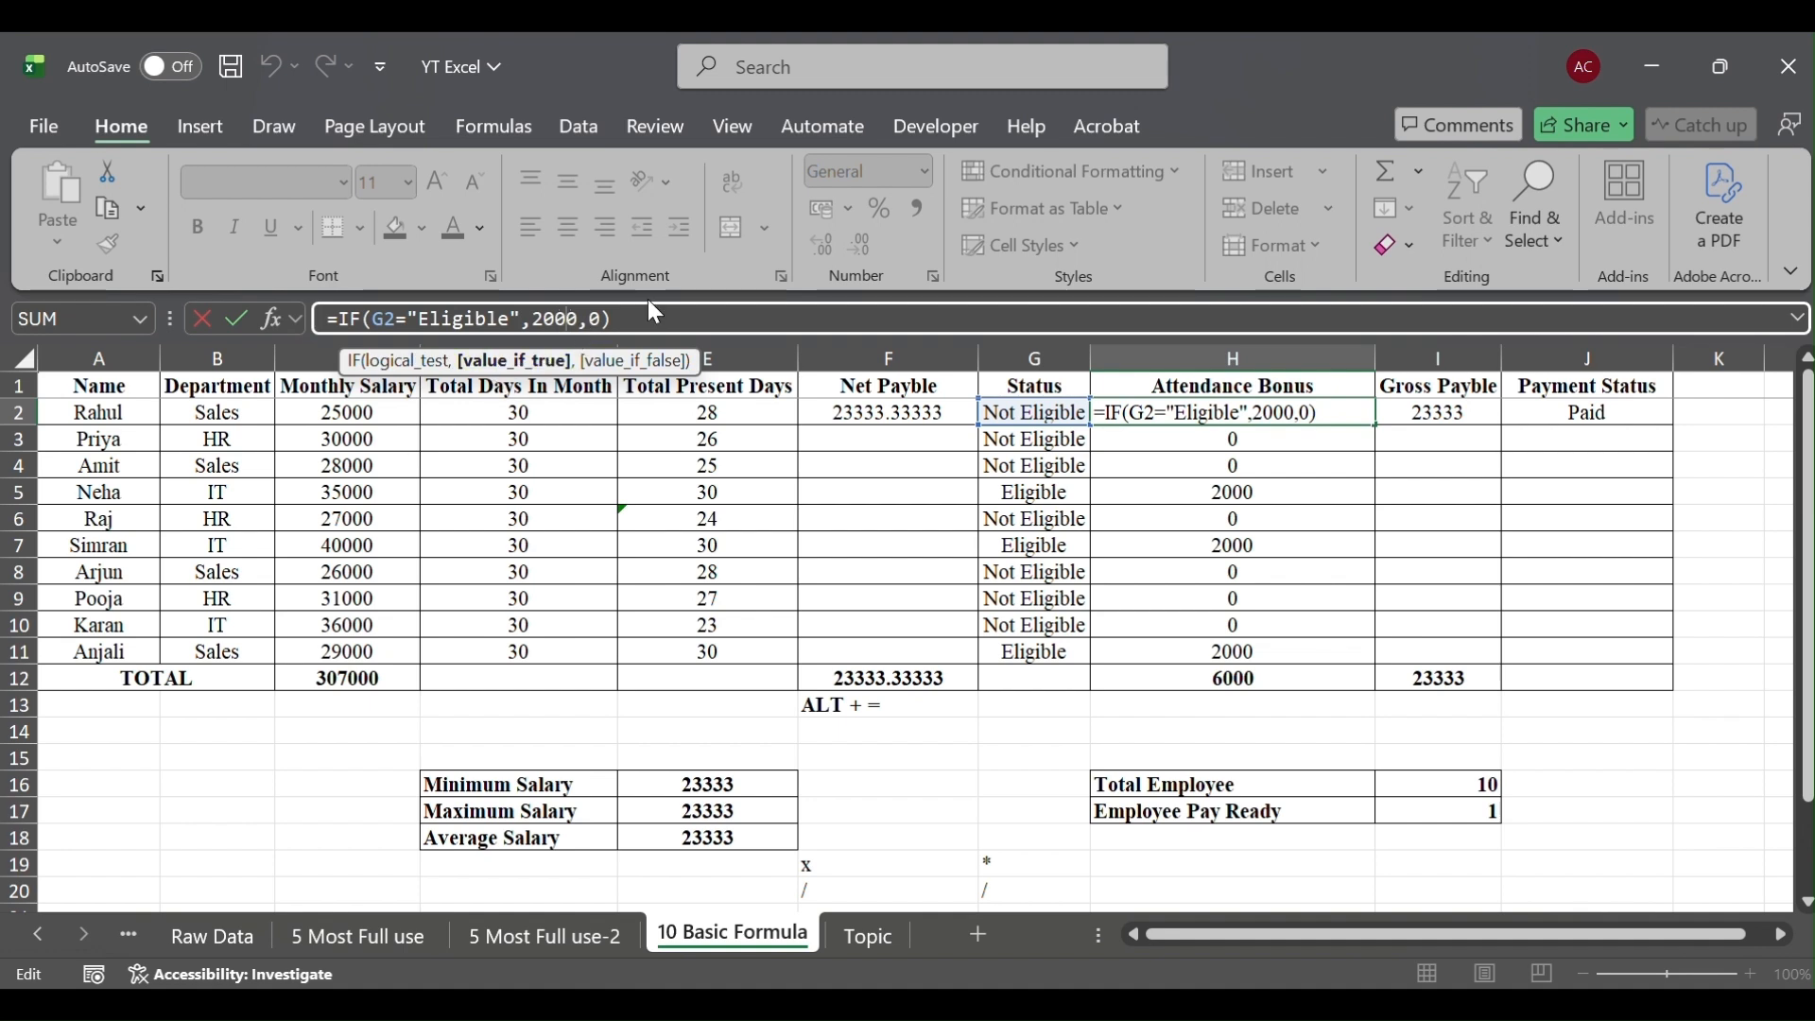
pyautogui.click(1323, 406)
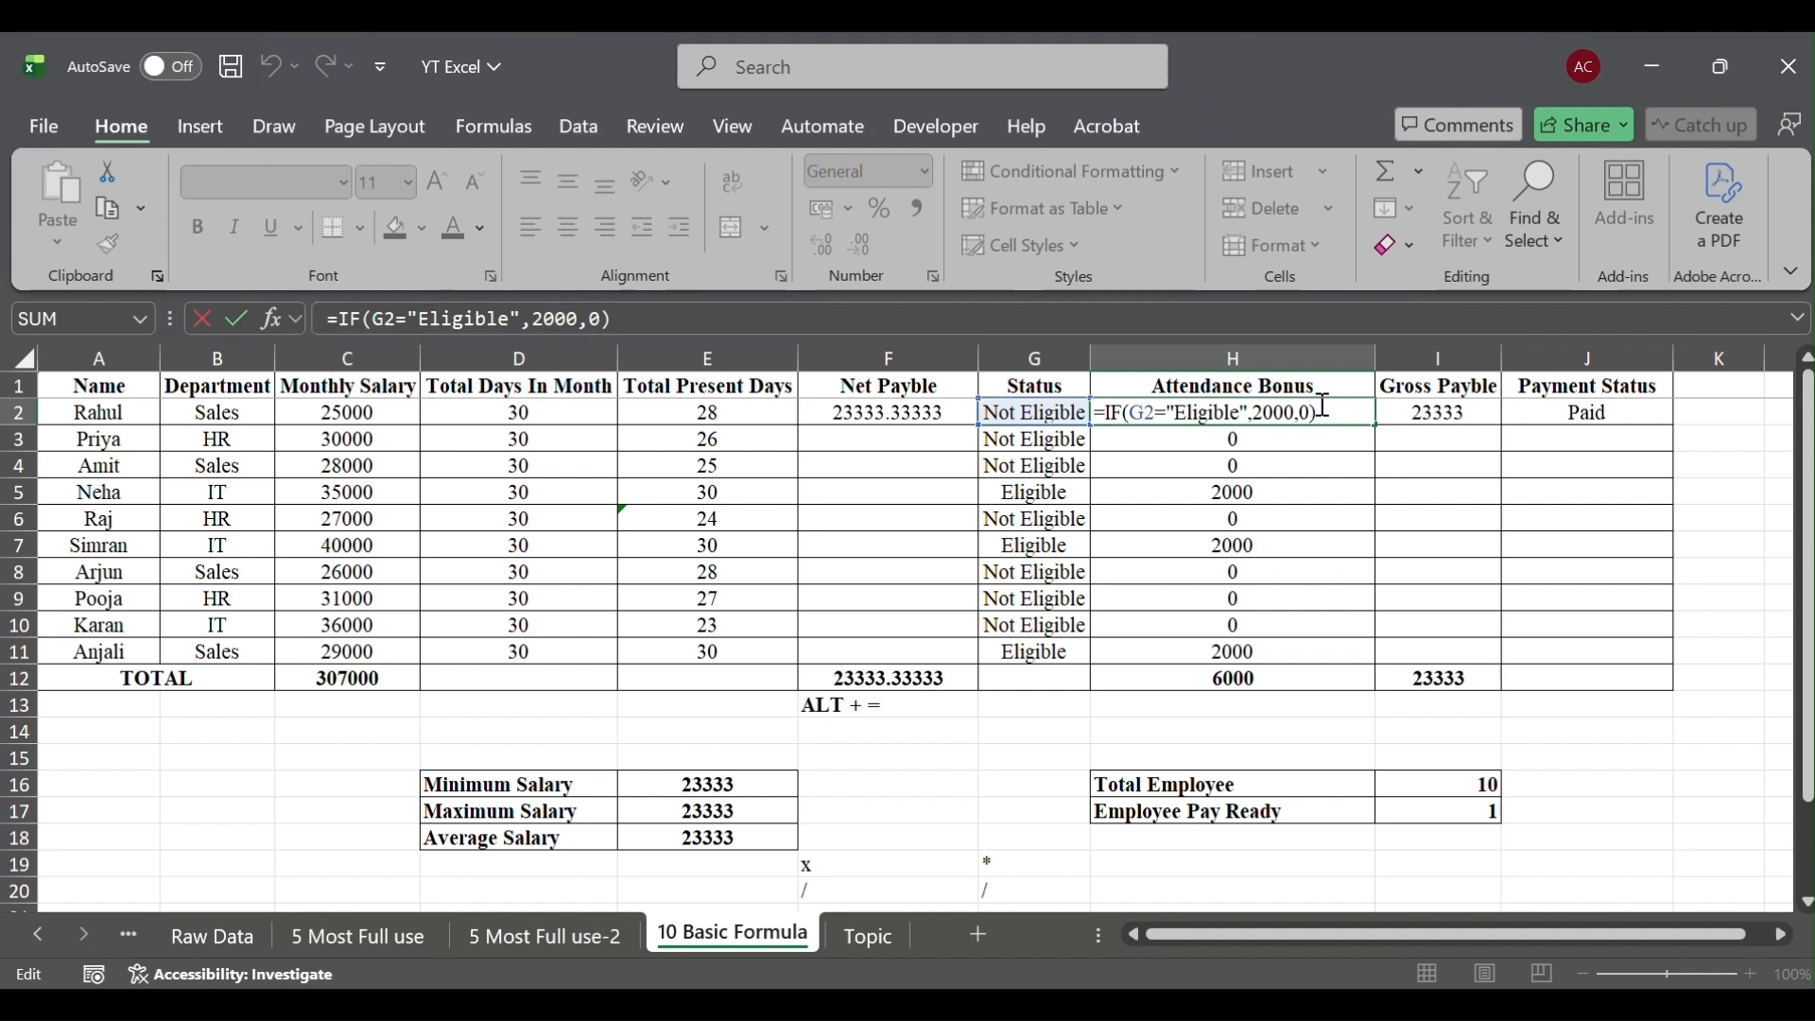
pyautogui.press('Return')
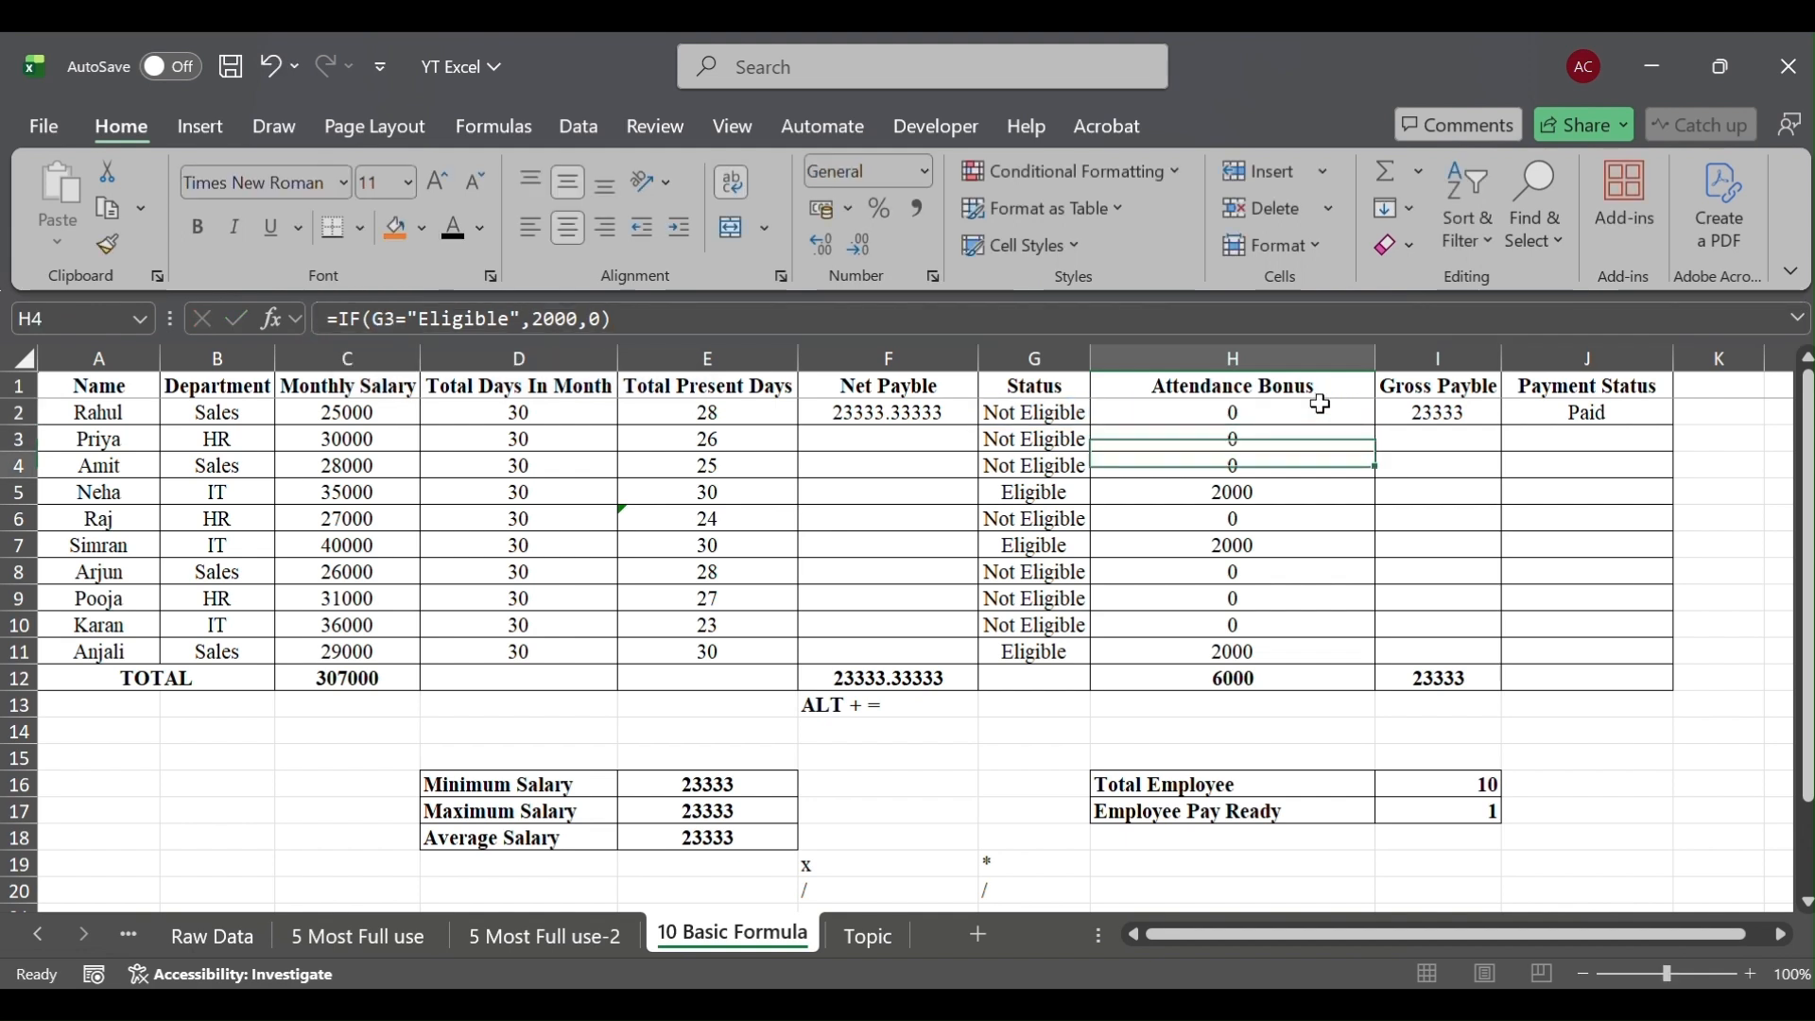
# Review the Attendance Bonus formulas down the column, and view the Gross Payble formula in I2
pyautogui.press('Down')
pyautogui.press('Down')
pyautogui.press('Down')
pyautogui.press('Down')
pyautogui.press('Down')
pyautogui.press('Down')
pyautogui.press('Down')
pyautogui.press('Down')
pyautogui.press('Down')
pyautogui.press('Up')
pyautogui.press('Up')
pyautogui.press('Up')
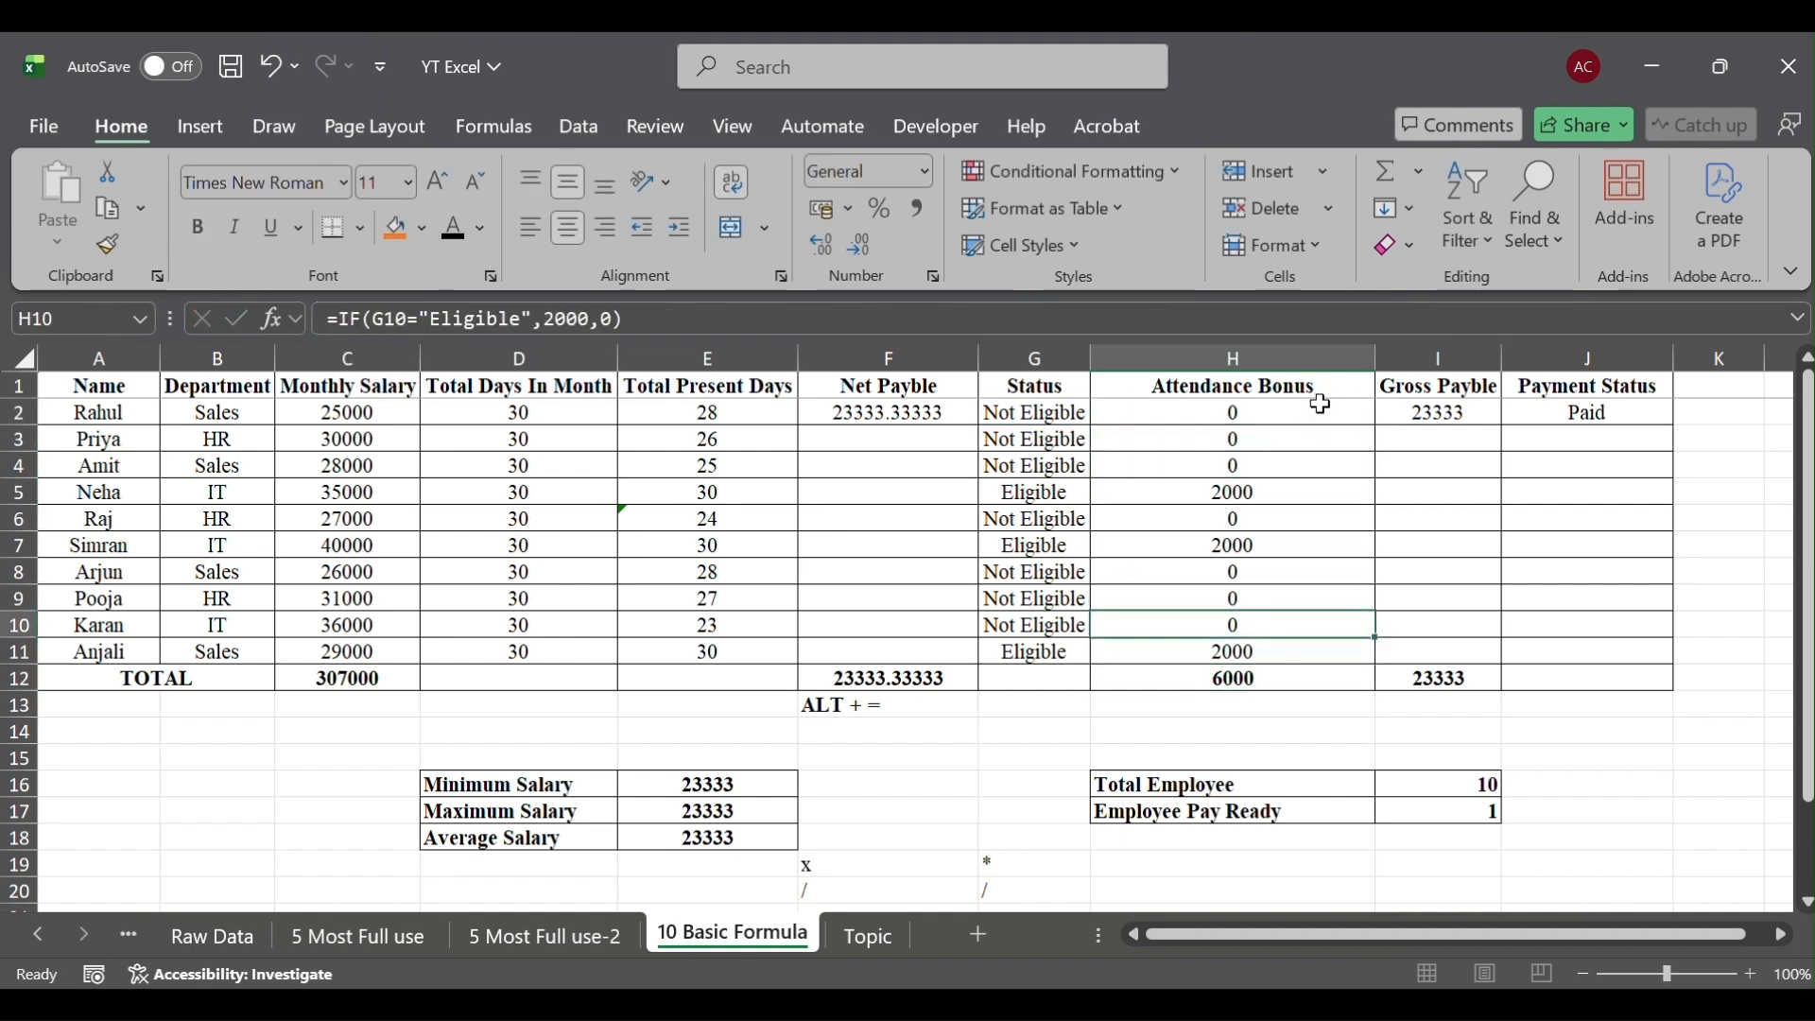
pyautogui.press('Up')
pyautogui.press('Up')
pyautogui.press('Up')
pyautogui.press('Up')
pyautogui.press('Up')
pyautogui.press('Up')
pyautogui.press('Up')
pyautogui.press('Up')
pyautogui.press('Up')
pyautogui.press('Right')
pyautogui.press('Down')
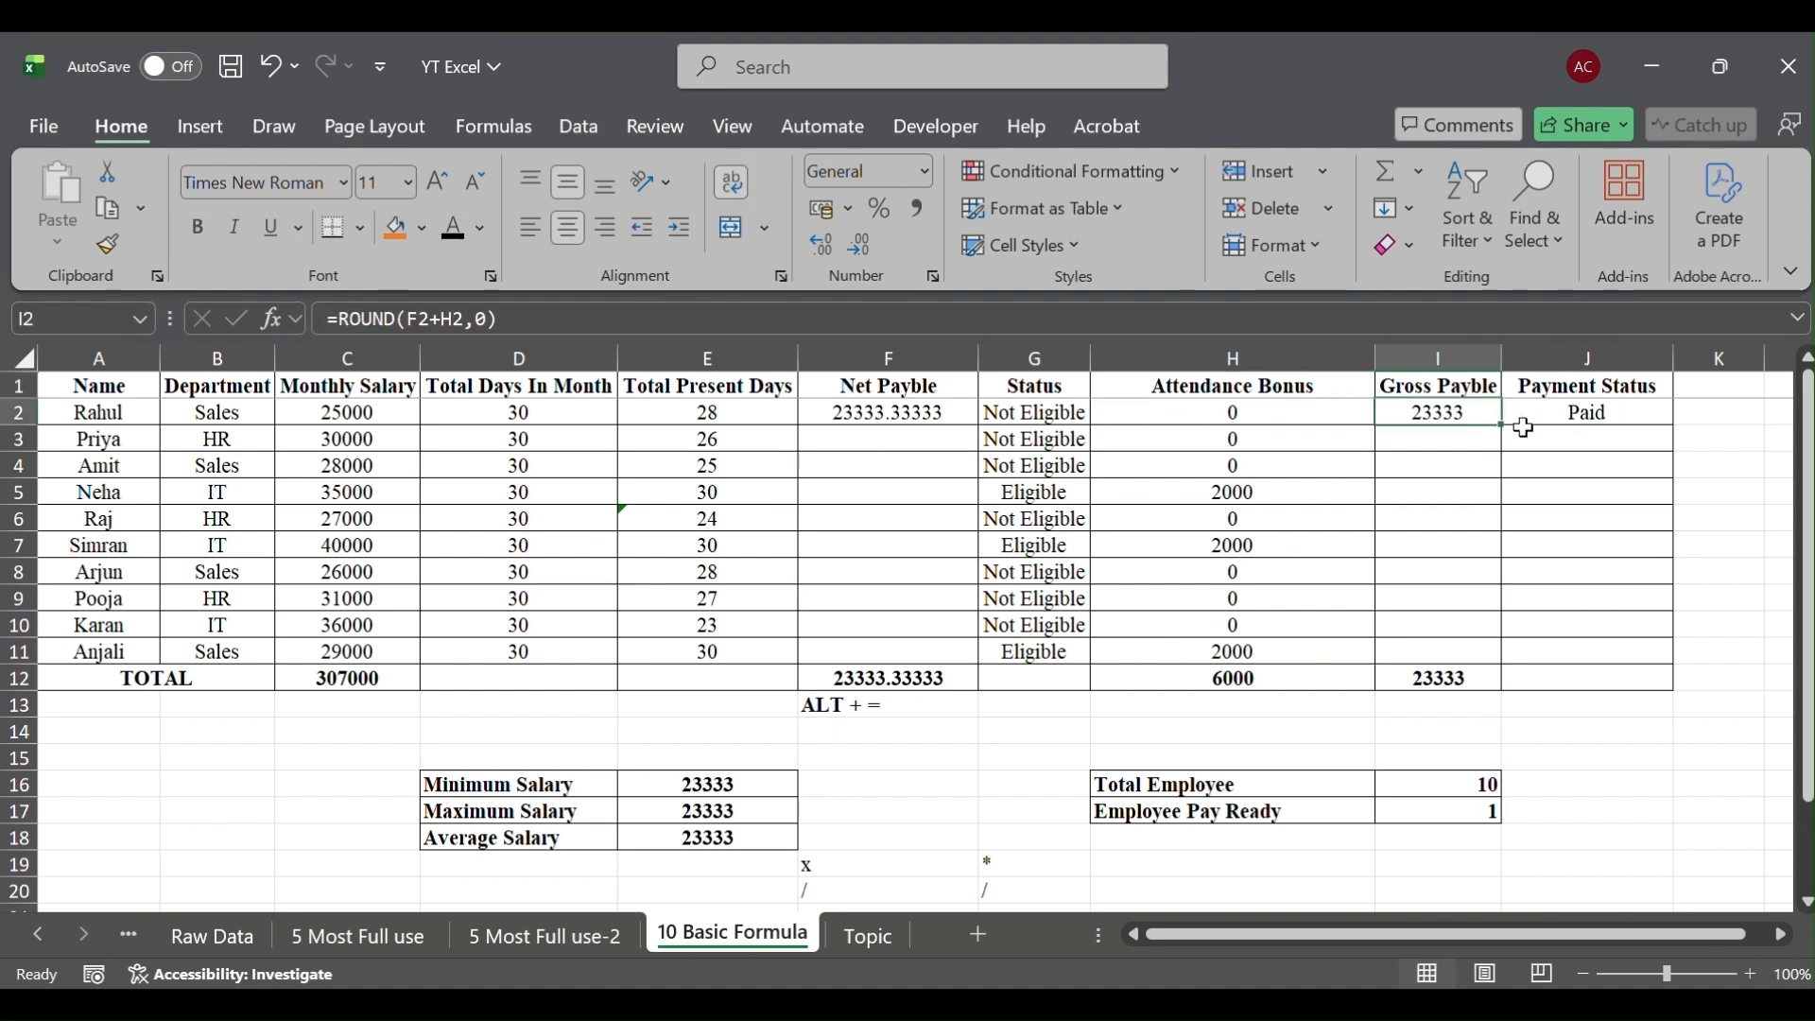
# On the Topic sheet, fill the SUM topic cell C5 with orange
pyautogui.click(870, 937)
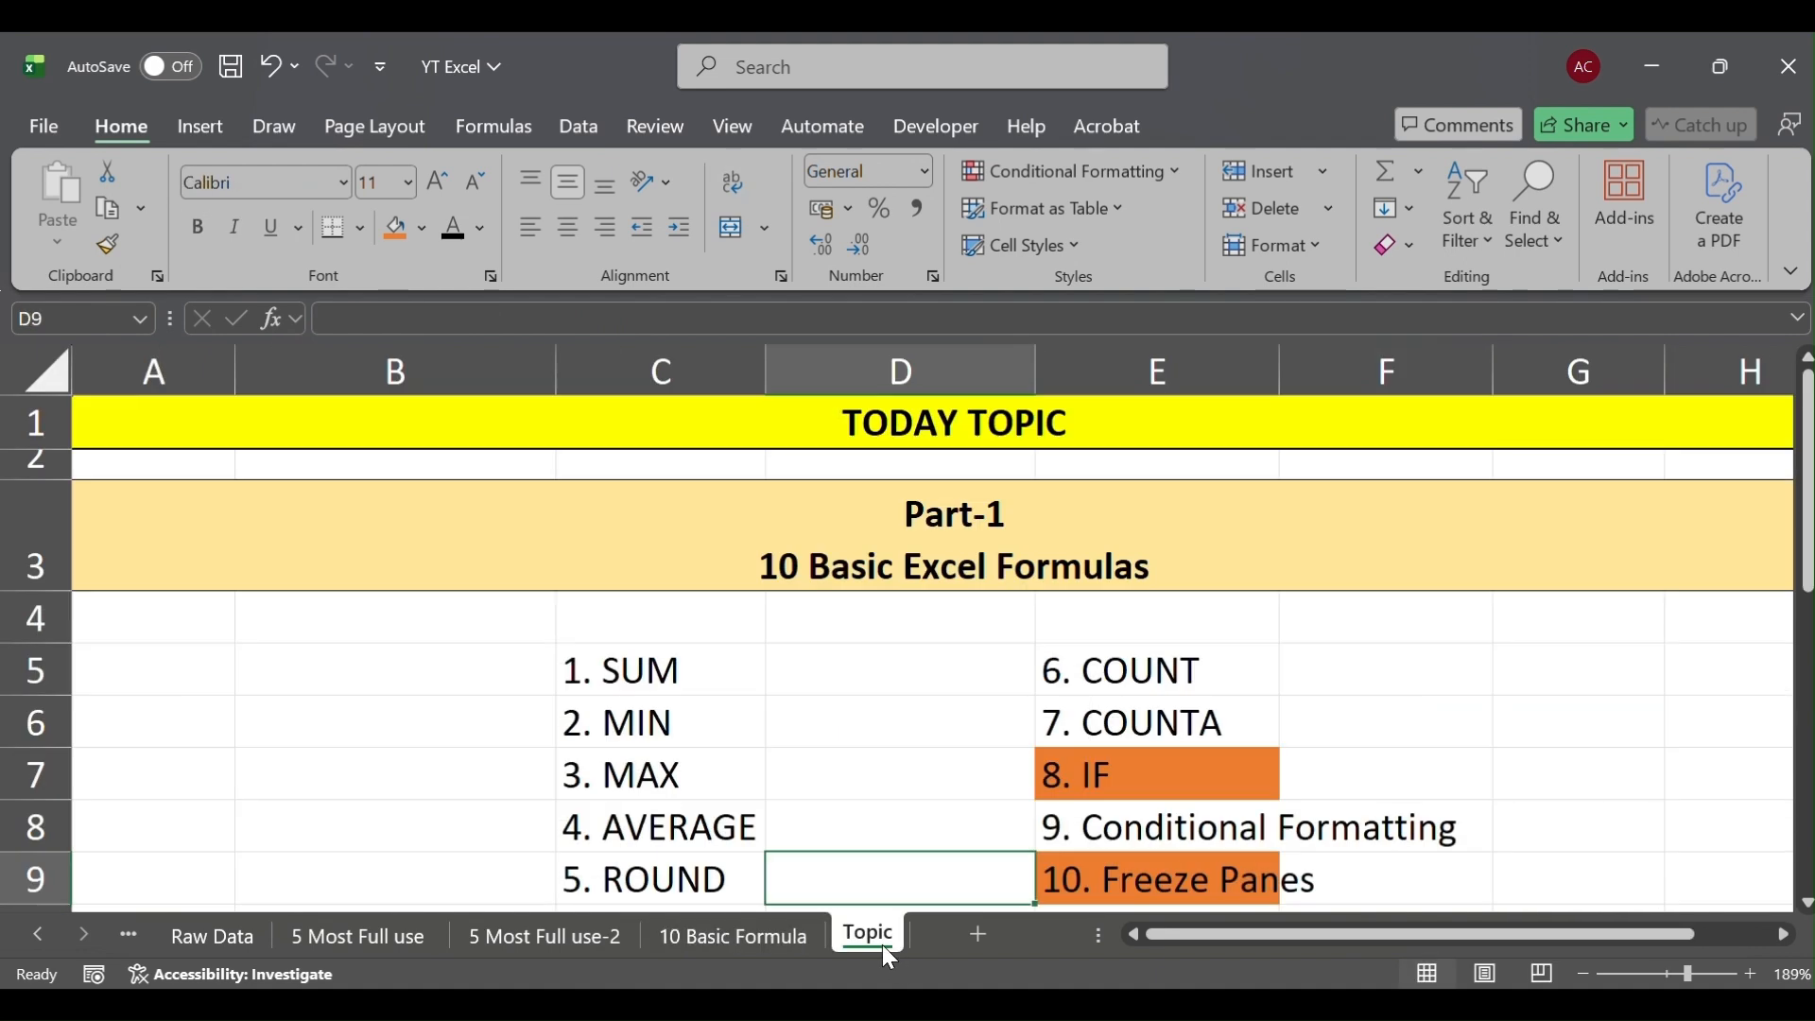
pyautogui.click(616, 664)
pyautogui.click(395, 228)
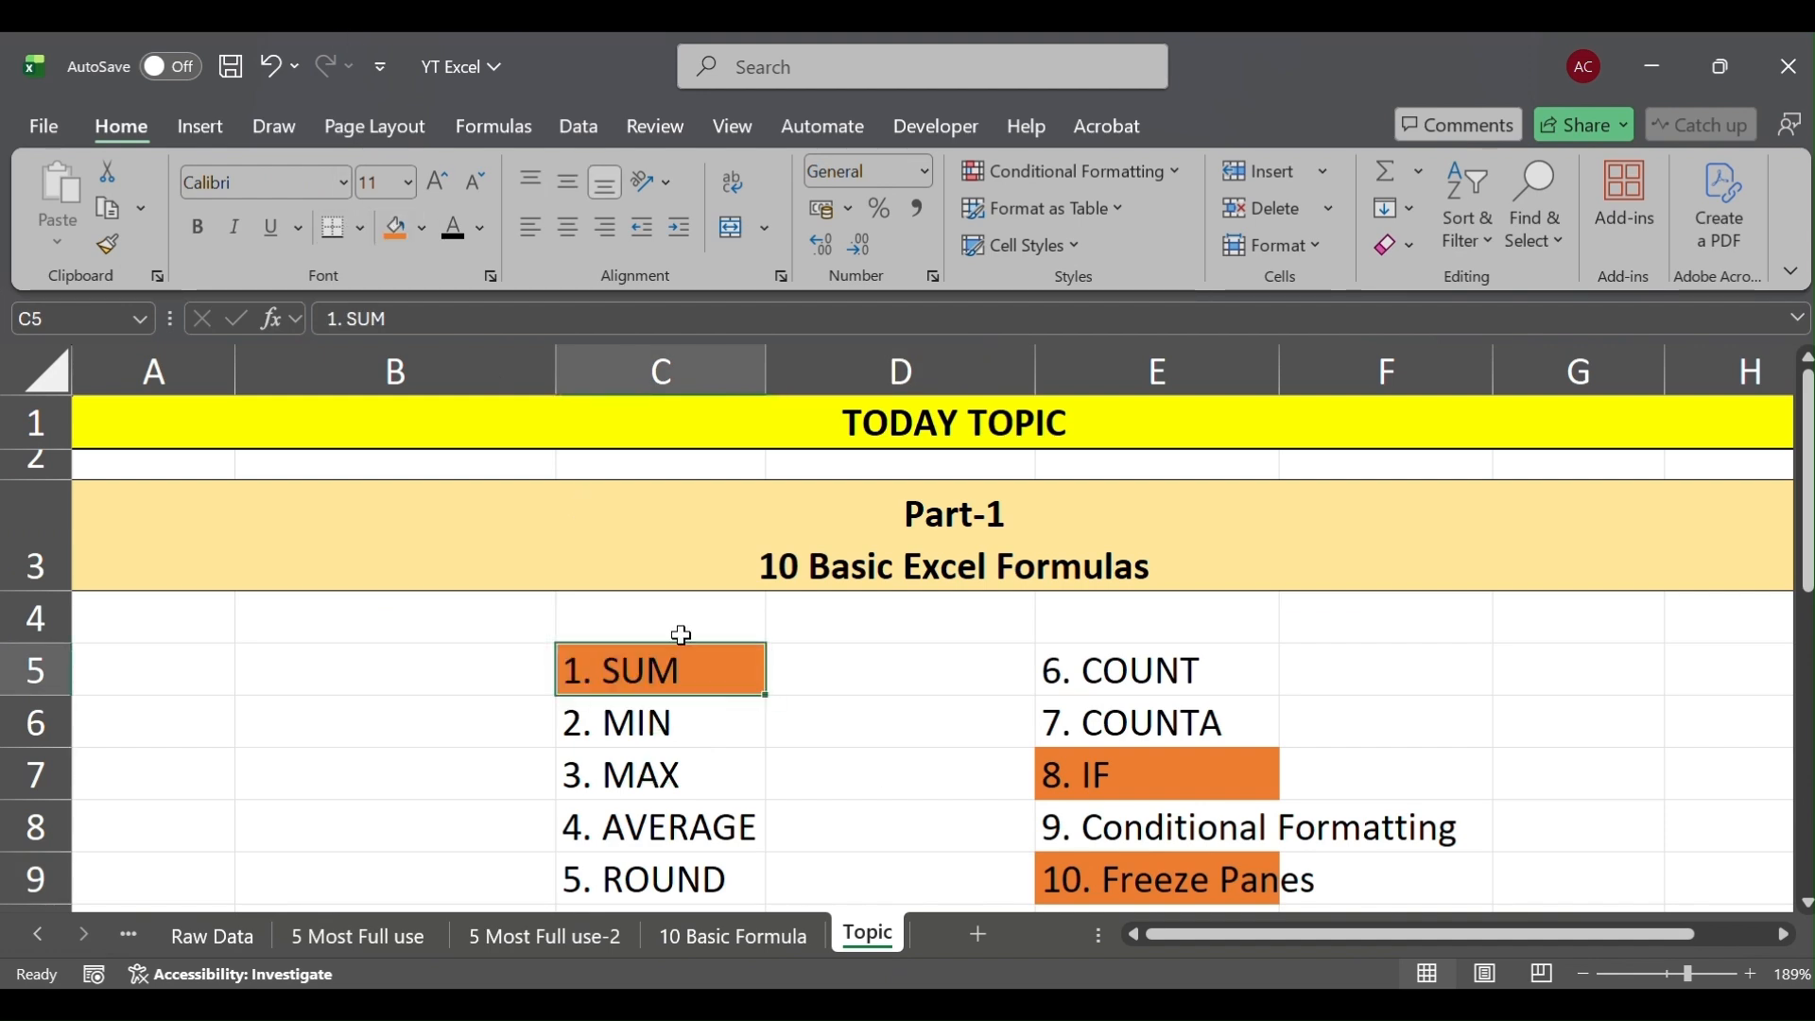
# Return to the 10 Basic Formula sheet and examine the cell references in the Gross Payble ROUND formula in I2
pyautogui.click(718, 937)
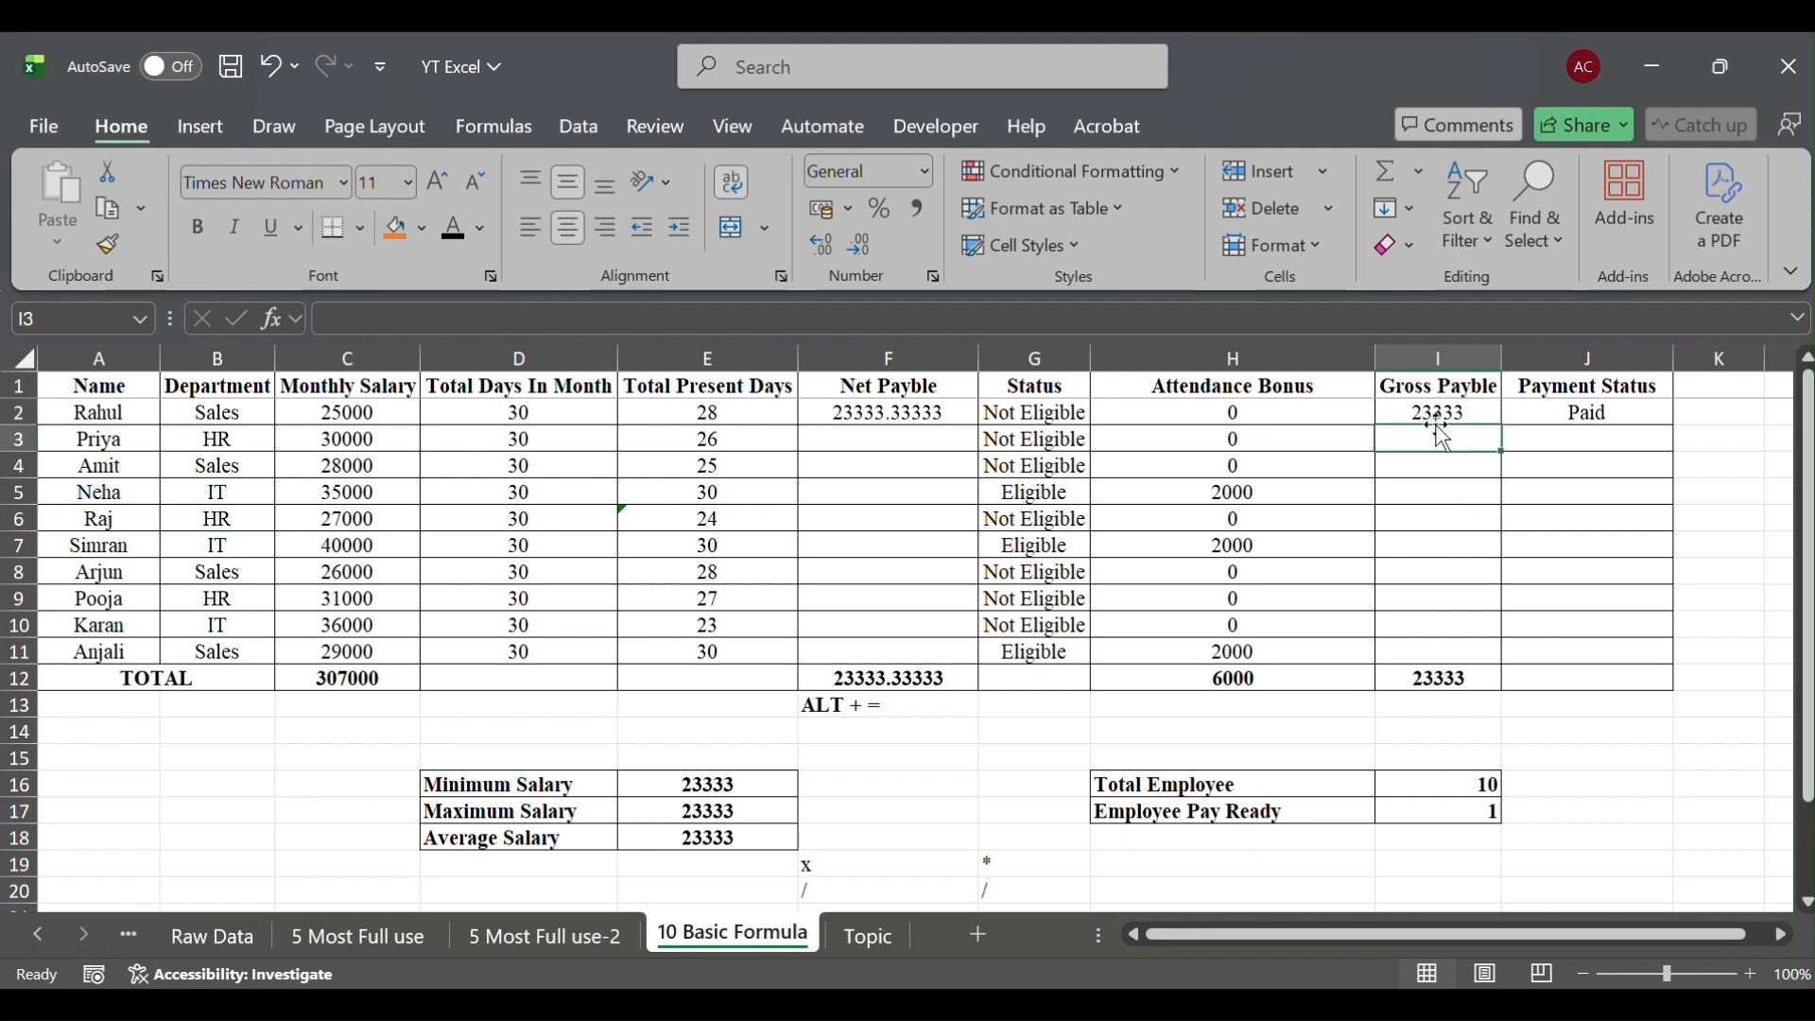
pyautogui.click(504, 310)
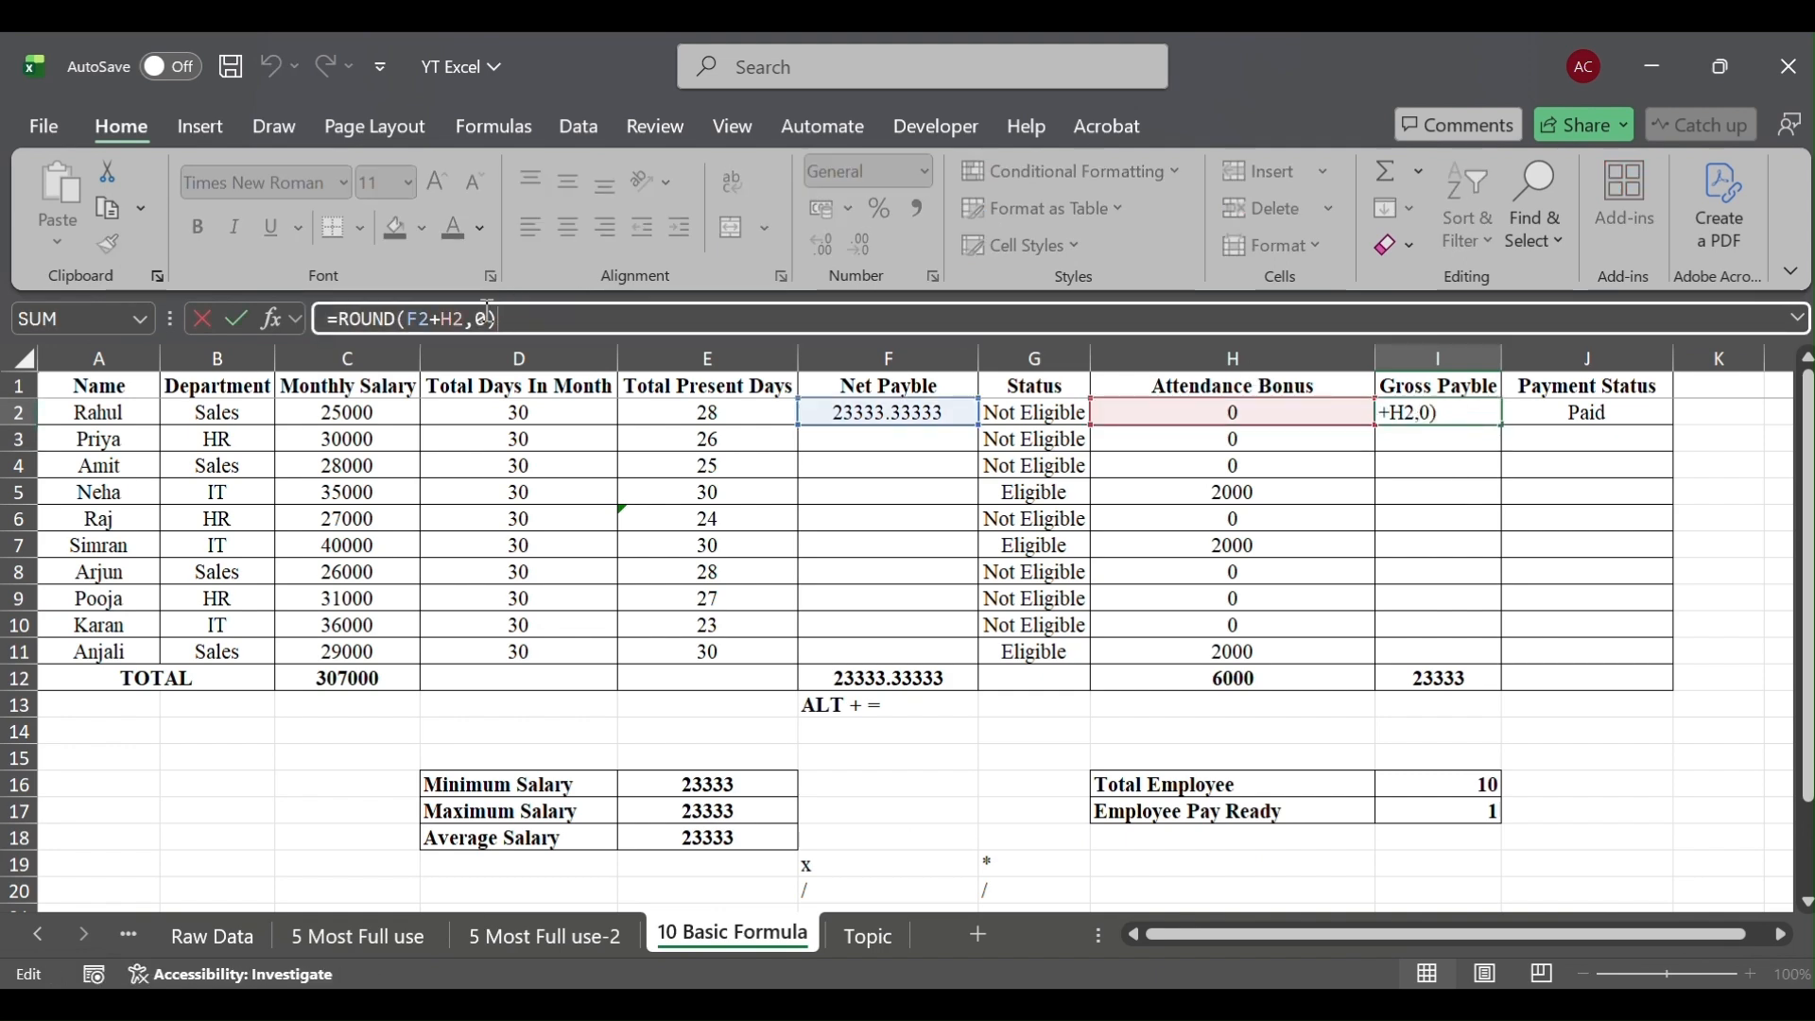
pyautogui.click(1425, 438)
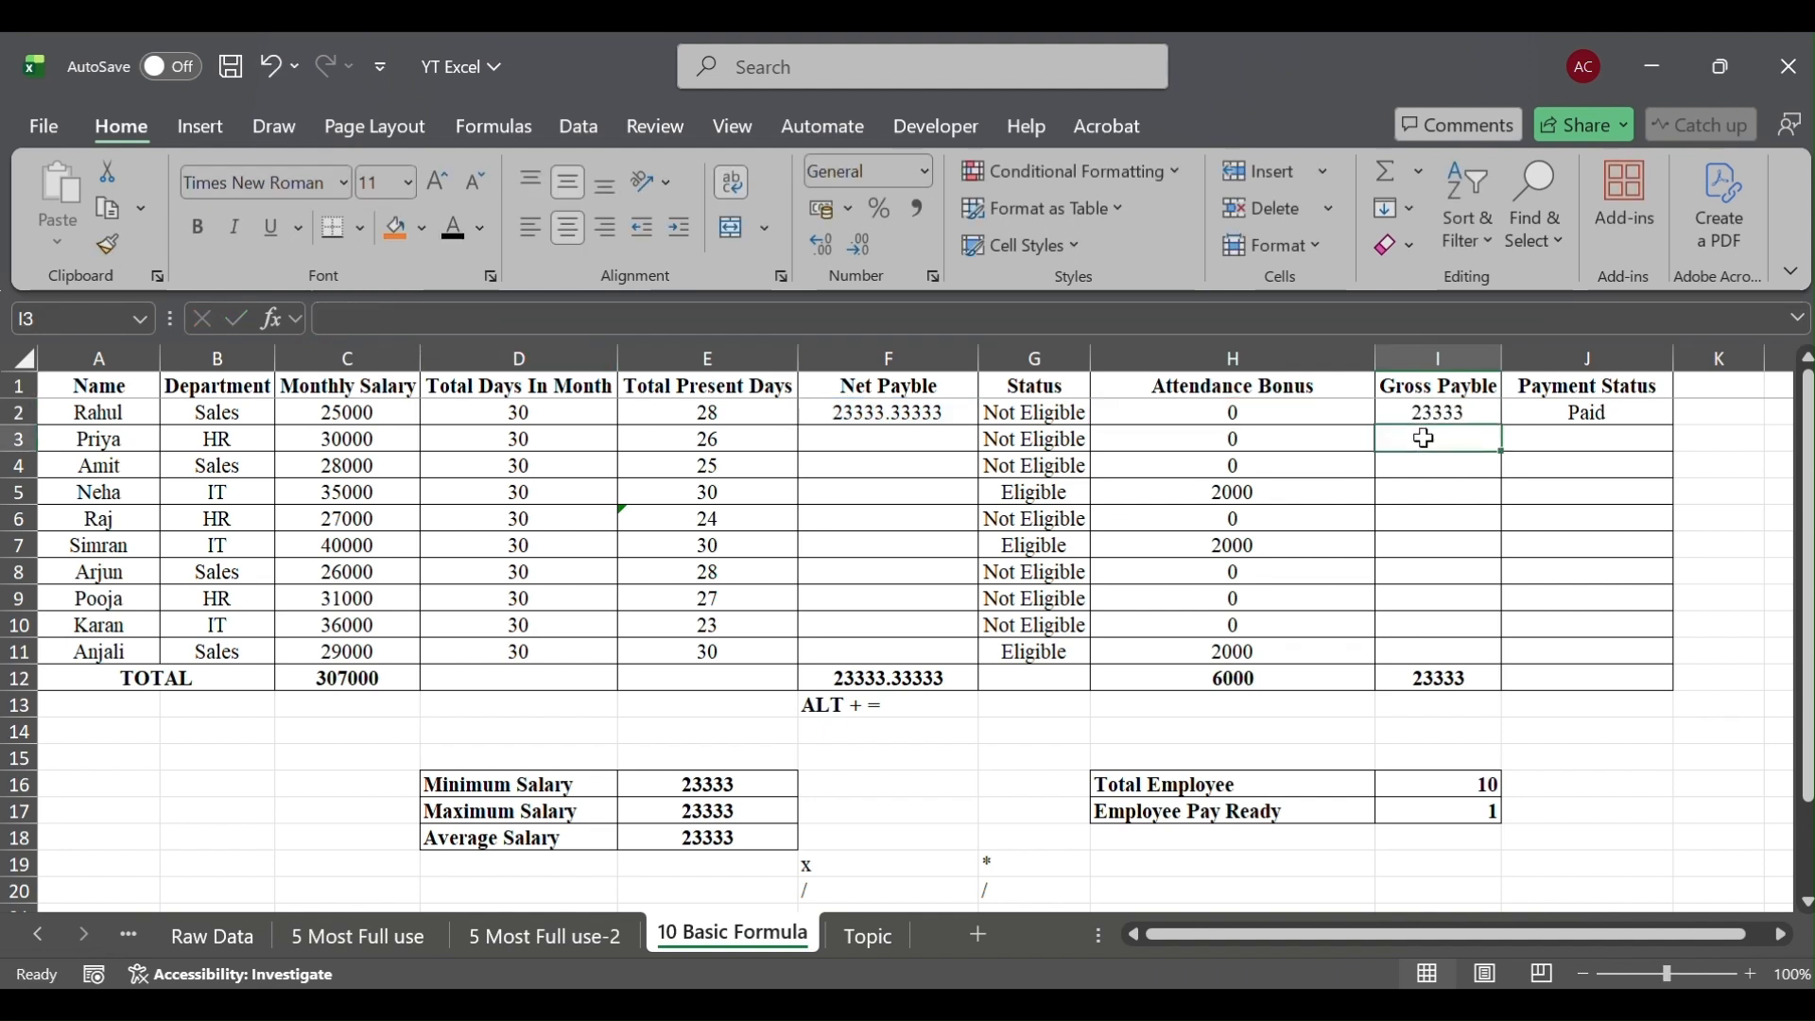
# Enter the trial addition =F3+H3 in Gross Payble cell I3, and clear it again
pyautogui.write('=')
pyautogui.press('Left')
pyautogui.press('Left')
pyautogui.press('Left')
pyautogui.press('Left')
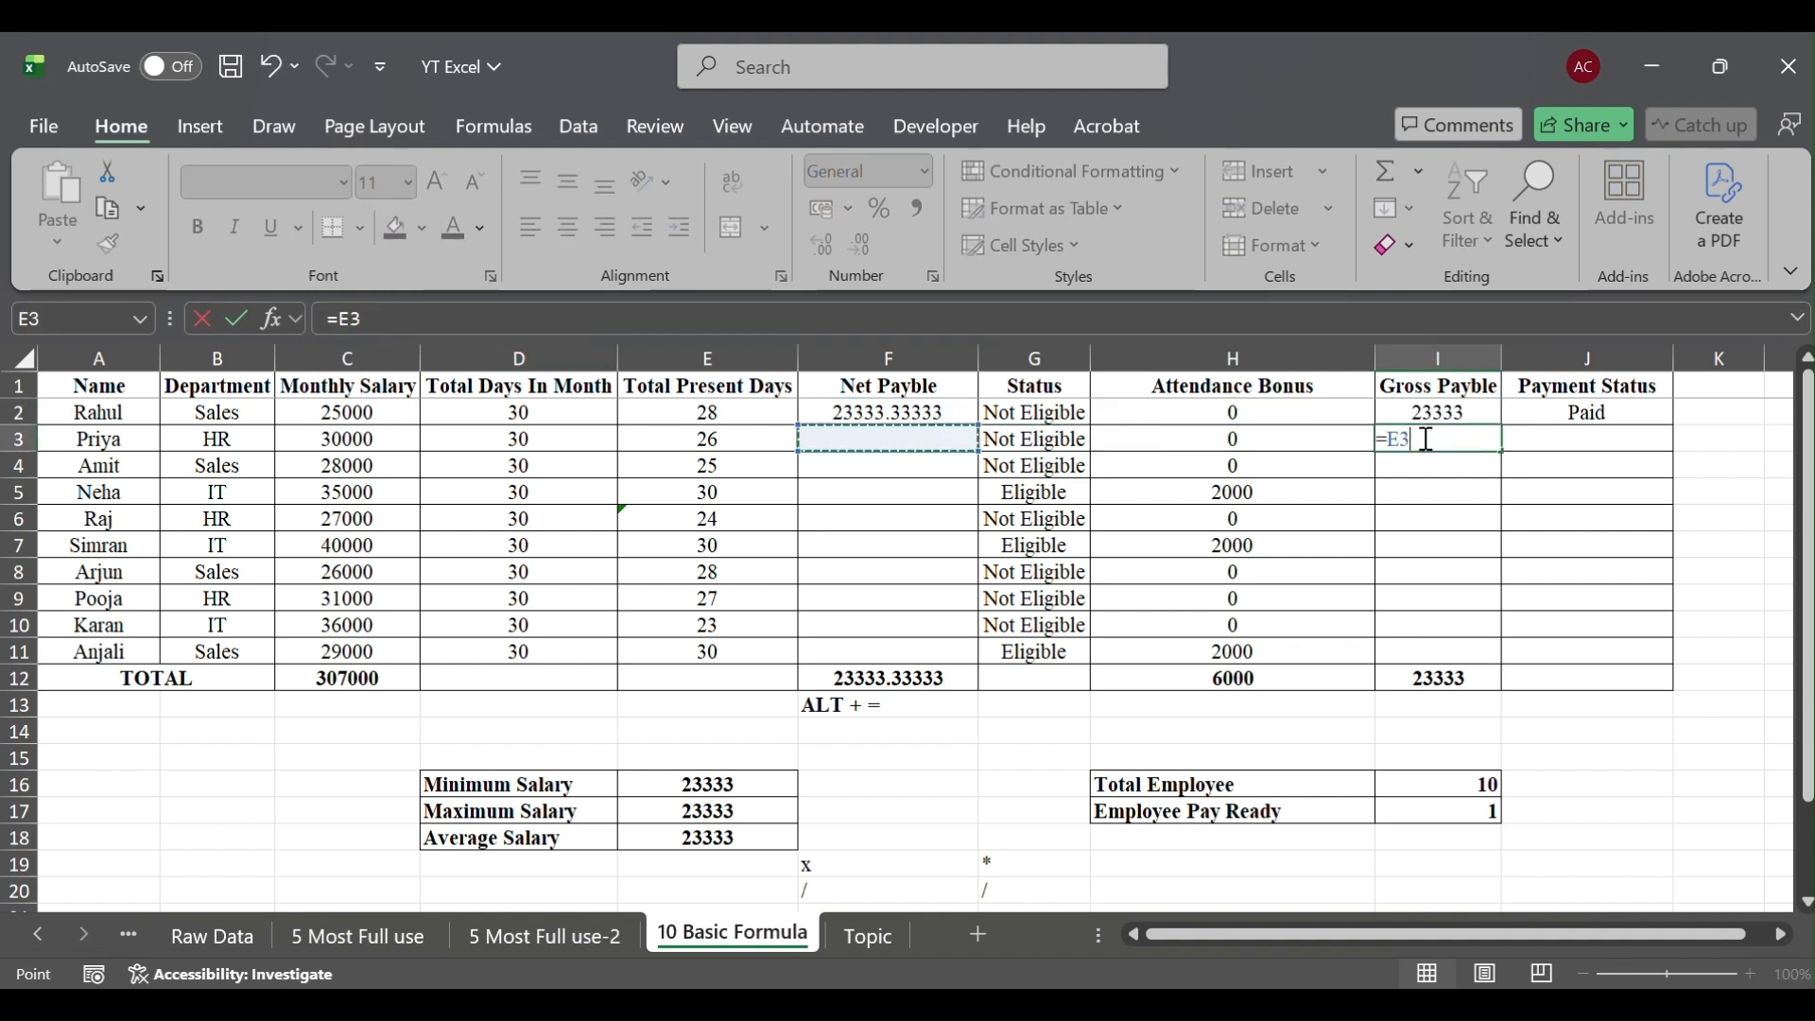
pyautogui.press('Right')
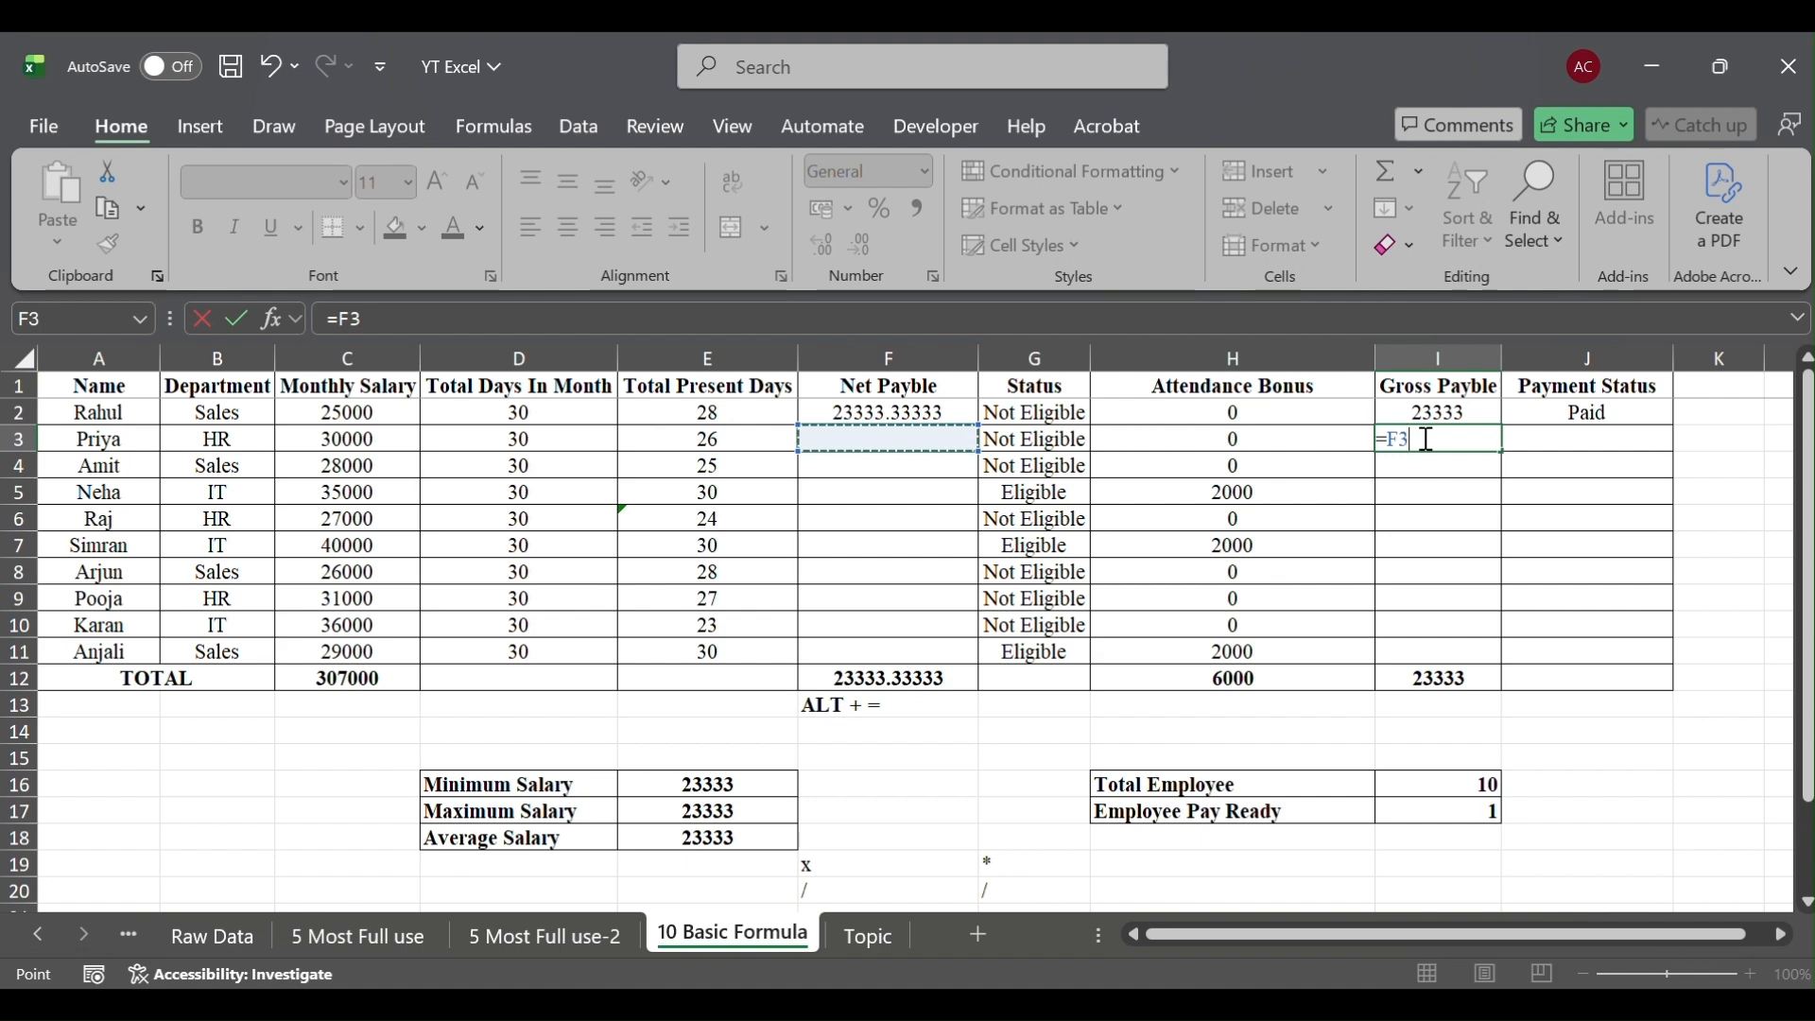
pyautogui.write('+')
pyautogui.press('Left')
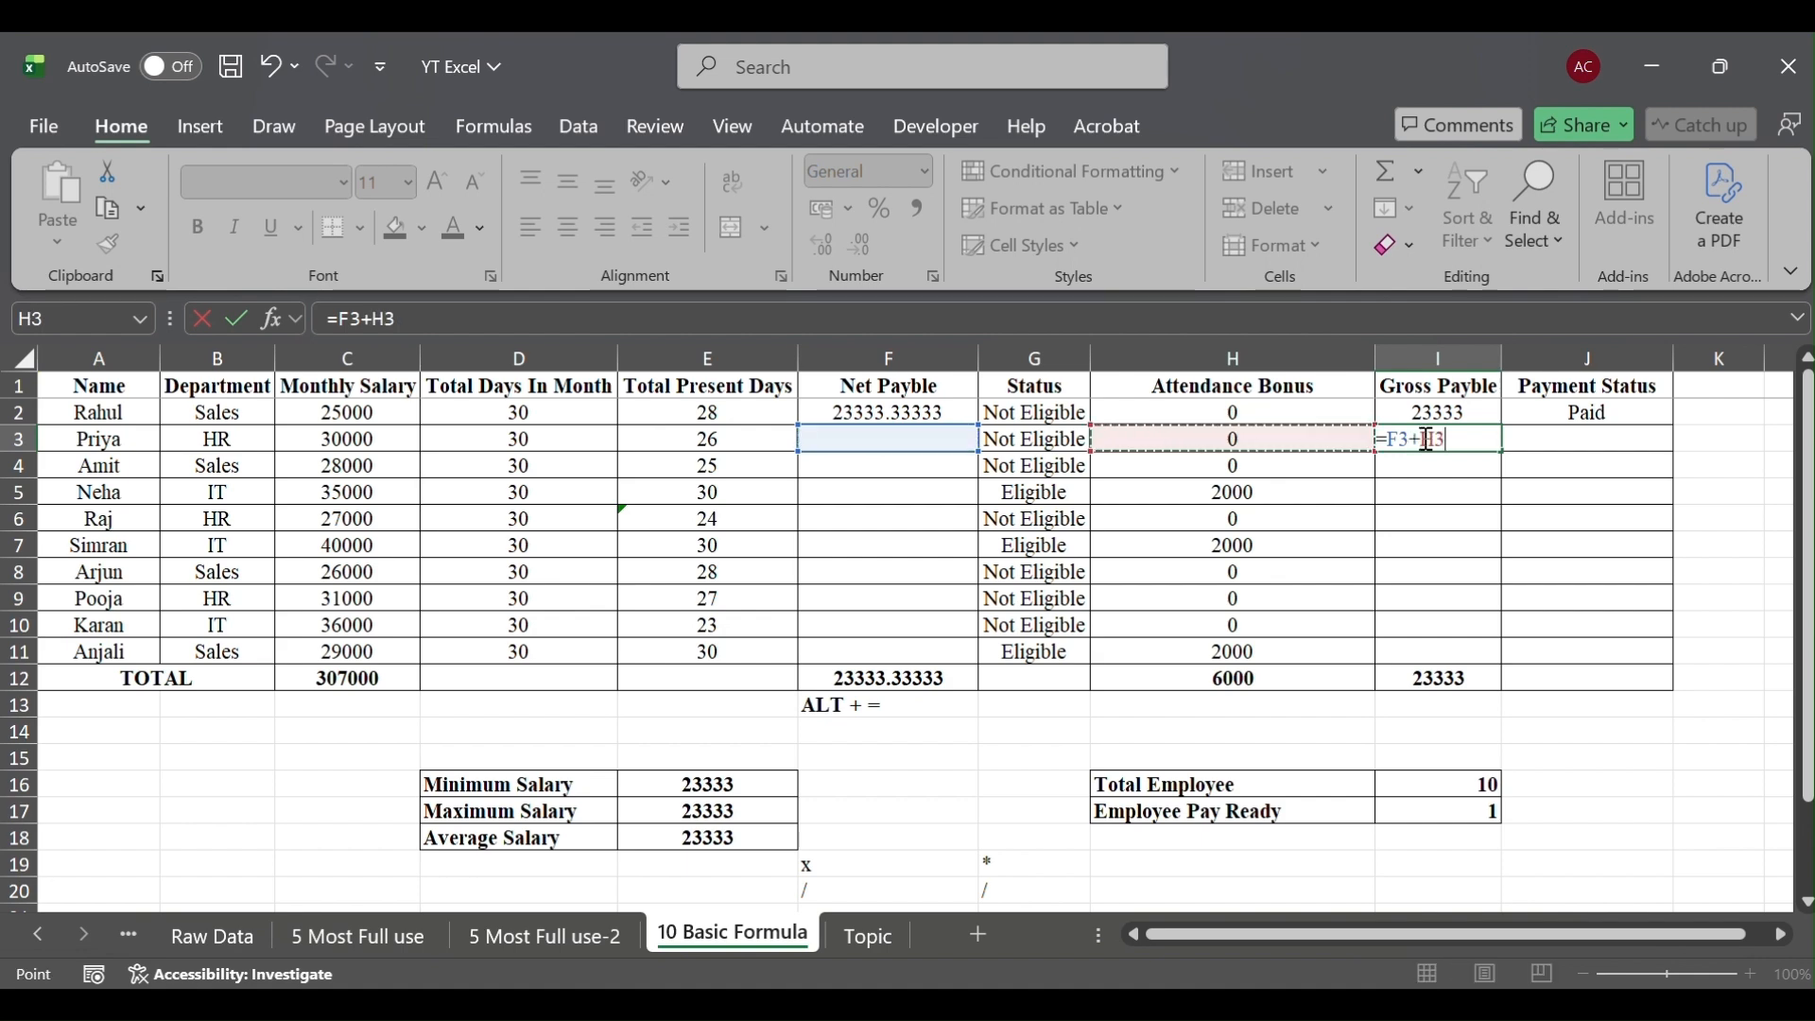
pyautogui.press('Return')
pyautogui.click(1429, 438)
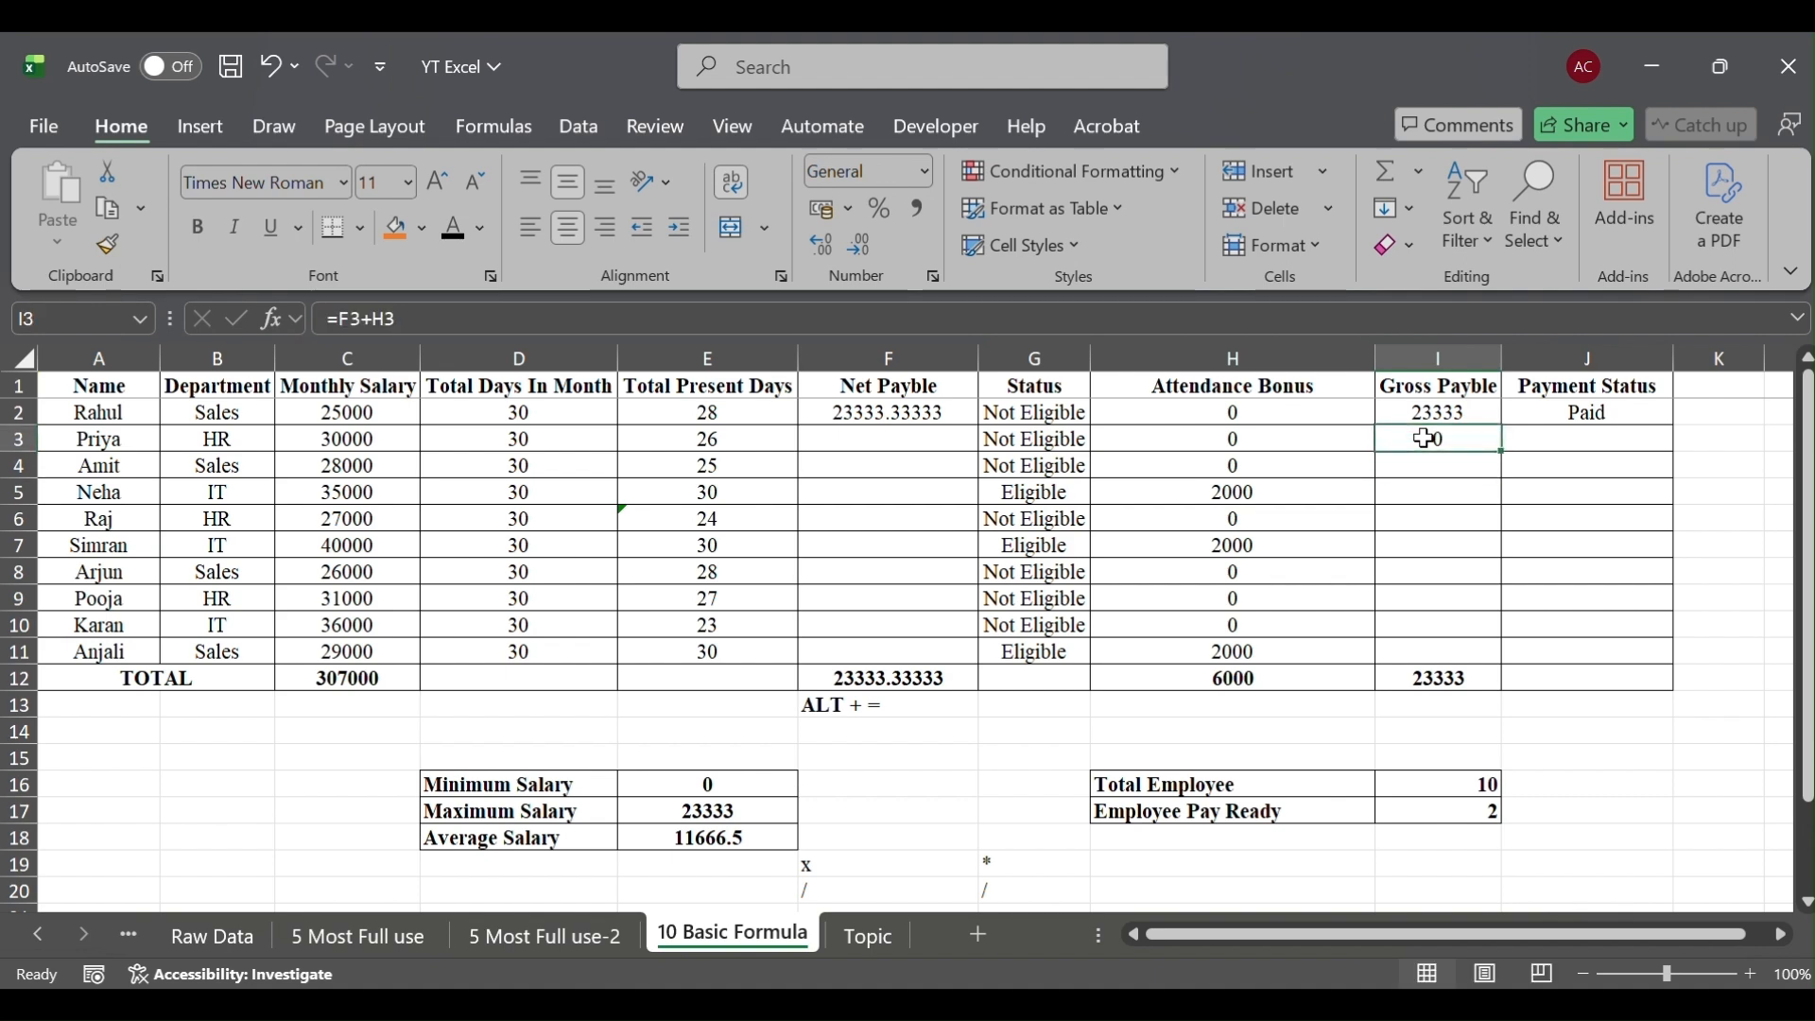
pyautogui.press('BackSpace')
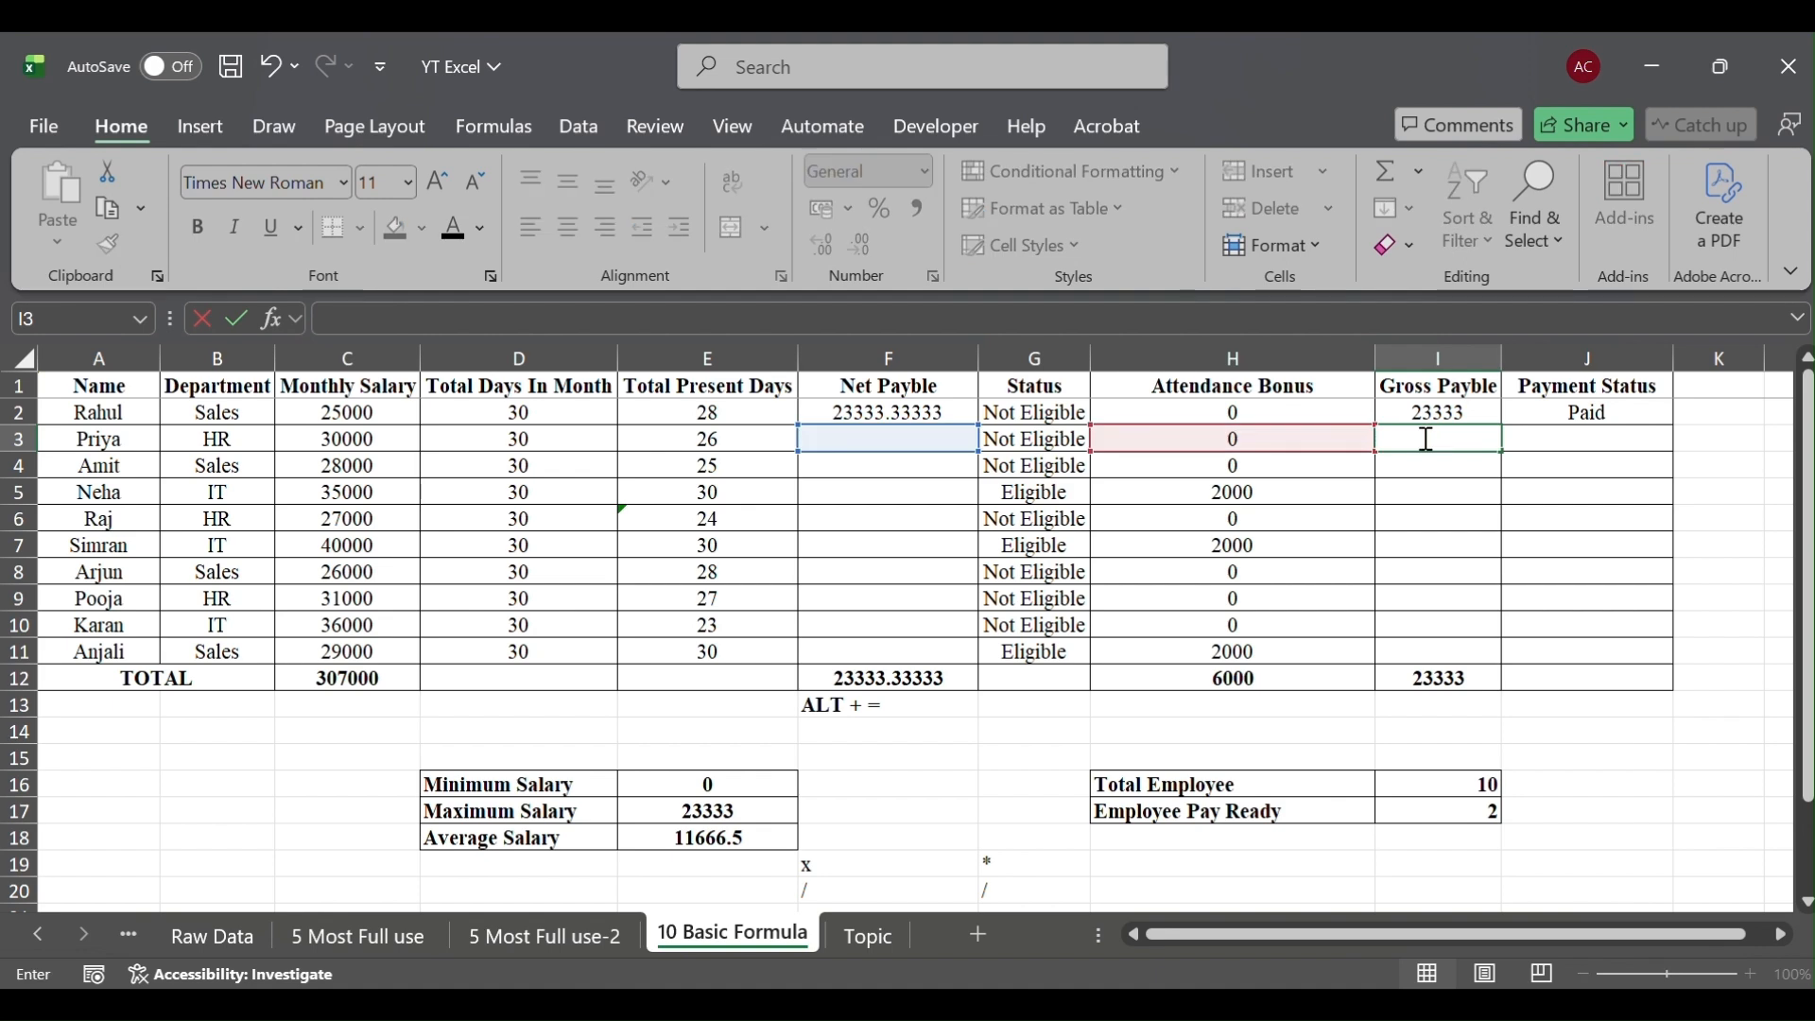
# Select the Gross Payble total in I12 to view its SUM formula
pyautogui.press('Down')
pyautogui.press('Down')
pyautogui.press('Down')
pyautogui.press('Down')
pyautogui.press('Down')
pyautogui.press('Down')
pyautogui.press('Down')
pyautogui.press('Down')
pyautogui.press('Down')
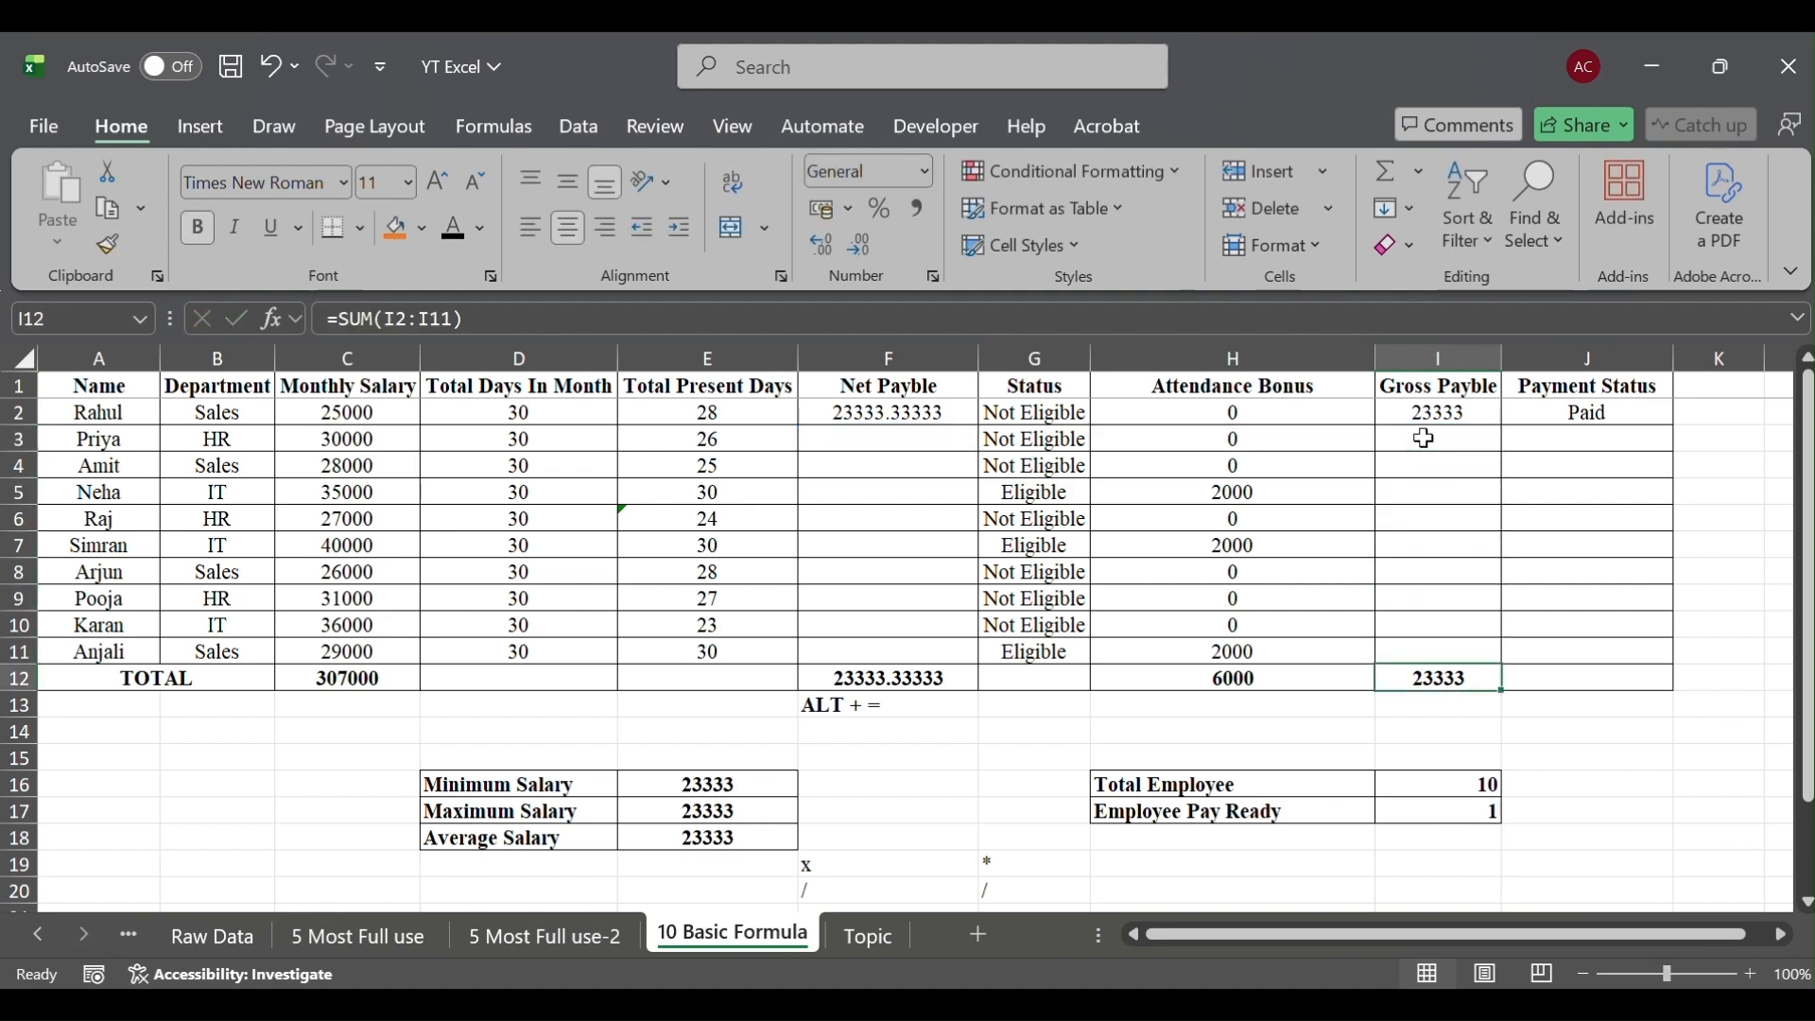
# Enter the trial formula =SUM(I2+I3+I6) in the Gross Payble total cell I12
pyautogui.write('=sum')
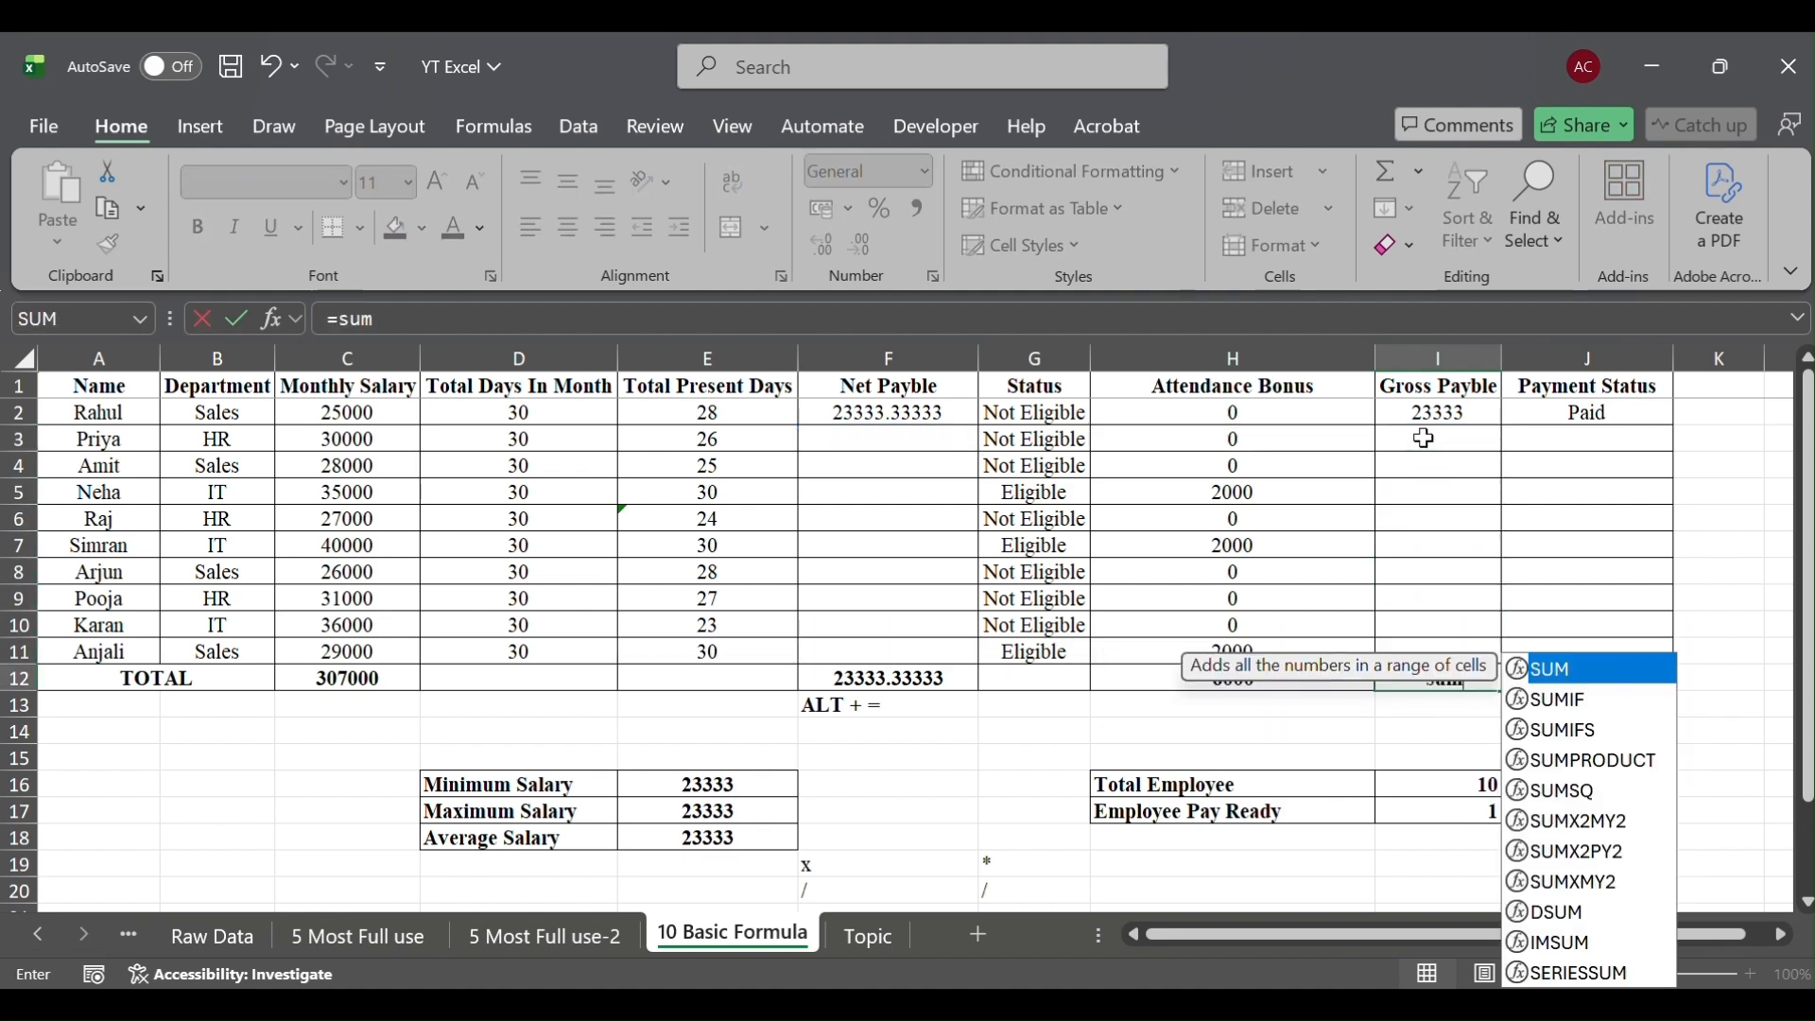
pyautogui.press('Tab')
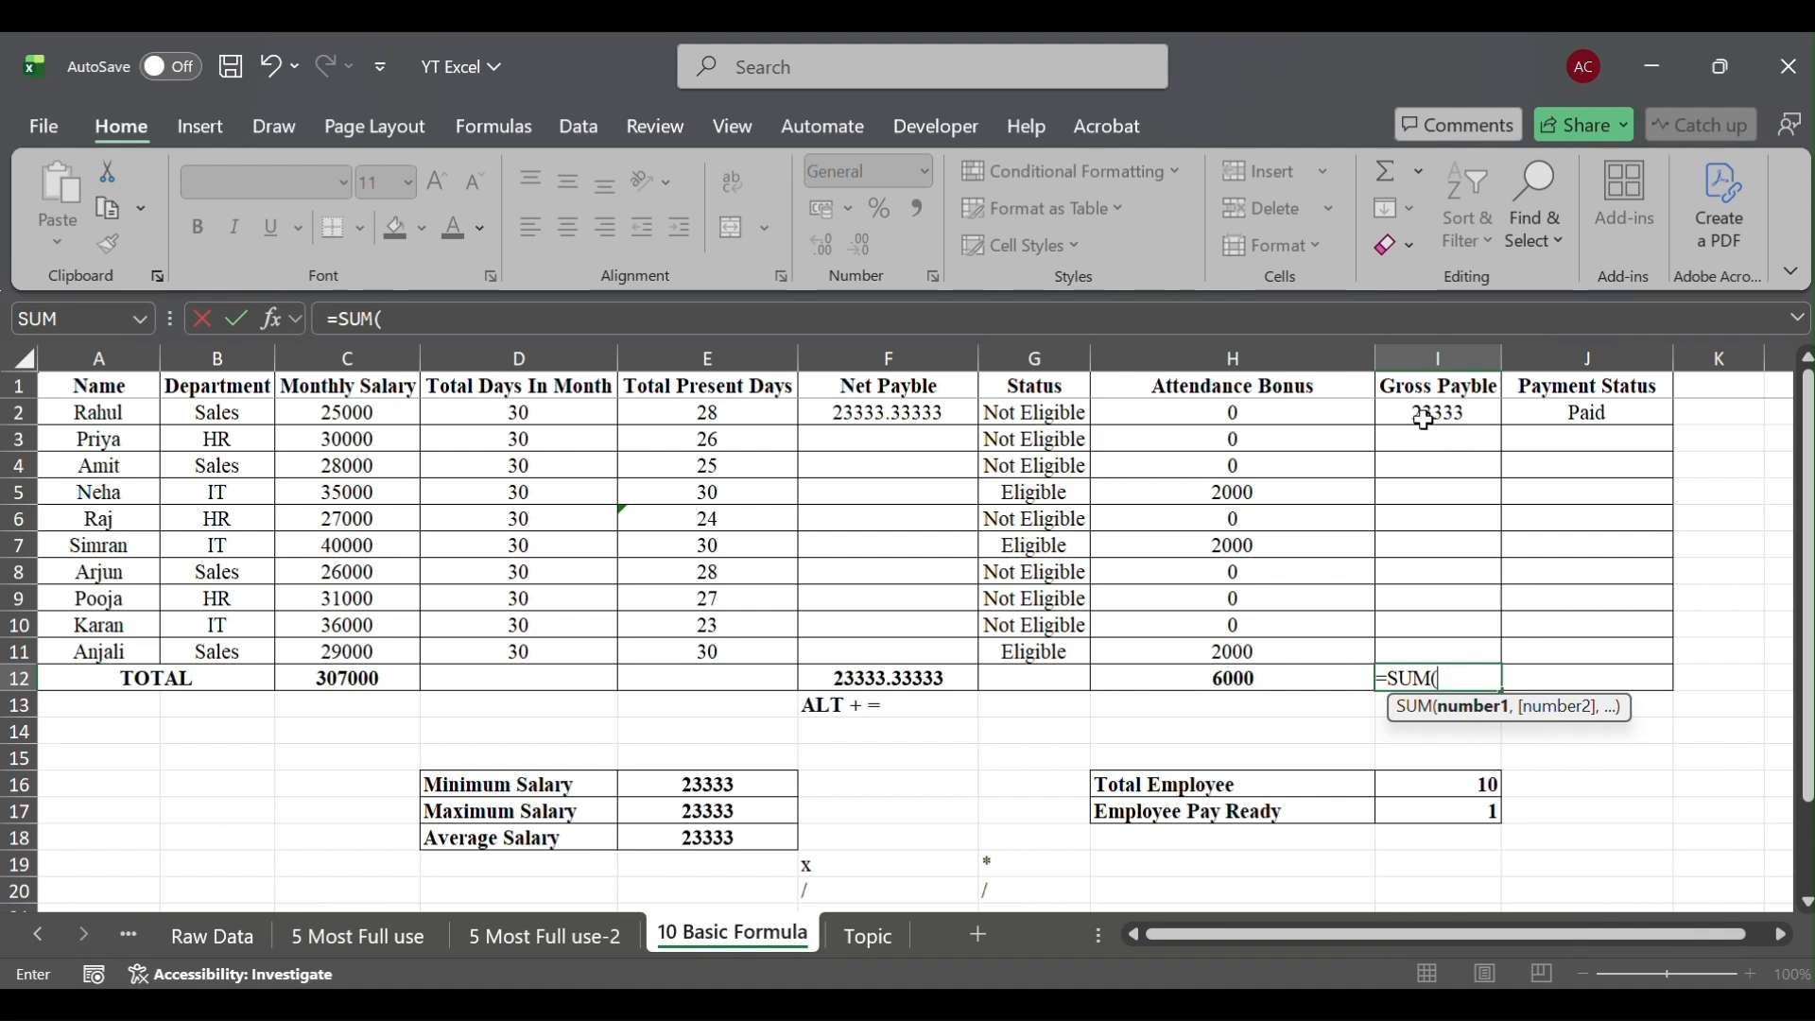
pyautogui.click(1425, 413)
pyautogui.write('+')
pyautogui.click(1427, 437)
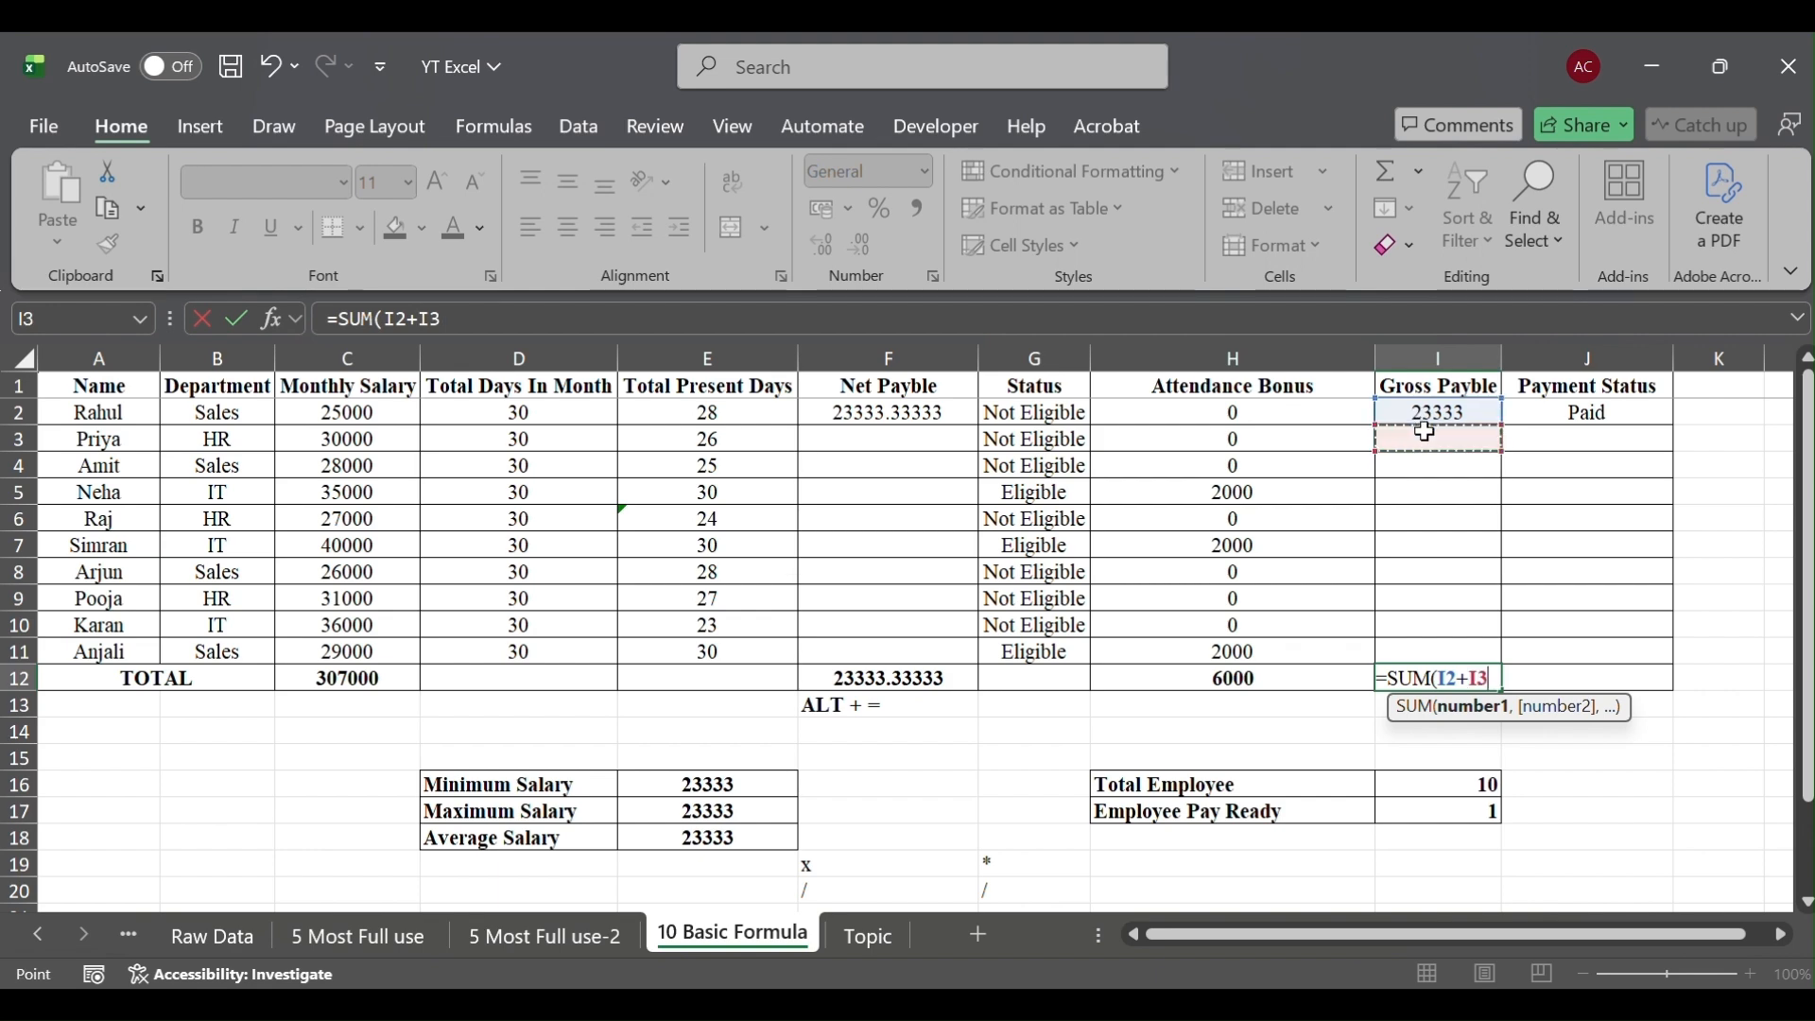
pyautogui.write('+')
pyautogui.click(1442, 513)
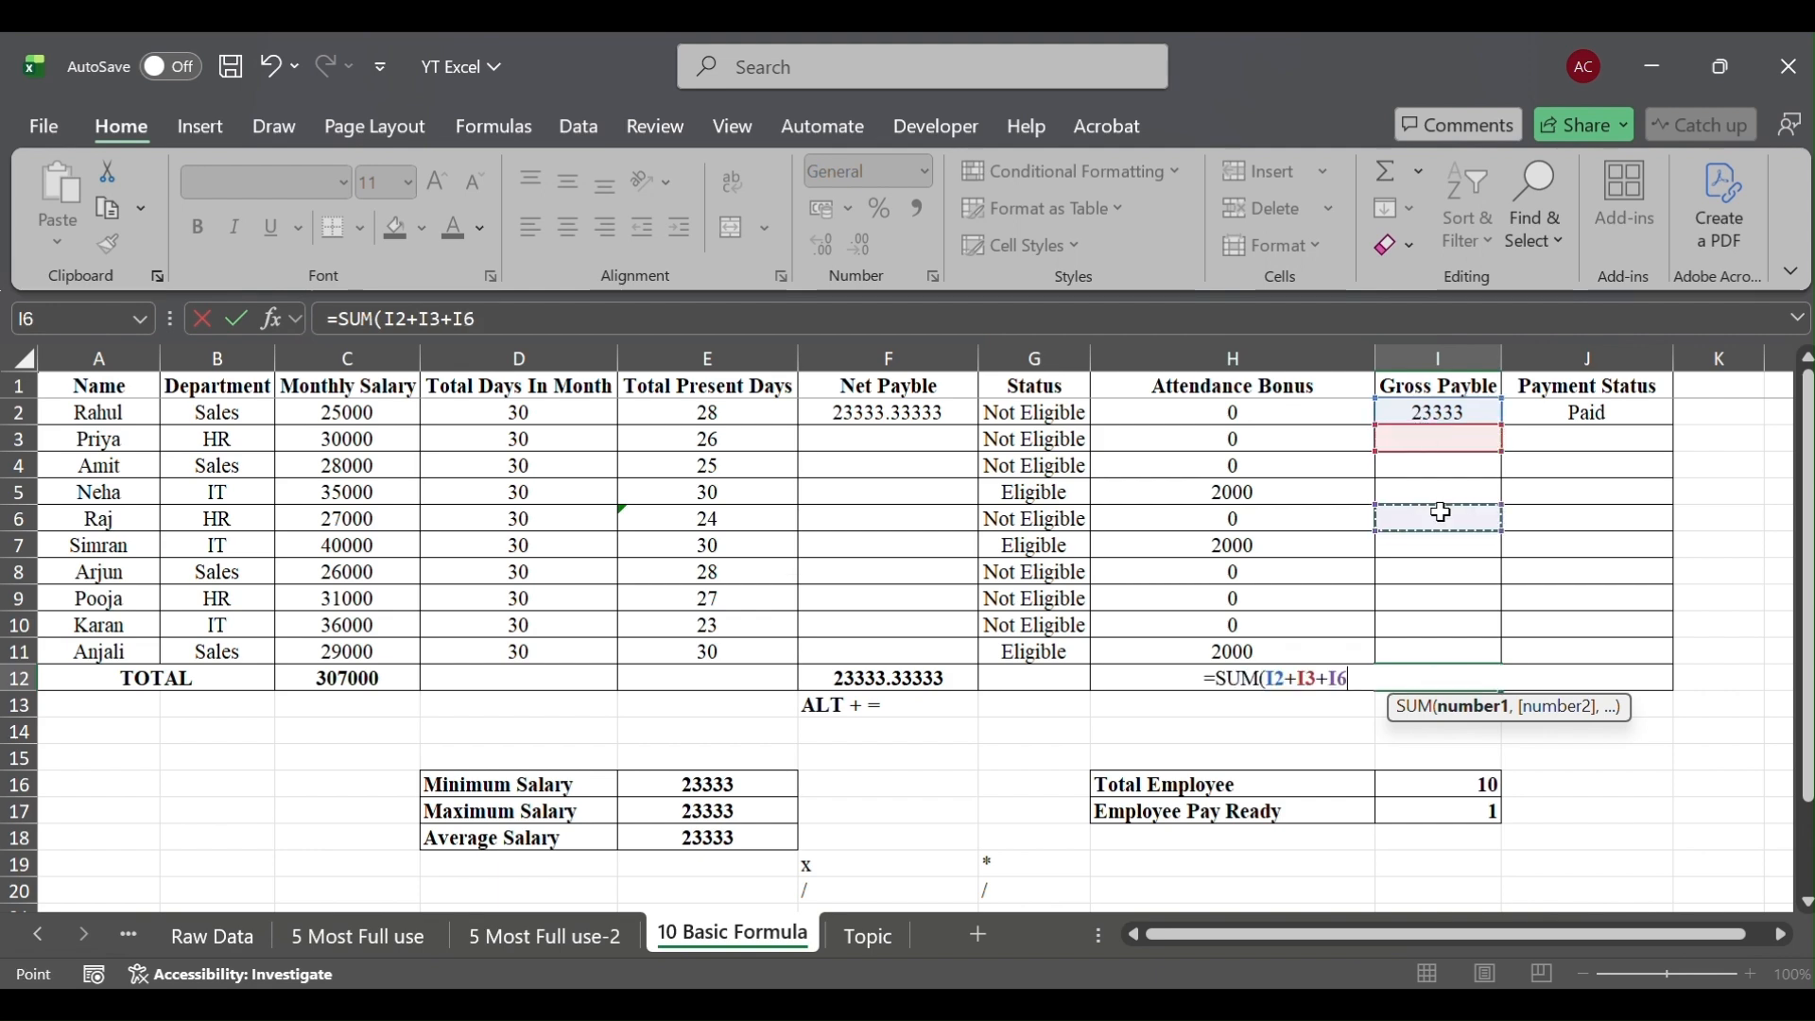
pyautogui.write('+')
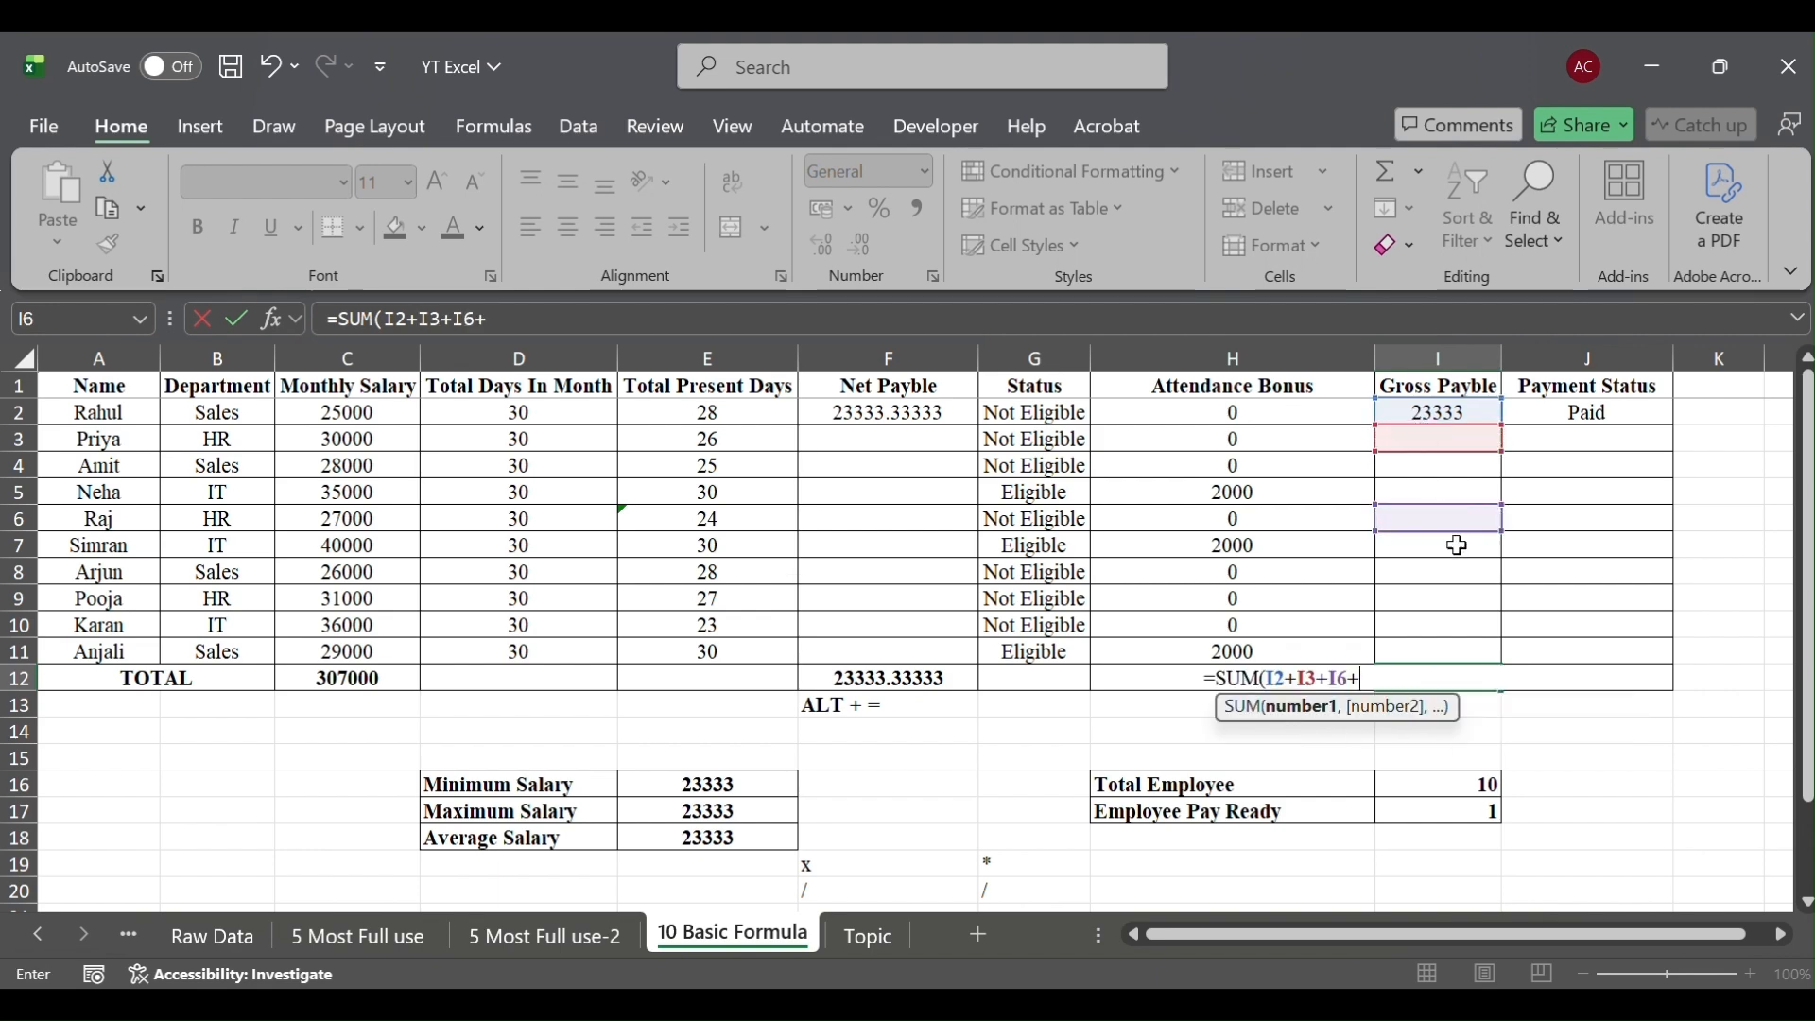
pyautogui.press('Return')
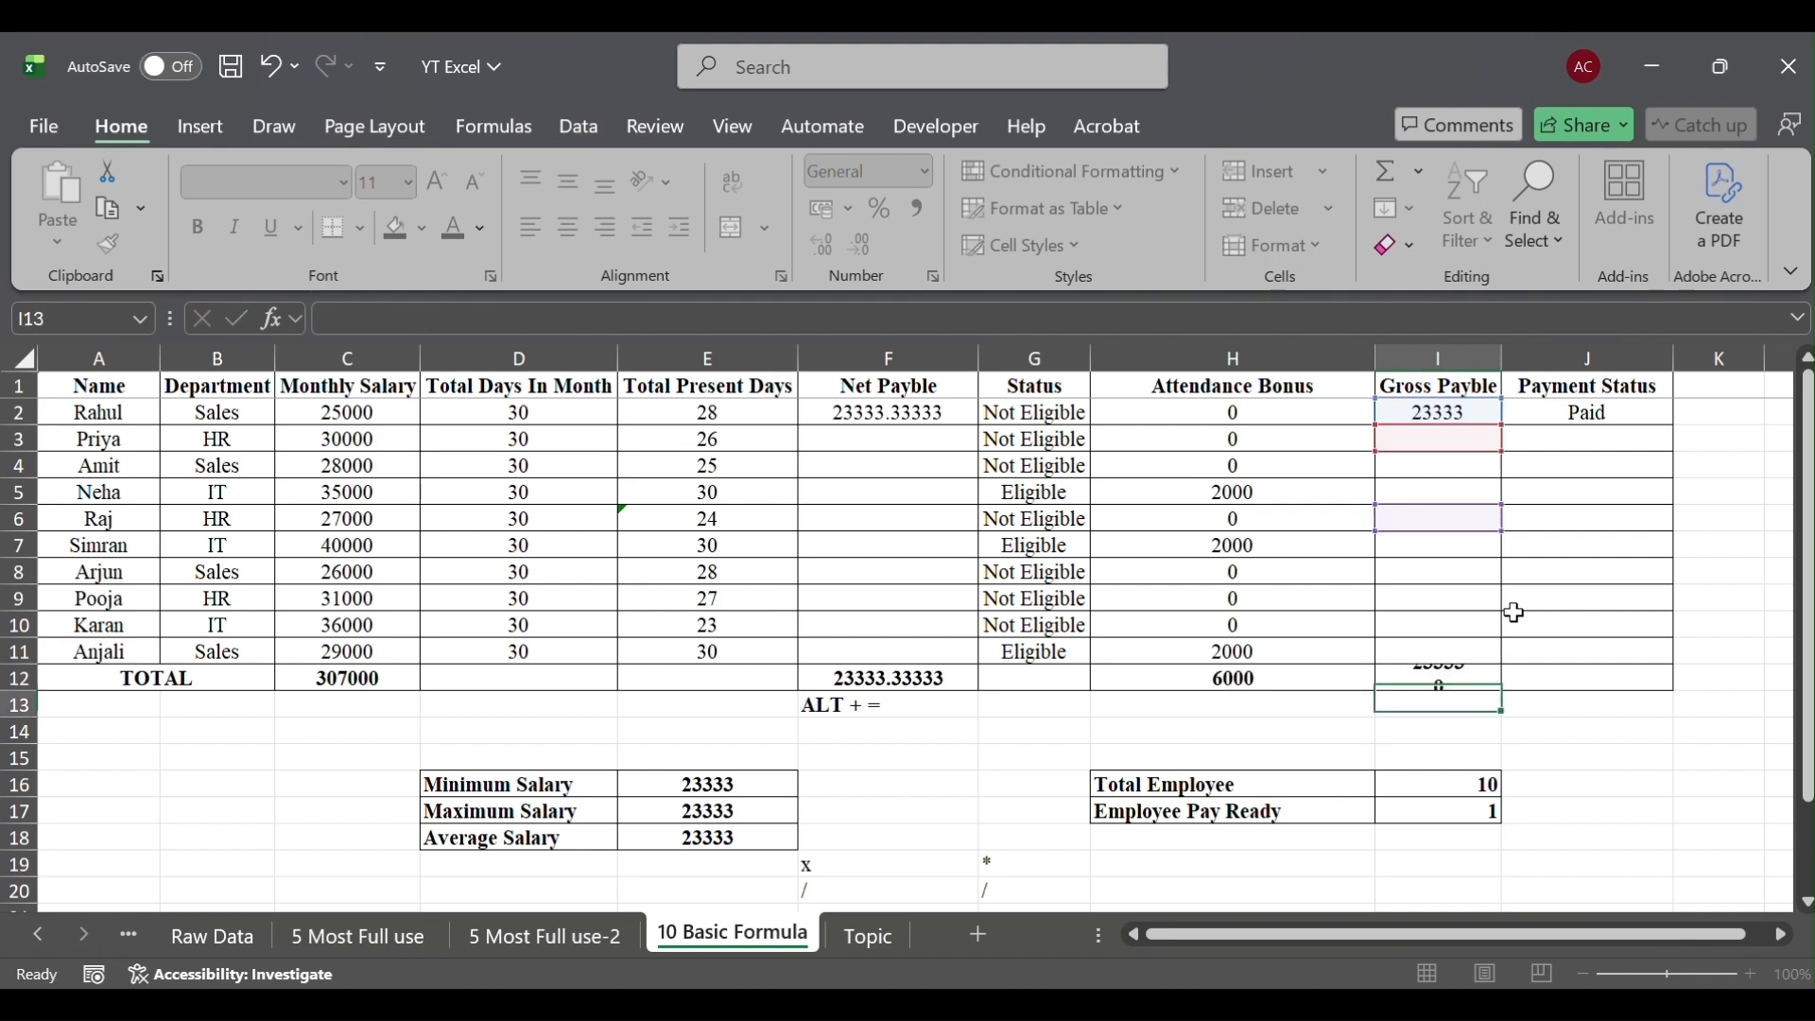
pyautogui.press('Up')
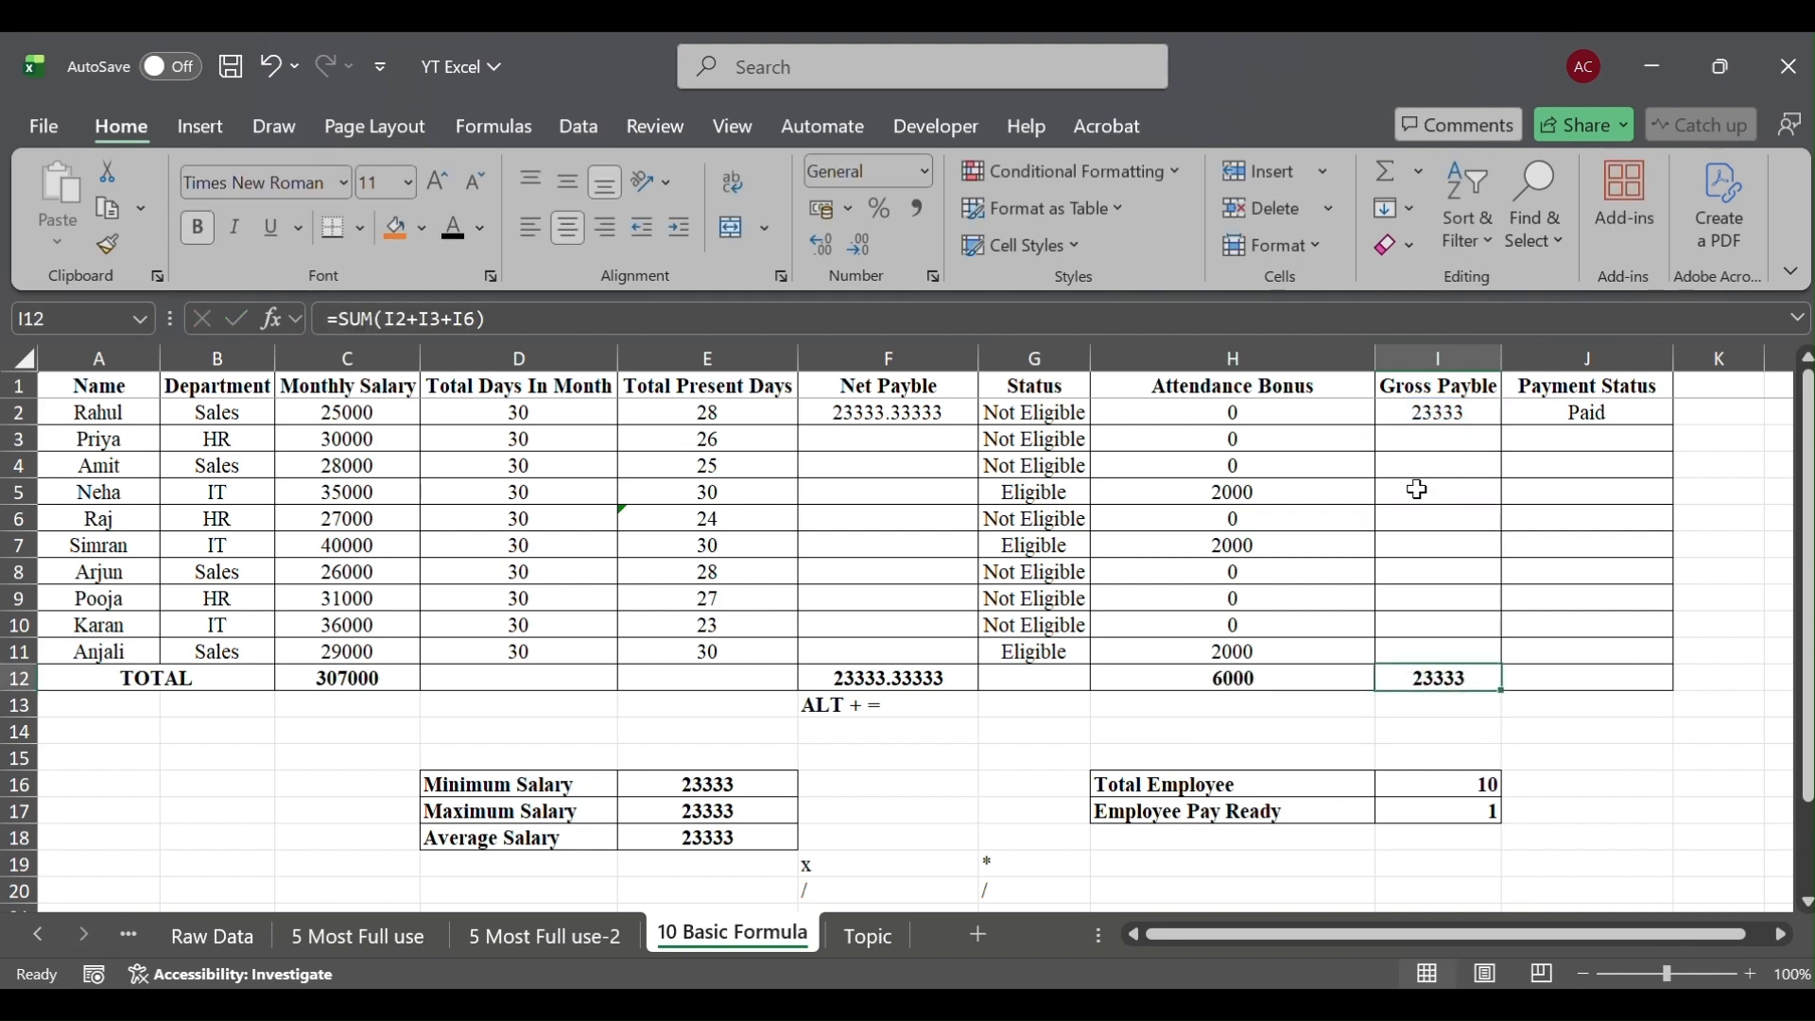
# Review the separately added Gross Payble cells, and clear the trial formula from total cell I12
pyautogui.click(1404, 413)
pyautogui.click(1408, 512)
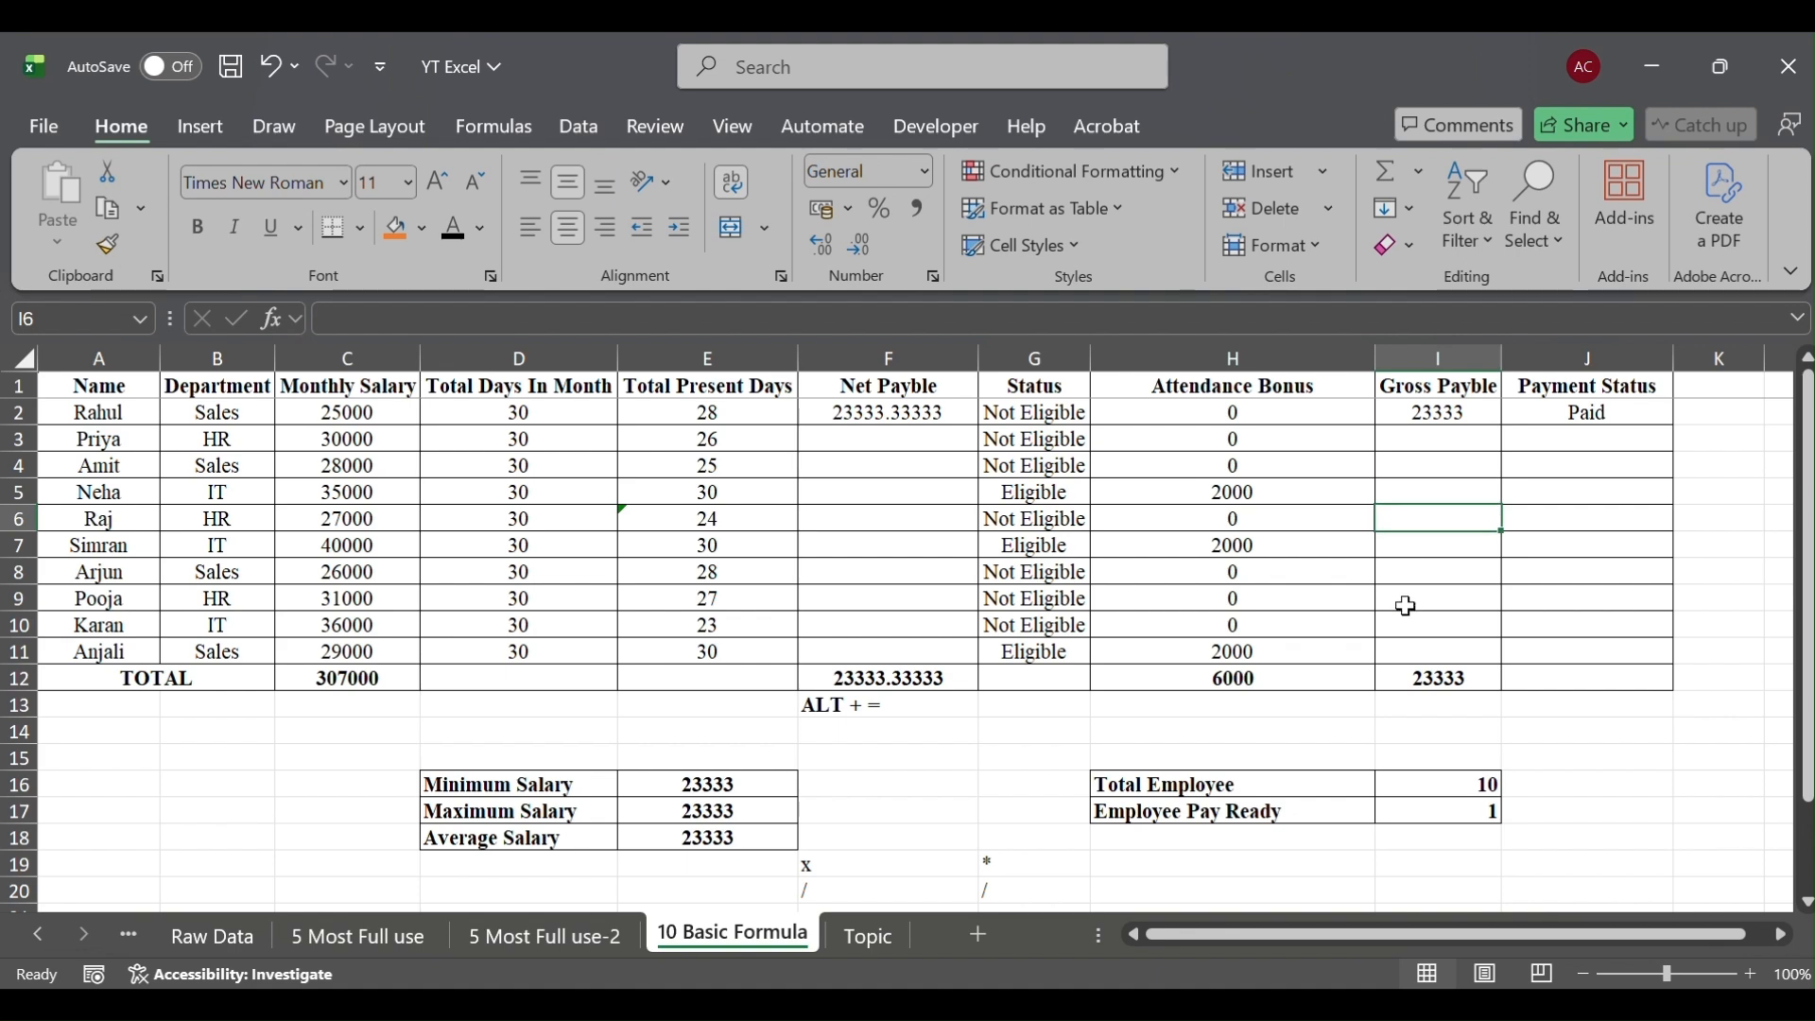
pyautogui.click(1405, 620)
pyautogui.click(1411, 679)
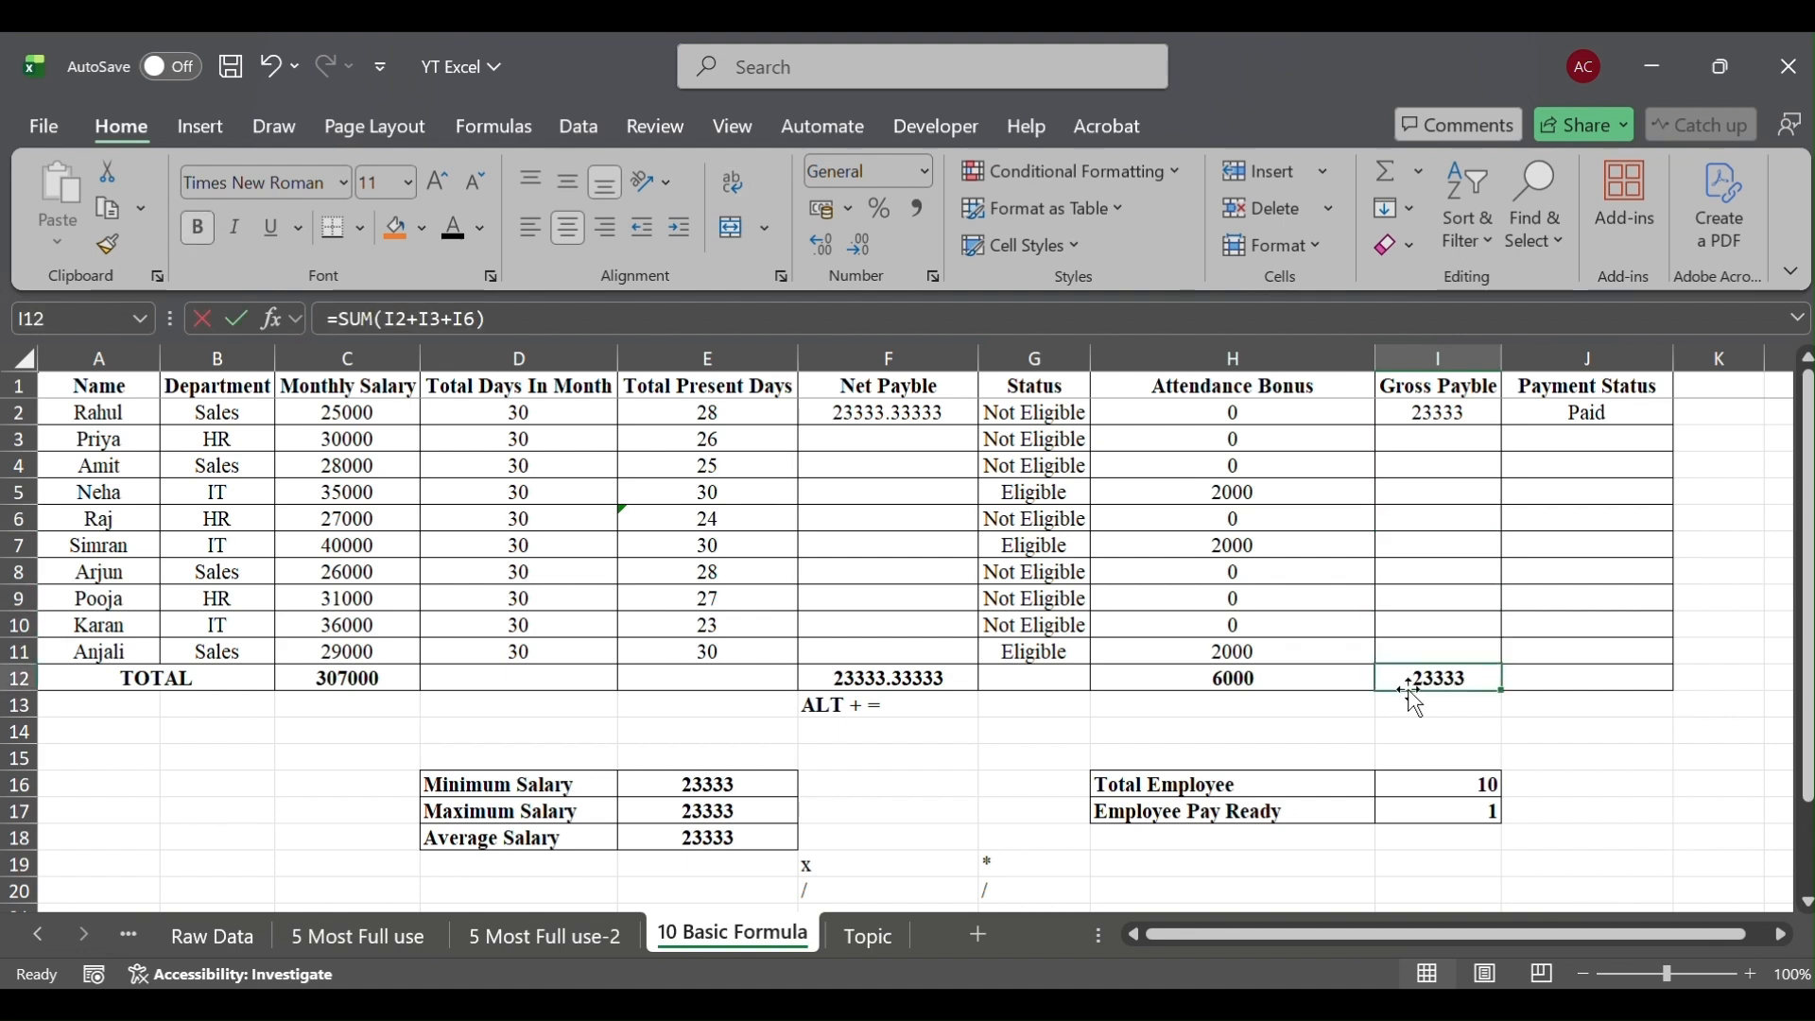
pyautogui.doubleClick(1411, 690)
pyautogui.press('Return')
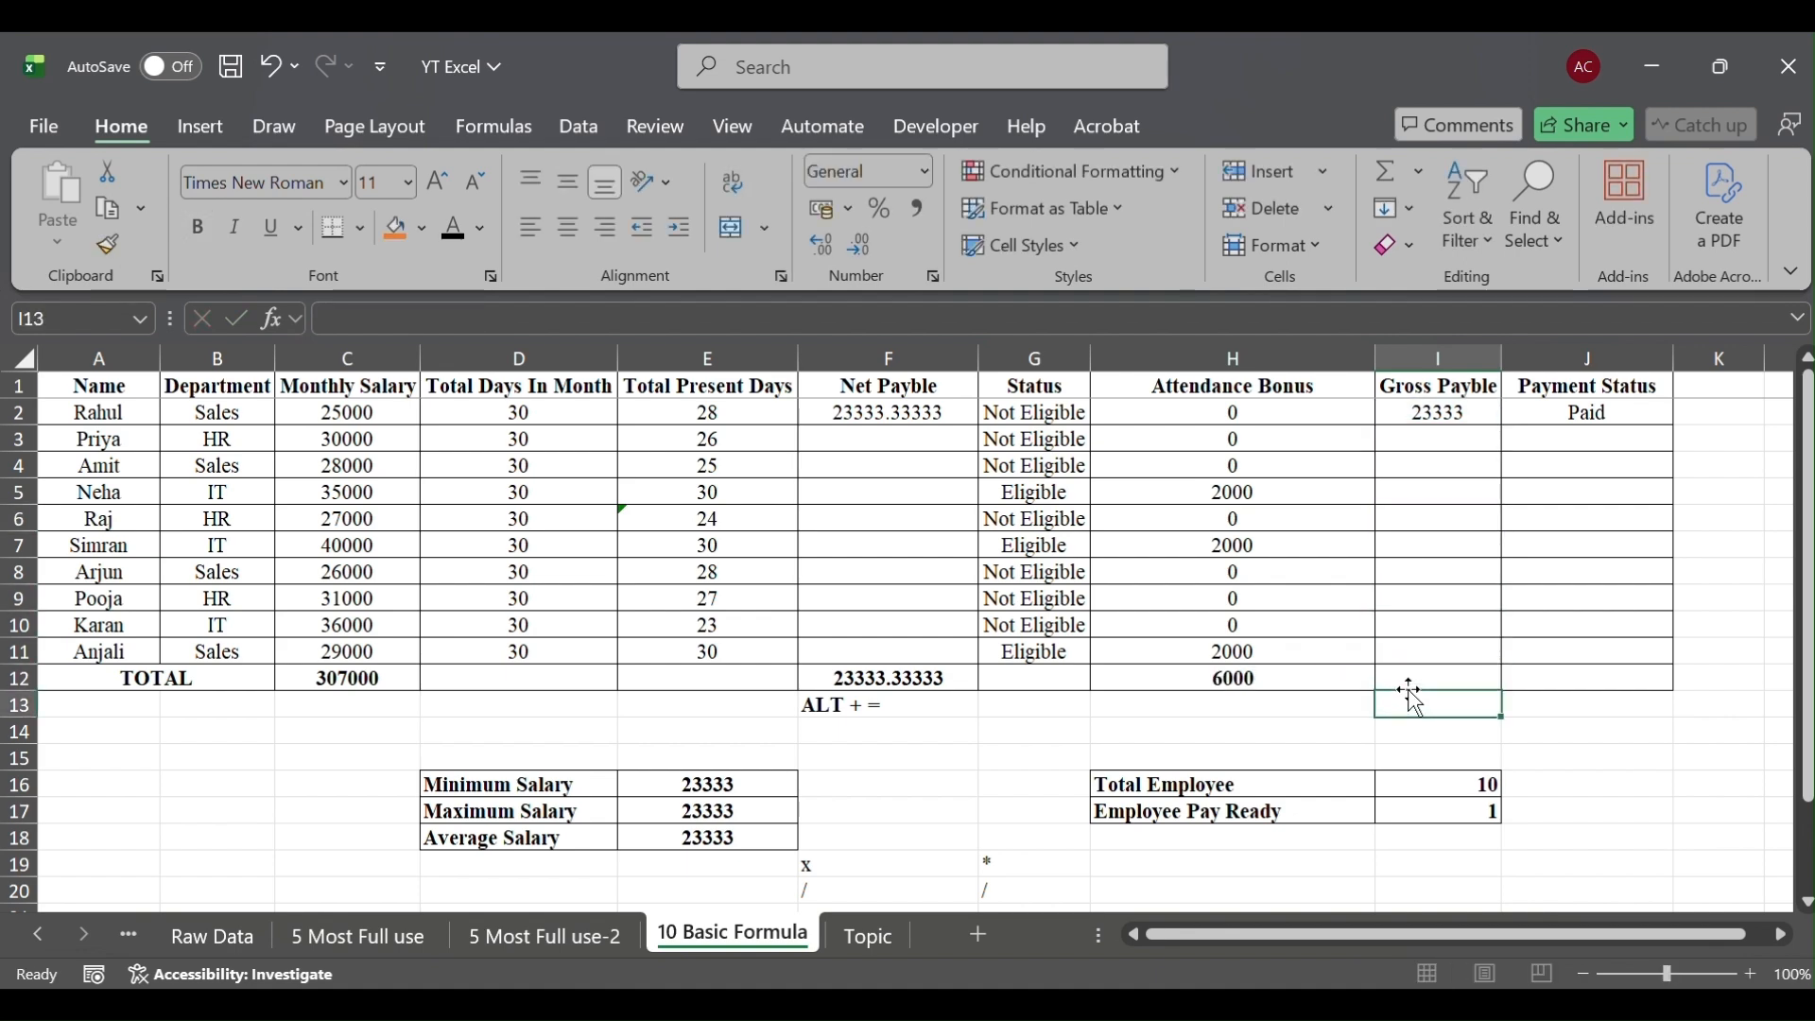
pyautogui.press('Up')
pyautogui.press('Up')
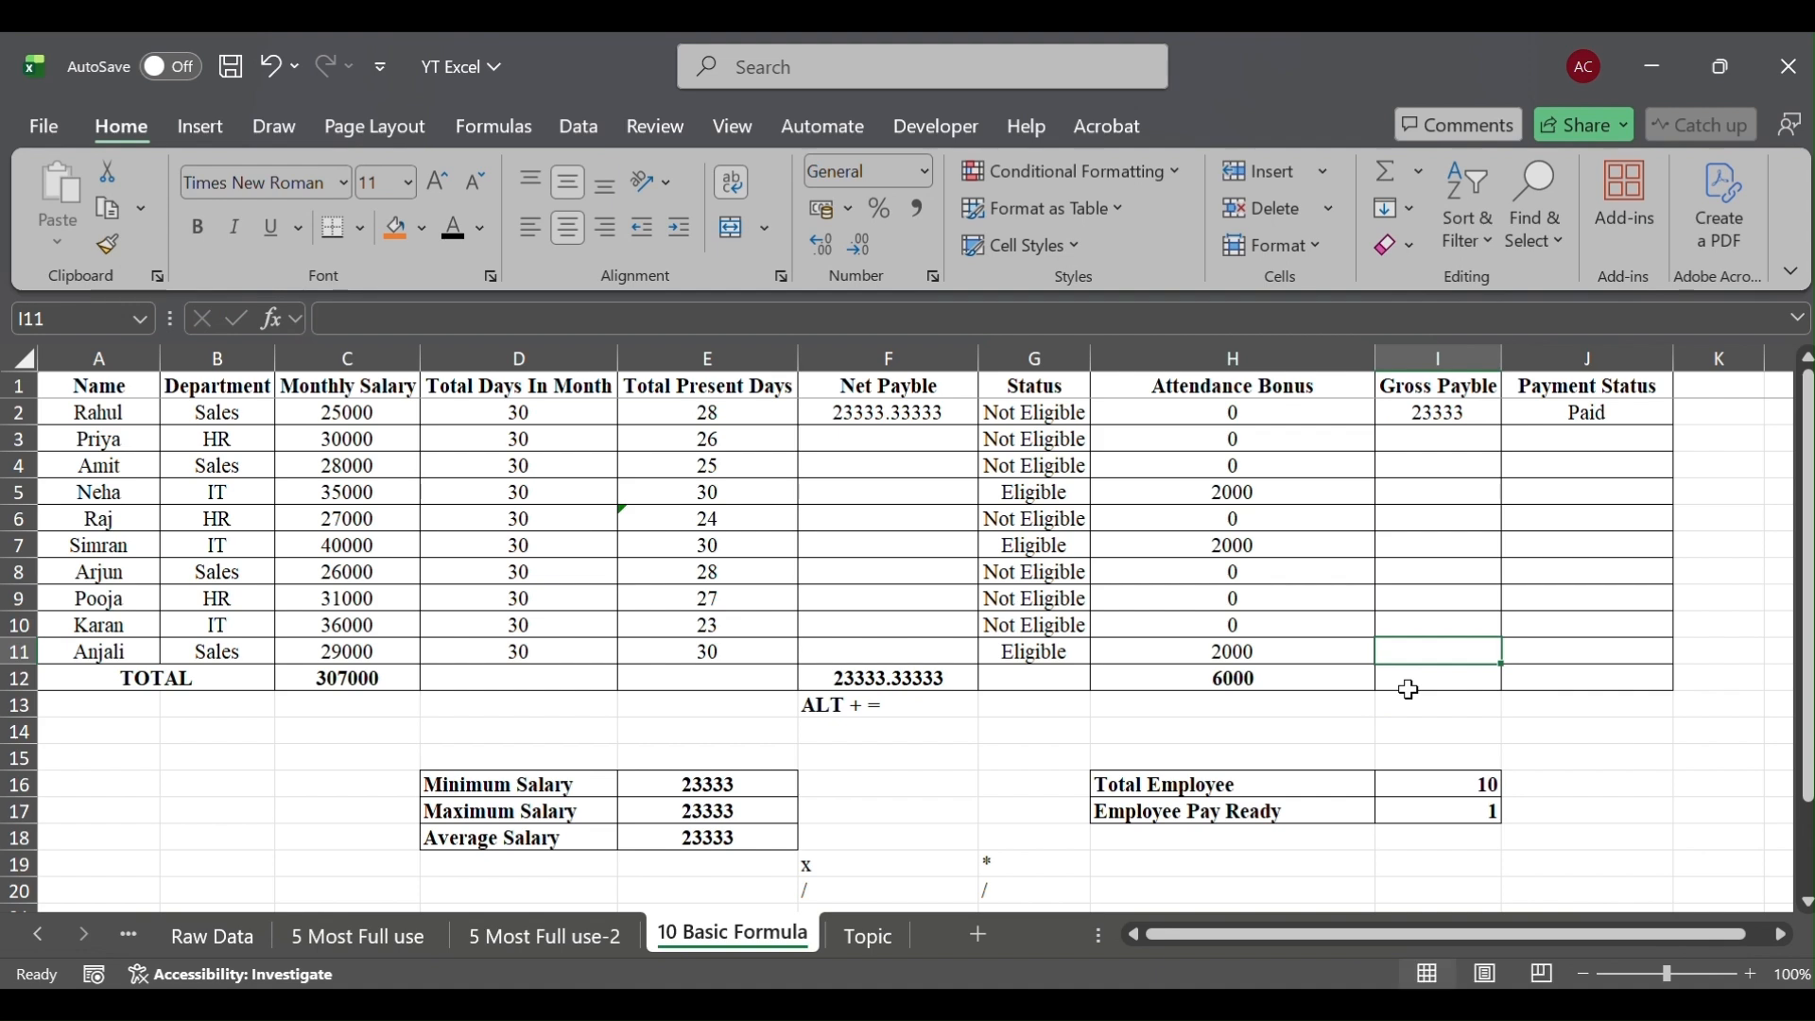
# Enter a SUM formula over the range I2:I11 in the Gross Payble total cell I12
pyautogui.click(1411, 690)
pyautogui.write('=sum')
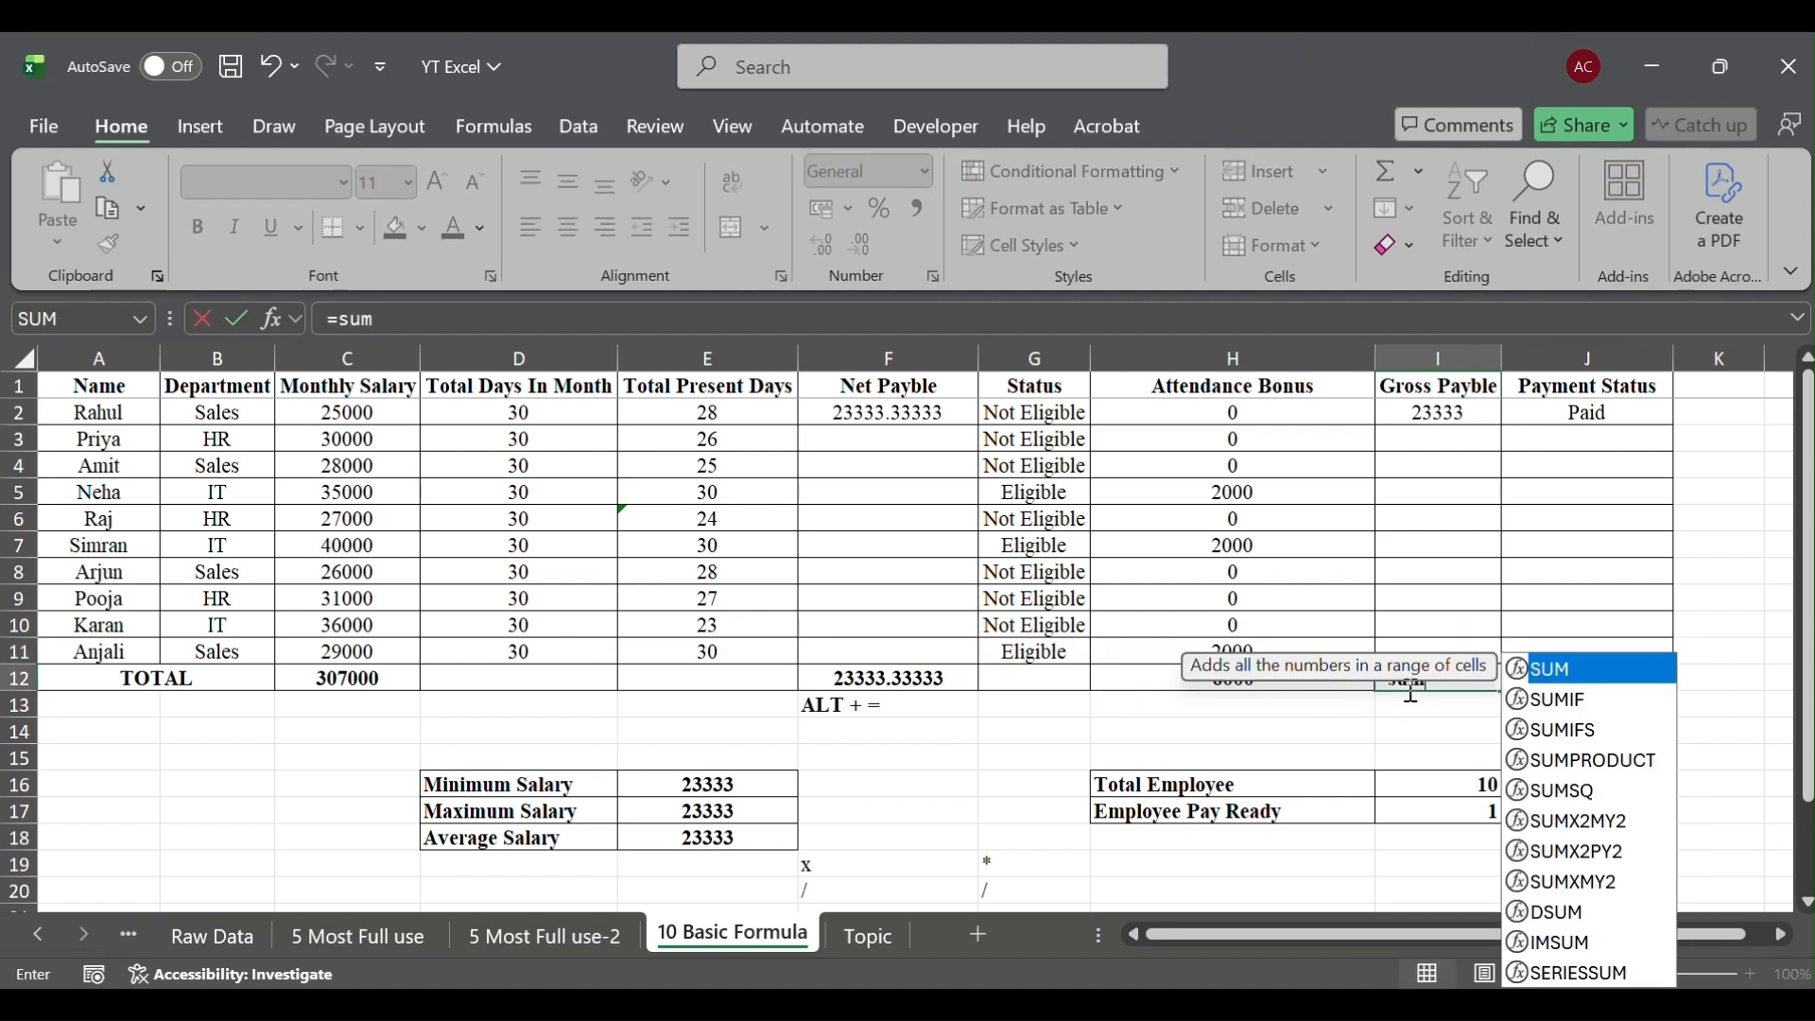
pyautogui.press('Tab')
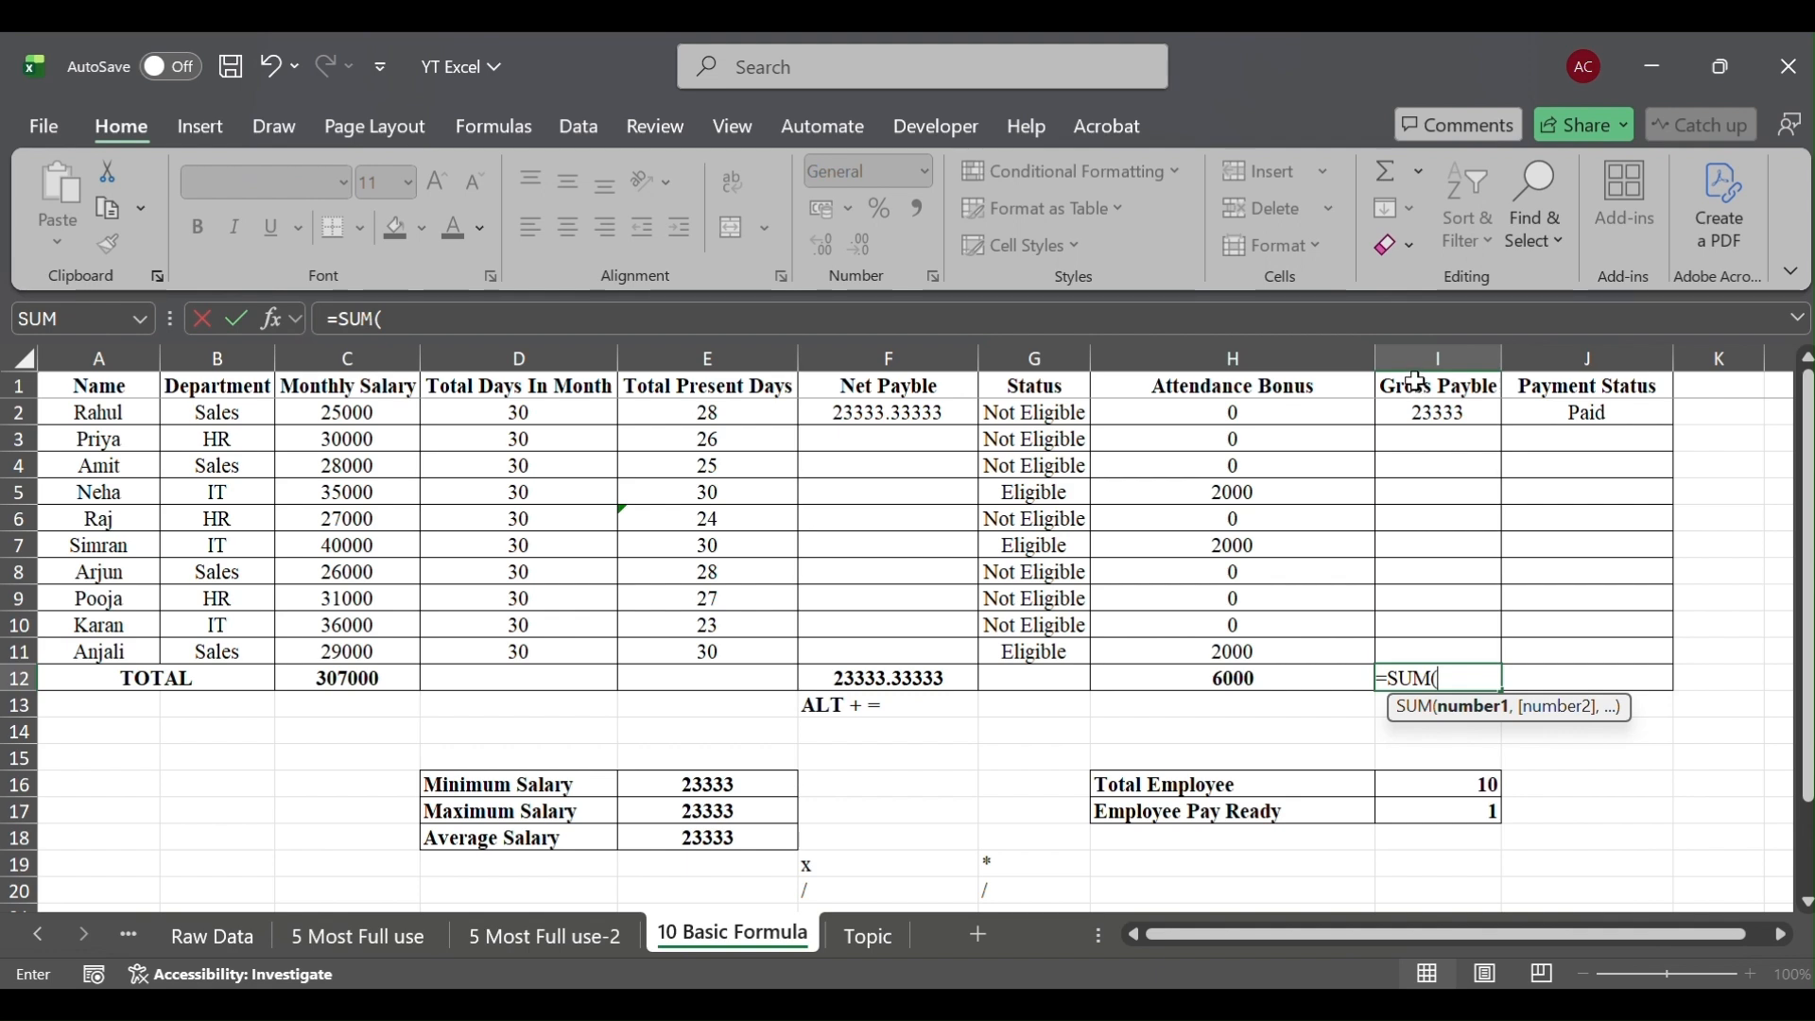
pyautogui.click(1418, 412)
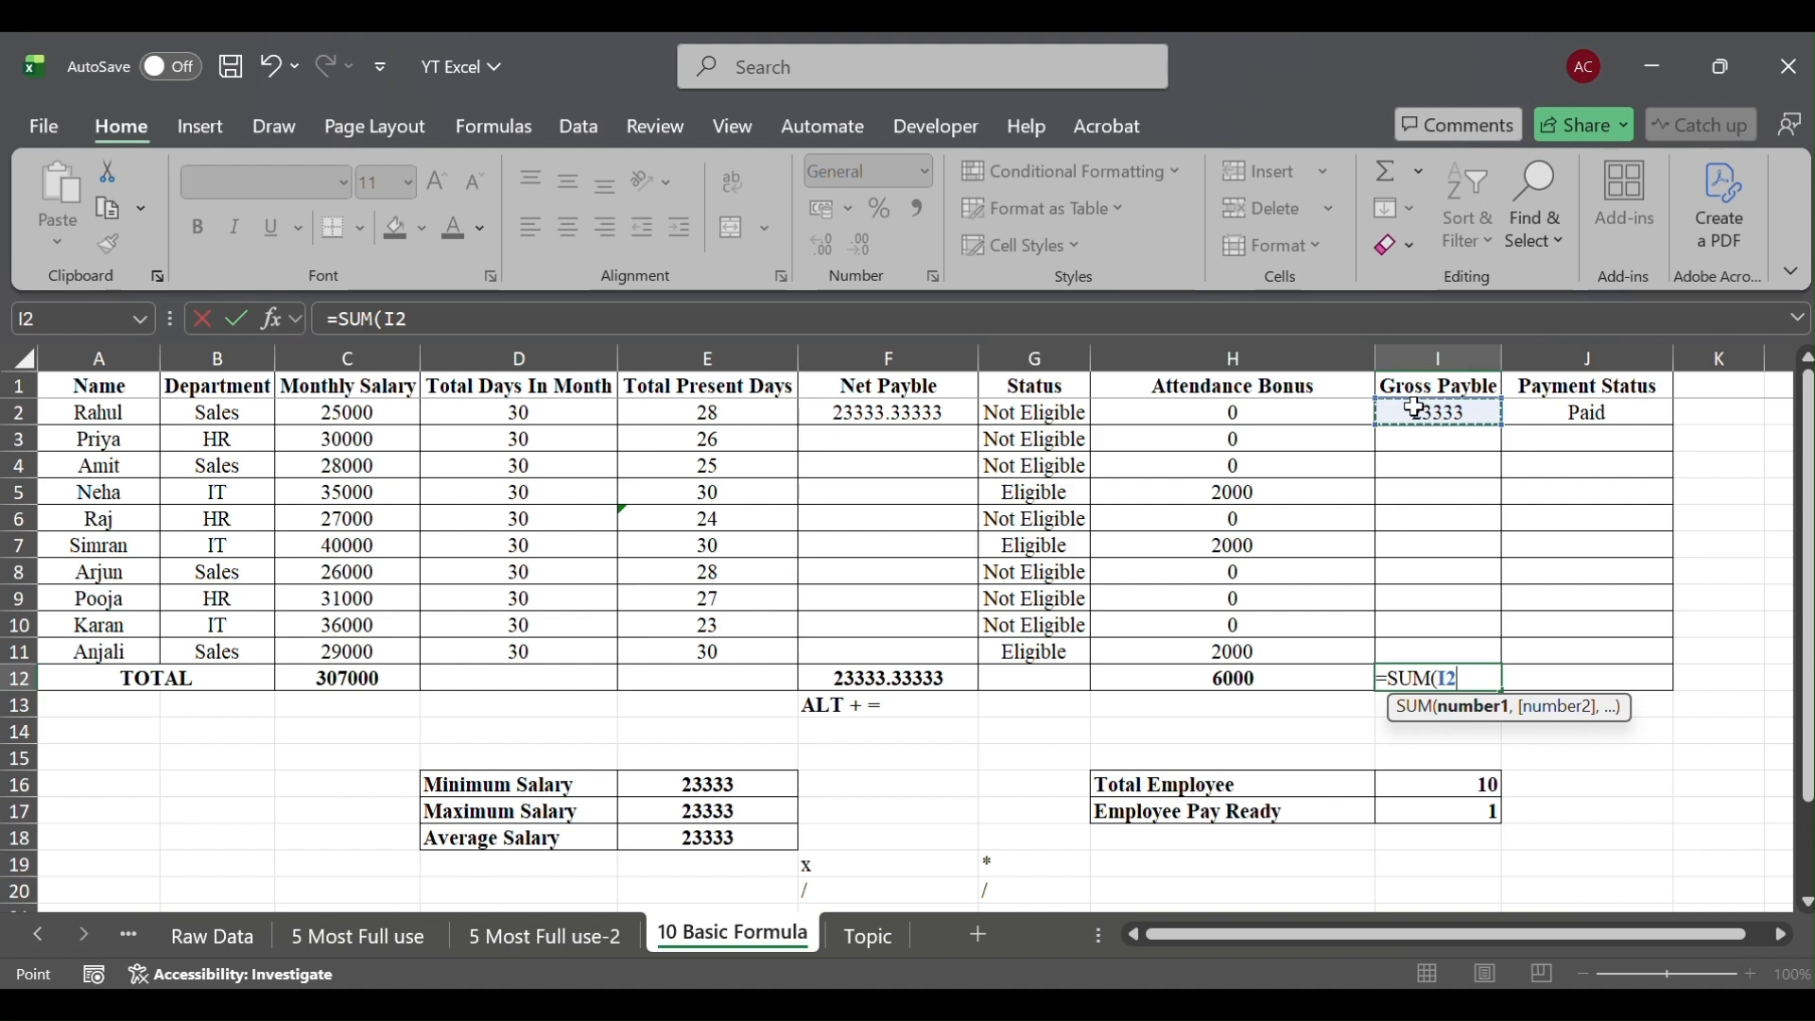
pyautogui.hotkey('shift', 'Down')
pyautogui.hotkey('shift', 'Down')
pyautogui.hotkey('shift', 'Down')
pyautogui.hotkey('shift', 'Down')
pyautogui.hotkey('shift', 'Down')
pyautogui.hotkey('shift', 'Down')
pyautogui.hotkey('shift', 'Down')
pyautogui.hotkey('shift', 'Down')
pyautogui.hotkey('shift', 'Down')
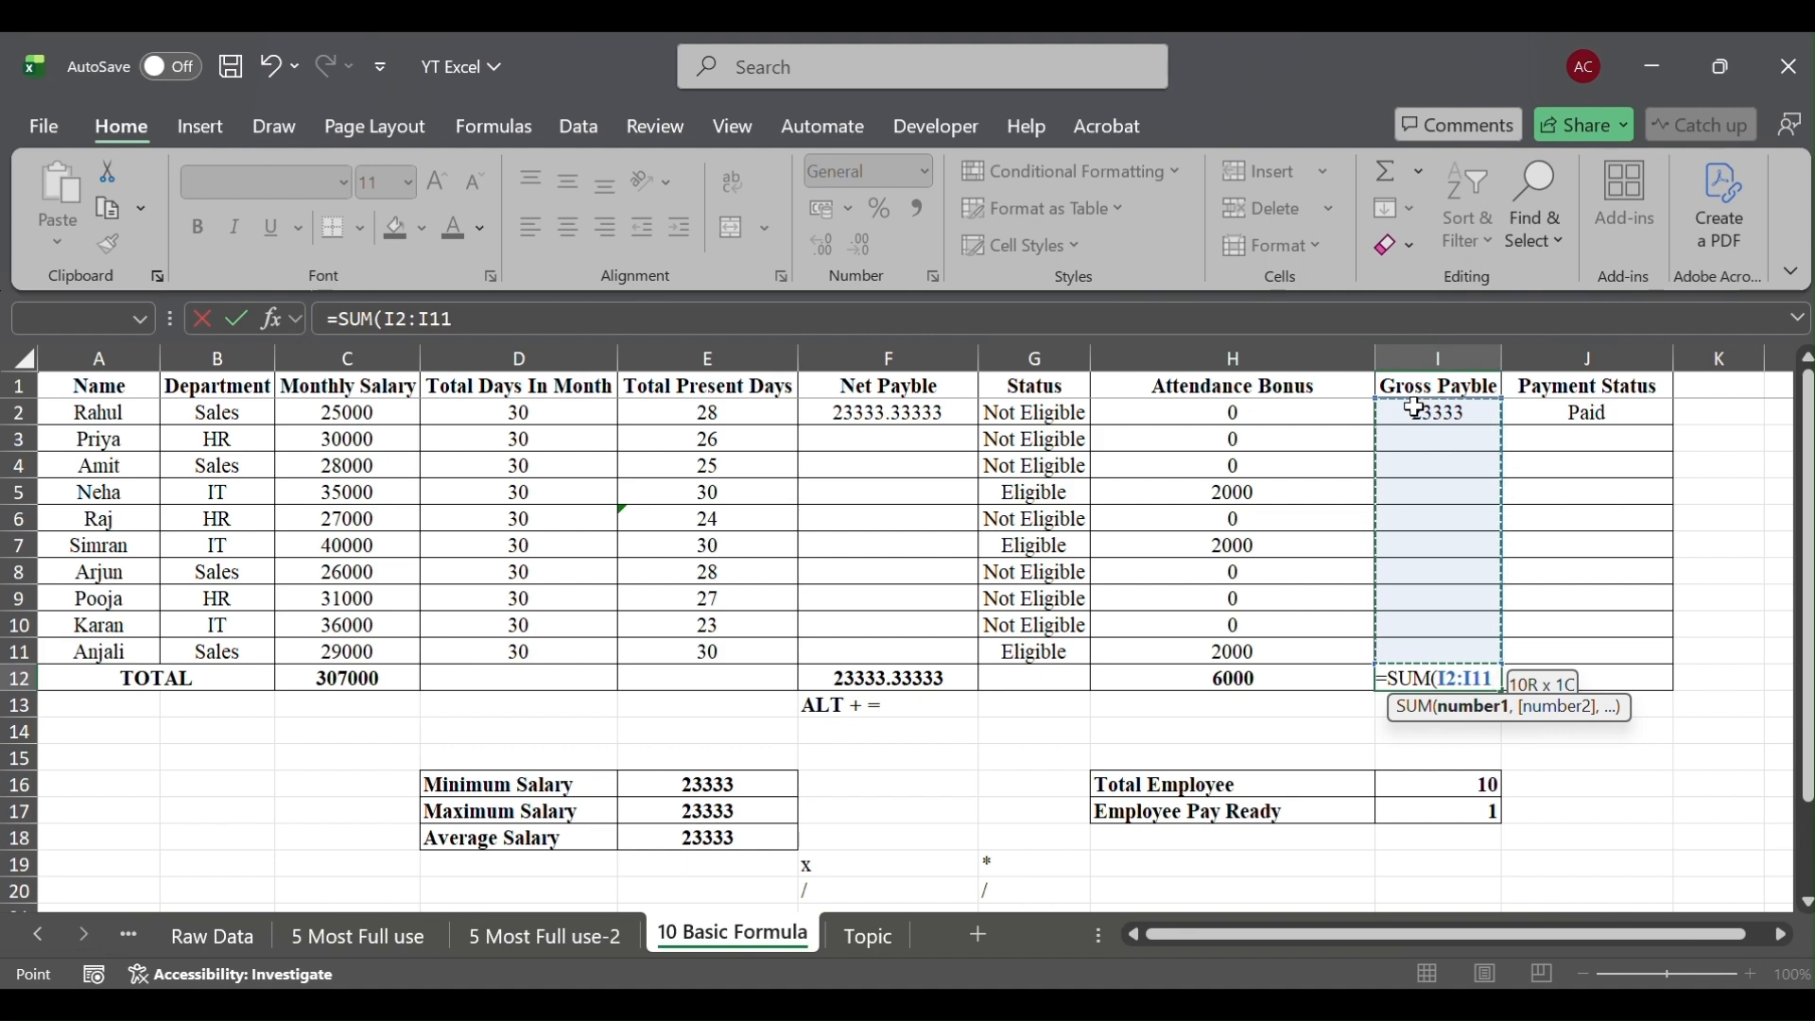
pyautogui.press('Return')
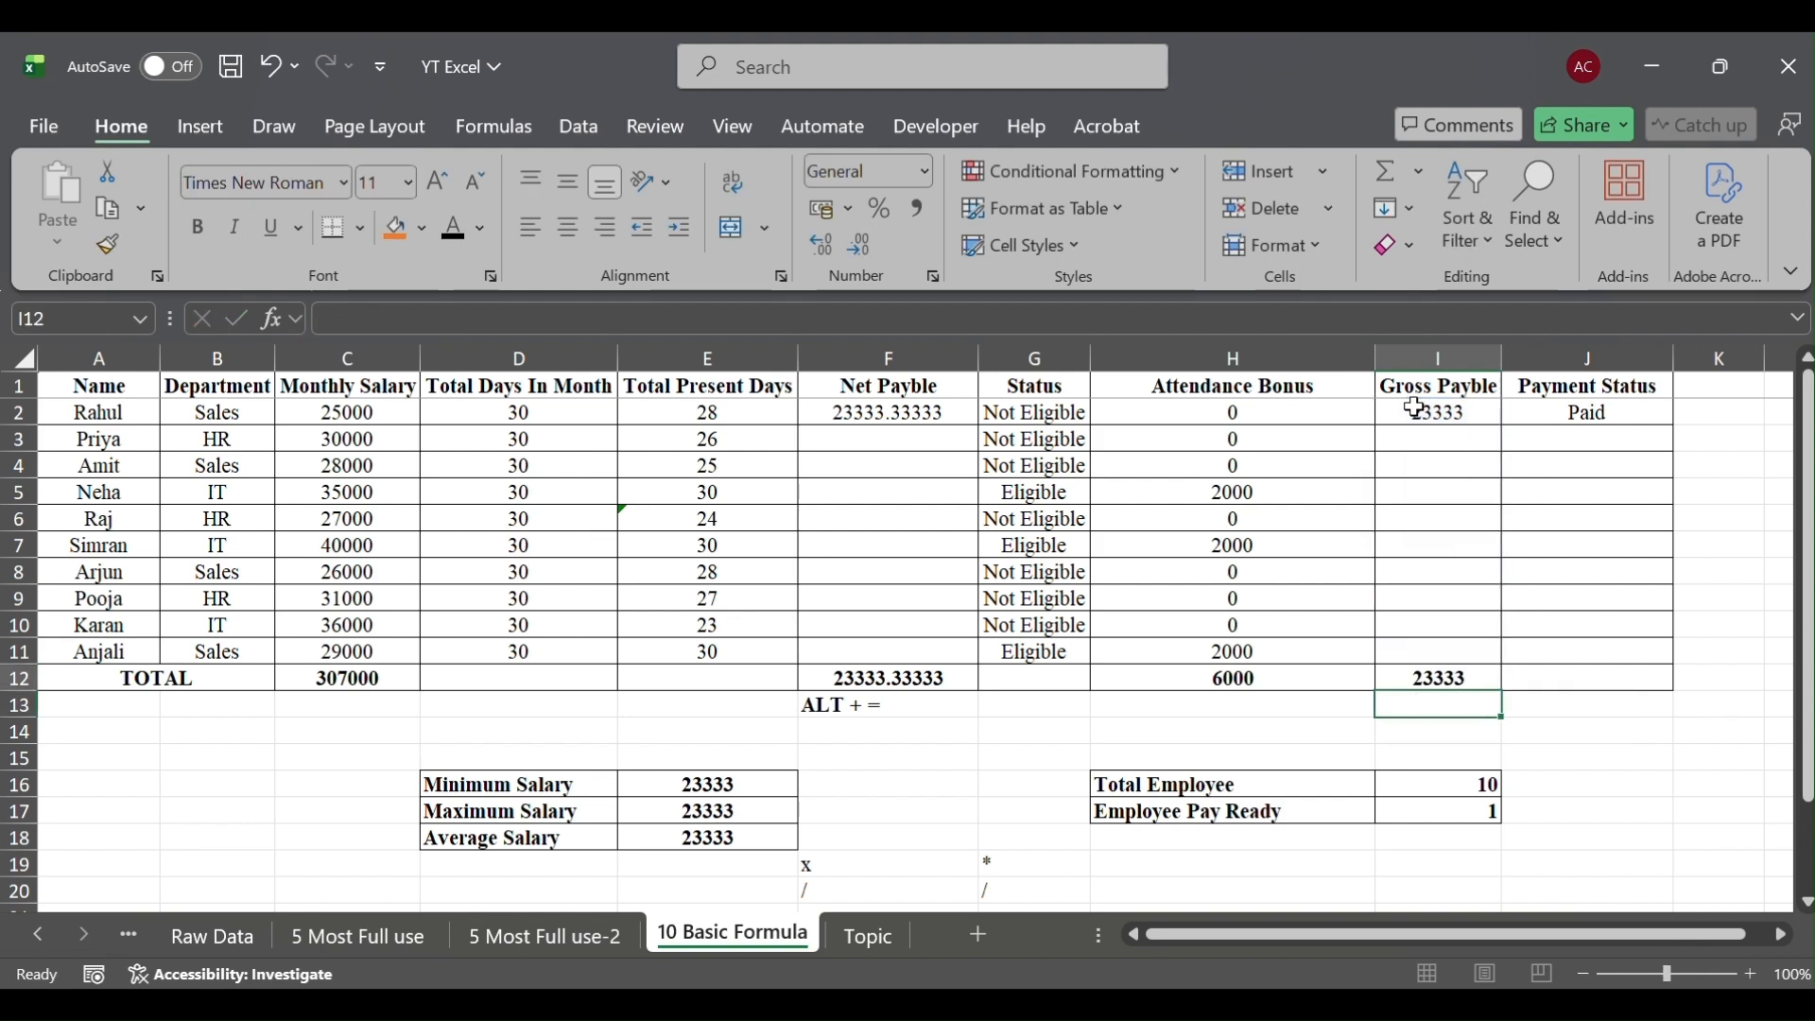
# Clear the range SUM formula from the Gross Payble total cell I12
pyautogui.press('Up')
pyautogui.hotkey('alt', '=')
pyautogui.press('Escape')
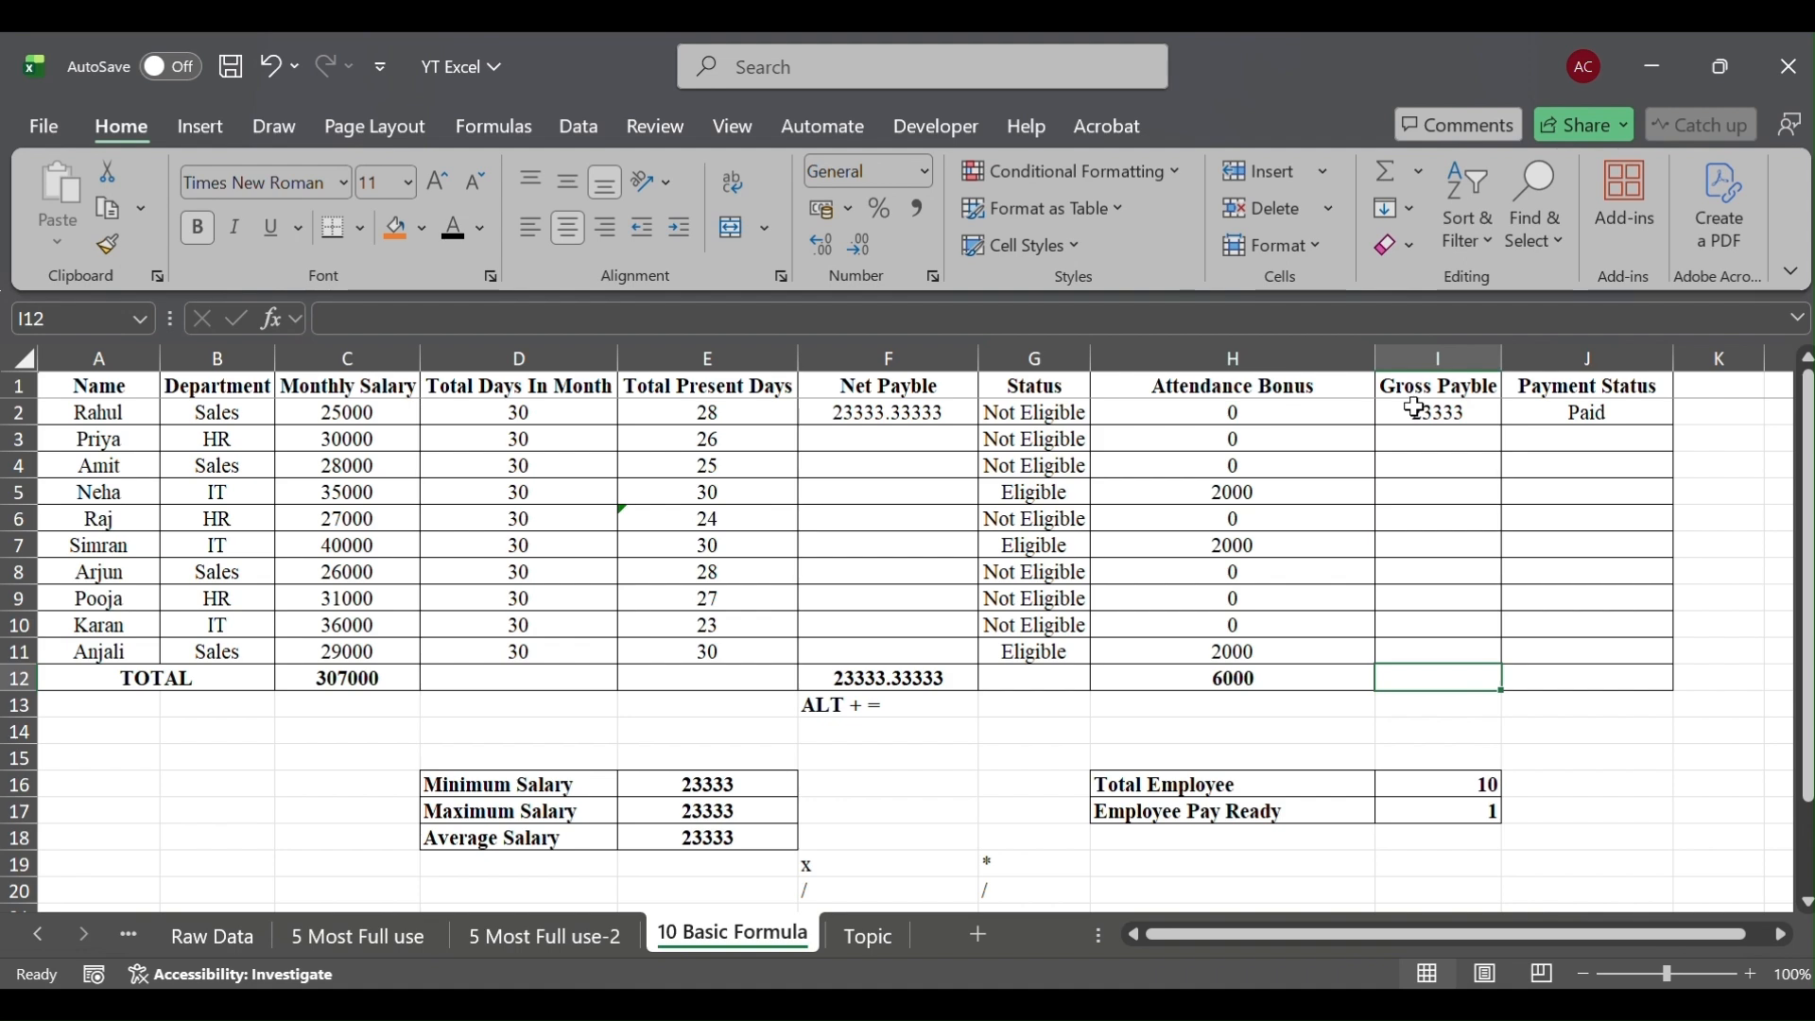
# Examine the AutoSum shortcut note in F13 below the Net Payble total
pyautogui.press('Down')
pyautogui.press('Left')
pyautogui.press('Left')
pyautogui.press('Left')
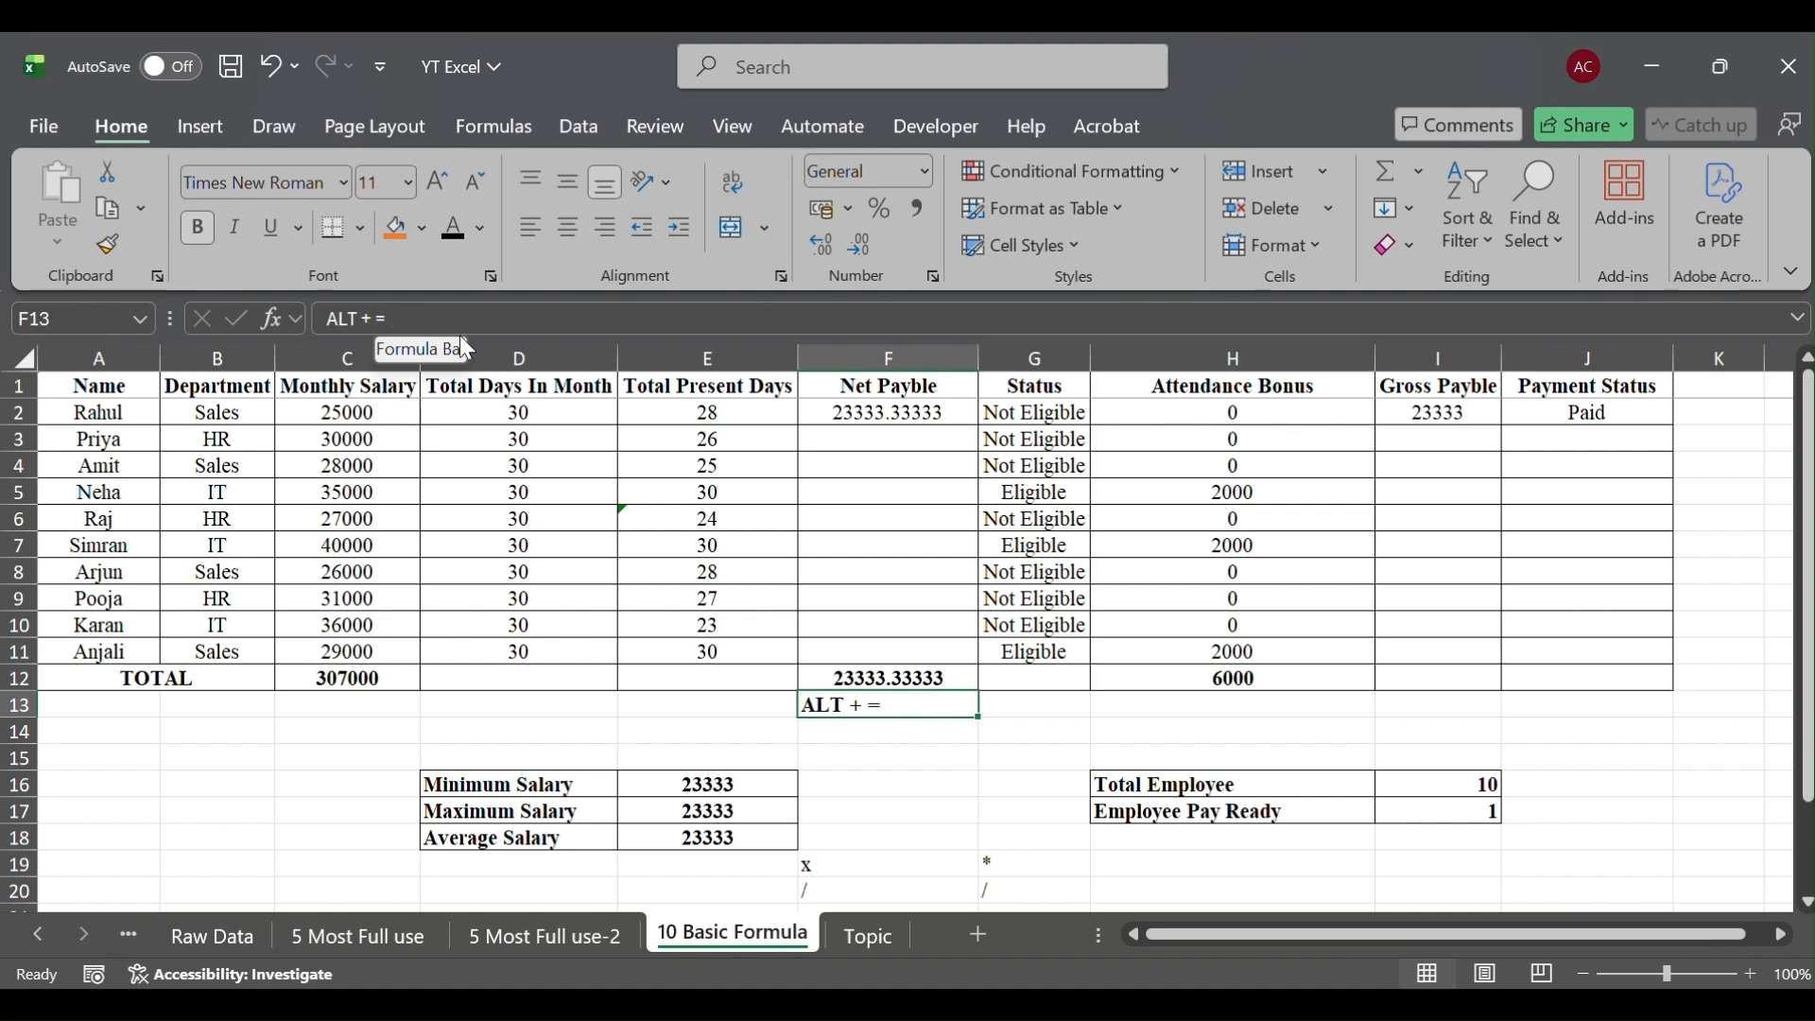
pyautogui.press('Down')
pyautogui.press('Right')
pyautogui.press('Right')
pyautogui.press('Right')
pyautogui.press('Up')
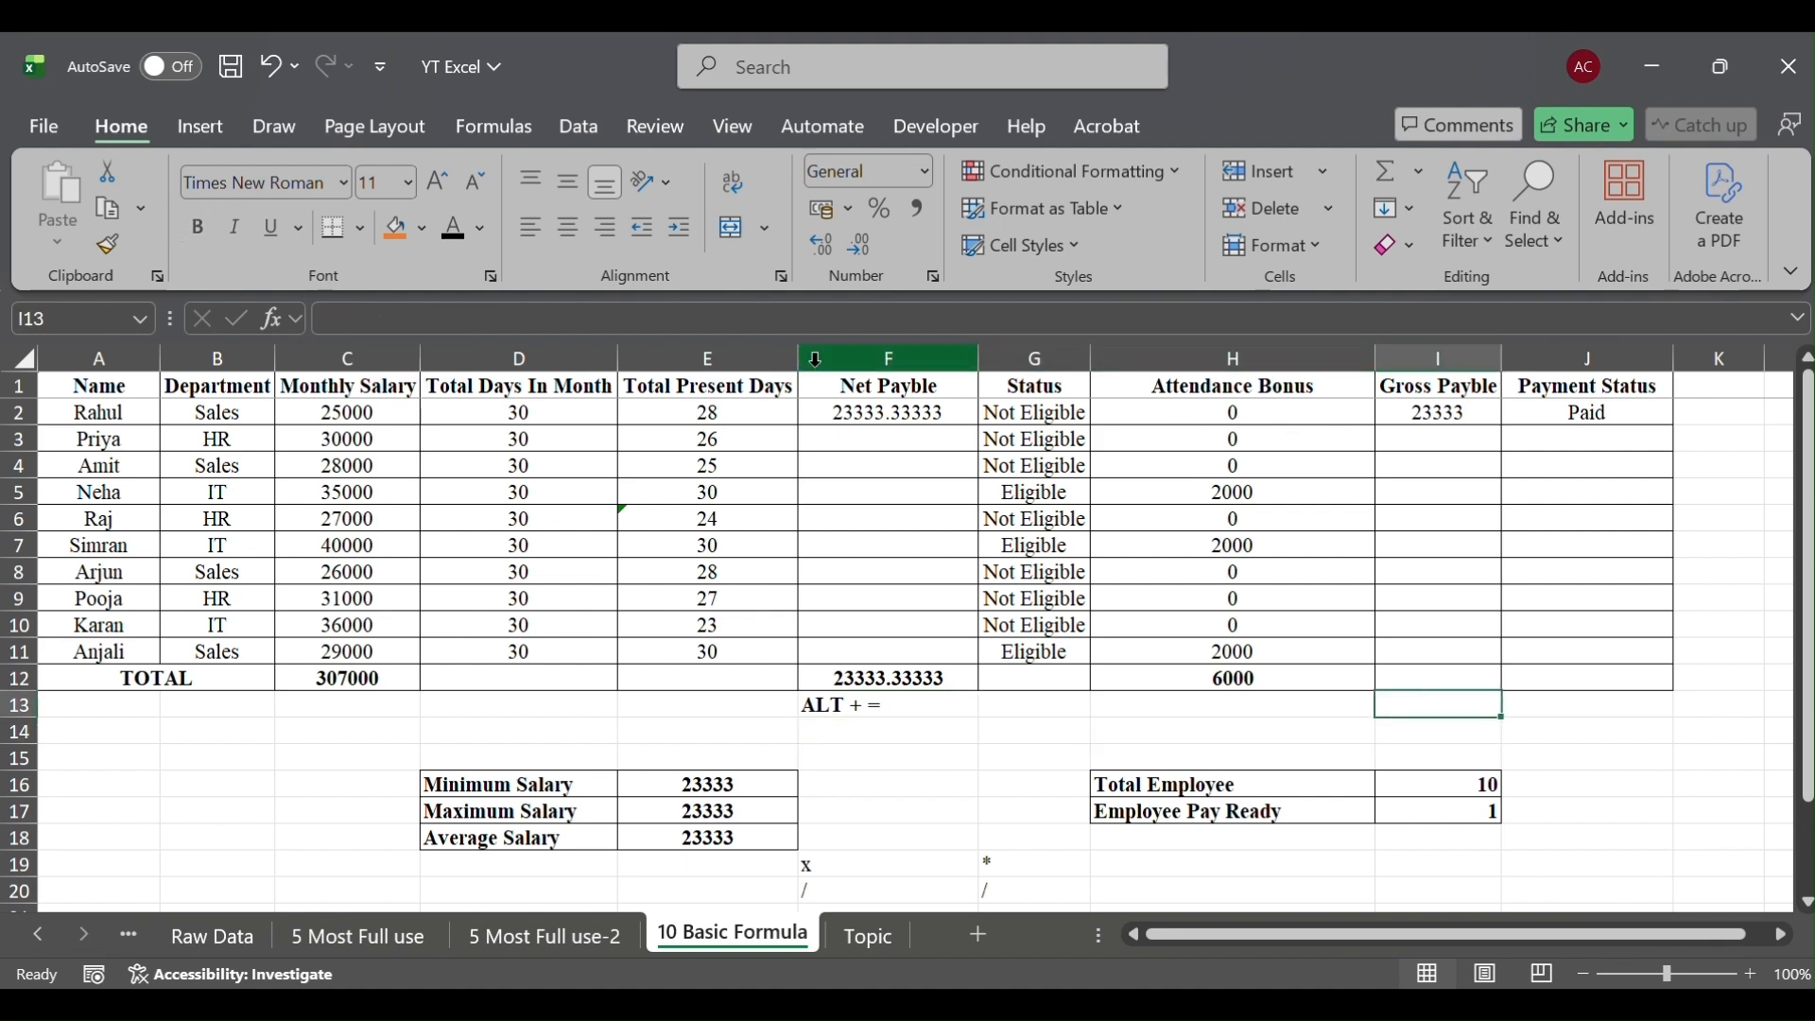
# Use AutoSum to total I2:I11 in the Gross Payble total cell I12
pyautogui.press('Up')
pyautogui.hotkey('alt', '=')
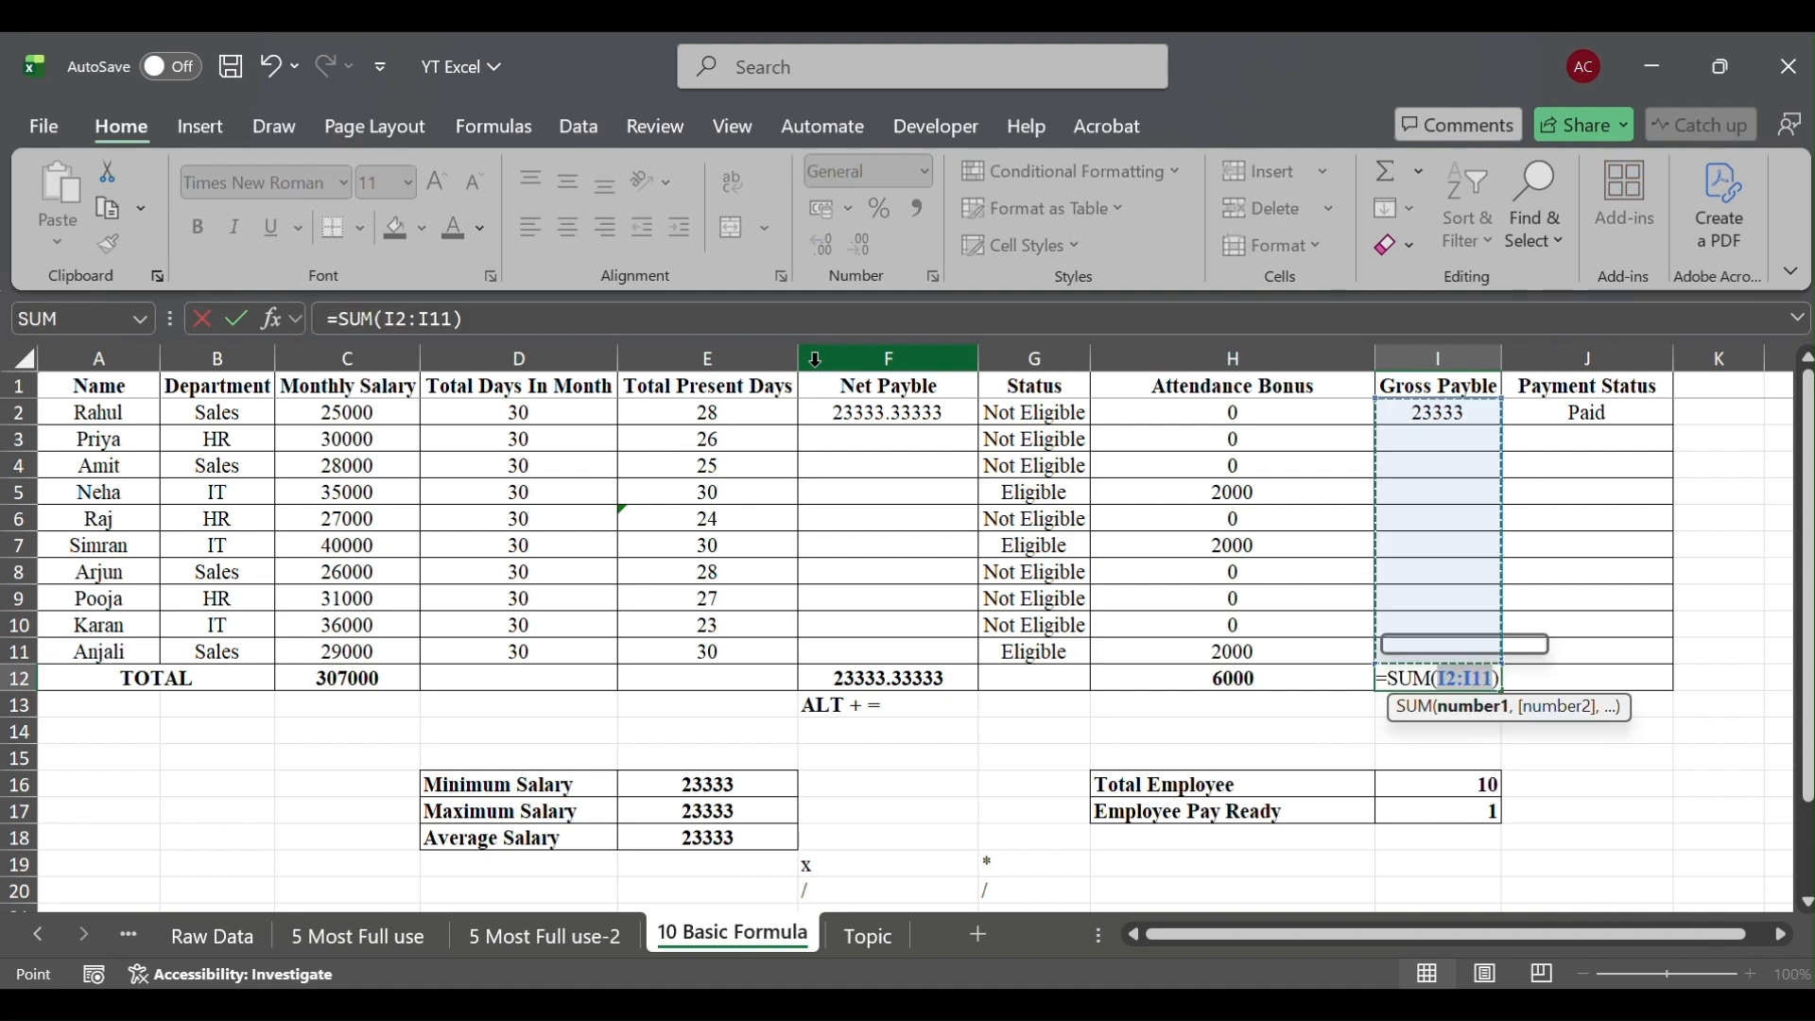
pyautogui.press('Return')
pyautogui.press('Down')
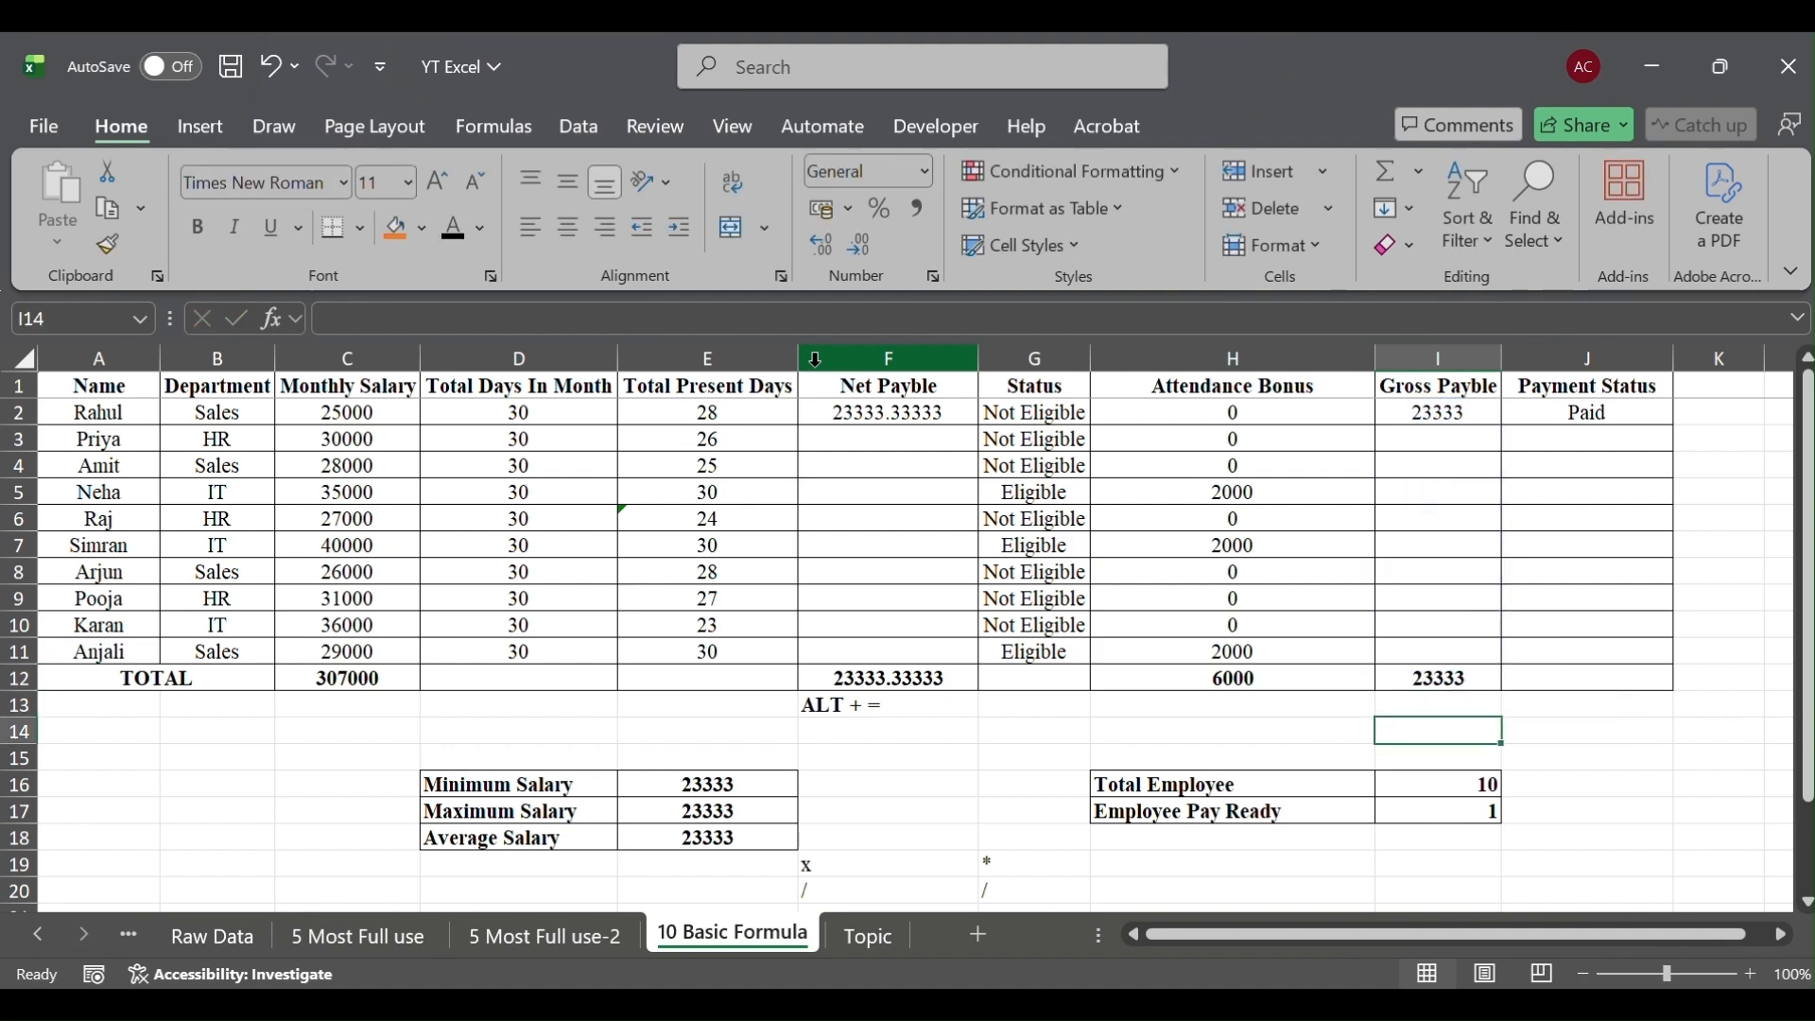
# Review the SUM formulas in the TOTAL row for Net Payble, Attendance Bonus and Gross Payble
pyautogui.press('Up')
pyautogui.press('Up')
pyautogui.press('Left')
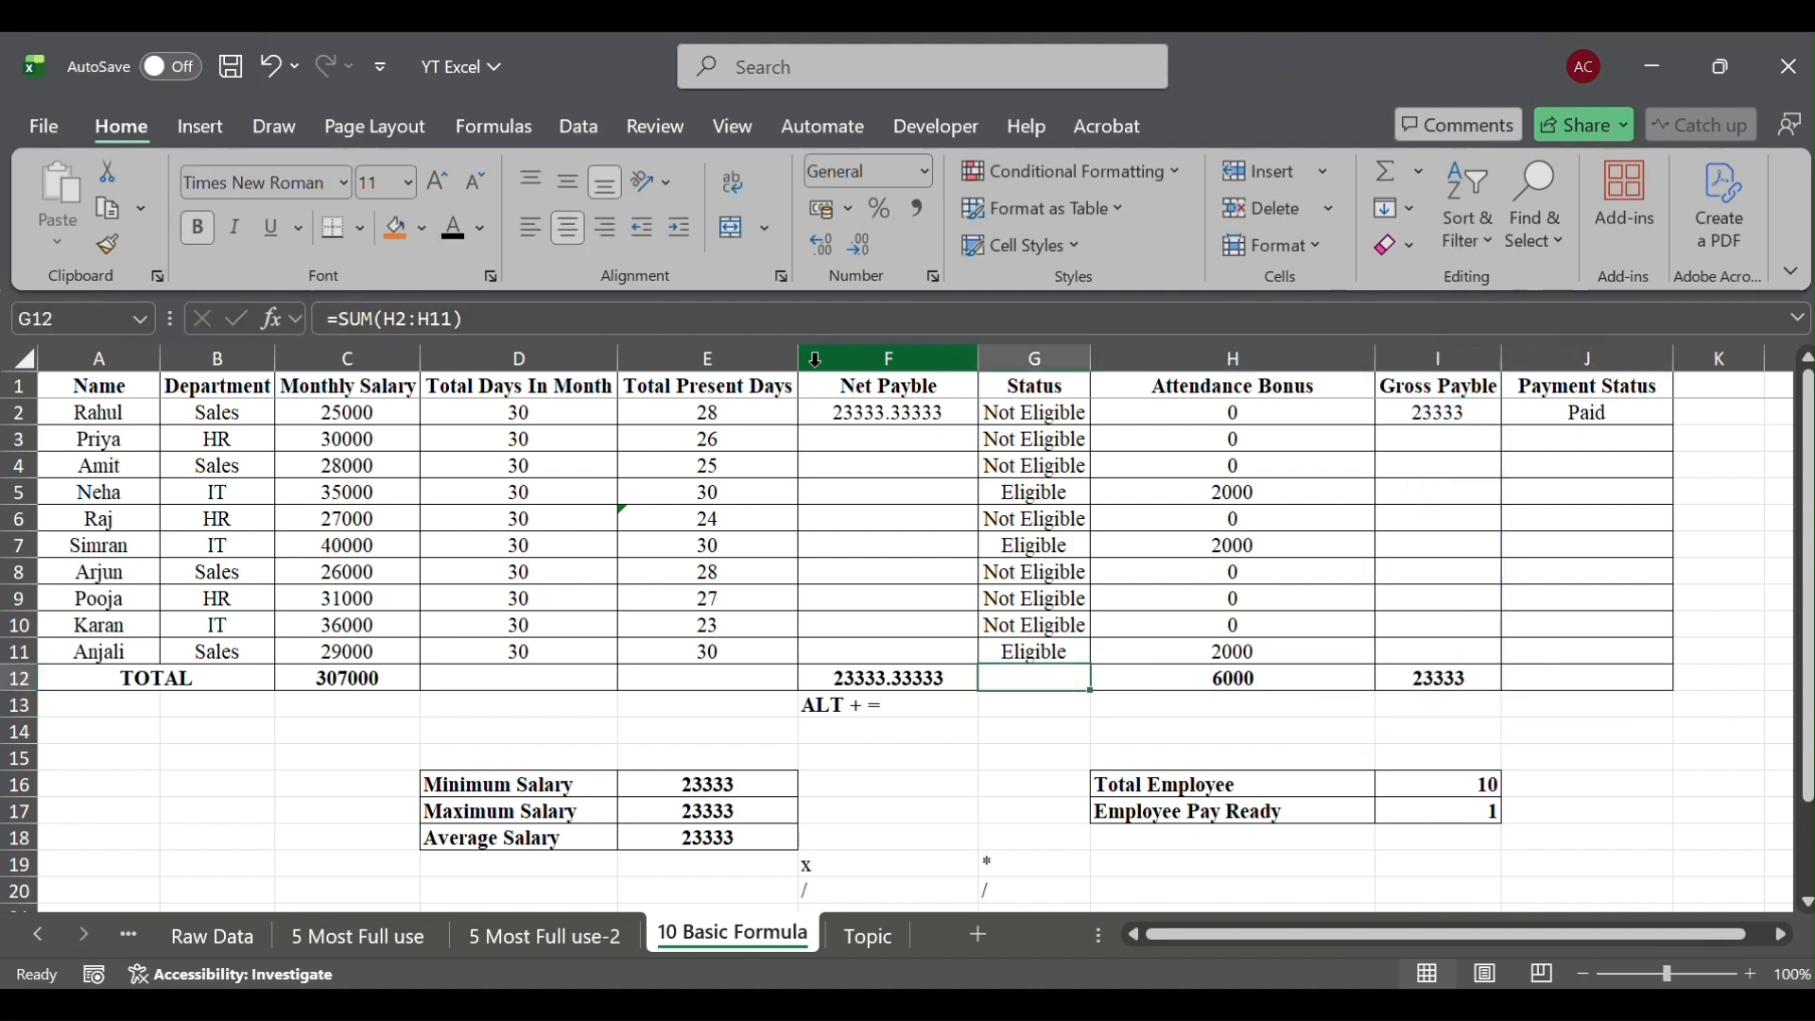
pyautogui.press('Left')
pyautogui.press('Right')
pyautogui.press('Right')
pyautogui.press('Down')
pyautogui.press('Up')
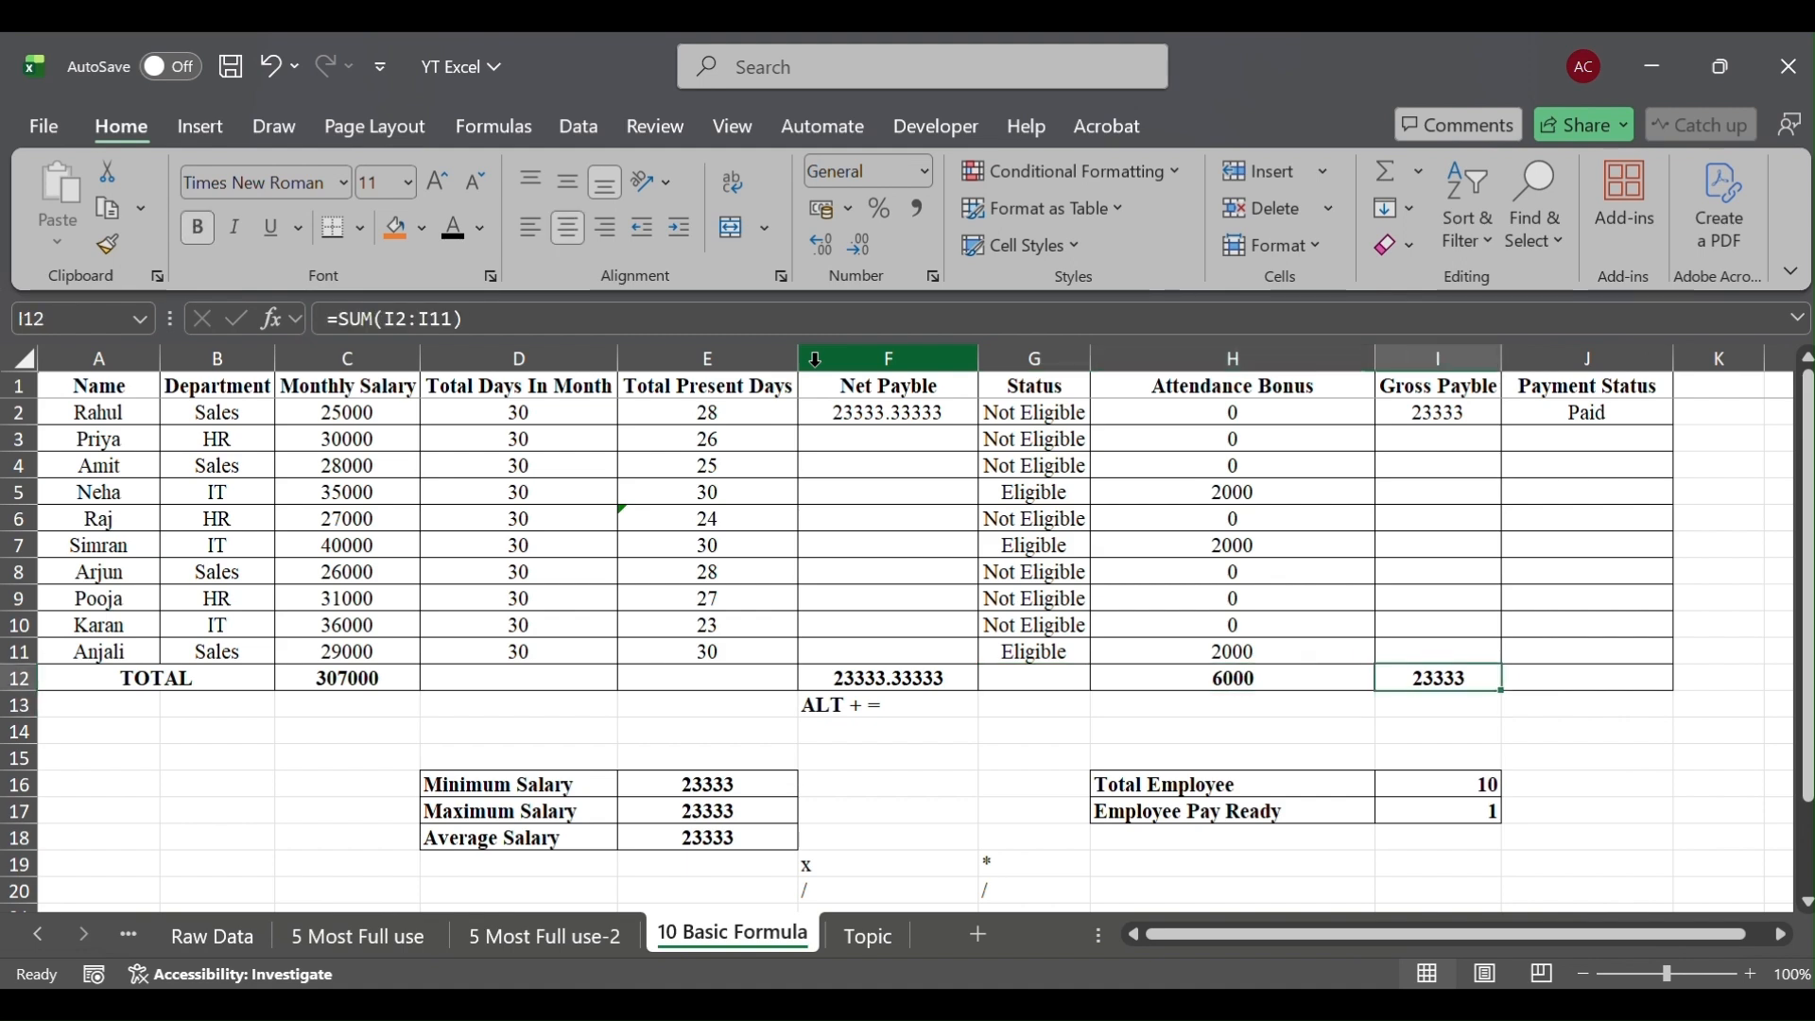
# Examine the cell references in the Net Payble formula in F2 and the Total Present Days value in E2
pyautogui.press('Down')
pyautogui.press('Left')
pyautogui.press('Left')
pyautogui.press('Left')
pyautogui.press('Up')
pyautogui.press('Up')
pyautogui.press('Up')
pyautogui.press('Up')
pyautogui.press('Up')
pyautogui.press('Up')
pyautogui.press('Up')
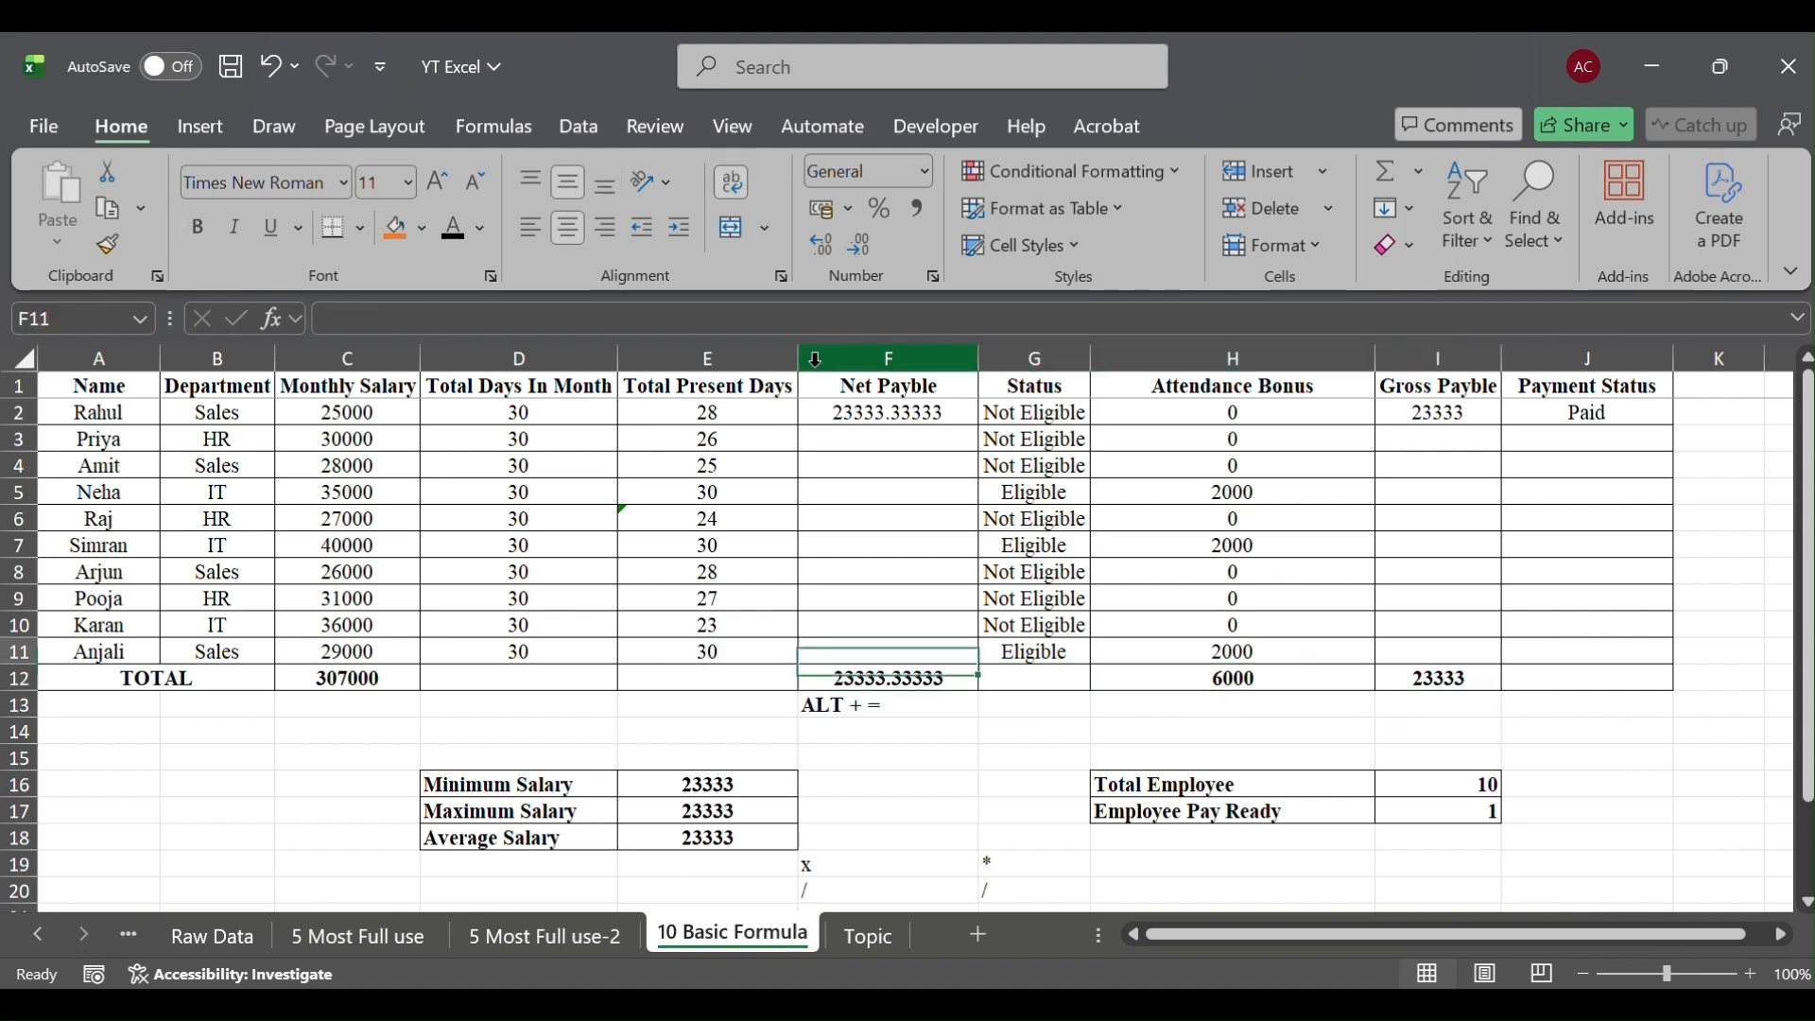
pyautogui.press('Up')
pyautogui.press('Up')
pyautogui.press('Up')
pyautogui.press('Up')
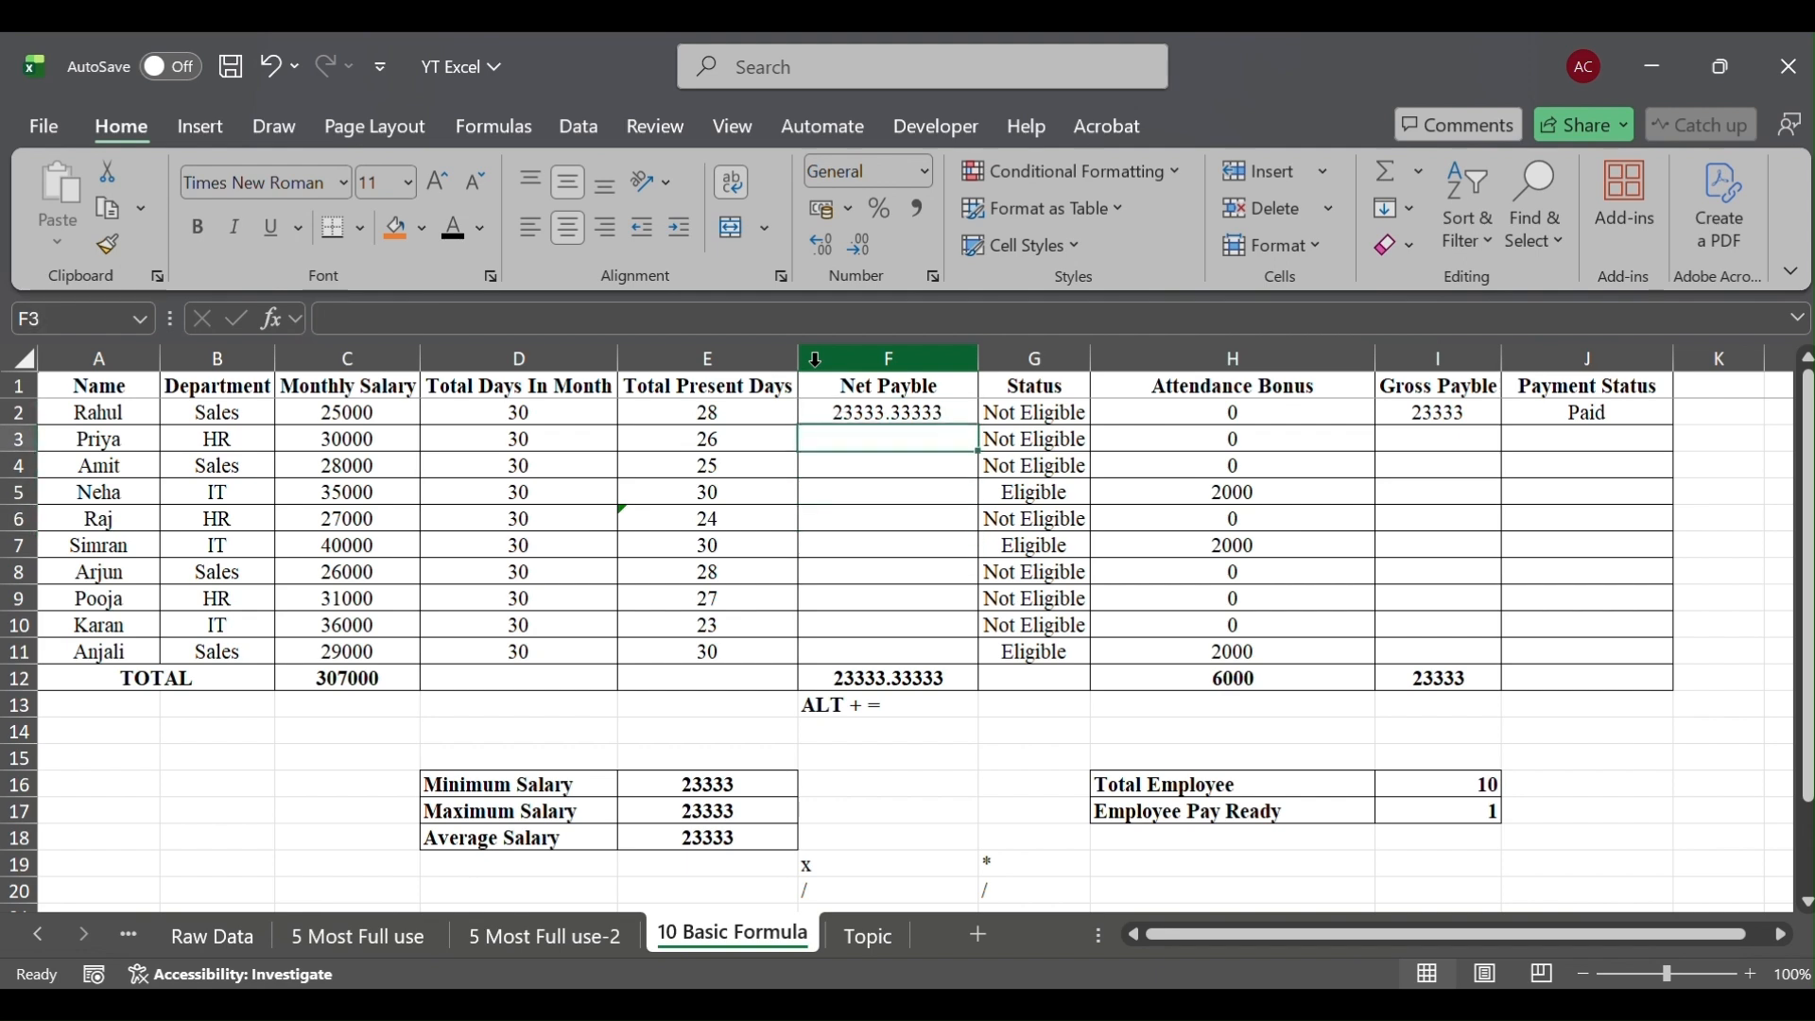
pyautogui.press('Right')
pyautogui.press('Left')
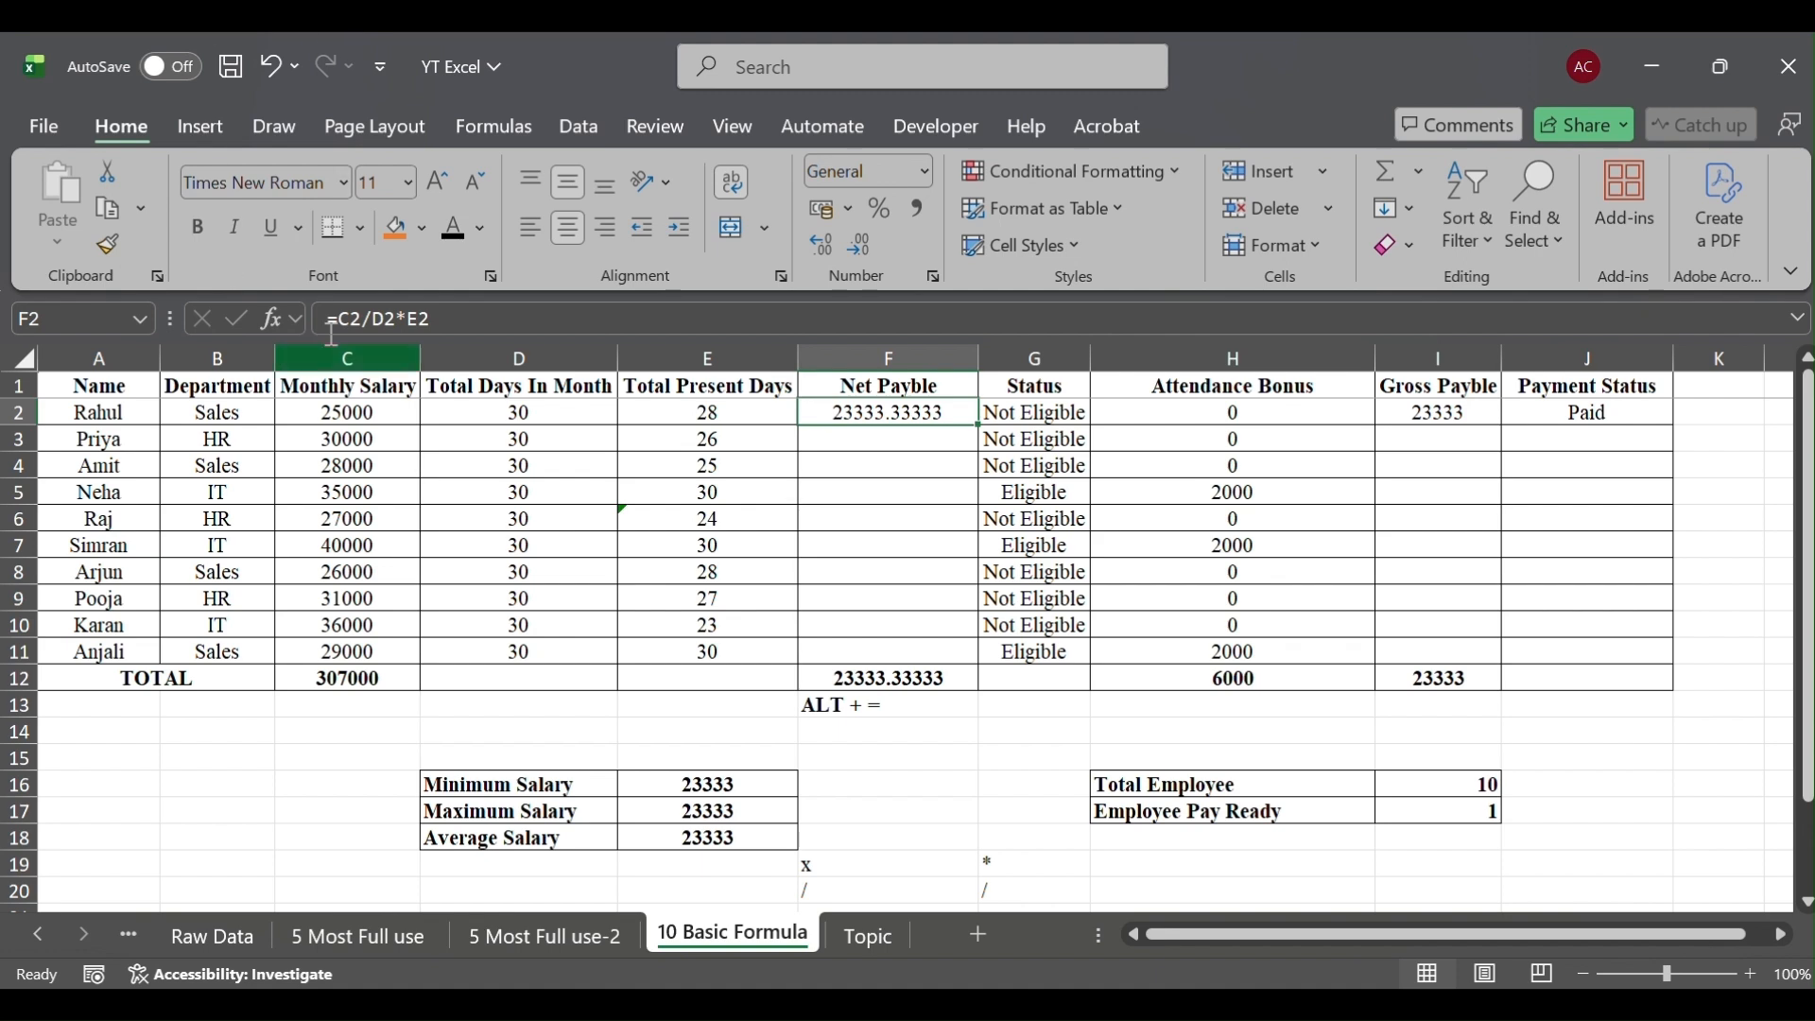
pyautogui.click(360, 321)
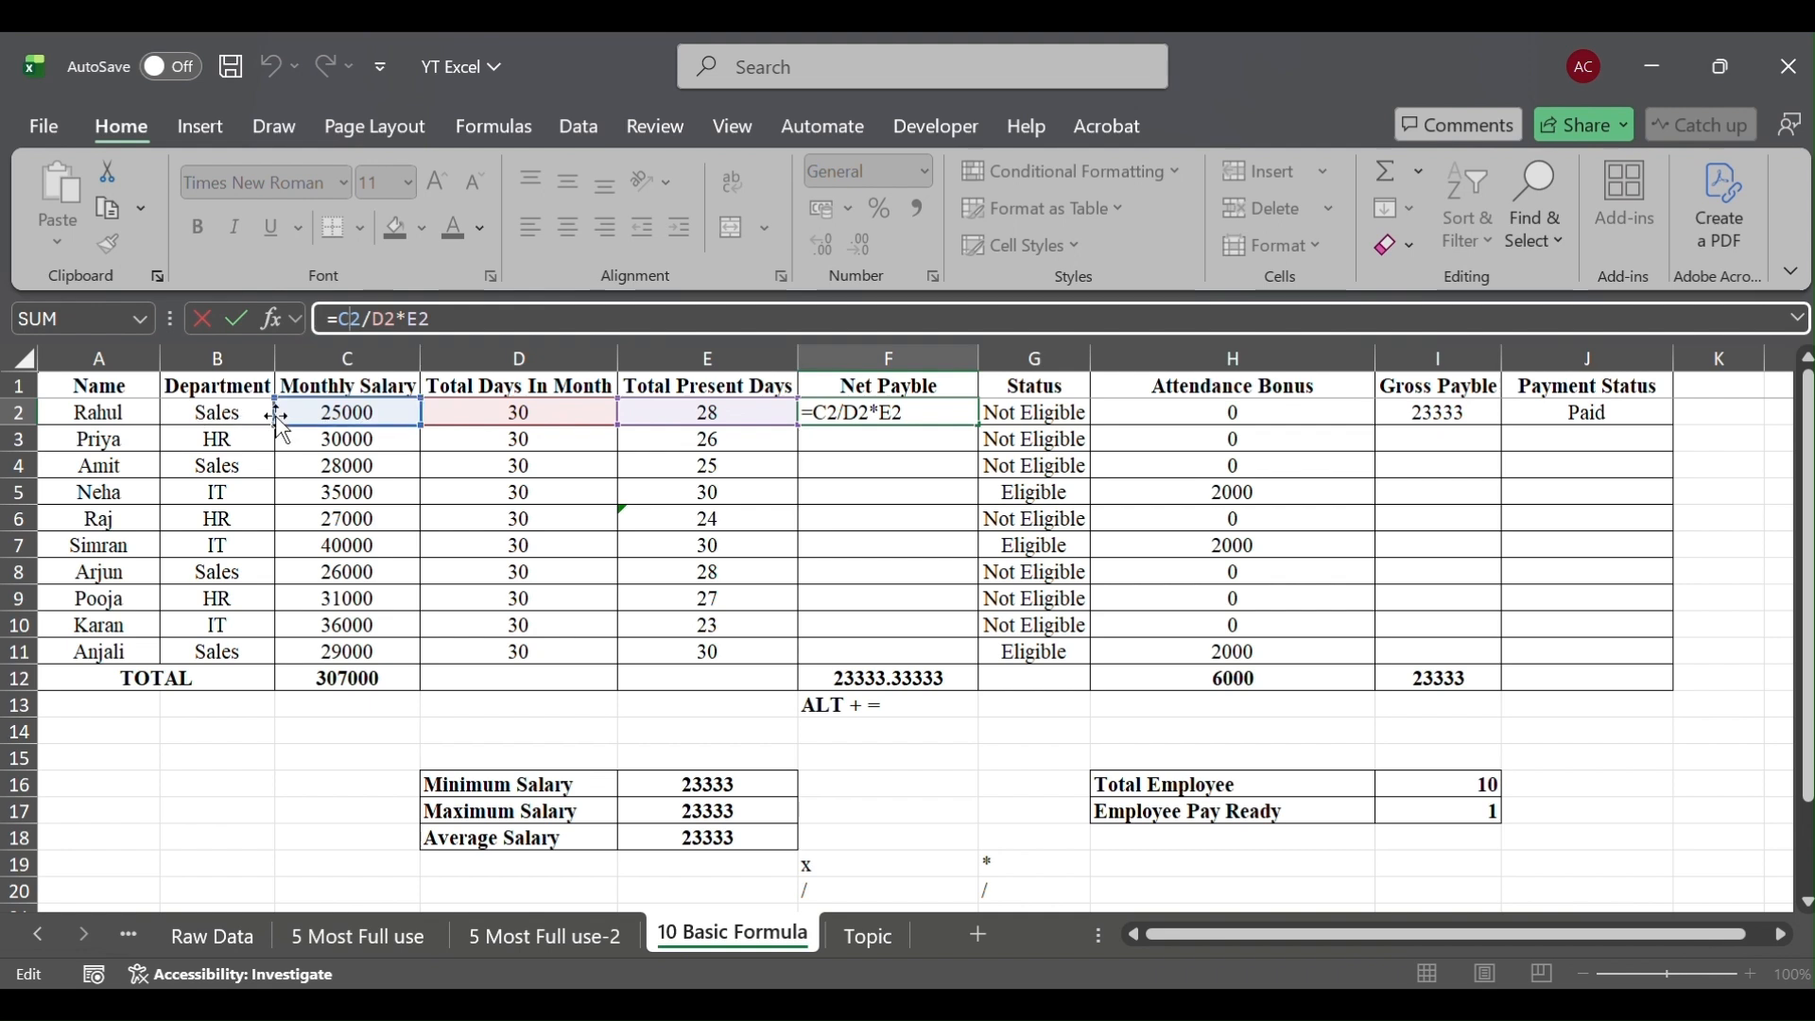
pyautogui.click(388, 312)
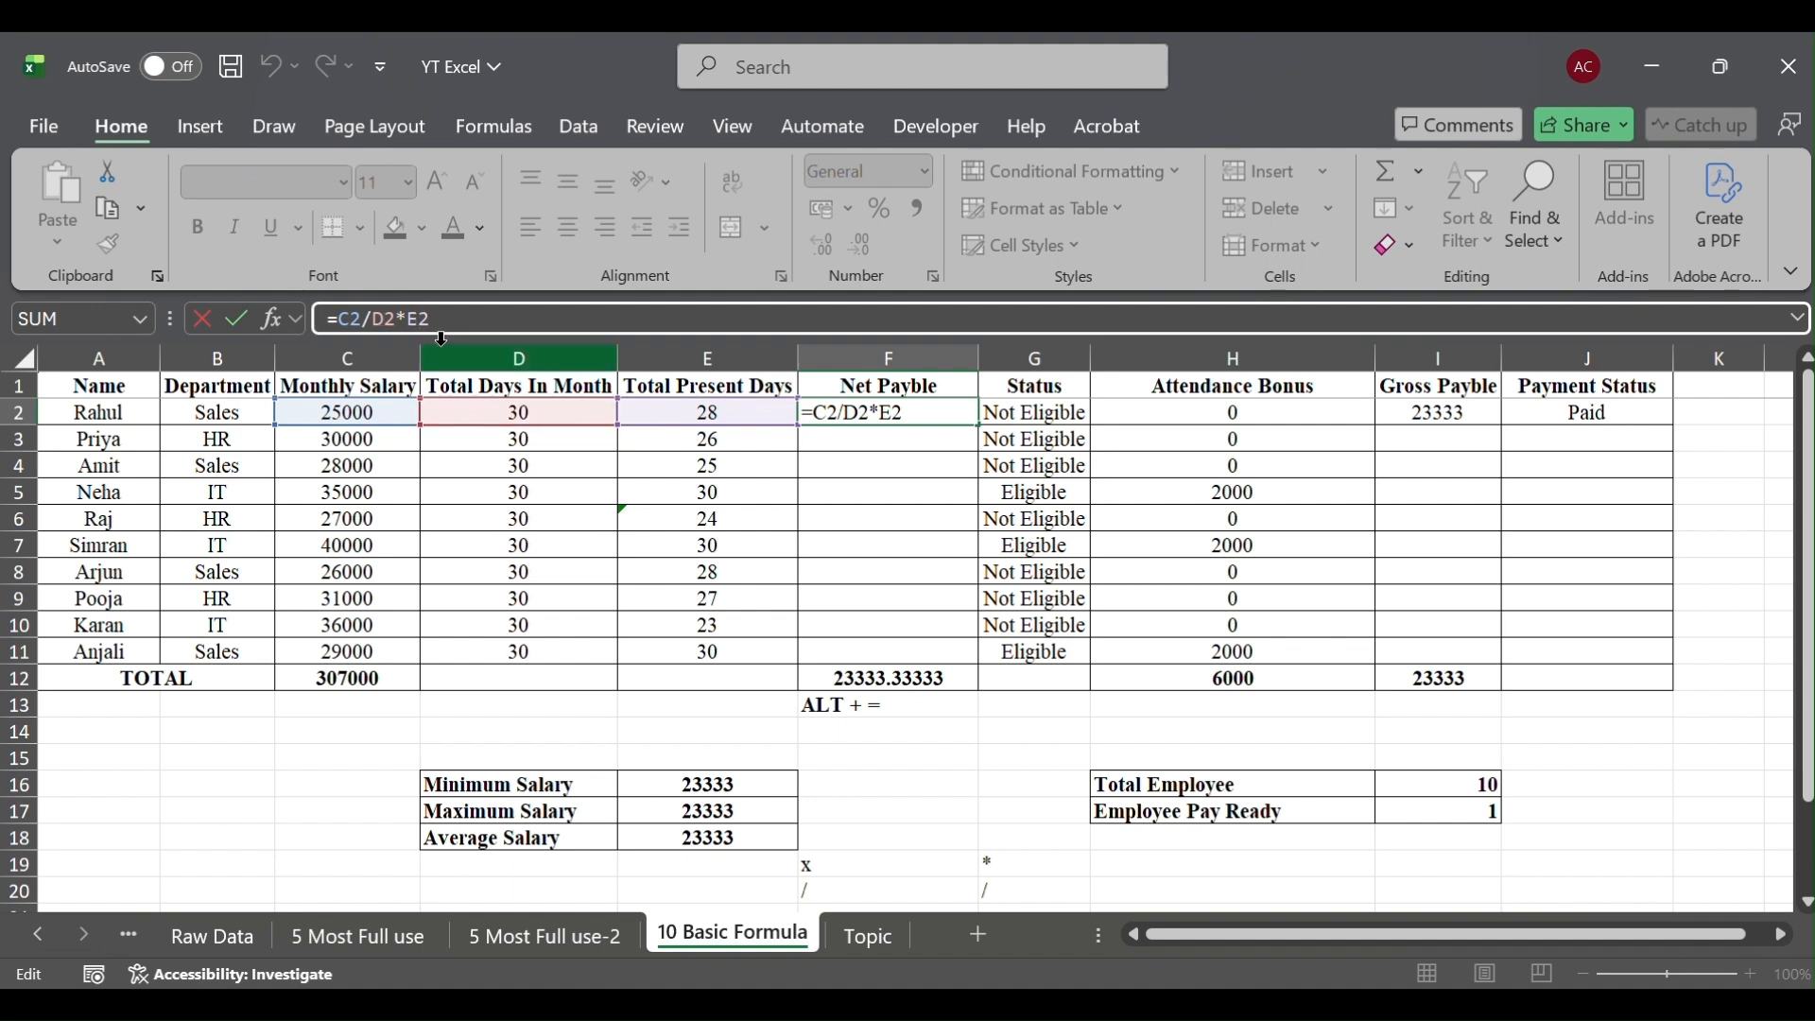
pyautogui.click(684, 412)
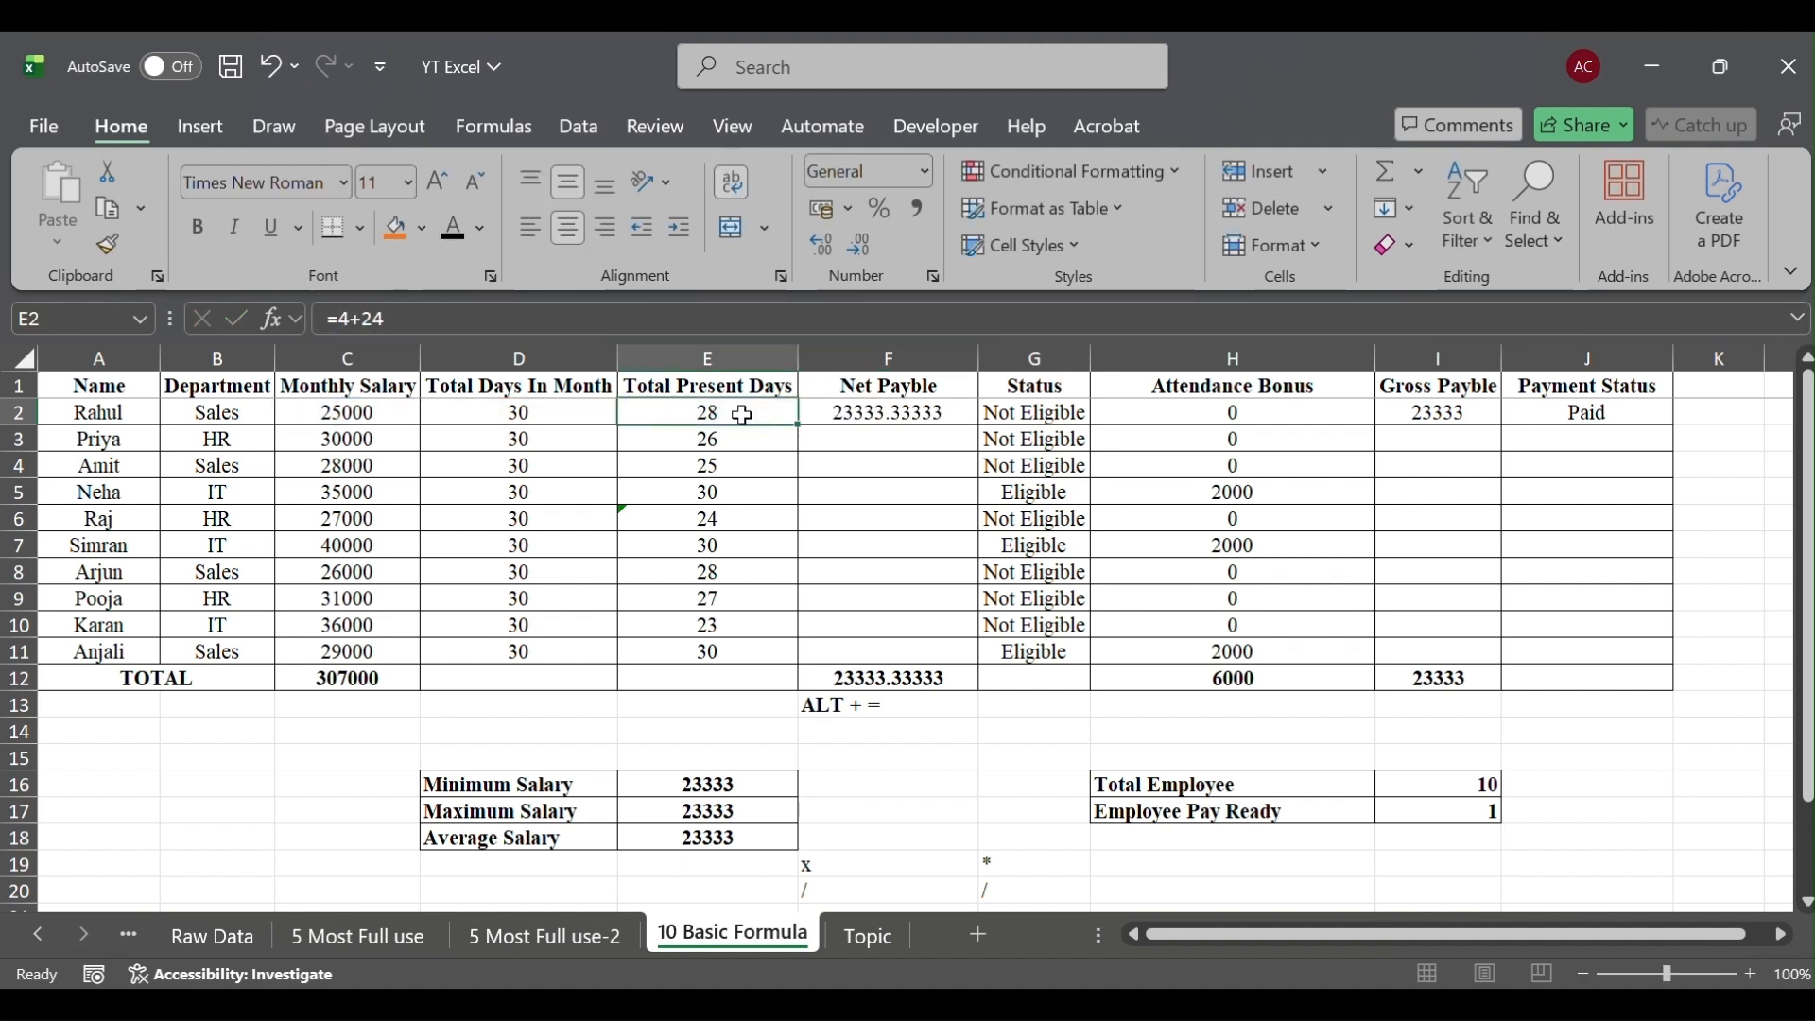
pyautogui.click(911, 413)
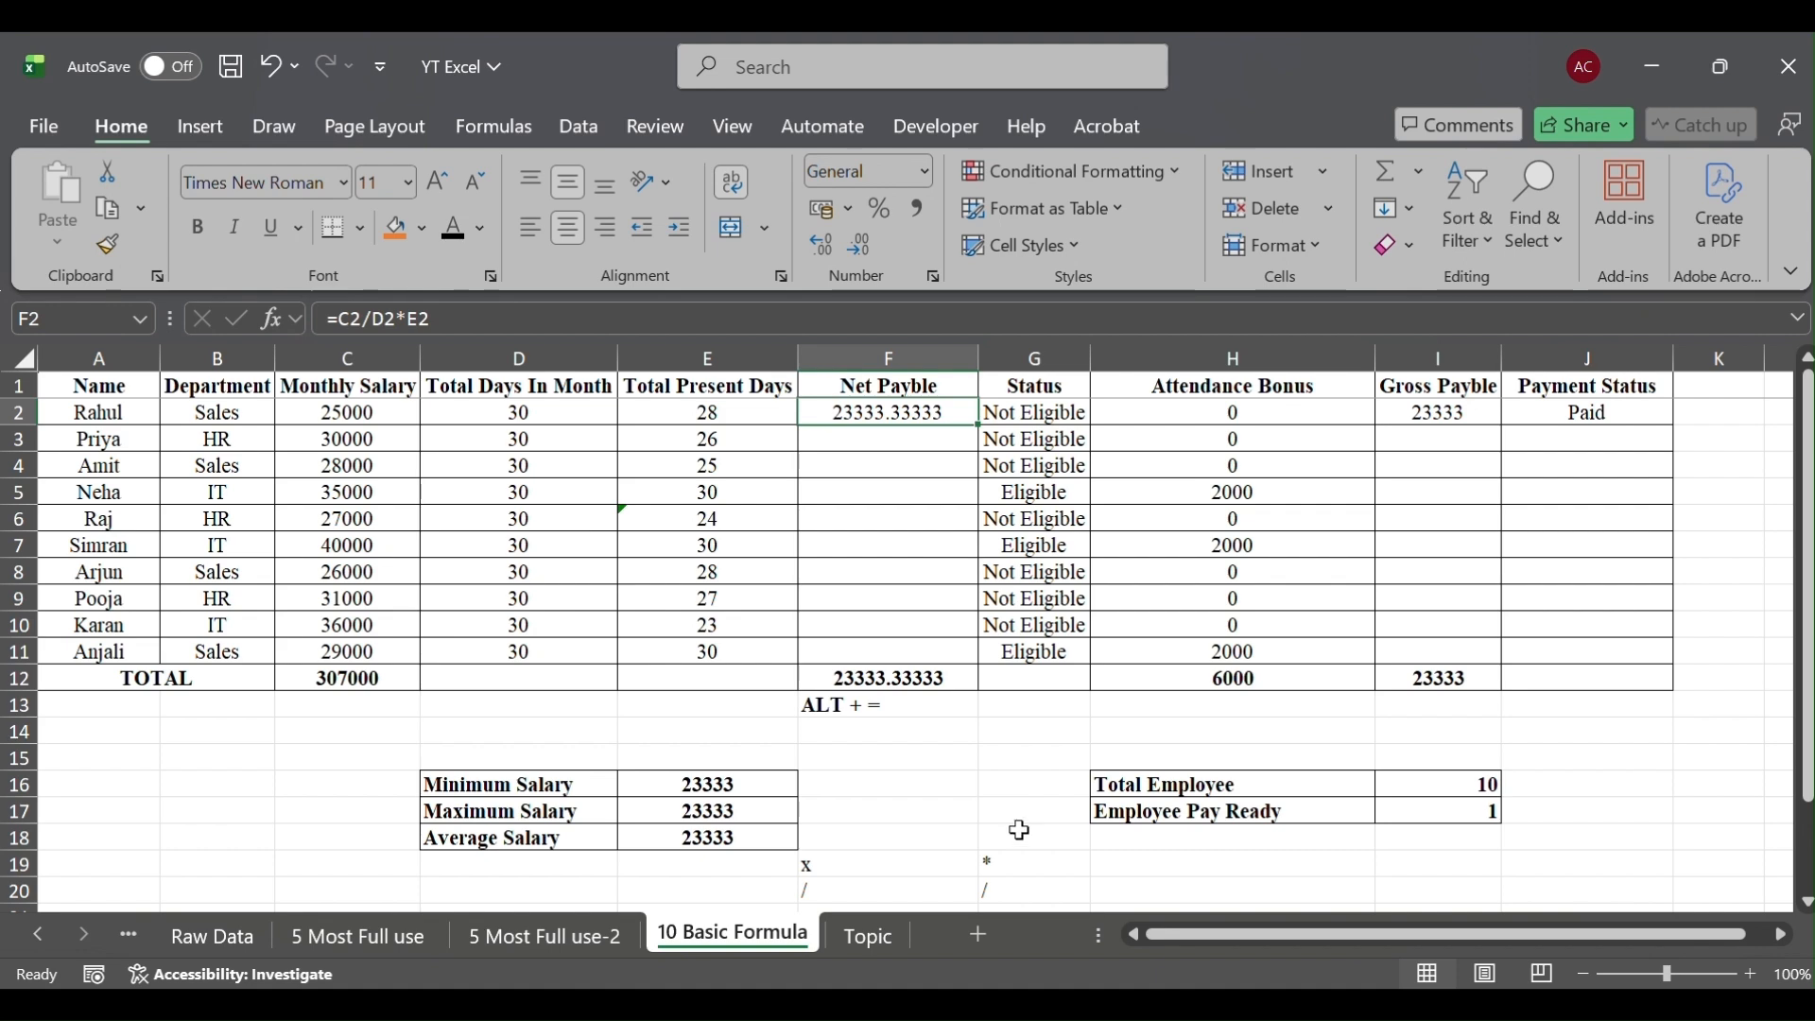
# Examine the multiplication and division operator notes in cells F19:G20
pyautogui.click(911, 864)
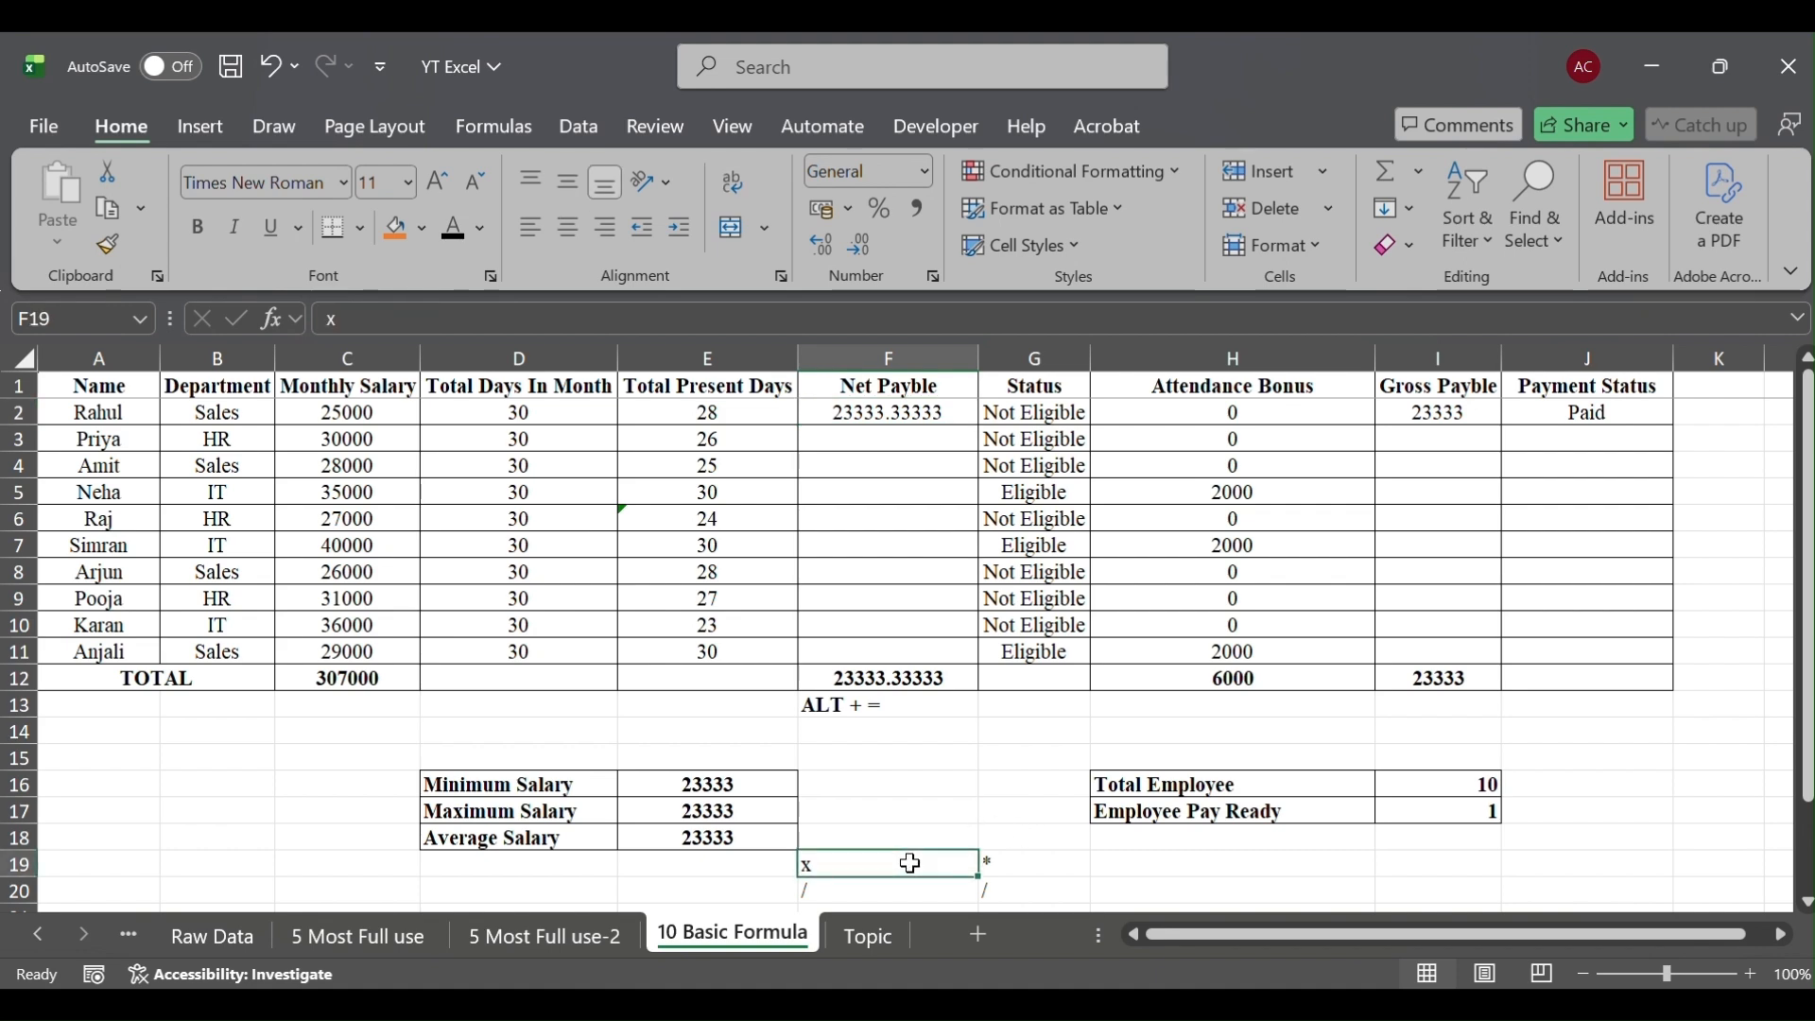
pyautogui.press('Down')
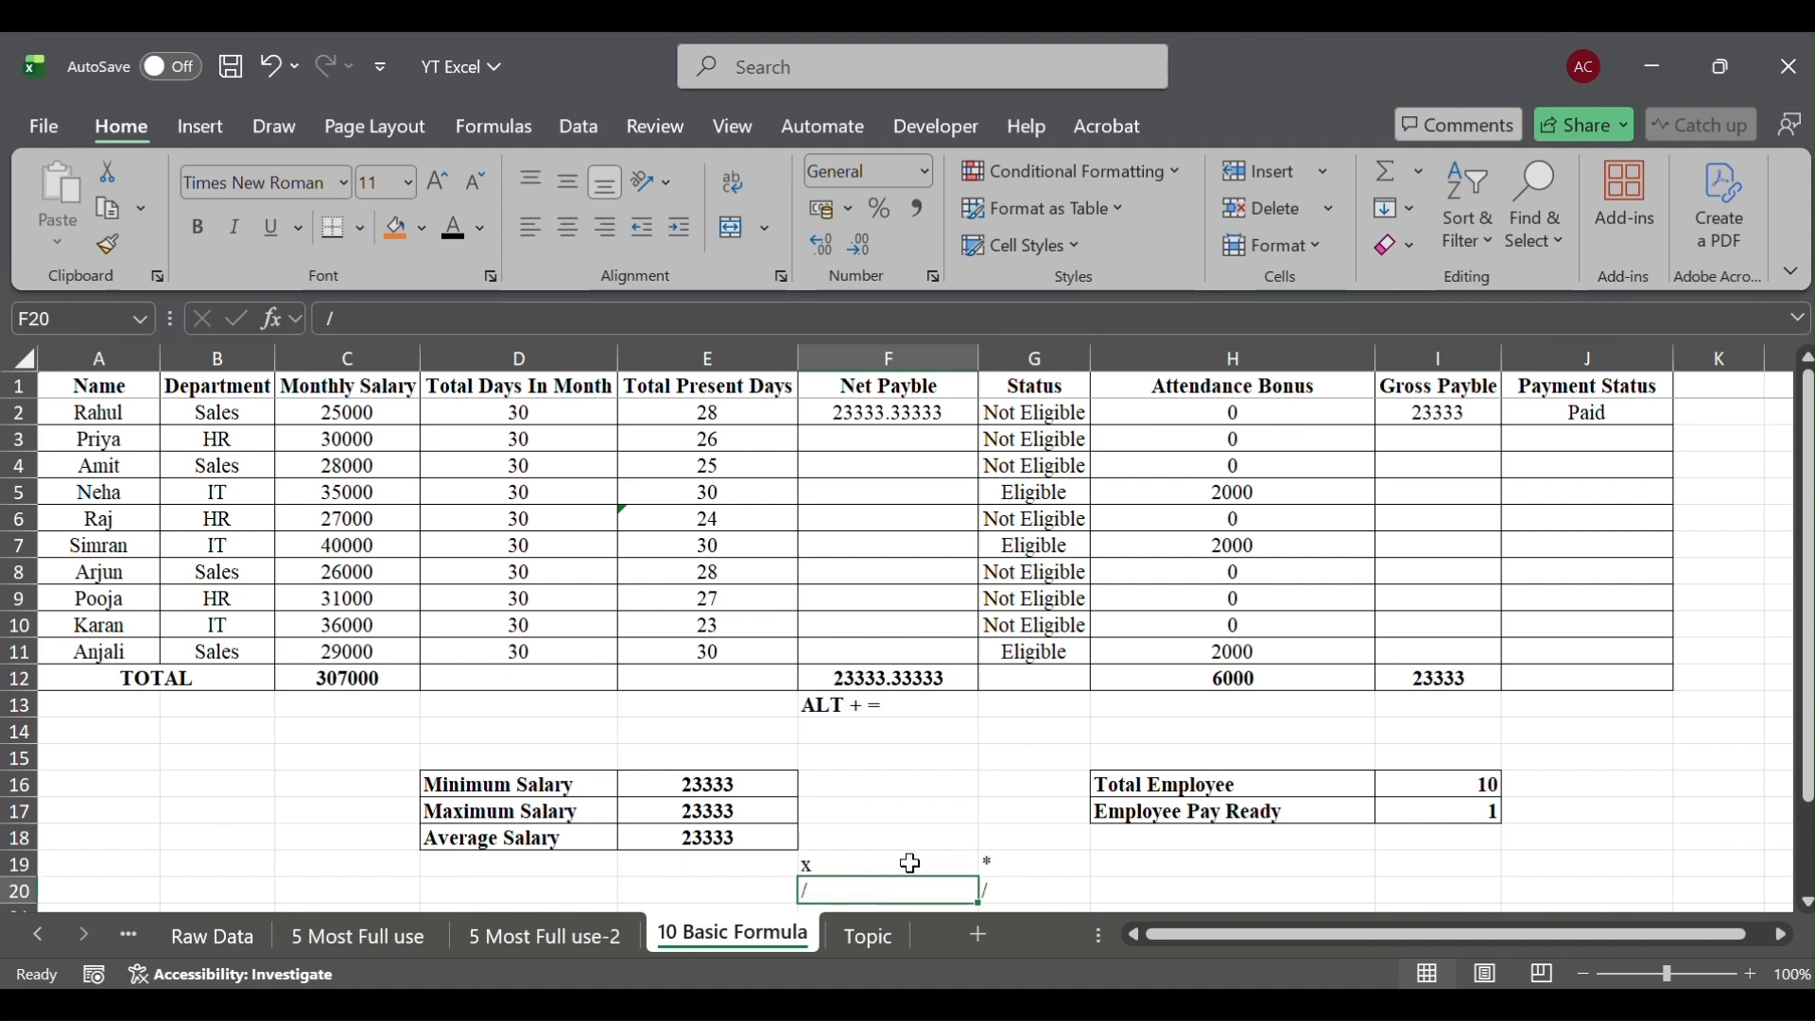
pyautogui.press('Right')
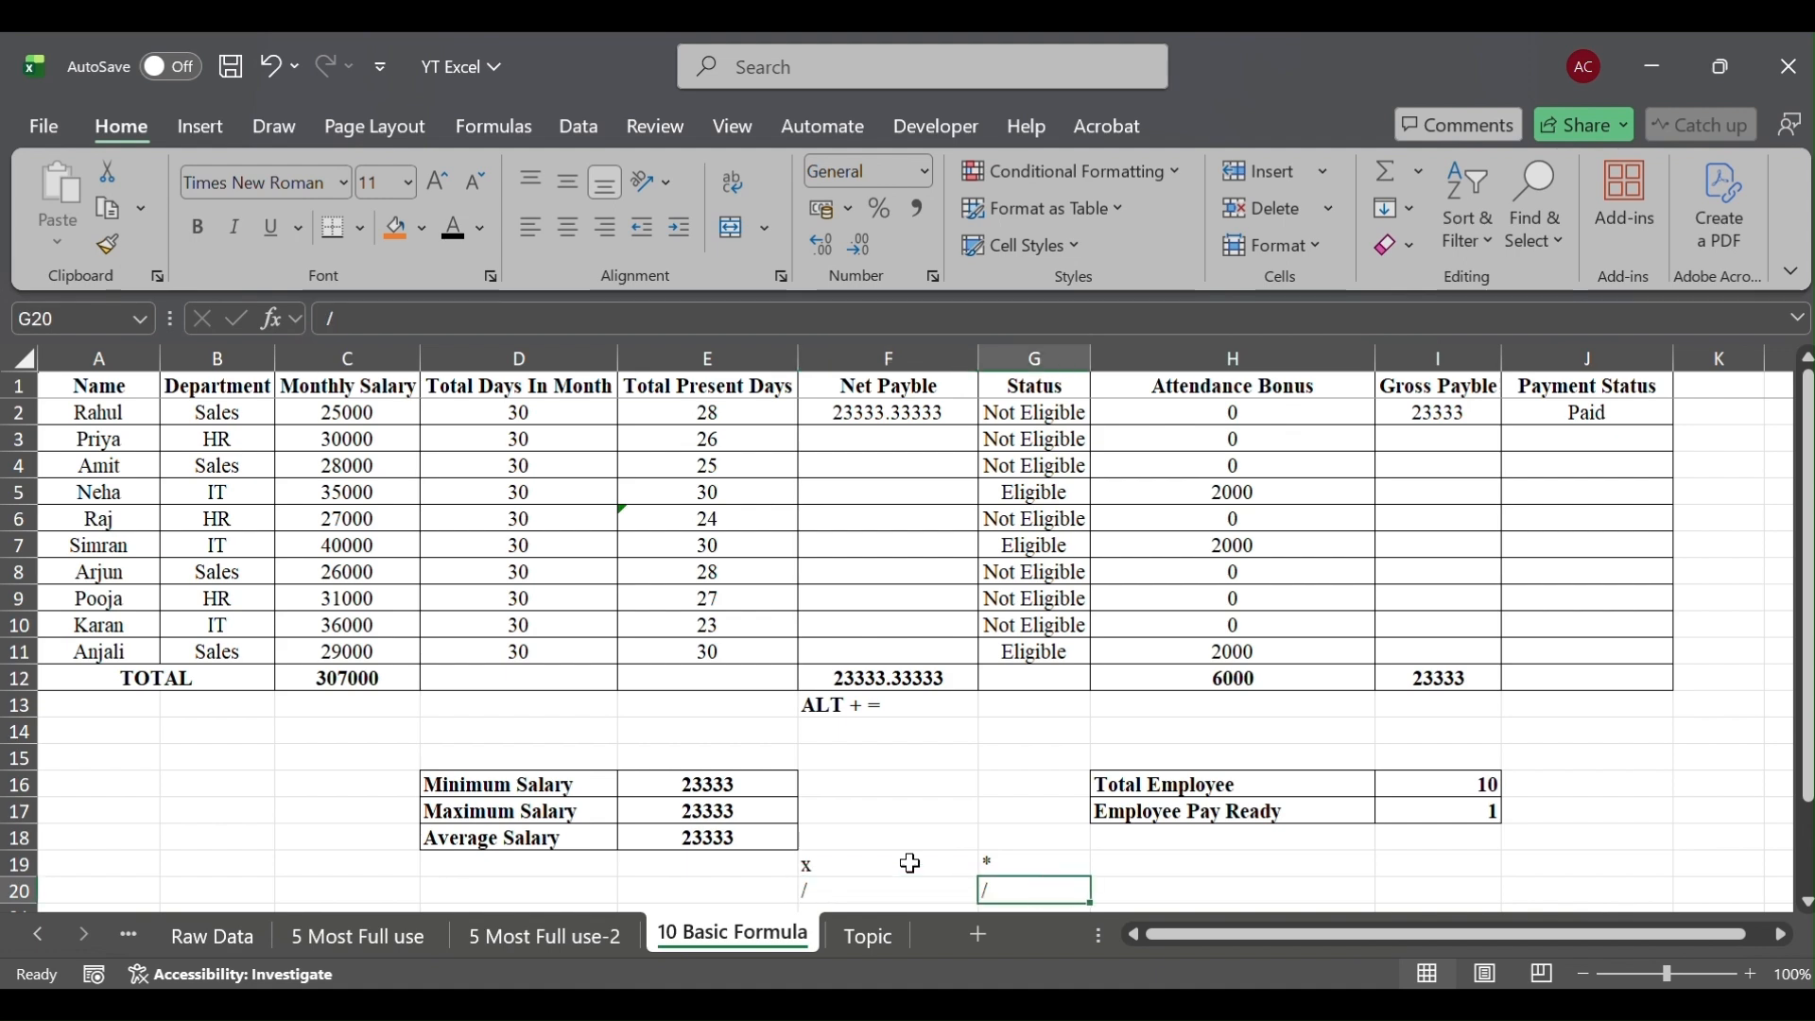
pyautogui.press('Up')
pyautogui.press('Up')
pyautogui.press('Down')
pyautogui.press('Down')
# Examine how the Net Payble formula in F2 combines division and multiplication of the salary and day cells
pyautogui.click(870, 413)
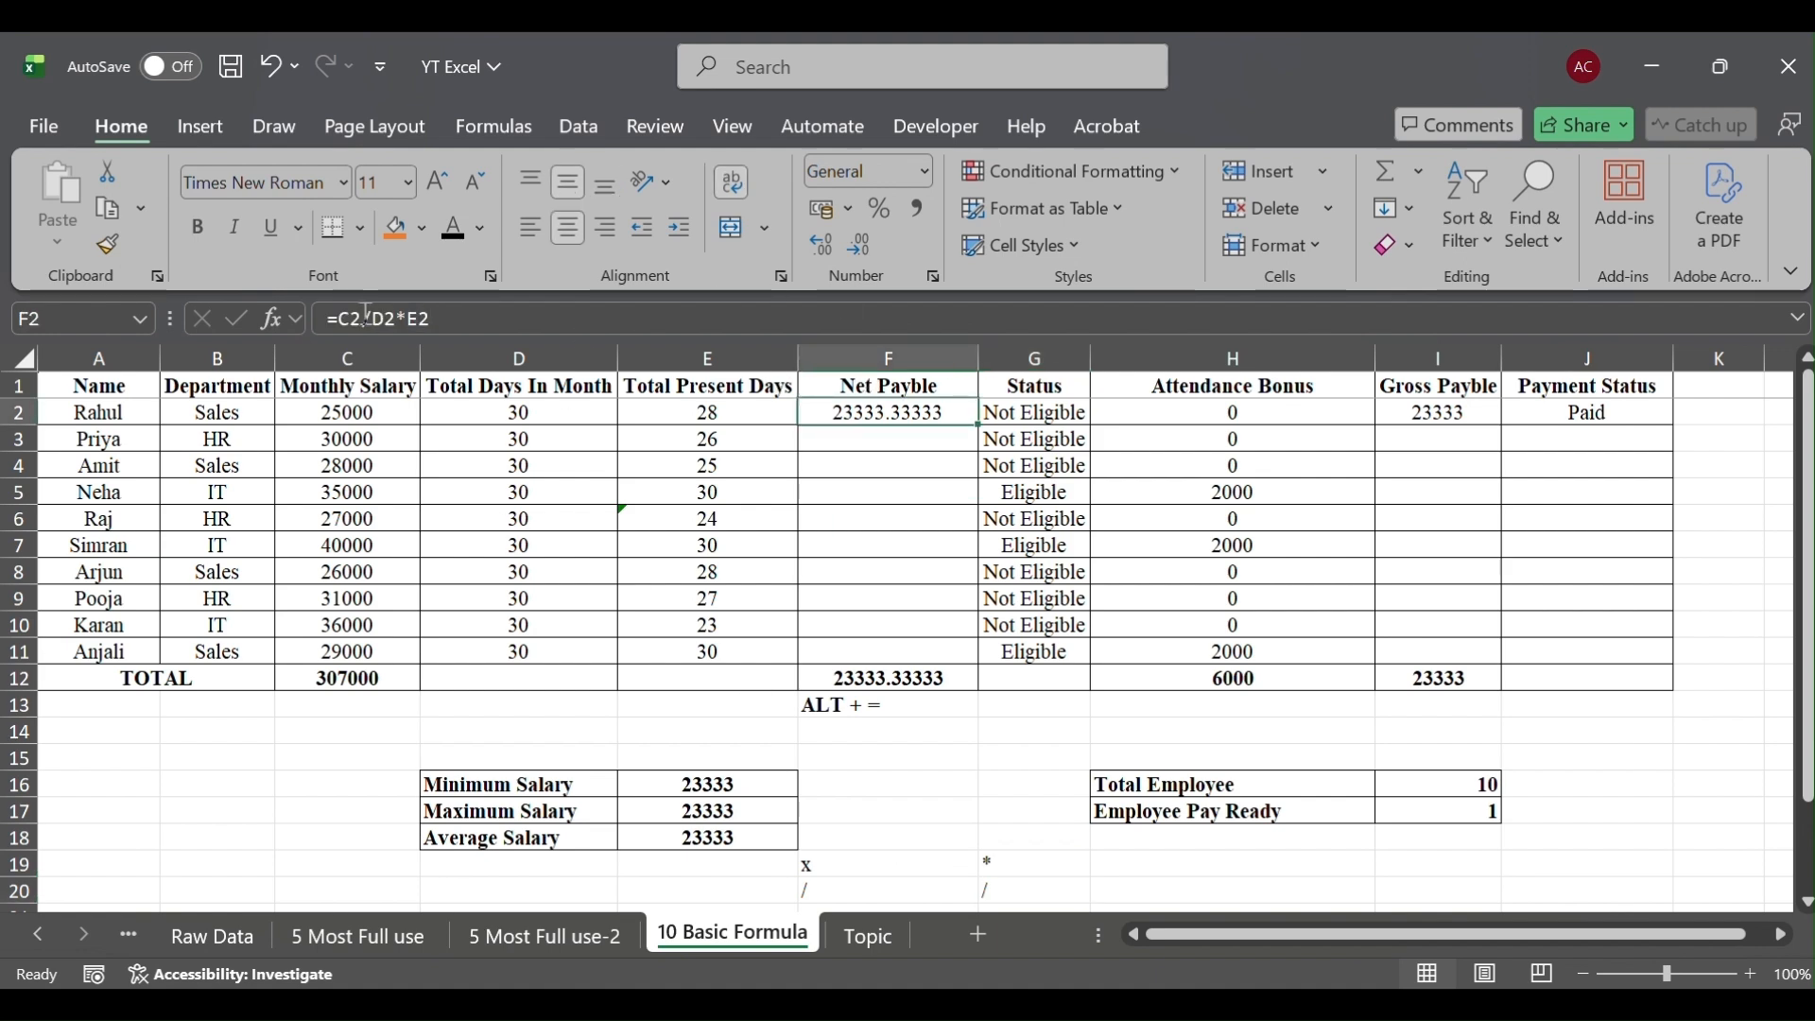
pyautogui.click(363, 318)
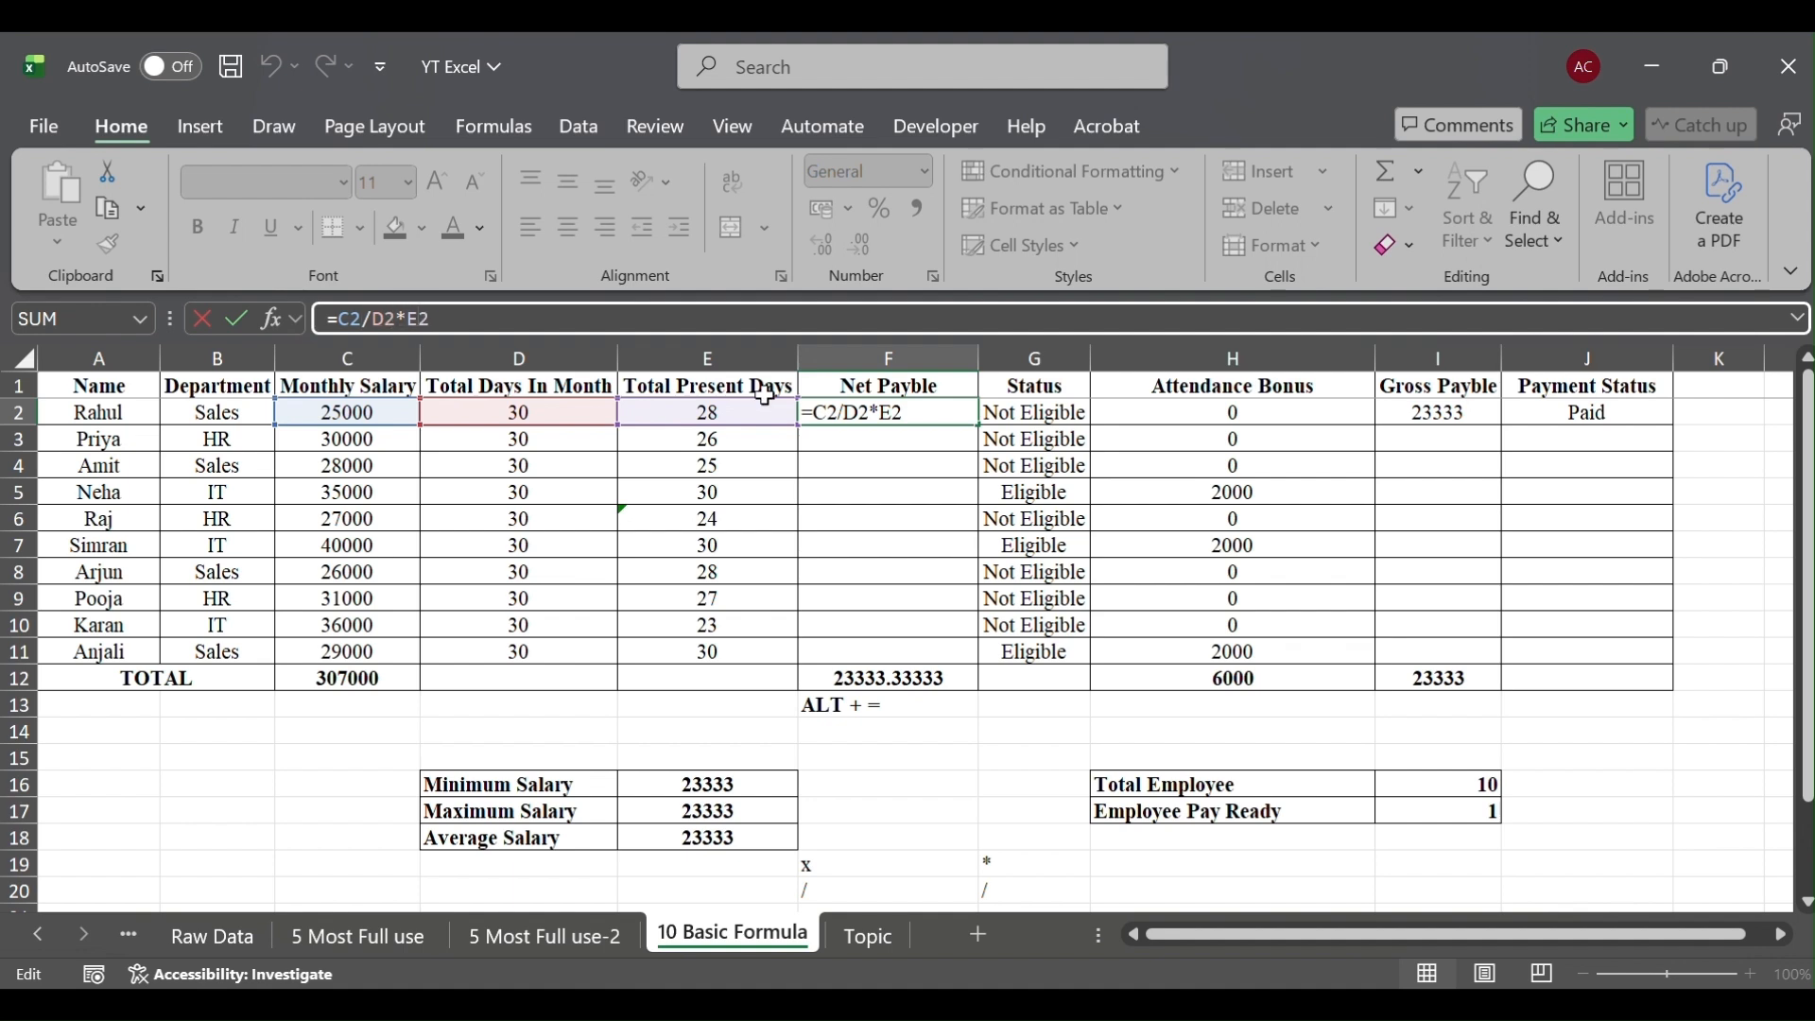
pyautogui.press('Return')
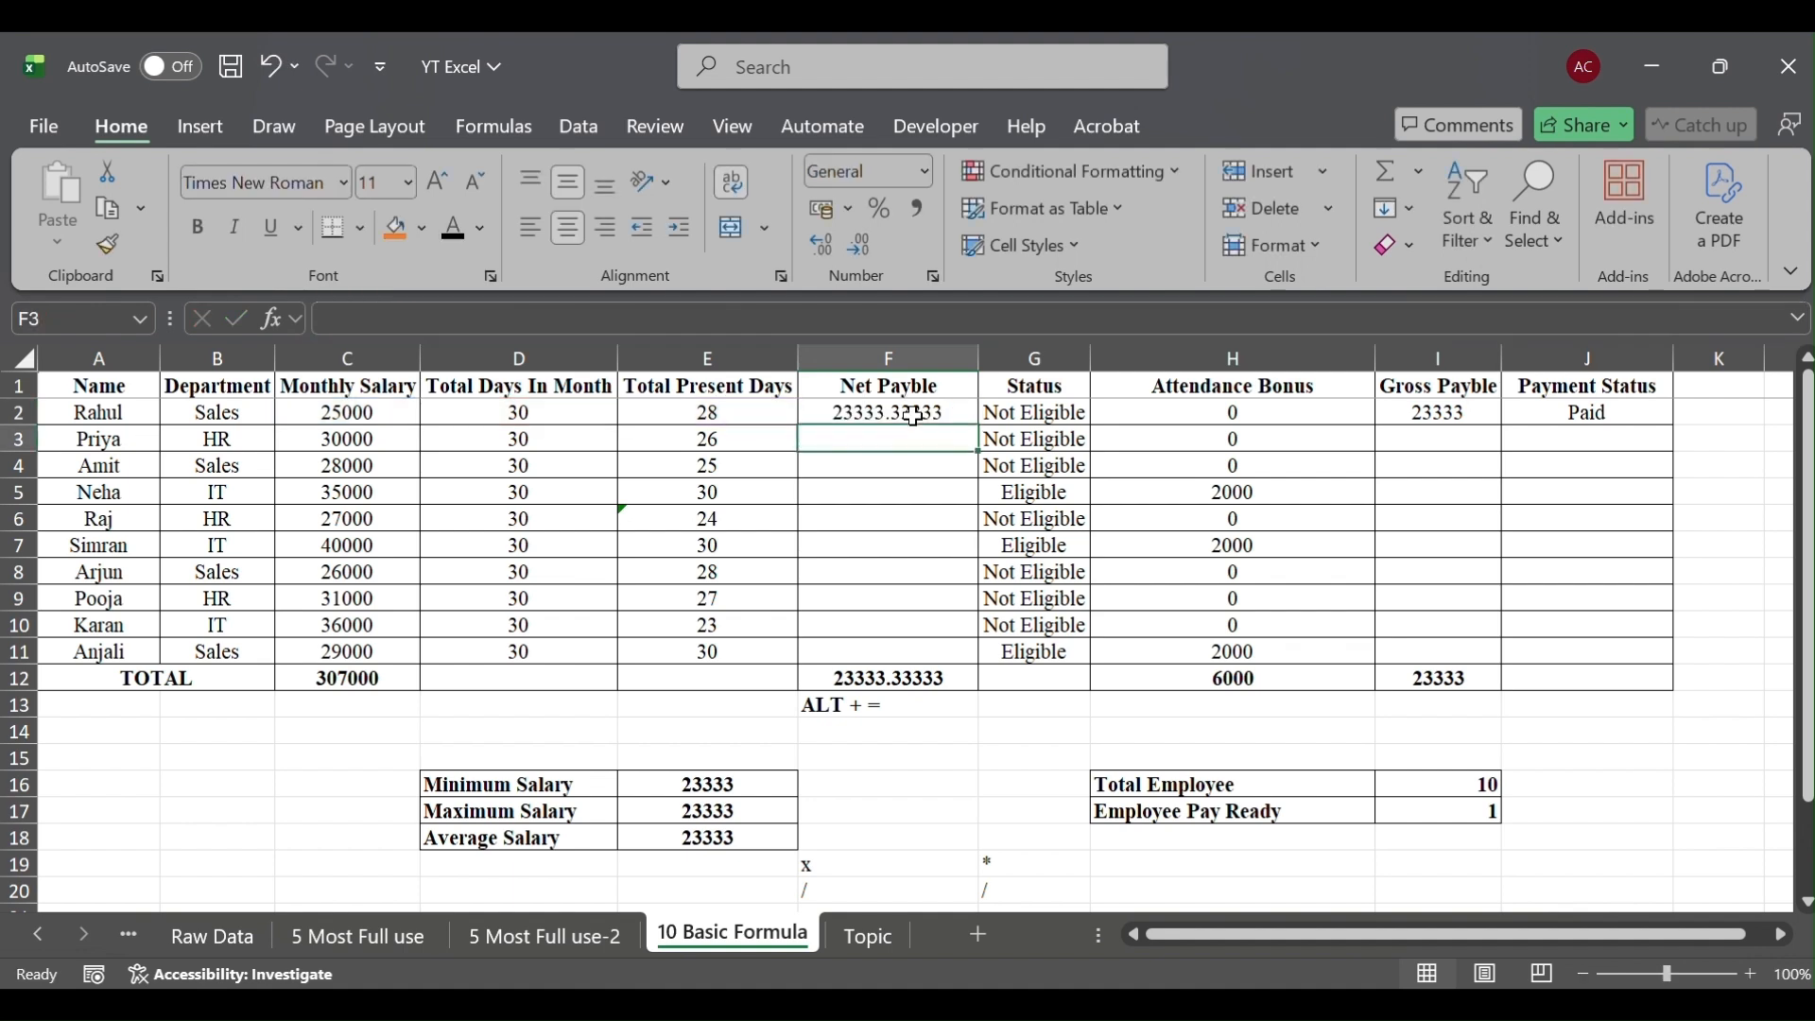
# Copy the Net Payble formula from F2 into F3:F11 for the remaining employees
pyautogui.click(914, 417)
pyautogui.hotkey('ctrl', 'c')
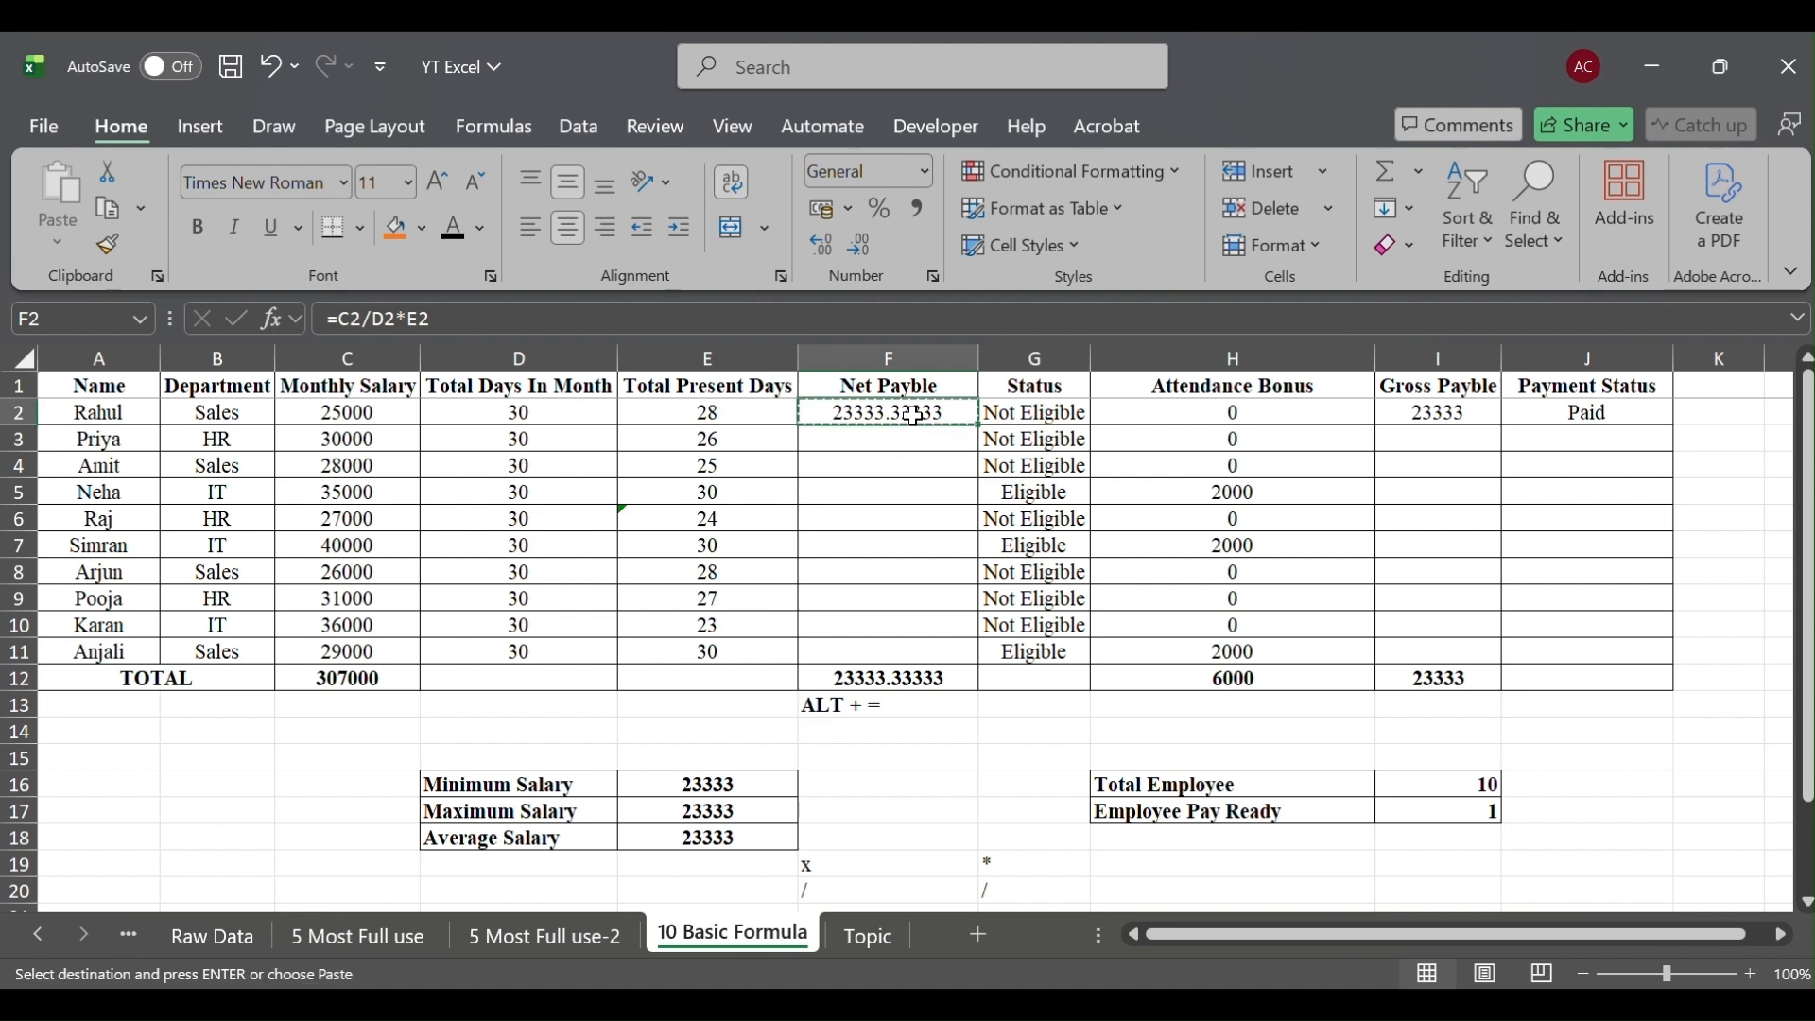
pyautogui.press('Down')
pyautogui.hotkey('shift', 'Down')
pyautogui.hotkey('shift', 'Down')
pyautogui.hotkey('shift', 'Down')
pyautogui.hotkey('shift', 'Down')
pyautogui.hotkey('shift', 'Down')
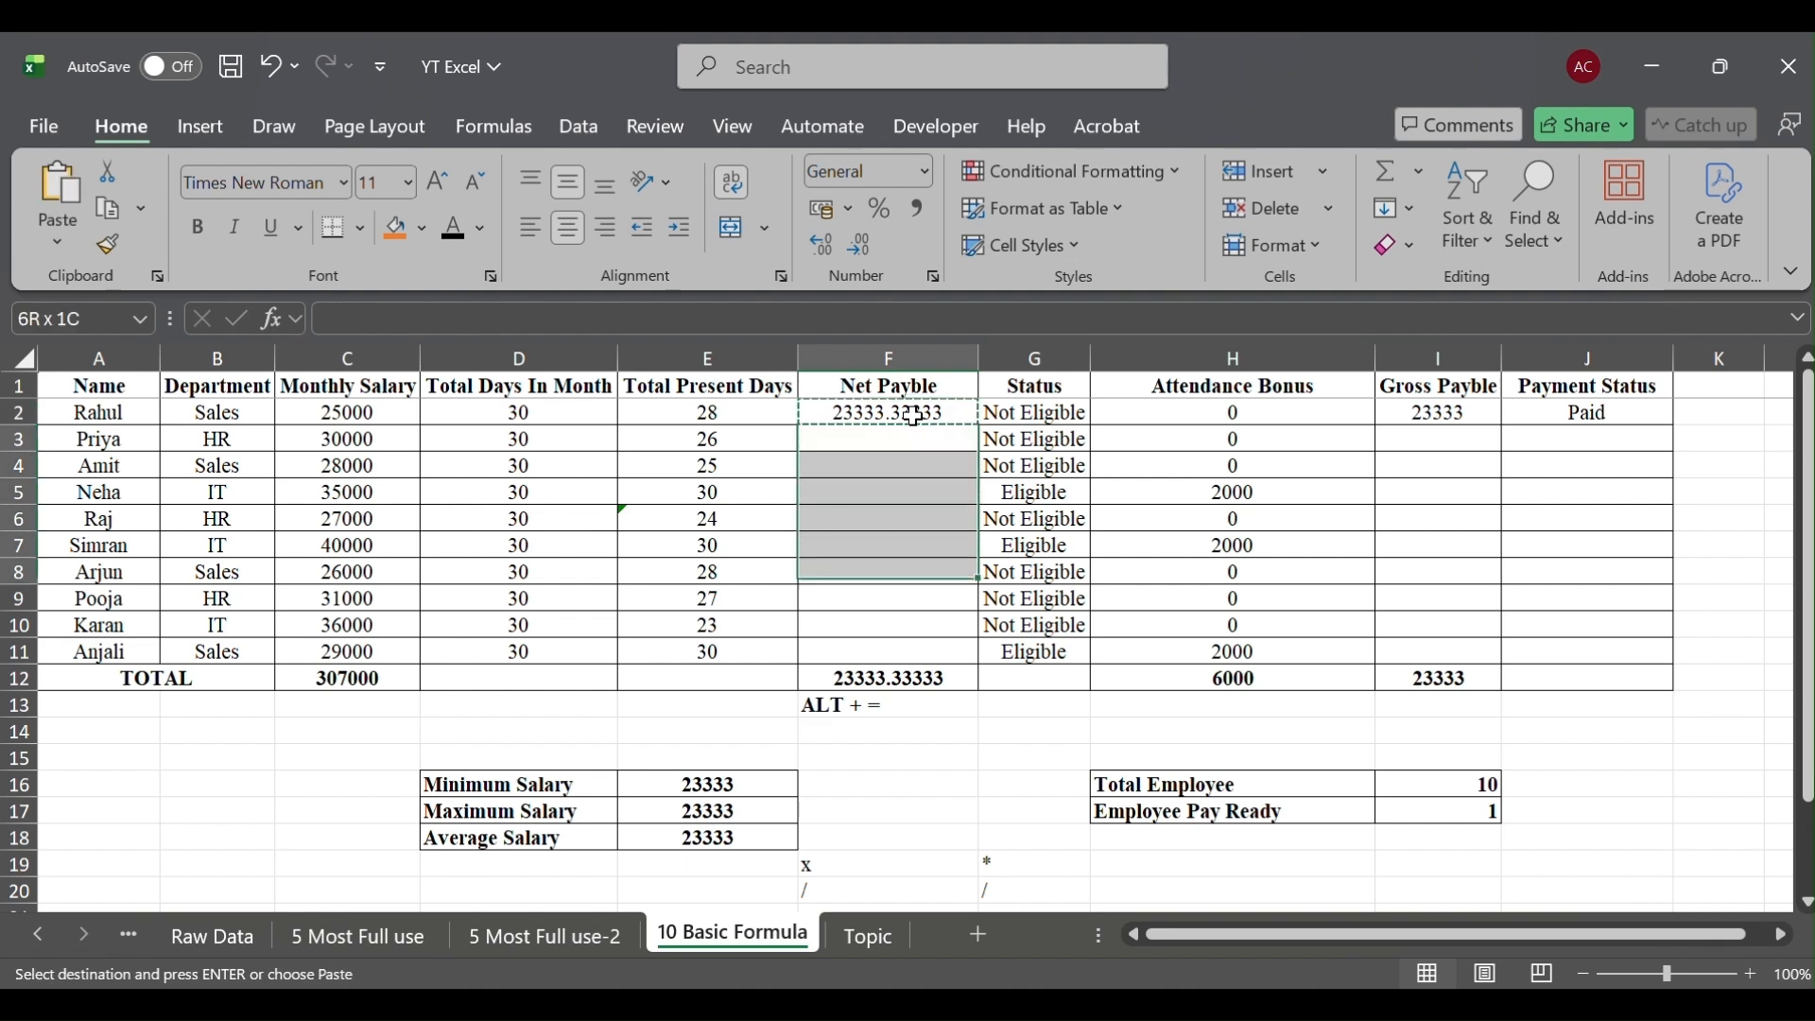
pyautogui.hotkey('shift', 'Down')
pyautogui.hotkey('shift', 'Down')
pyautogui.hotkey('shift', 'Down')
pyautogui.hotkey('ctrl', 'v')
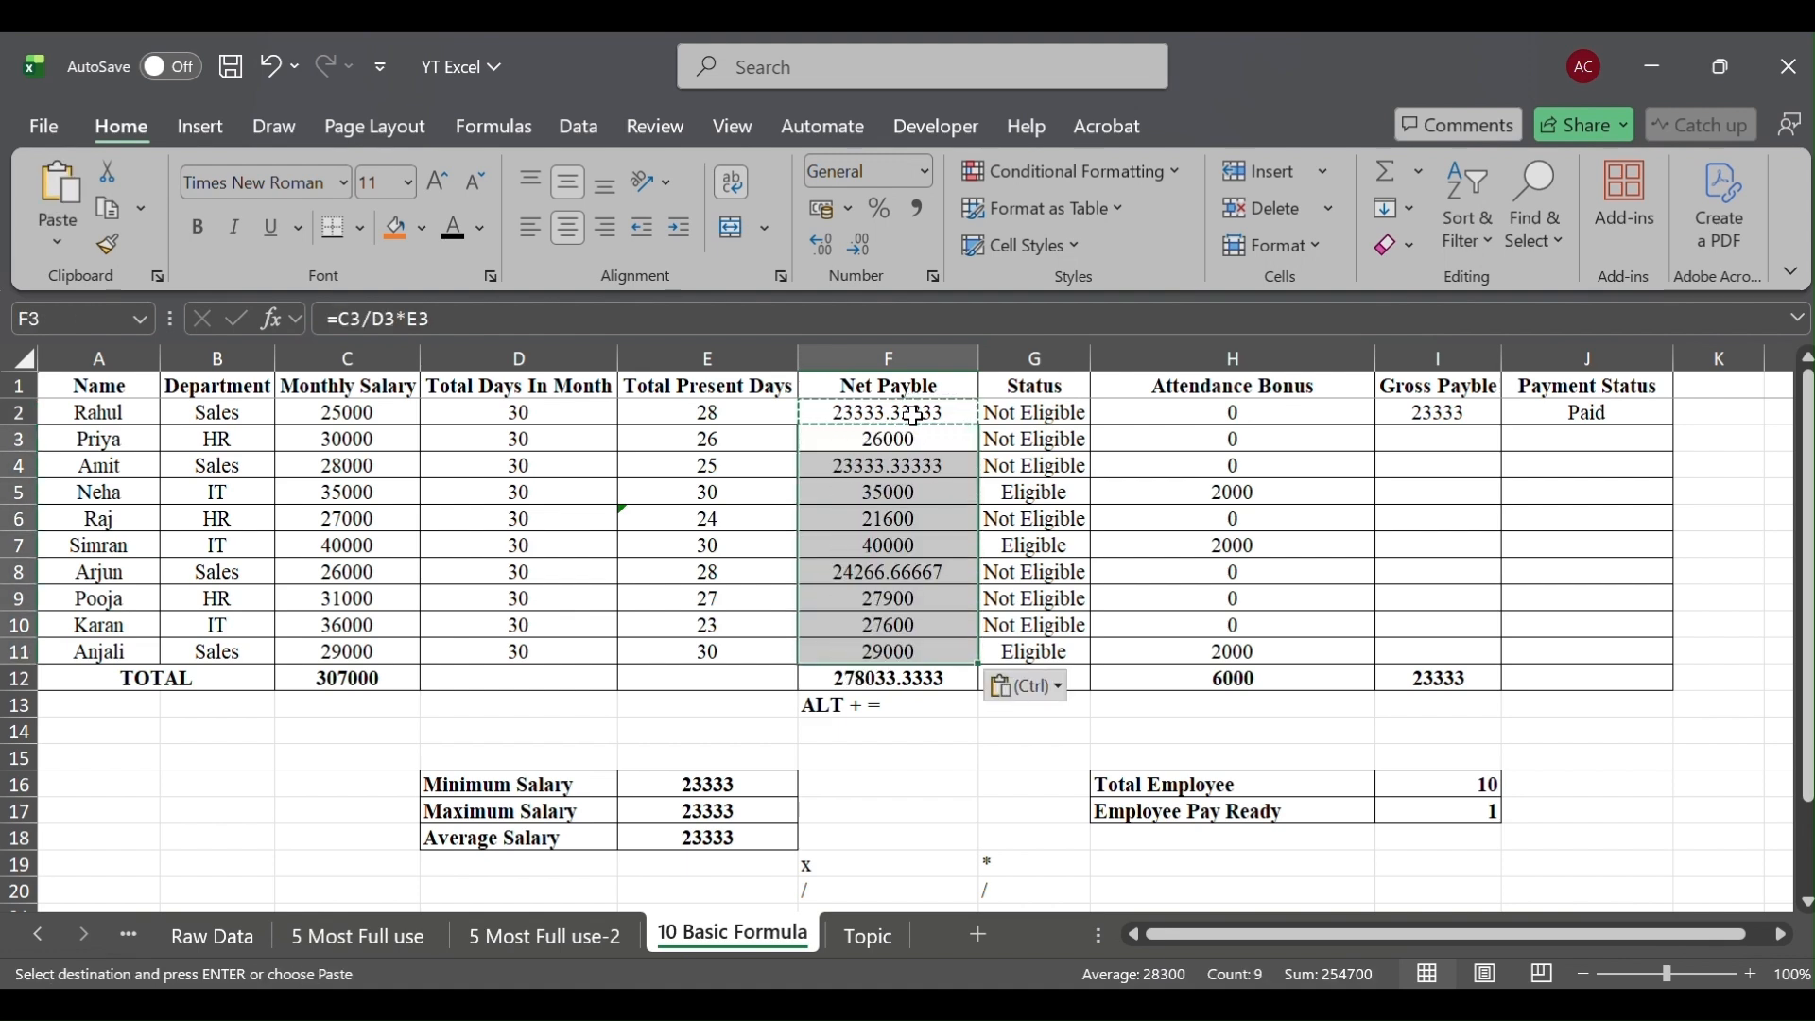
pyautogui.press('Escape')
# Reduce the Net Payble total in F12 to two decimal places
pyautogui.press('Down')
pyautogui.press('Down')
pyautogui.press('Down')
pyautogui.press('Down')
pyautogui.press('Down')
pyautogui.press('Down')
pyautogui.press('Down')
pyautogui.press('Down')
pyautogui.press('Down')
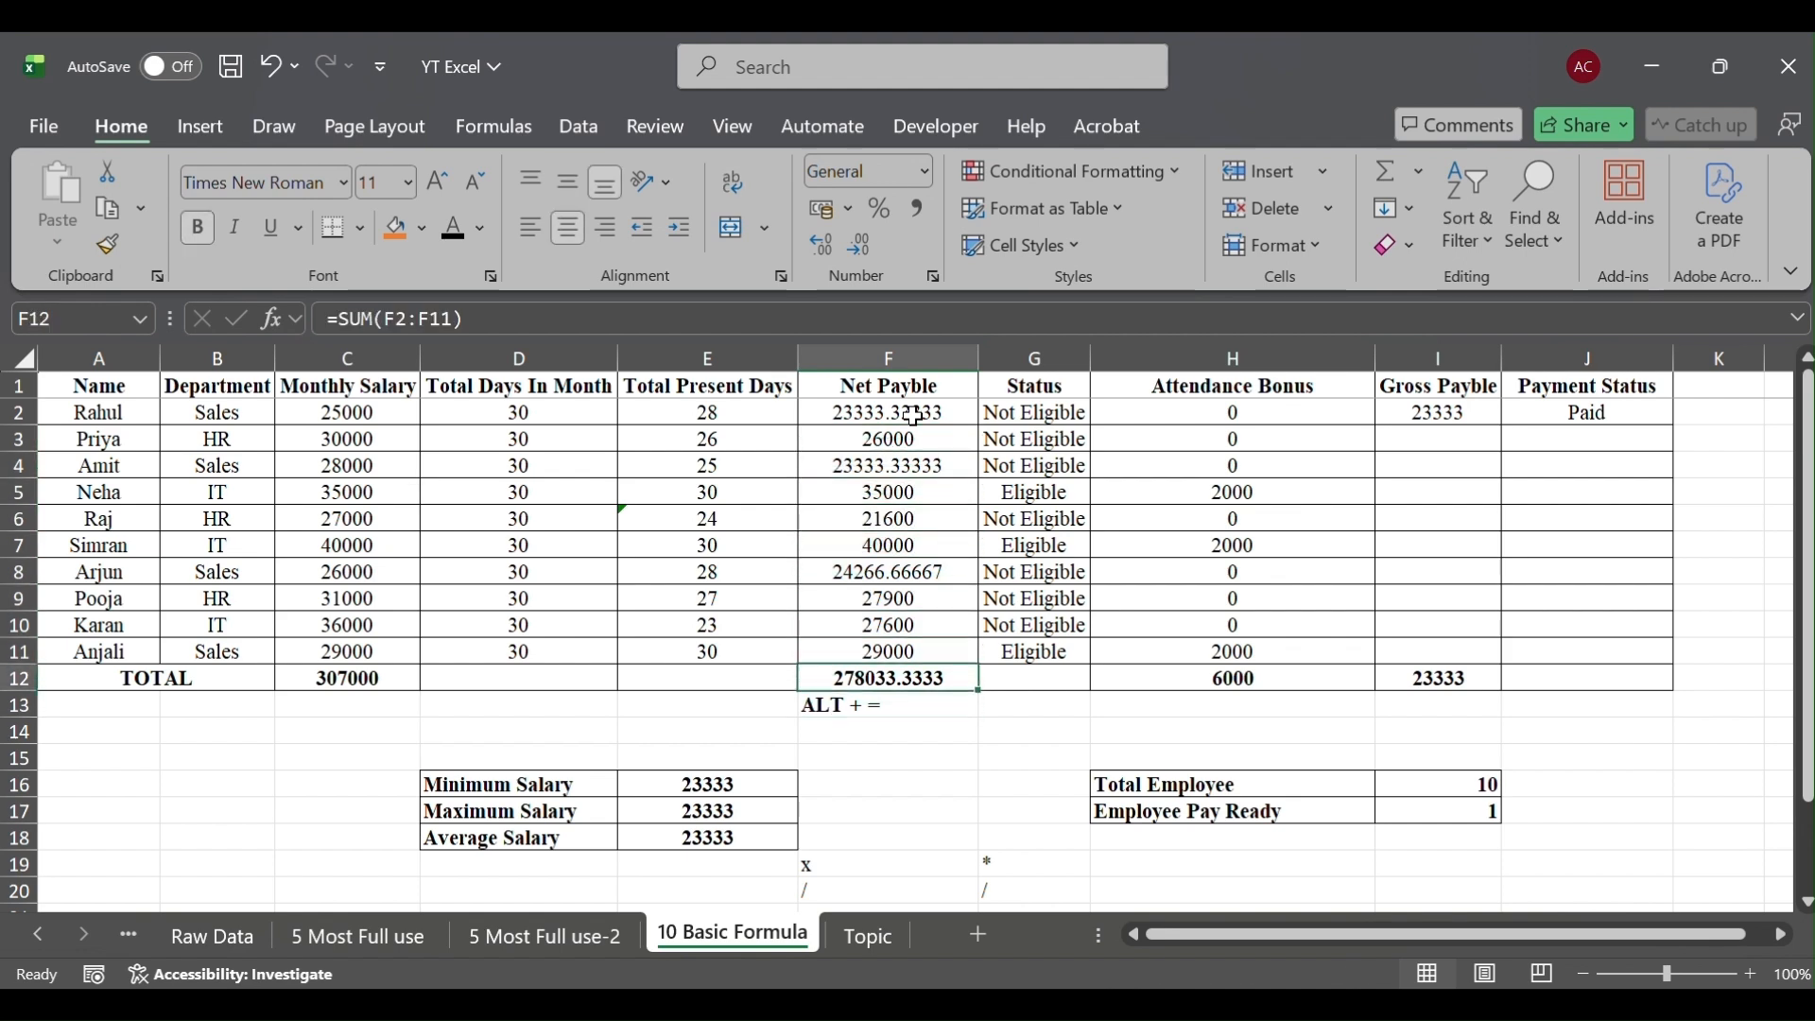
pyautogui.click(865, 248)
pyautogui.click(865, 248)
# Format the employees' Net Payble values in F2:F11 with two decimal places
pyautogui.click(889, 416)
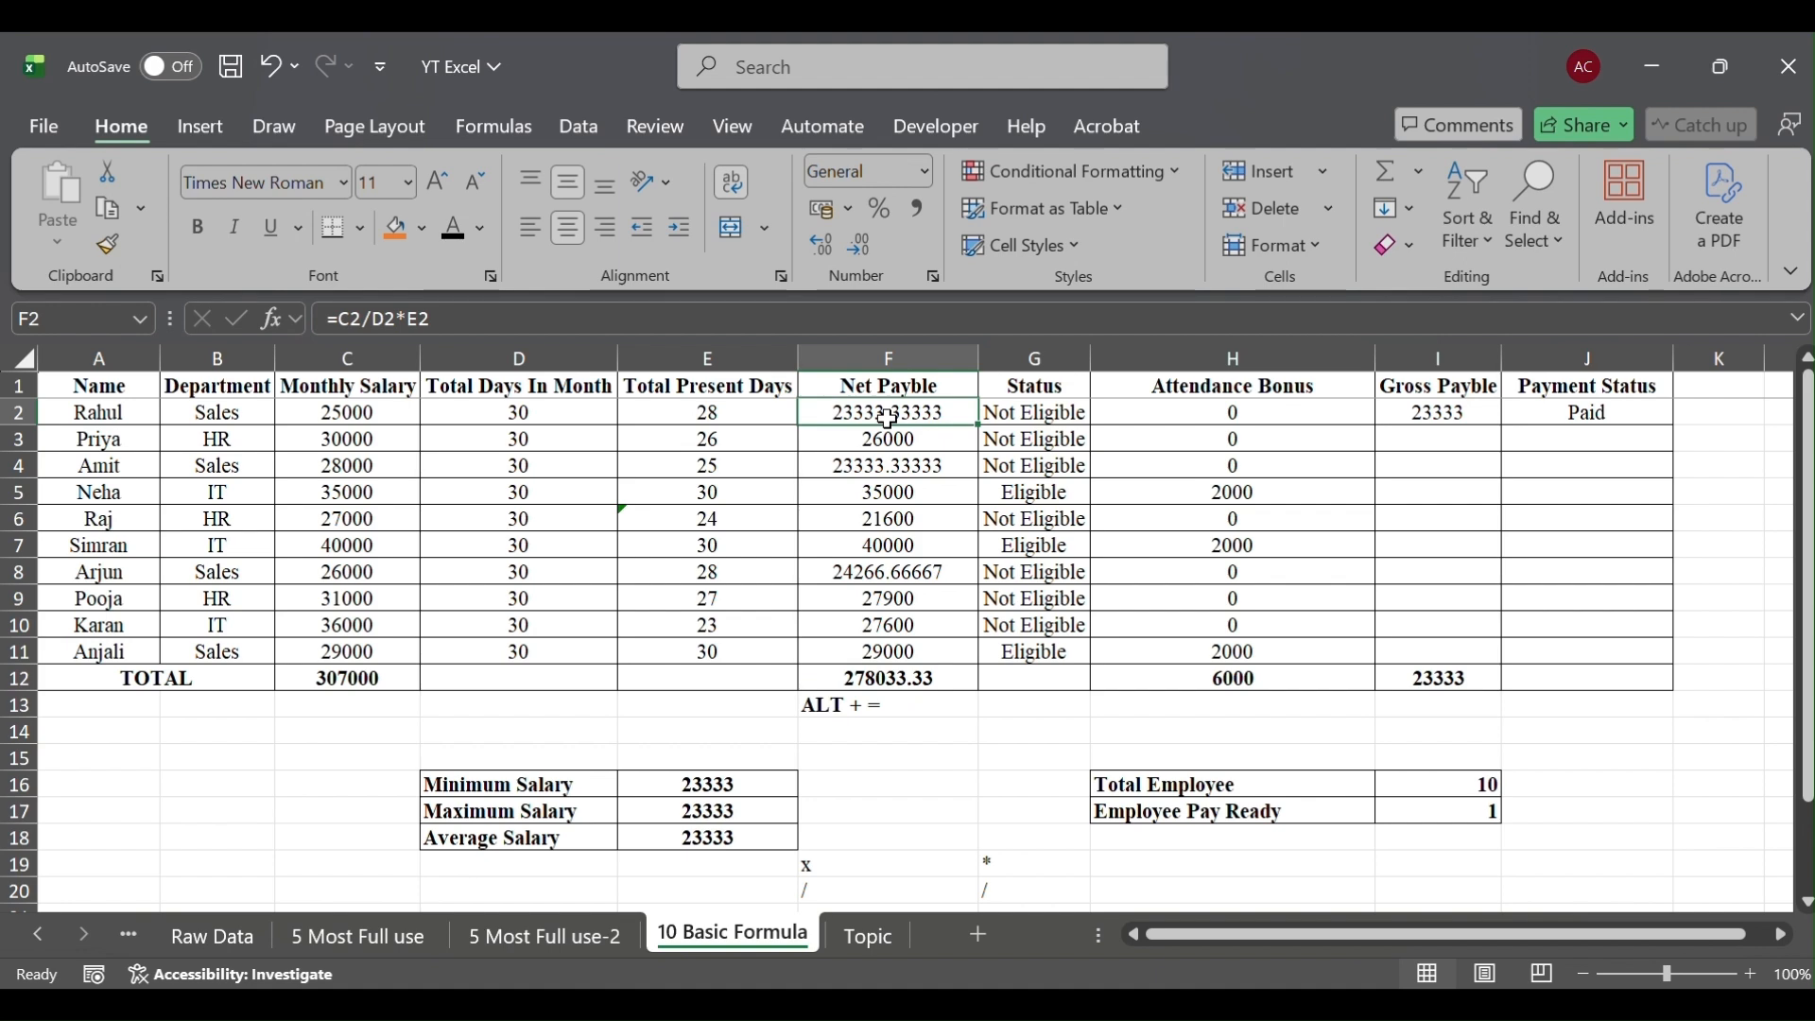
pyautogui.hotkey('shift', 'Down')
pyautogui.hotkey('shift', 'Down')
pyautogui.hotkey('shift', 'Down')
pyautogui.hotkey('shift', 'Down')
pyautogui.hotkey('shift', 'Down')
pyautogui.hotkey('shift', 'Down')
pyautogui.hotkey('shift', 'Down')
pyautogui.hotkey('shift', 'Down')
pyautogui.hotkey('shift', 'Down')
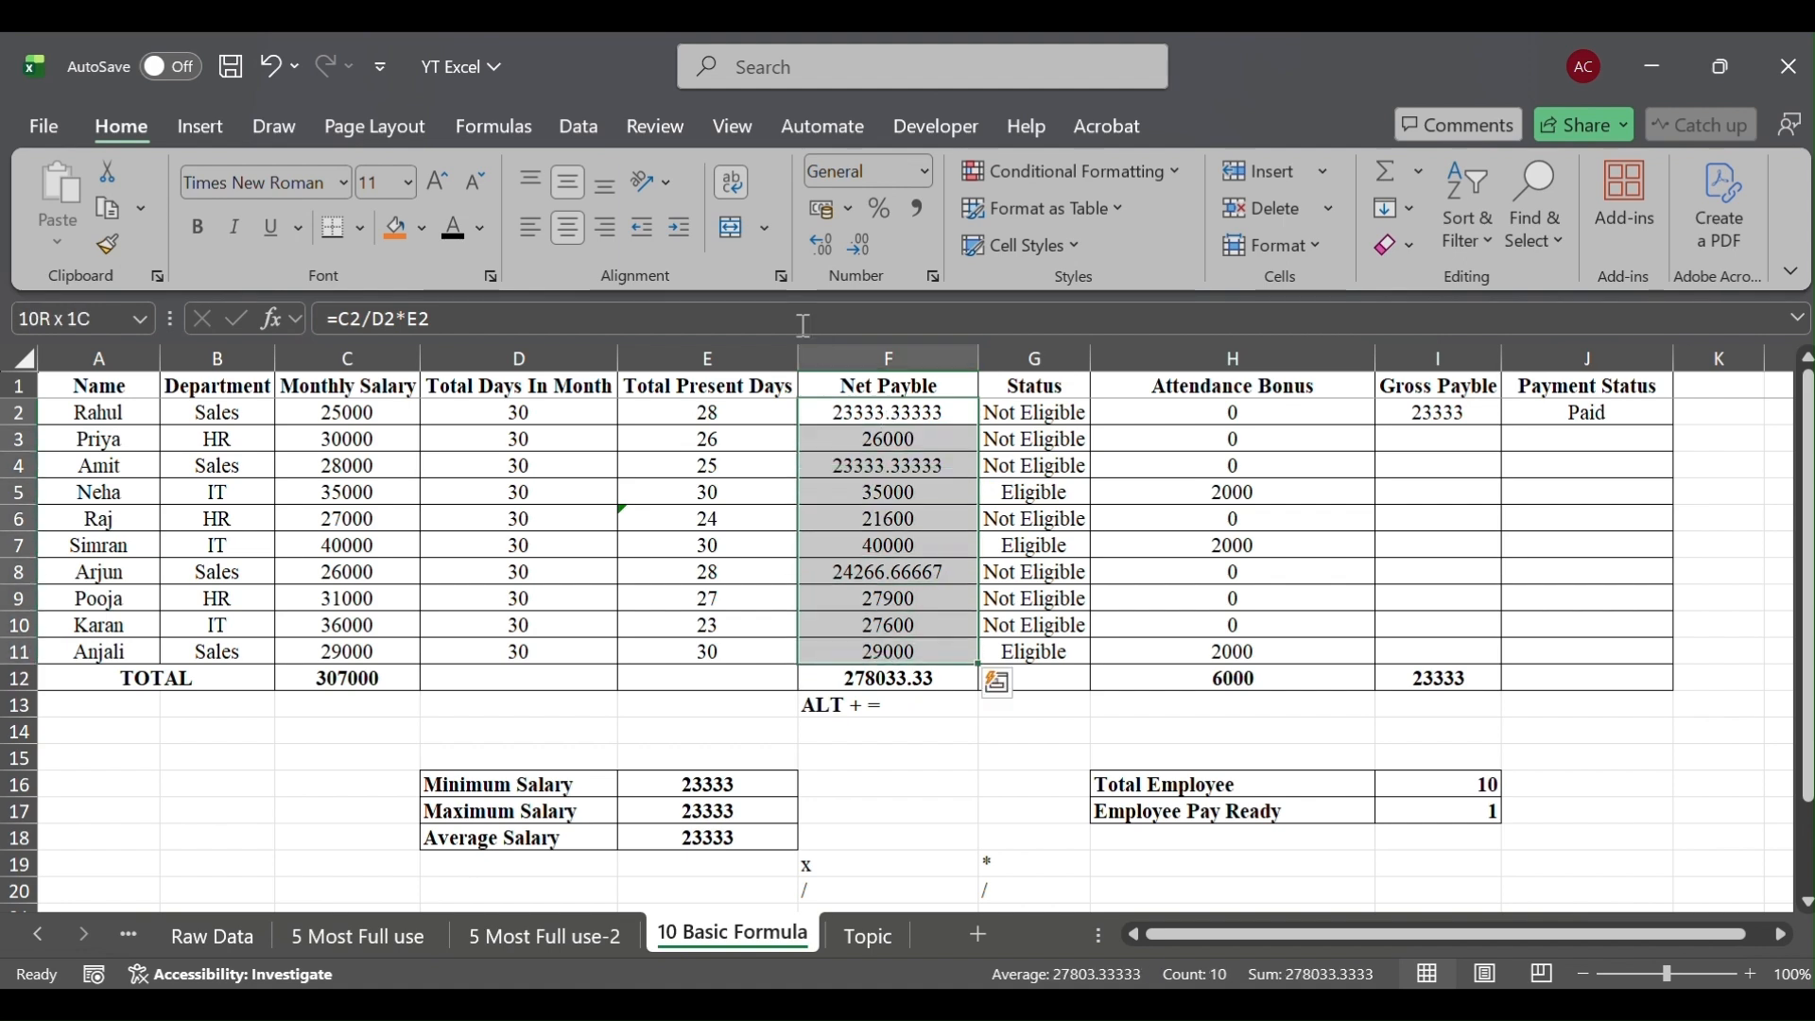
pyautogui.click(864, 242)
pyautogui.click(864, 242)
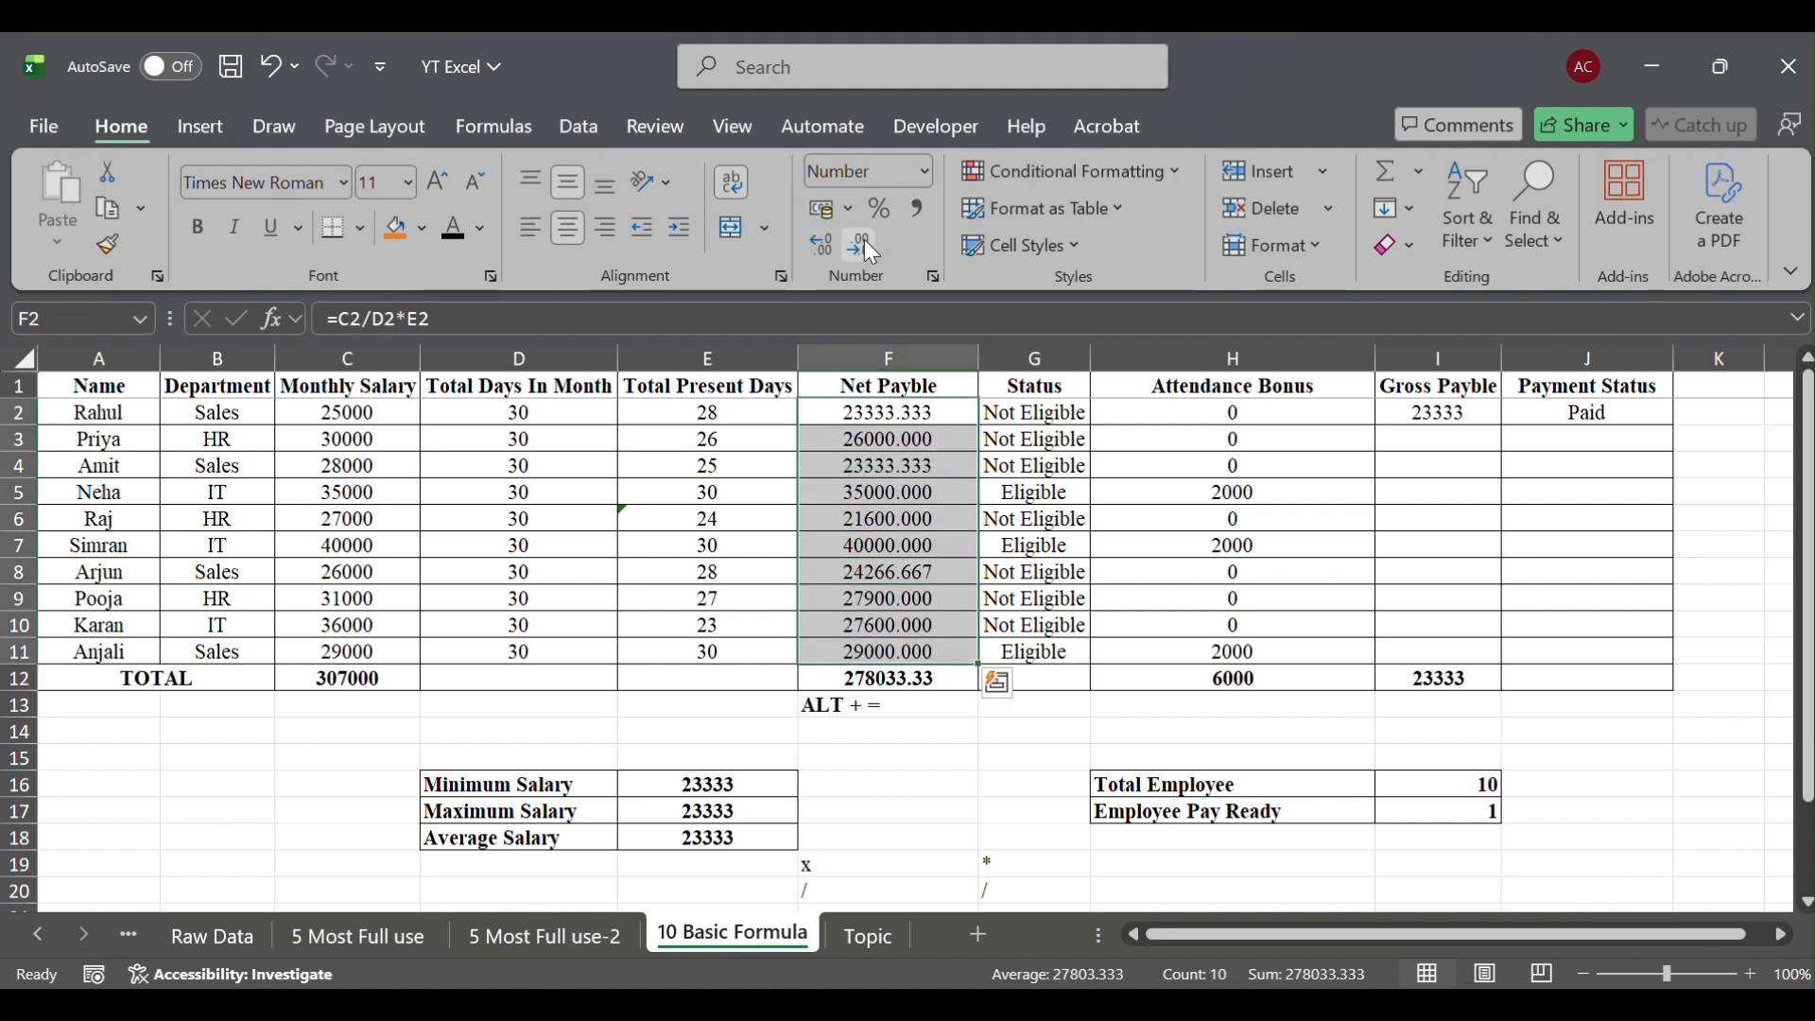
pyautogui.click(864, 242)
pyautogui.click(899, 472)
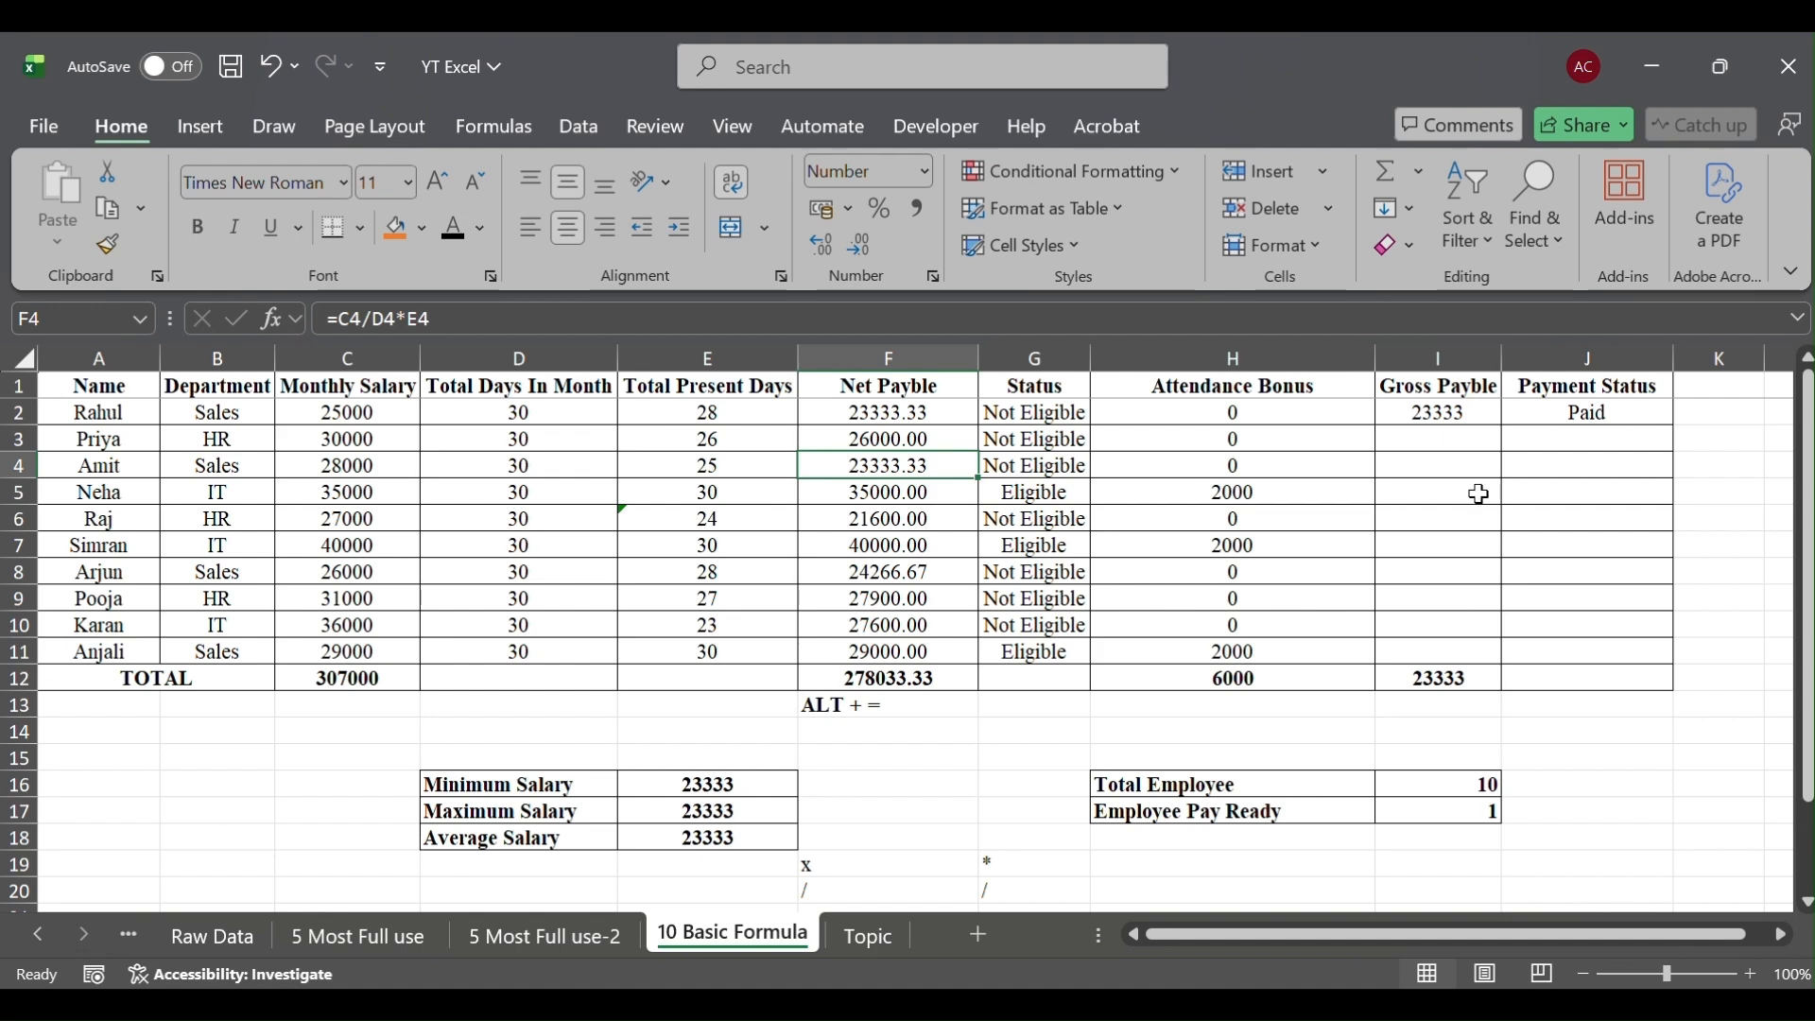
pyautogui.click(1438, 413)
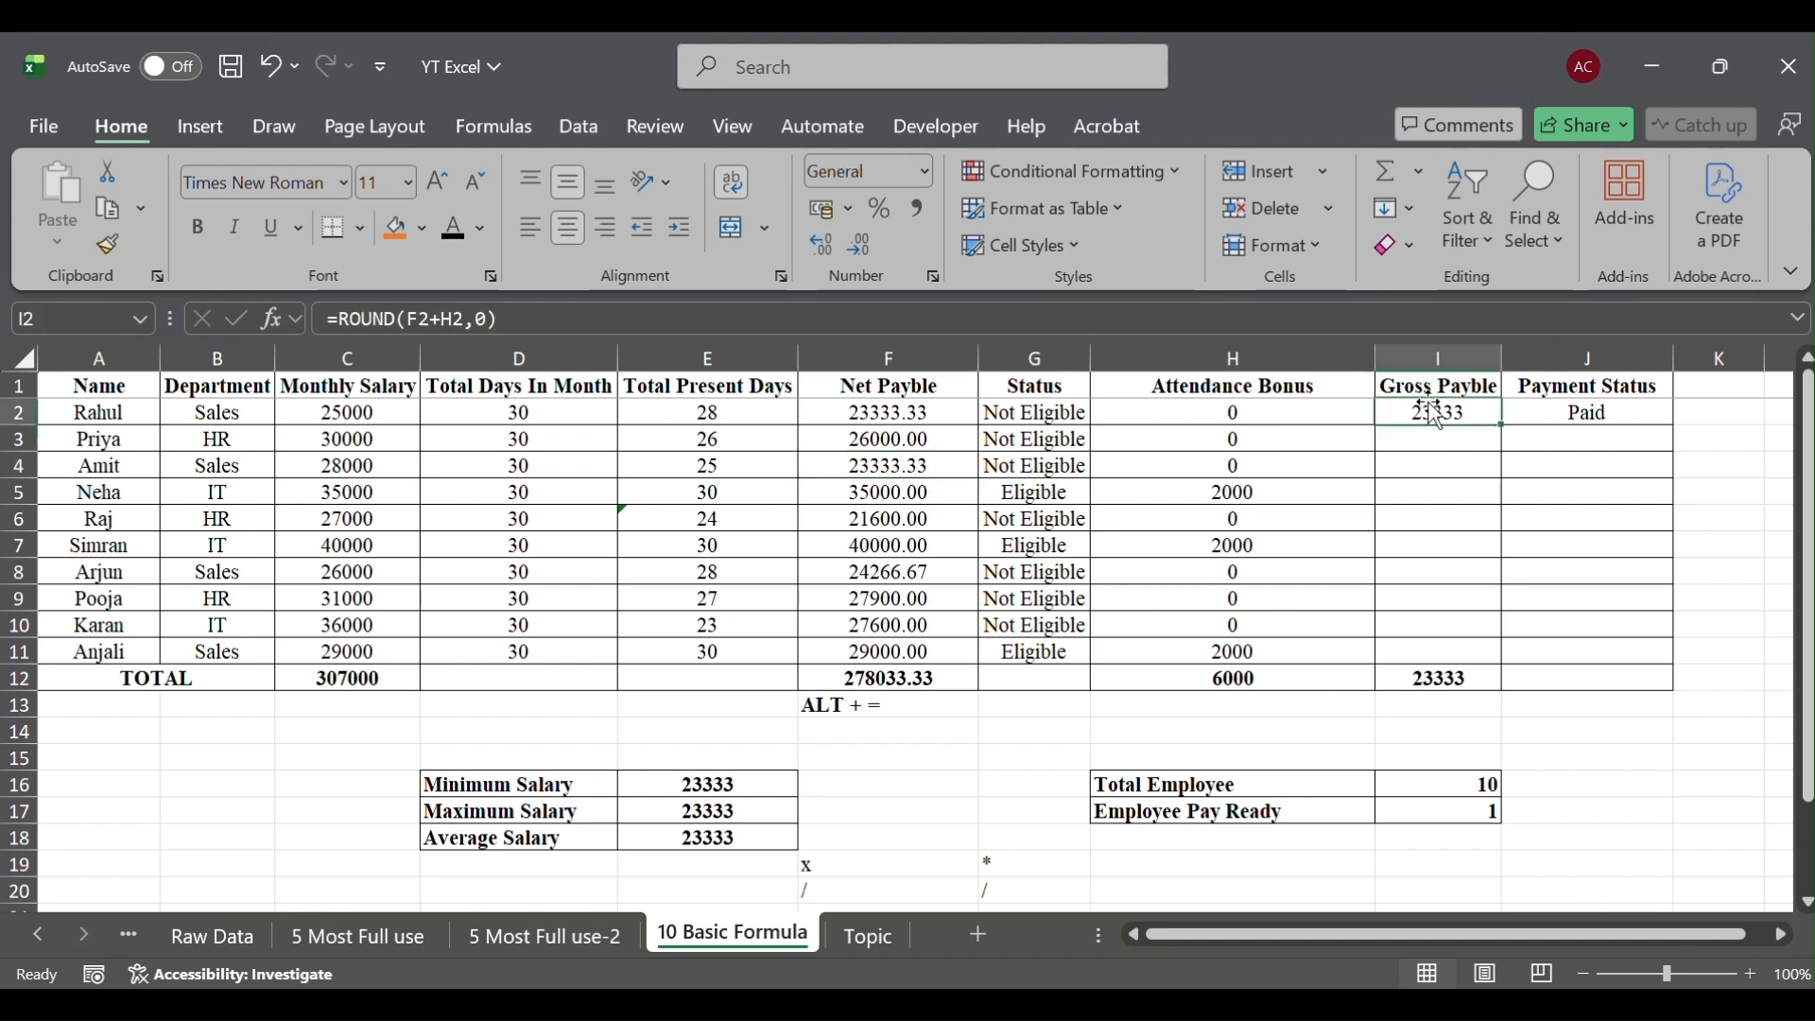
pyautogui.click(440, 320)
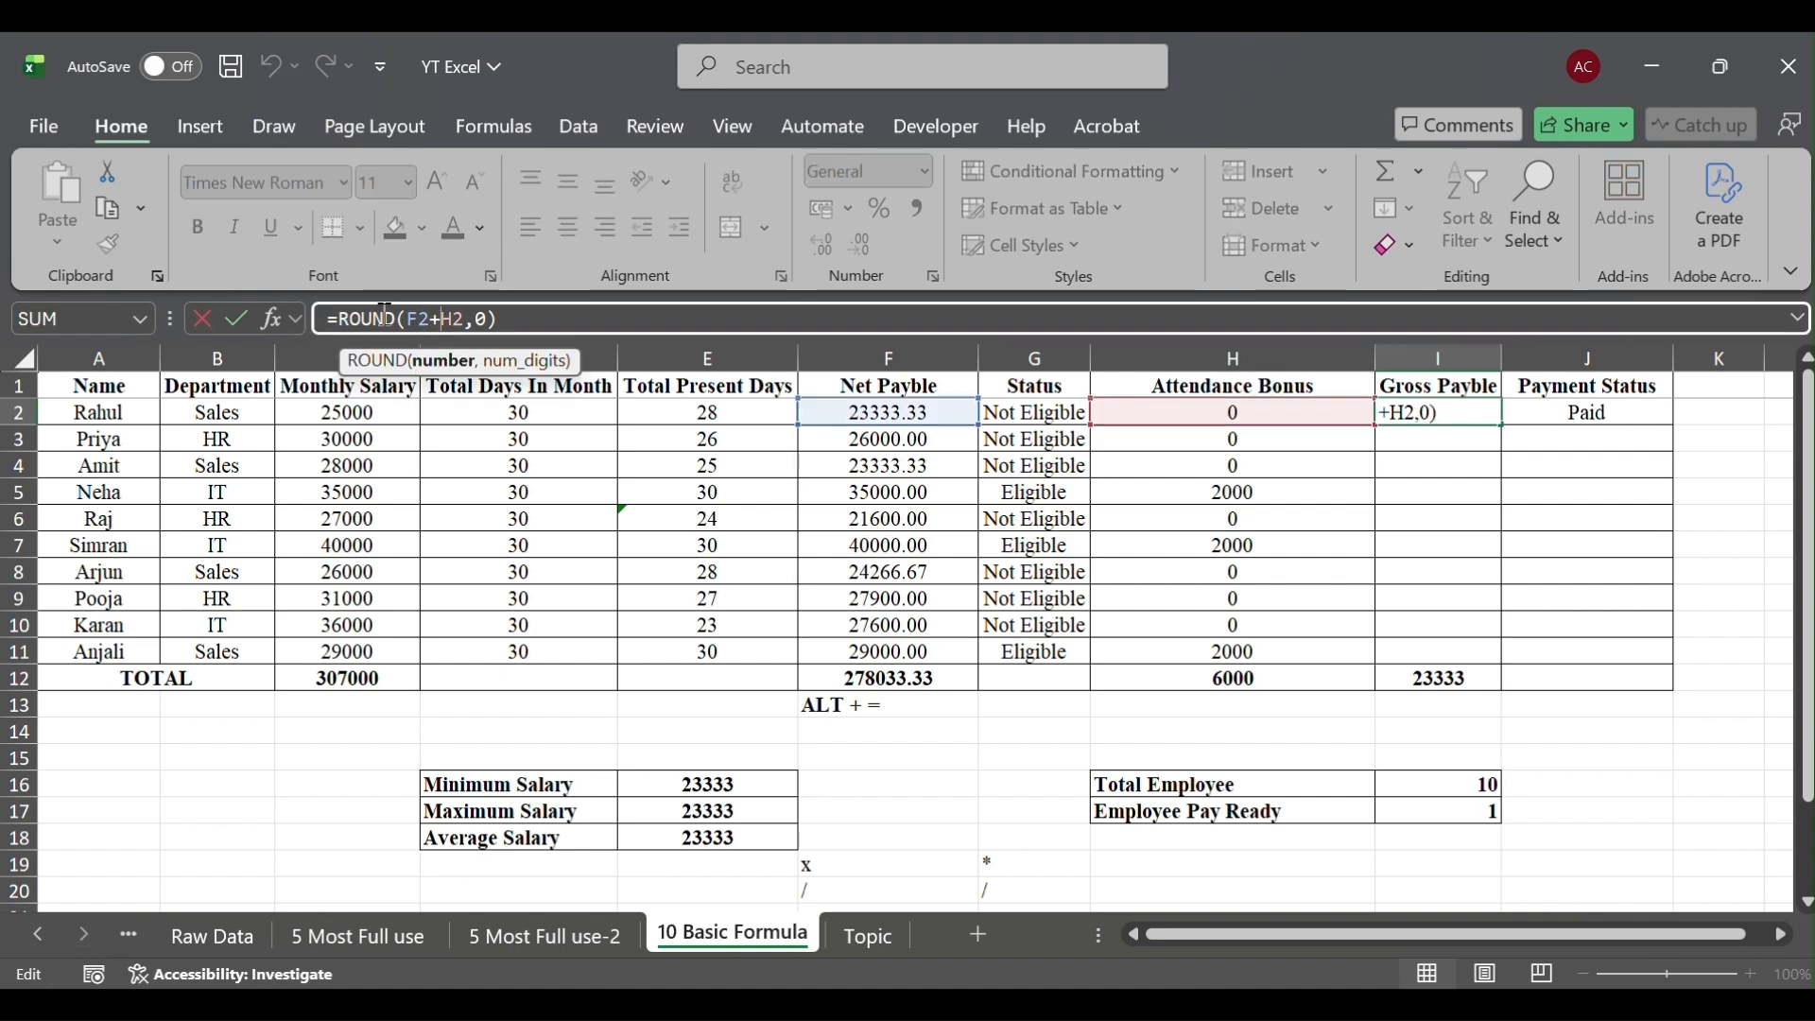
pyautogui.click(892, 949)
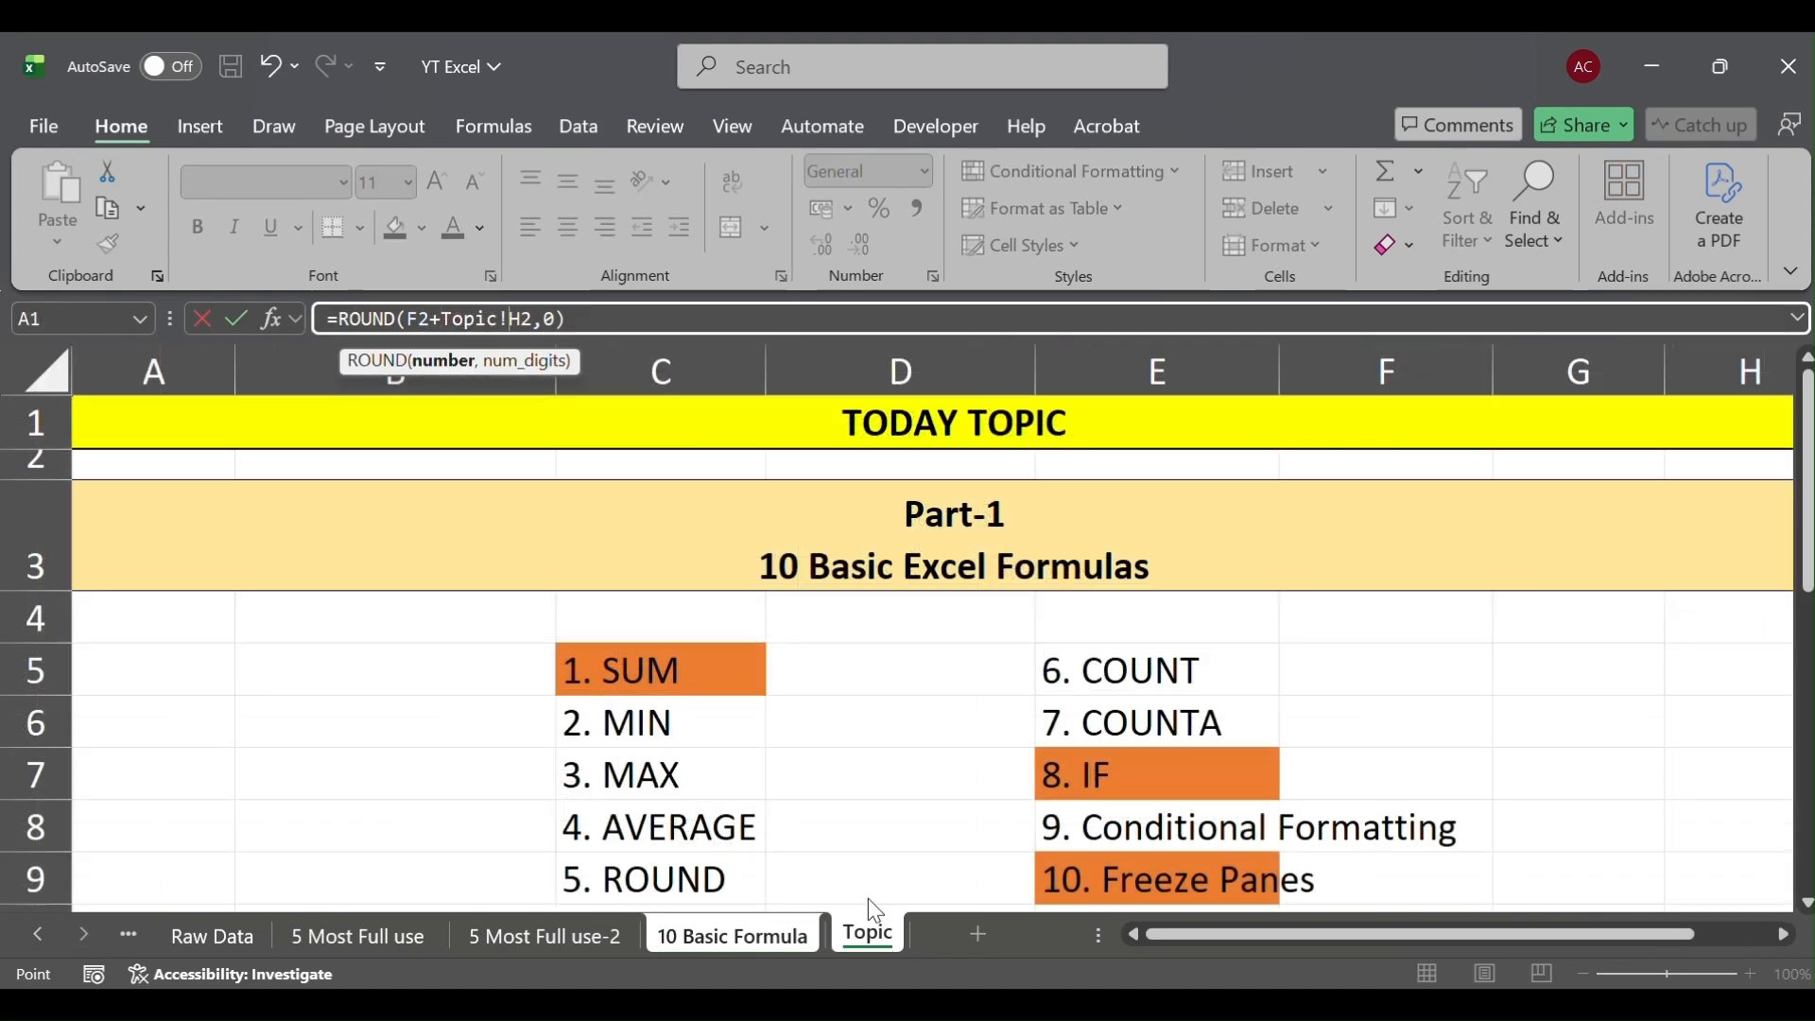
pyautogui.scroll(-1, 1005, 733)
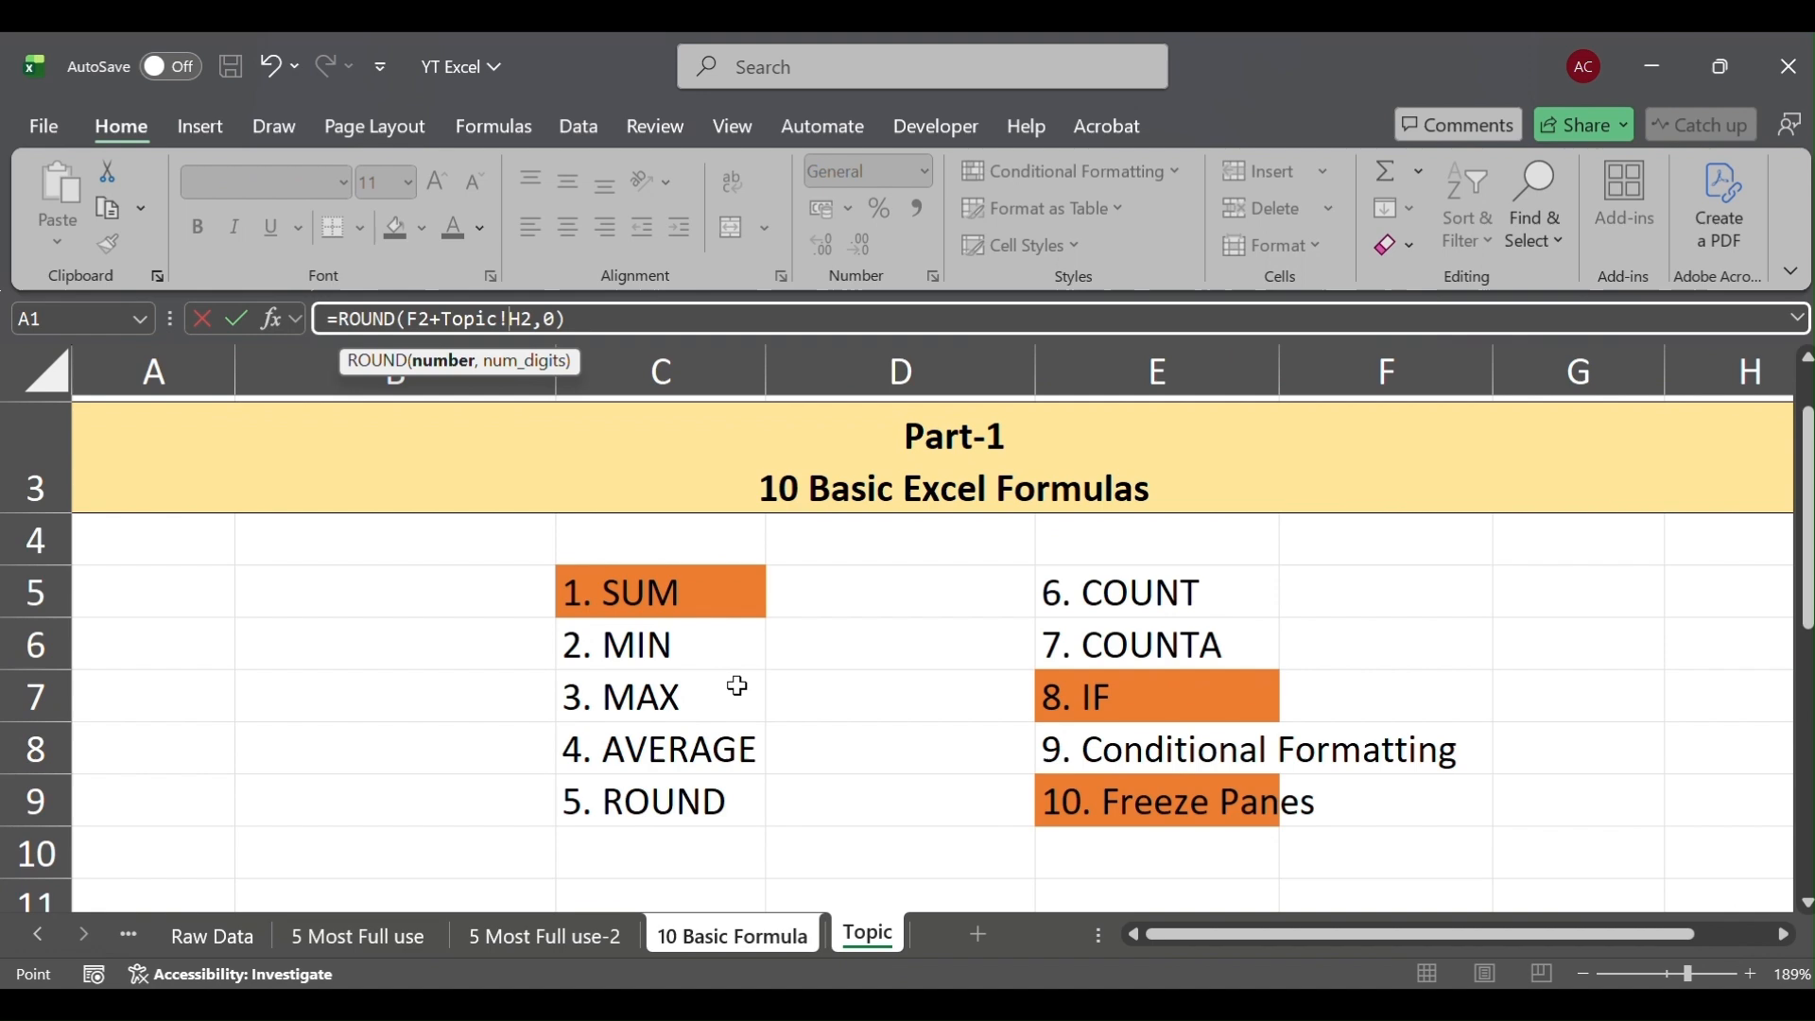
pyautogui.click(654, 798)
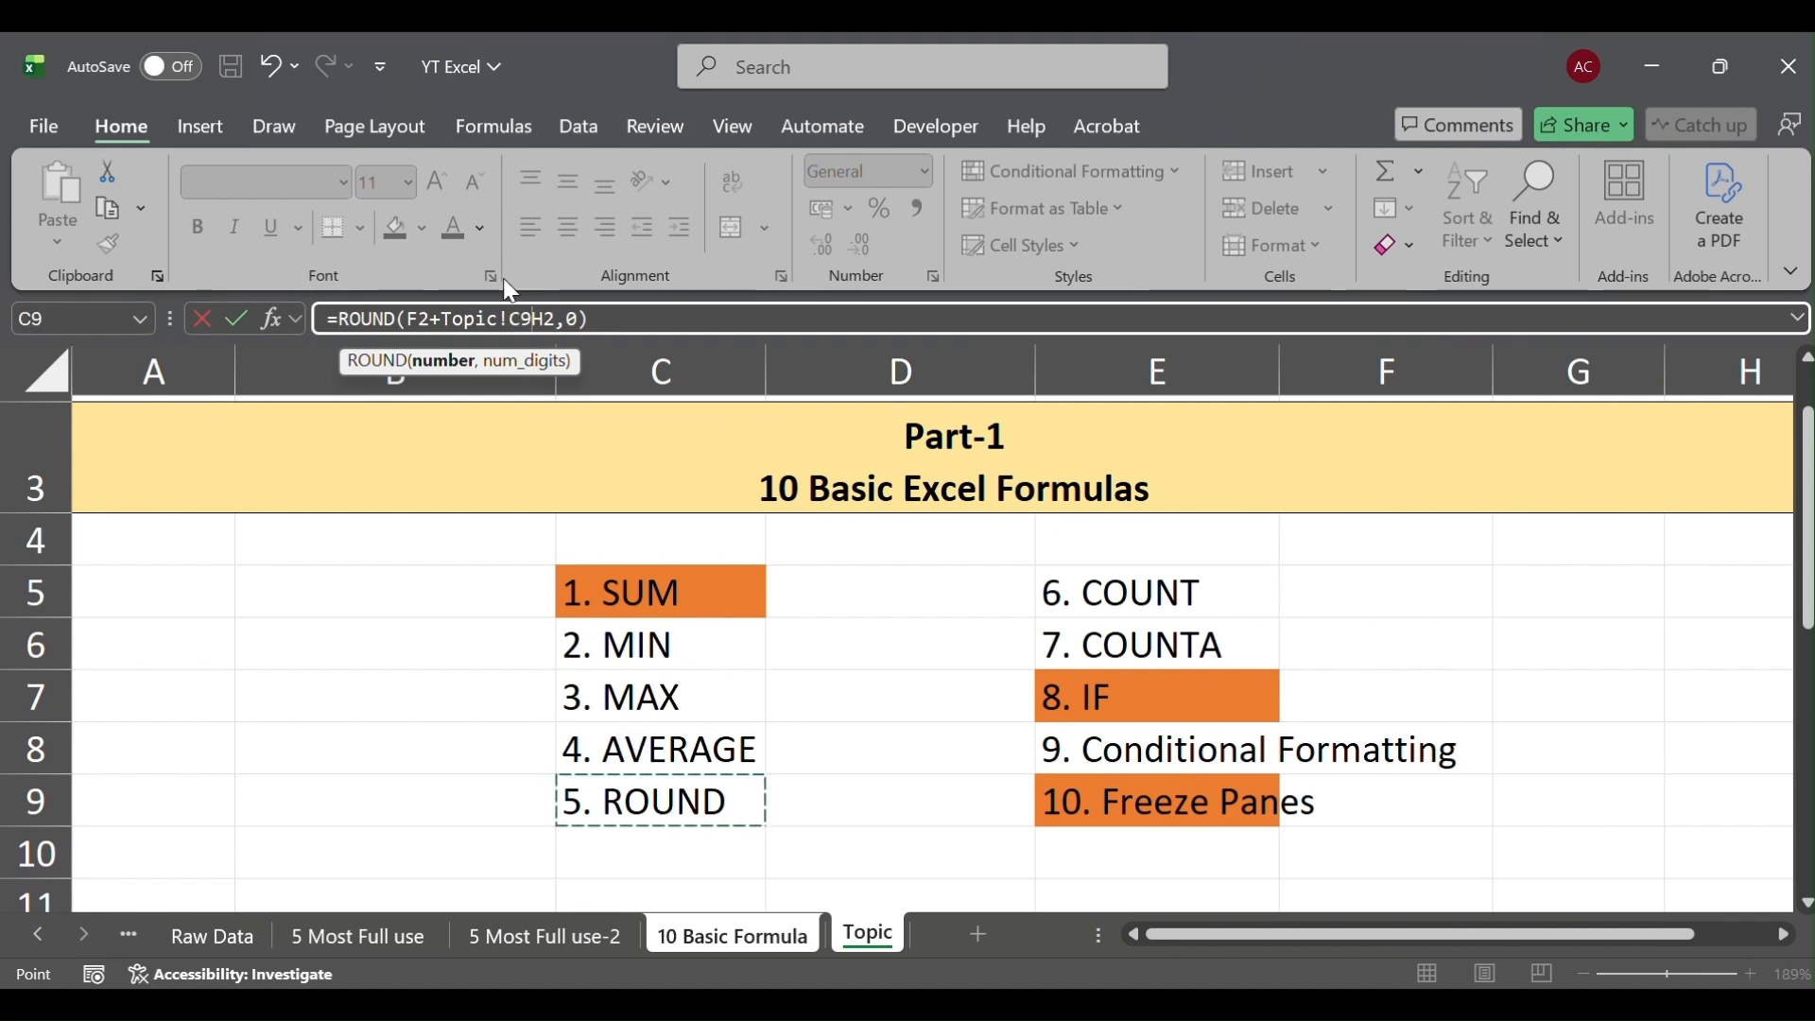
pyautogui.press('Escape')
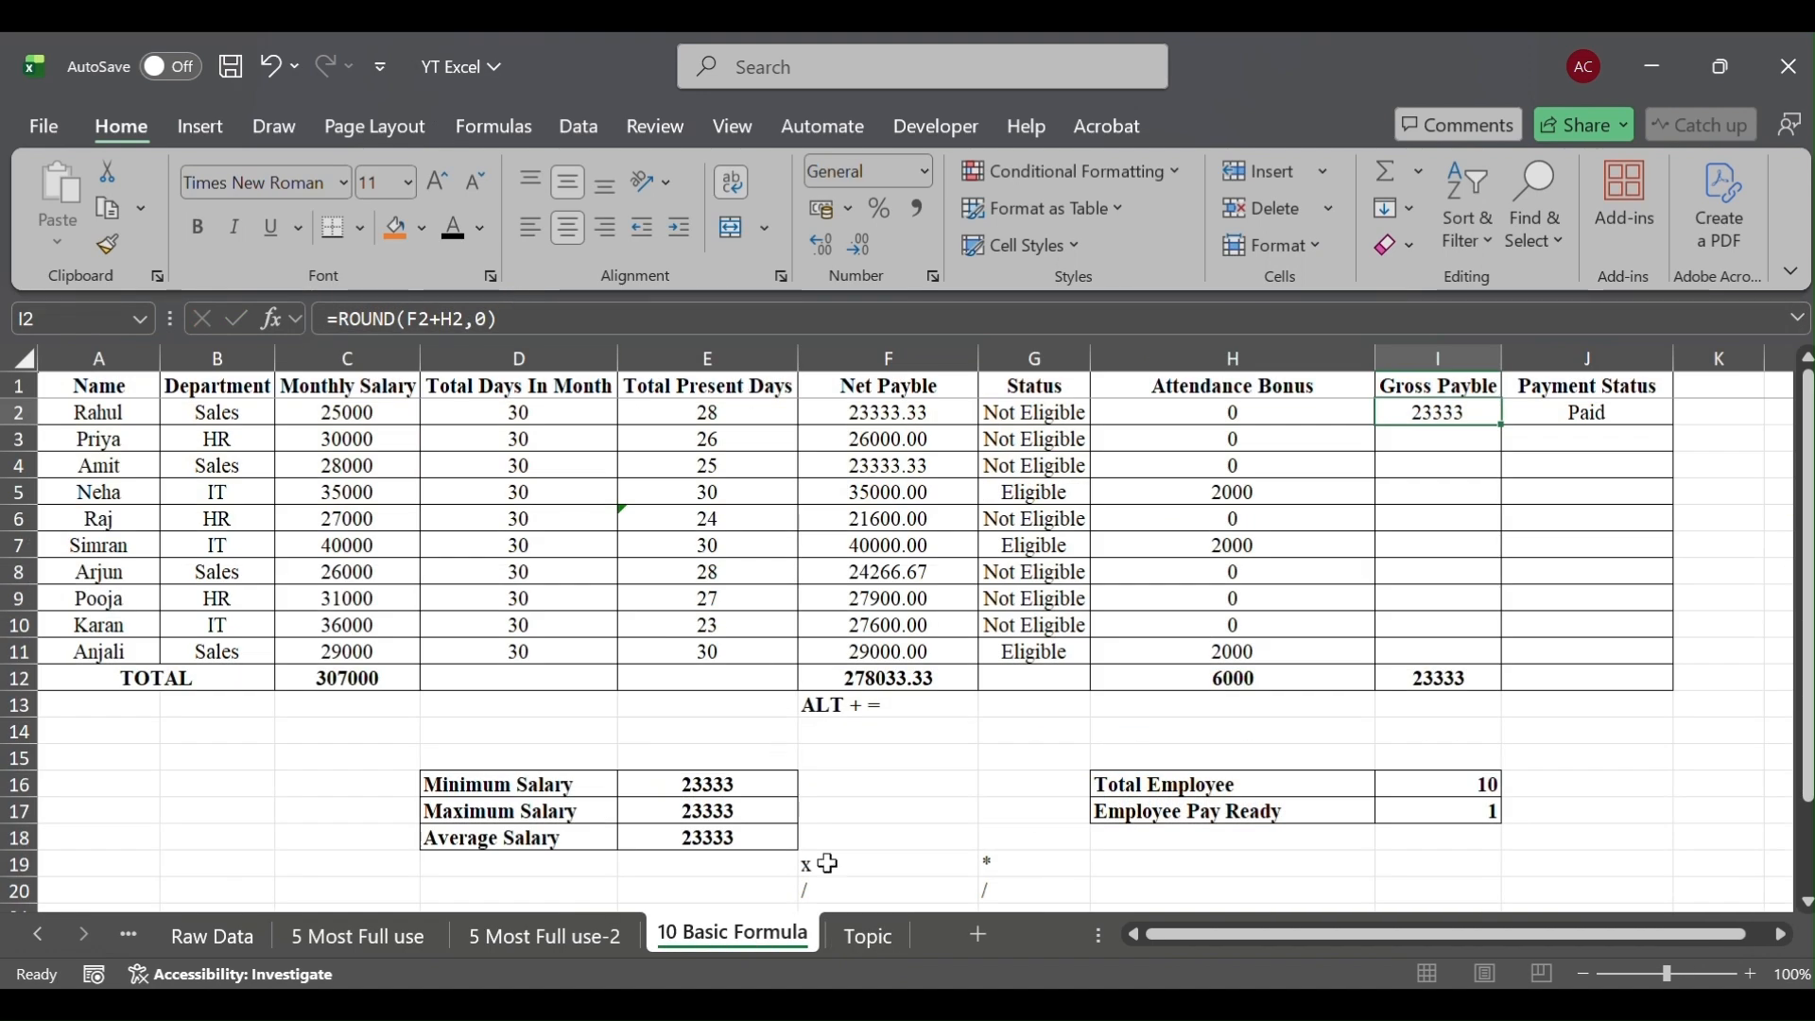
# Fill the "5. ROUND" cell C9 on the Topic sheet with orange
pyautogui.click(860, 936)
pyautogui.click(709, 799)
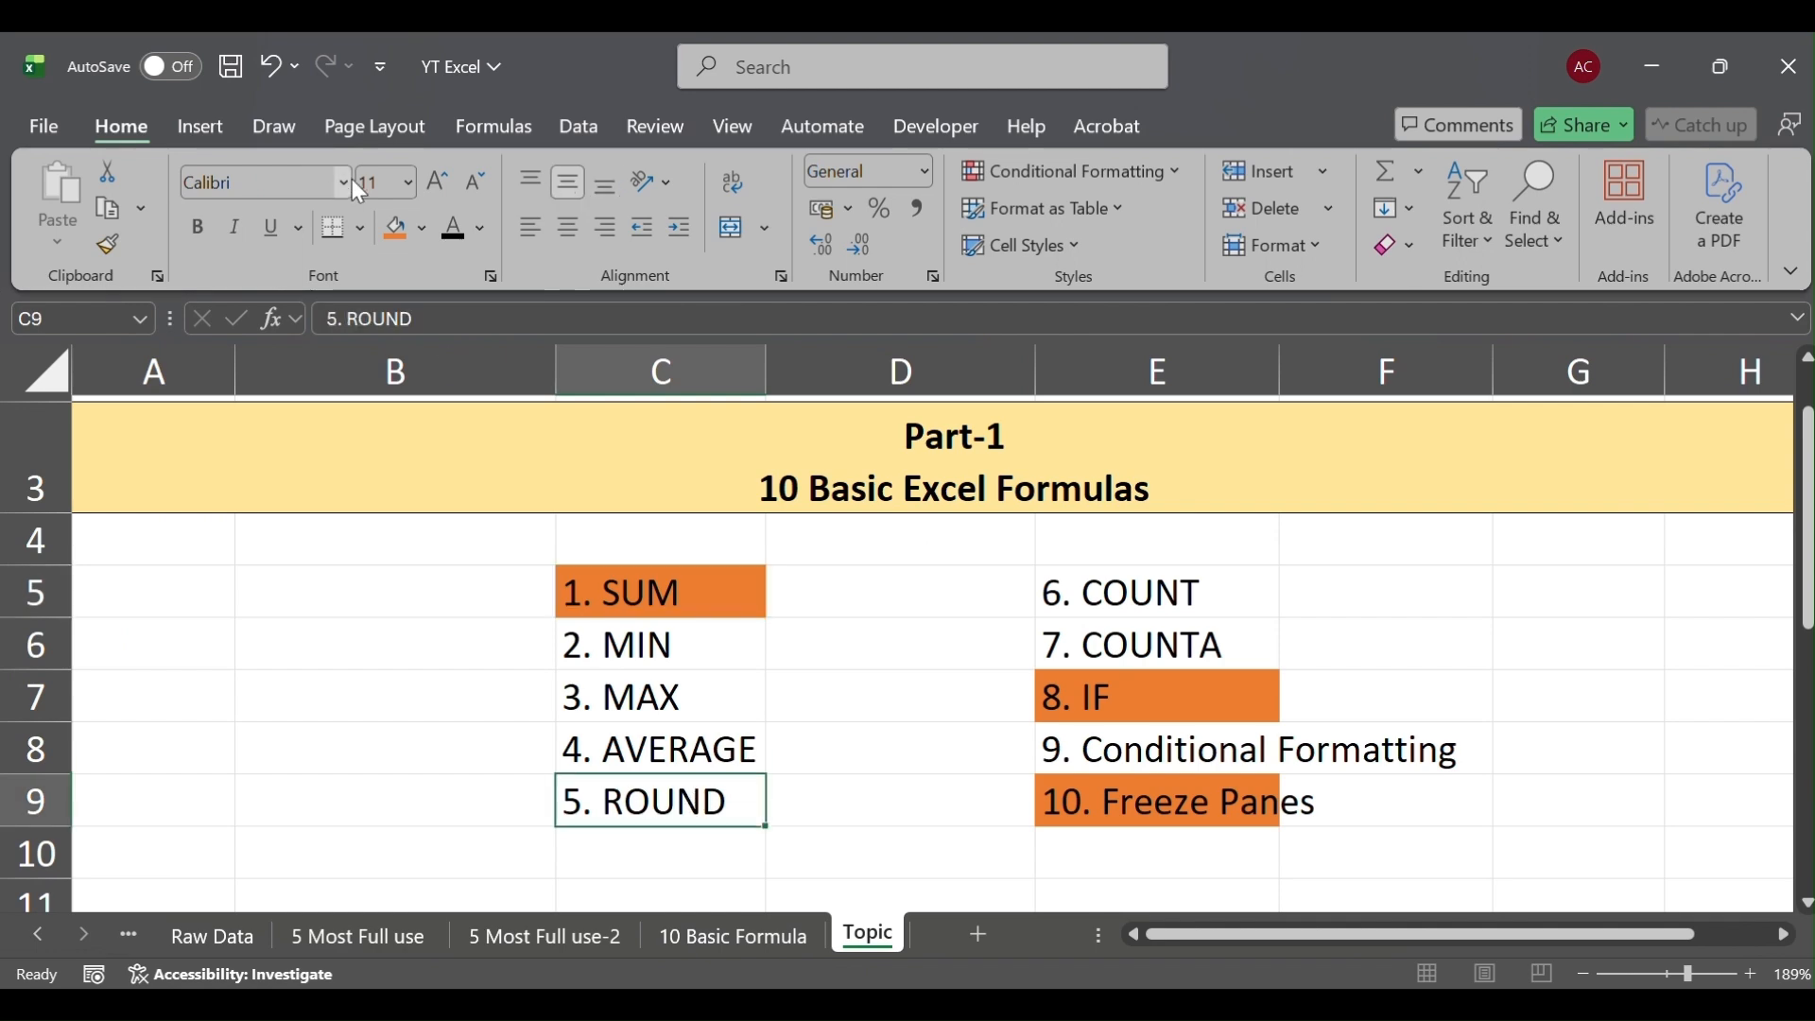
pyautogui.click(397, 228)
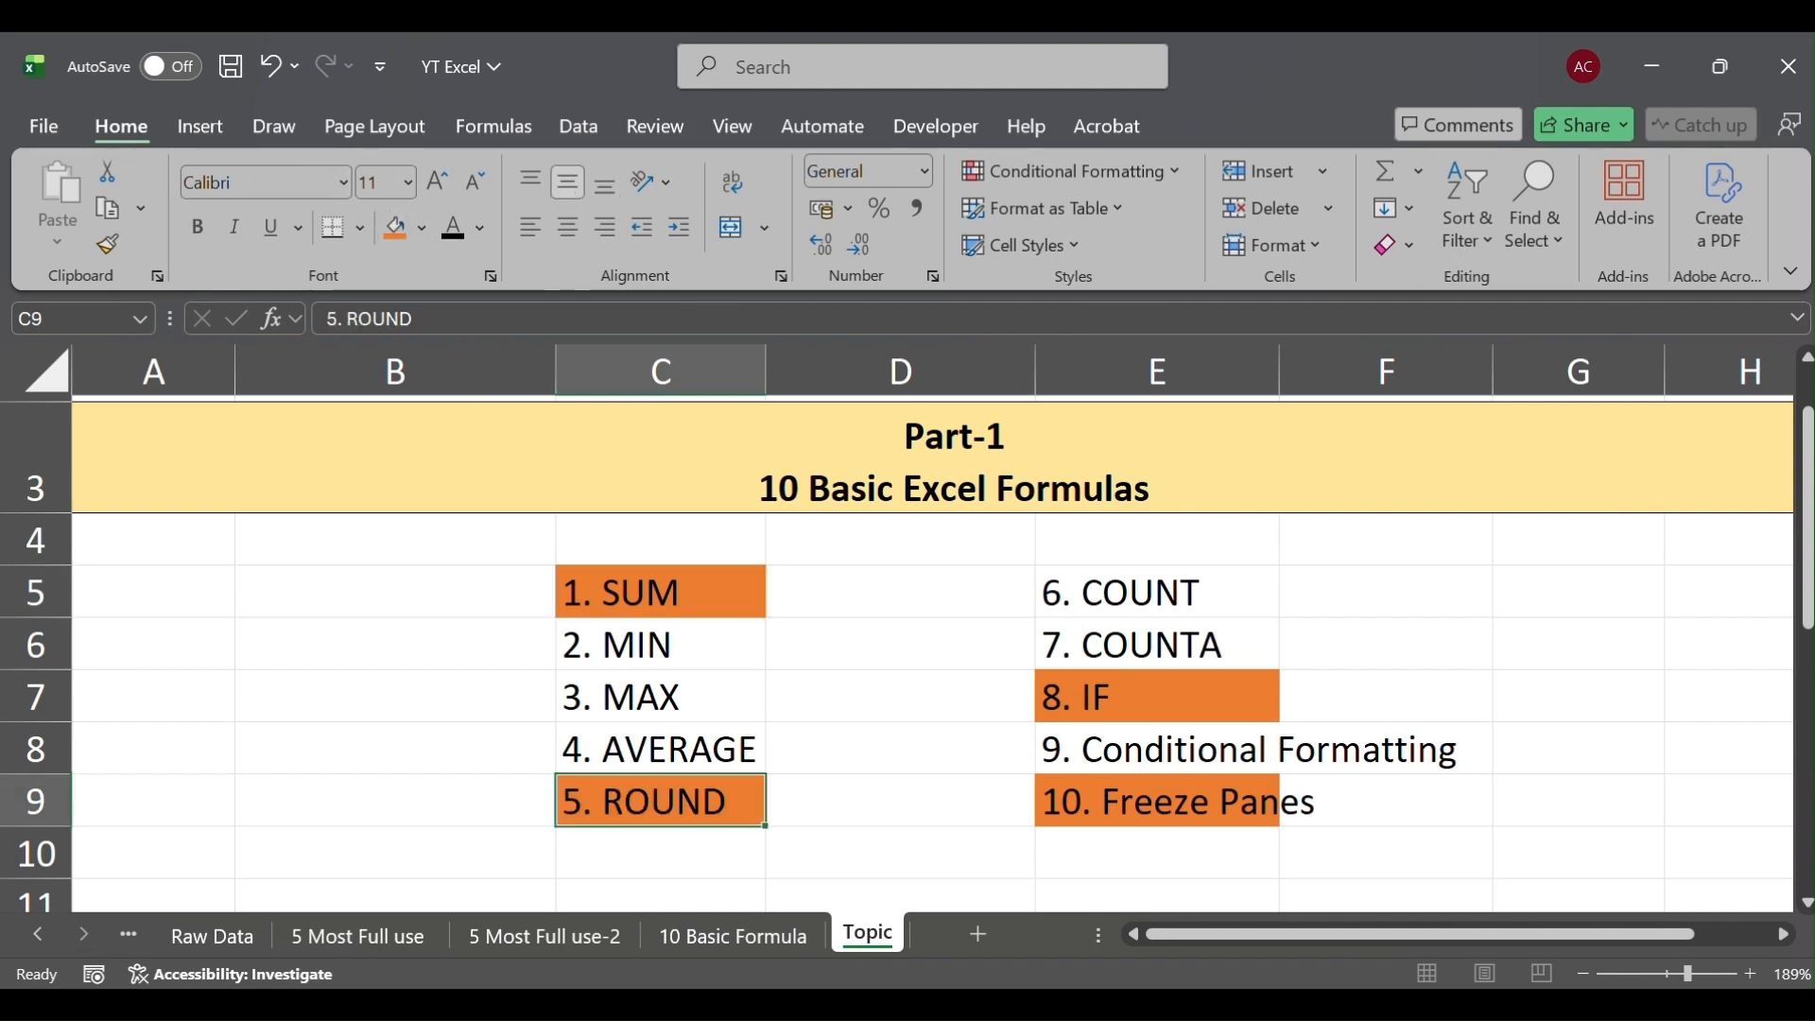
# Examine the ROUND formula and its arguments in Gross Payble cell I2 on the 10 Basic Formula sheet
pyautogui.click(757, 939)
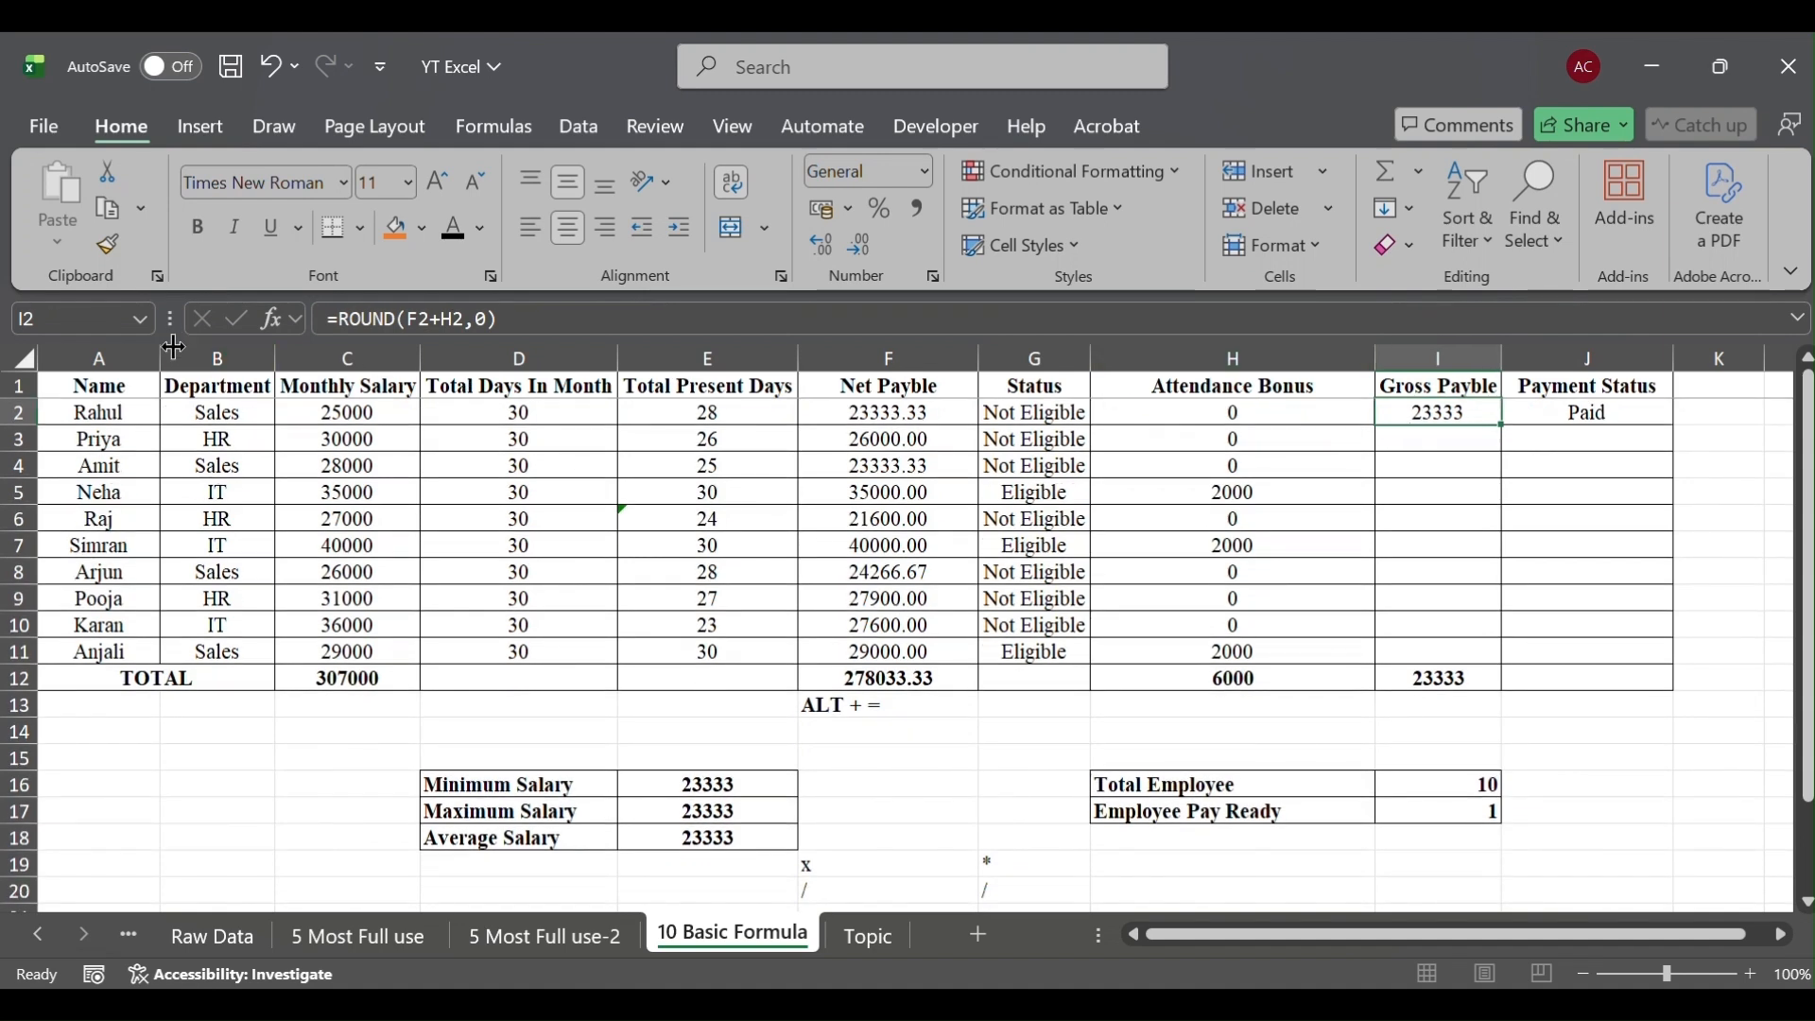
pyautogui.click(401, 319)
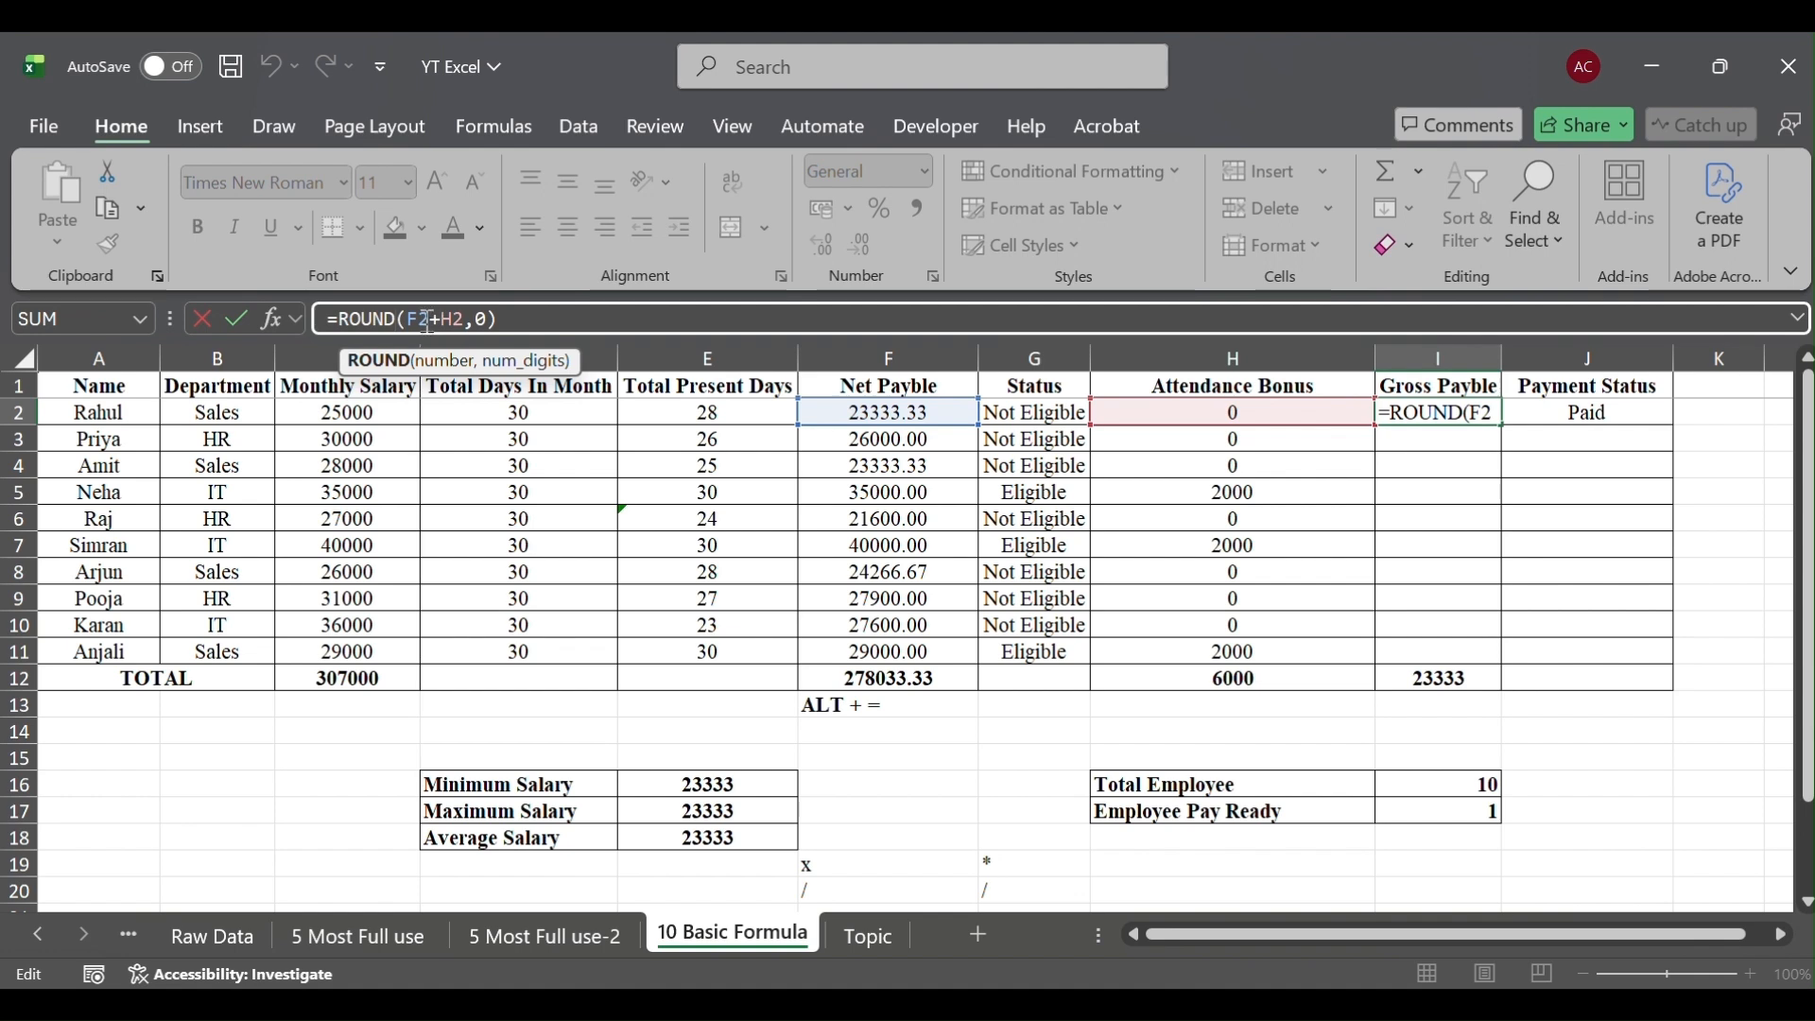
pyautogui.click(429, 320)
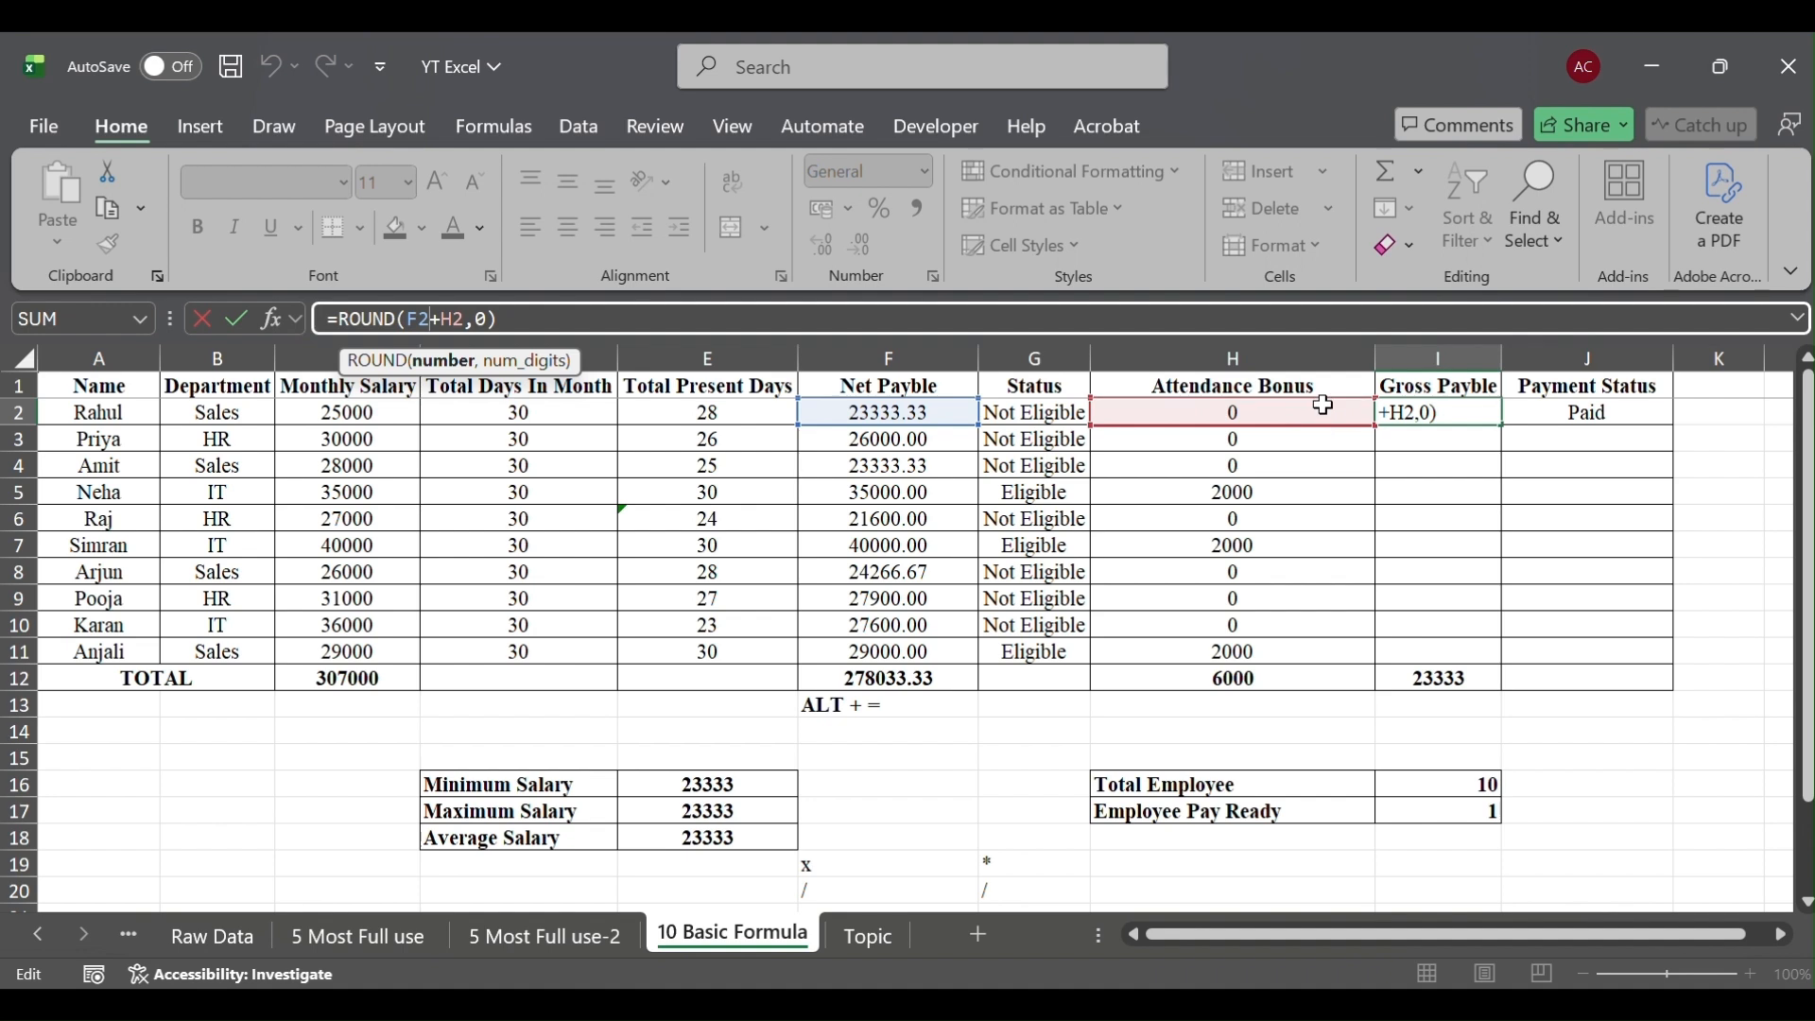
# Remove the leading =ROUND( part from the Gross Payble formula in I2
pyautogui.click(412, 322)
pyautogui.press('BackSpace')
pyautogui.press('BackSpace')
pyautogui.press('BackSpace')
pyautogui.press('BackSpace')
pyautogui.press('BackSpace')
pyautogui.press('BackSpace')
pyautogui.press('BackSpace')
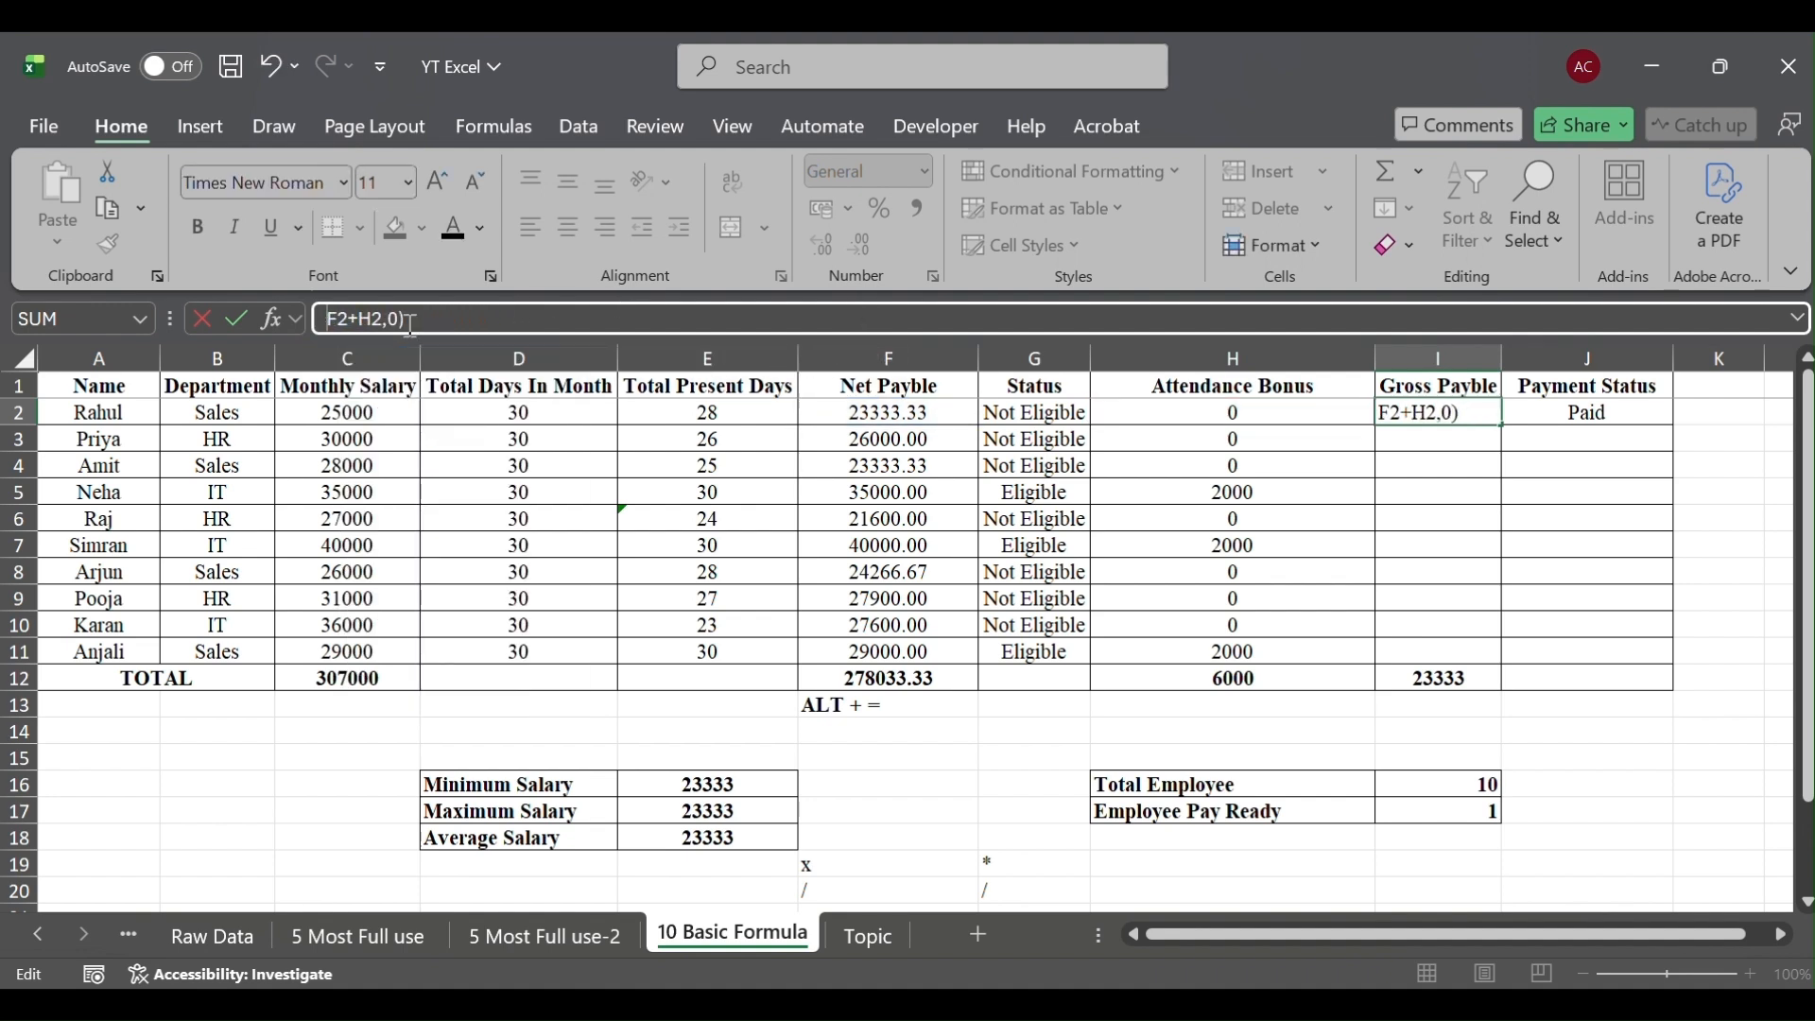
pyautogui.press('Return')
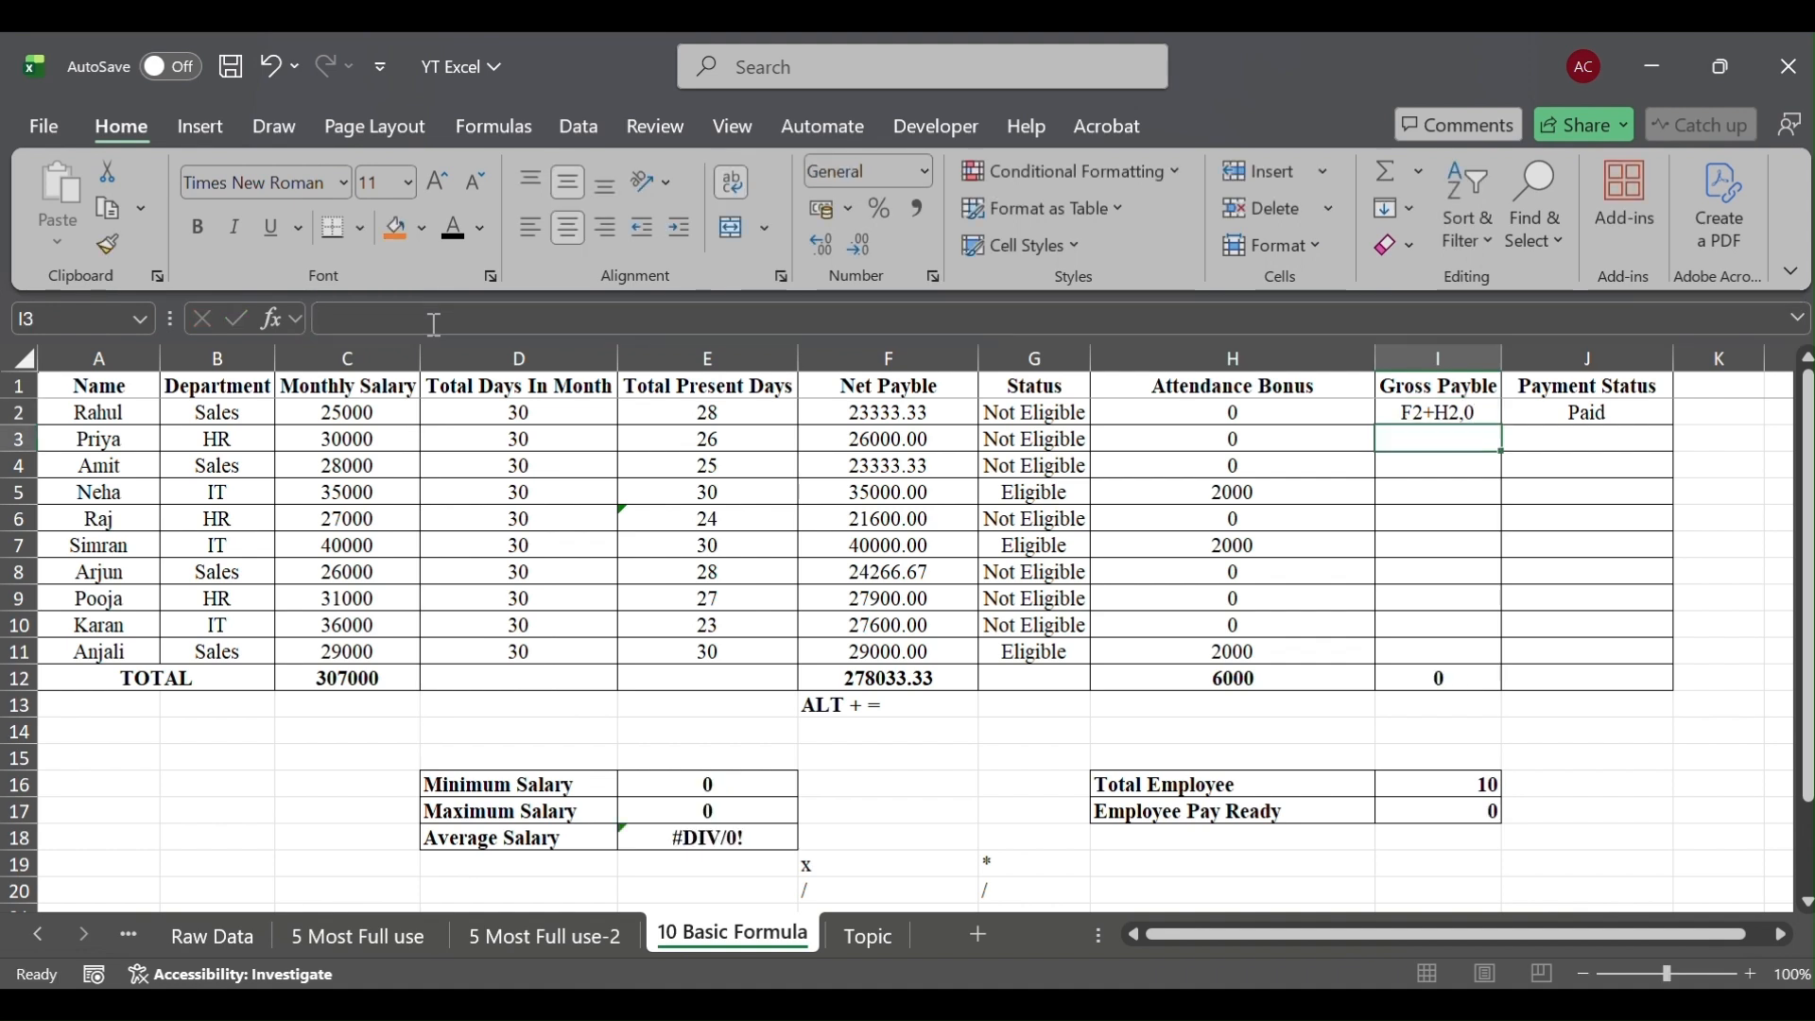
# Turn the I2 entry into the formula =F2+H2, rejecting the suggested correction and removing the trailing ",0"
pyautogui.press('Up')
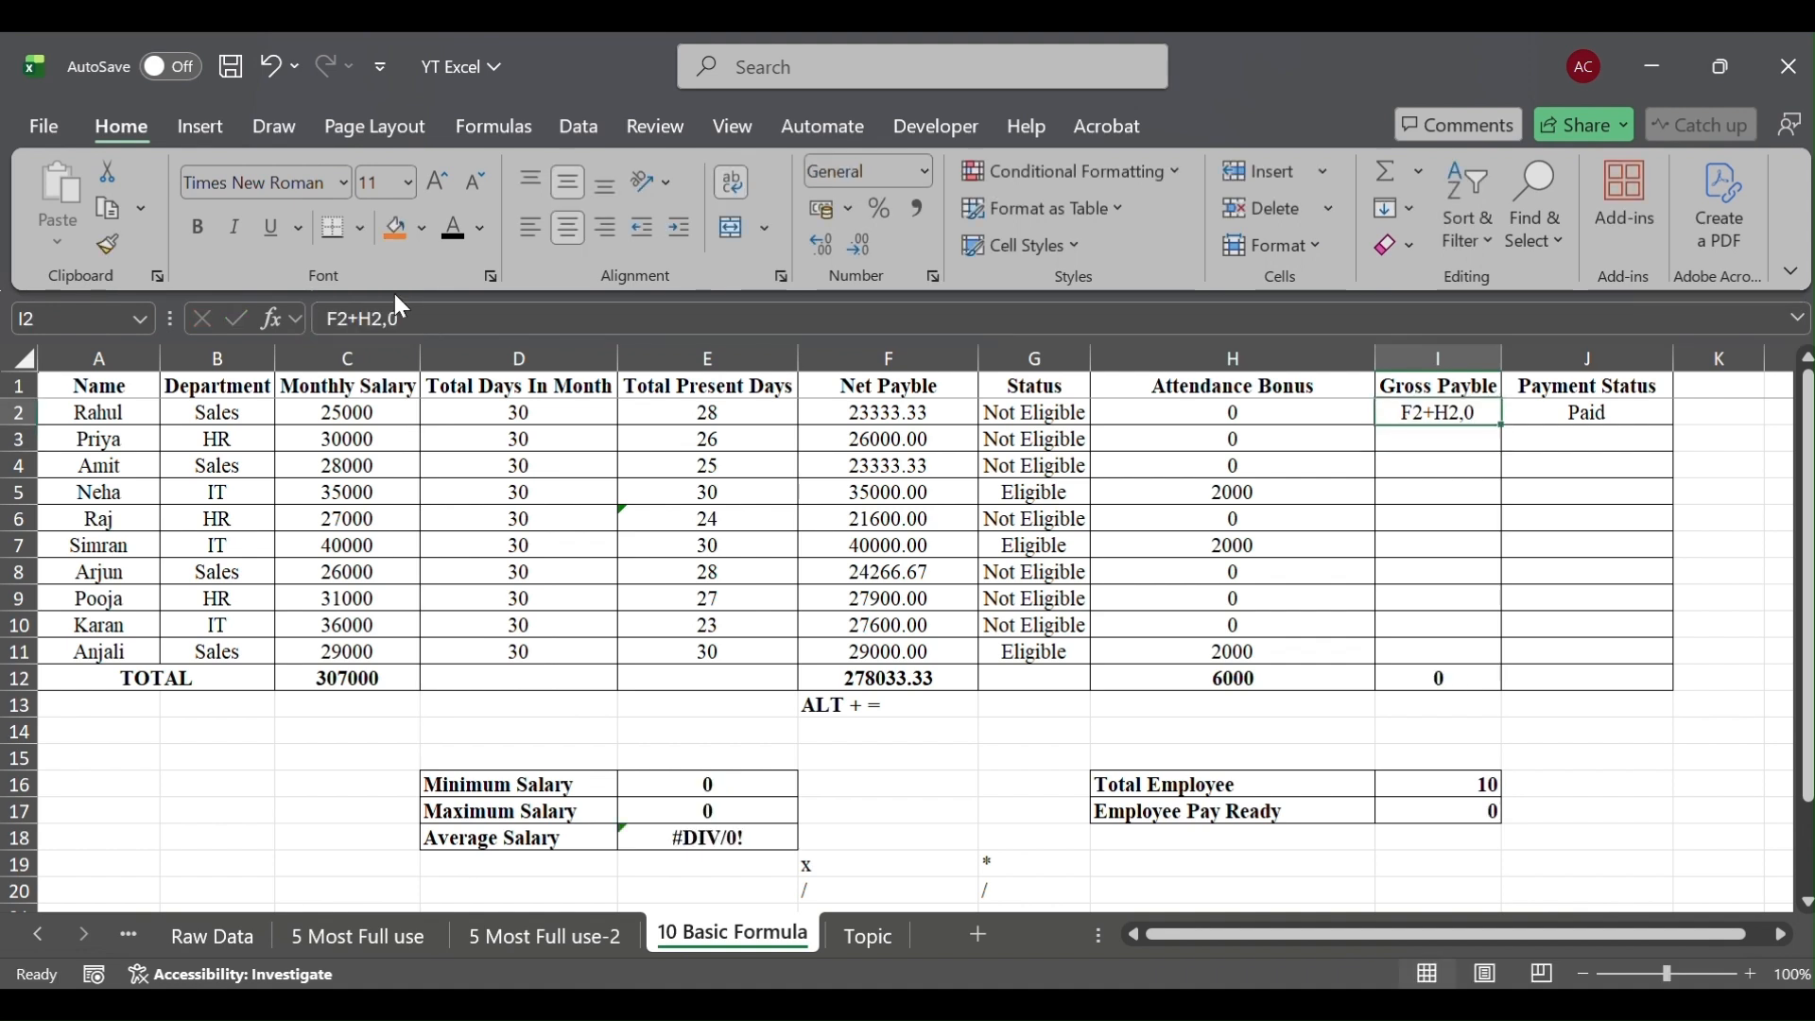
pyautogui.click(324, 318)
pyautogui.write('=')
pyautogui.press('Return')
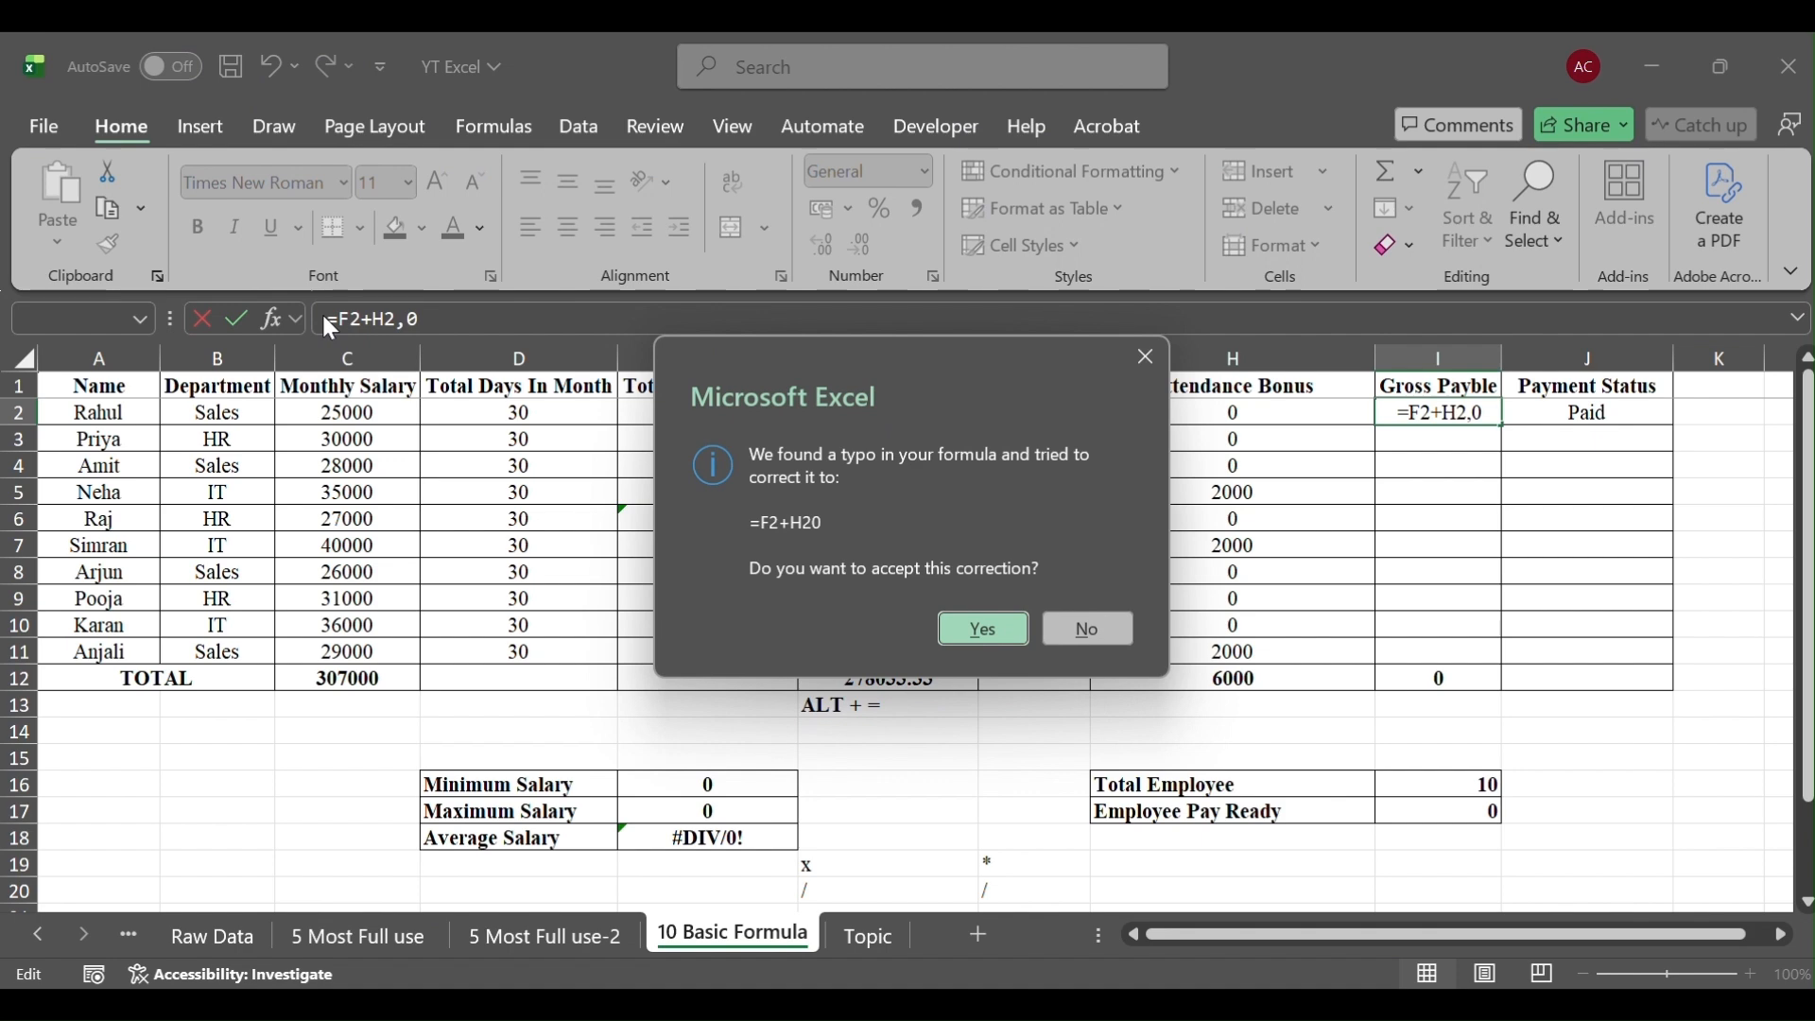
pyautogui.press('n')
pyautogui.press('Return')
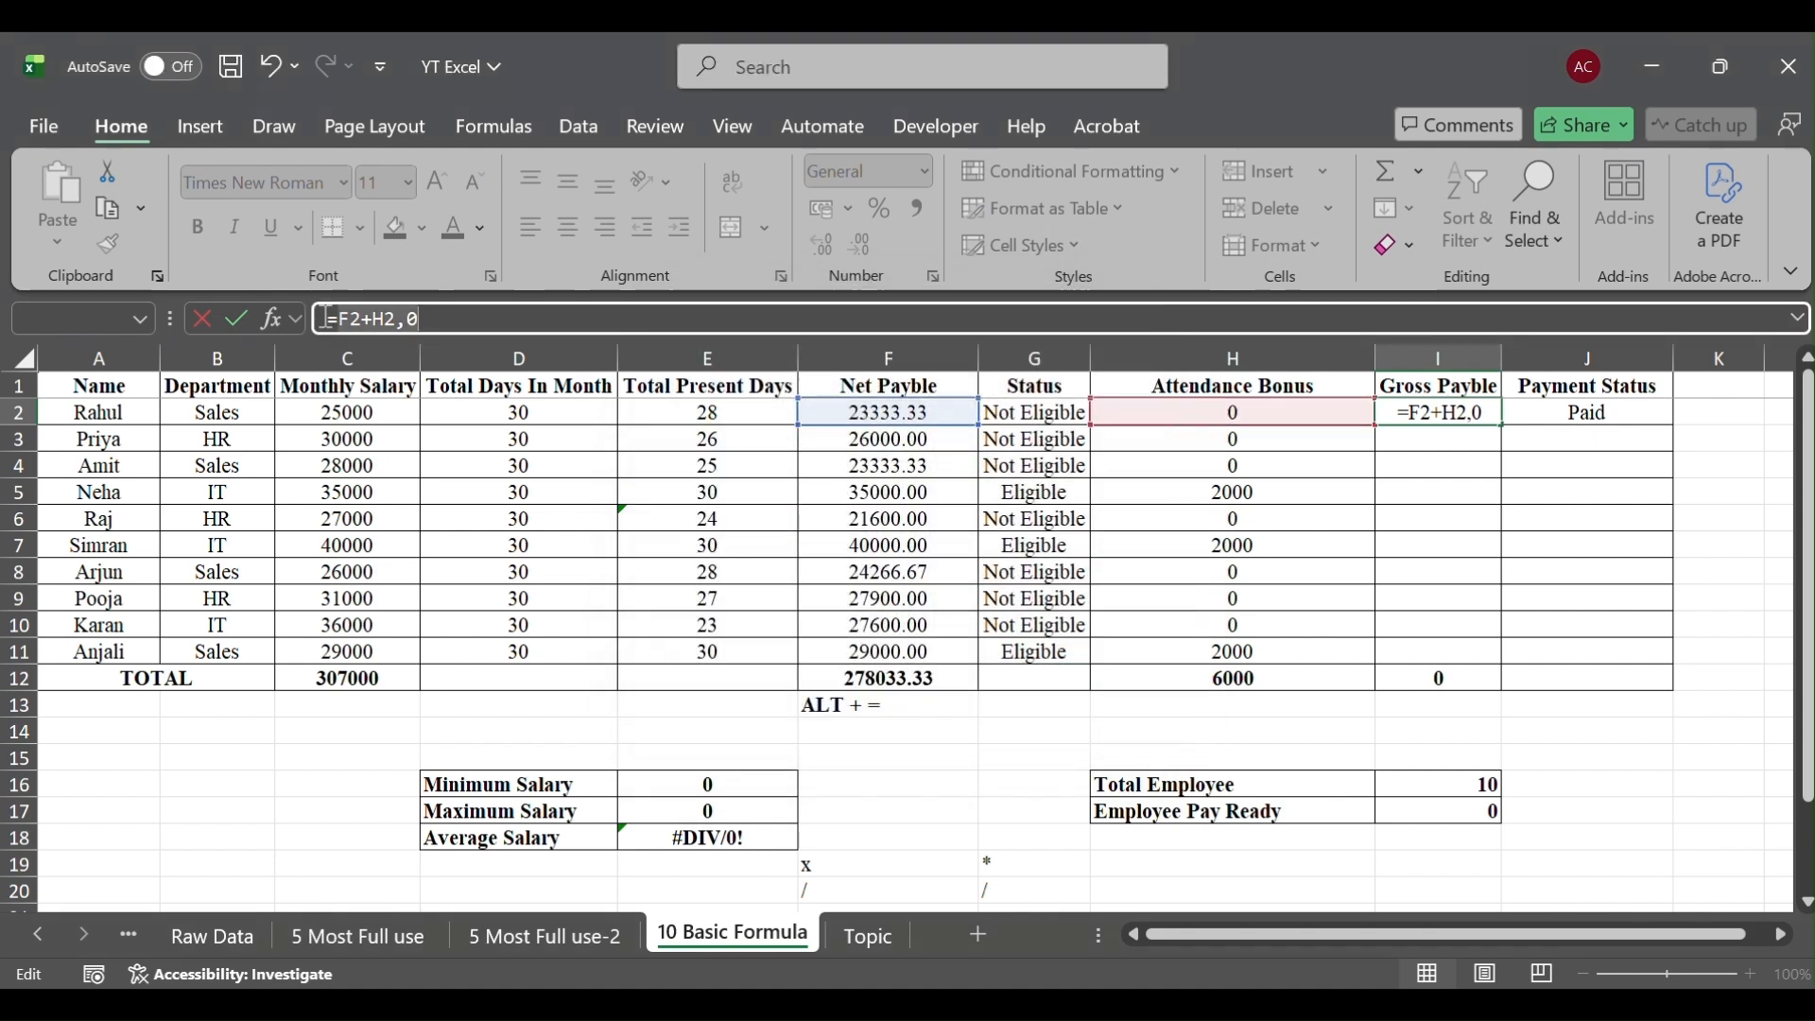
pyautogui.click(431, 320)
pyautogui.press('BackSpace')
pyautogui.press('BackSpace')
pyautogui.press('Return')
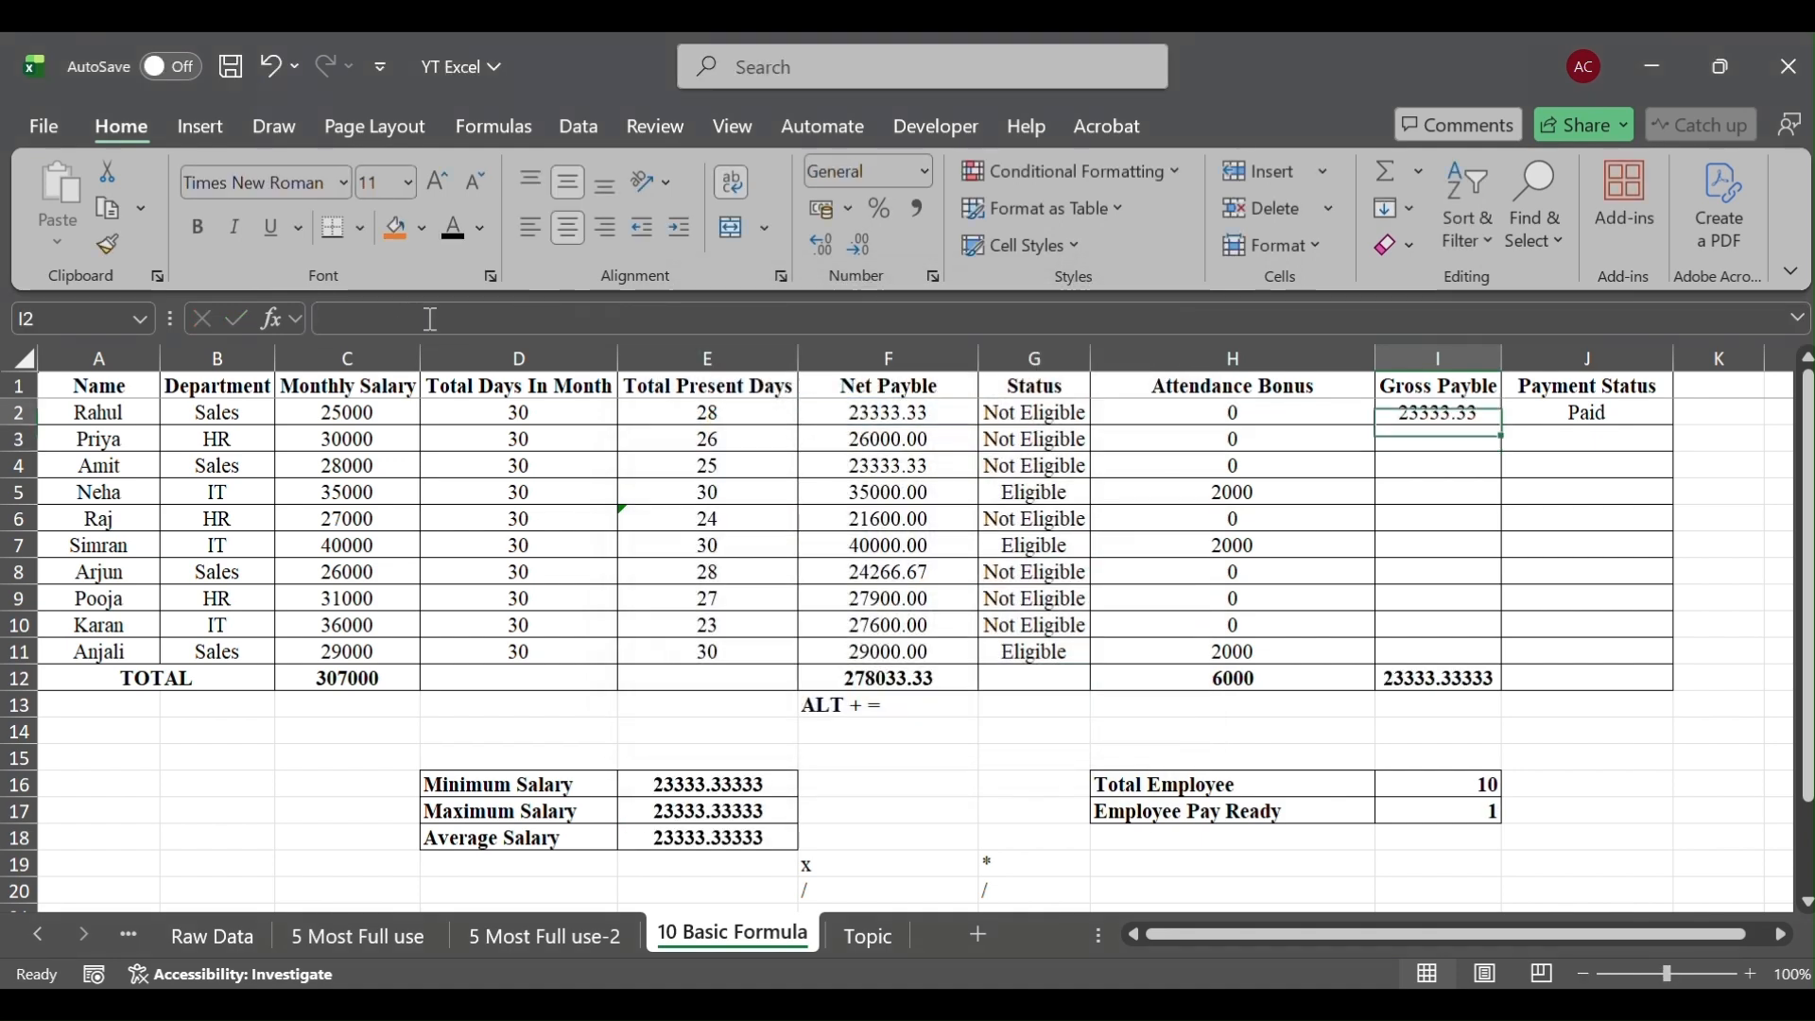
# Copy the Gross Payble formula from I2 into I3:I11
pyautogui.press('Up')
pyautogui.hotkey('ctrl', 'c')
pyautogui.press('Down')
pyautogui.hotkey('shift', 'Down')
pyautogui.hotkey('shift', 'Down')
pyautogui.hotkey('shift', 'Down')
pyautogui.hotkey('shift', 'Down')
pyautogui.hotkey('shift', 'Down')
pyautogui.hotkey('shift', 'Down')
pyautogui.hotkey('shift', 'Down')
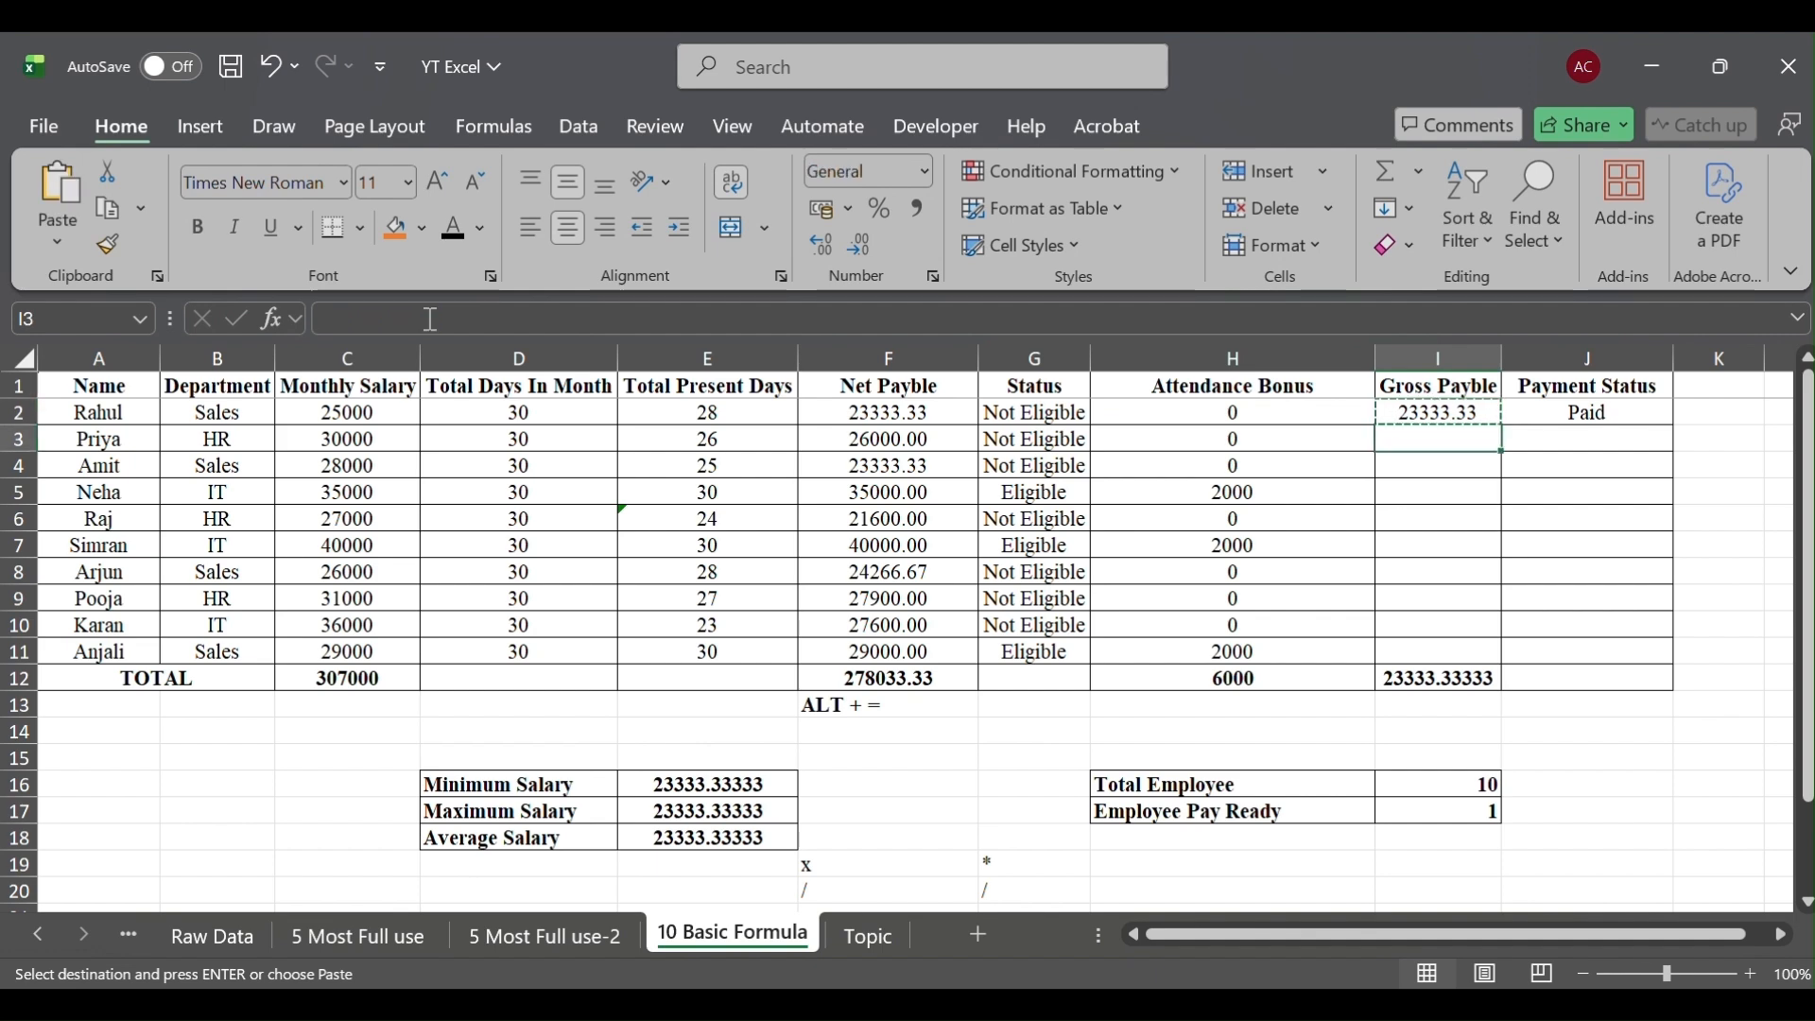
pyautogui.hotkey('shift', 'Down')
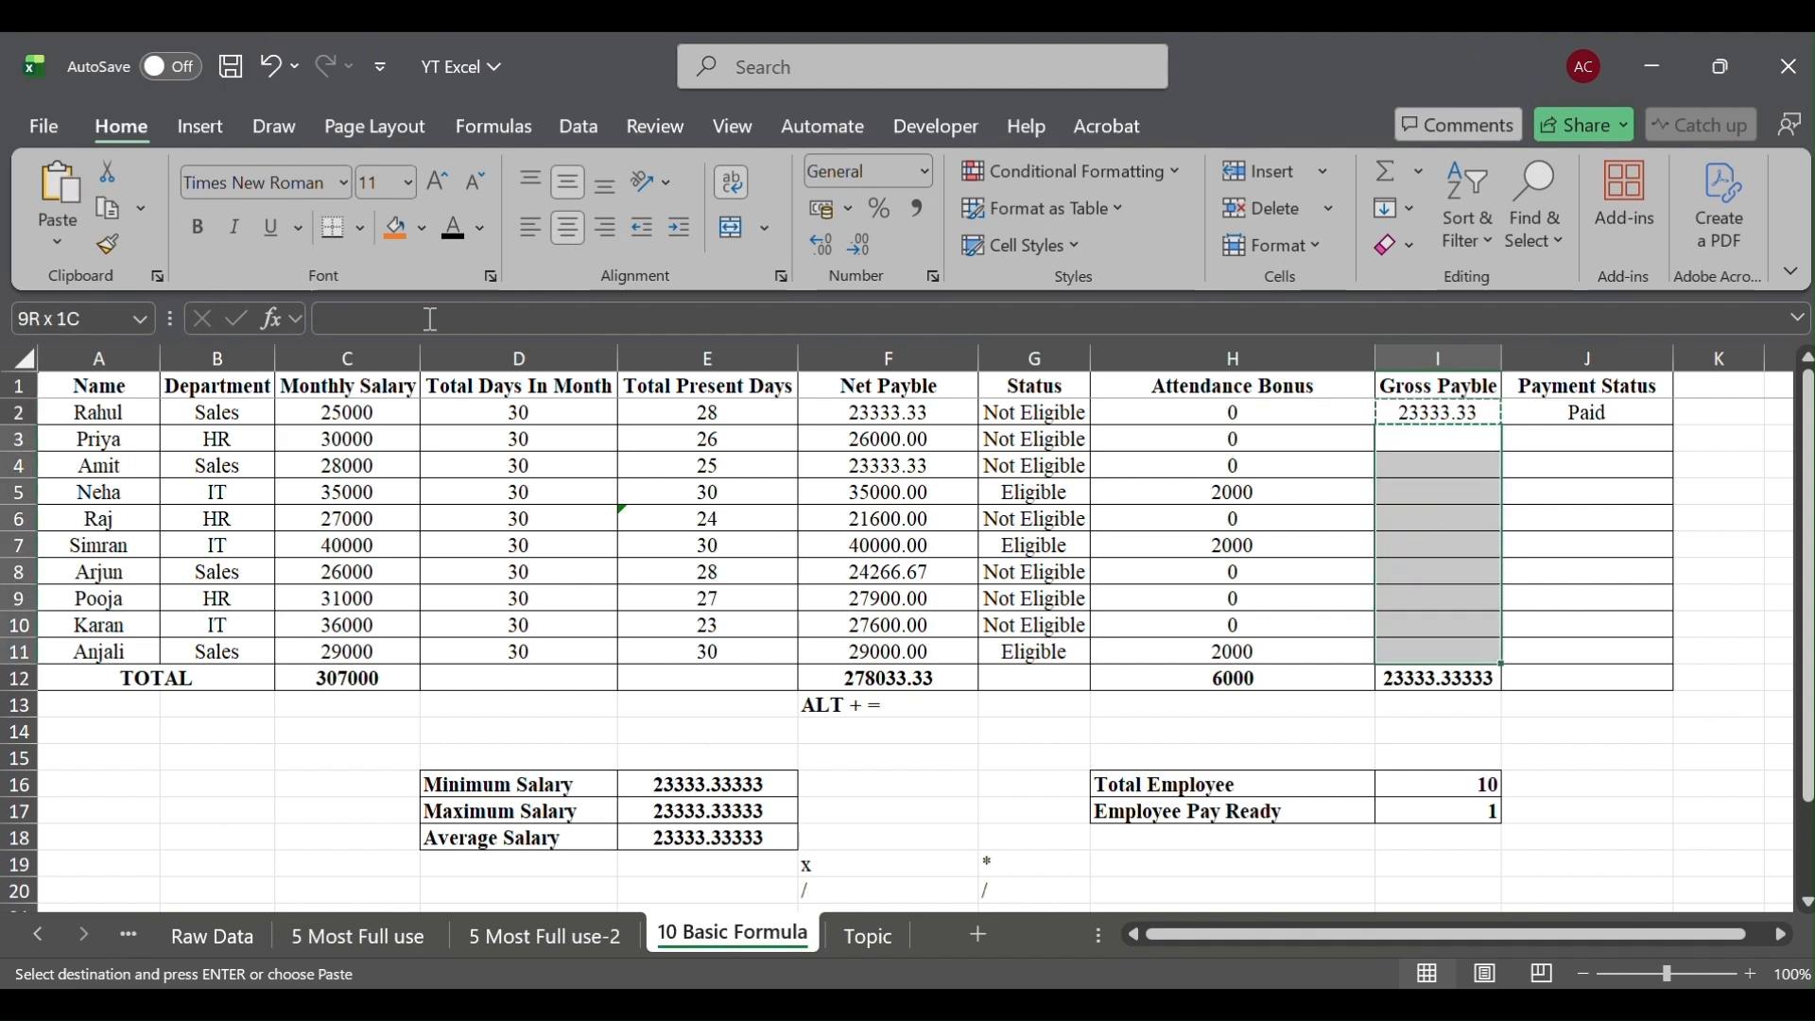
pyautogui.hotkey('ctrl', 'v')
# Wrap the Gross Payble formula in I2 in ROUND with 2 digits, making it =ROUND(F2+H2,2)
pyautogui.press('Up')
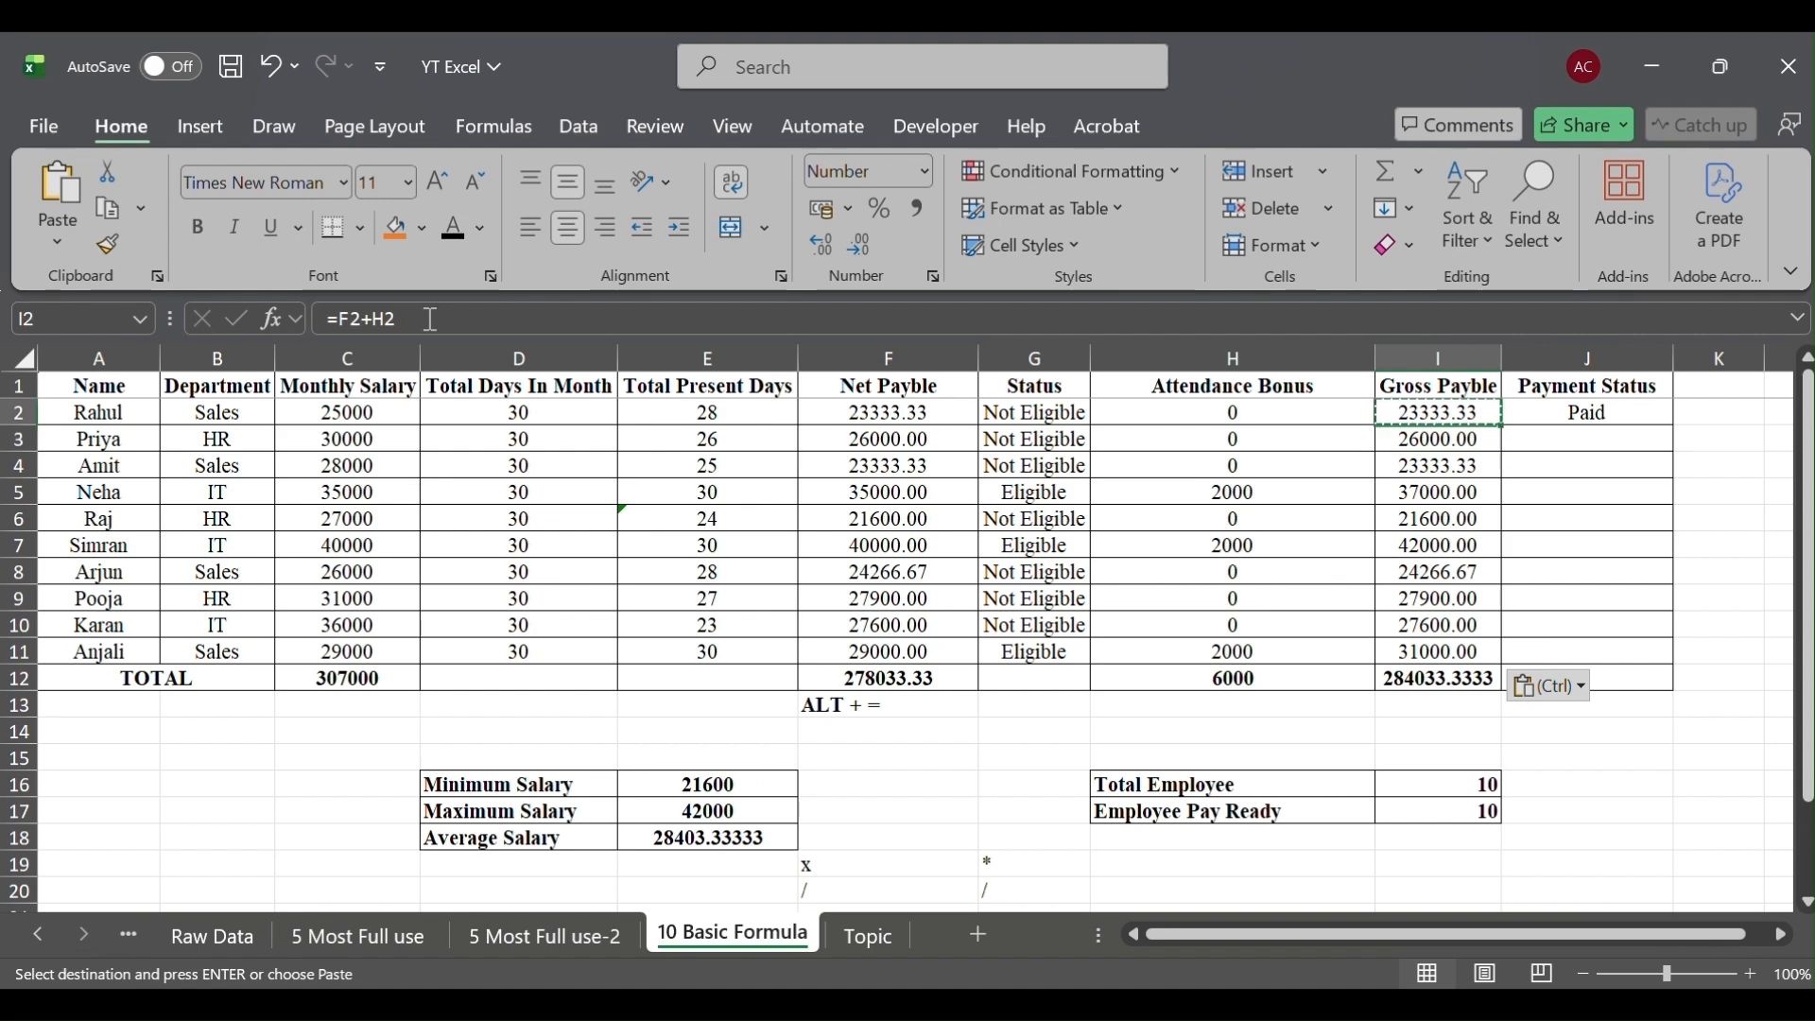
pyautogui.click(337, 319)
pyautogui.write('round')
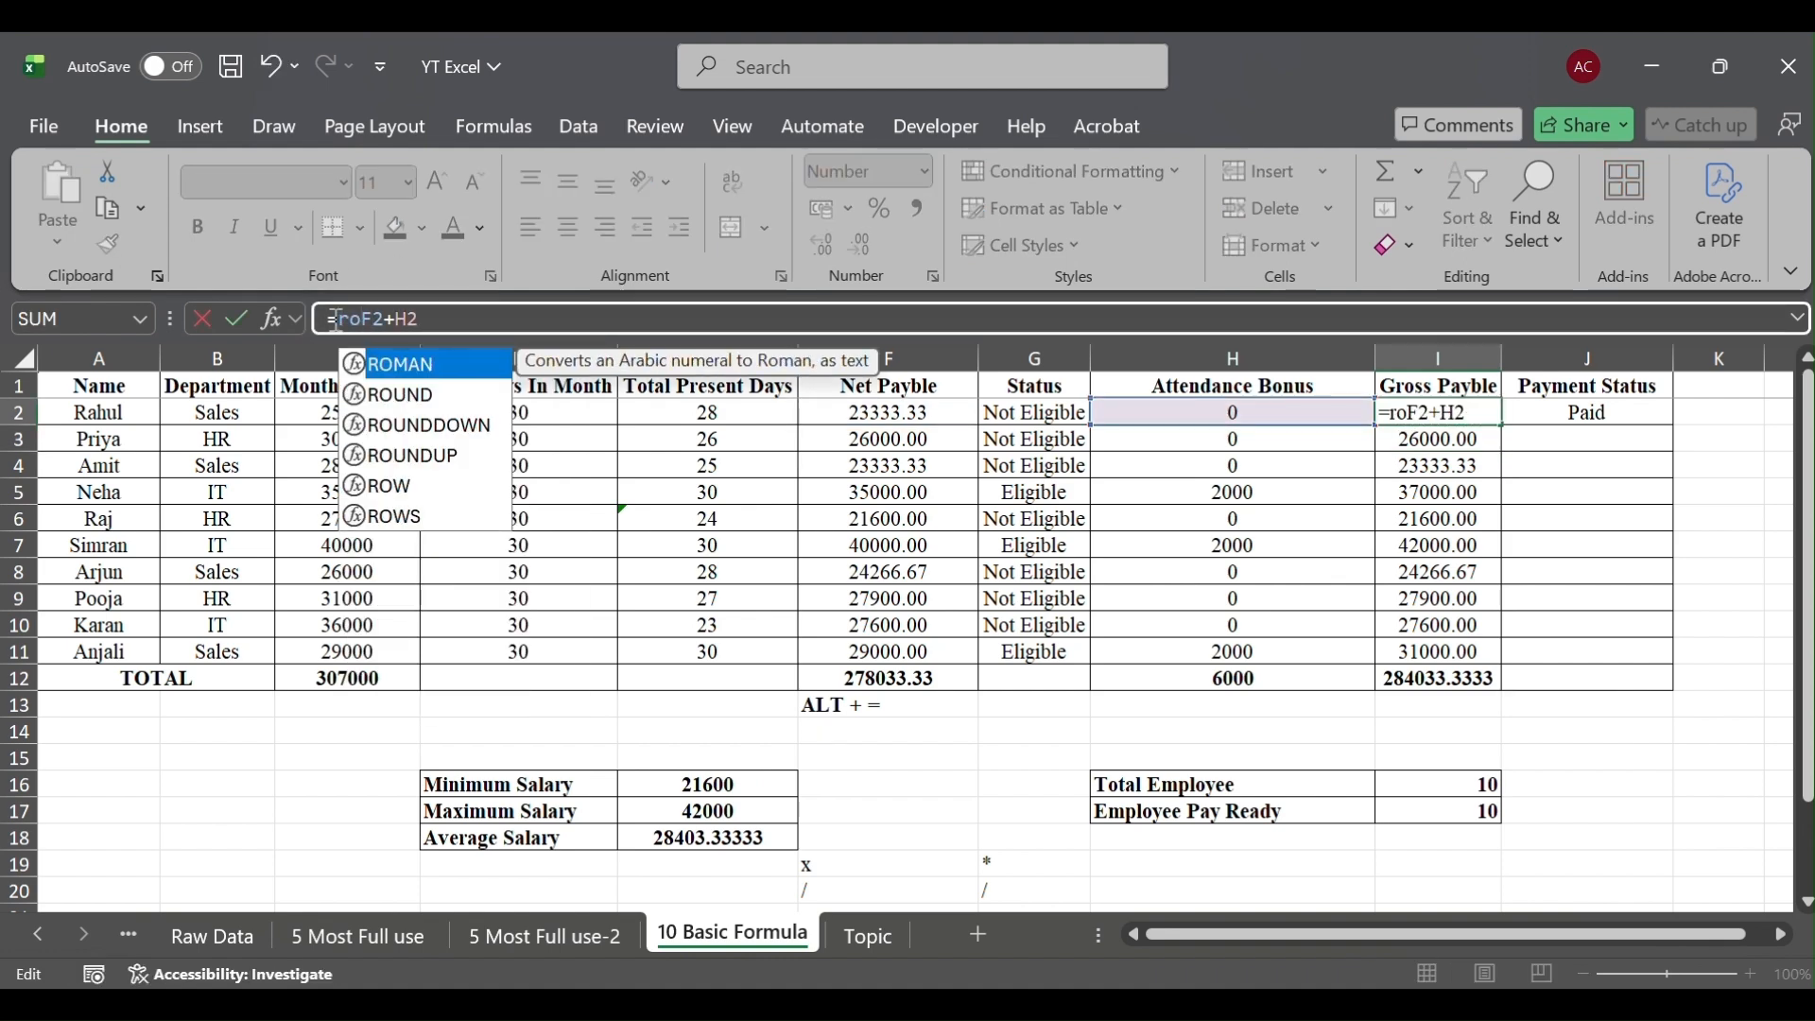
pyautogui.press('Tab')
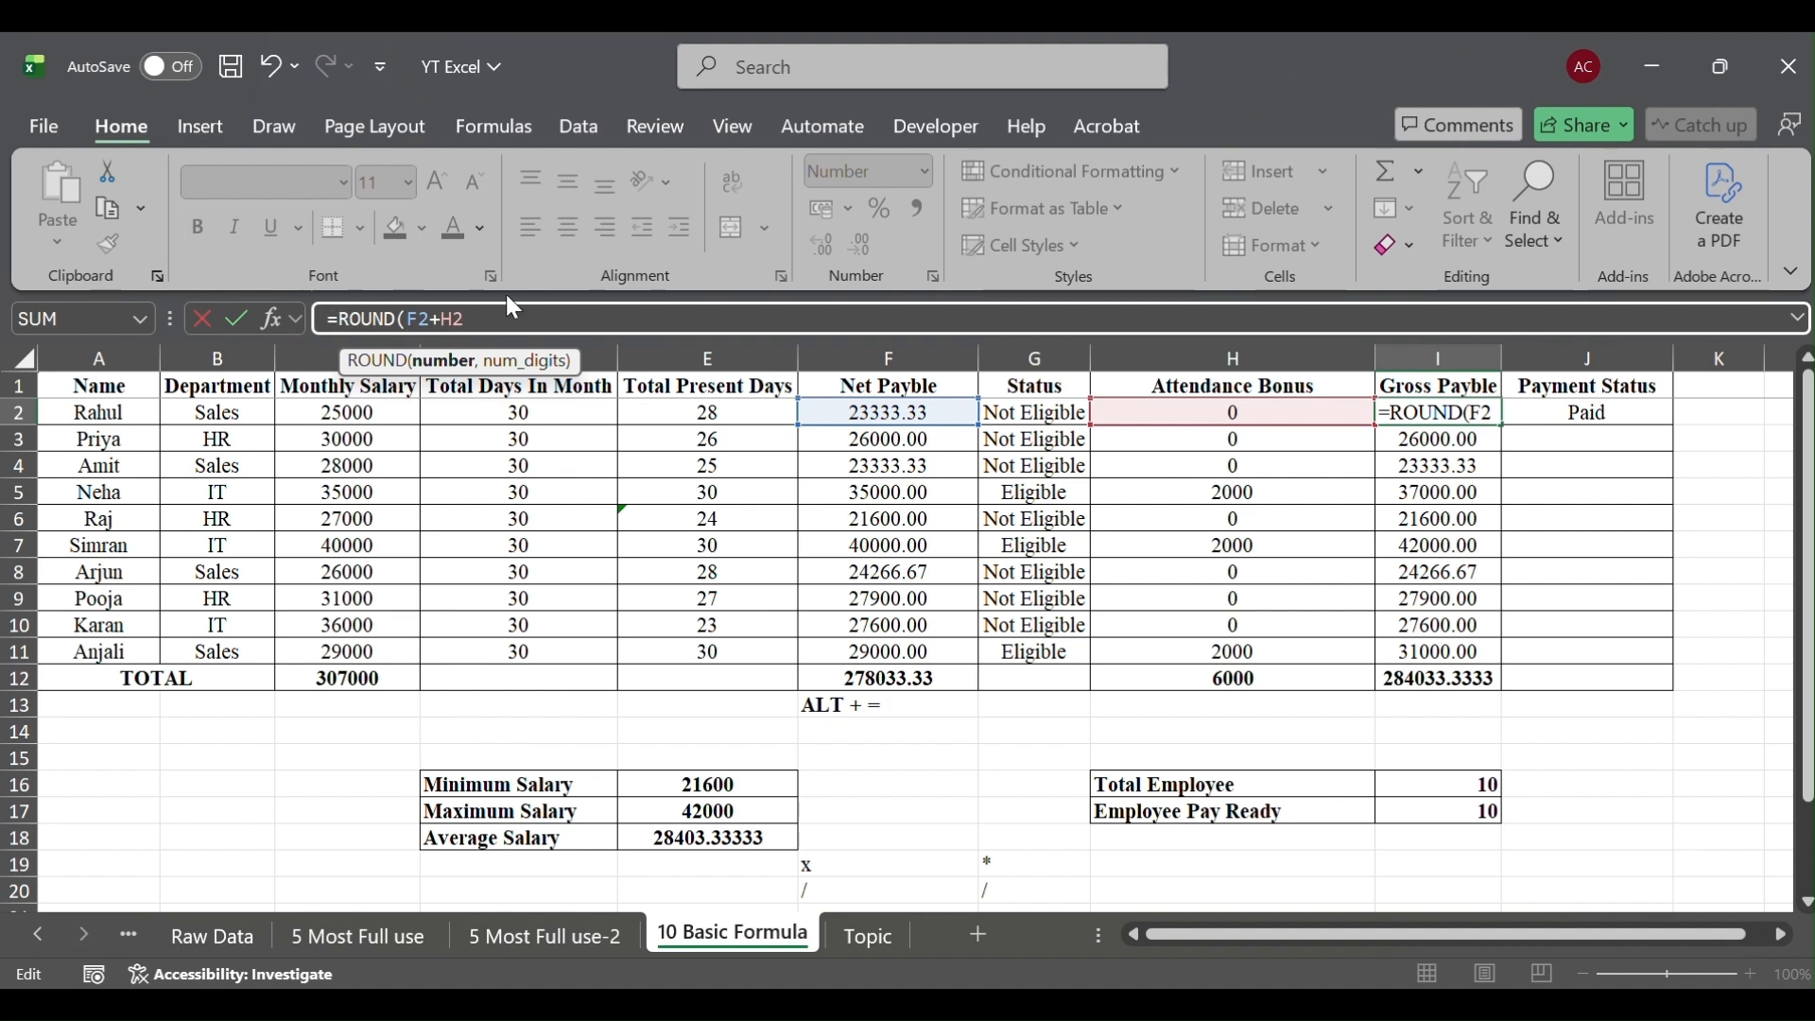
pyautogui.click(494, 323)
pyautogui.write(',')
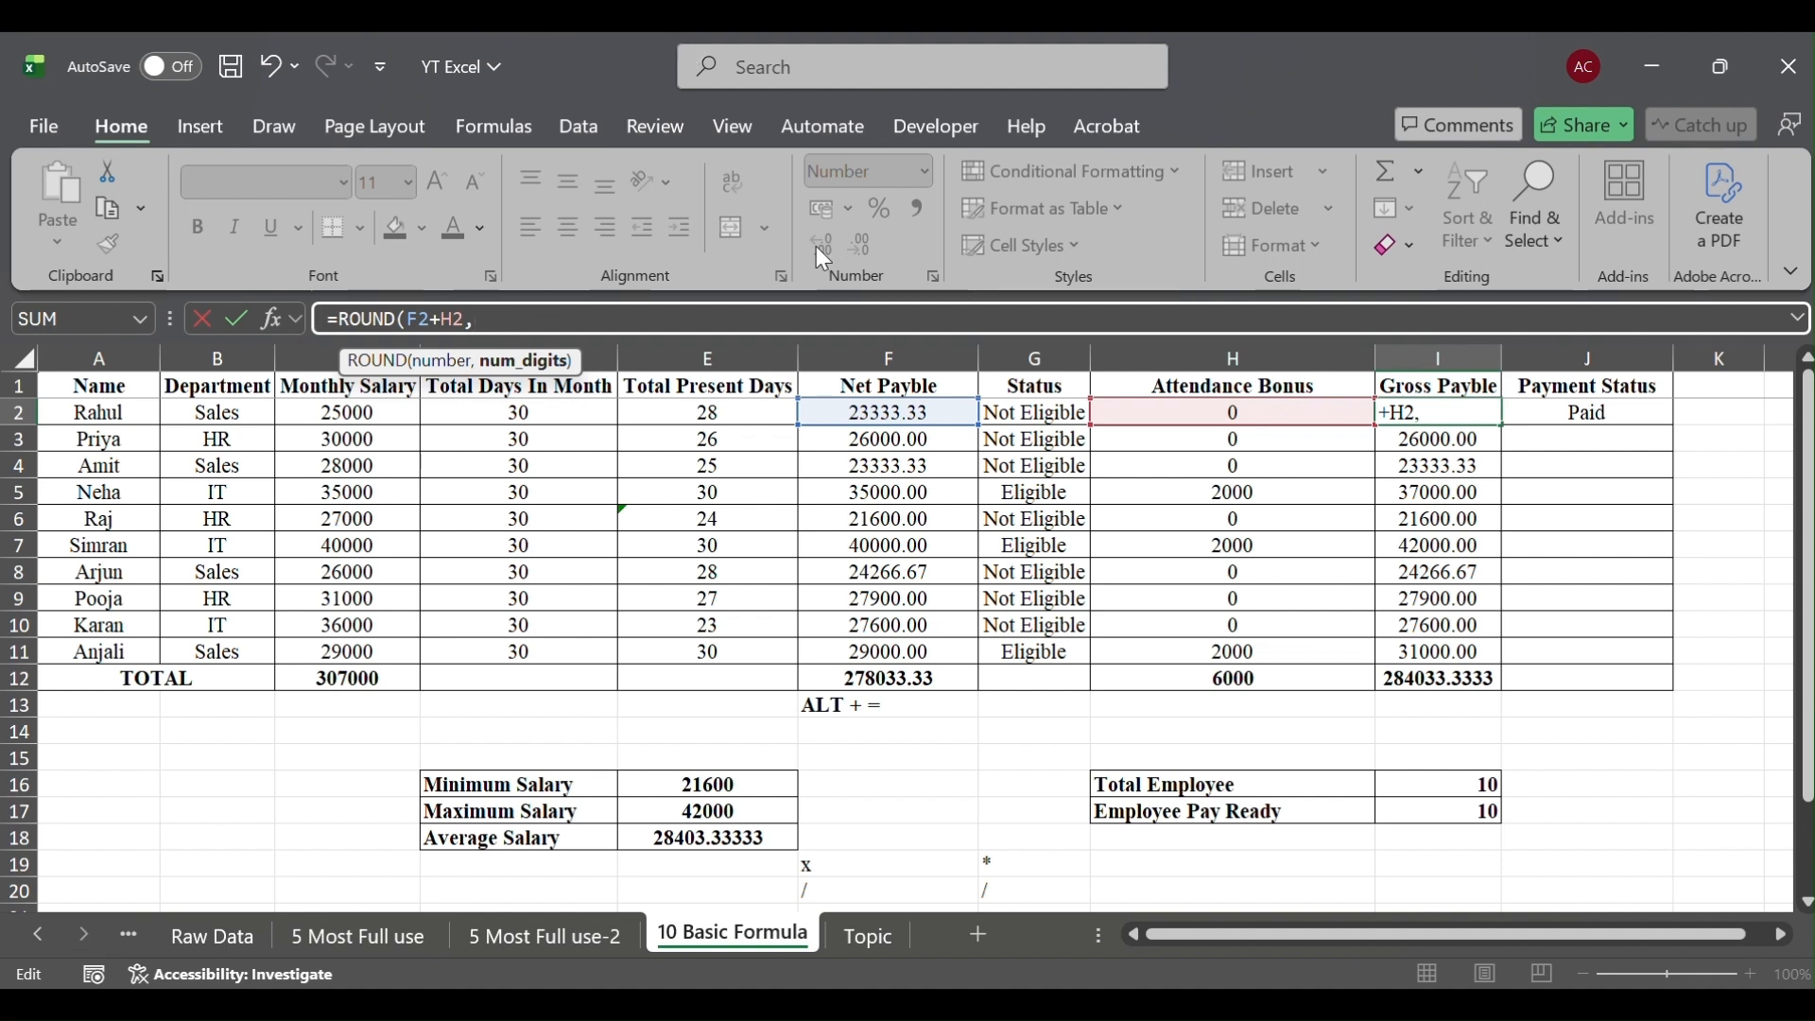
pyautogui.write('2')
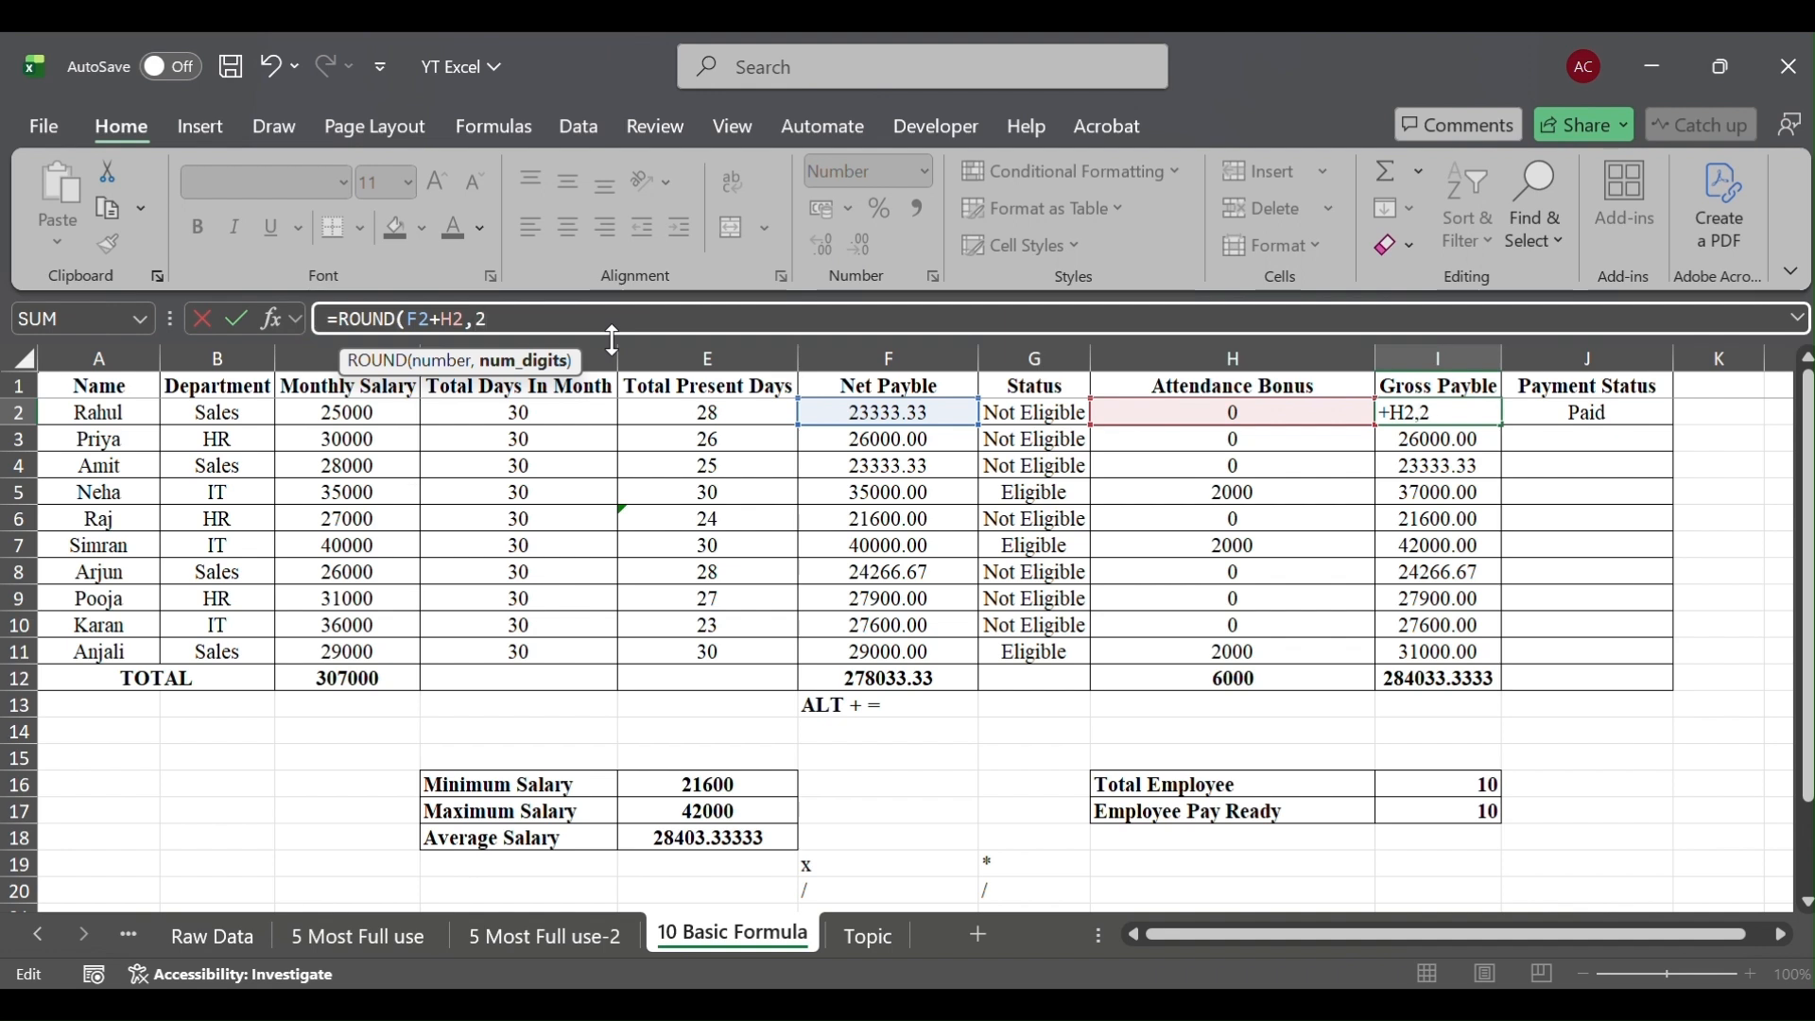
pyautogui.press('Return')
pyautogui.press('Up')
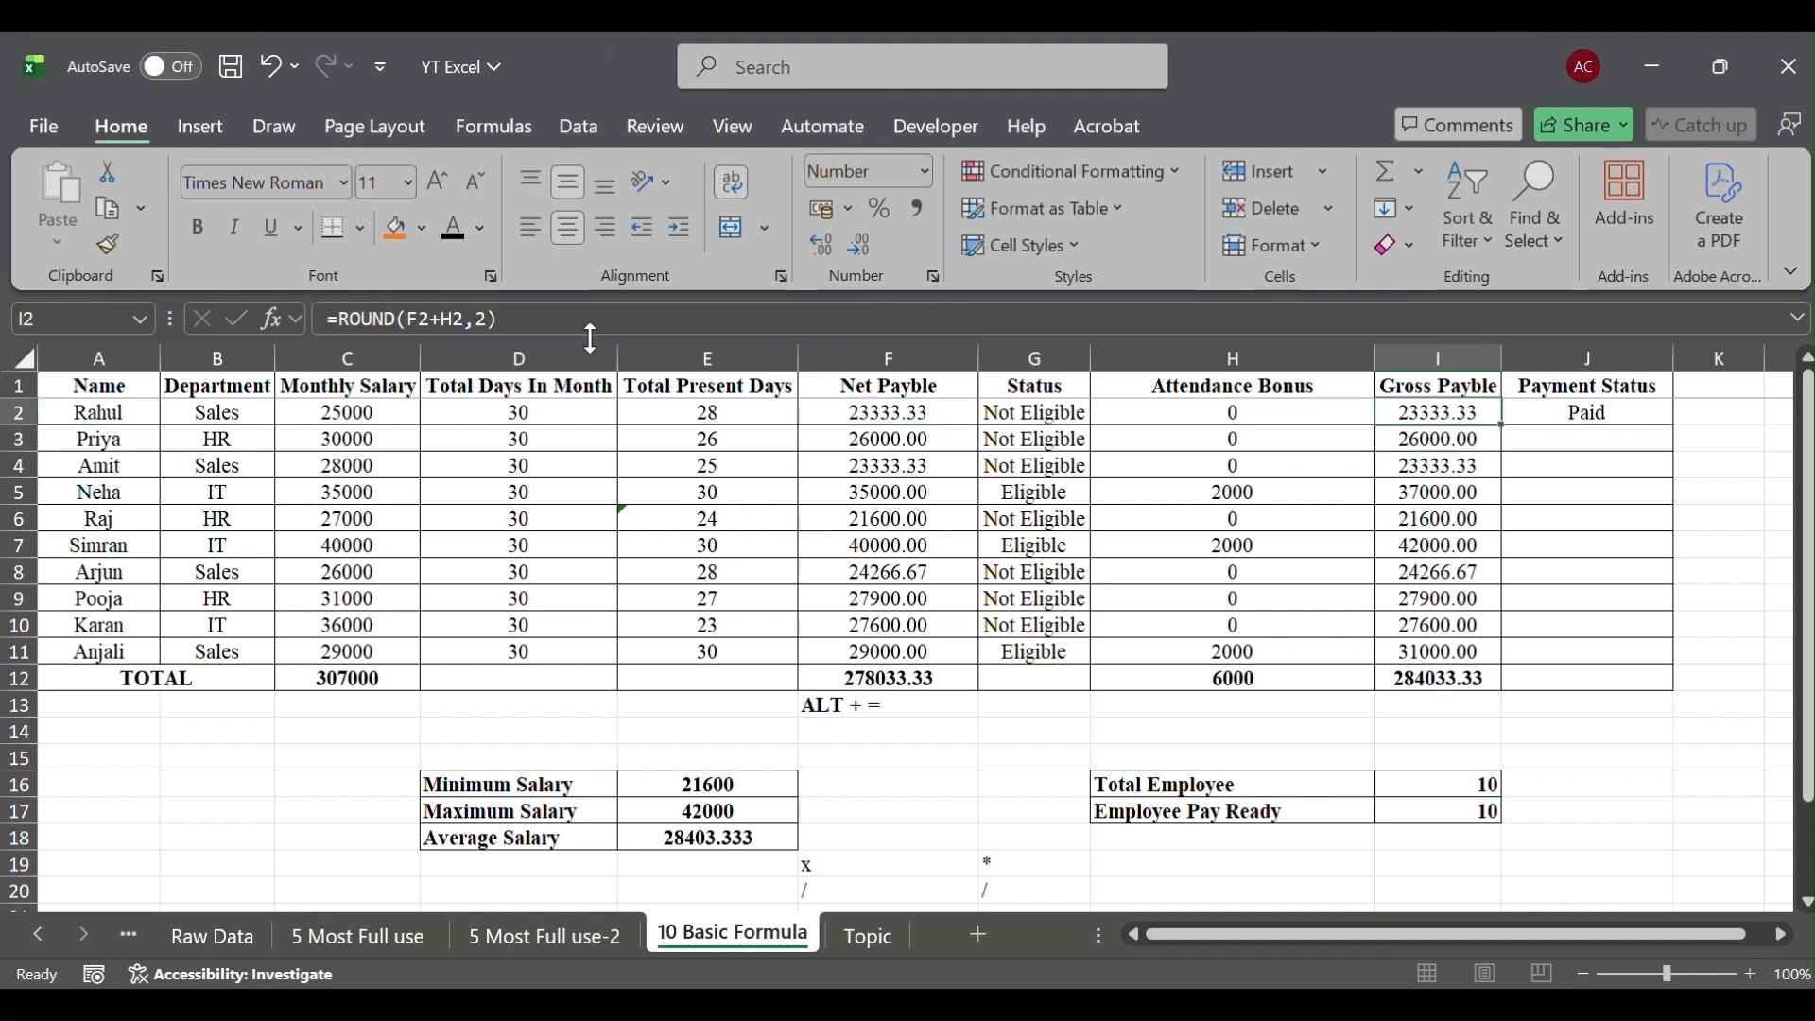
# Change the number of digits in the I2 ROUND formula to 1
pyautogui.click(491, 317)
pyautogui.press('BackSpace')
pyautogui.write('1')
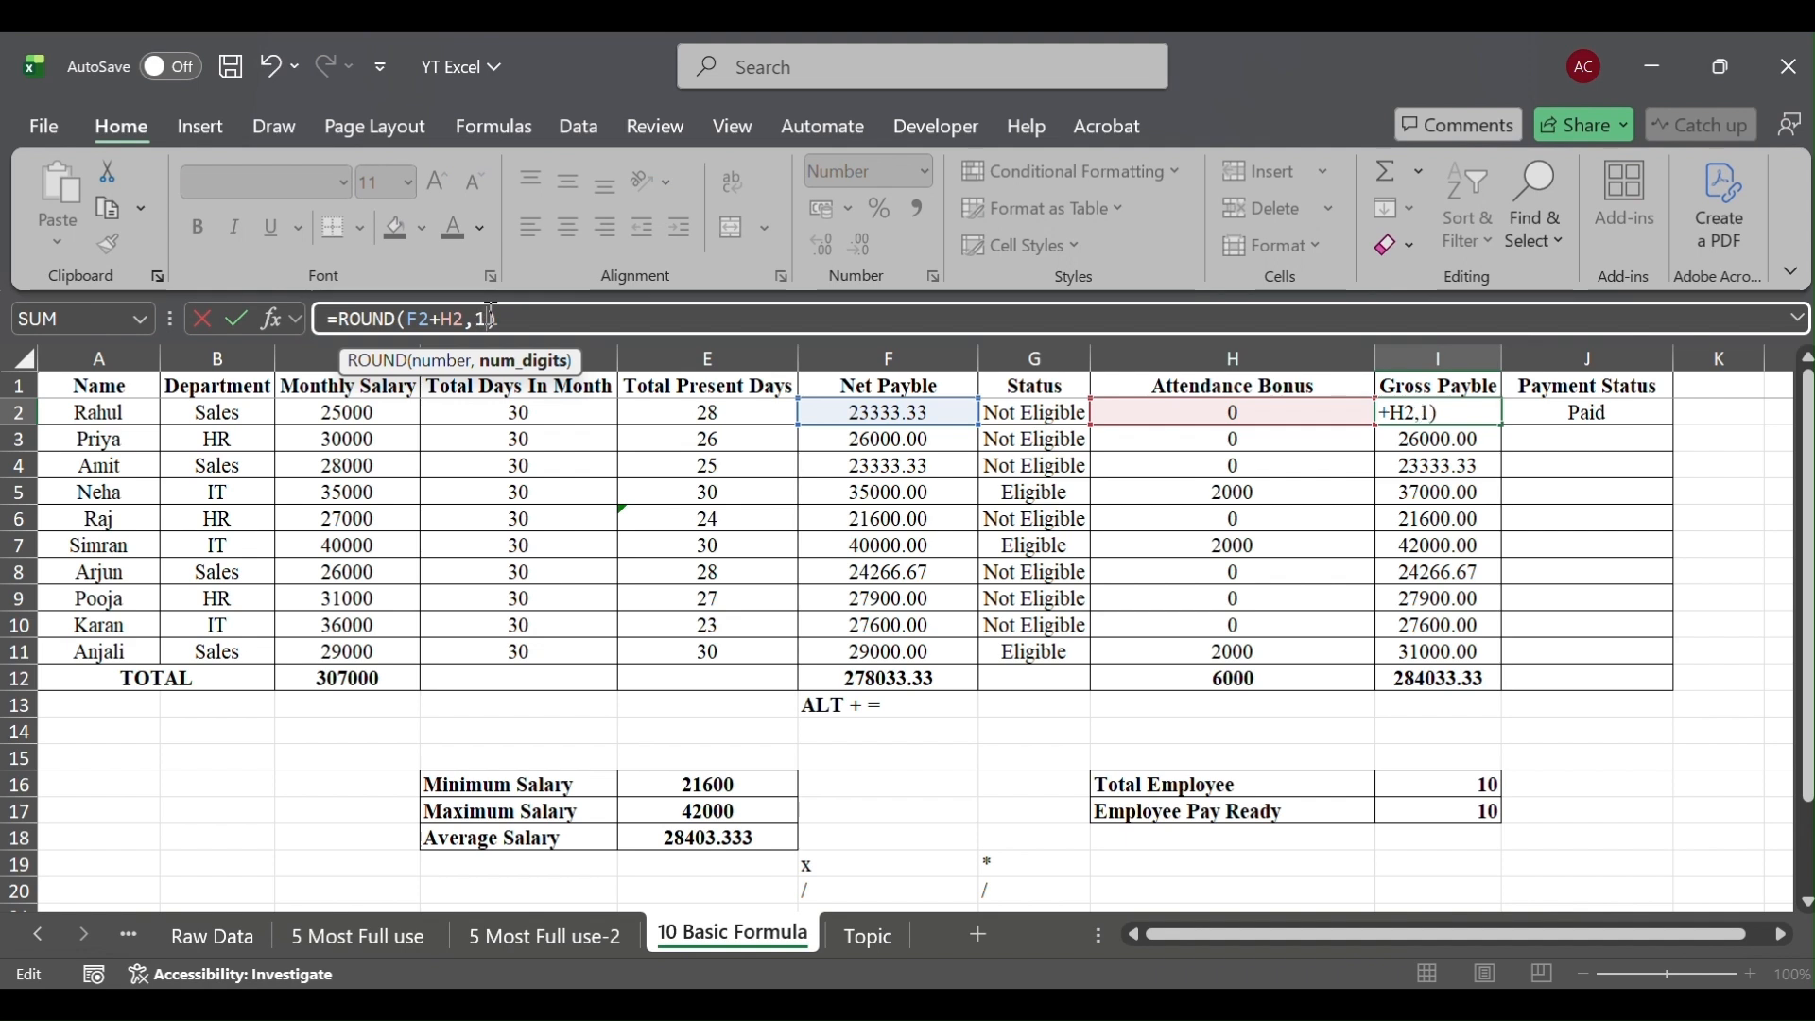
pyautogui.press('Return')
pyautogui.press('Up')
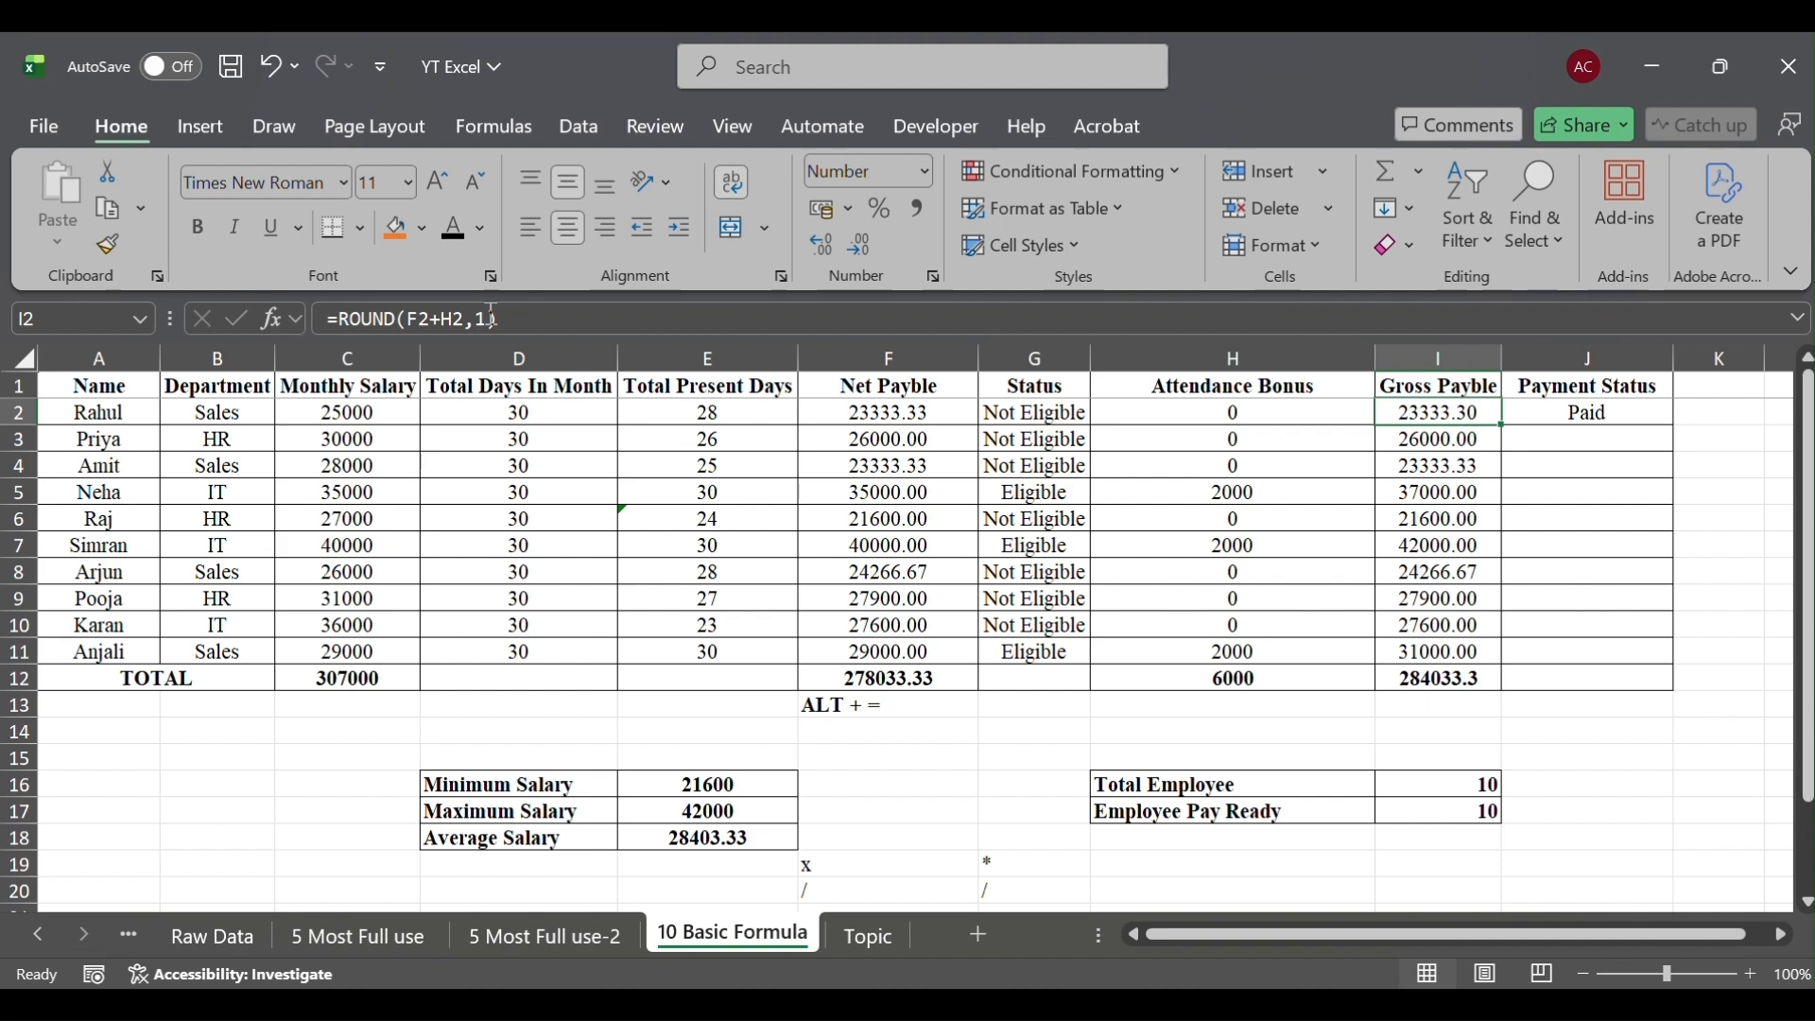
# Set the number of digits in the I2 ROUND formula to 0, giving =ROUND(F2+H2,0)
pyautogui.click(492, 318)
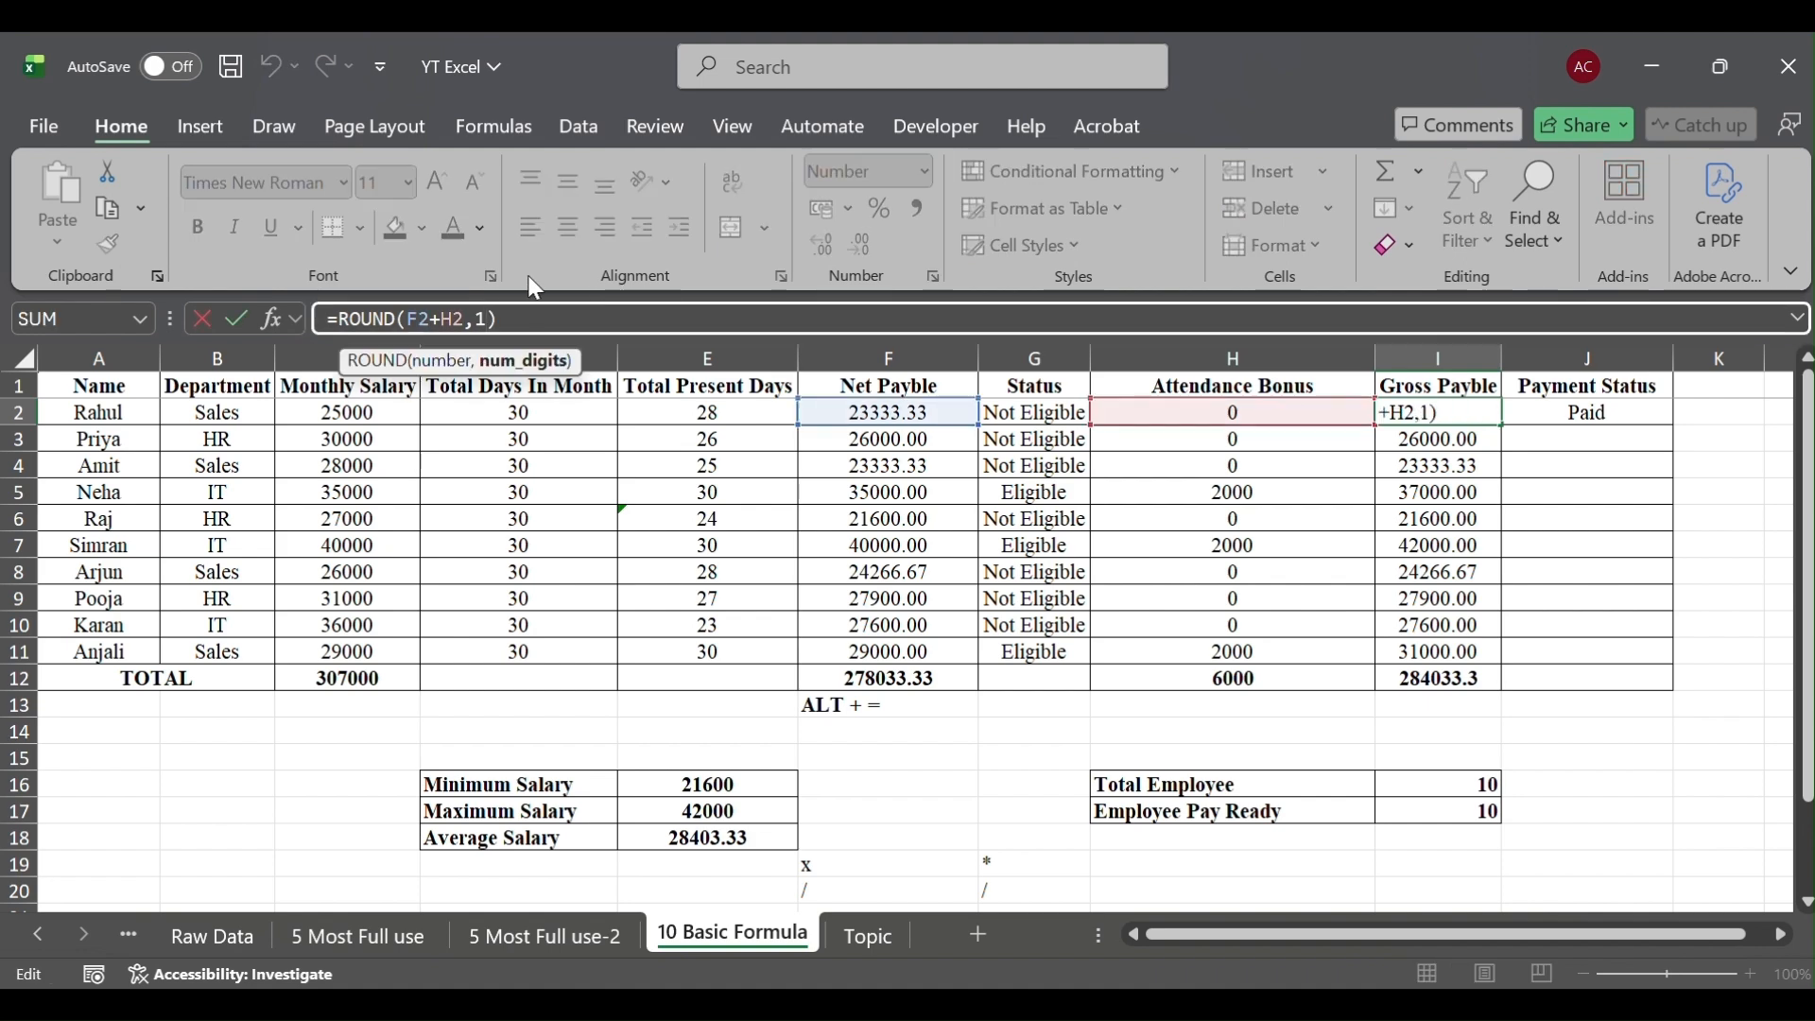
pyautogui.press('BackSpace')
pyautogui.write('0')
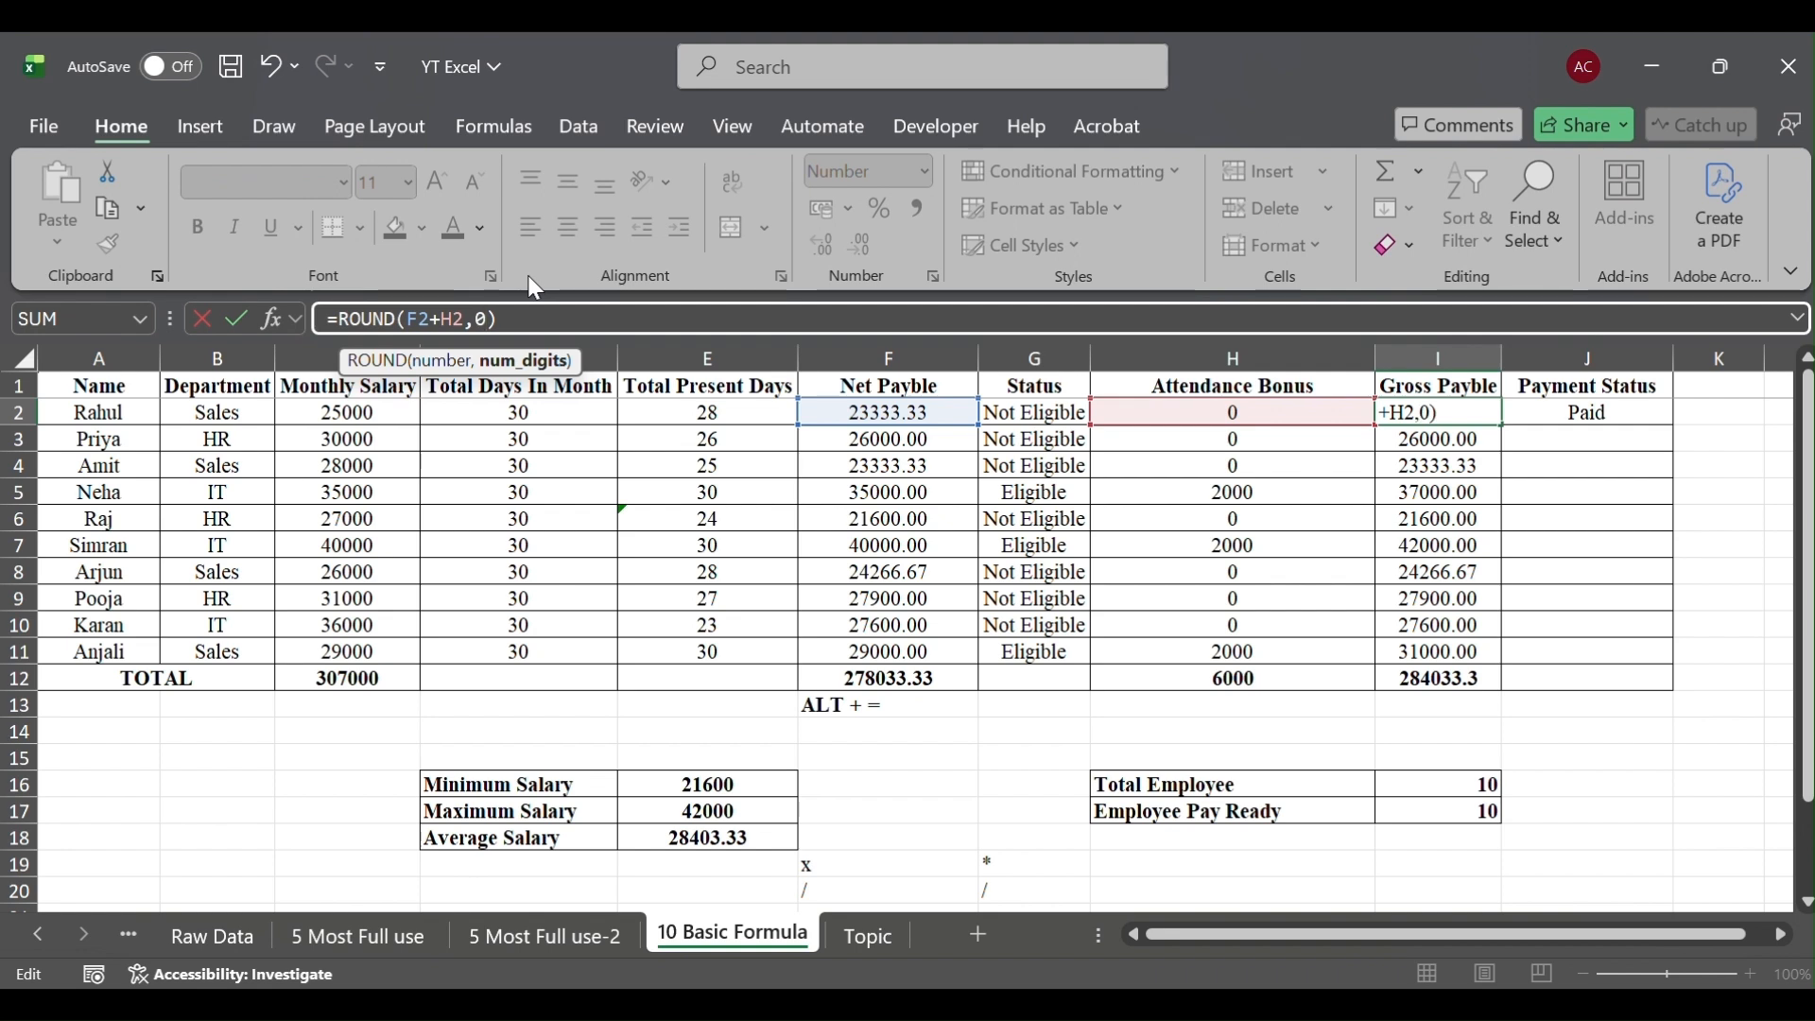
pyautogui.press('Return')
pyautogui.press('Up')
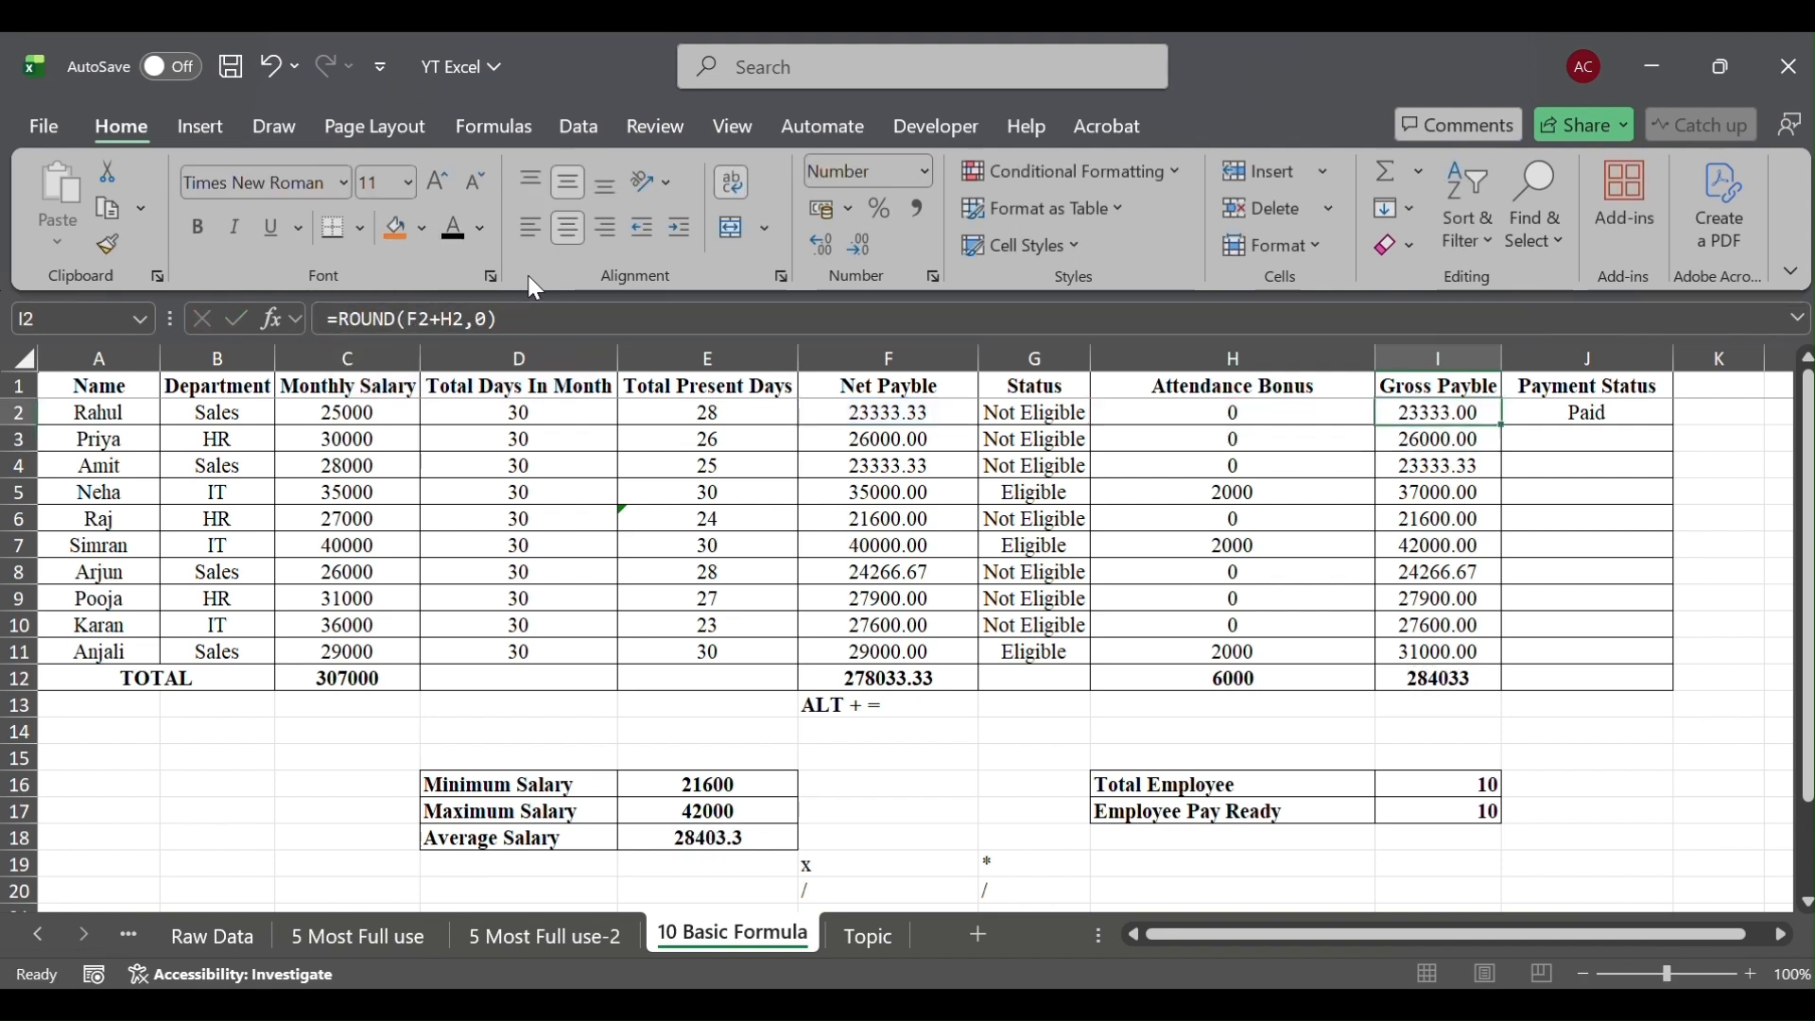
# Copy the ROUND formula from I2 into the rest of the Gross Payble column, I3:I11
pyautogui.hotkey('ctrl', 'c')
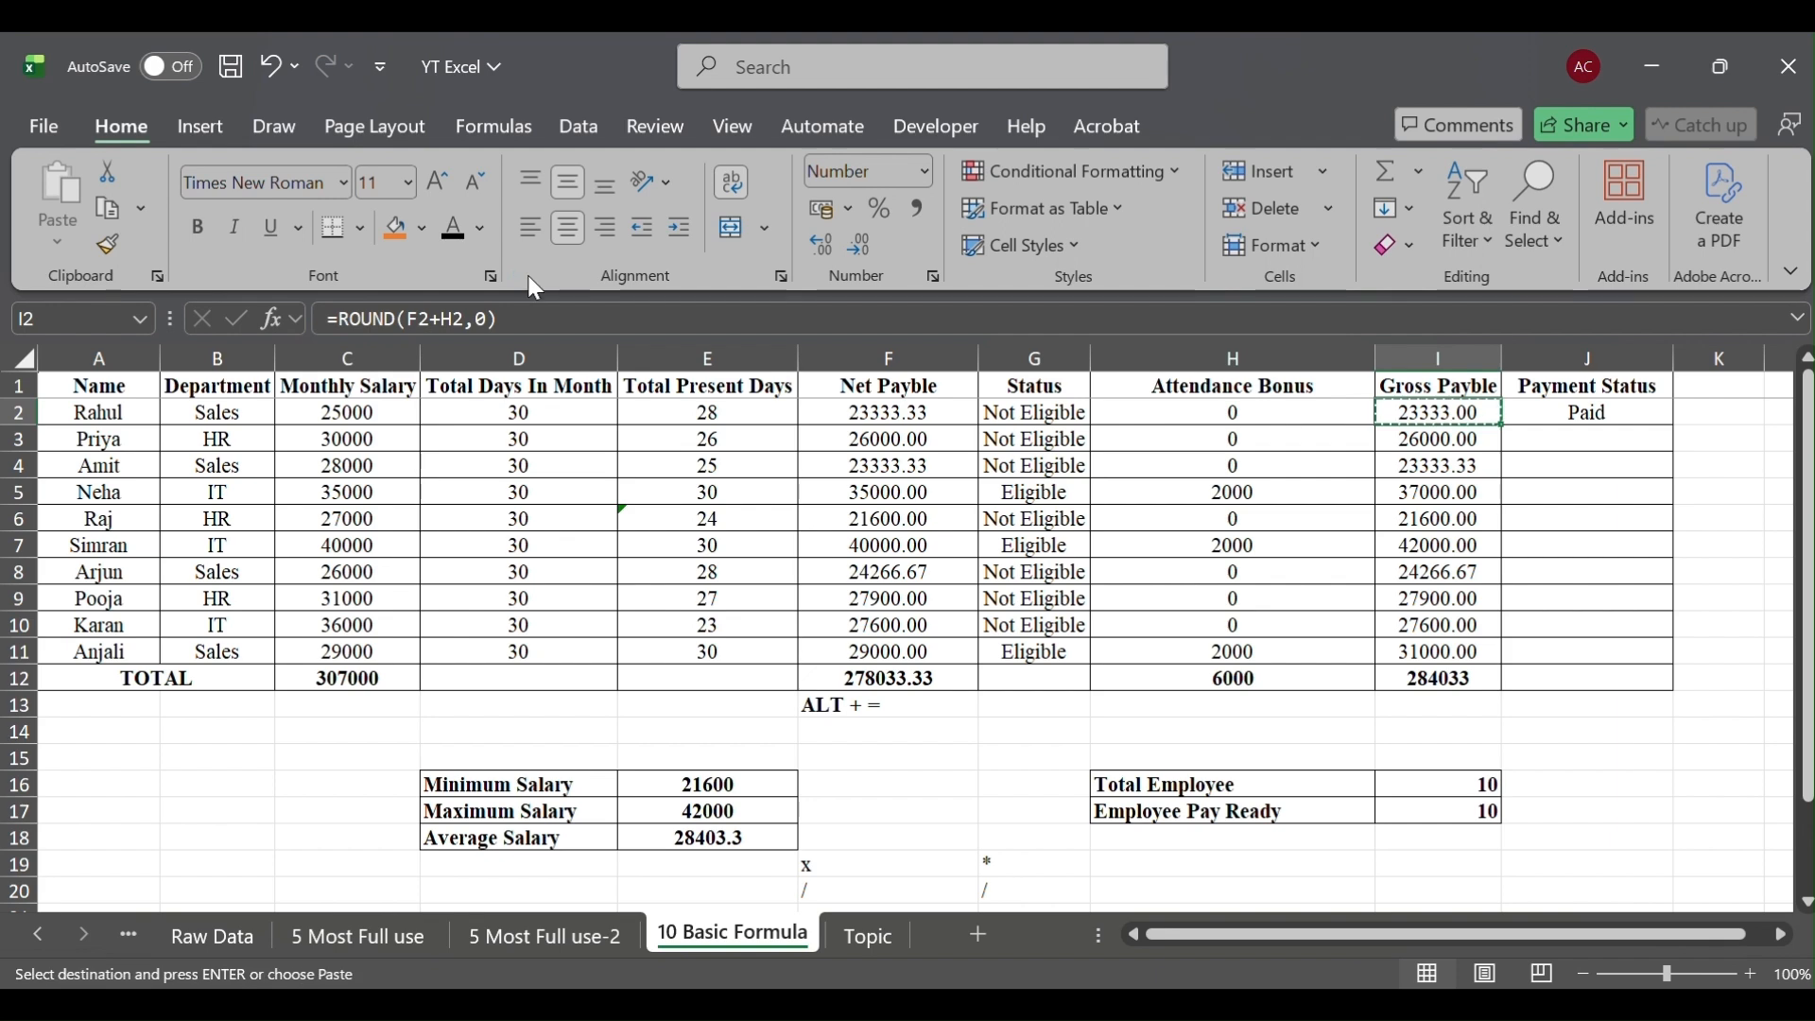
pyautogui.press('Down')
pyautogui.hotkey('shift', 'Down')
pyautogui.hotkey('shift', 'Down')
pyautogui.hotkey('shift', 'Down')
pyautogui.hotkey('shift', 'Down')
pyautogui.hotkey('shift', 'Down')
pyautogui.hotkey('shift', 'Down')
pyautogui.hotkey('shift', 'Down')
pyautogui.hotkey('shift', 'Down')
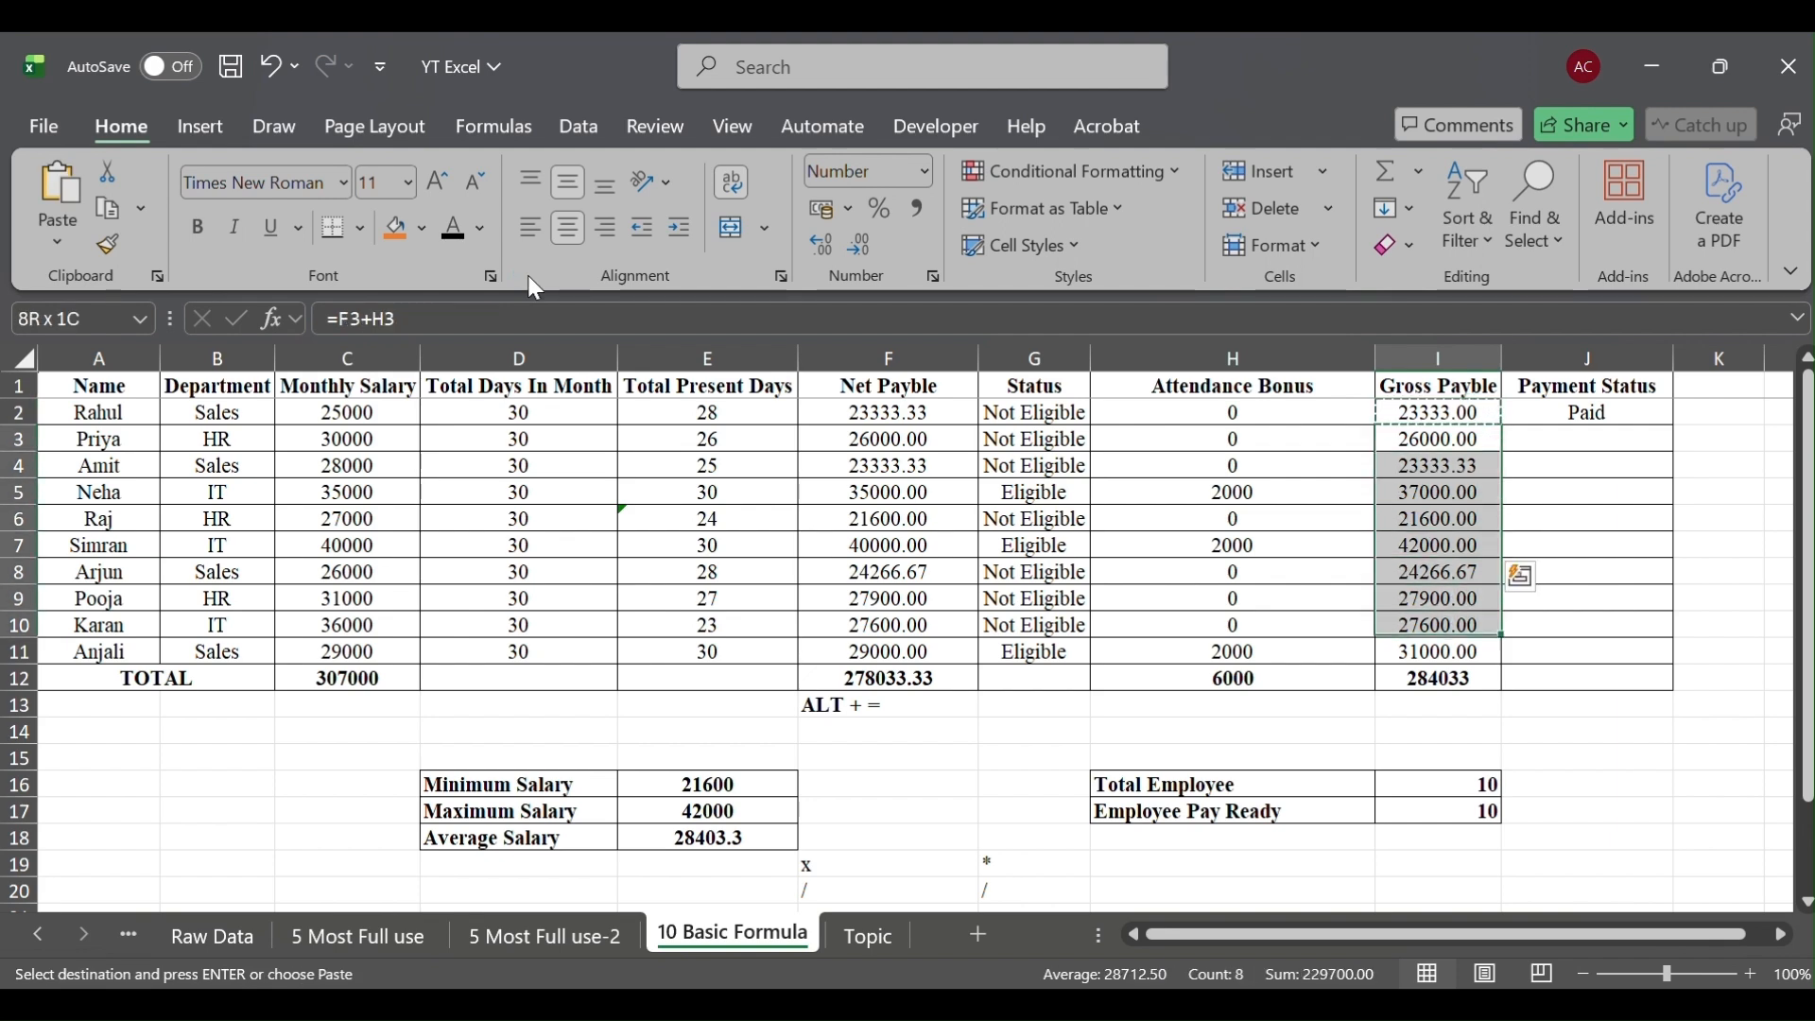
pyautogui.hotkey('ctrl', 'v')
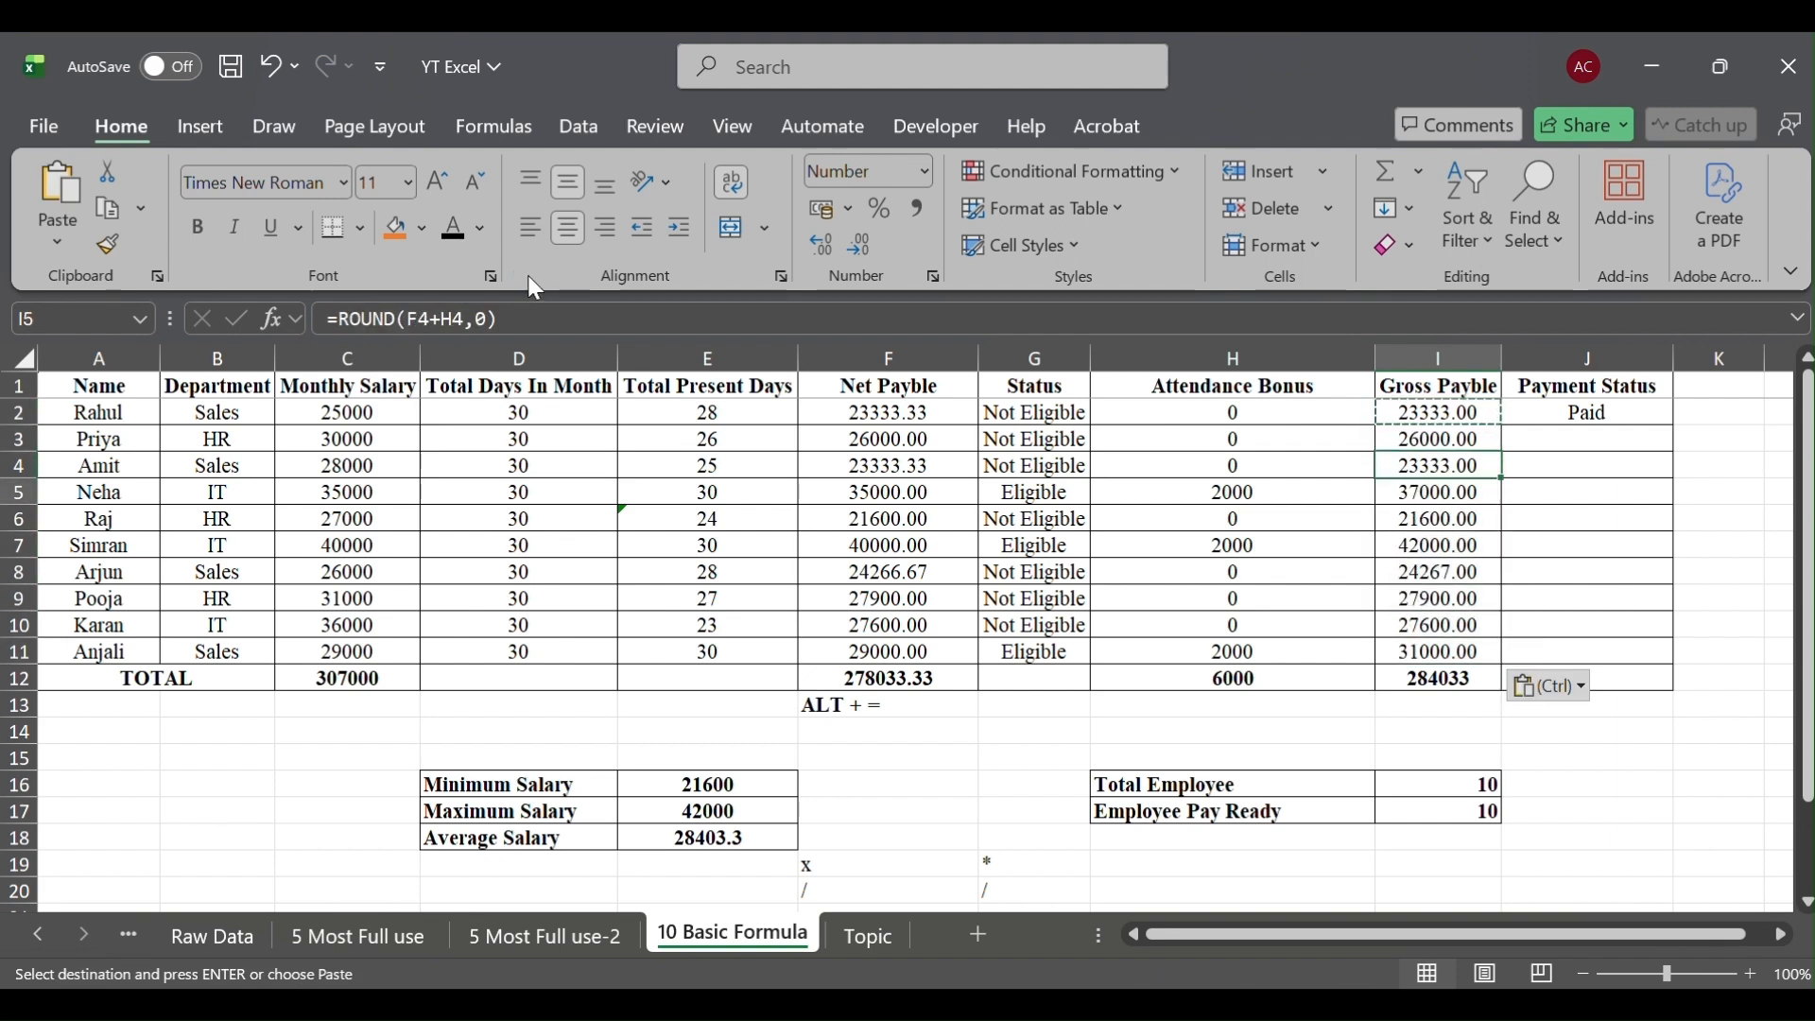
# Examine the Gross Payble total in I12 and the ROUND formulas in the cells above it
pyautogui.hotkey('ctrl', 'Down')
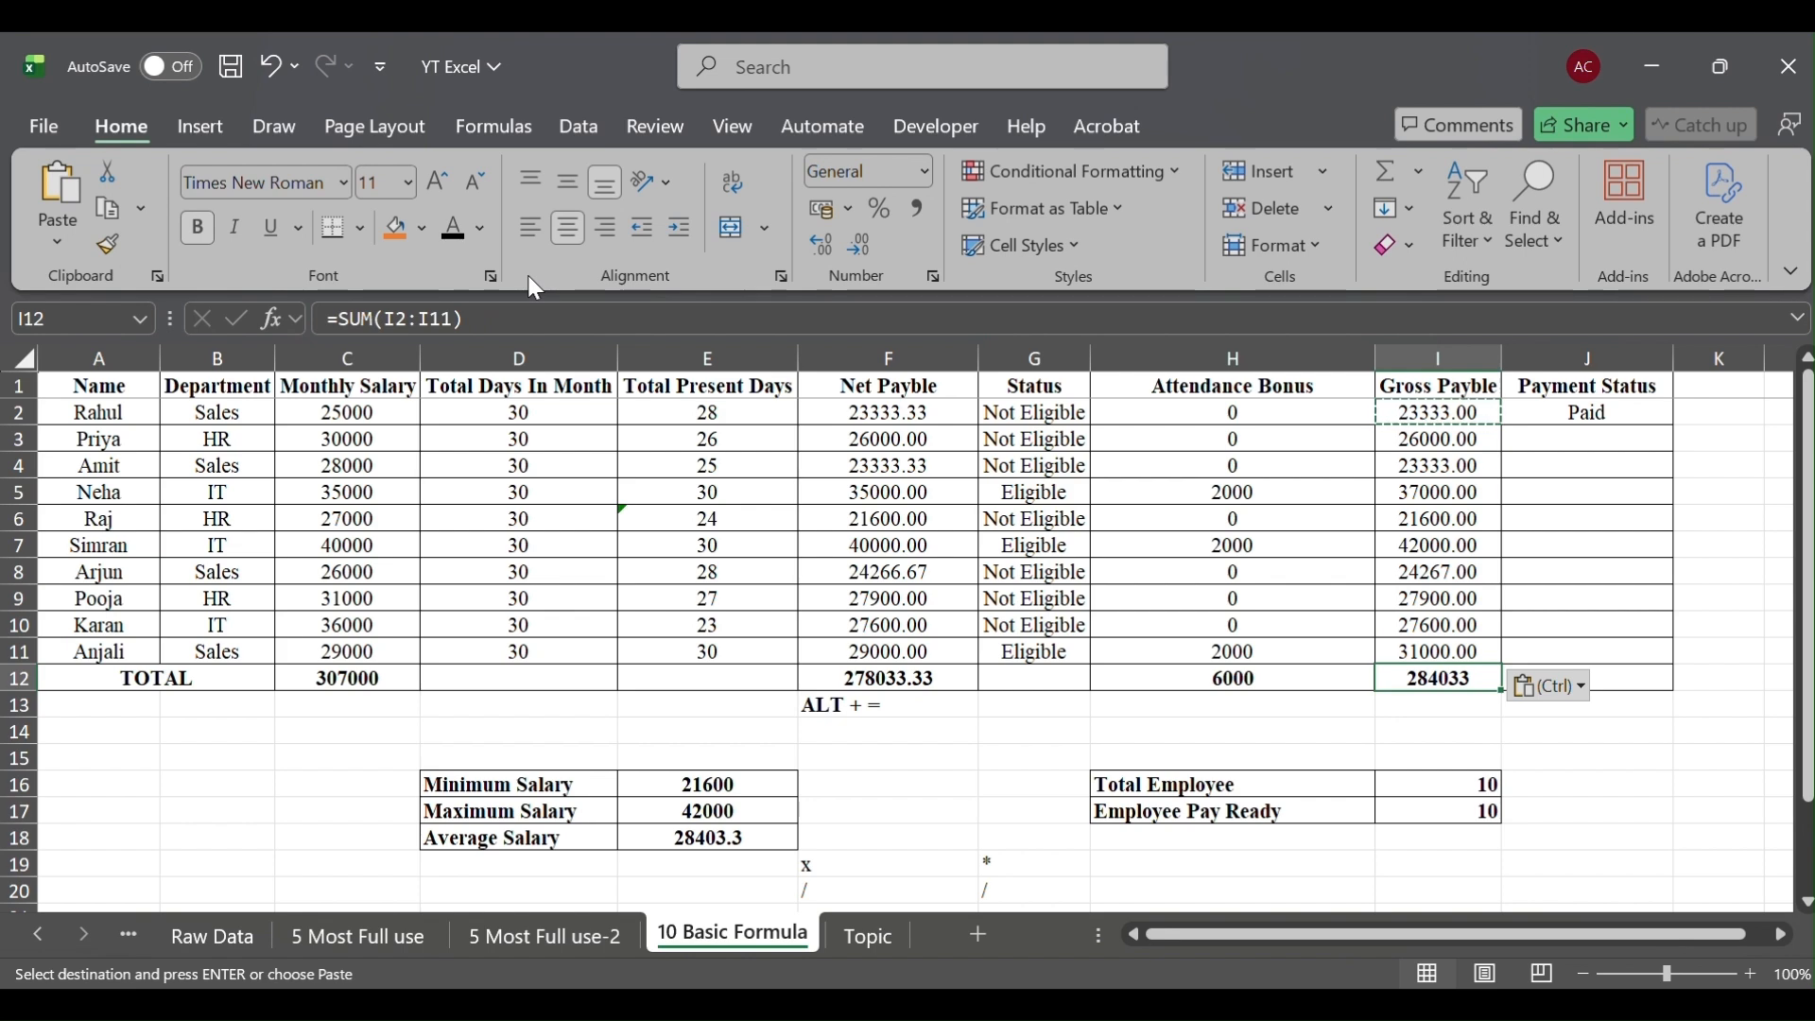
pyautogui.press('Up')
pyautogui.press('Down')
pyautogui.press('Right')
pyautogui.press('Right')
pyautogui.press('Left')
pyautogui.press('Left')
pyautogui.press('Up')
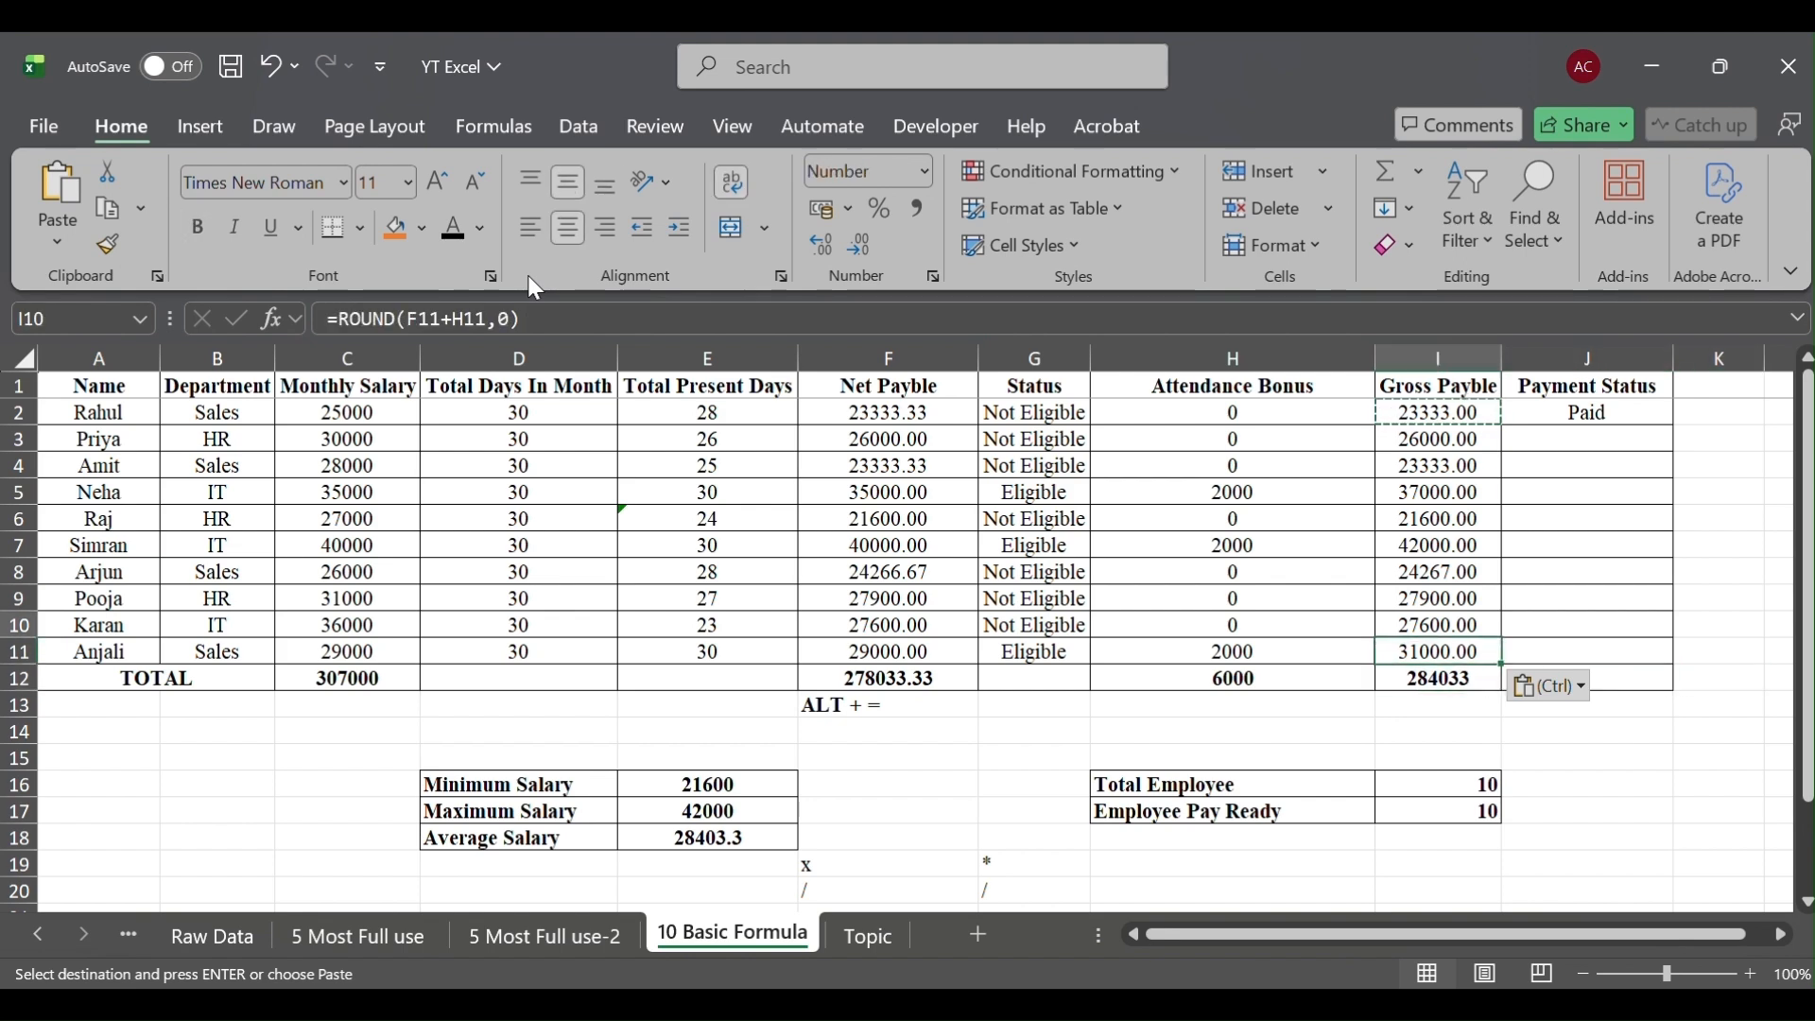
pyautogui.press('Up')
pyautogui.press('Up')
pyautogui.press('Up')
pyautogui.press('Up')
pyautogui.press('Up')
pyautogui.press('Up')
pyautogui.press('Up')
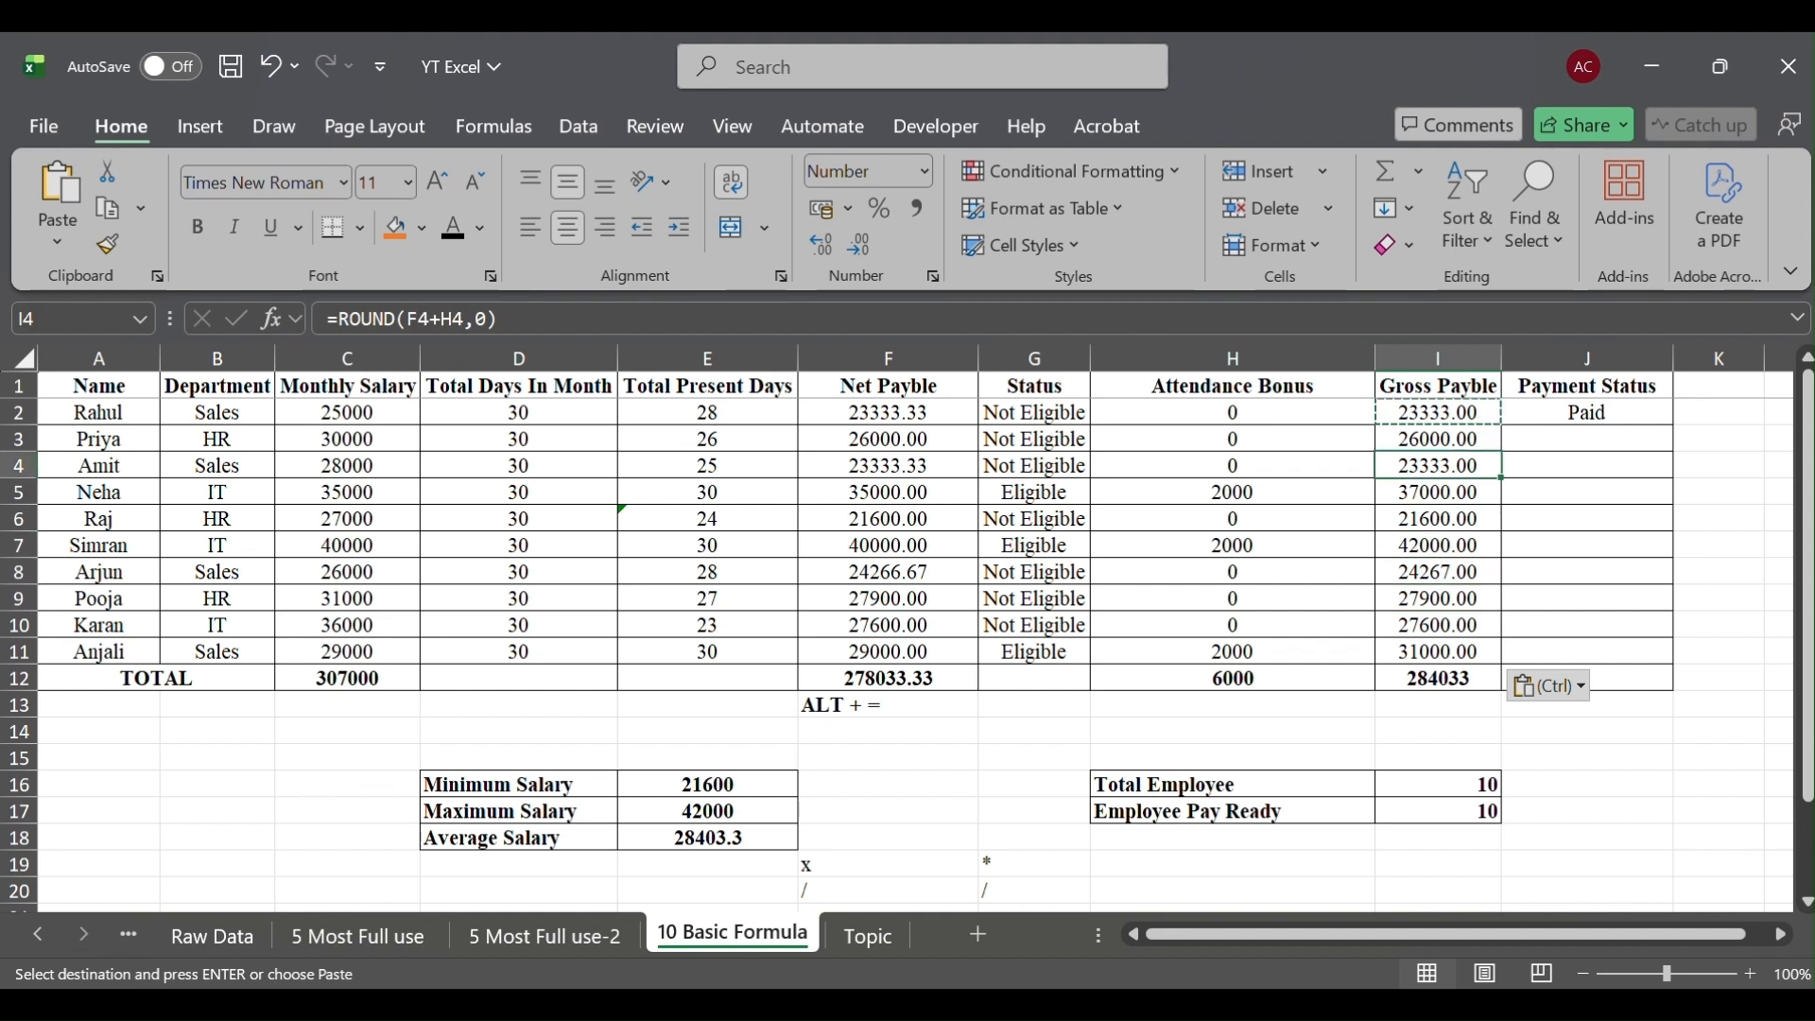
# On the Topic sheet, fill the "9. Conditional Formatting" cell E8 with the same orange as the covered topics
pyautogui.click(862, 934)
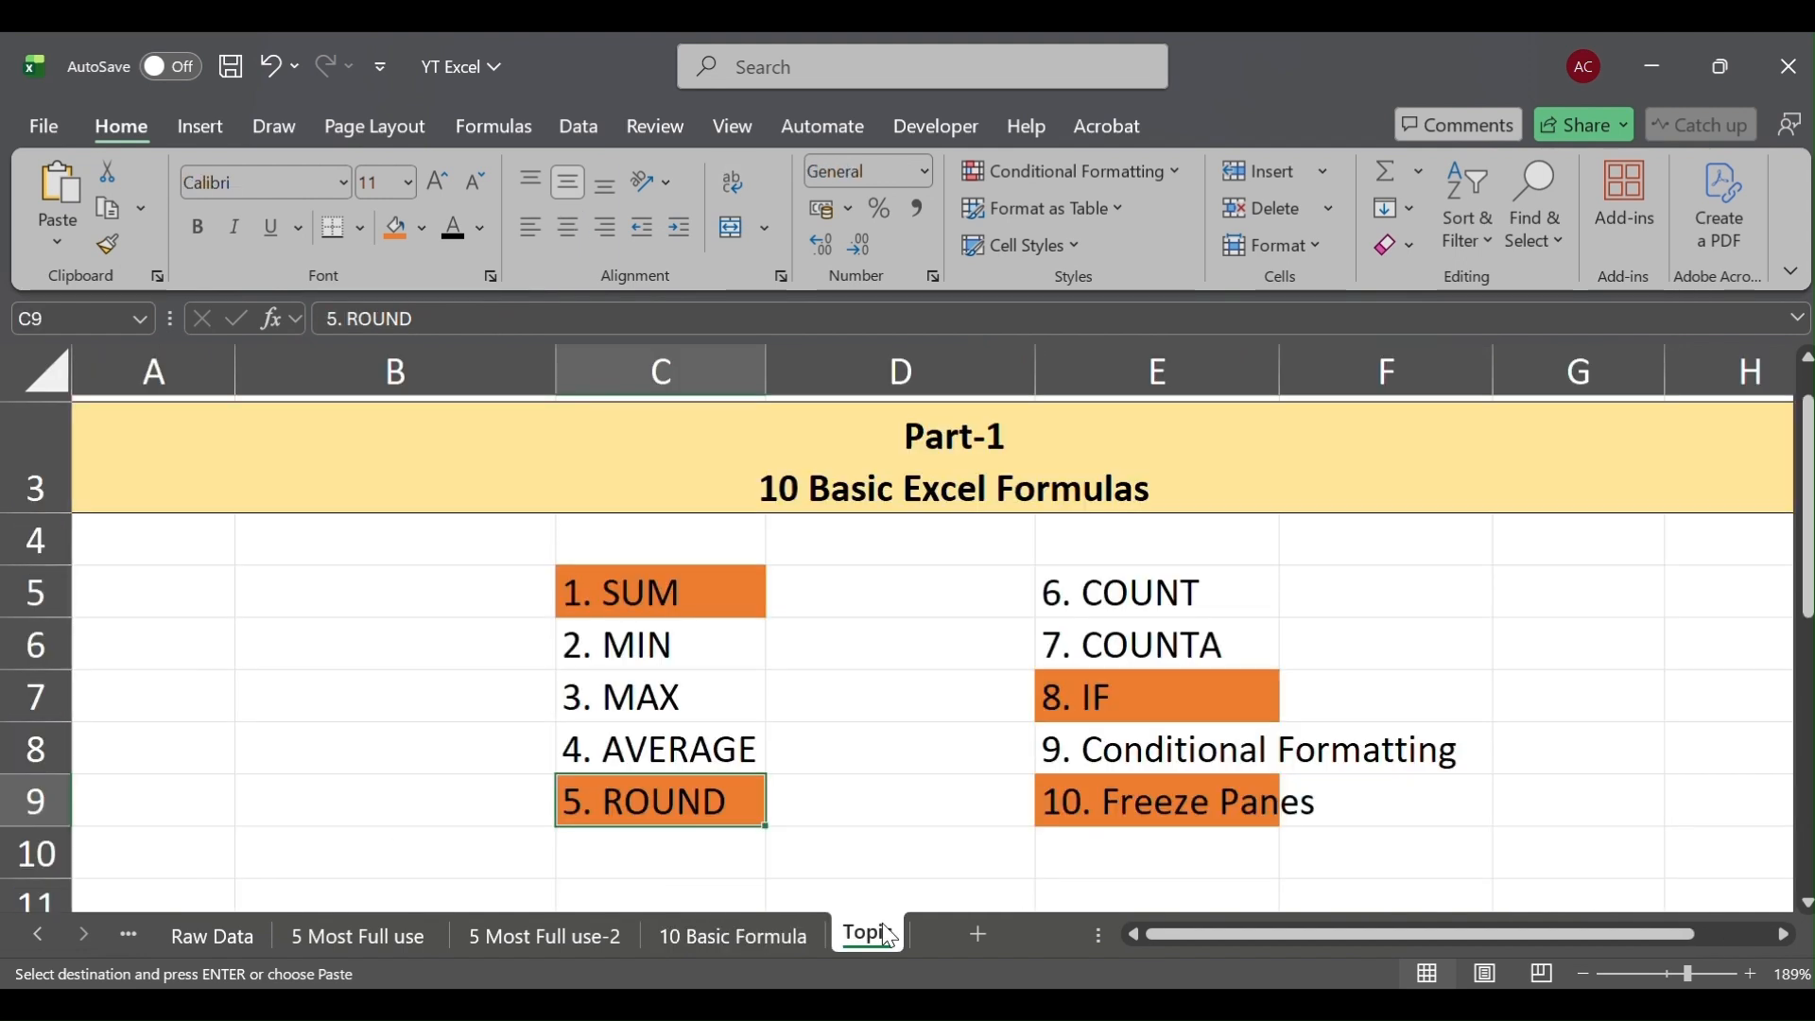
pyautogui.click(1115, 767)
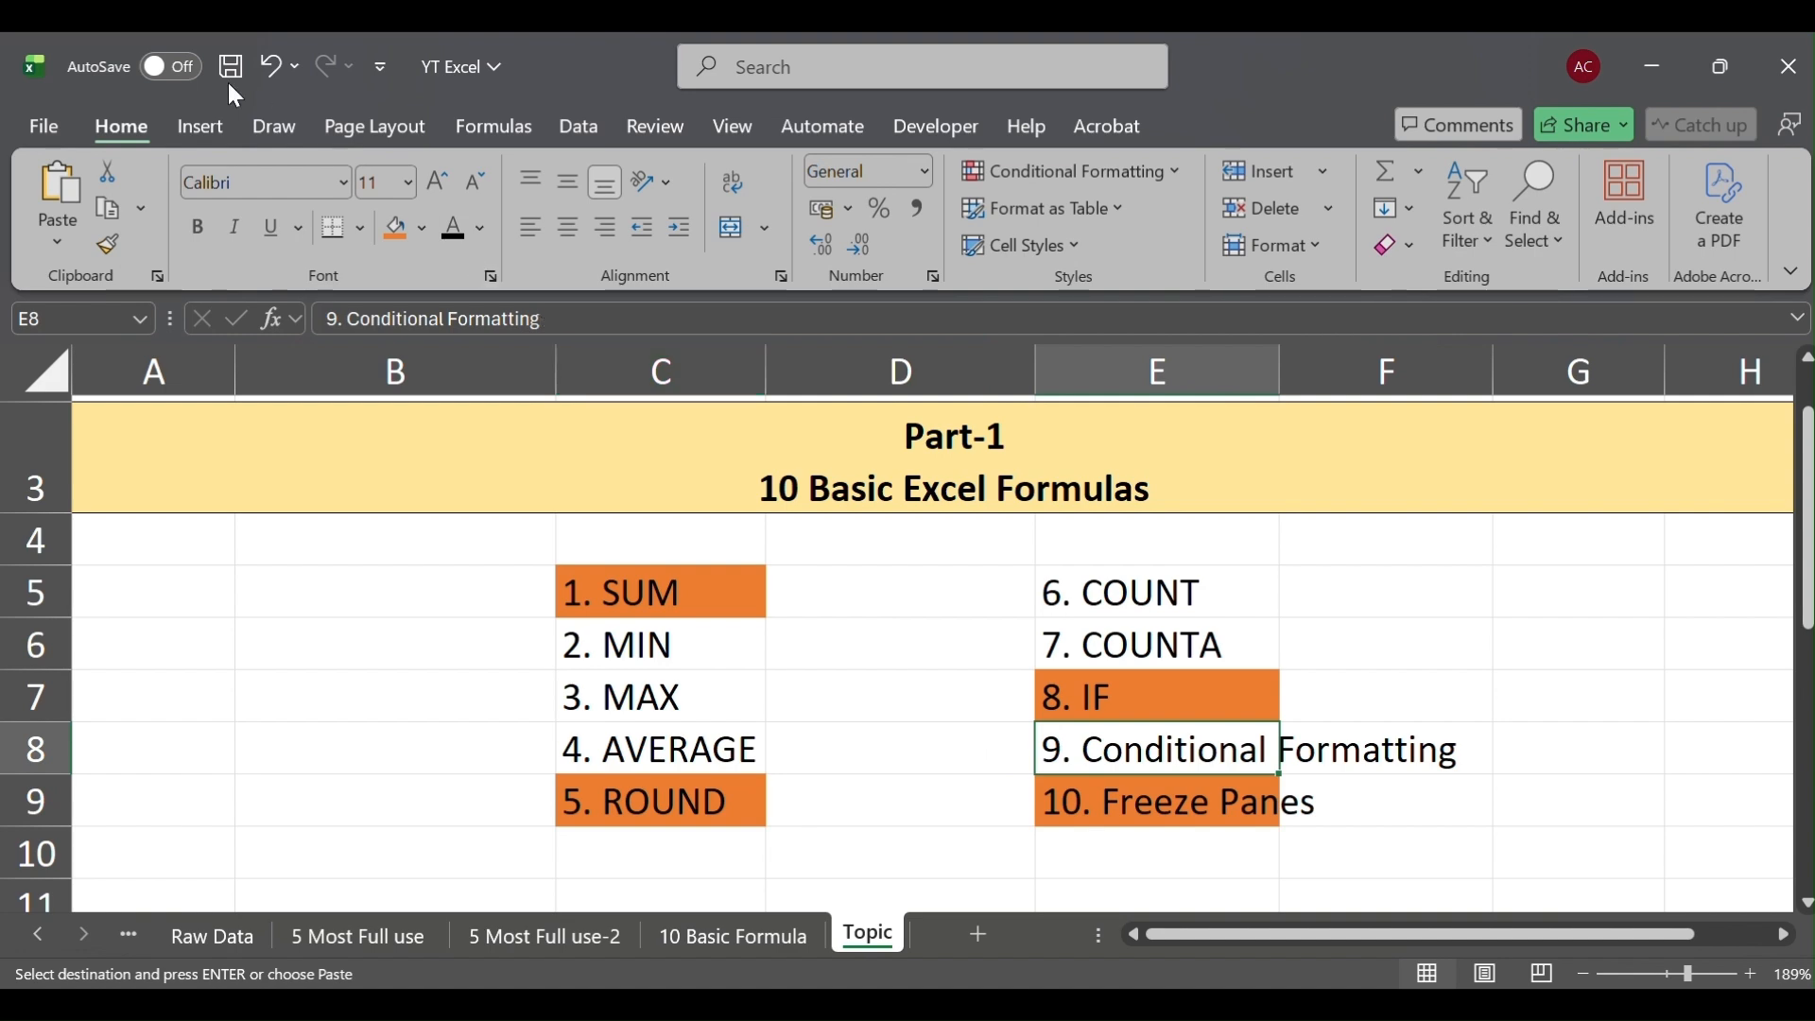
pyautogui.click(397, 230)
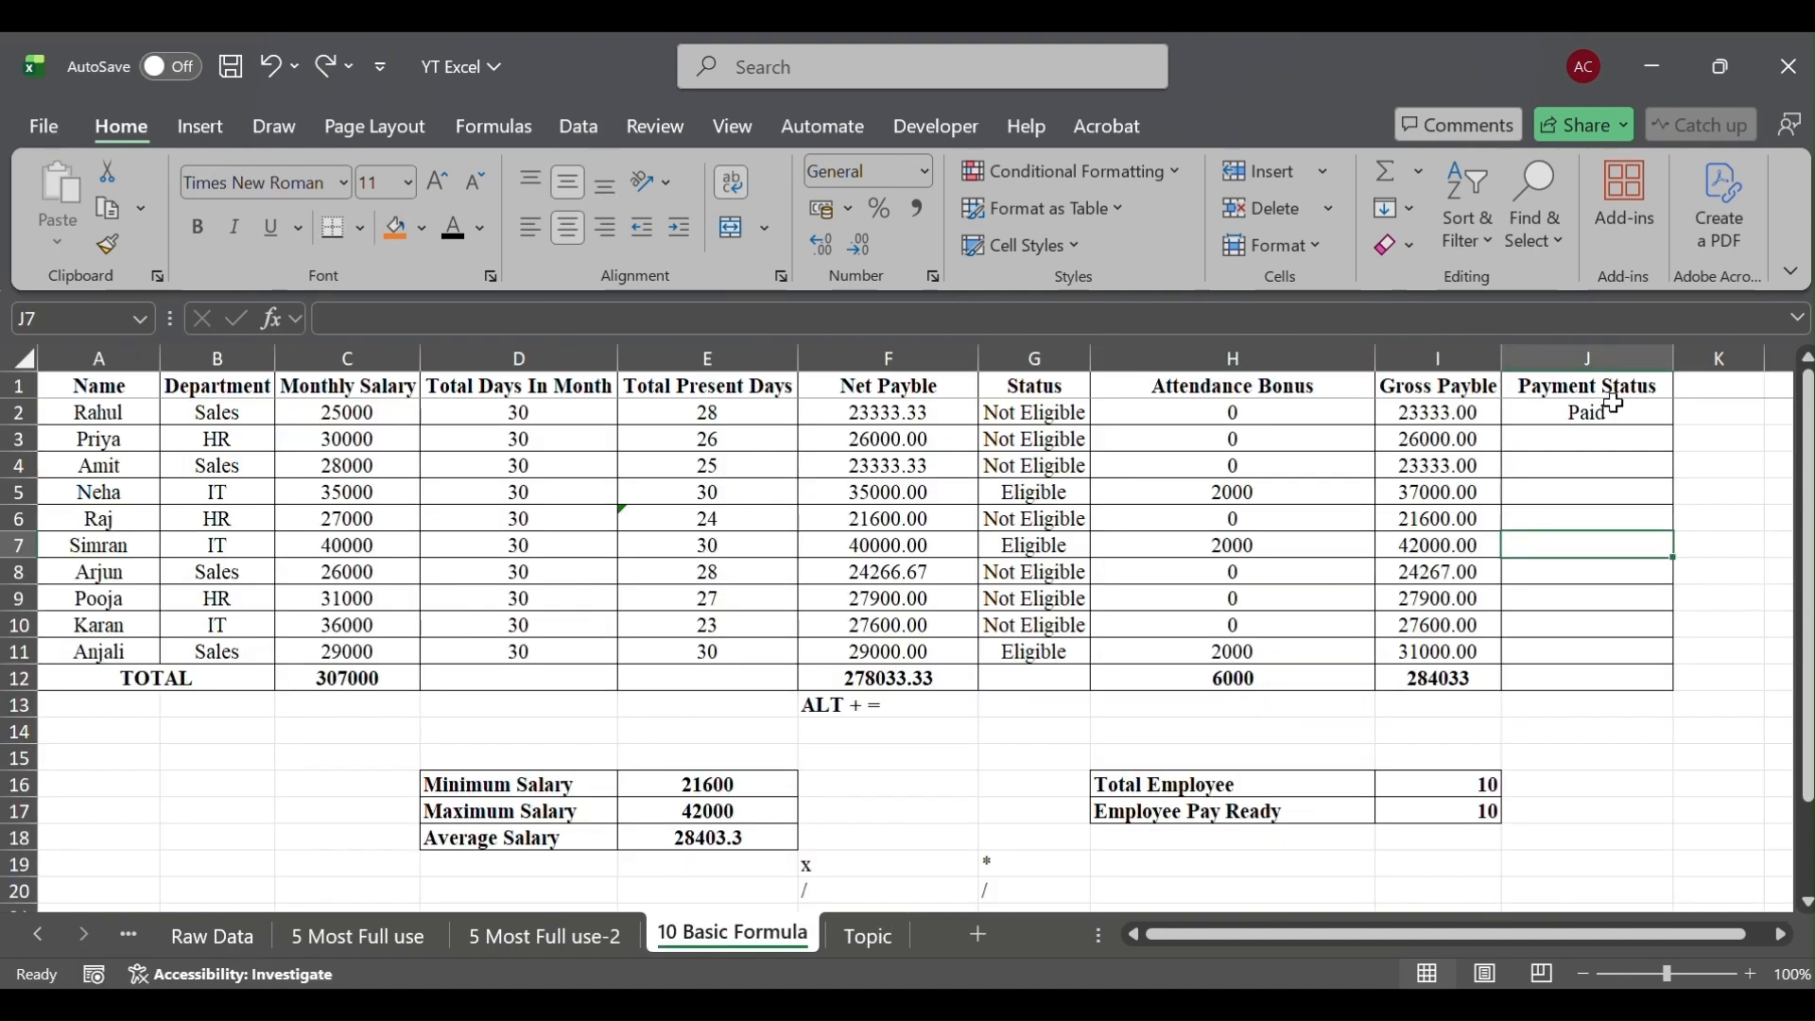
# On the 10 Basic Formula sheet, set up a conditional formatting rule for Payment Status cells J2:J11 with Specific Text containing "Paid"
pyautogui.click(1613, 403)
pyautogui.hotkey('ctrl', 'shift', 'Down')
pyautogui.hotkey('ctrl', 'shift', 'Up')
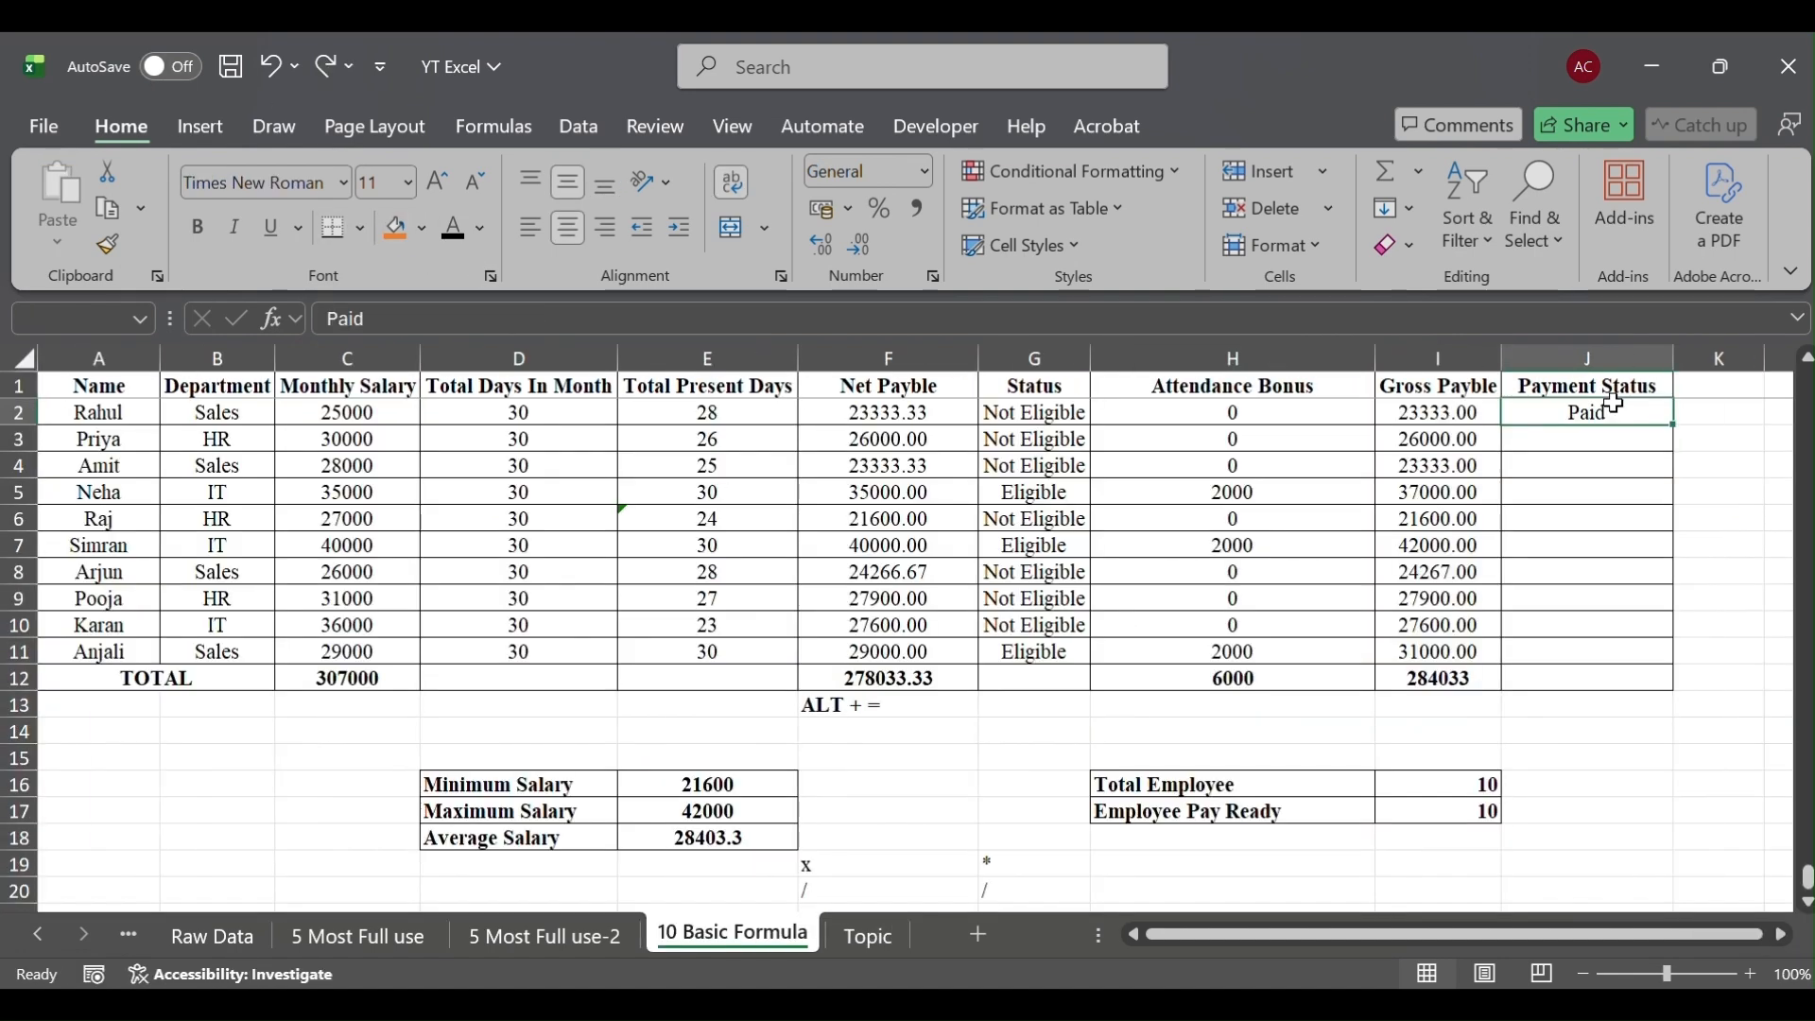
pyautogui.hotkey('shift', 'Down')
pyautogui.hotkey('shift', 'Down')
pyautogui.hotkey('shift', 'Down')
pyautogui.hotkey('shift', 'Down')
pyautogui.hotkey('shift', 'Down')
pyautogui.hotkey('shift', 'Down')
pyautogui.hotkey('shift', 'Down')
pyautogui.hotkey('shift', 'Down')
pyautogui.hotkey('shift', 'Down')
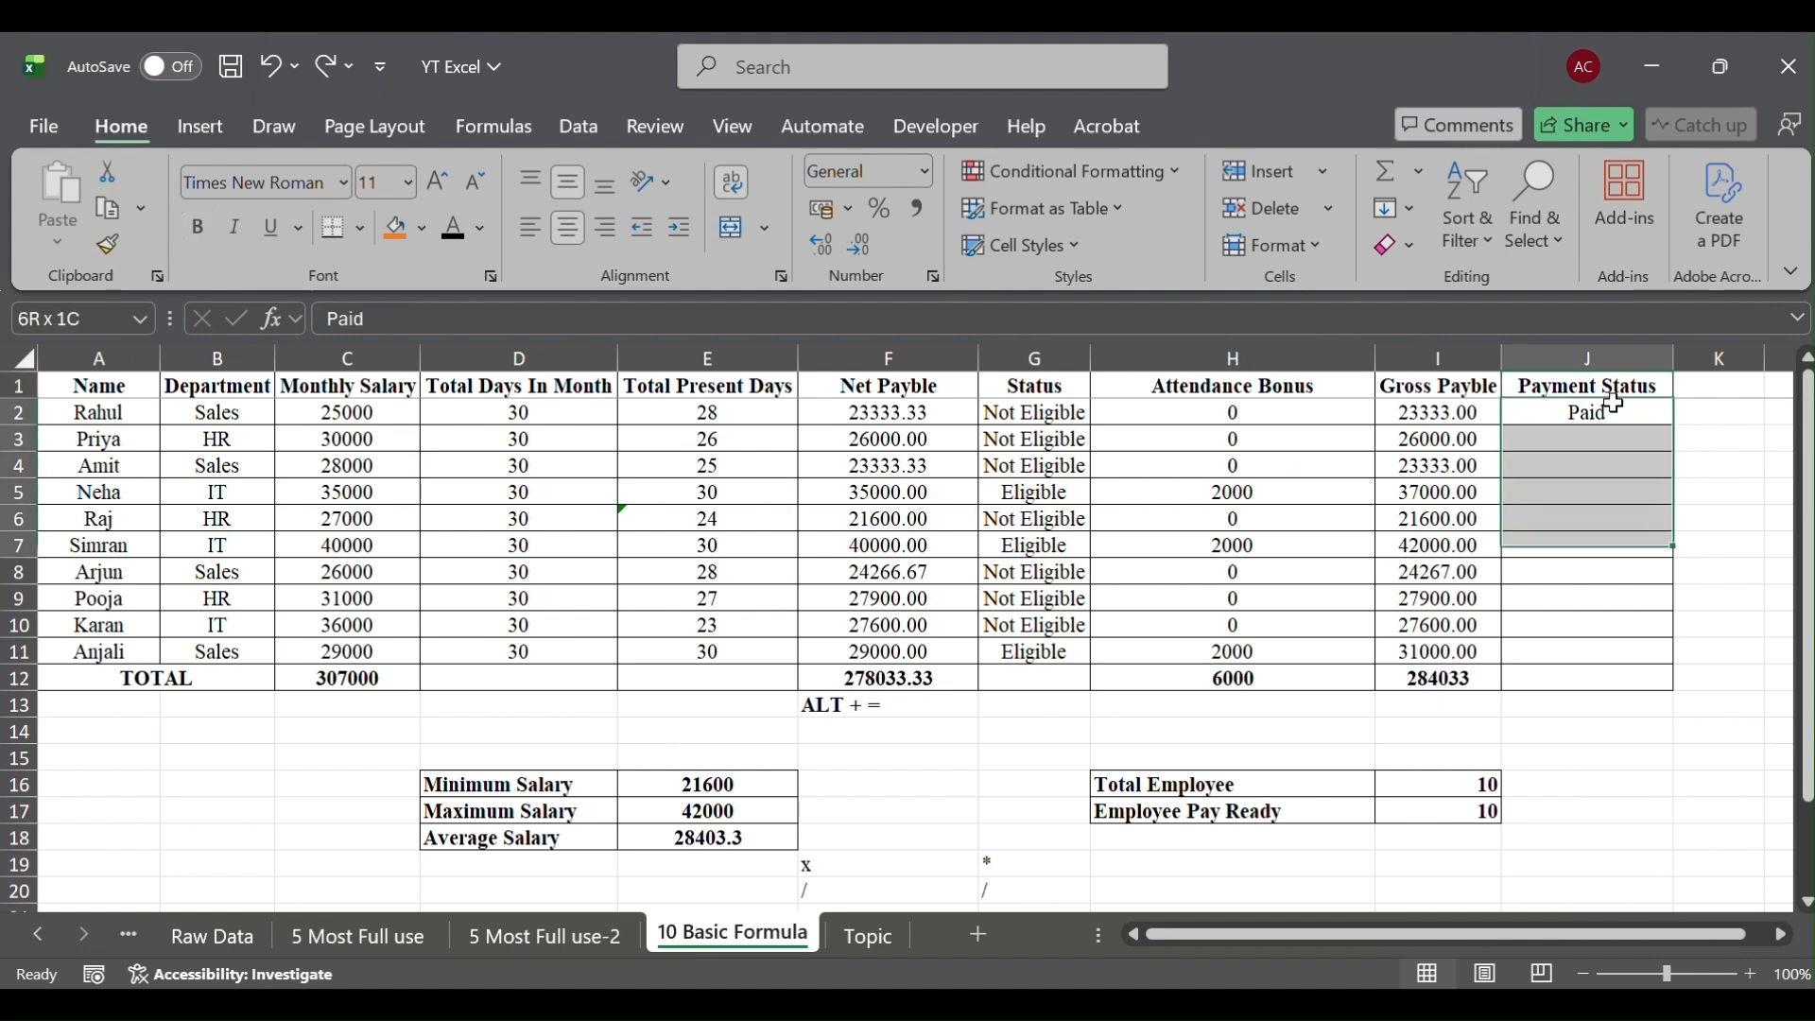
pyautogui.click(1139, 180)
pyautogui.moveTo(1196, 233)
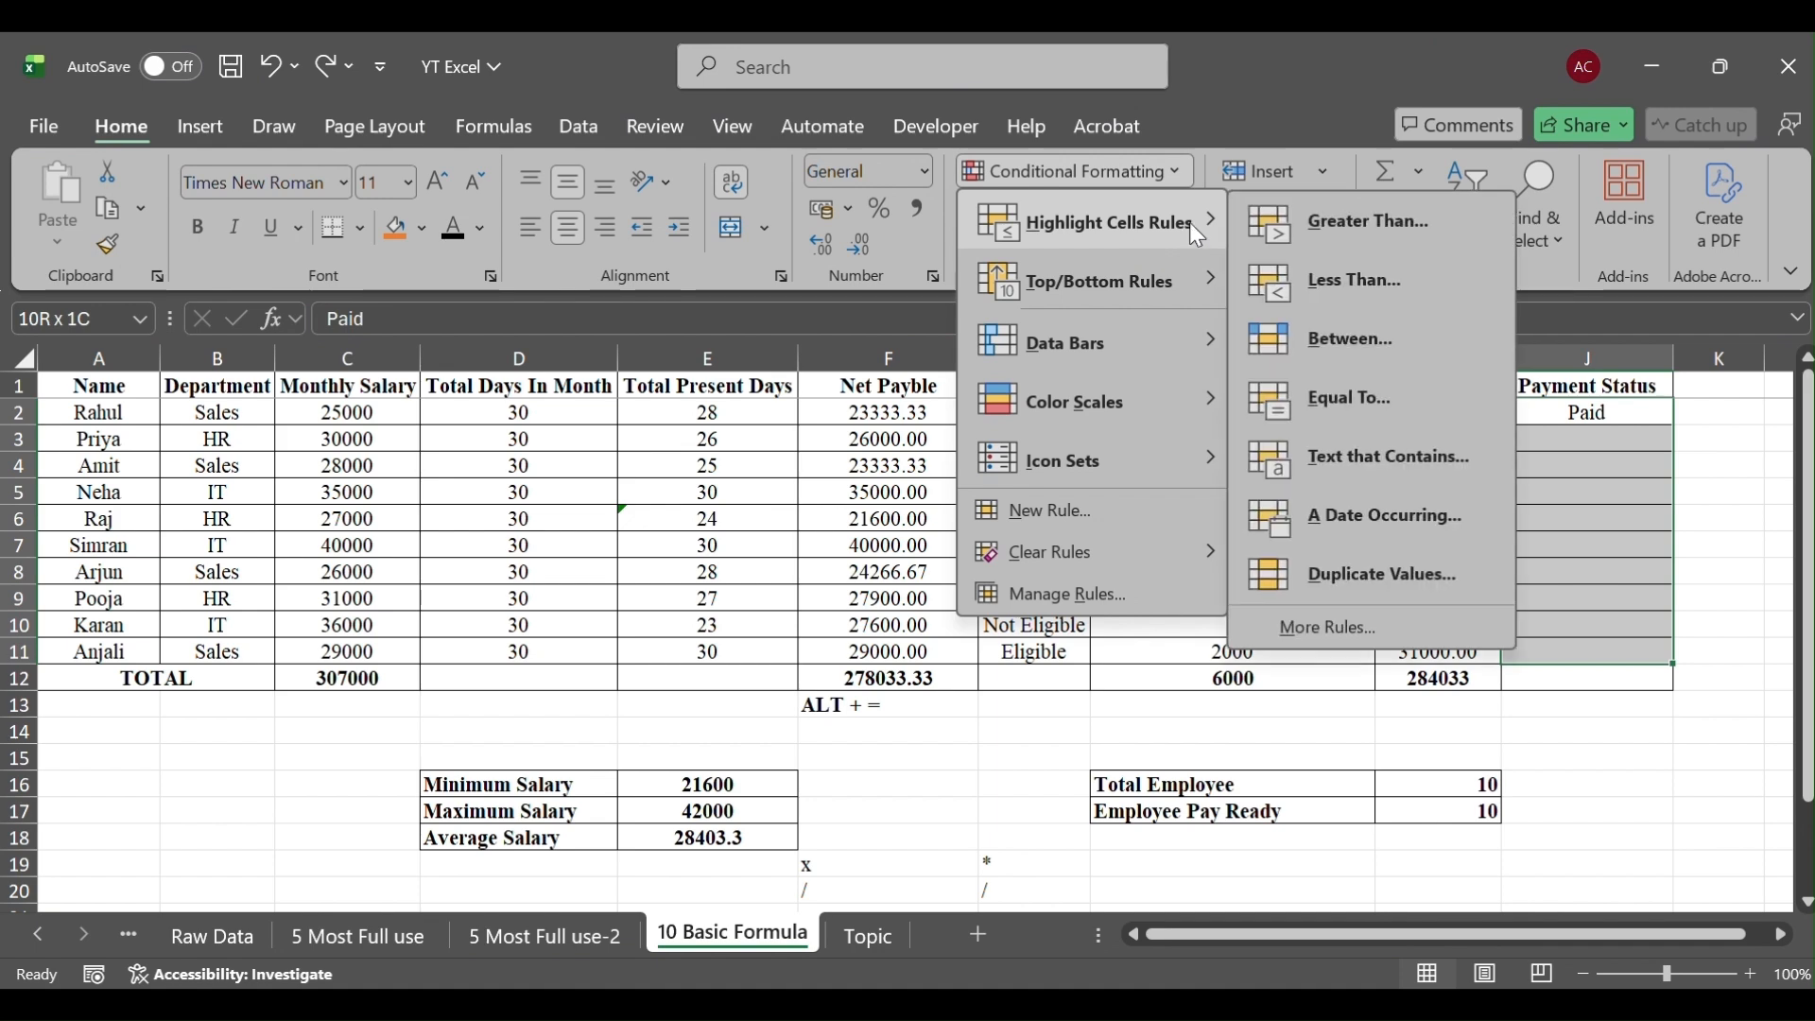
pyautogui.click(1348, 631)
pyautogui.click(1010, 681)
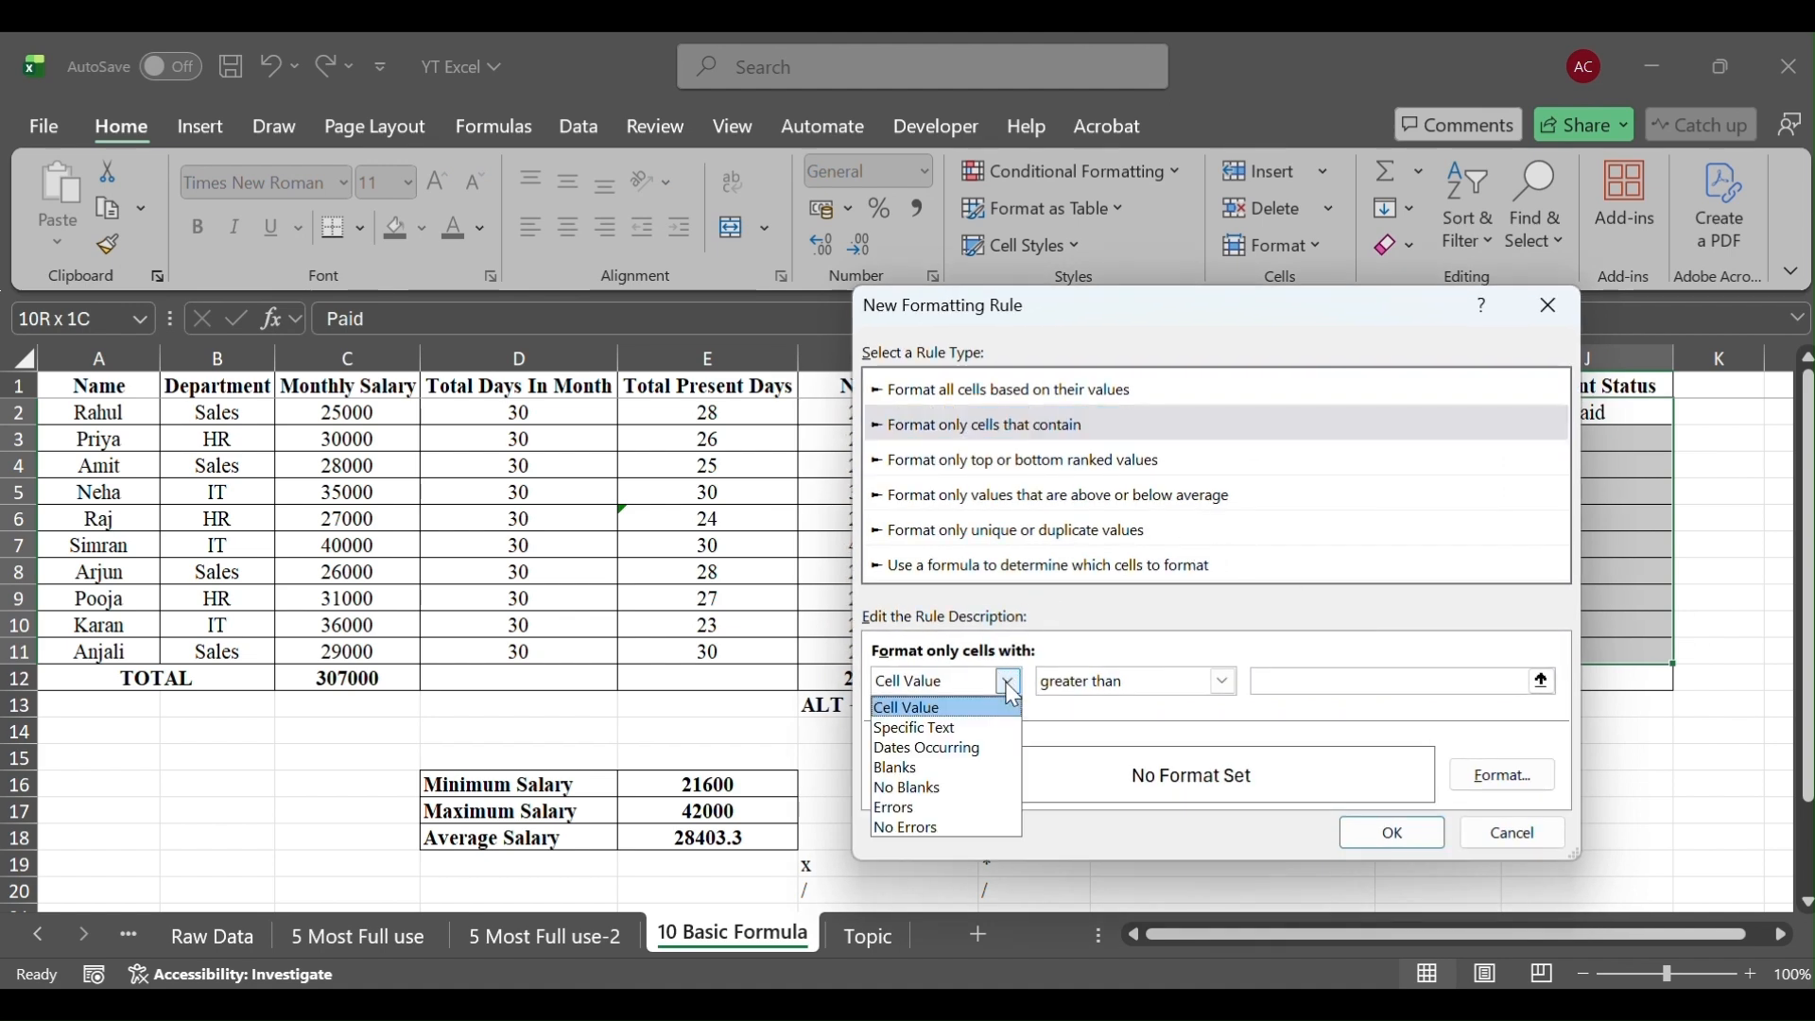
pyautogui.click(988, 730)
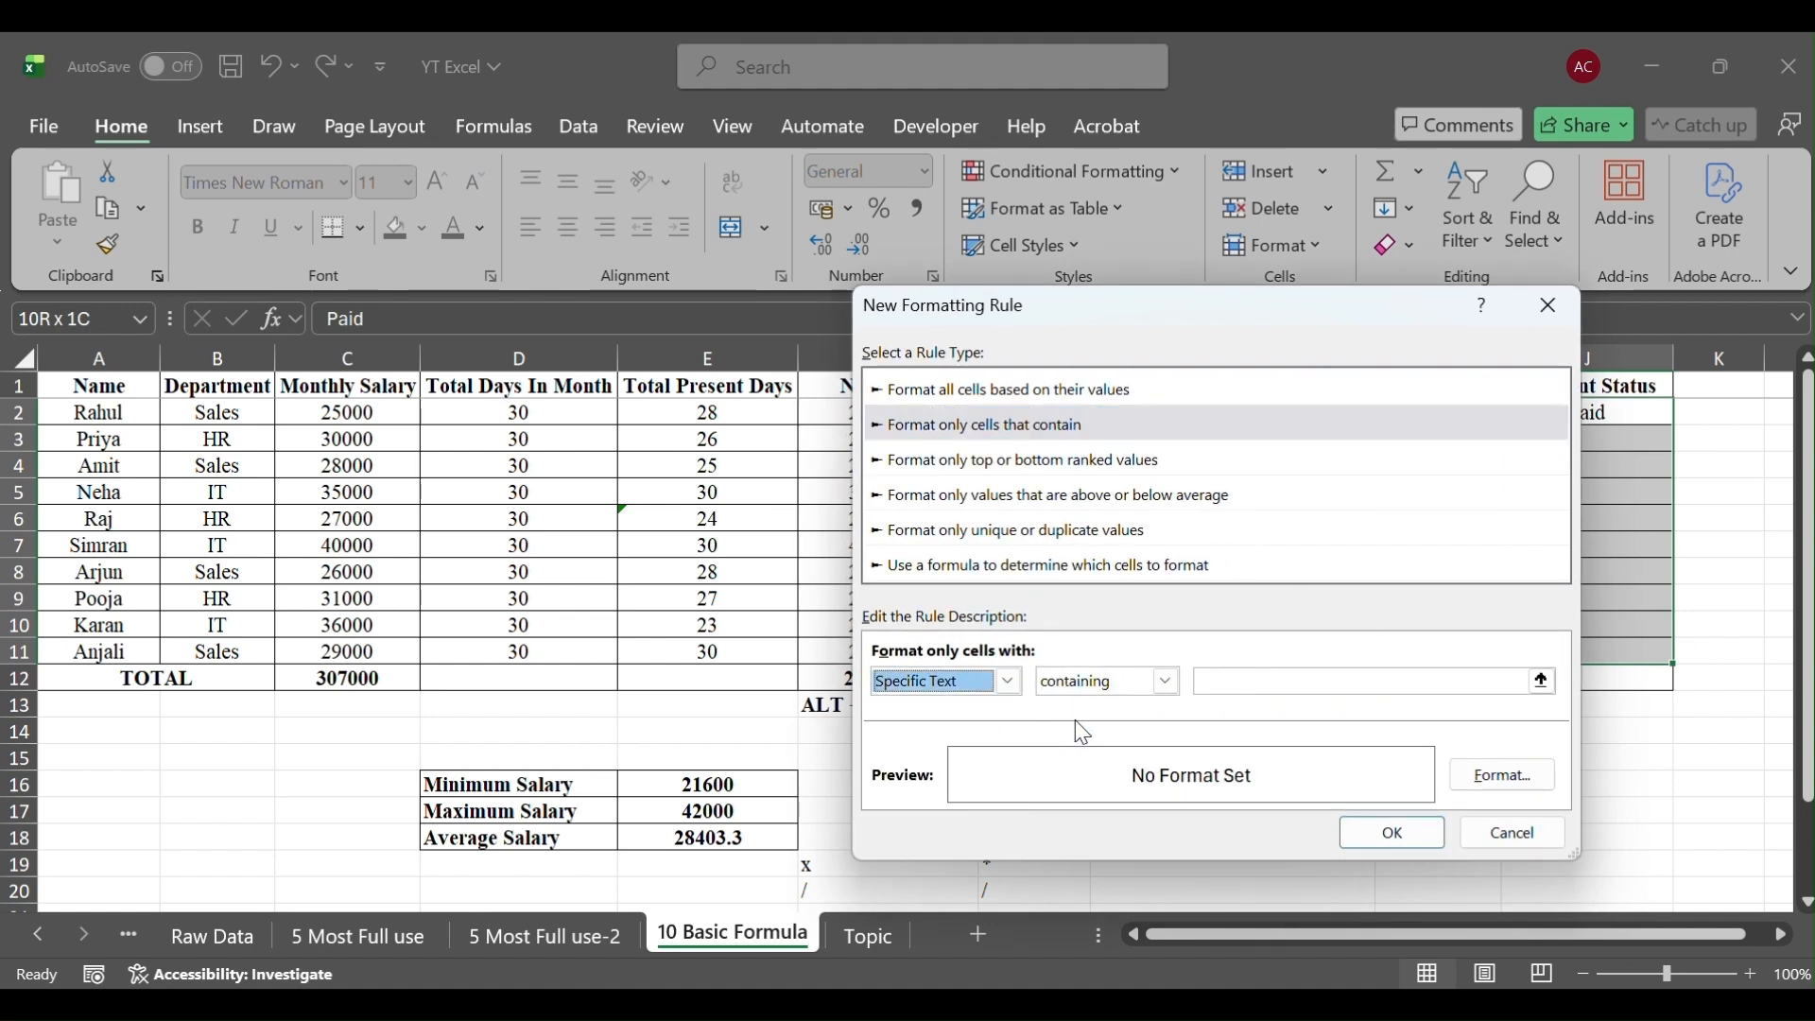
pyautogui.click(1249, 677)
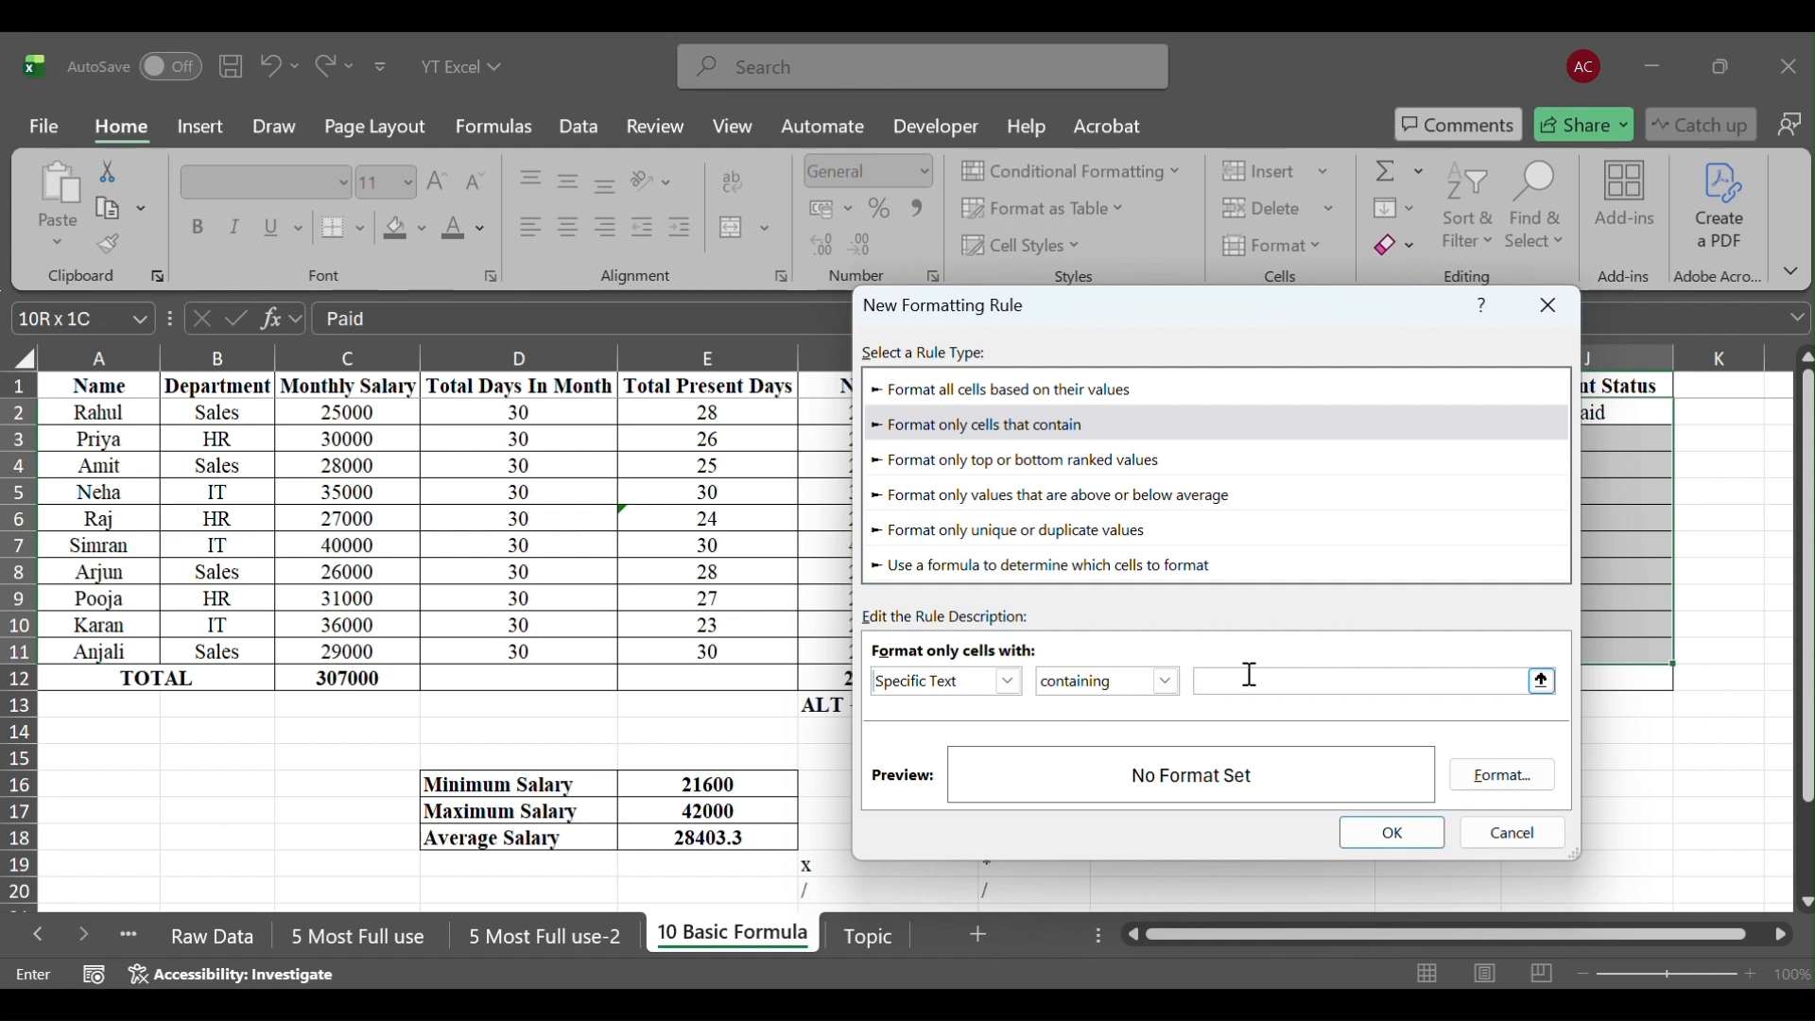
pyautogui.write('Paid')
# Give the "Paid" rule an outline border and a light green fill, and apply it to the Payment Status cells
pyautogui.click(1524, 771)
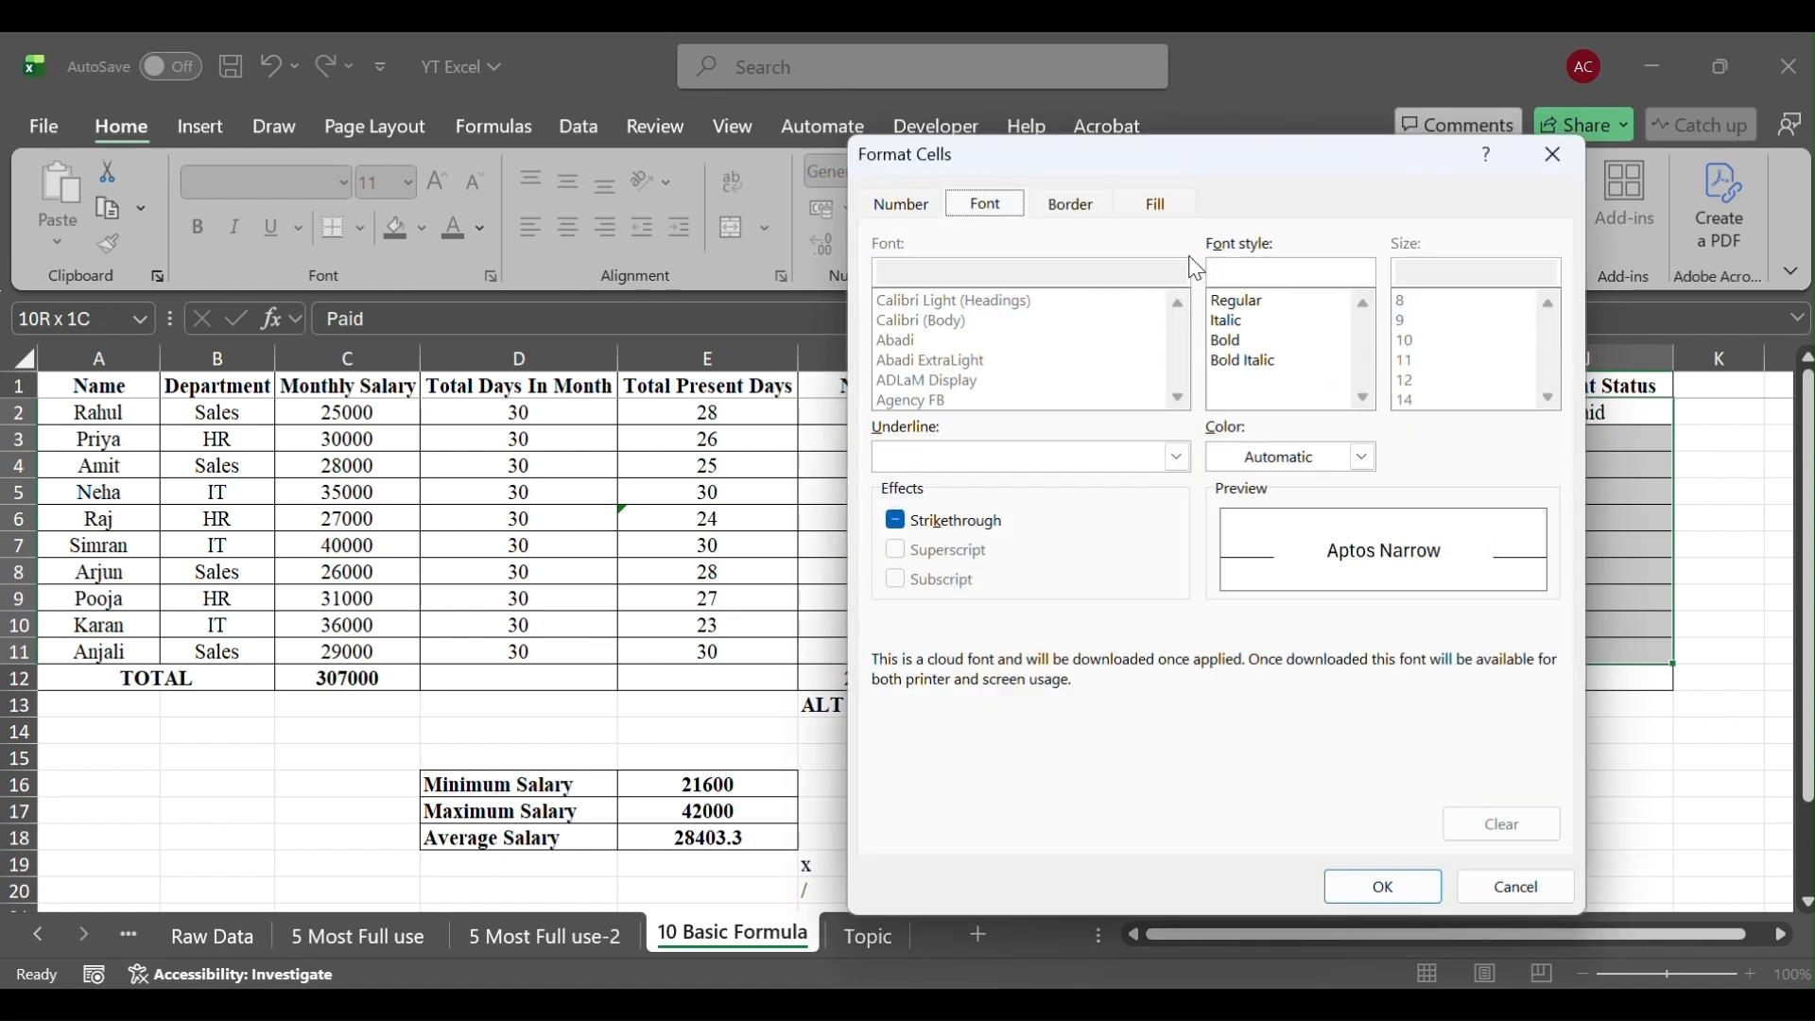
pyautogui.click(1363, 457)
pyautogui.click(1361, 454)
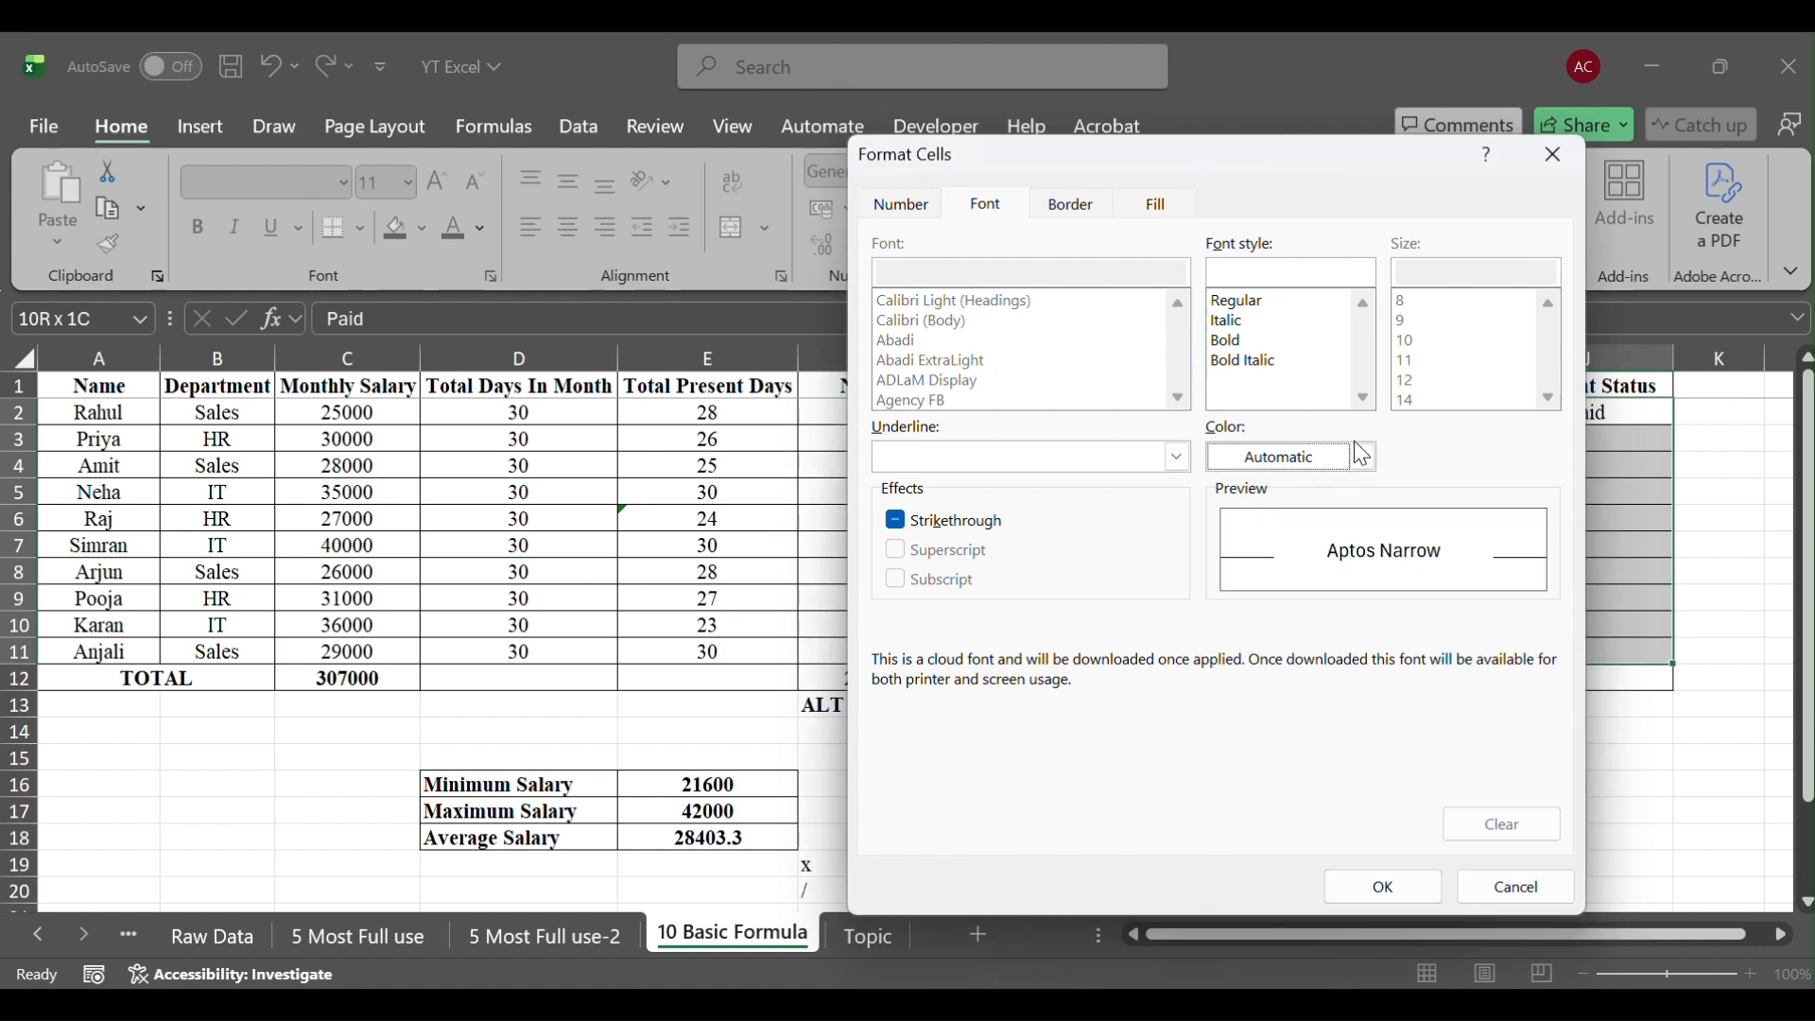
pyautogui.click(1107, 204)
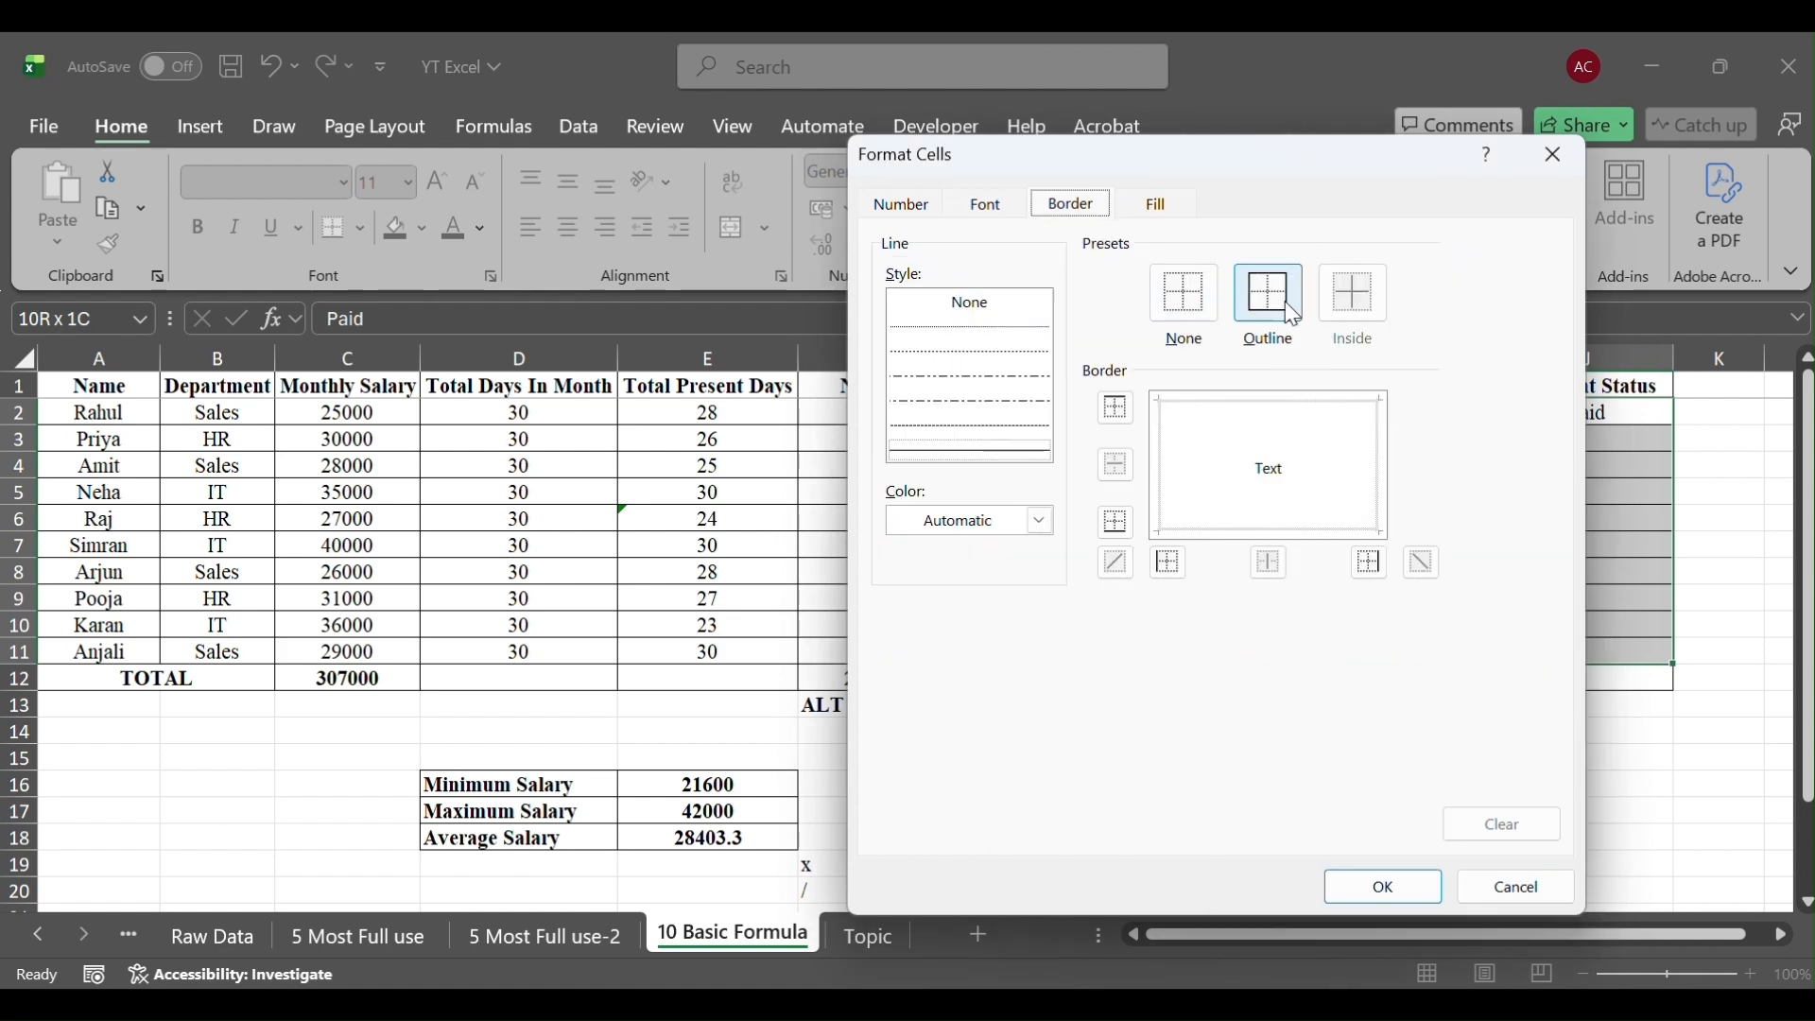
pyautogui.click(1252, 293)
pyautogui.click(1164, 205)
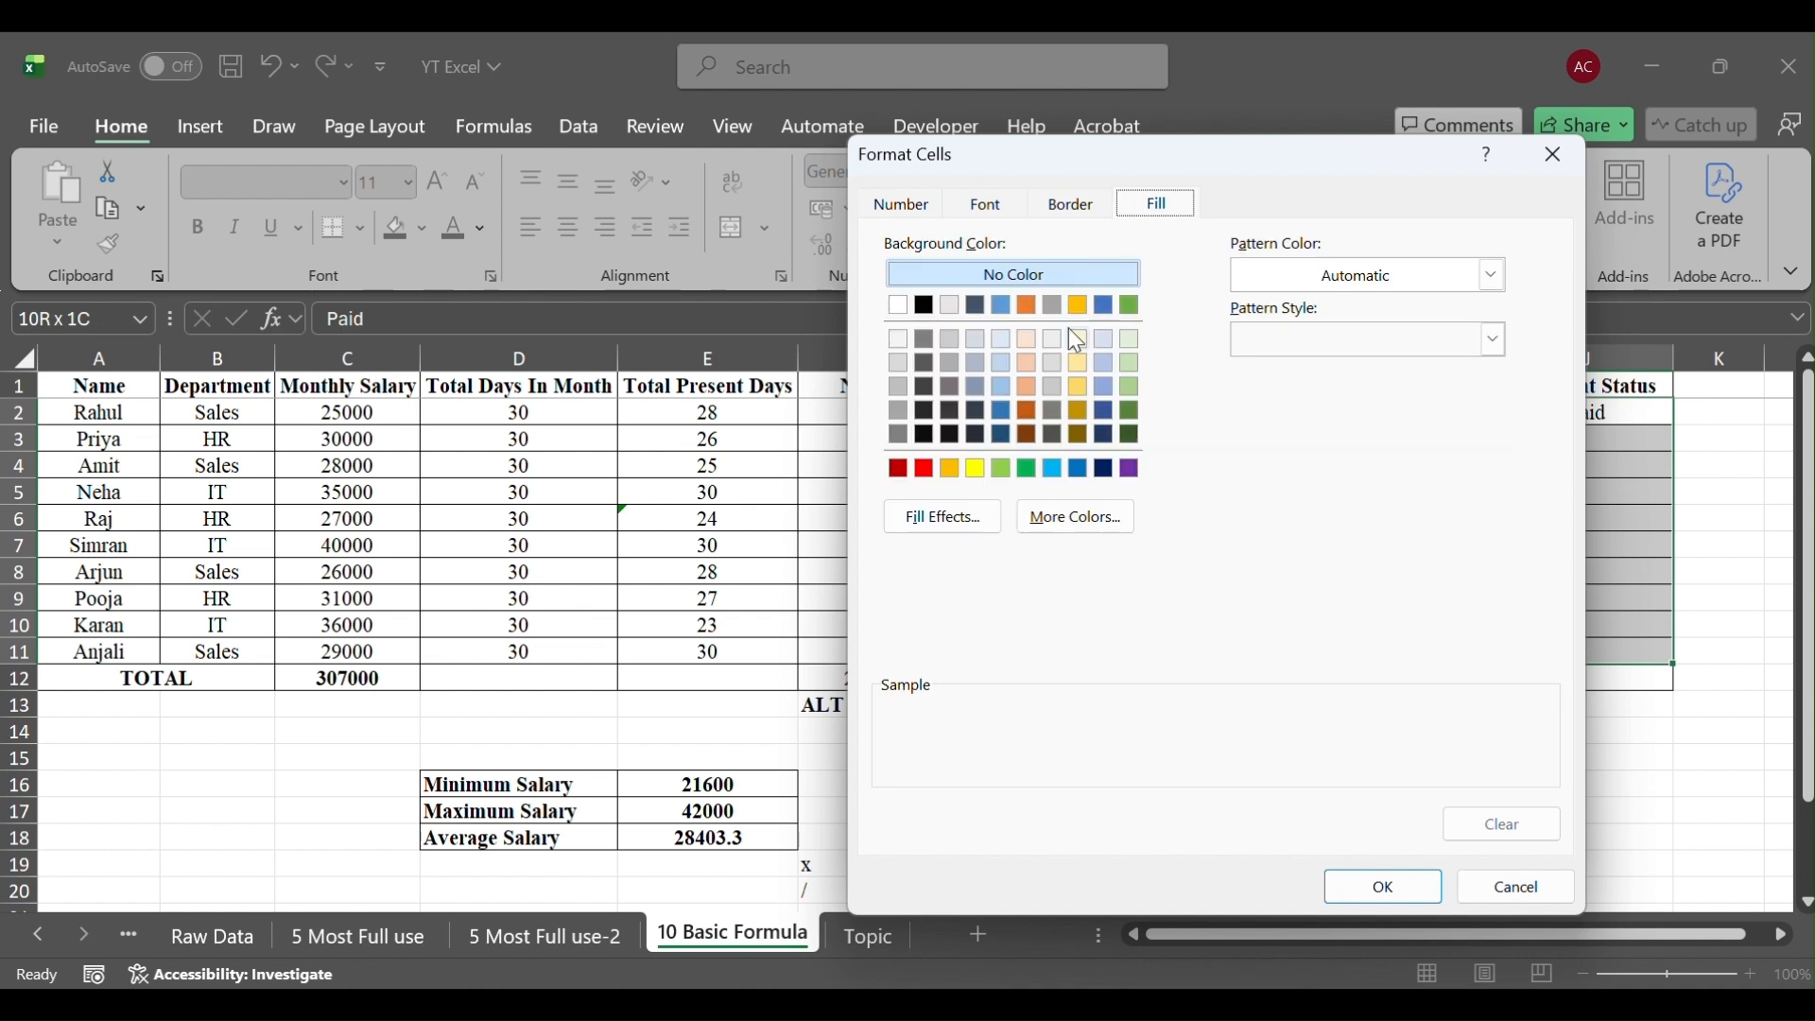
pyautogui.click(1002, 468)
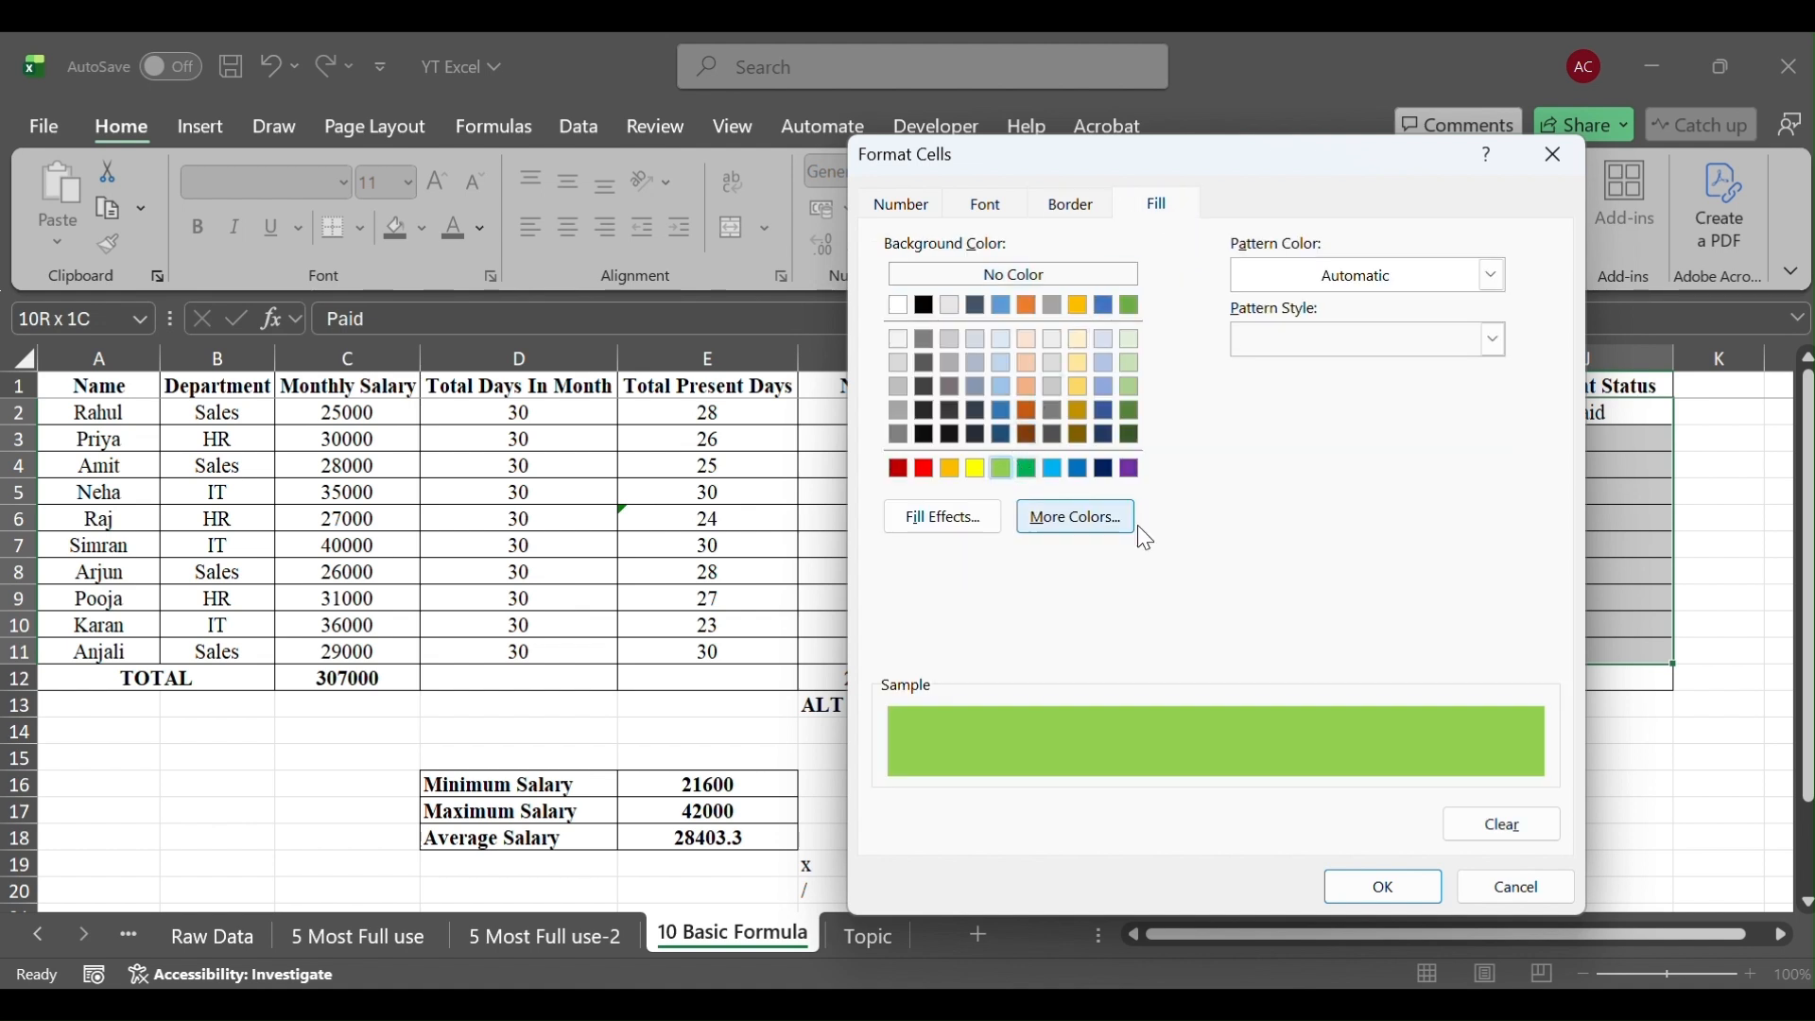
pyautogui.click(1373, 884)
pyautogui.click(1404, 842)
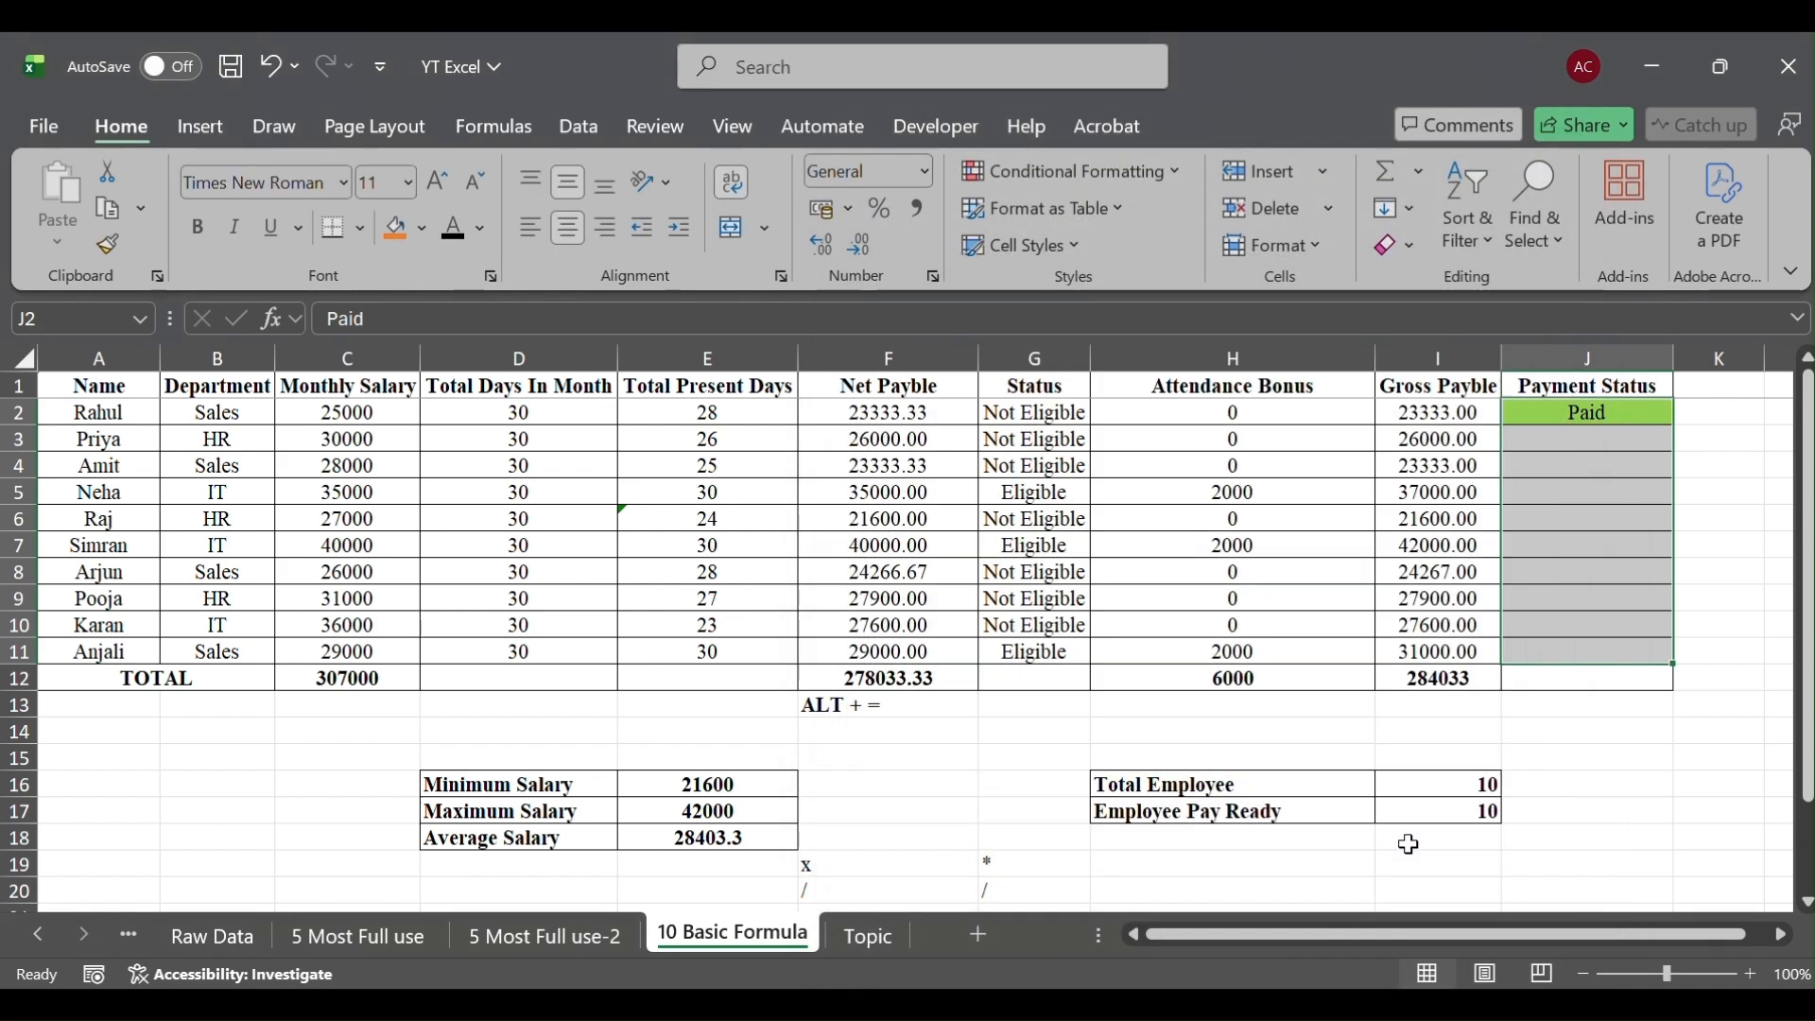
# Set up a second conditional formatting rule for Payment Status cells J2:J11 with Specific Text containing "Unpaid"
pyautogui.click(1010, 183)
pyautogui.moveTo(1112, 223)
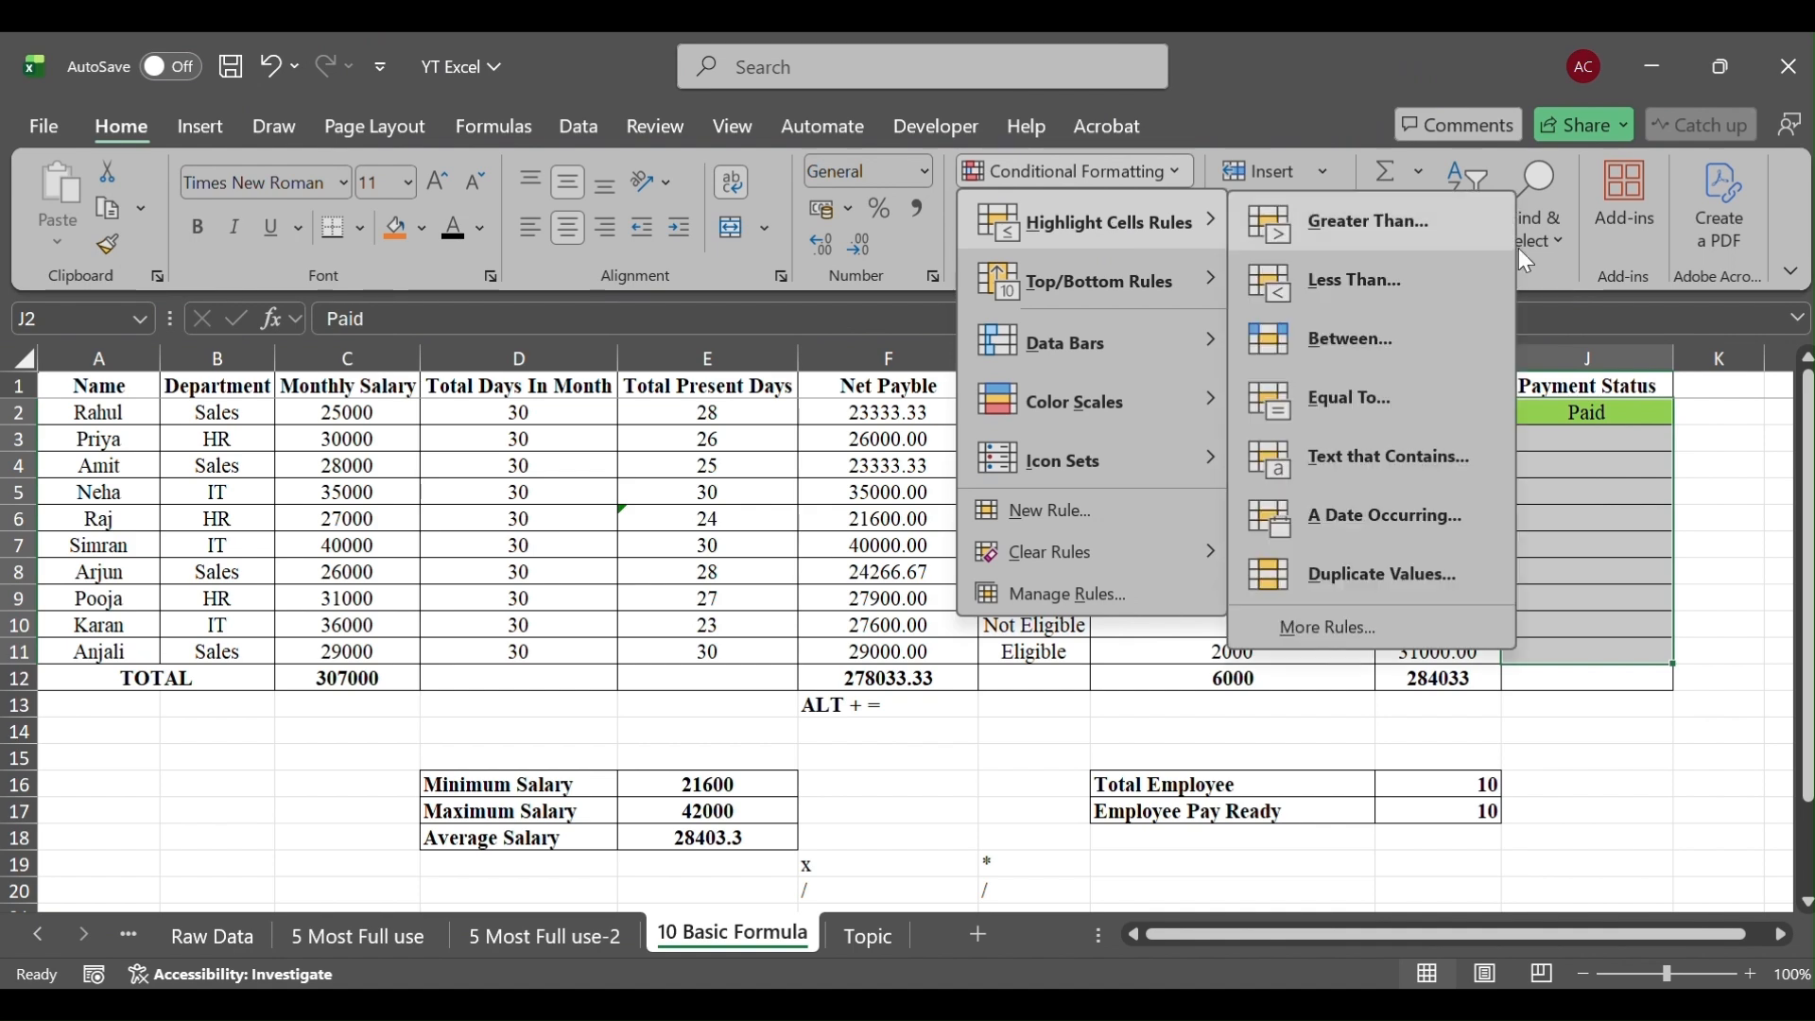
pyautogui.click(1334, 631)
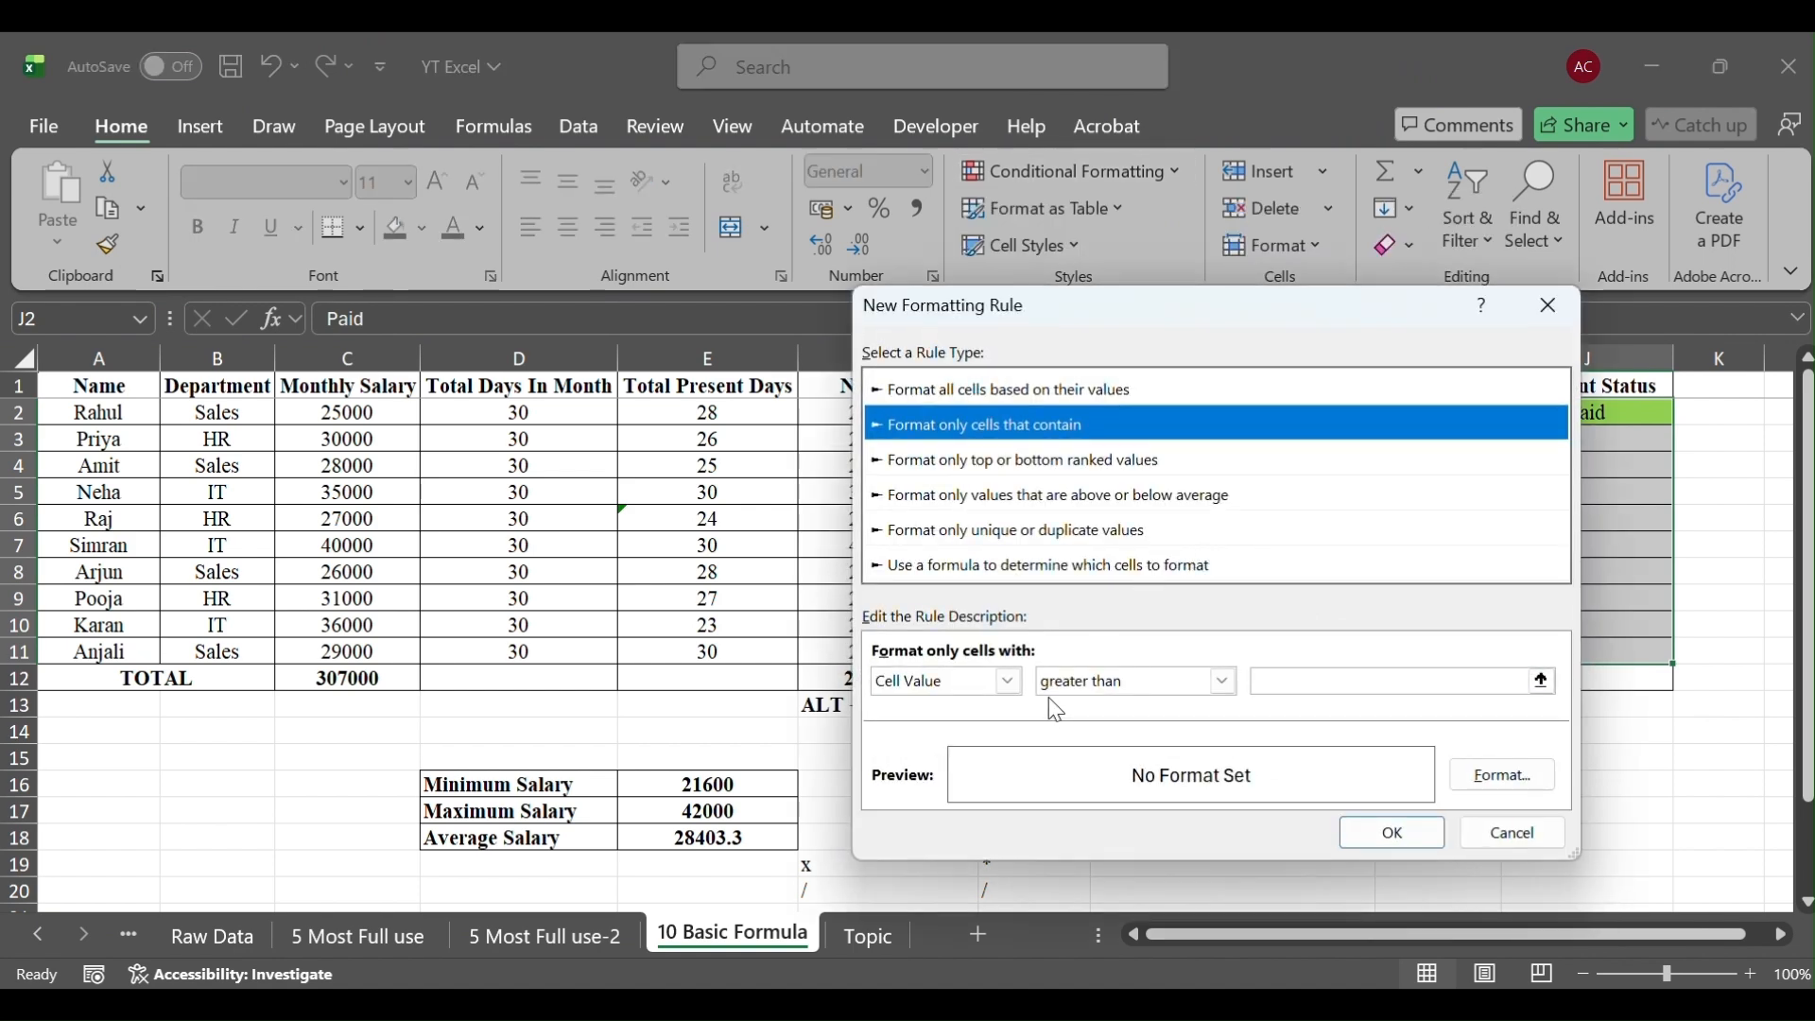
pyautogui.click(1010, 682)
pyautogui.click(922, 724)
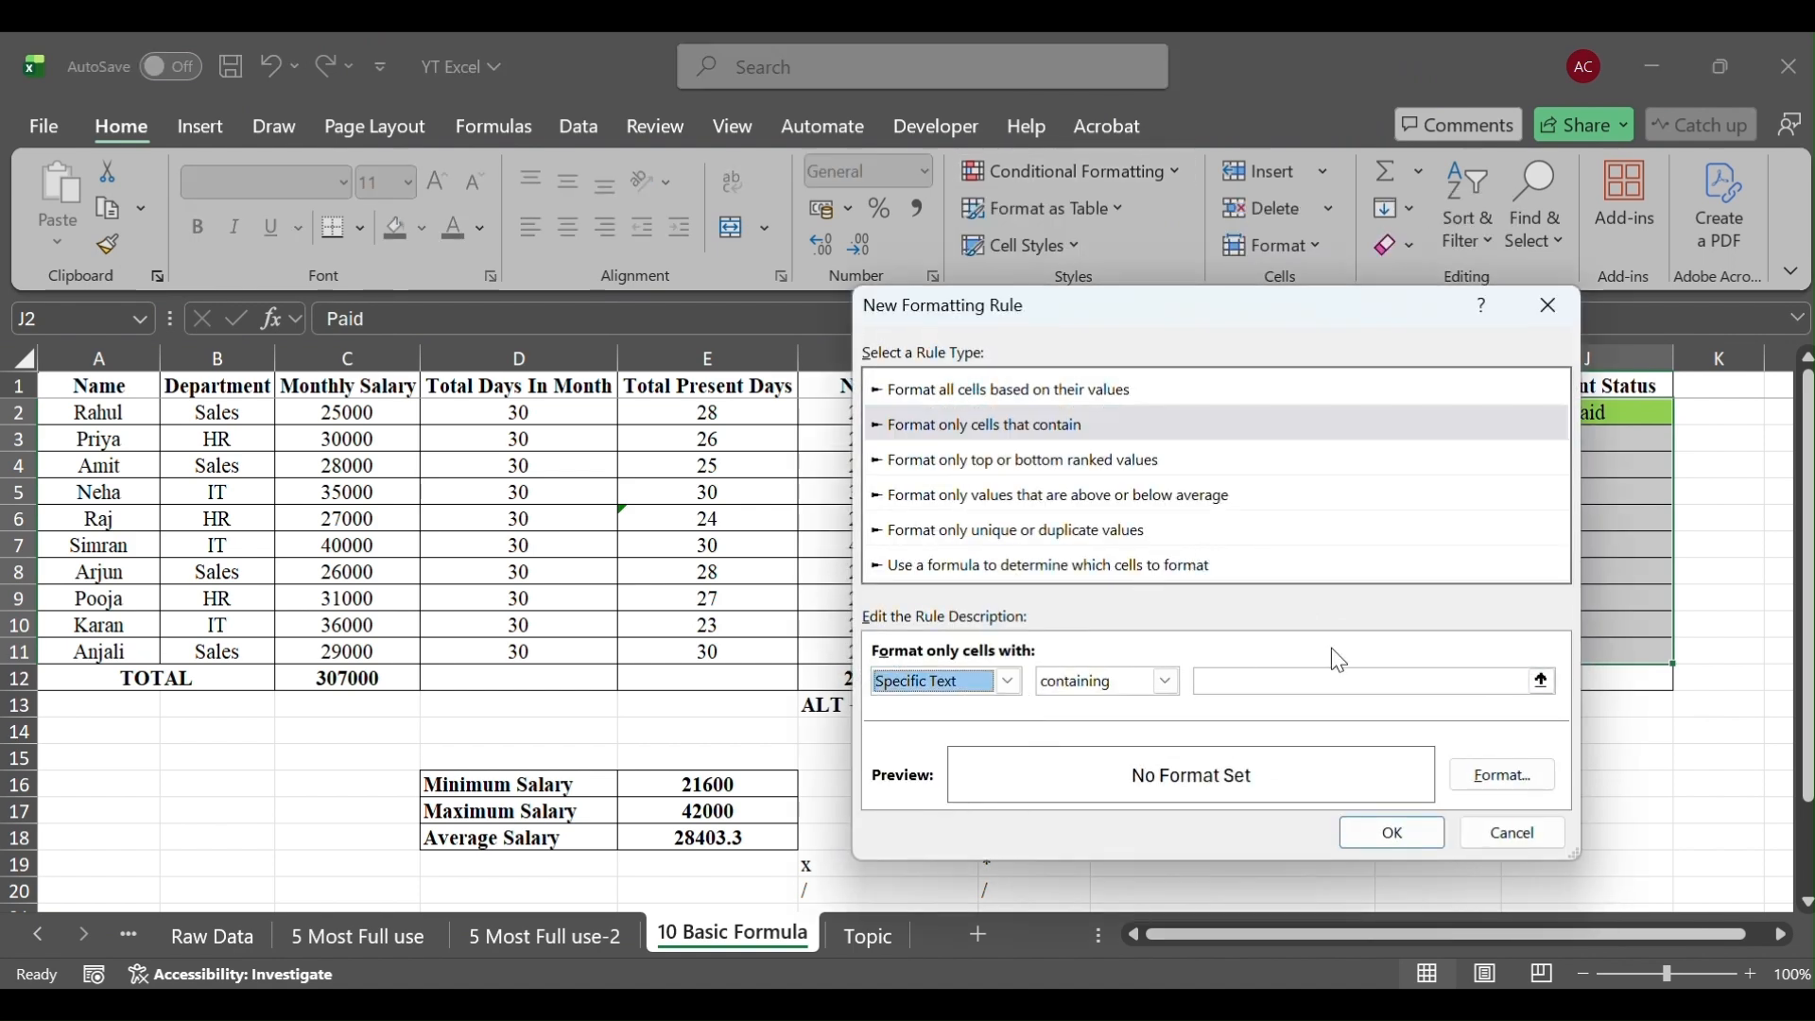
pyautogui.click(1316, 683)
pyautogui.write('UNp')
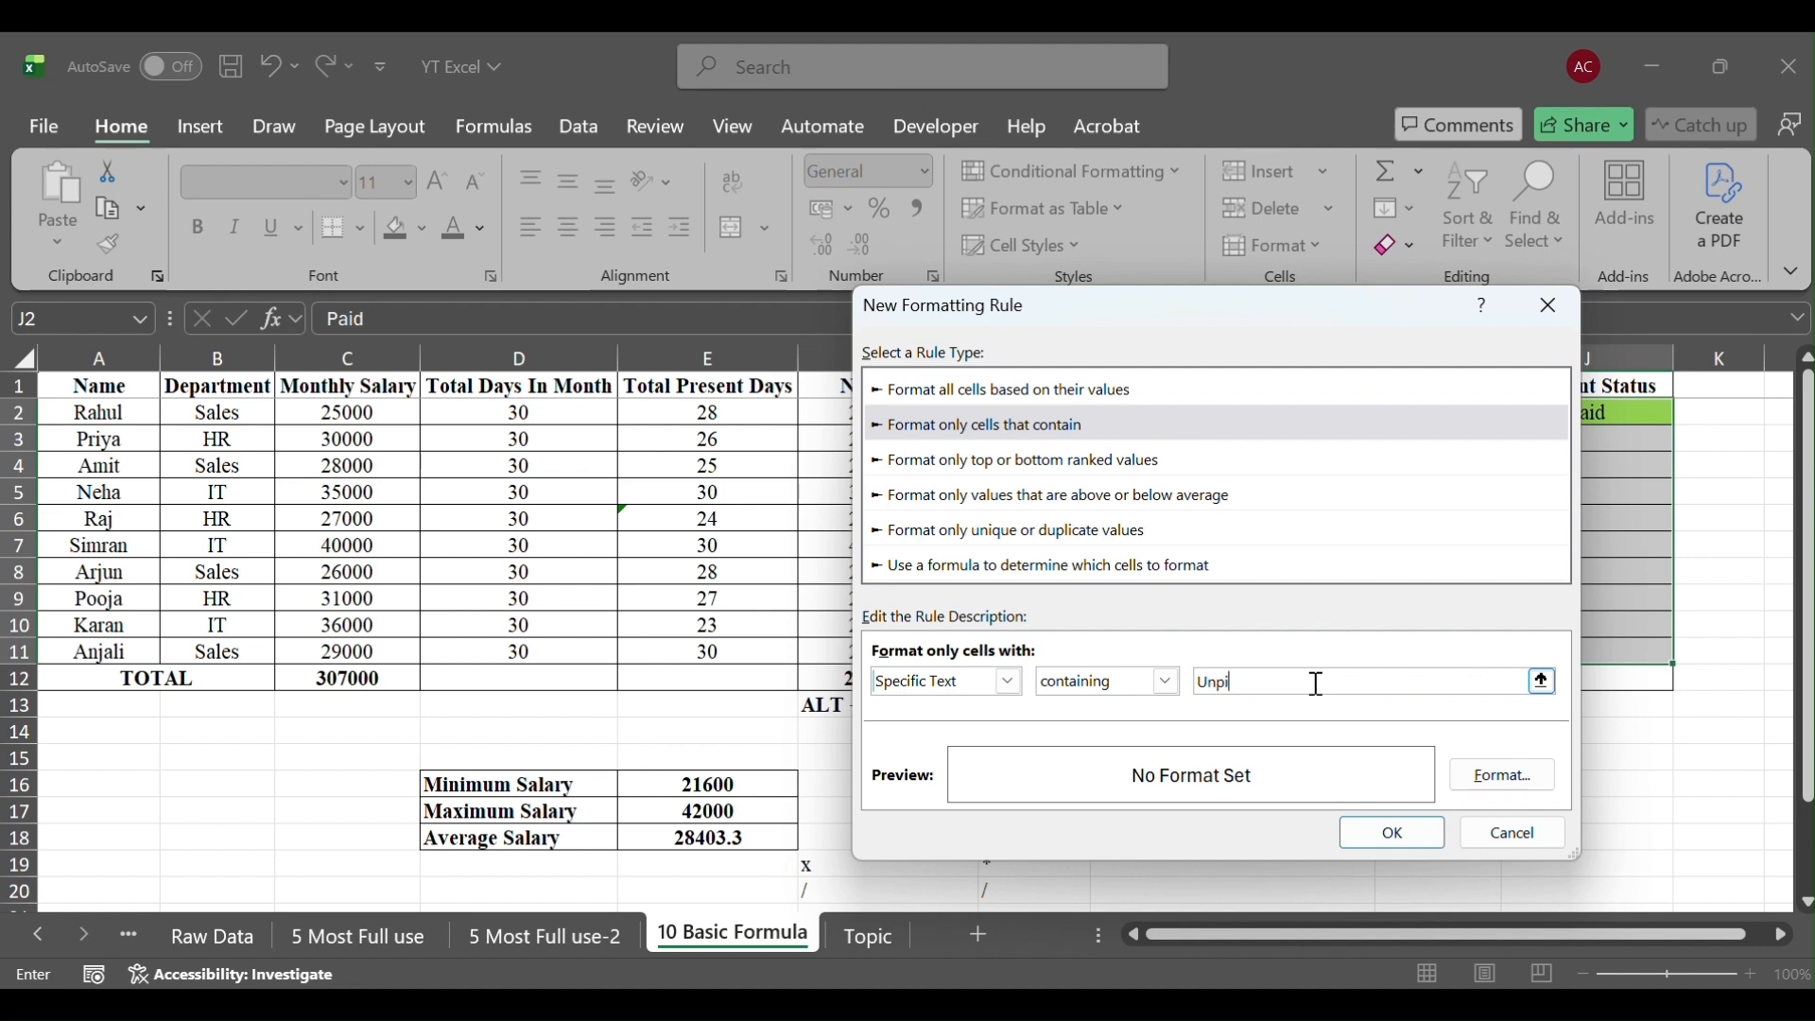
pyautogui.write('+$A')
# Give the "Unpaid" rule a light orange fill and apply it to the Payment Status cells
pyautogui.click(1501, 777)
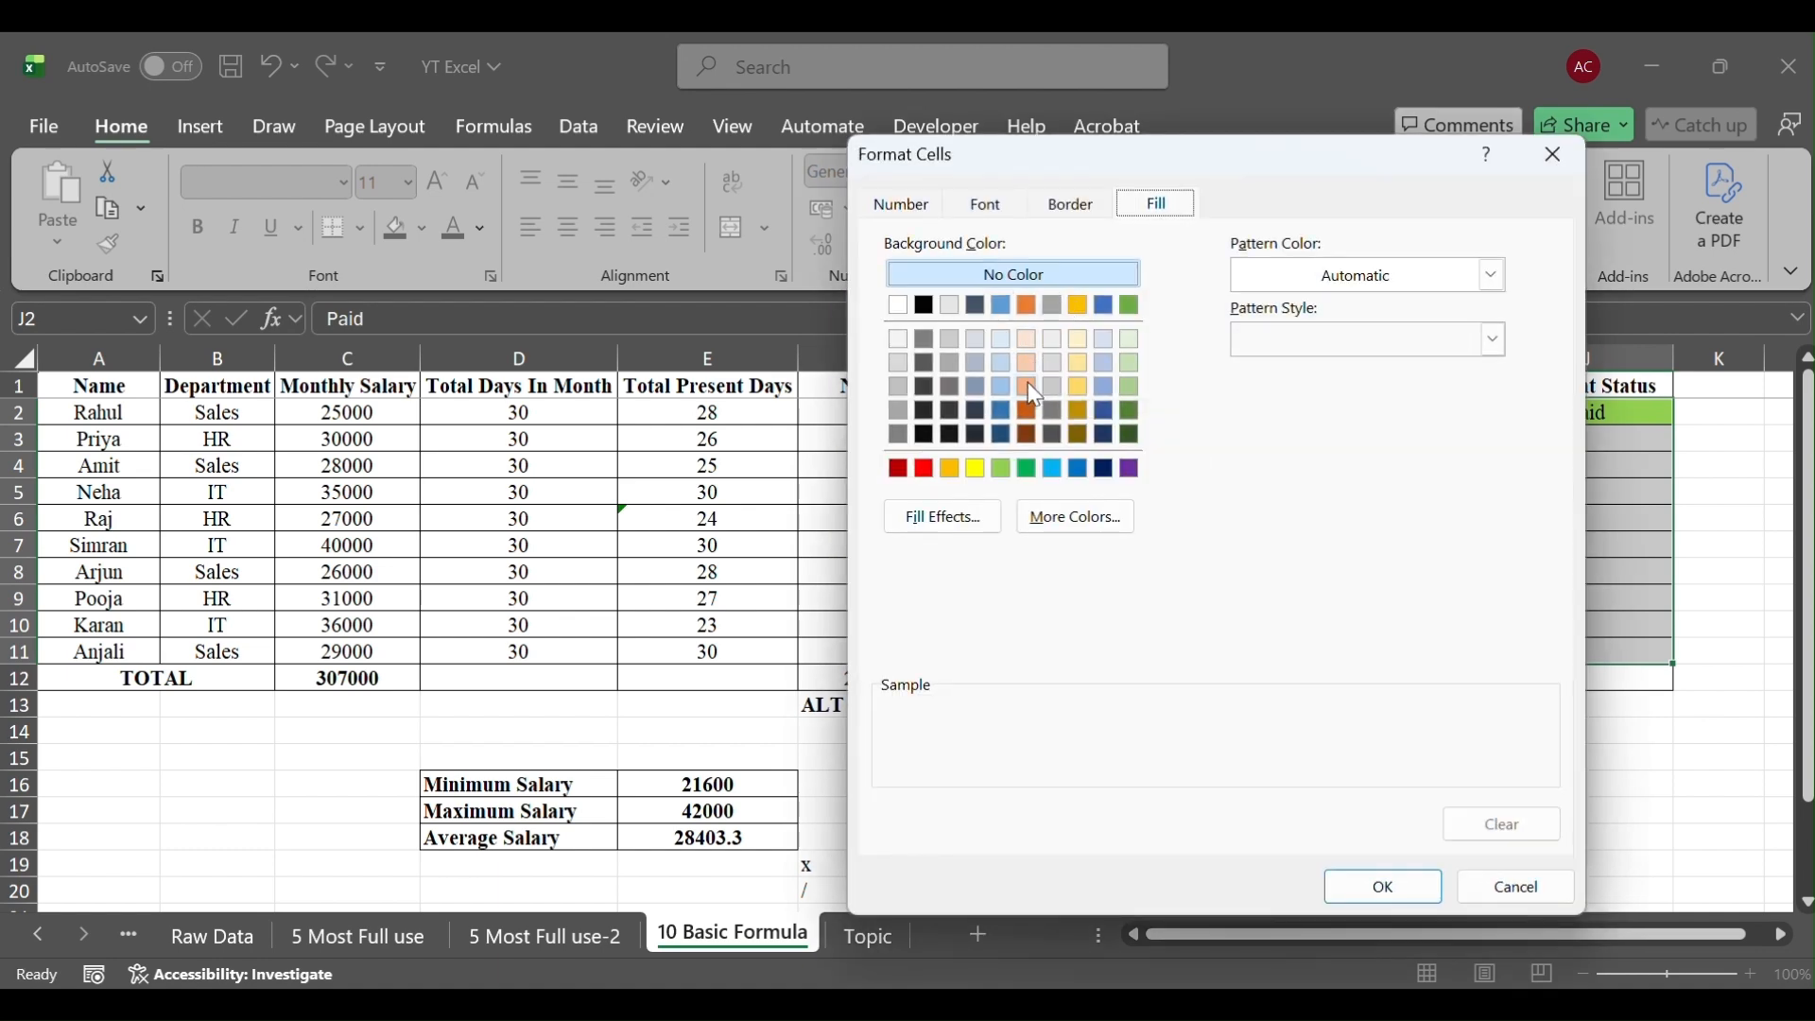
pyautogui.click(1029, 386)
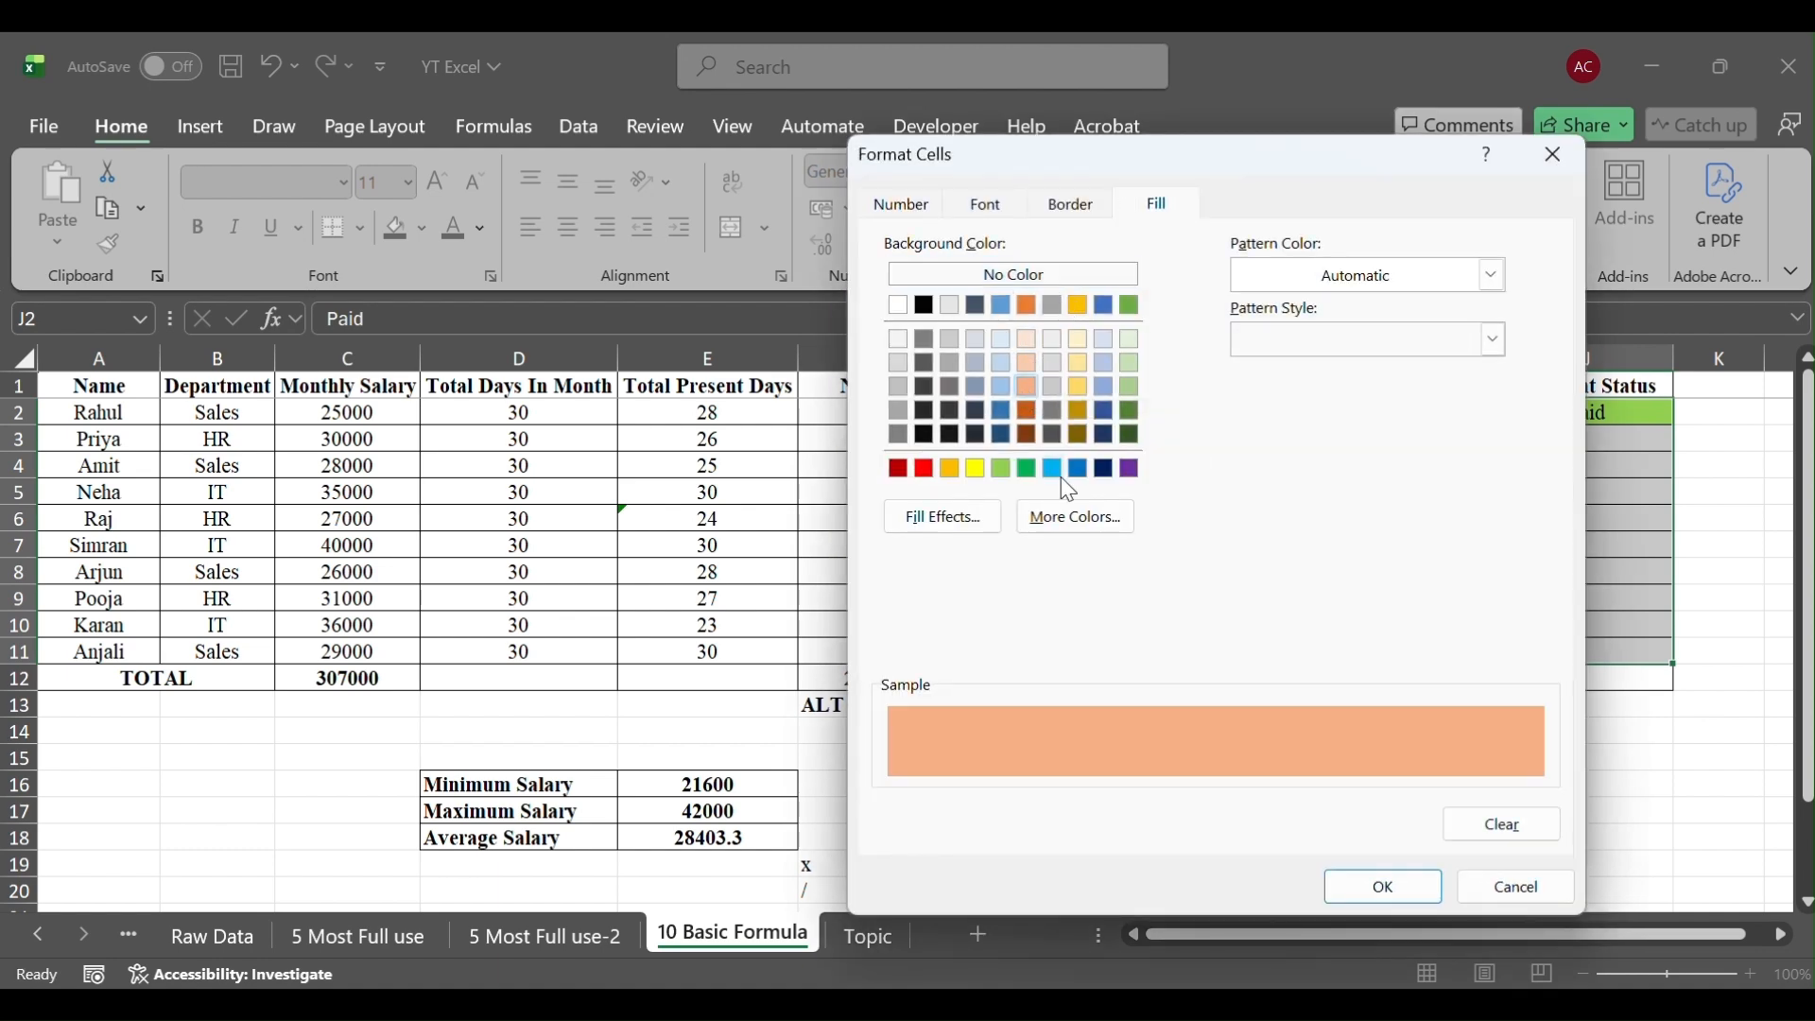
pyautogui.click(1360, 900)
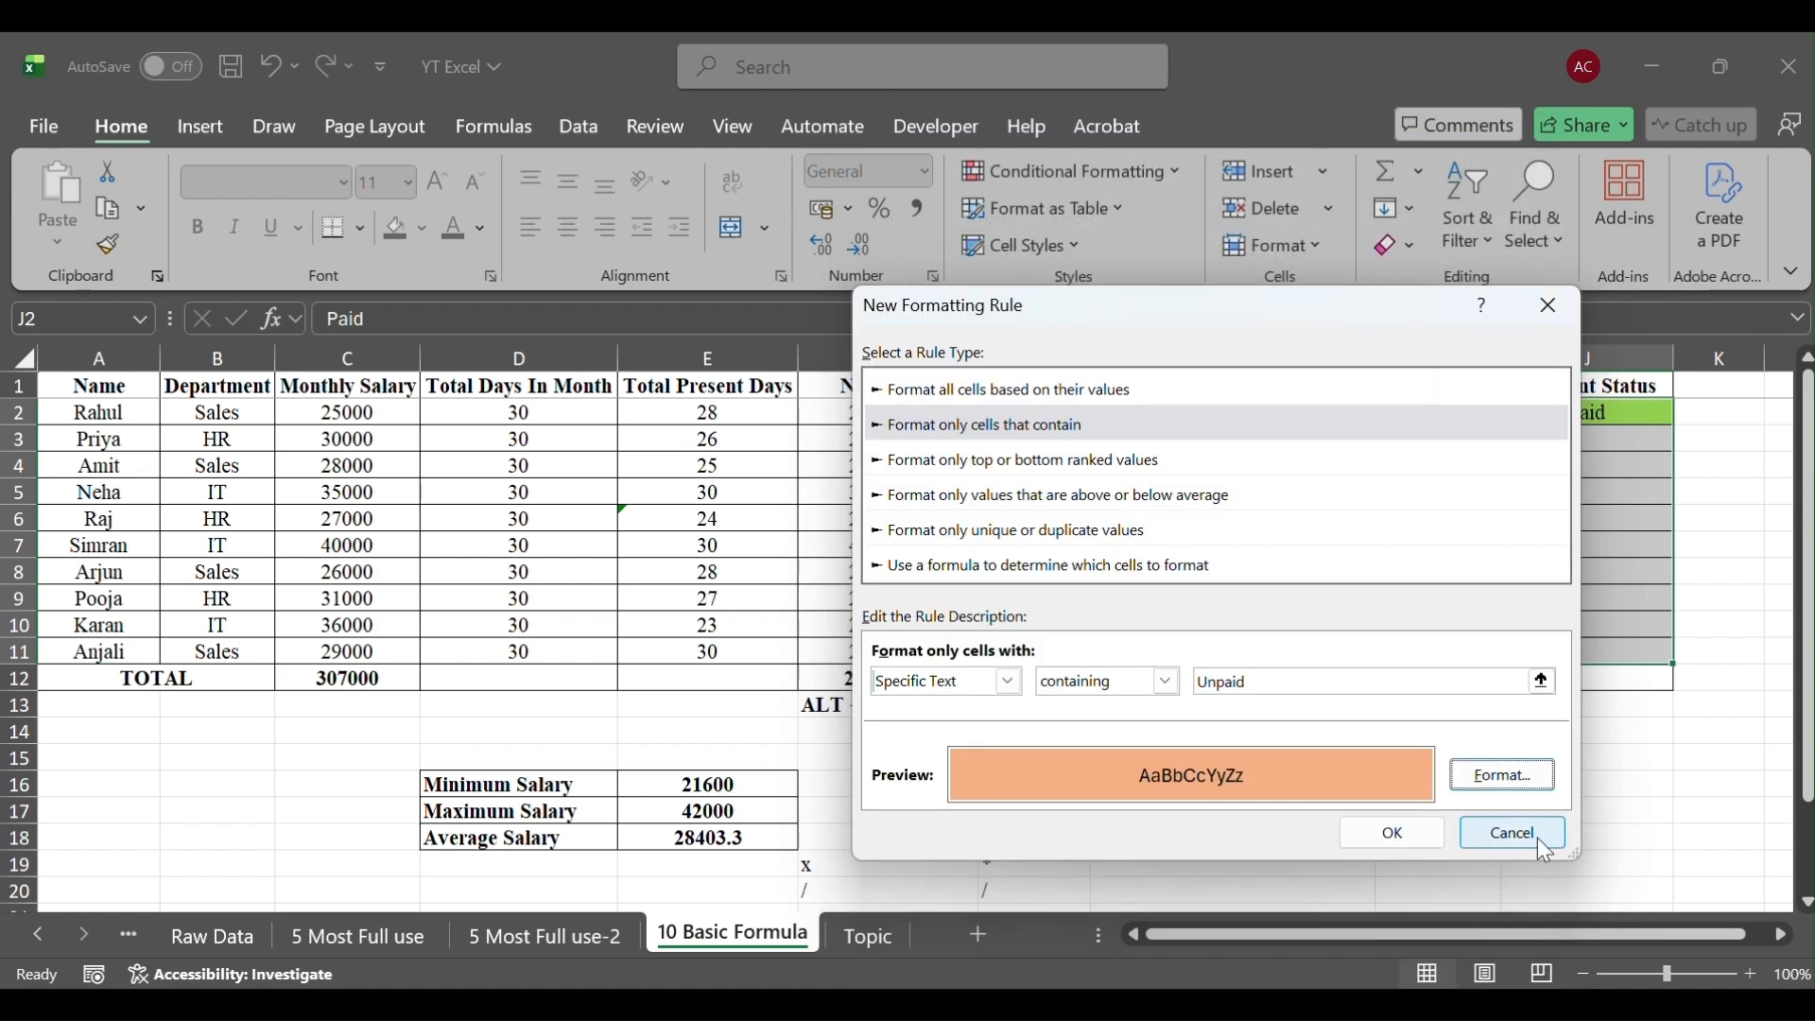
pyautogui.click(1393, 833)
pyautogui.click(1631, 595)
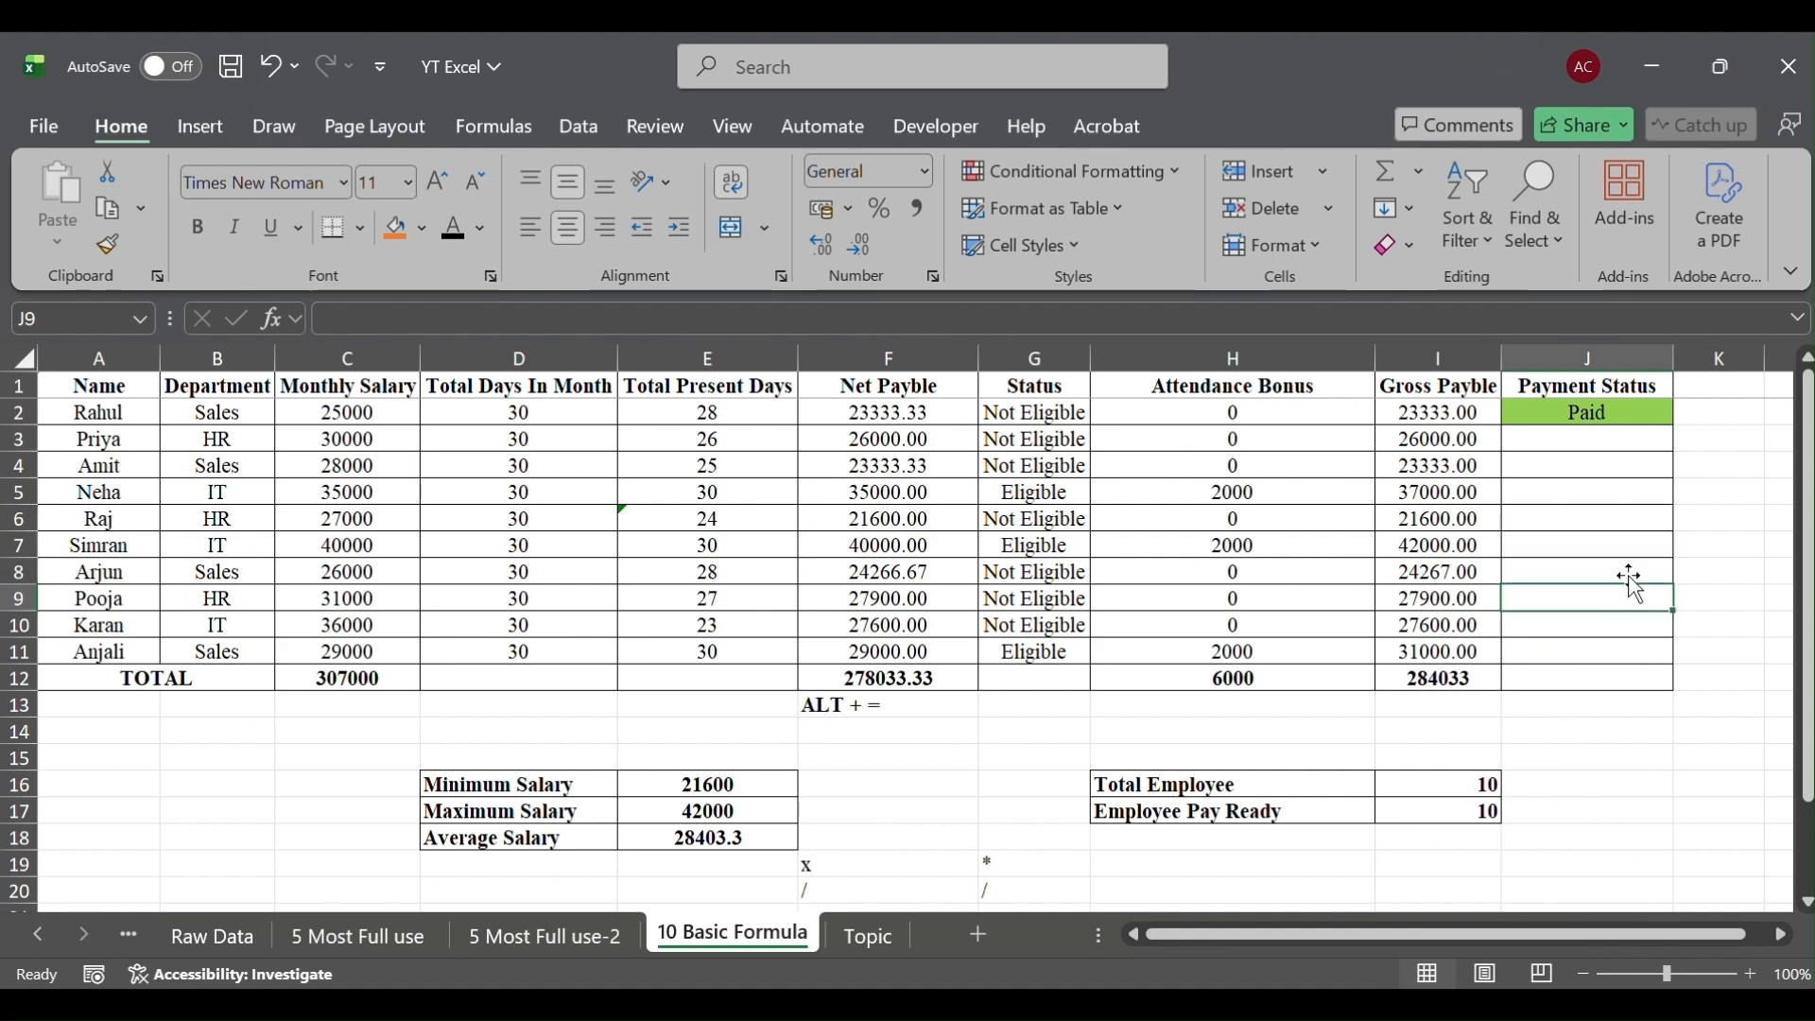
# Test the "Unpaid" rule by entering "unpaid" in cell J3, and clear the cell again
pyautogui.click(1618, 442)
pyautogui.write('unpaid')
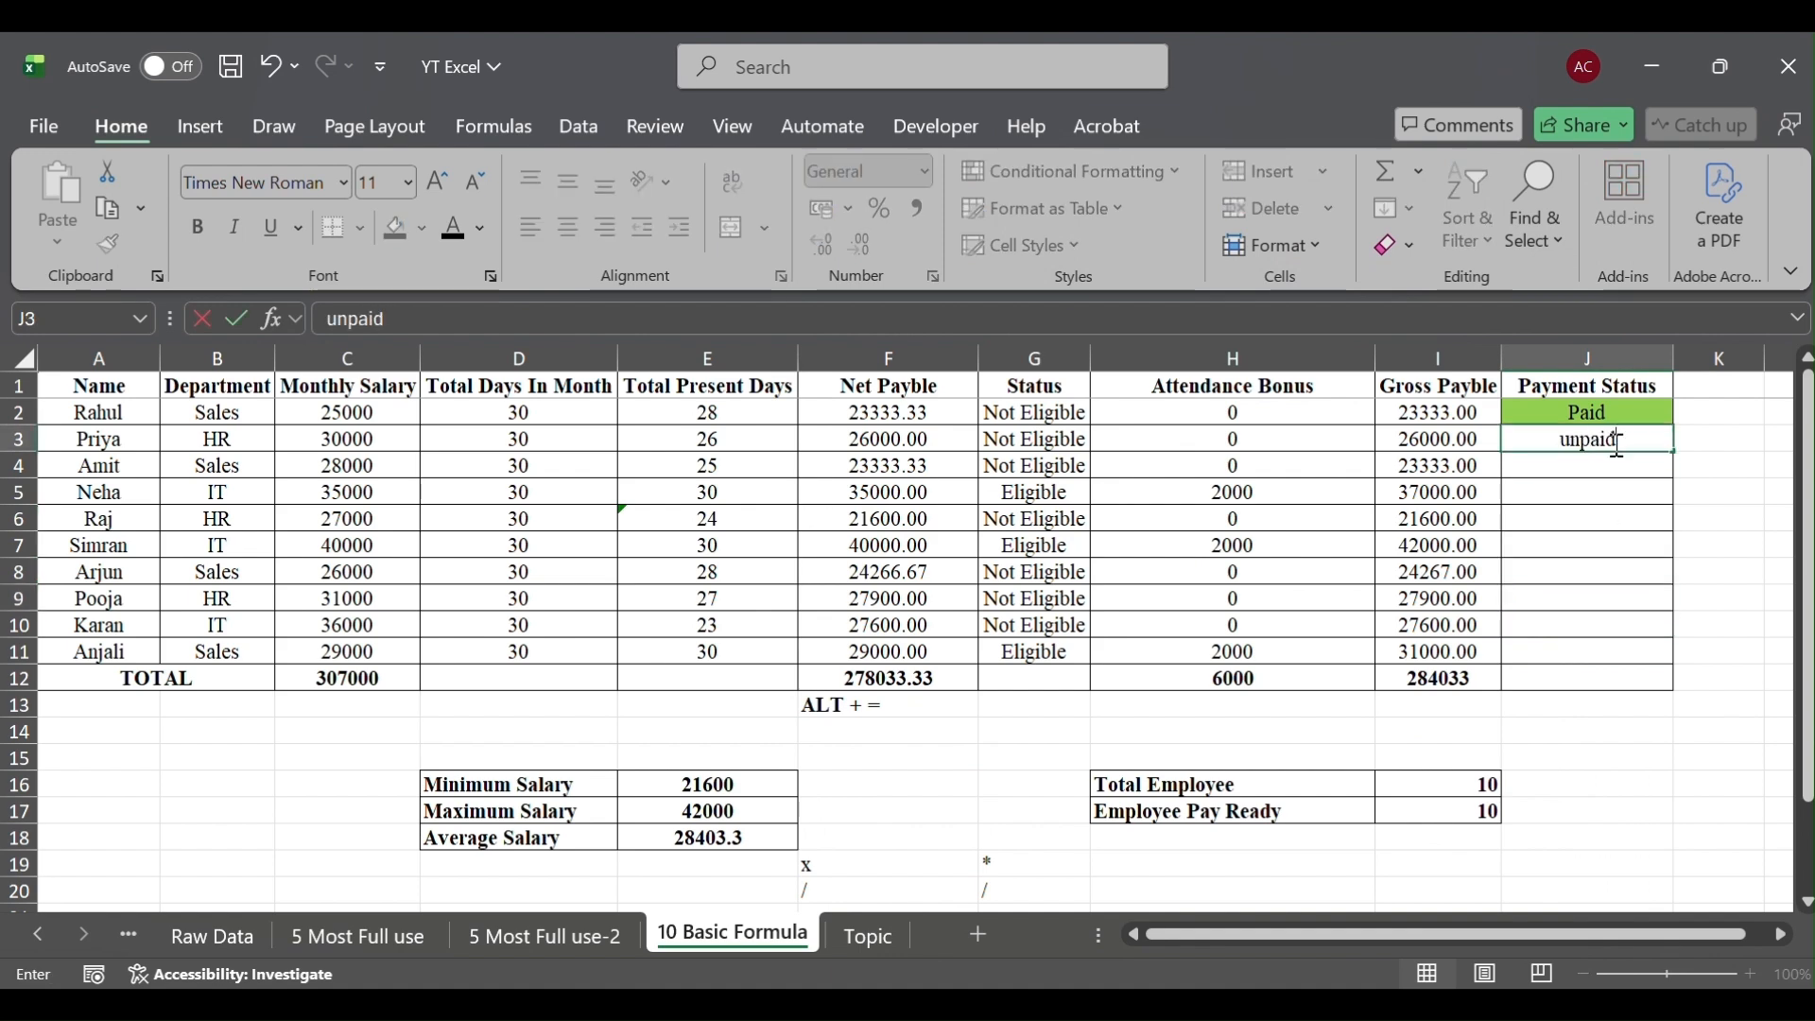
pyautogui.press('Return')
pyautogui.click(1619, 442)
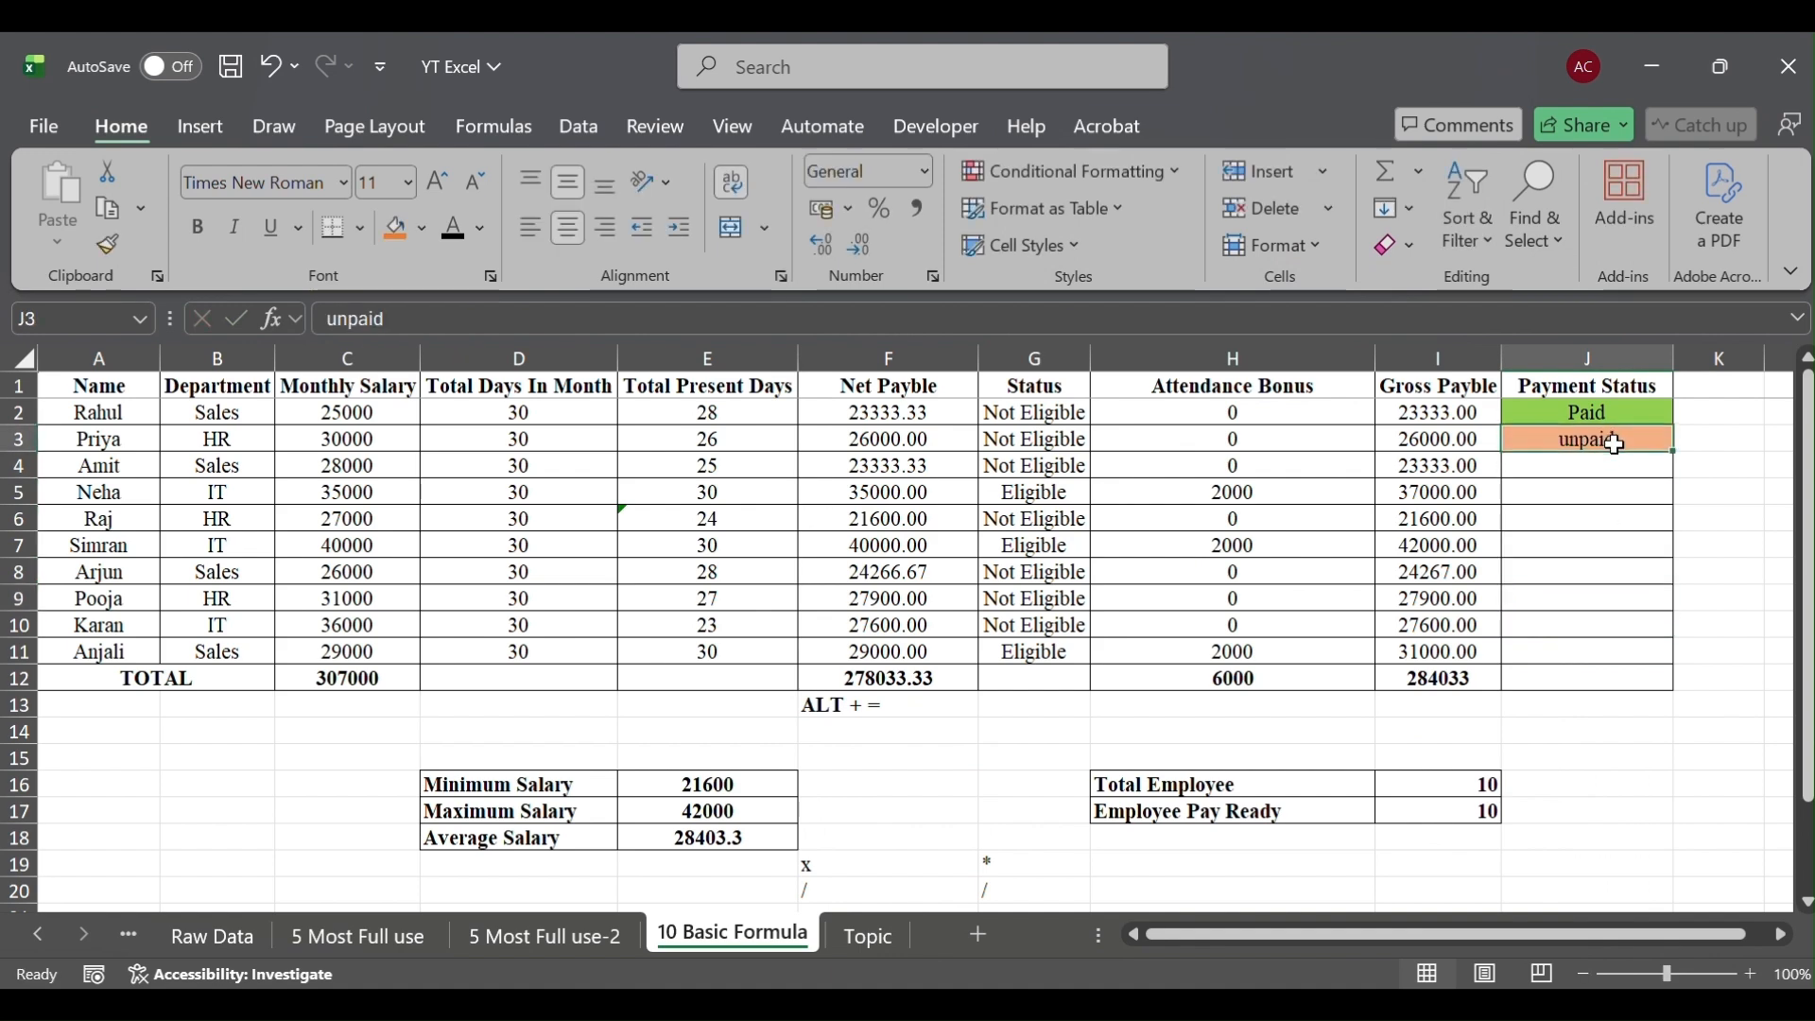
pyautogui.press('BackSpace')
pyautogui.press('Return')
pyautogui.click(1619, 442)
pyautogui.hotkey('ctrl', 'z')
pyautogui.press('BackSpace')
pyautogui.press('Return')
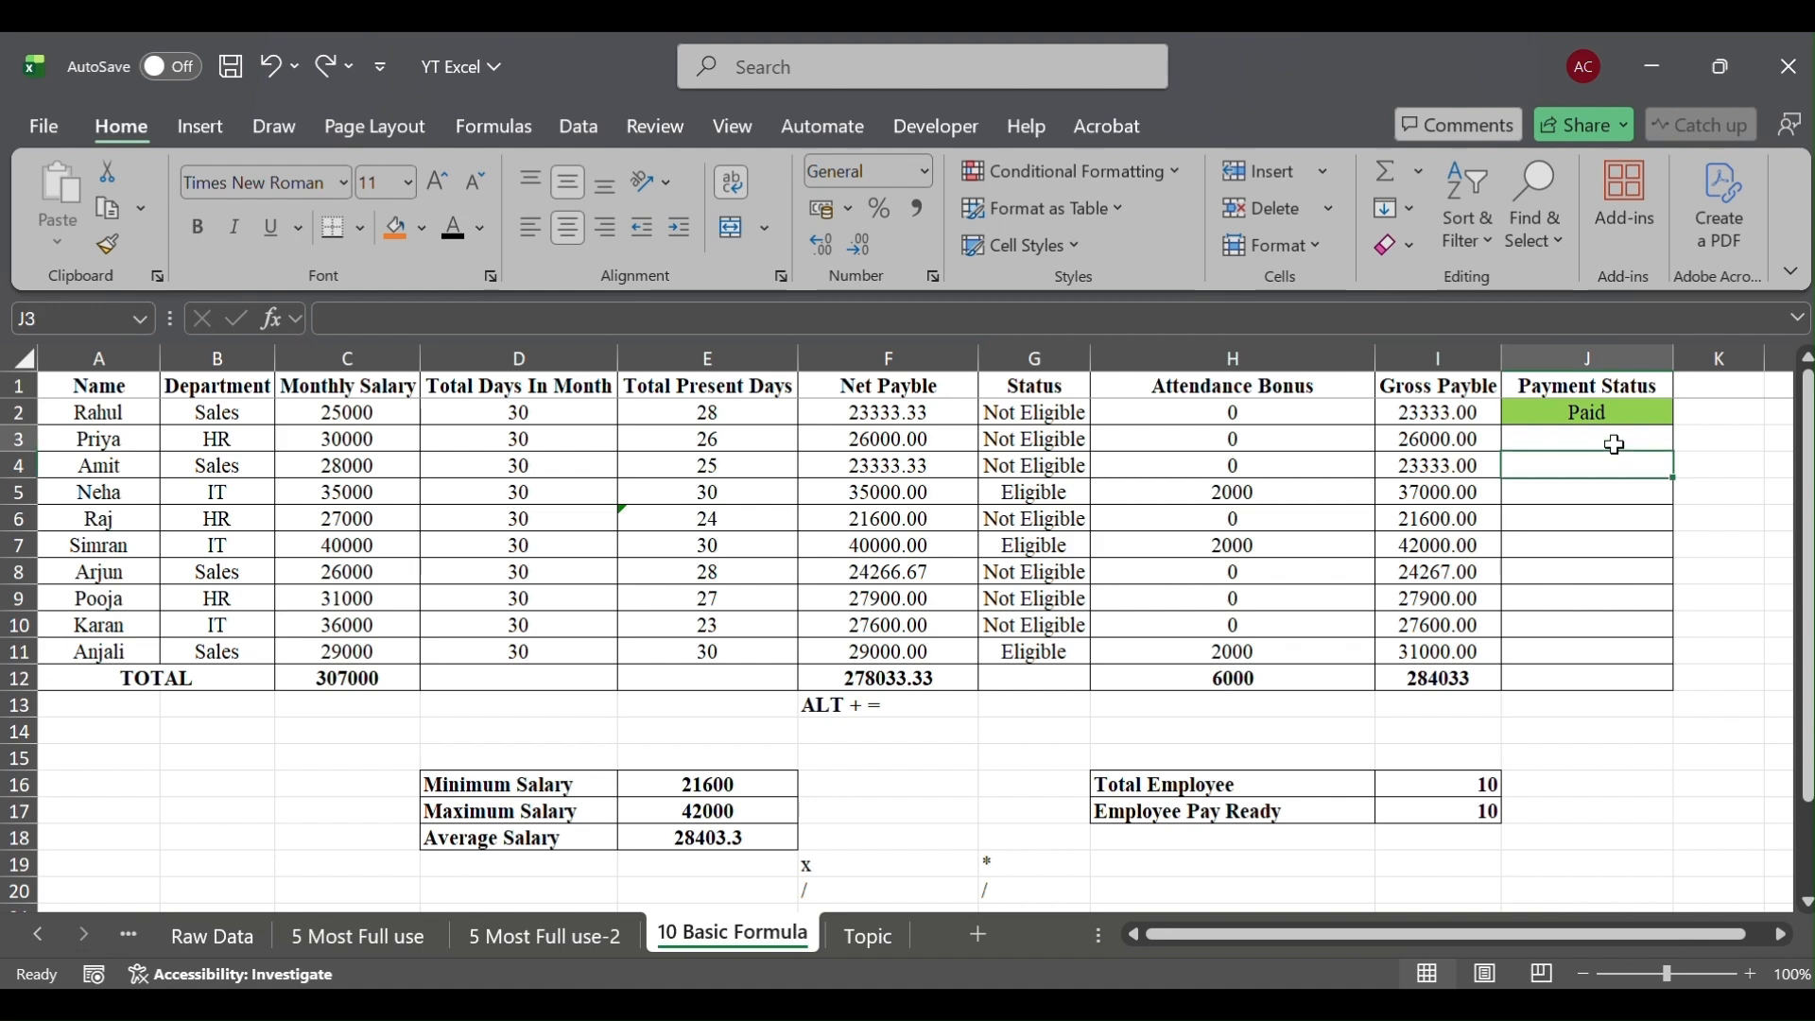
pyautogui.press('Up')
pyautogui.press('Up')
pyautogui.press('Up')
pyautogui.press('Down')
pyautogui.press('Down')
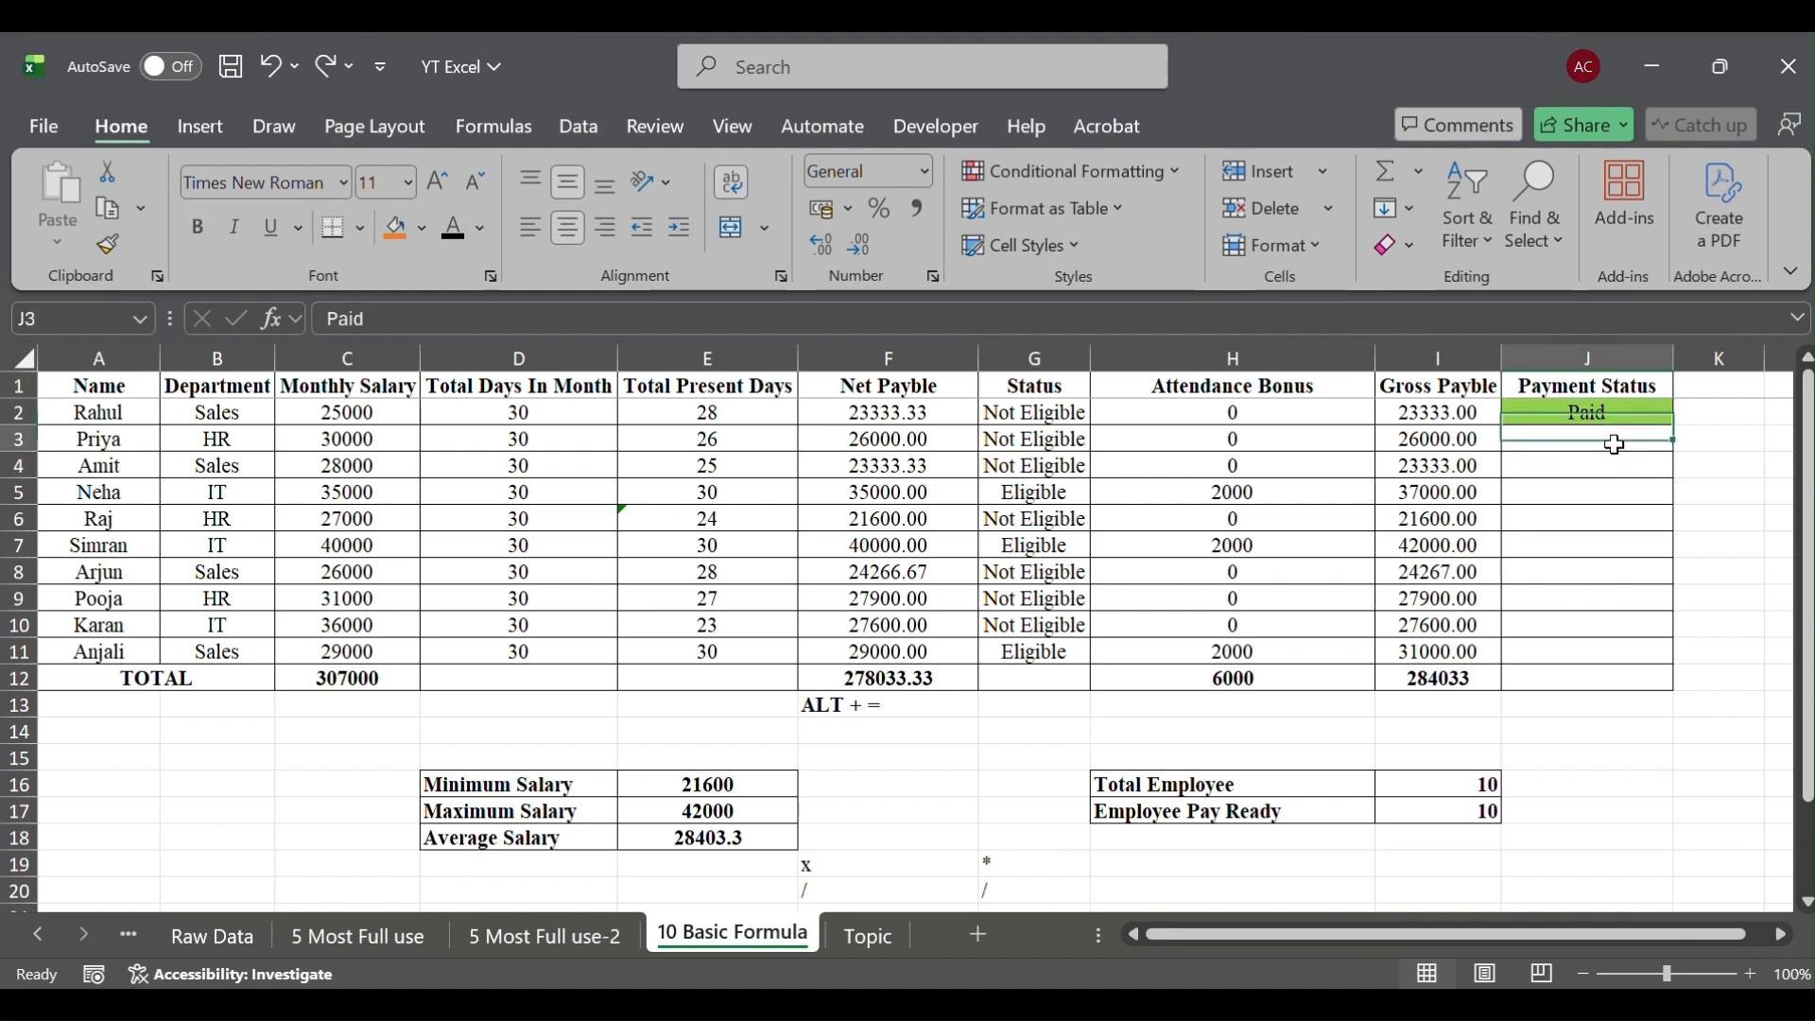
pyautogui.press('Down')
pyautogui.press('Down')
pyautogui.press('Down')
pyautogui.press('Down')
pyautogui.press('Down')
pyautogui.press('Down')
pyautogui.press('Down')
pyautogui.press('Down')
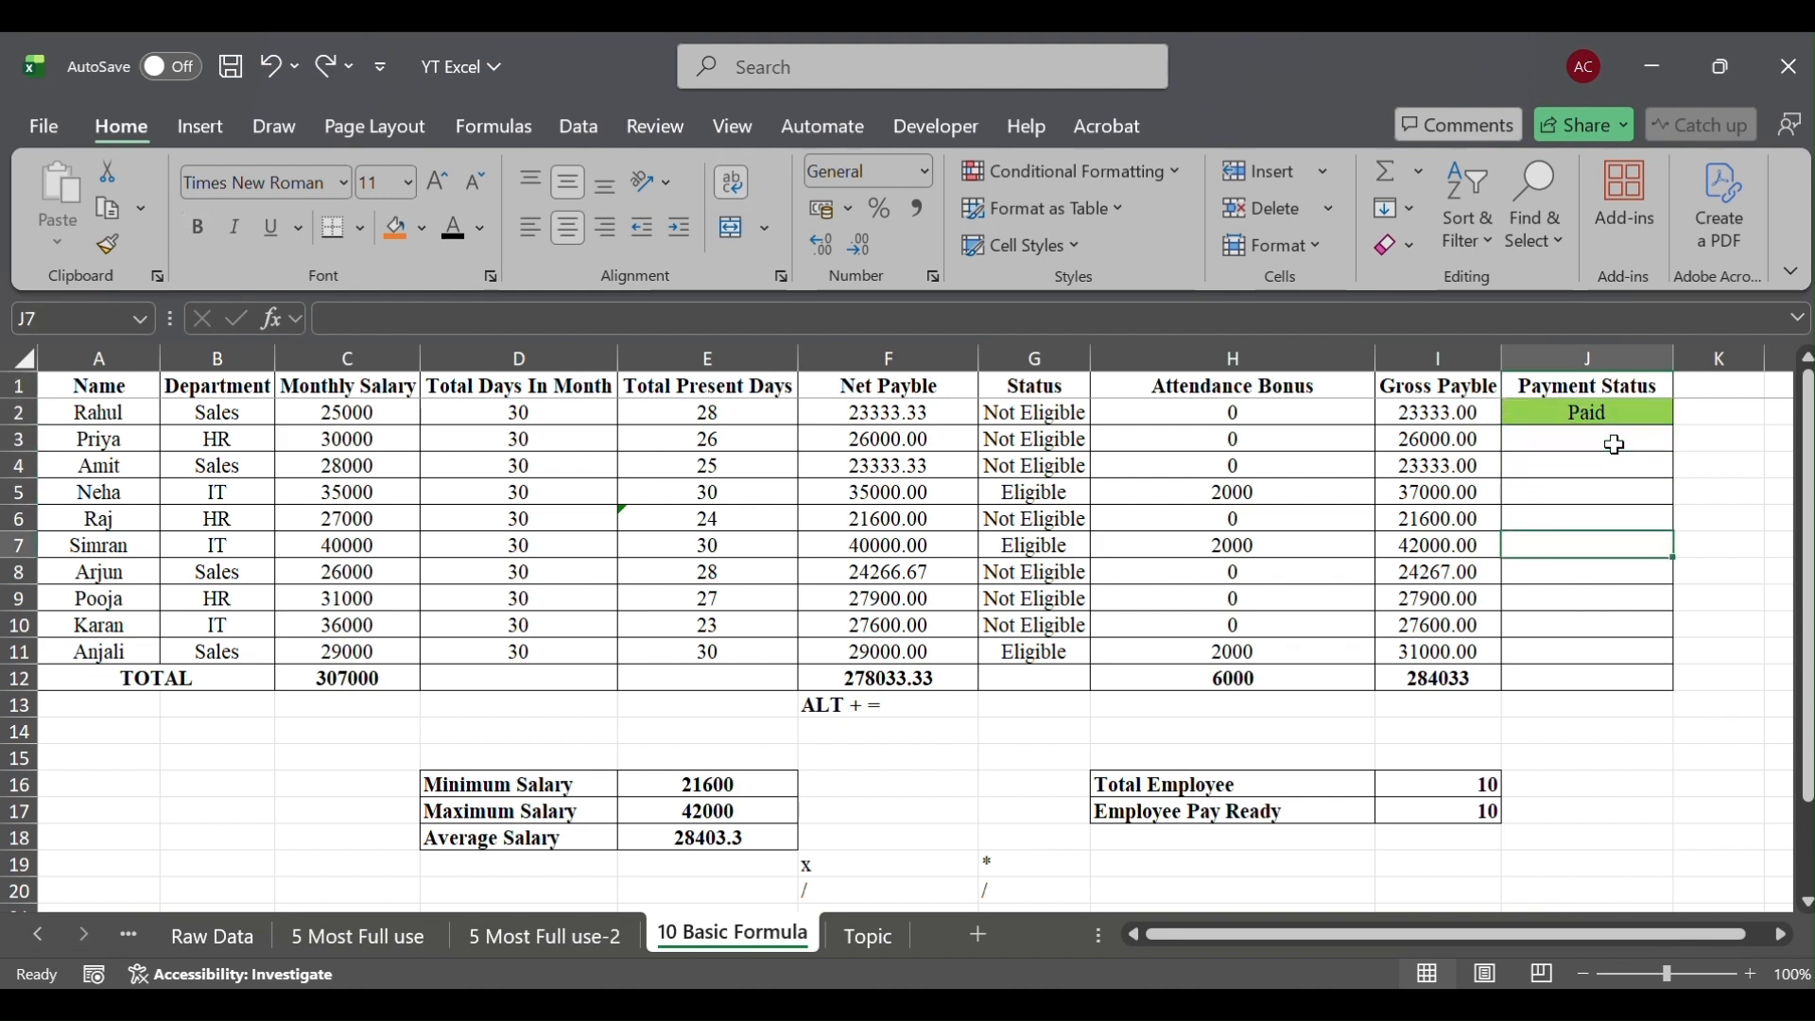
pyautogui.press('Up')
pyautogui.press('Up')
pyautogui.press('Up')
pyautogui.press('Up')
pyautogui.press('Up')
pyautogui.press('Up')
pyautogui.press('Up')
pyautogui.press('Up')
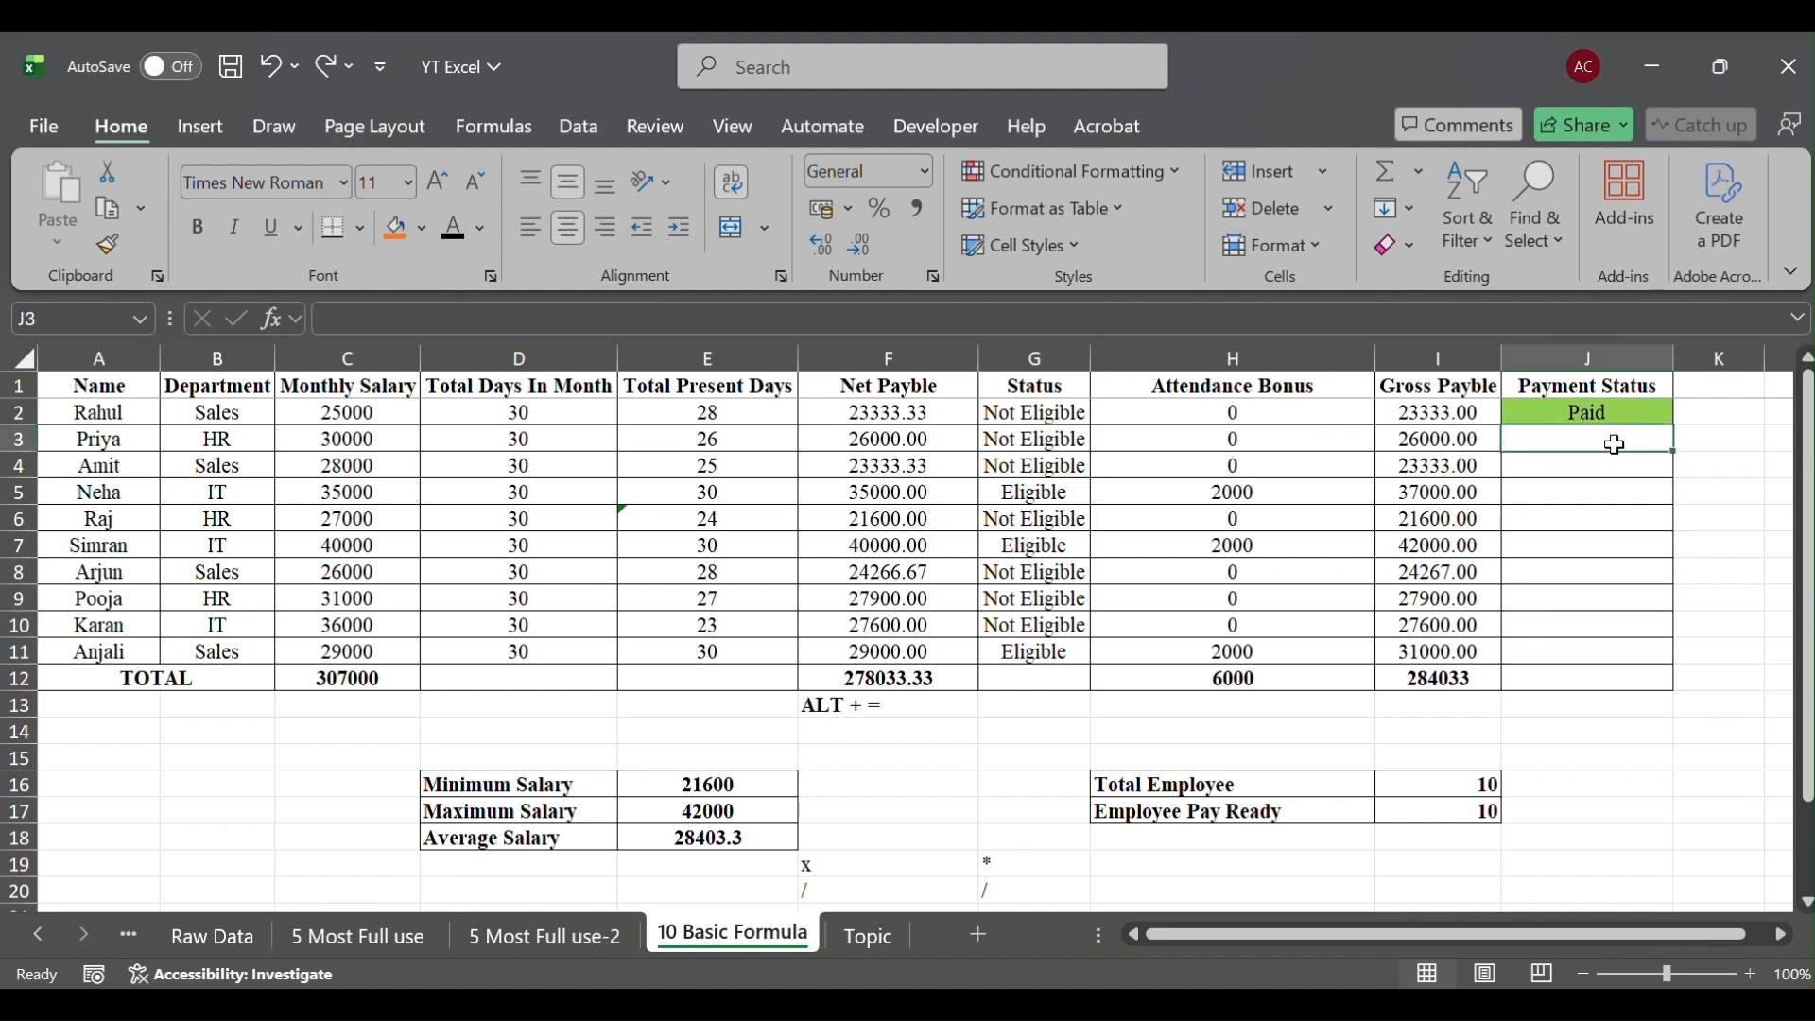
# Fill in the Payment Status column with "Unpaid" in J3 and "Paid" in J4 through J8
pyautogui.write('Unpaid')
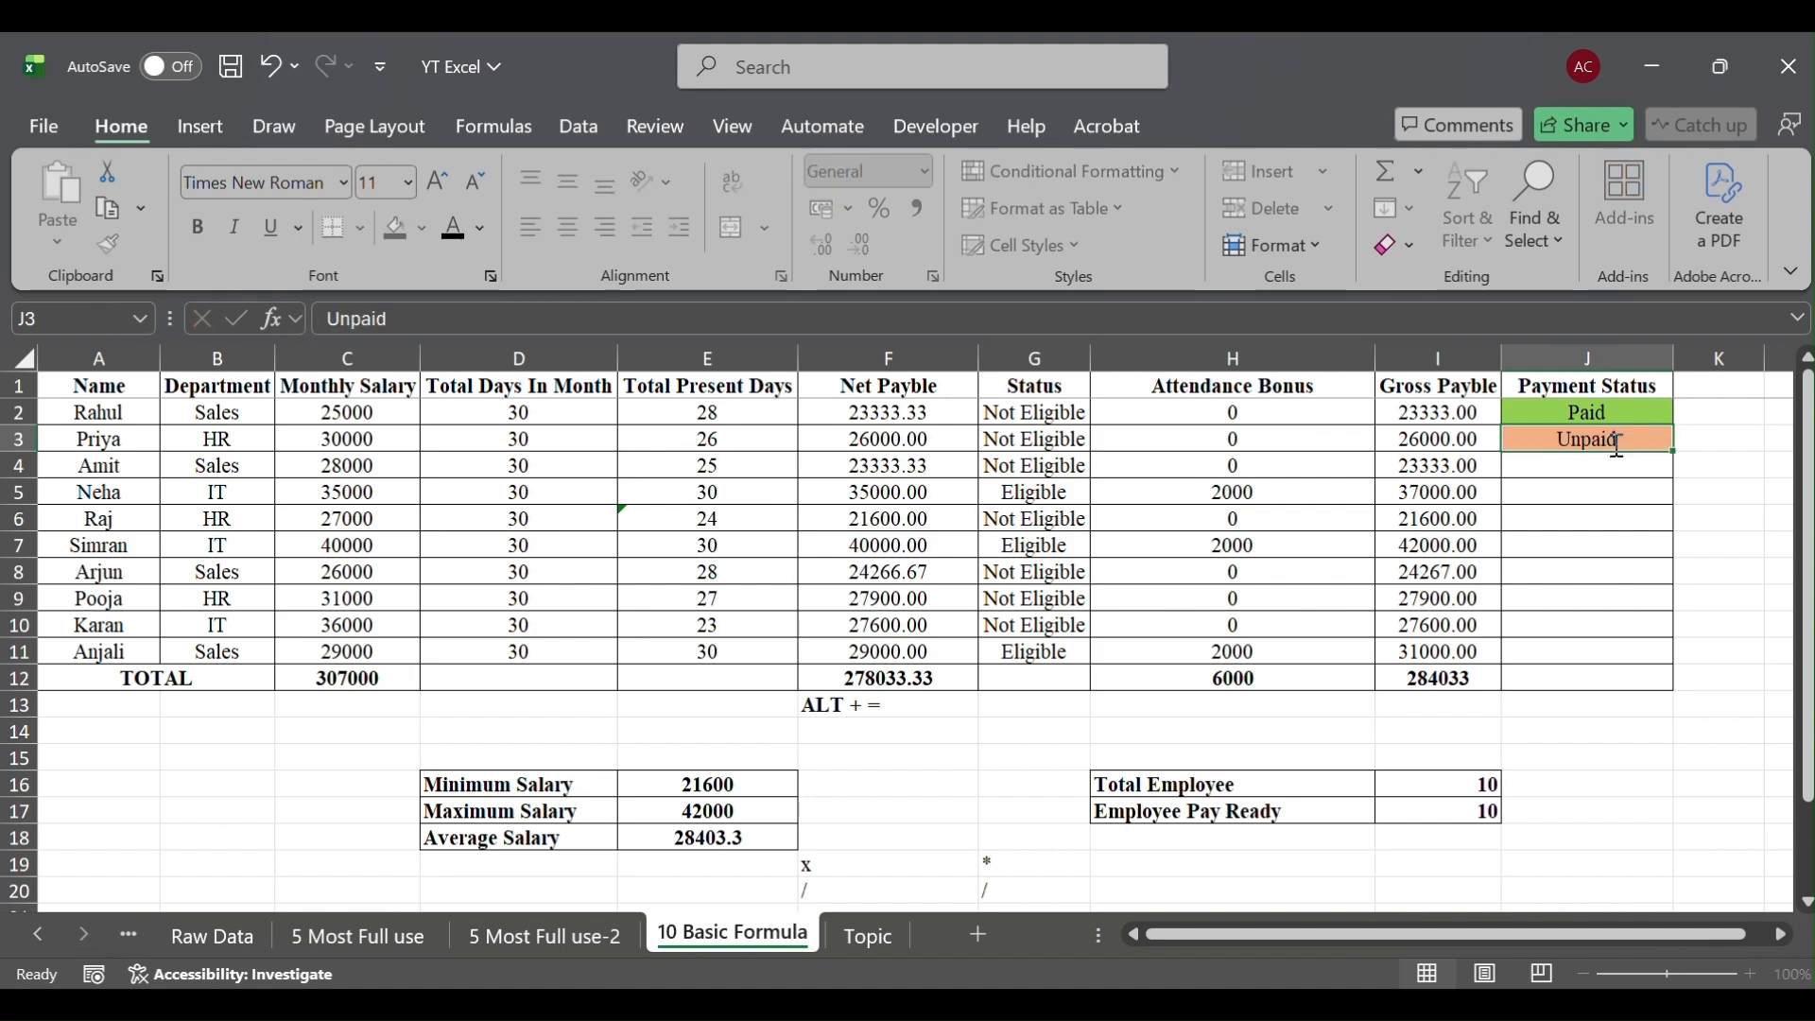
pyautogui.press('Return')
pyautogui.write('Paid')
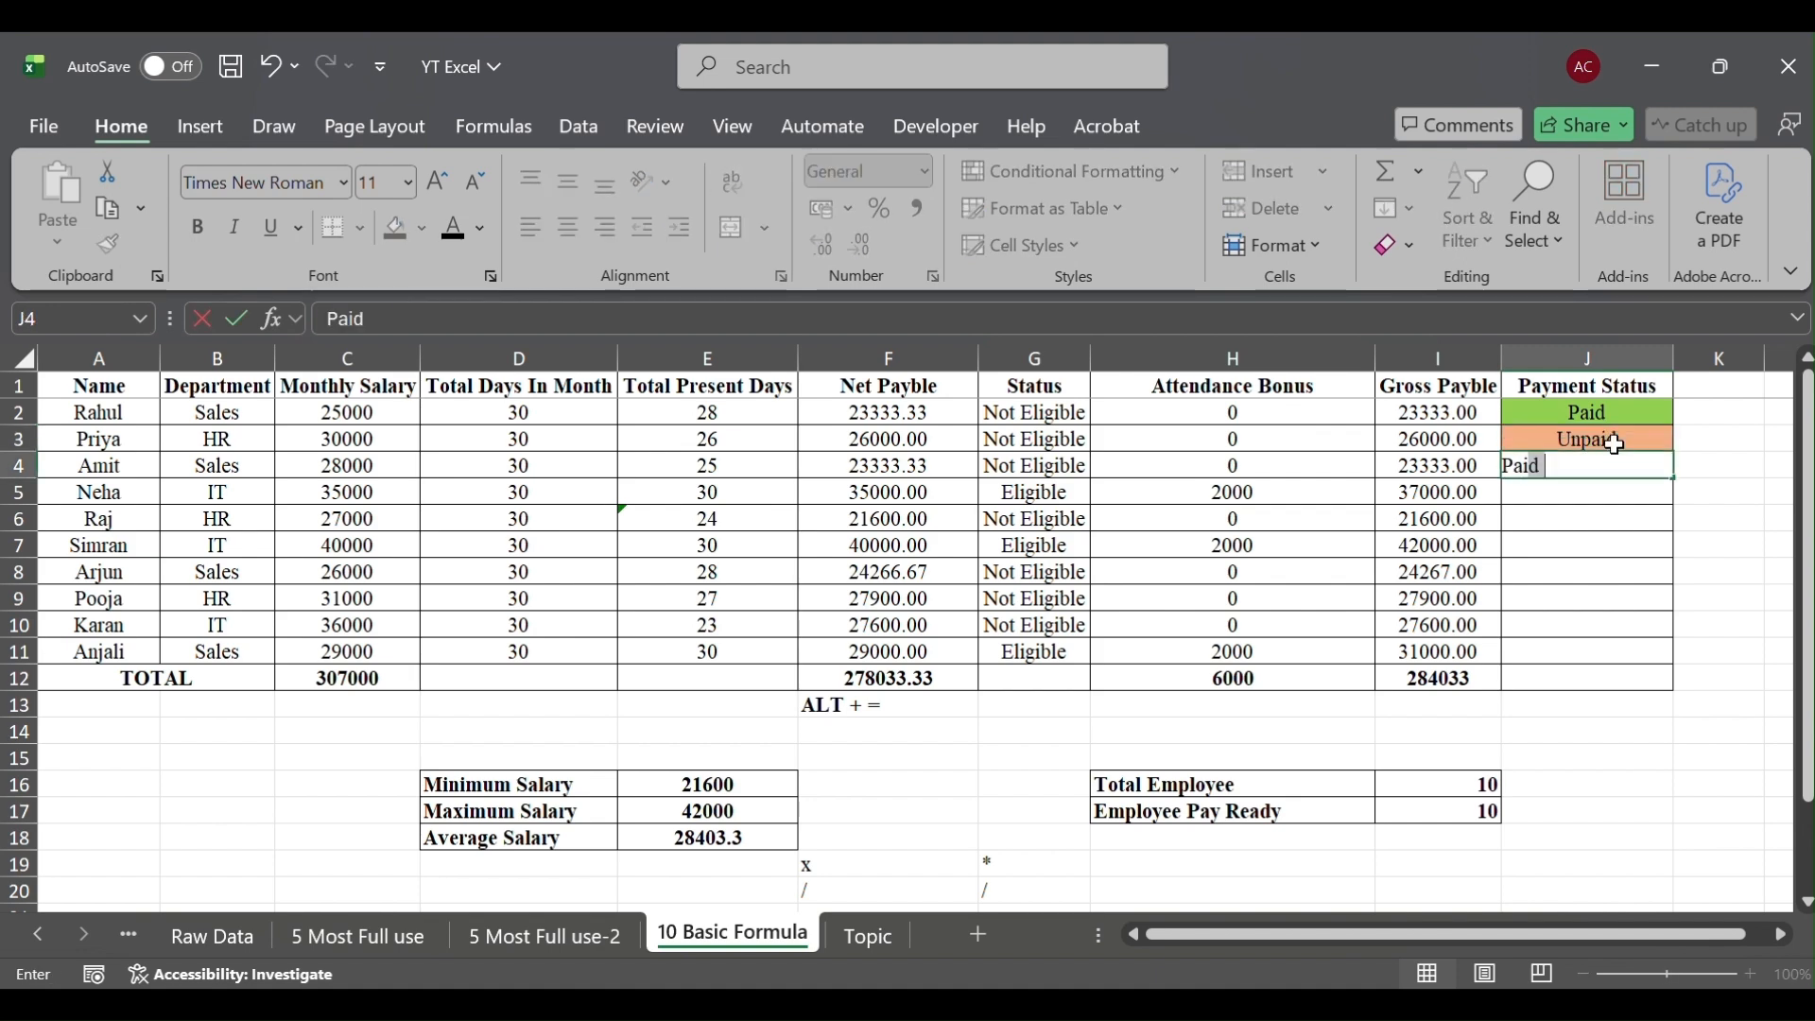
pyautogui.press('Return')
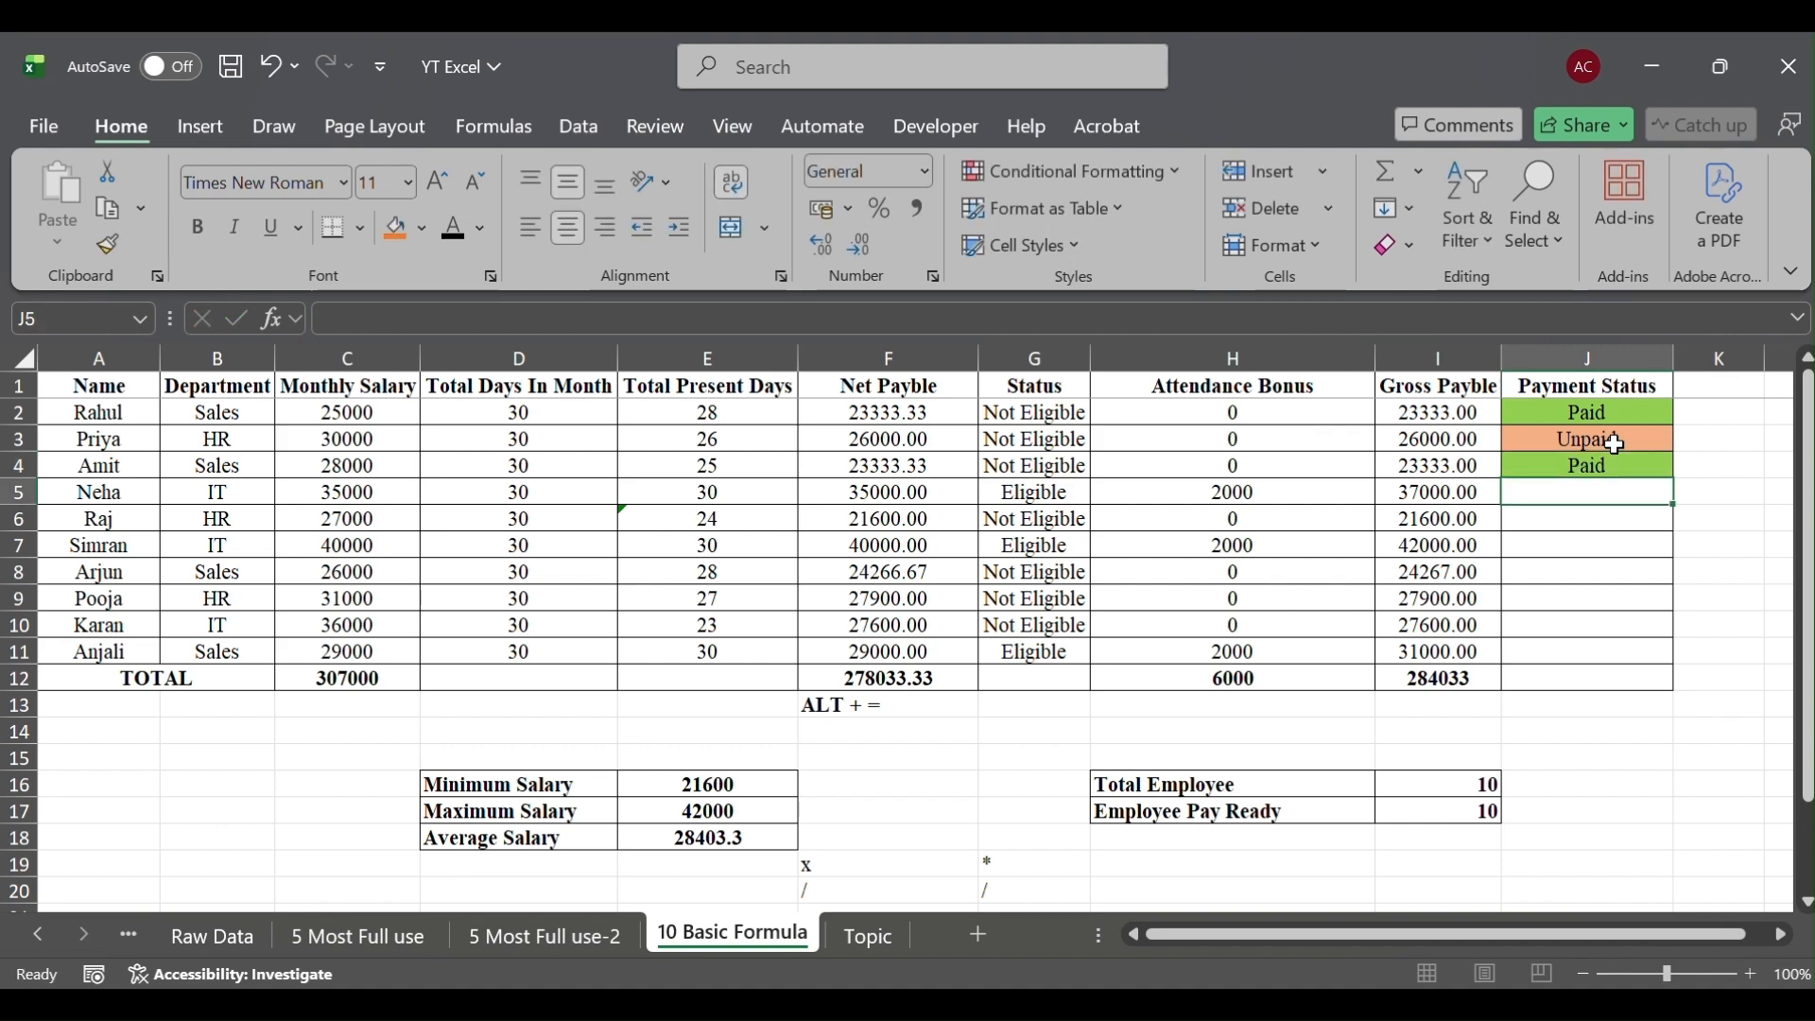
pyautogui.write('paid')
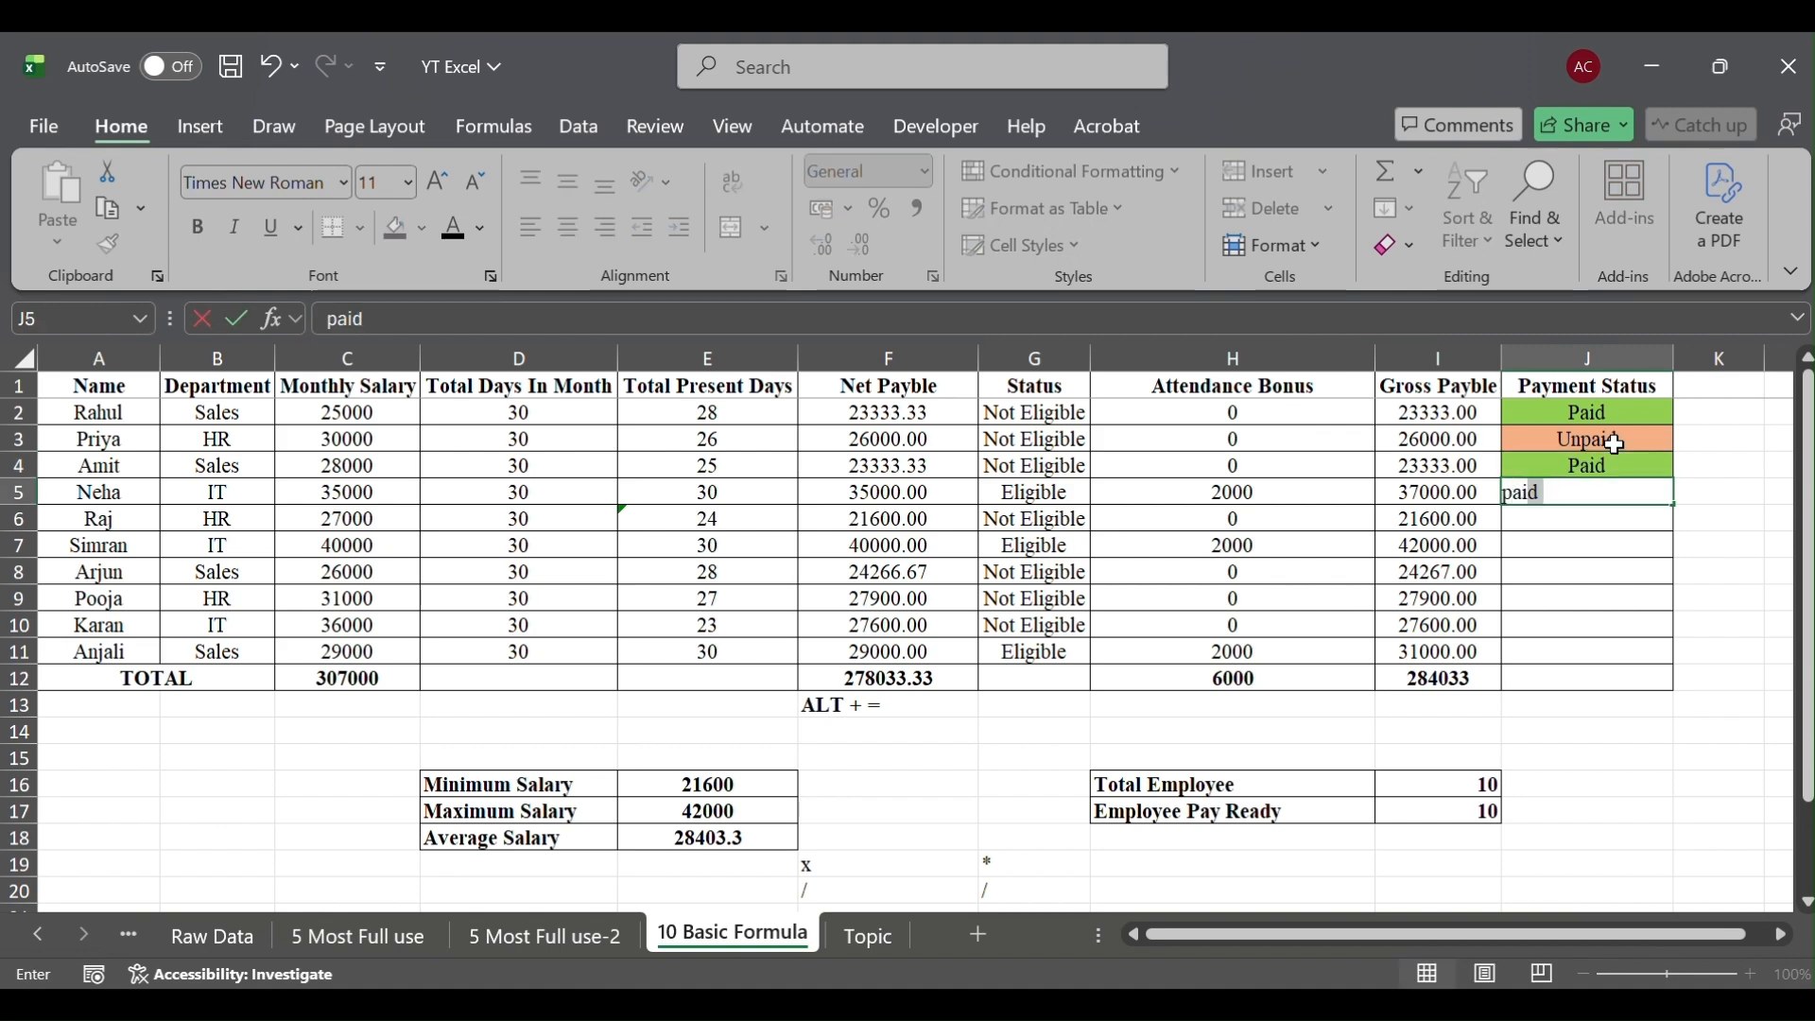
pyautogui.press('Return')
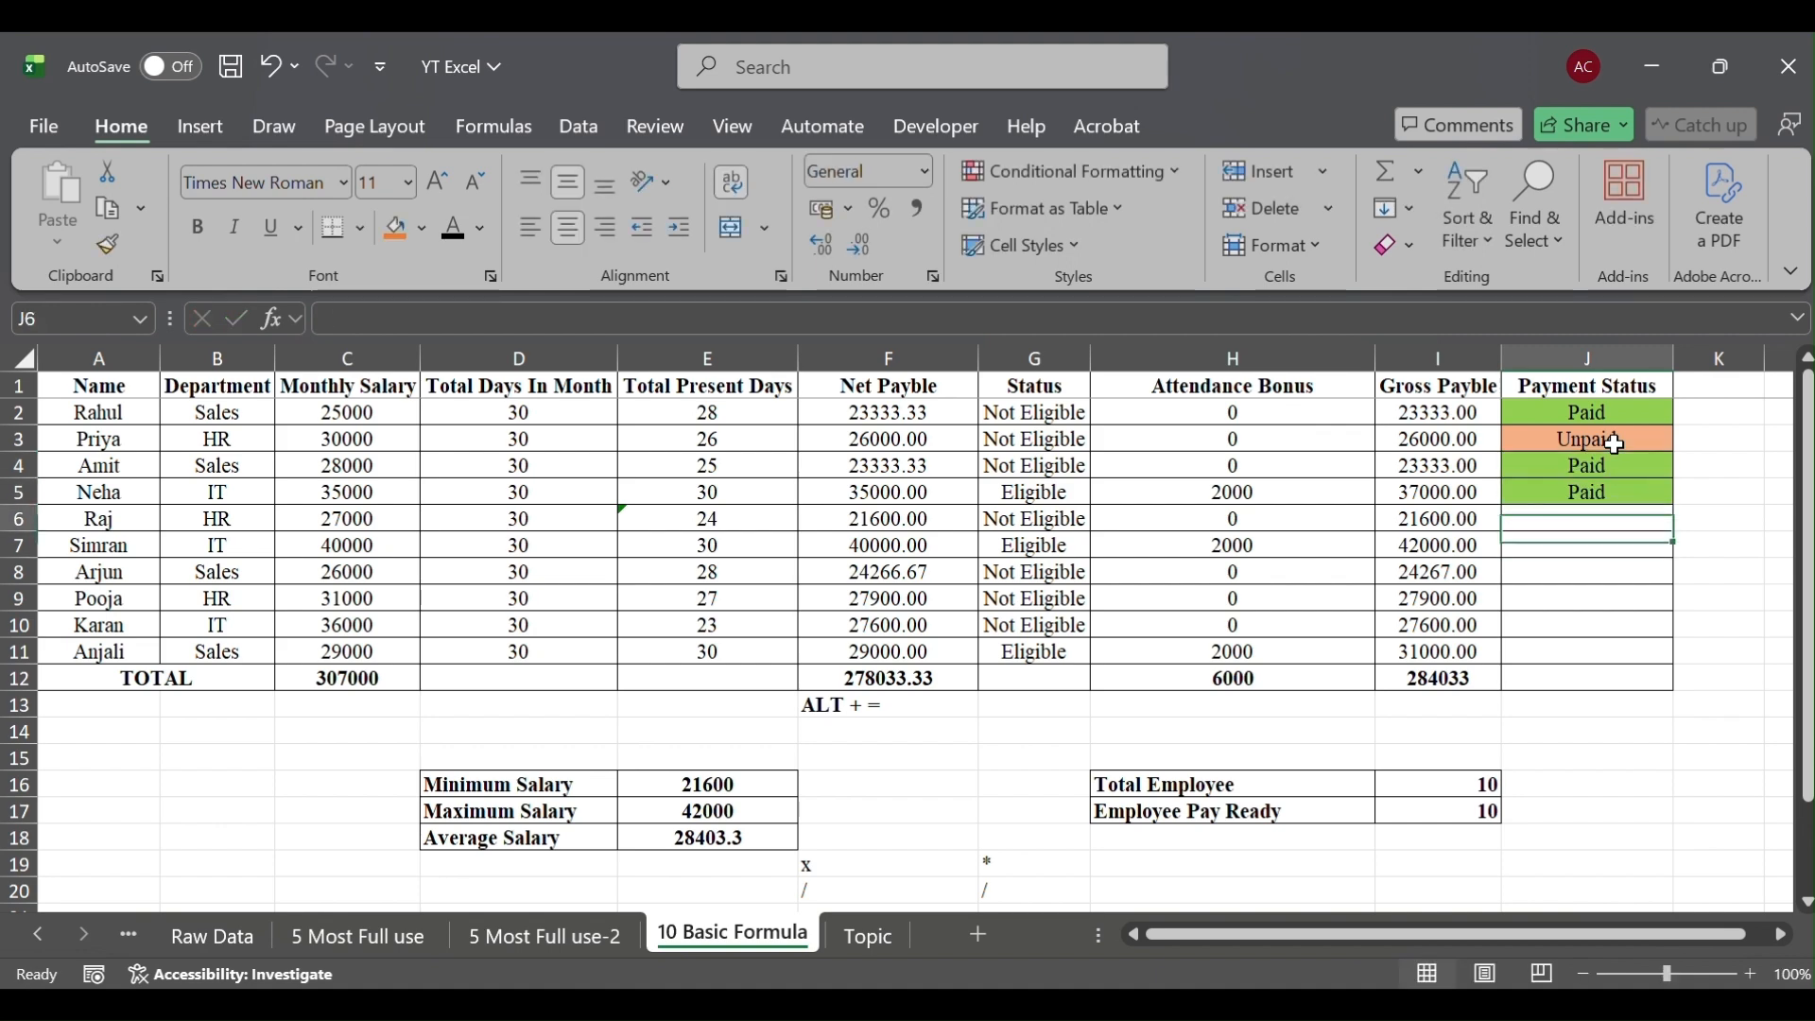
pyautogui.write('paid')
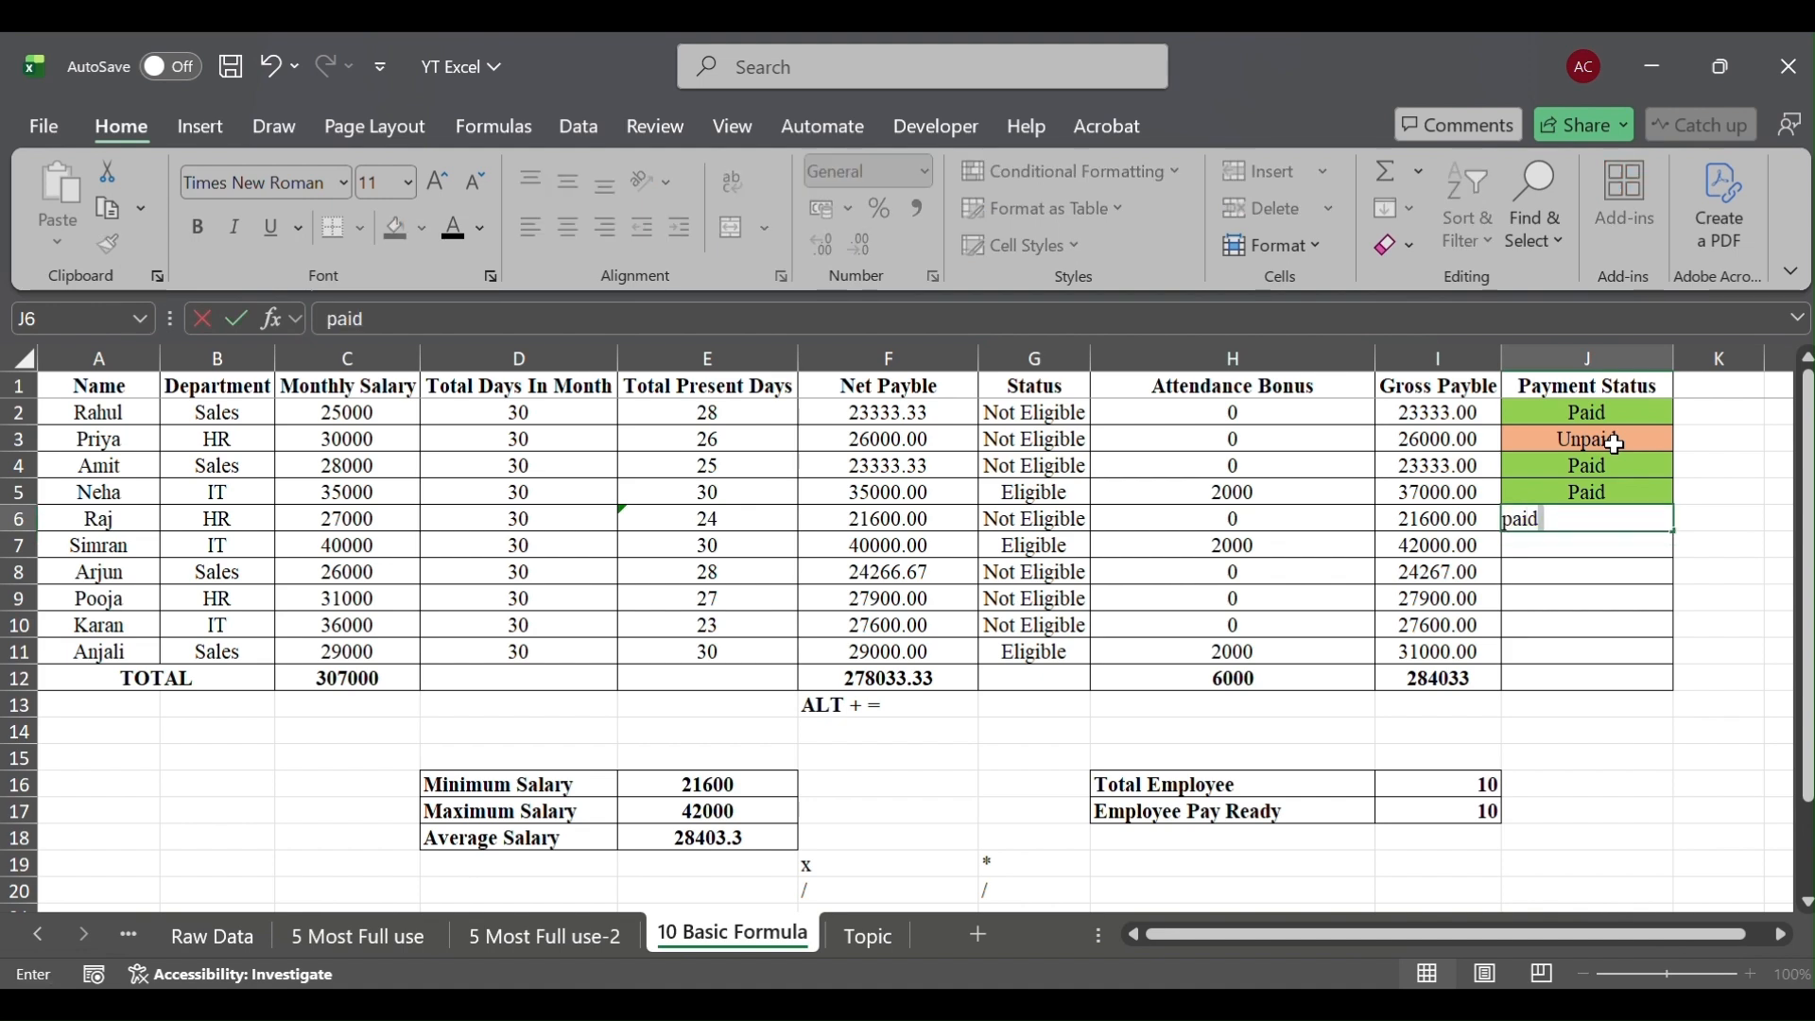
pyautogui.press('Return')
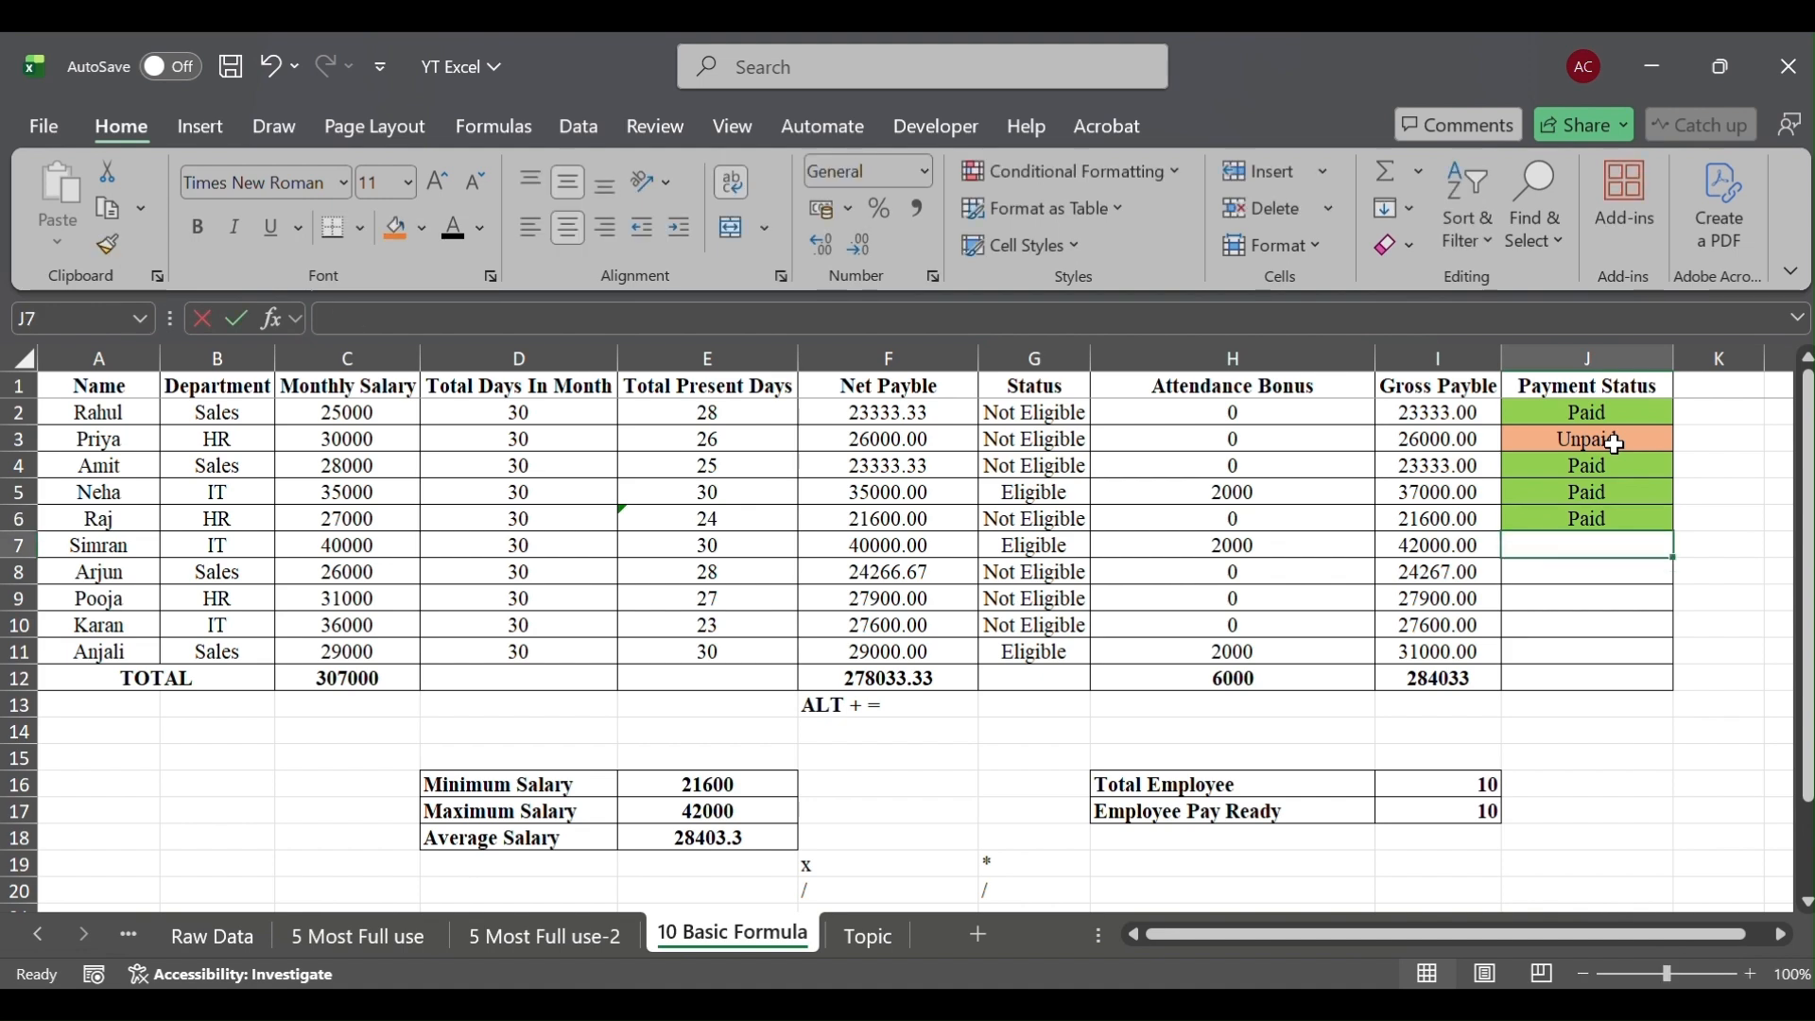
pyautogui.write('paid')
pyautogui.press('Return')
pyautogui.write('paid')
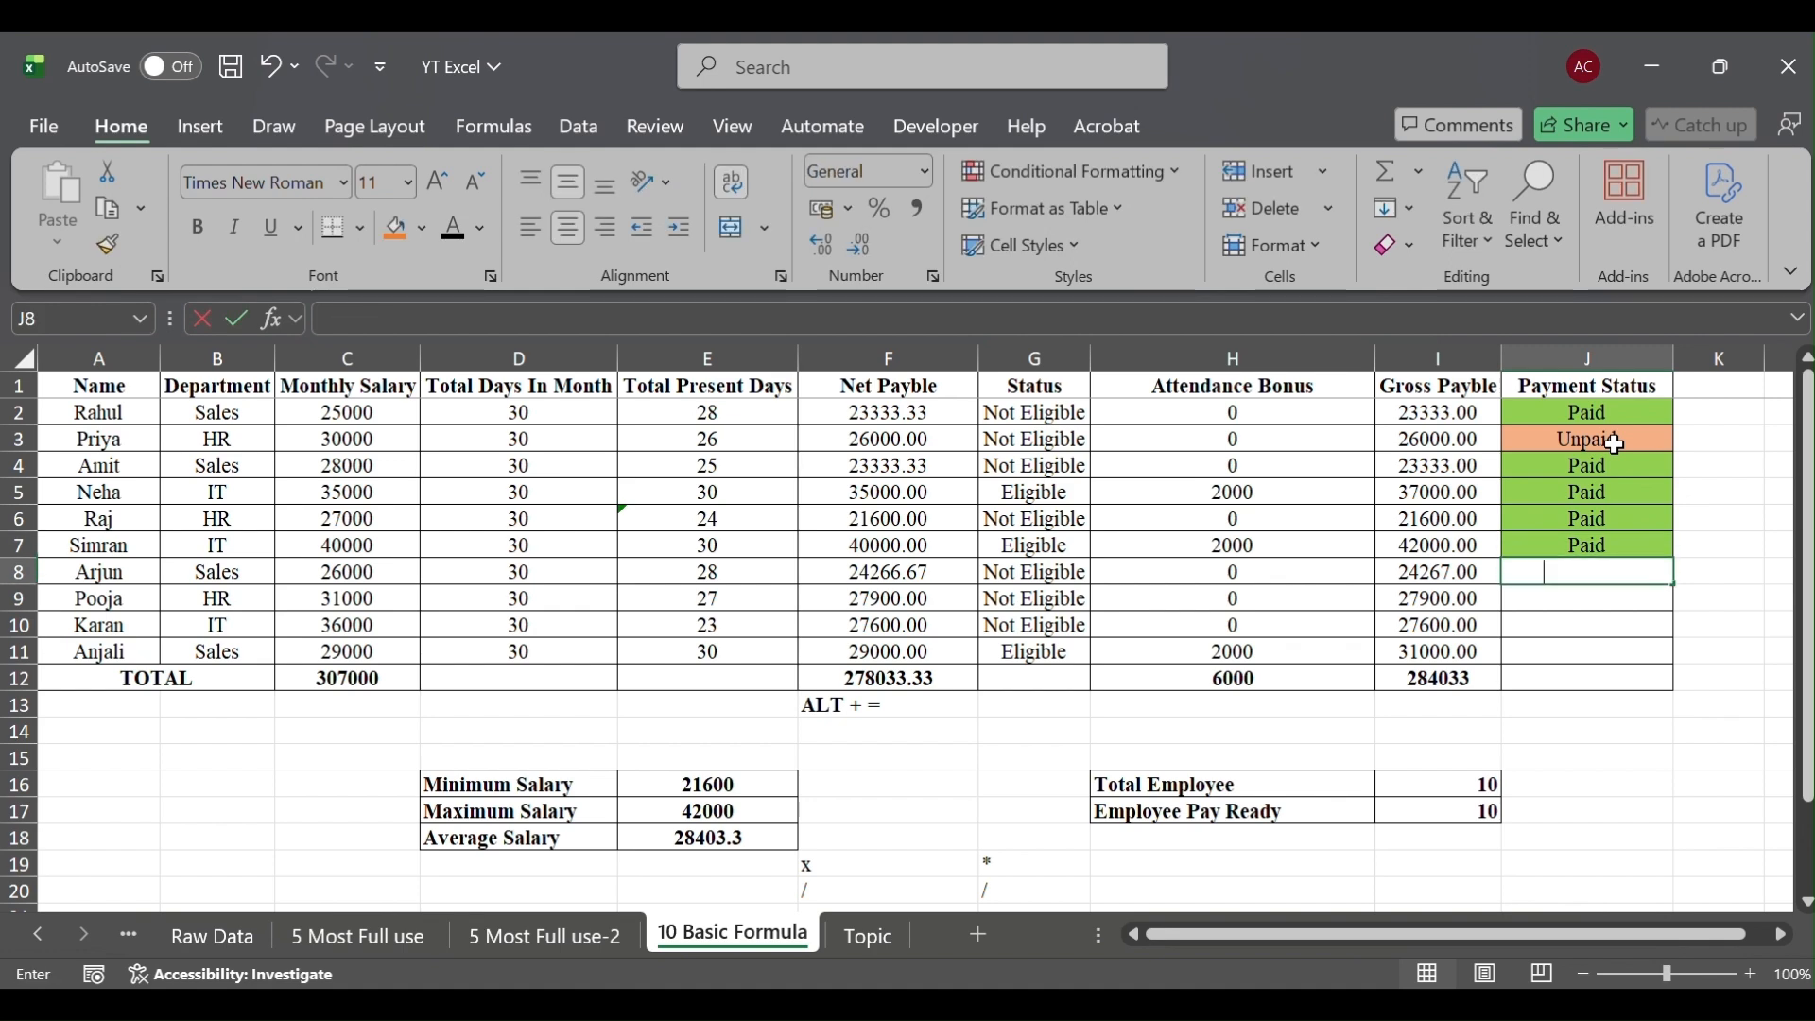
pyautogui.write('paid')
pyautogui.press('Return')
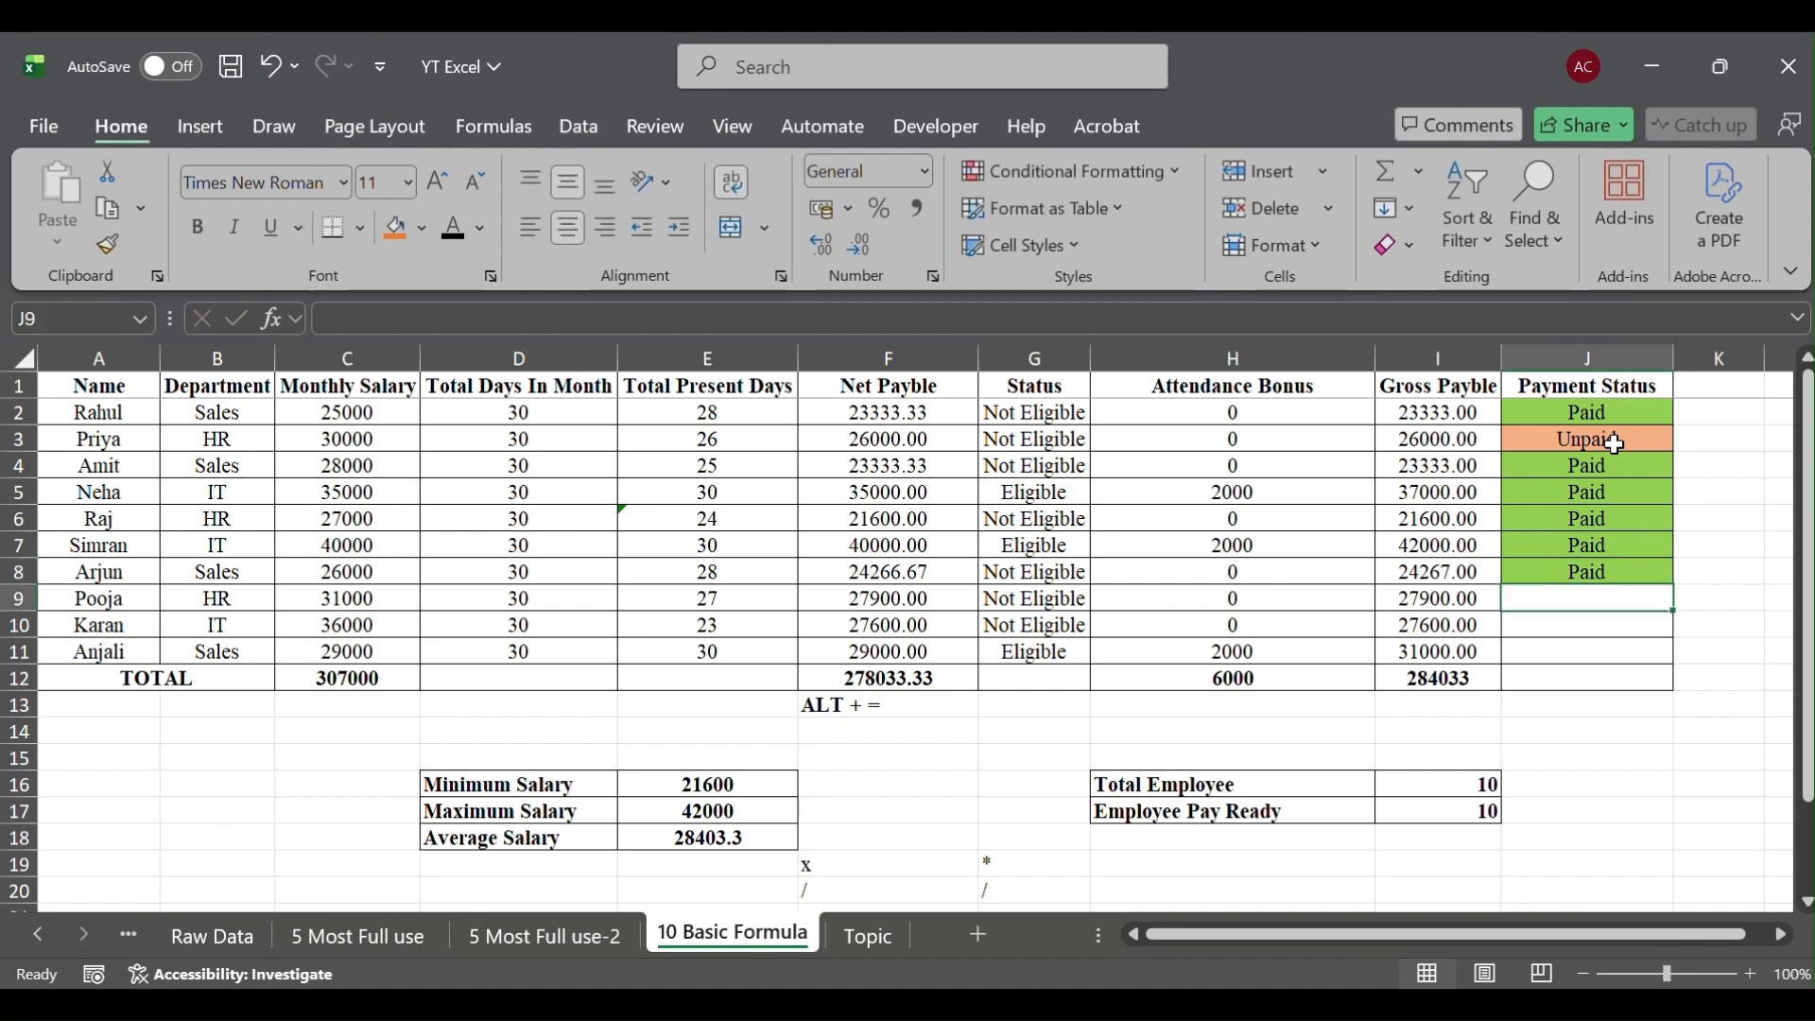
# Complete the Payment Status column with "Unpaid" in J9 and J10 and "Paid" in J11
pyautogui.write('un')
pyautogui.press('Return')
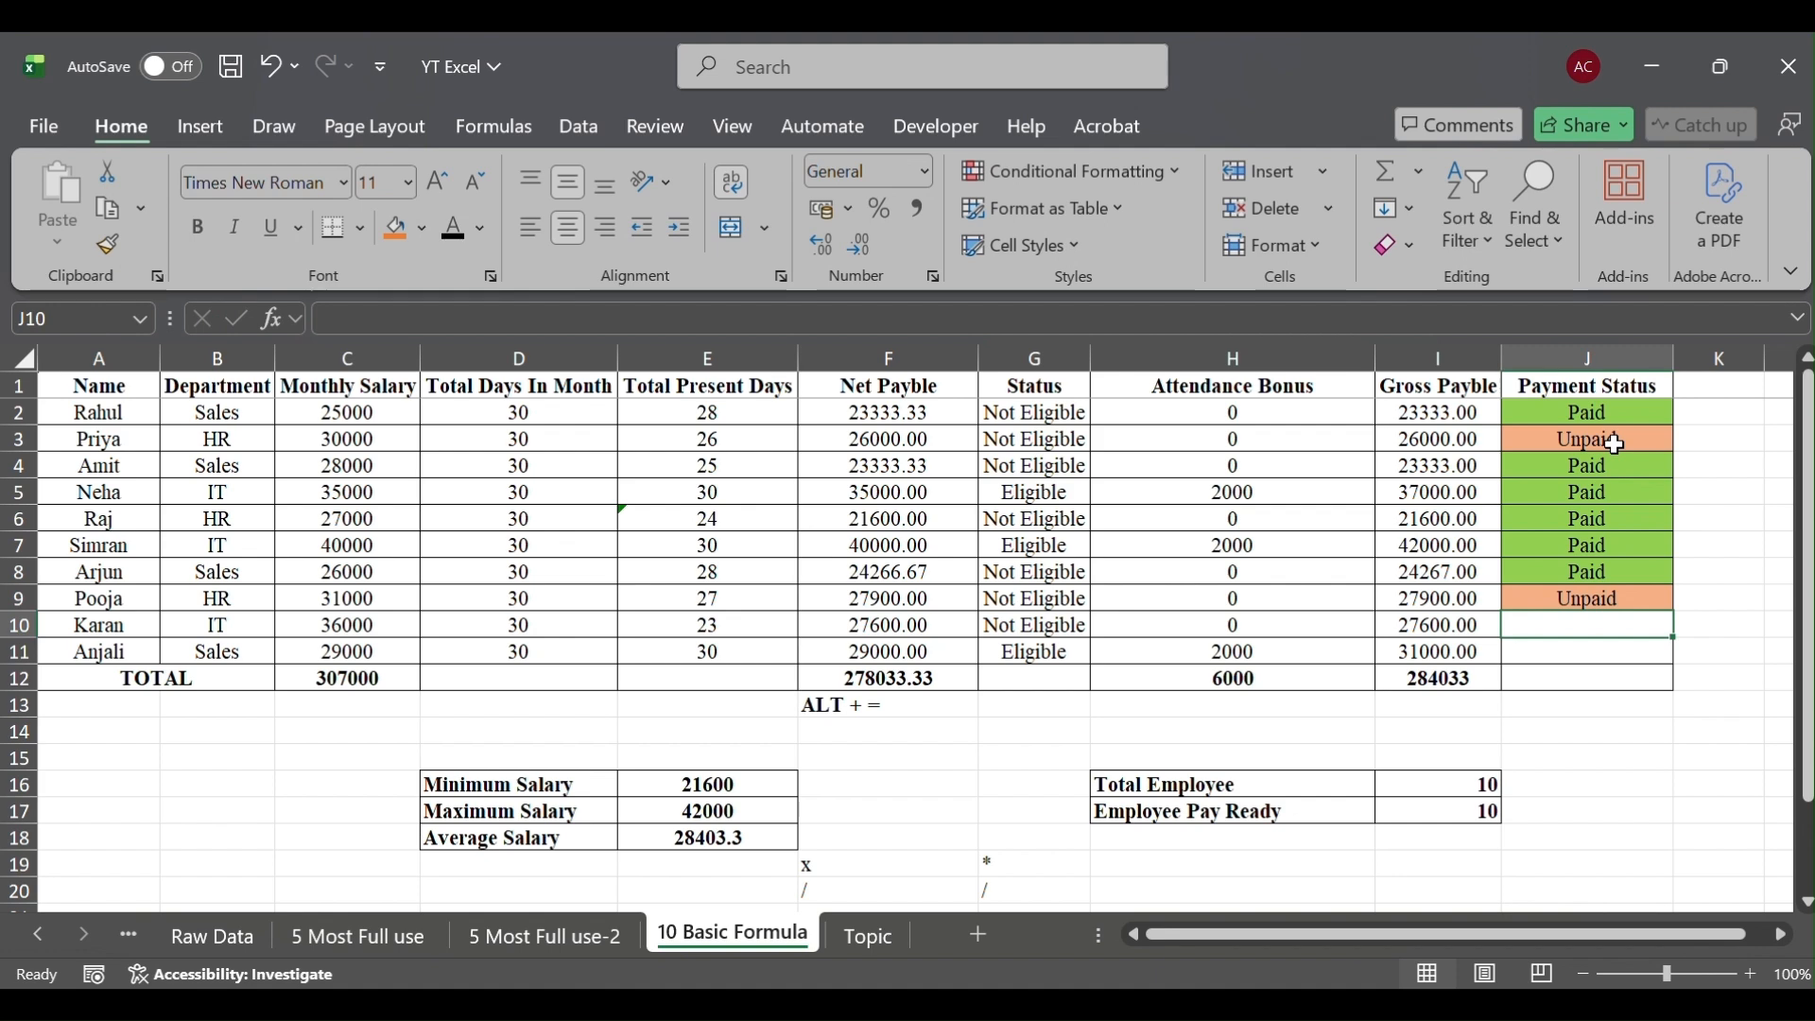
pyautogui.write('un')
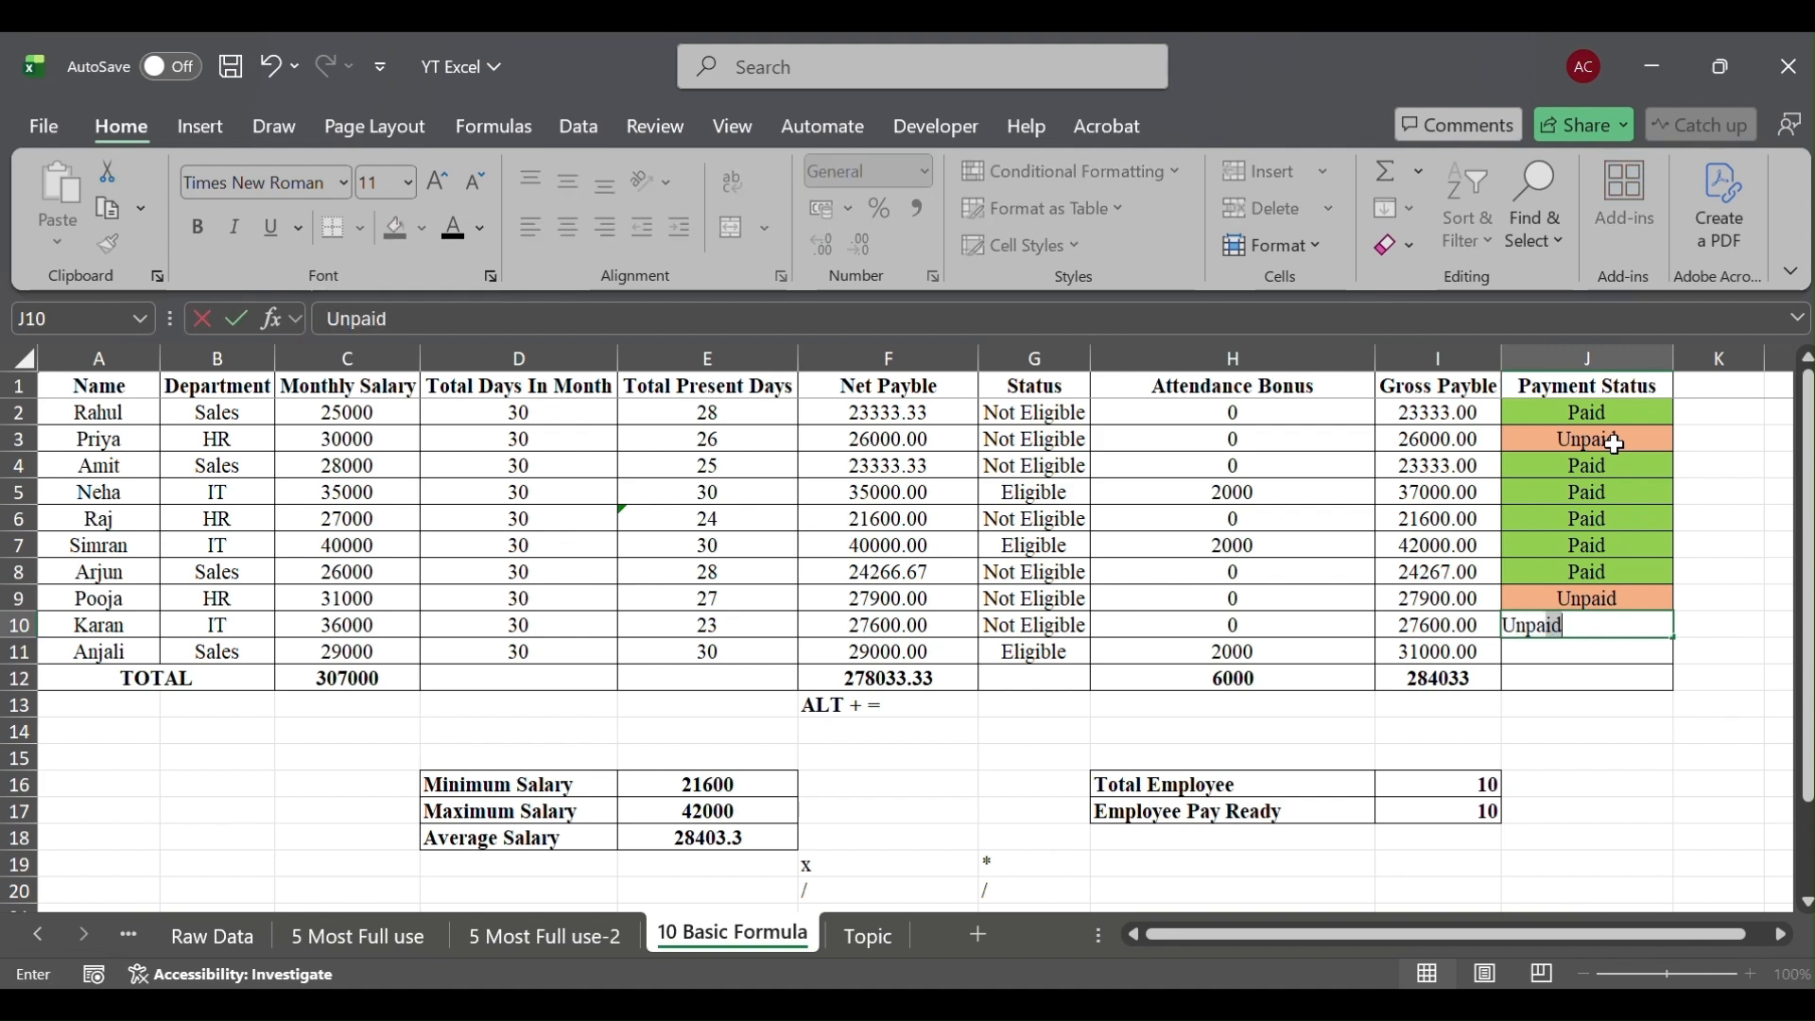
pyautogui.press('Return')
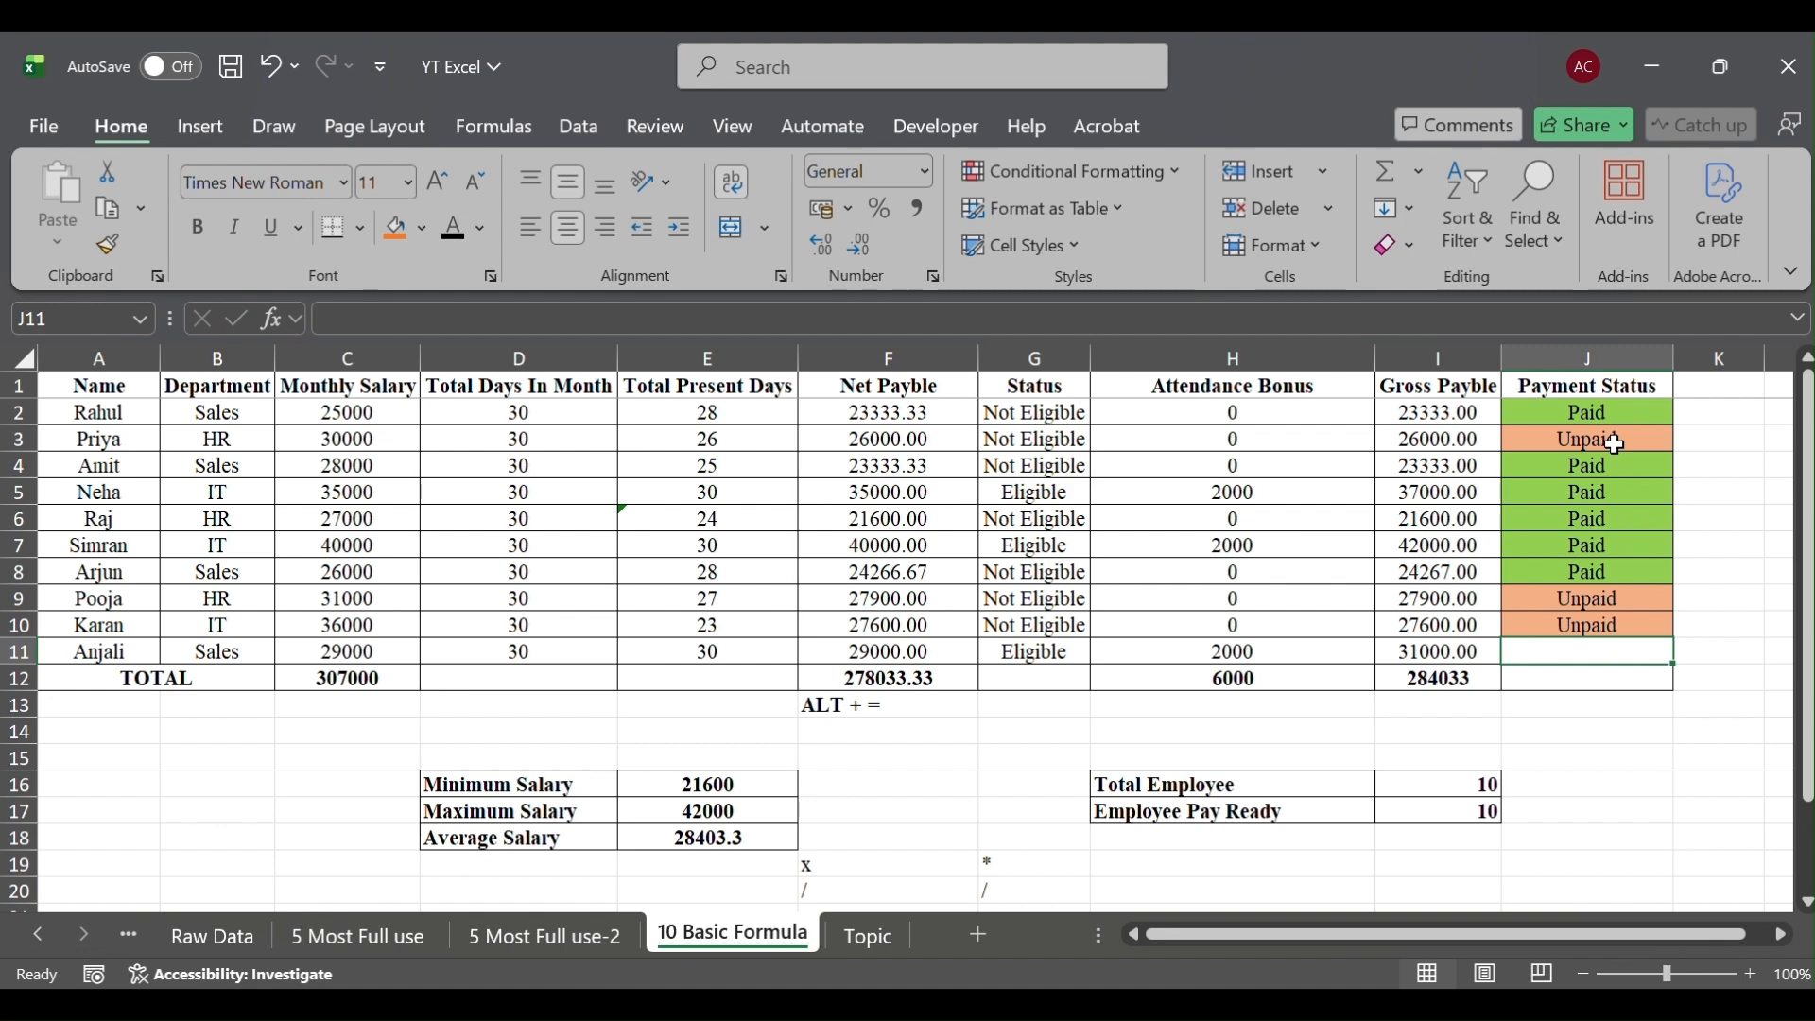
pyautogui.write('Piad')
pyautogui.press('Return')
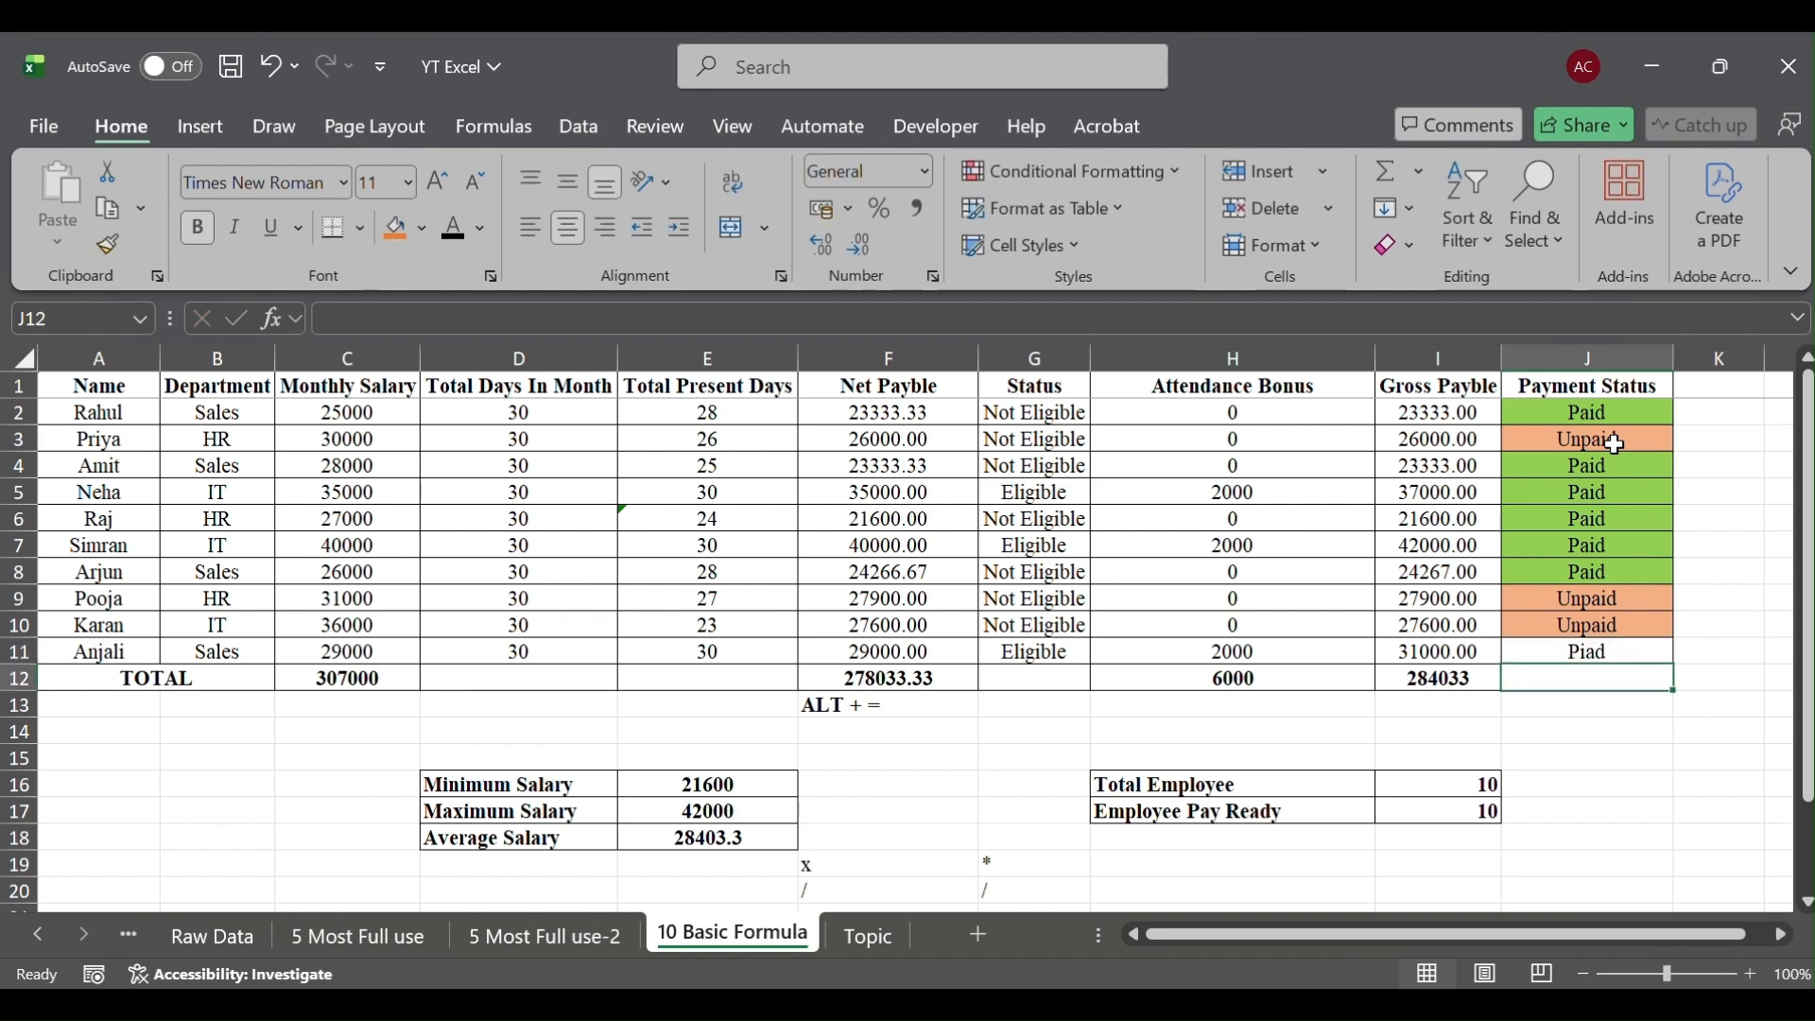
pyautogui.press('Up')
pyautogui.write('P')
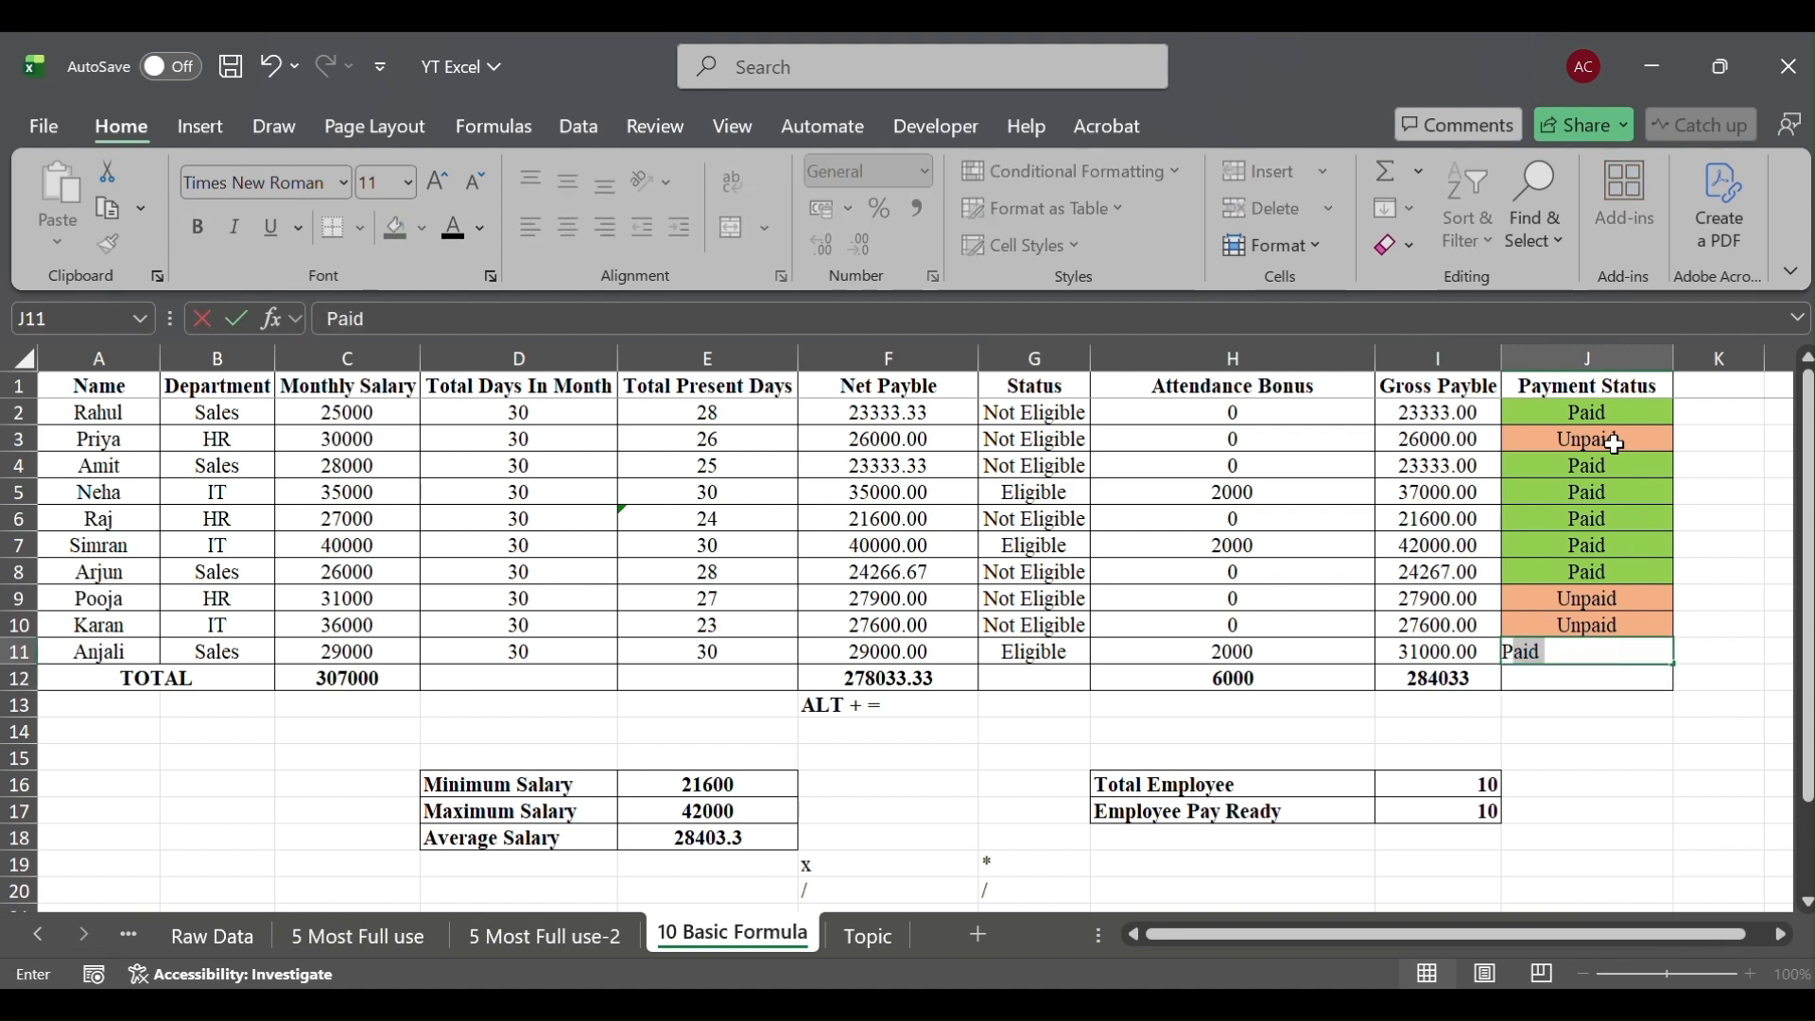
pyautogui.press('Return')
pyautogui.press('Up')
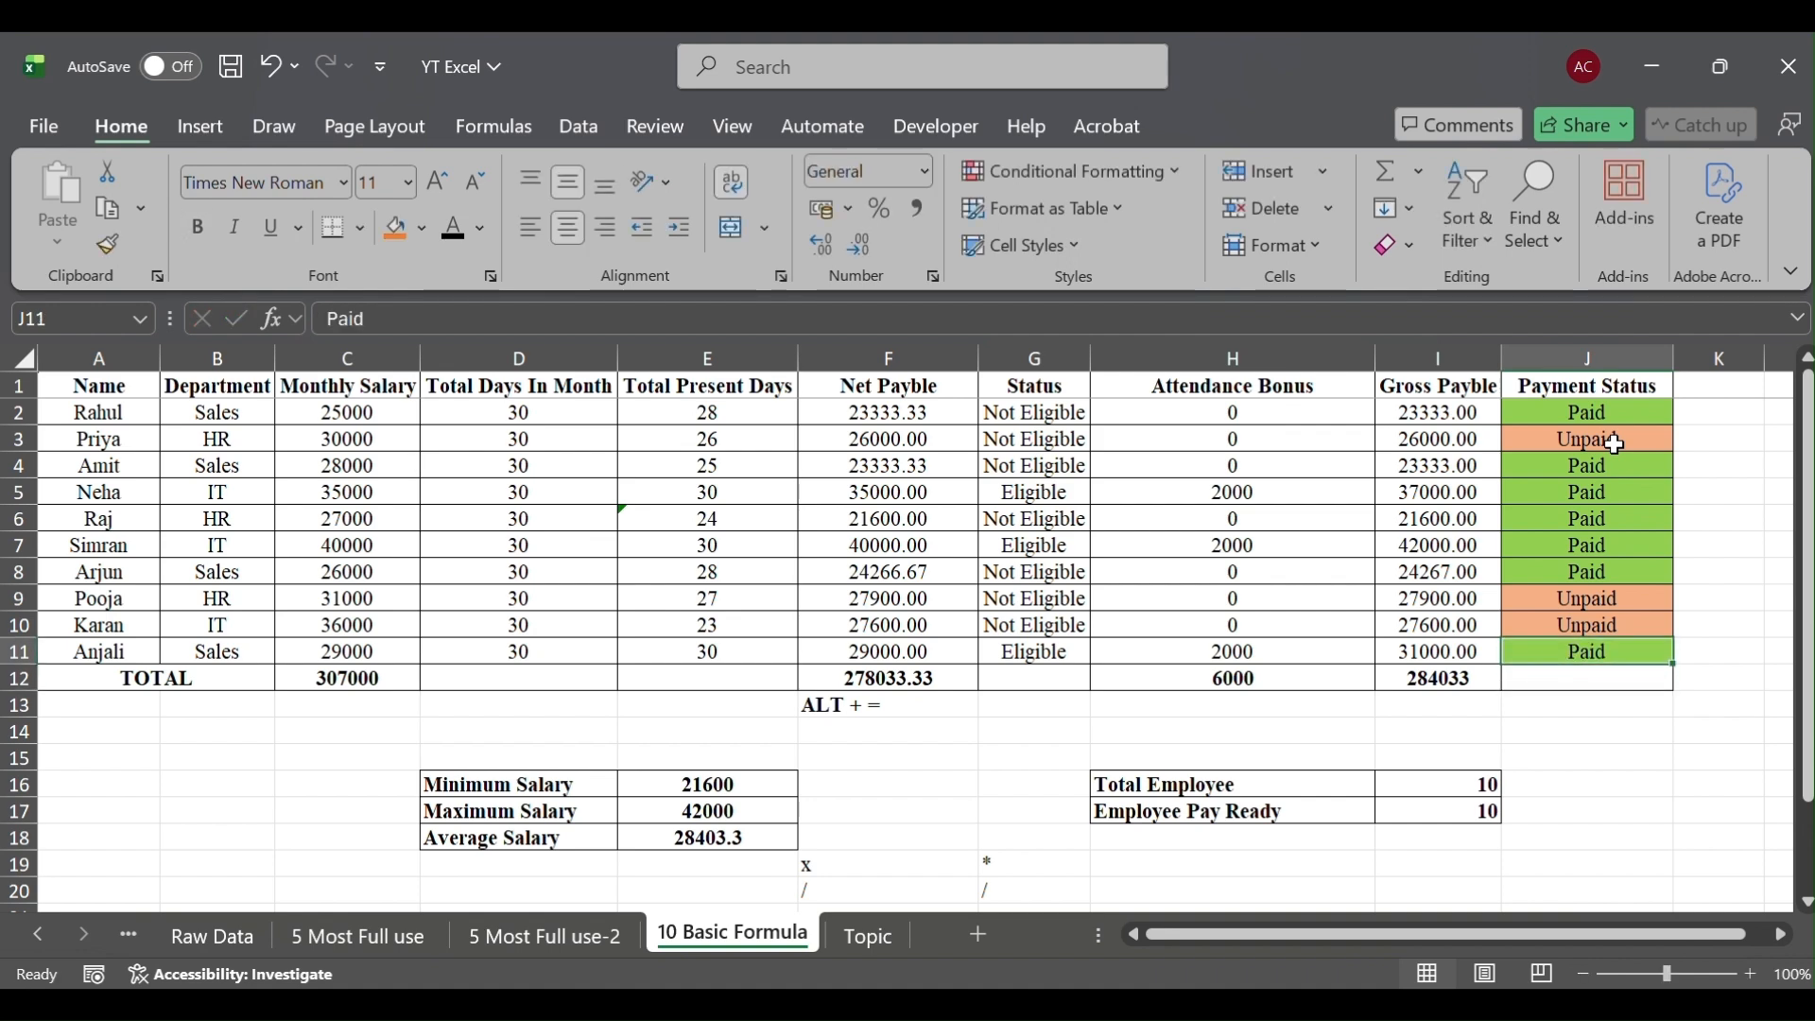
pyautogui.press('Return')
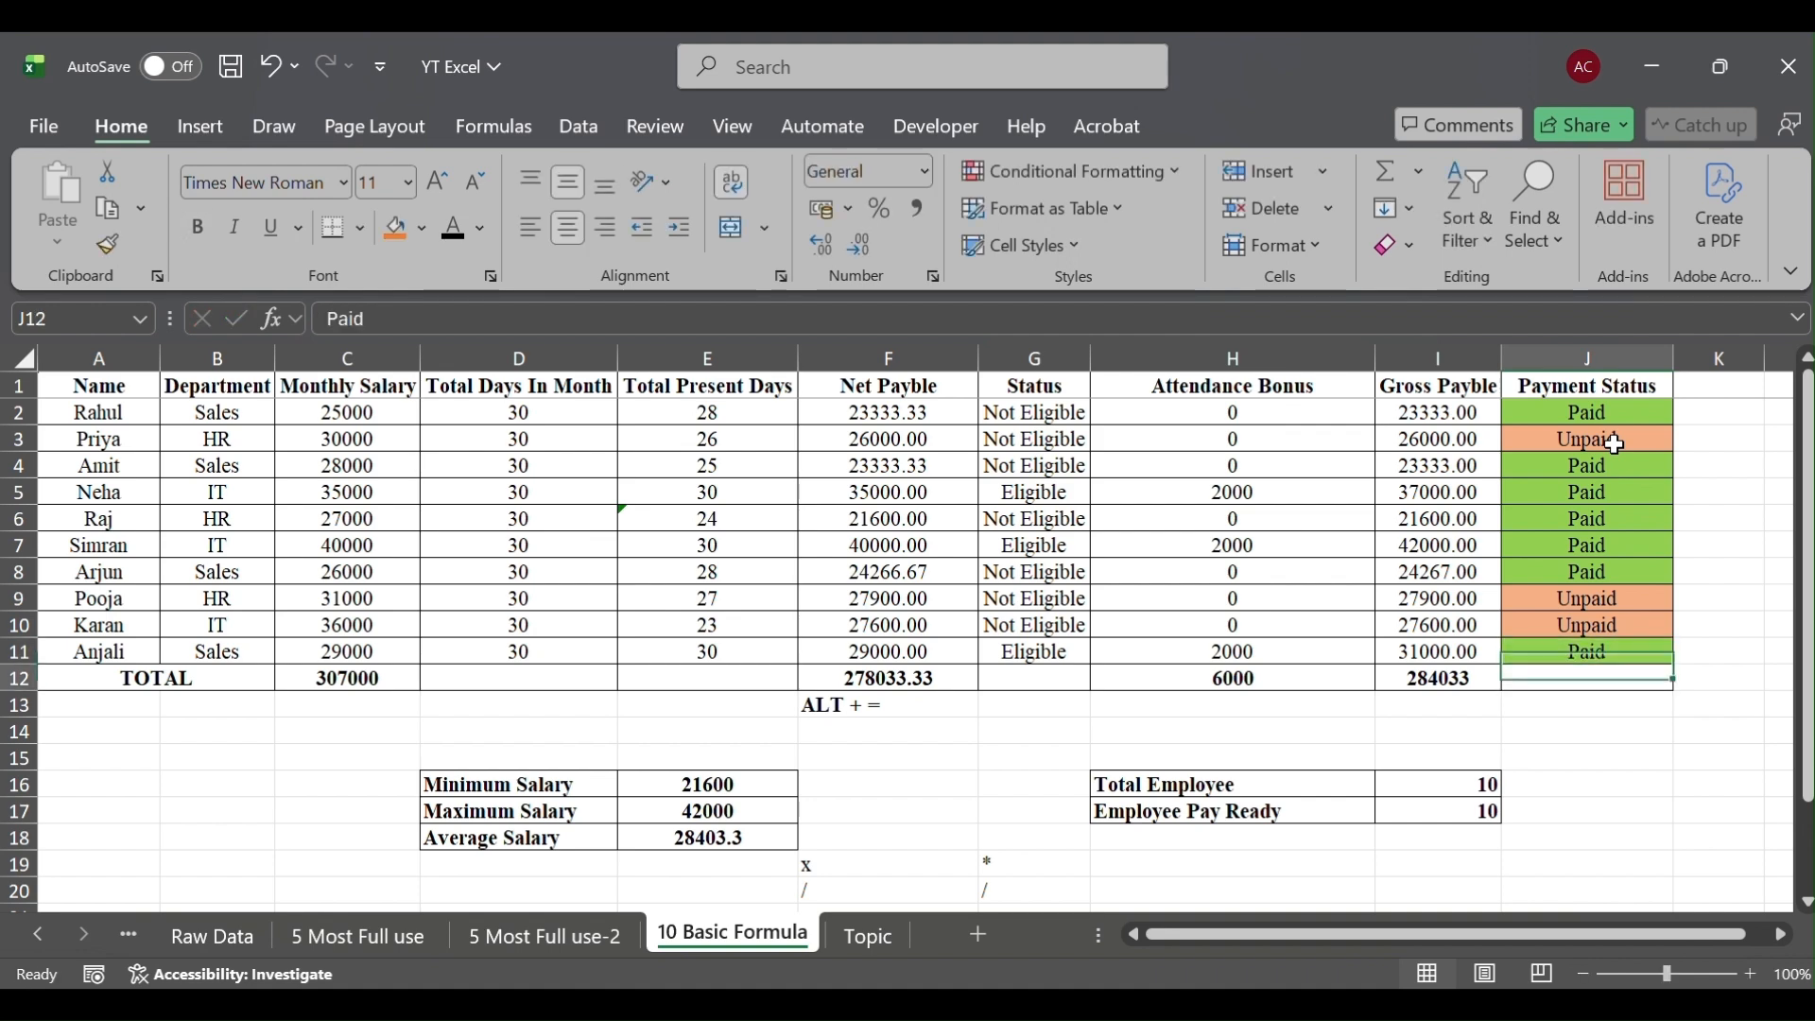
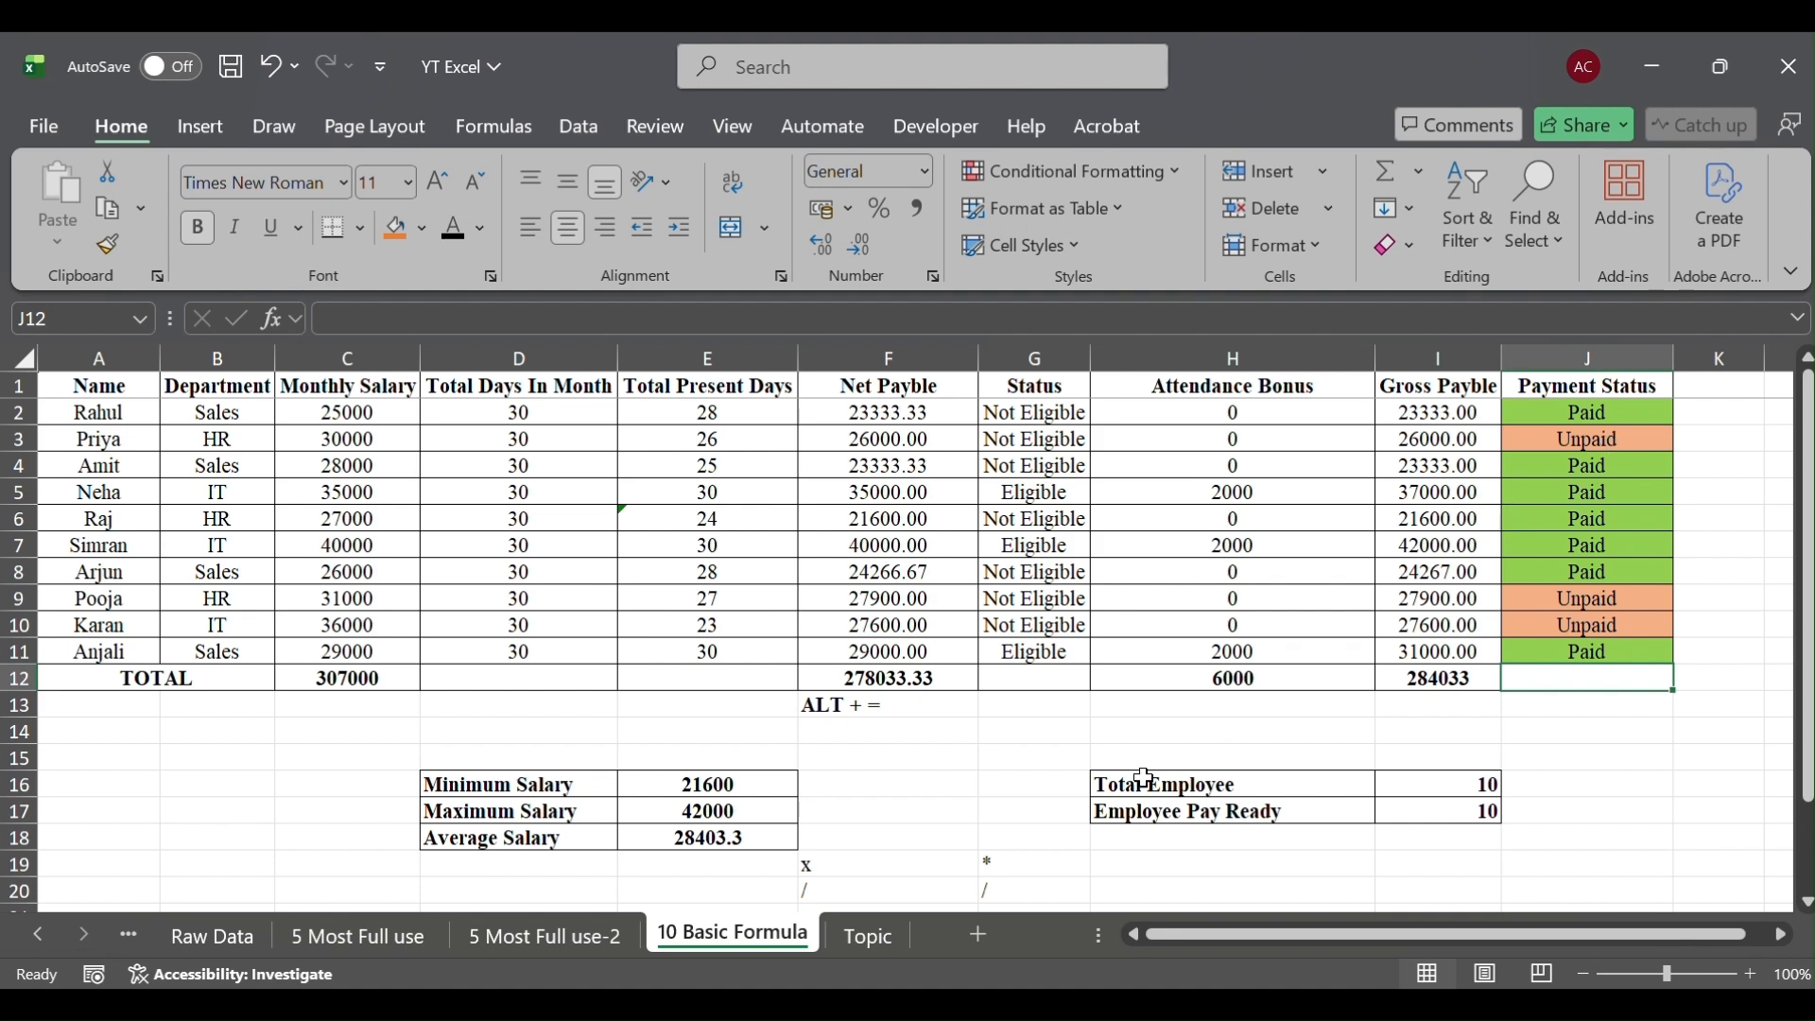
# On the Topic sheet, review the MIN, MAX and AVERAGE entries in C6:C8
pyautogui.click(870, 936)
pyautogui.click(686, 713)
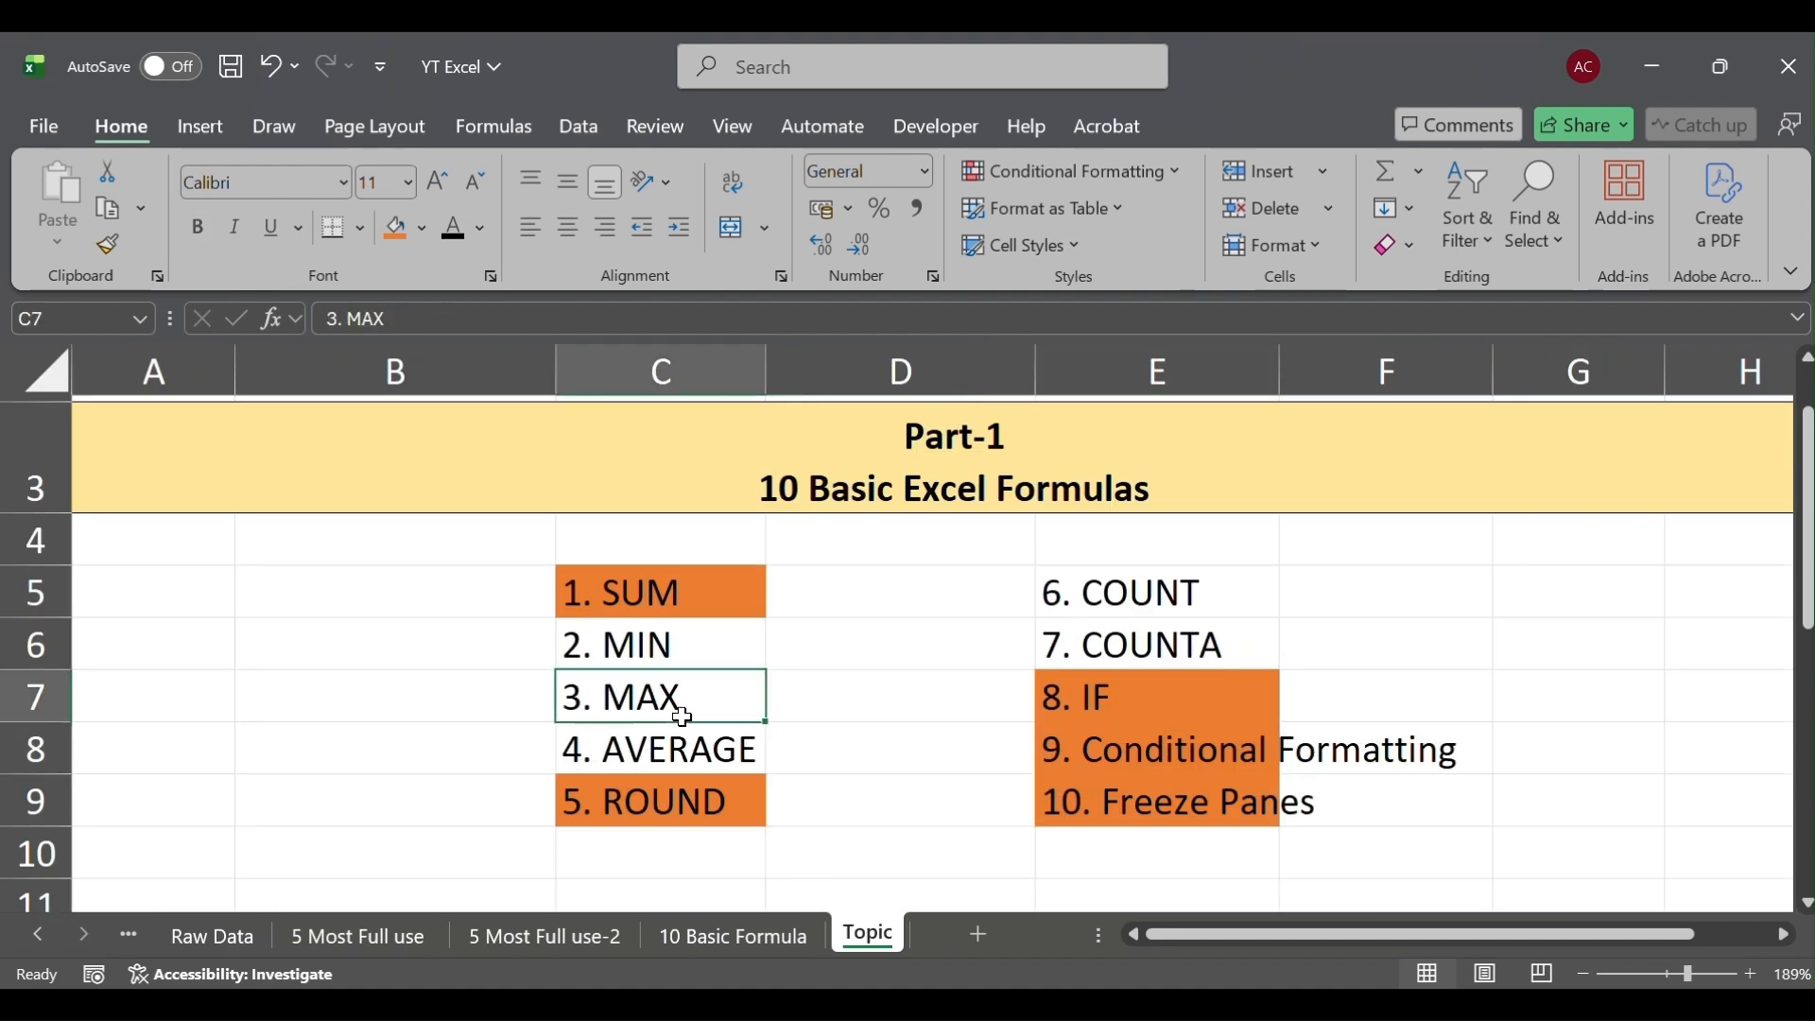
pyautogui.click(680, 648)
pyautogui.click(681, 704)
pyautogui.click(683, 747)
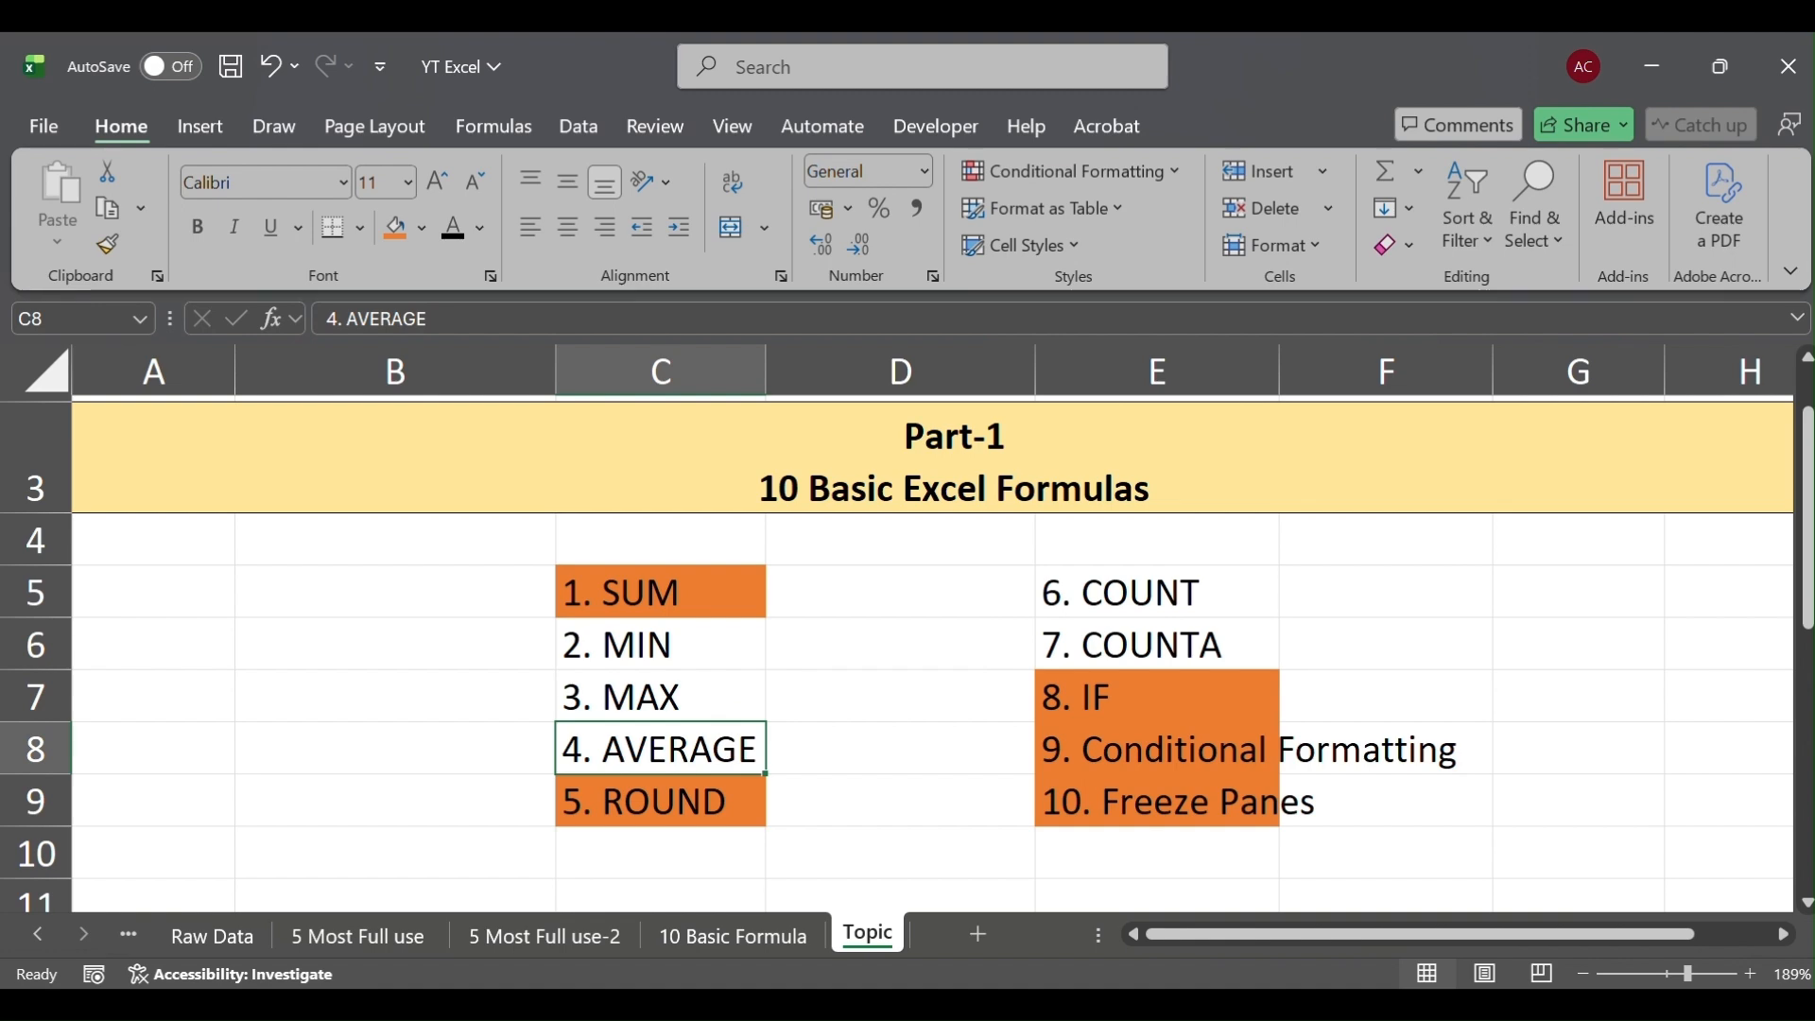
# On the 10 Basic Formula sheet, examine the Maximum Salary formula in E17 and the Minimum Salary formula in E16
pyautogui.click(732, 936)
pyautogui.click(630, 815)
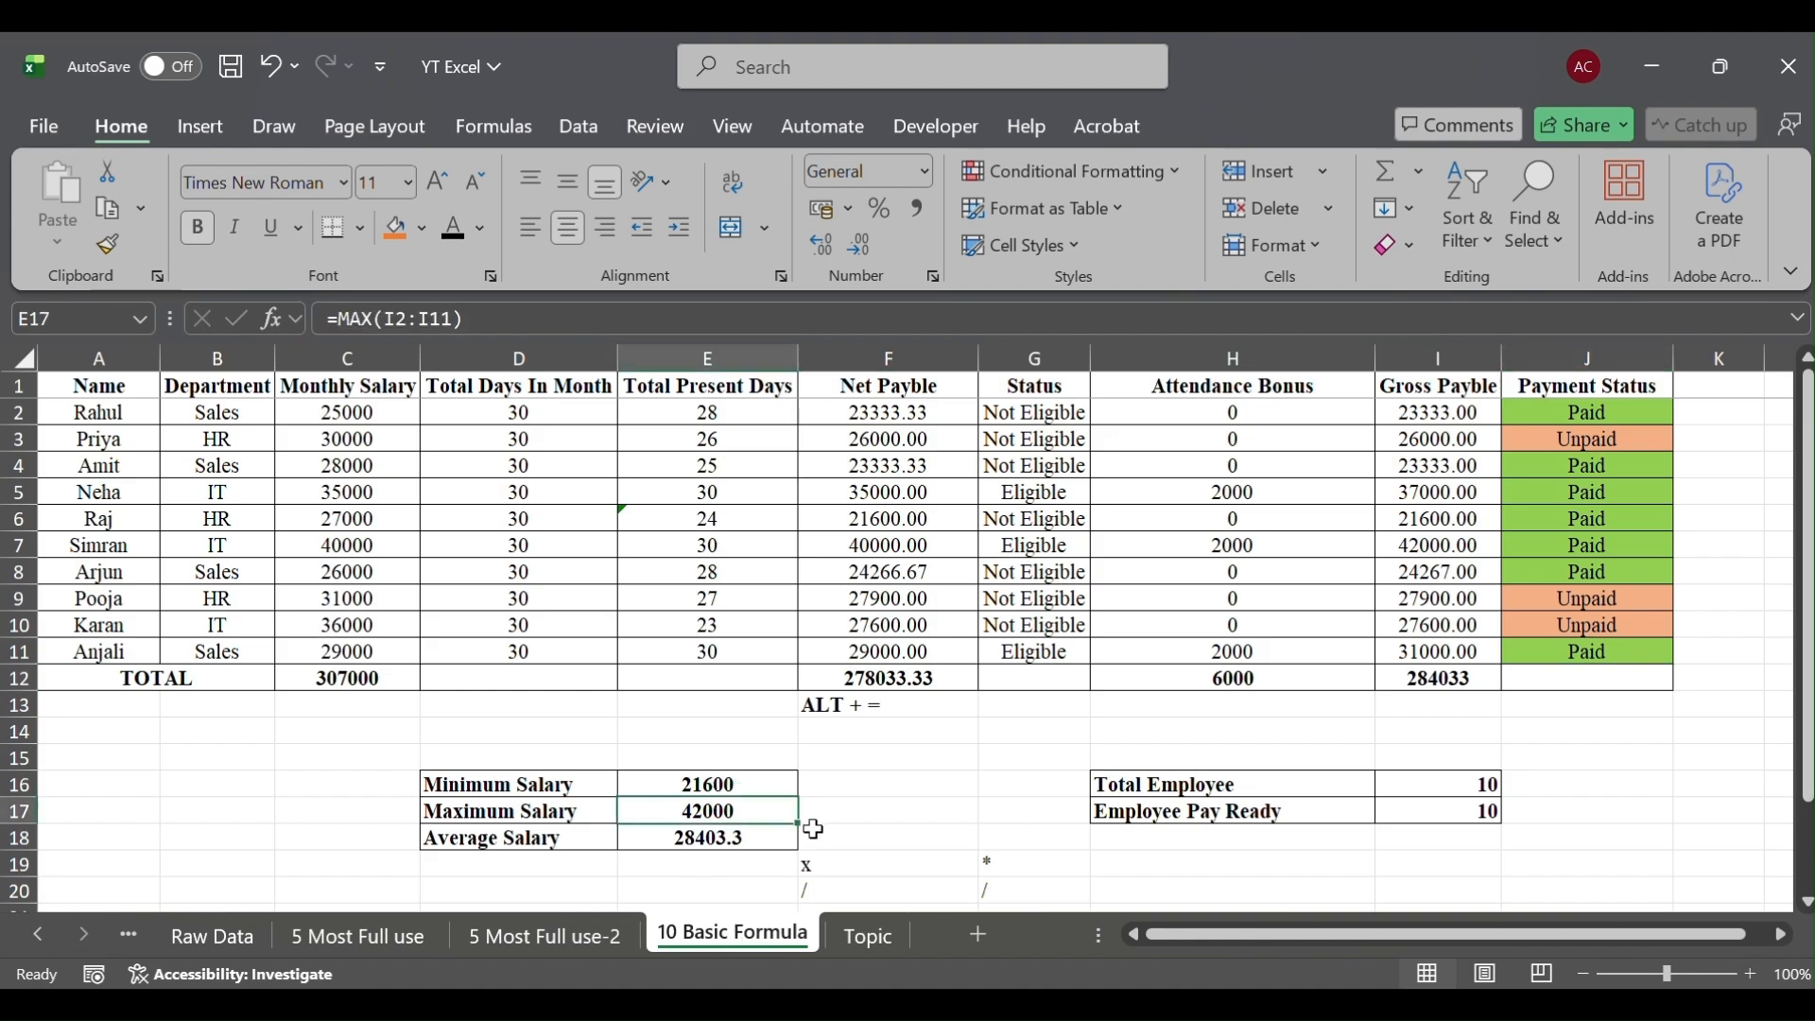
pyautogui.click(709, 786)
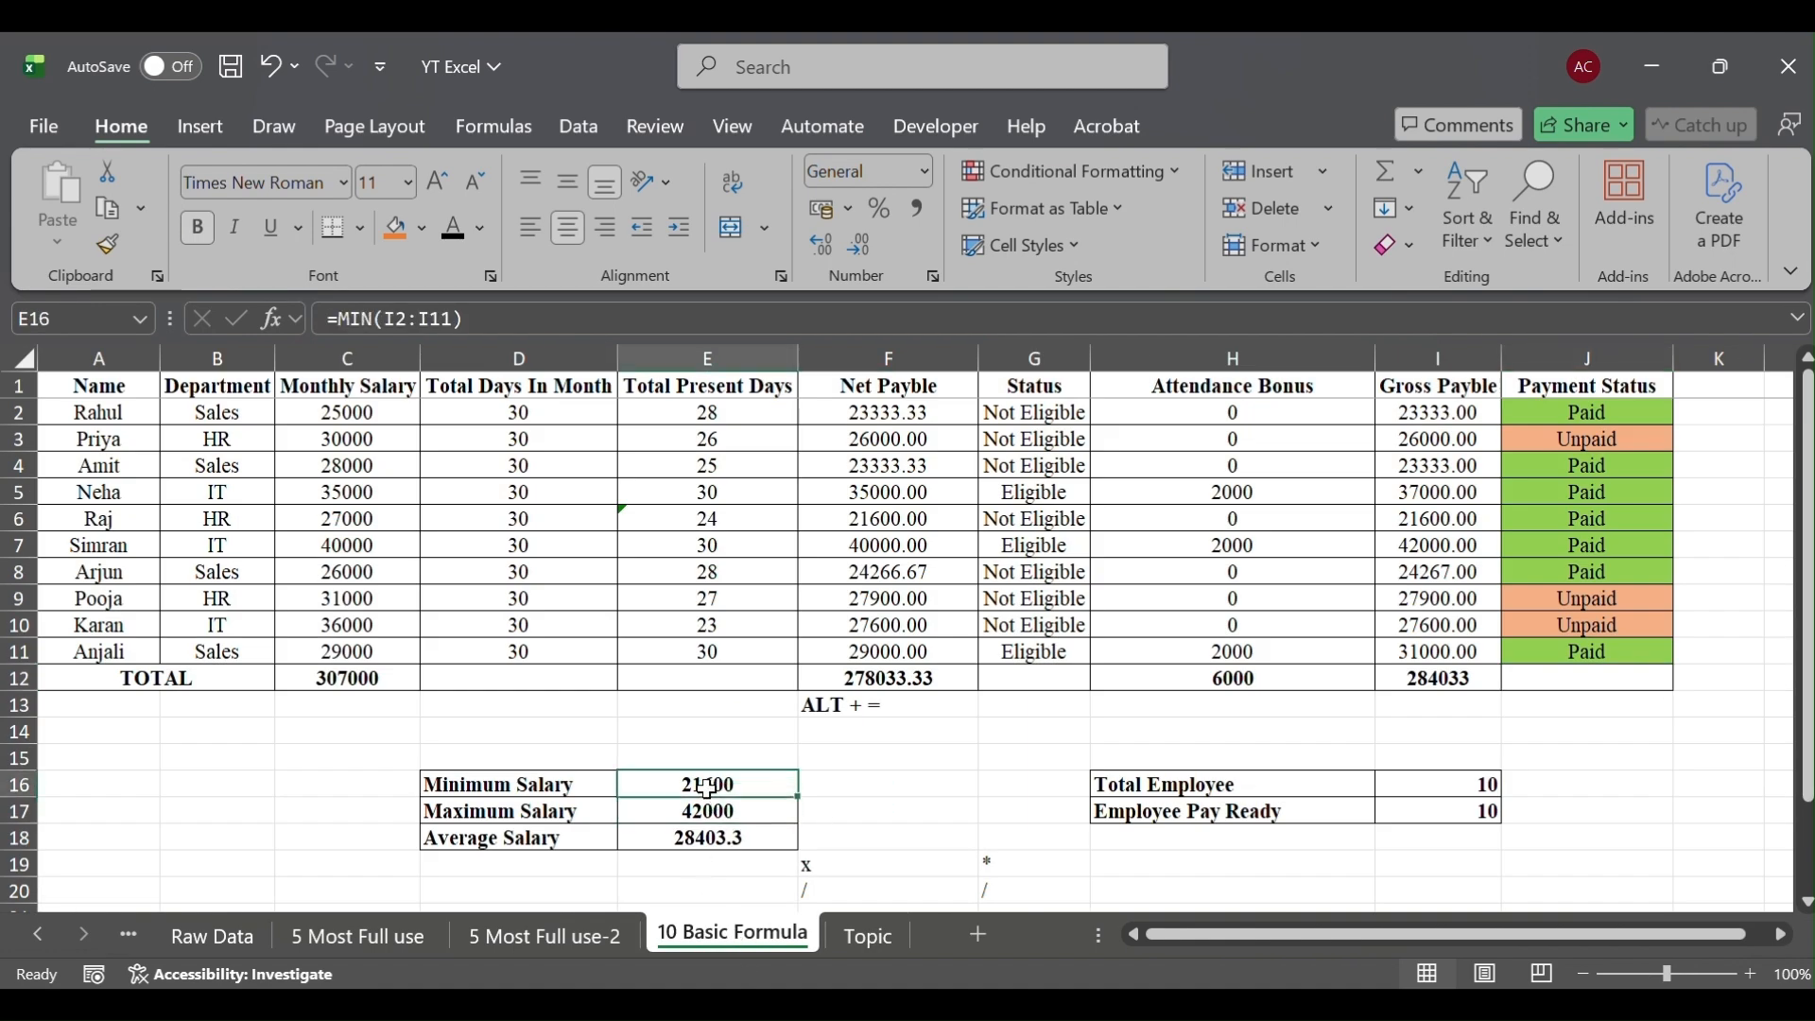
# Clear the existing MIN formula from the Minimum Salary cell E16
pyautogui.press('F2')
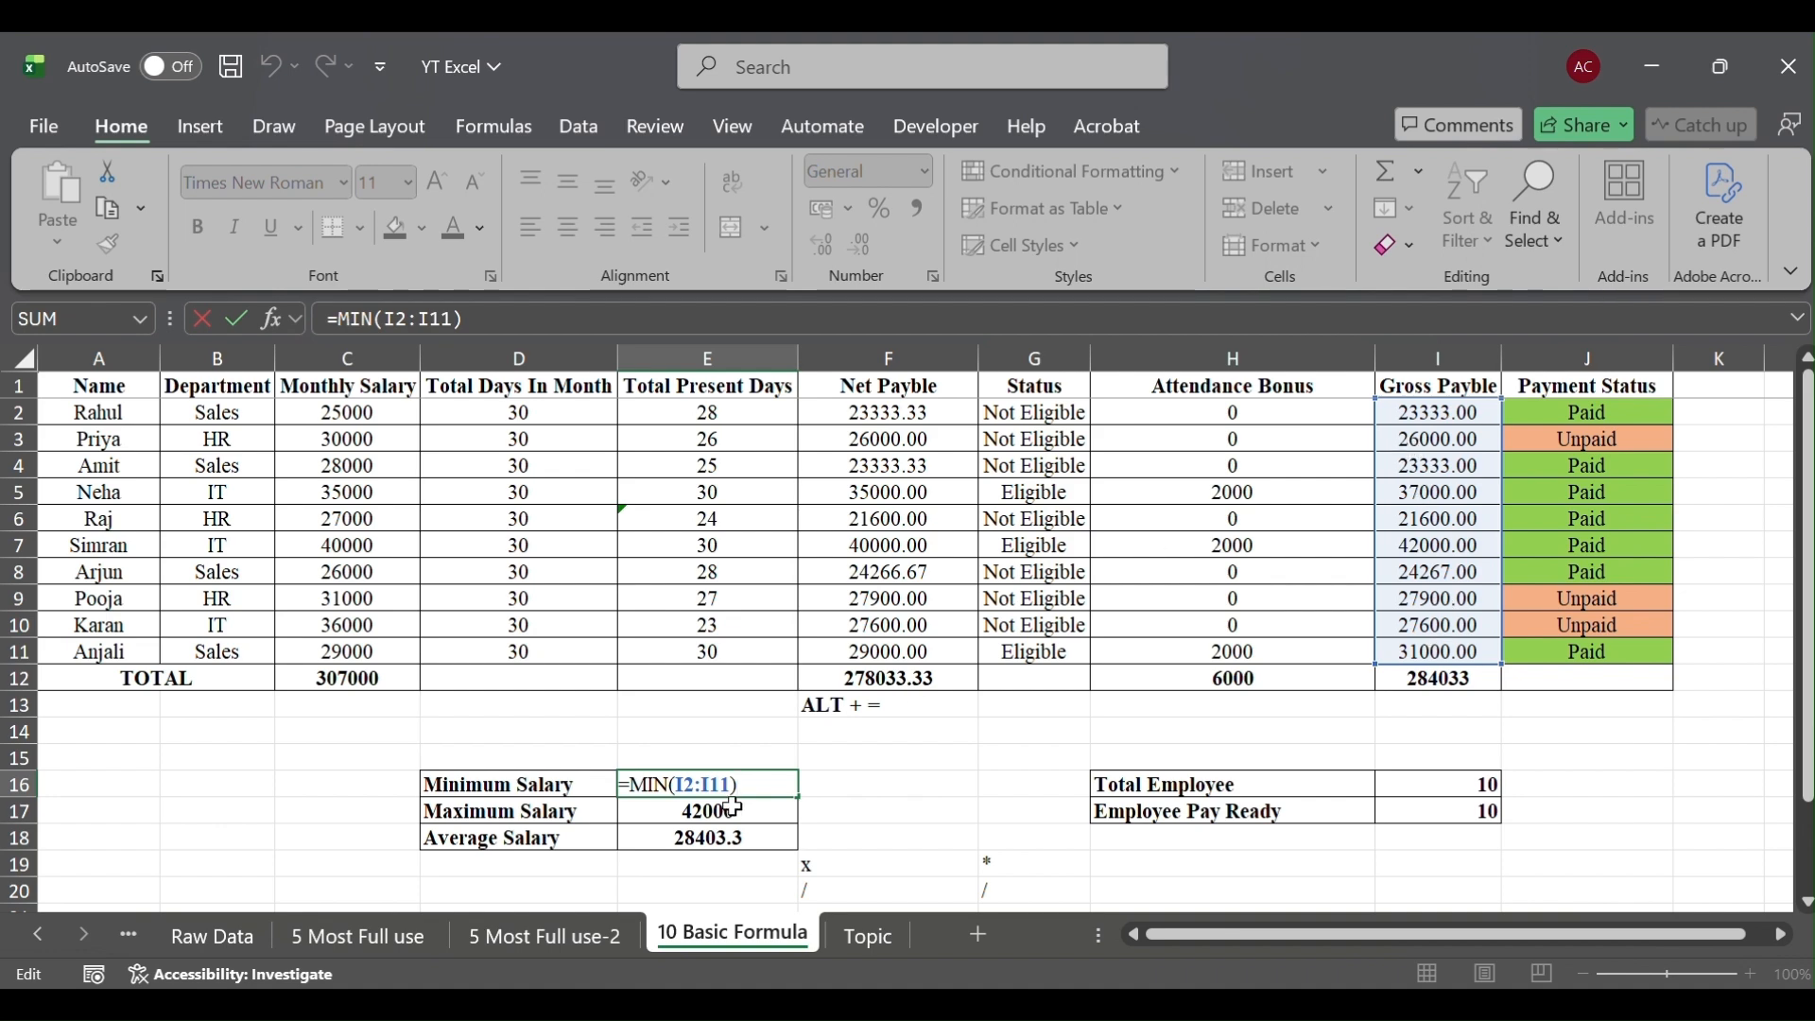
pyautogui.press('BackSpace')
pyautogui.press('BackSpace')
pyautogui.press('BackSpace')
pyautogui.press('BackSpace')
pyautogui.press('BackSpace')
pyautogui.press('BackSpace')
pyautogui.press('BackSpace')
pyautogui.press('BackSpace')
pyautogui.press('BackSpace')
pyautogui.press('BackSpace')
pyautogui.press('BackSpace')
pyautogui.press('BackSpace')
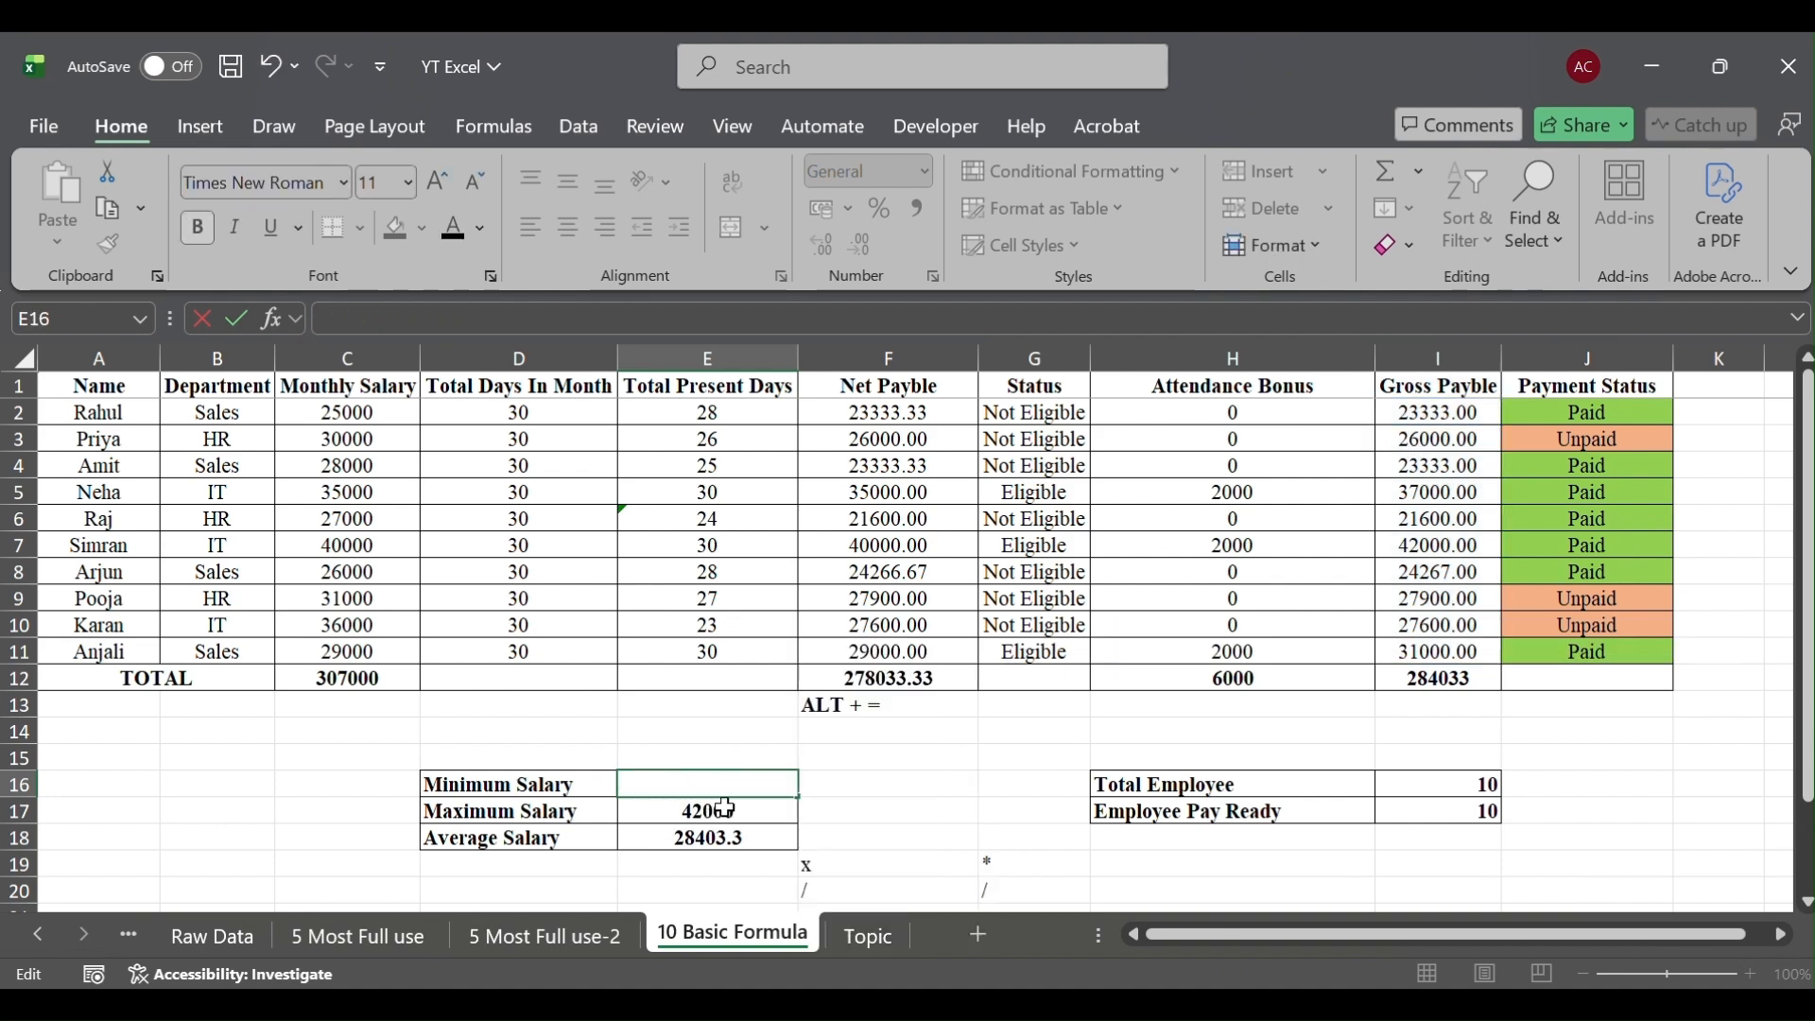
pyautogui.press('Return')
pyautogui.press('Up')
# Calculate the Minimum Salary in E16 from the Gross Payble column with =MIN(I2:I11)
pyautogui.write('=mi')
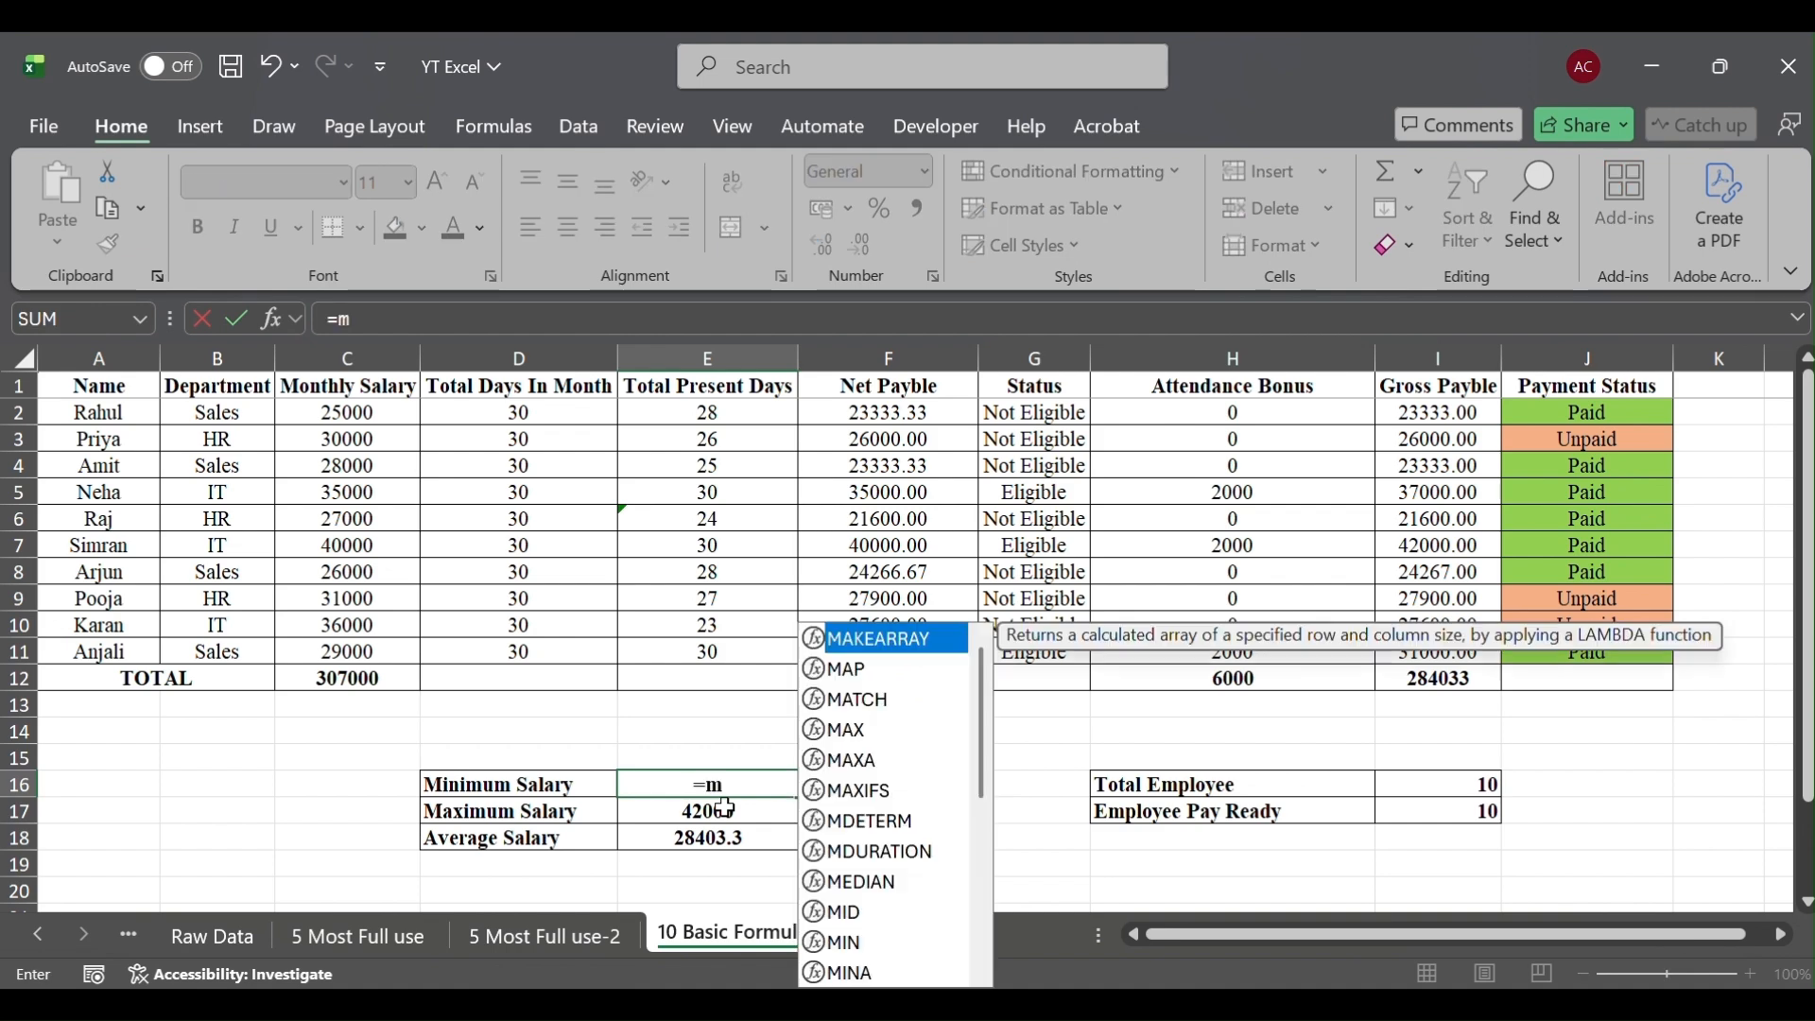
pyautogui.press('Tab')
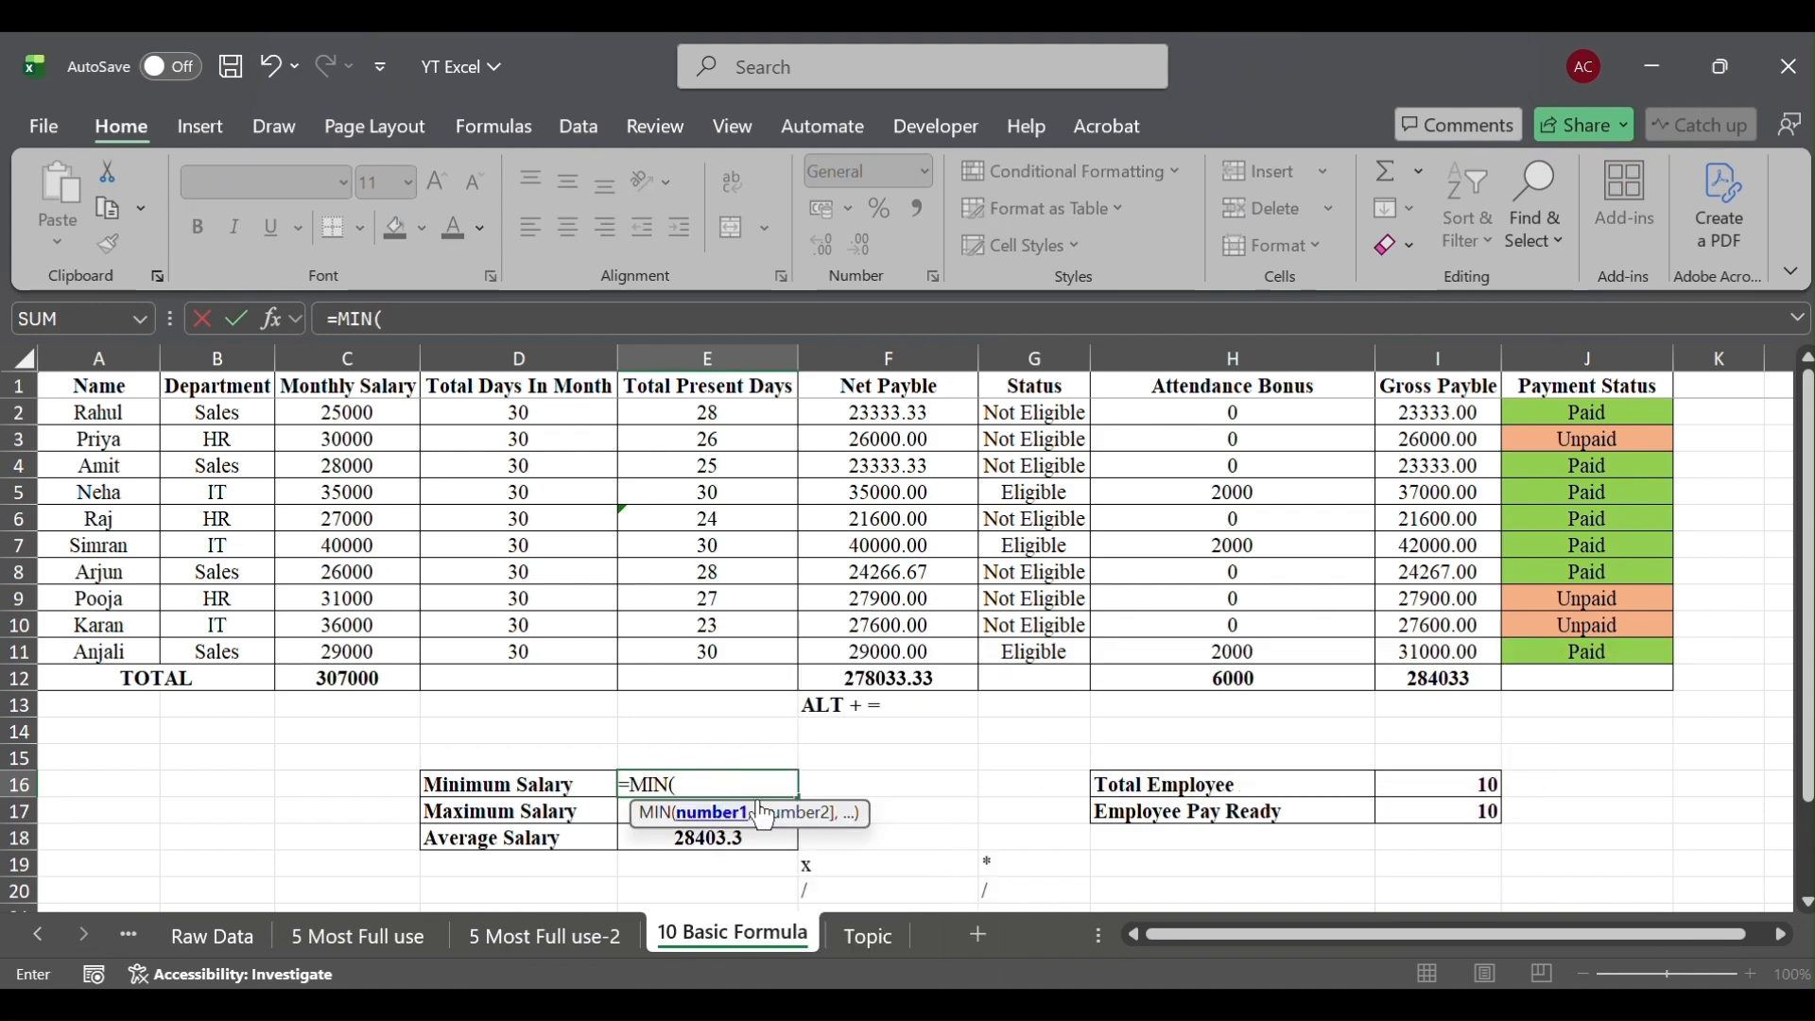
pyautogui.click(1443, 419)
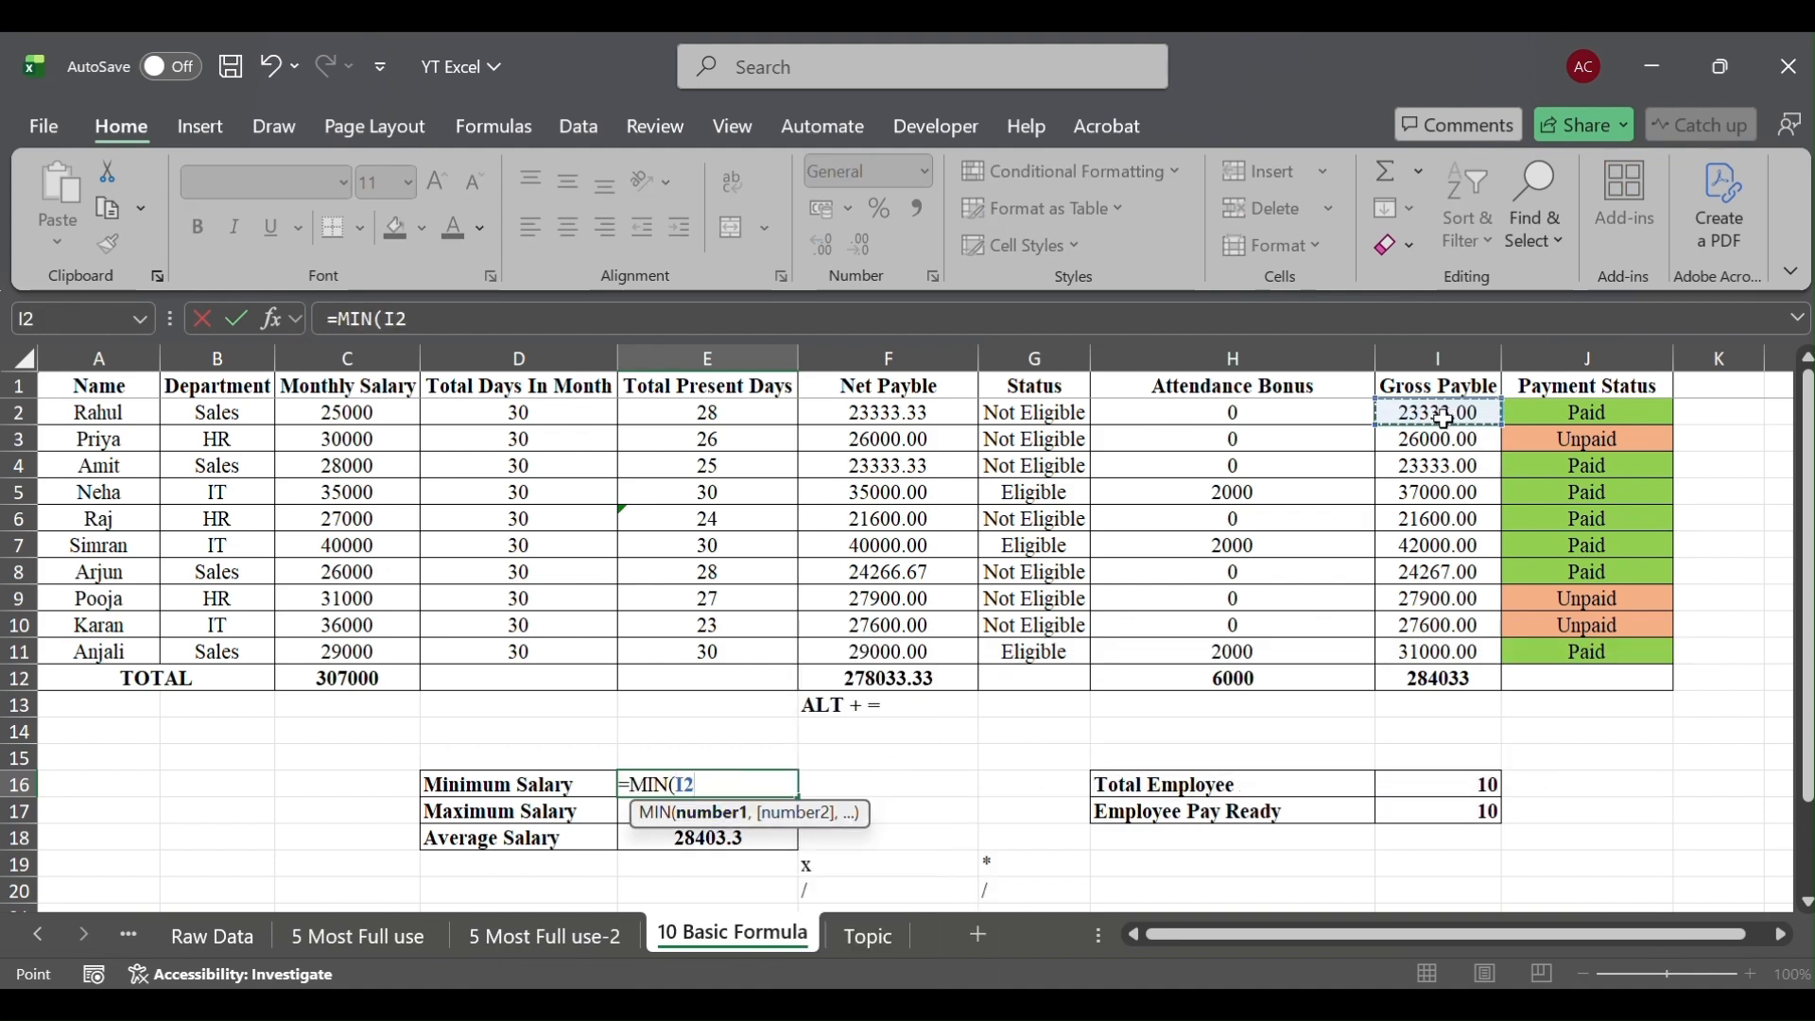
pyautogui.hotkey('shift', 'Down')
pyautogui.hotkey('shift', 'Down')
pyautogui.hotkey('shift', 'Down')
pyautogui.hotkey('shift', 'Down')
pyautogui.hotkey('shift', 'Down')
pyautogui.hotkey('shift', 'Down')
pyautogui.hotkey('shift', 'Down')
pyautogui.hotkey('shift', 'Down')
pyautogui.hotkey('shift', 'Down')
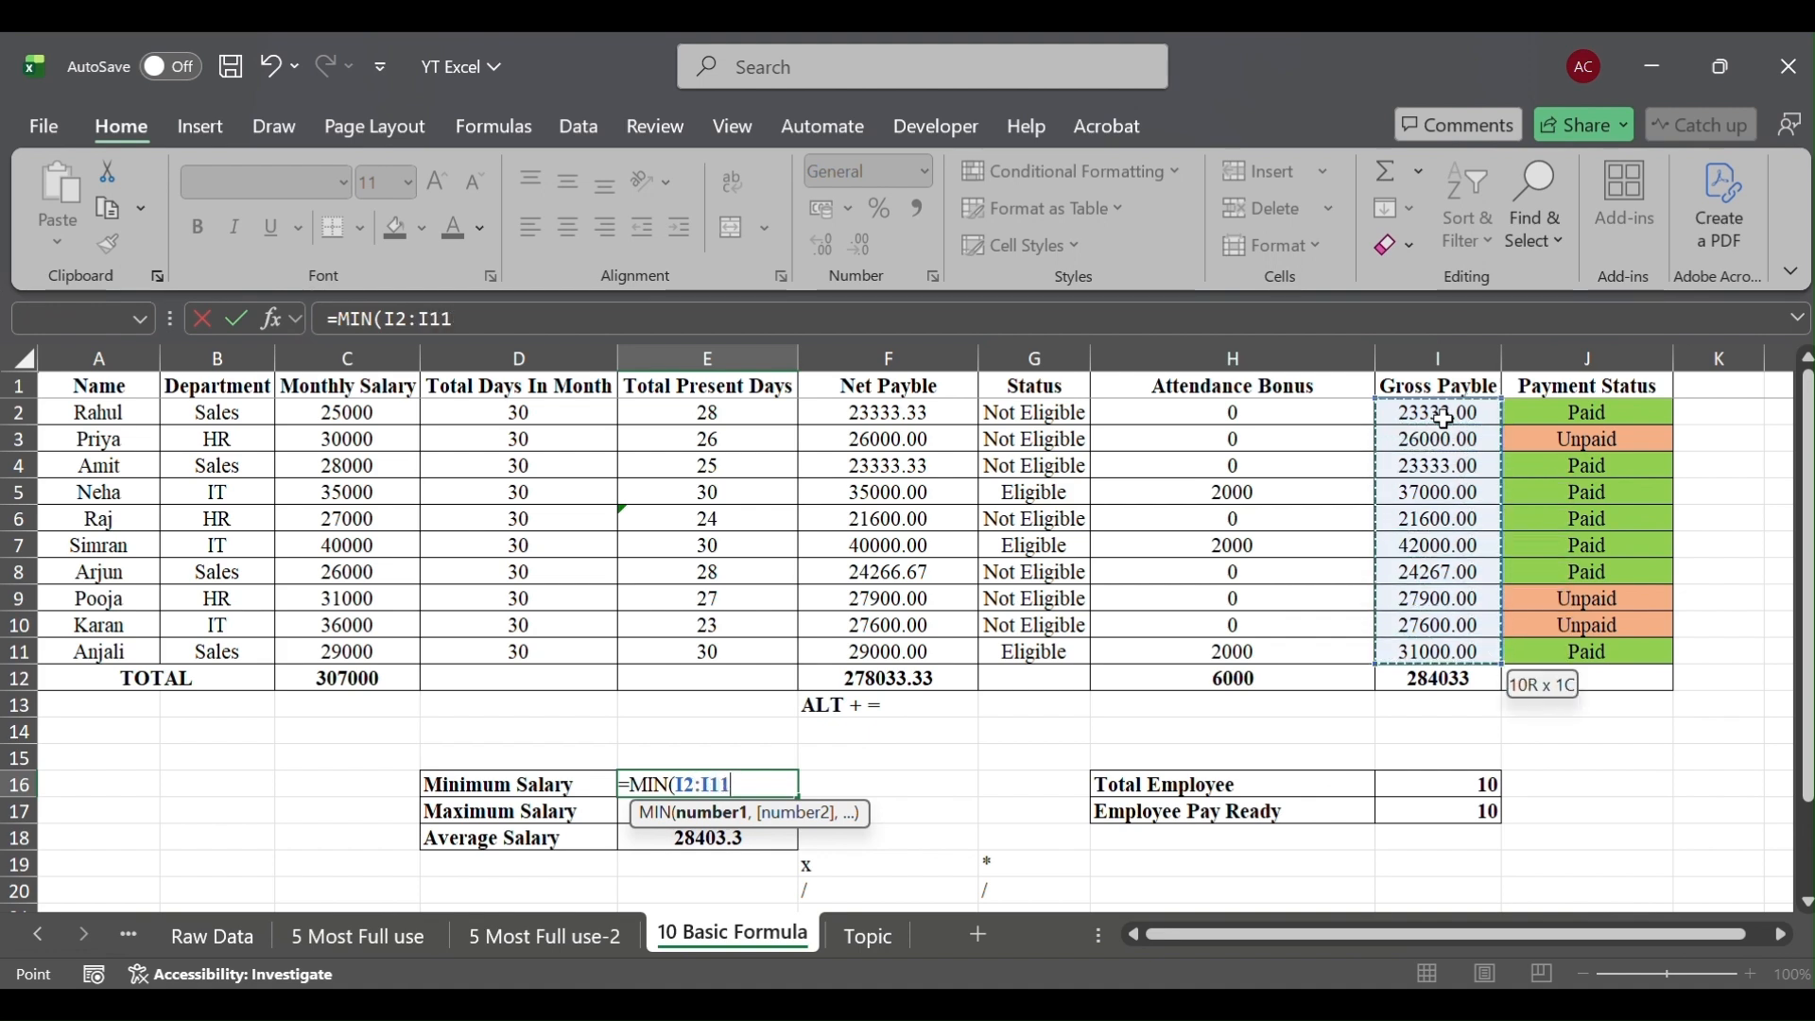
pyautogui.write(')')
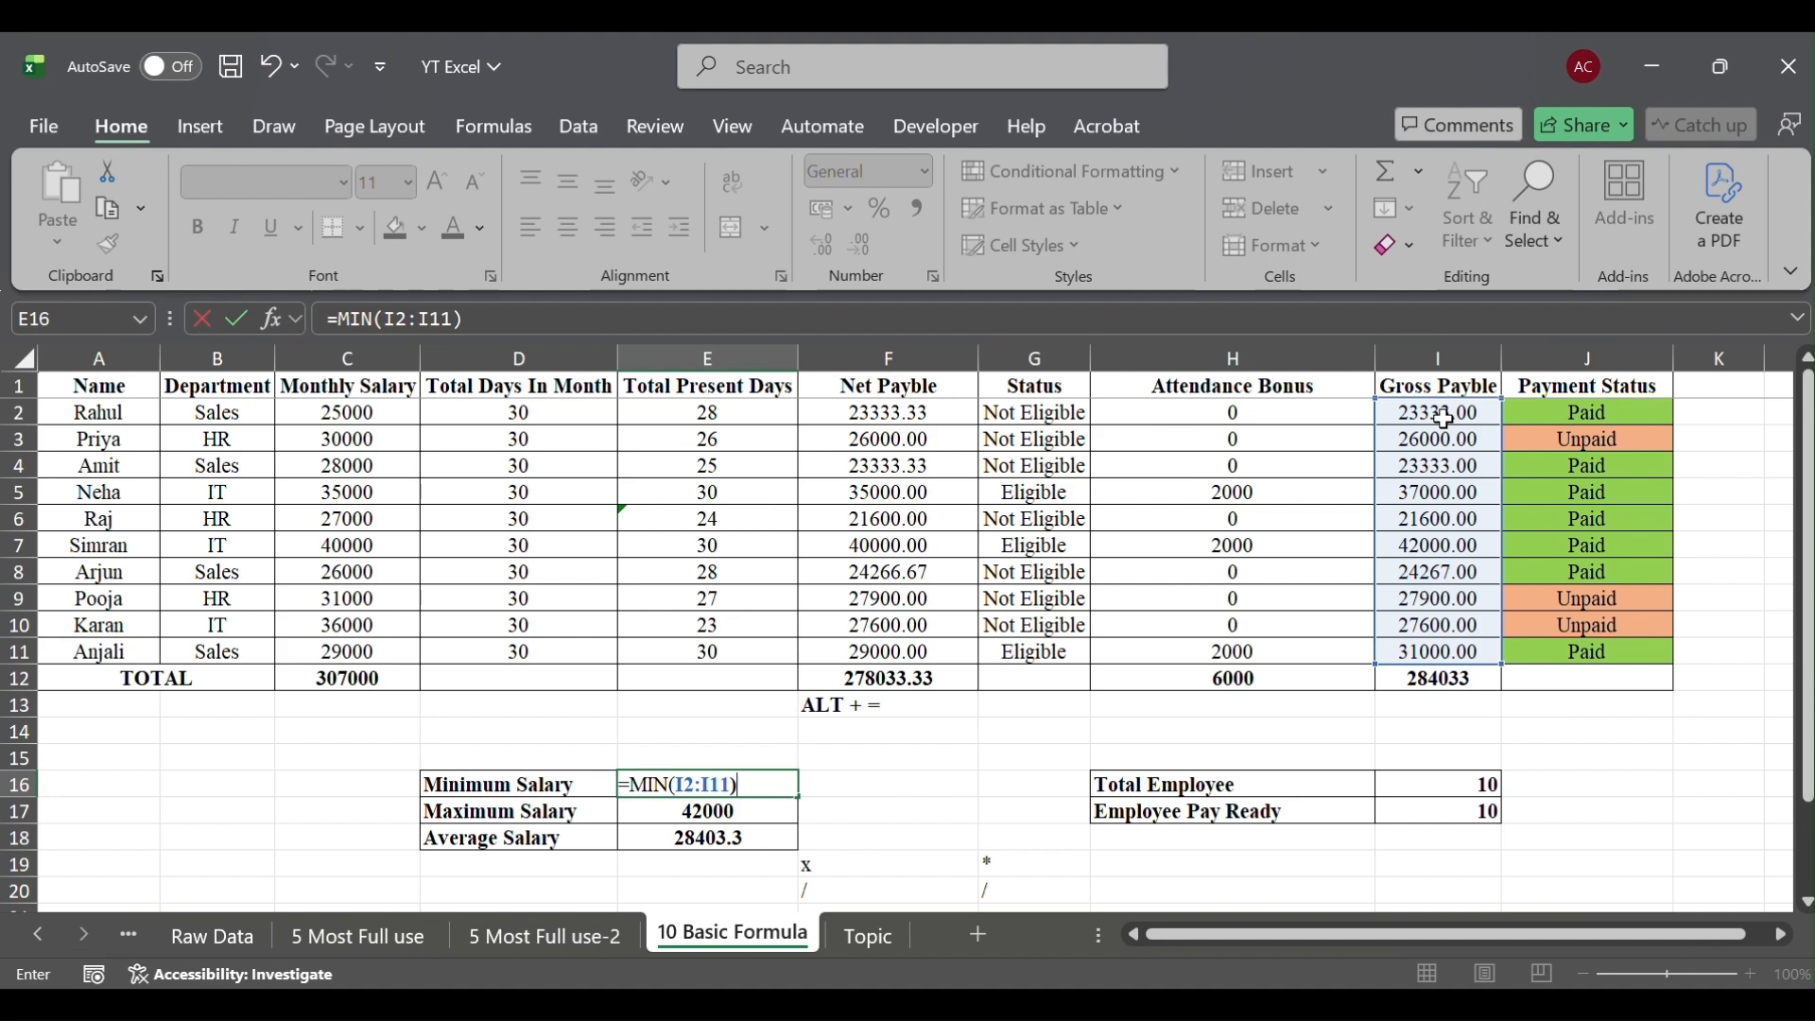
pyautogui.press('Return')
pyautogui.press('Up')
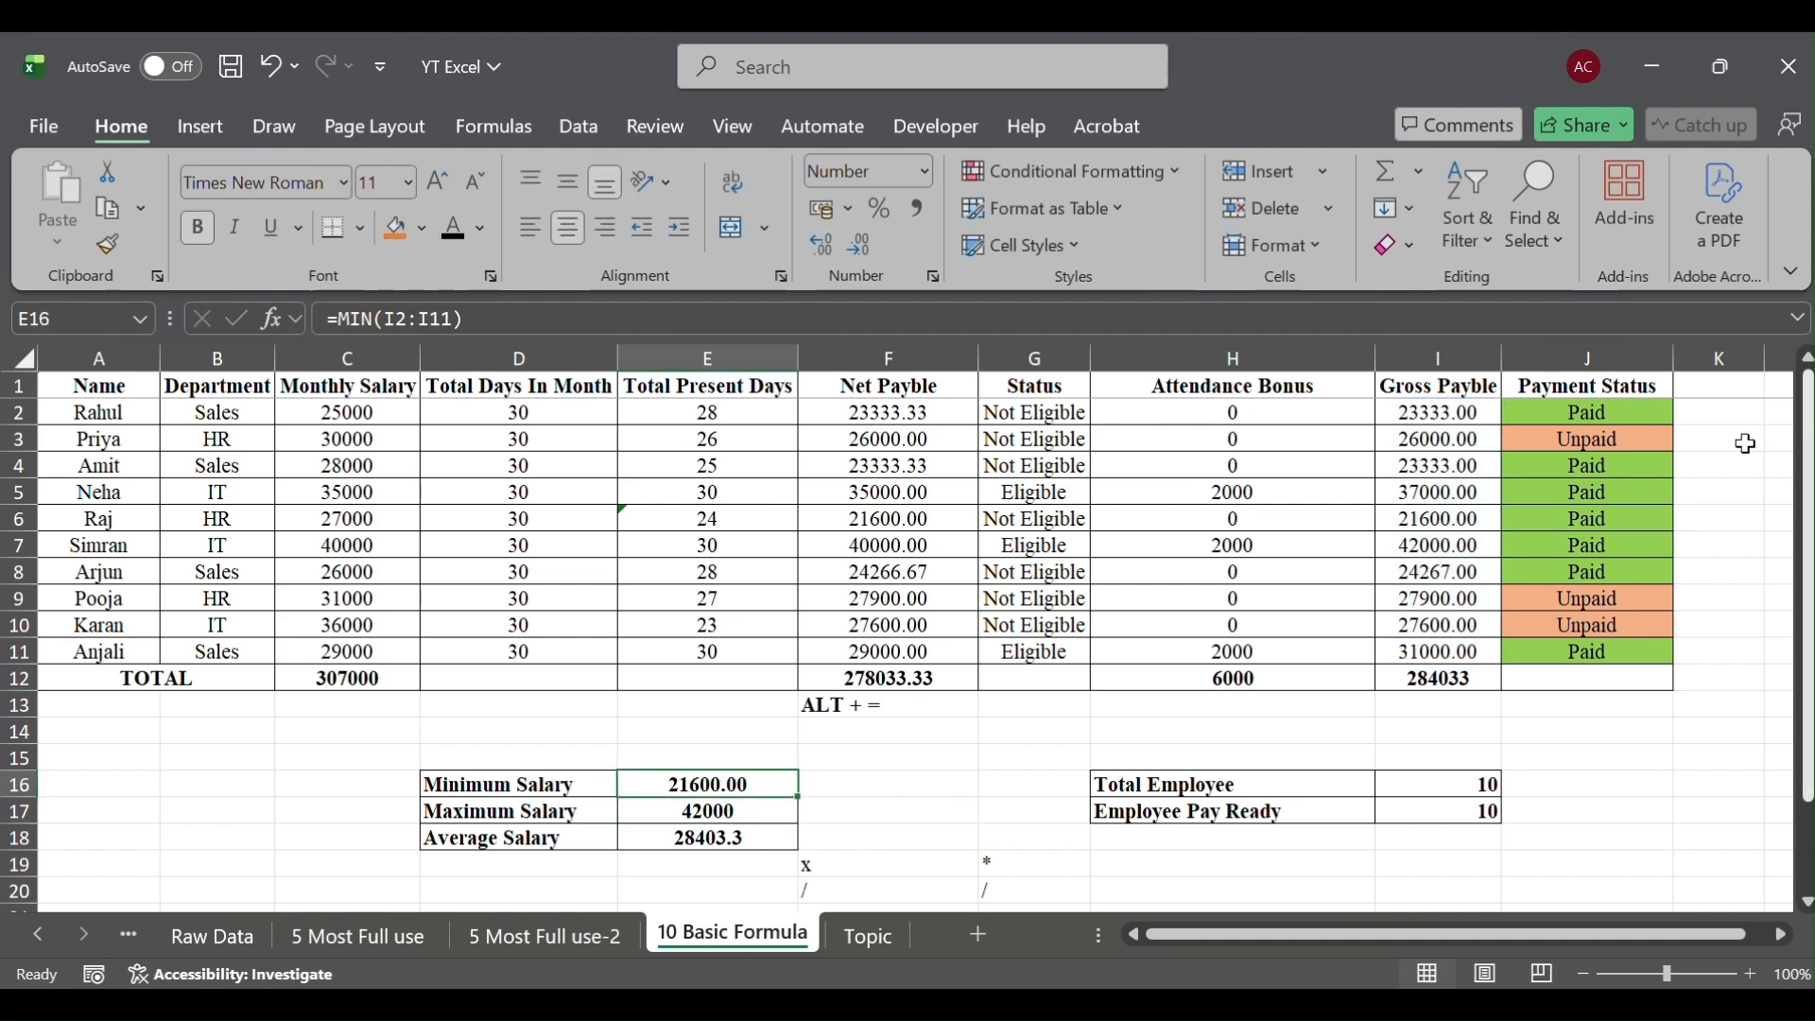
# Calculate the Maximum Salary in E17 from the Gross Payble column with =MAX(I2:I11)
pyautogui.click(728, 810)
pyautogui.write('=')
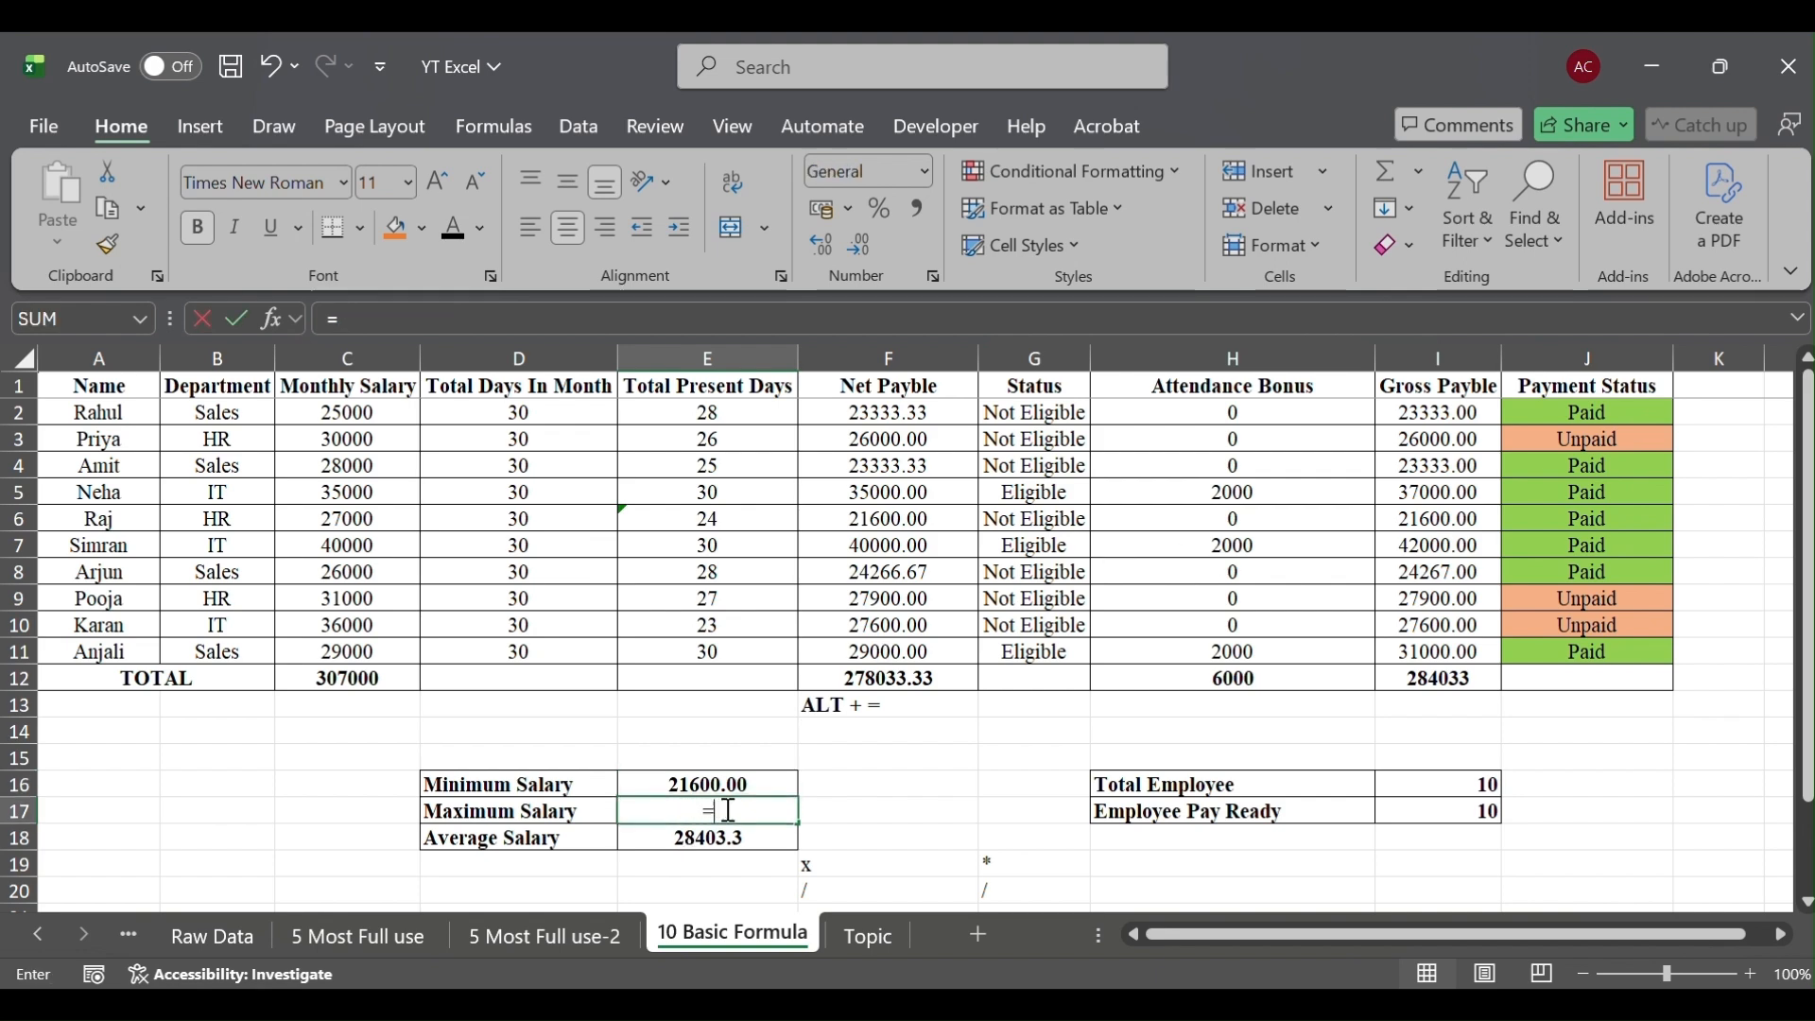
pyautogui.write('max')
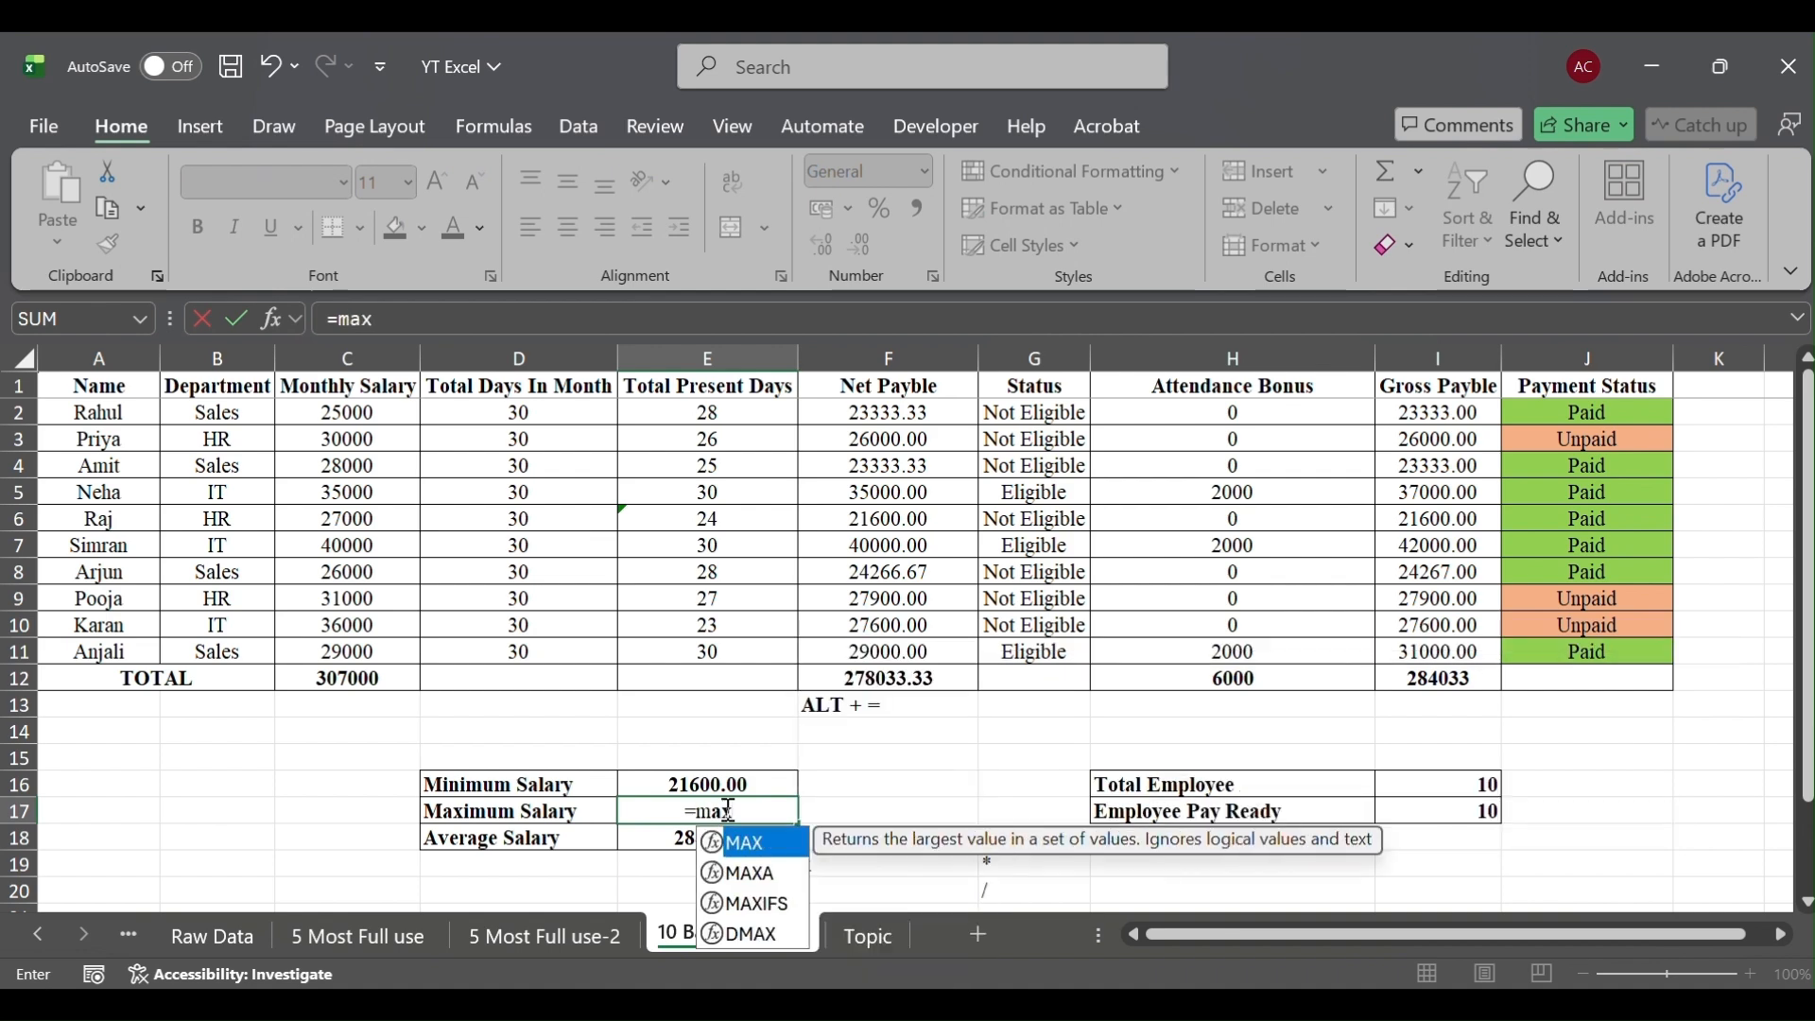
pyautogui.press('Tab')
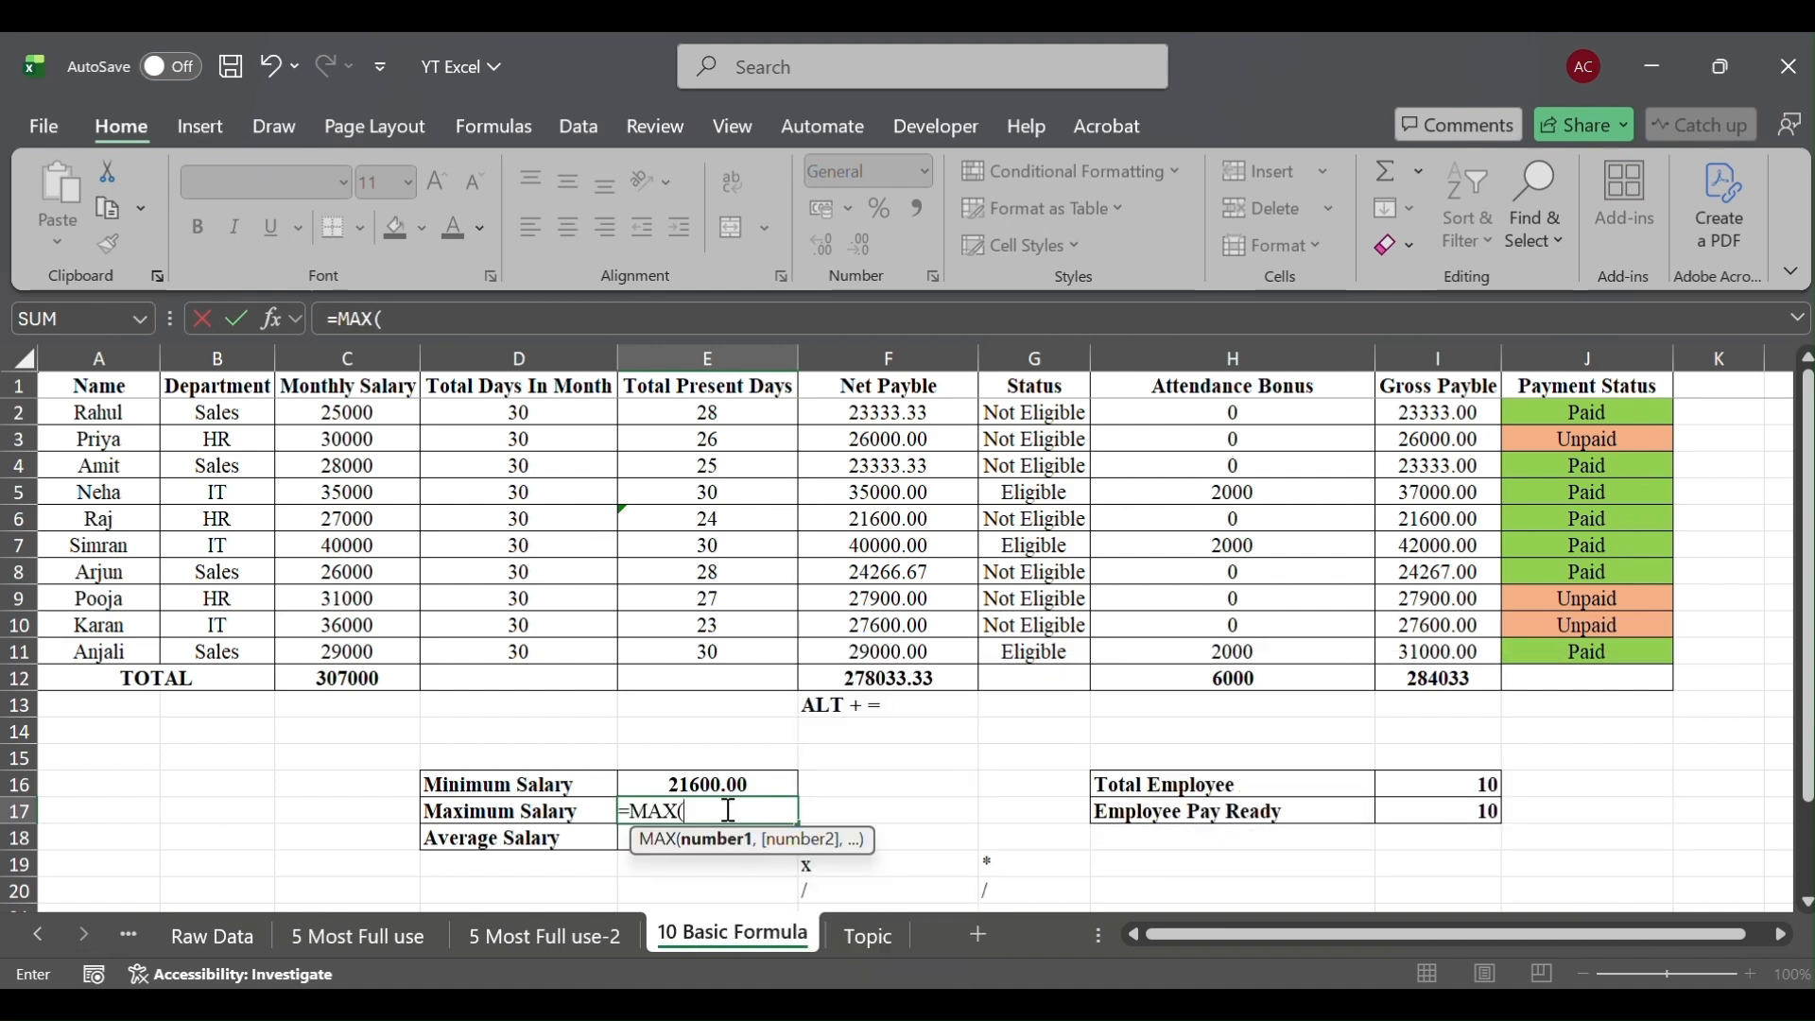
pyautogui.click(1441, 417)
pyautogui.hotkey('shift', 'Down')
pyautogui.hotkey('shift', 'Down')
pyautogui.hotkey('shift', 'Down')
pyautogui.hotkey('shift', 'Down')
pyautogui.hotkey('shift', 'Down')
pyautogui.hotkey('shift', 'Down')
pyautogui.hotkey('shift', 'Down')
pyautogui.hotkey('shift', 'Down')
pyautogui.hotkey('shift', 'Down')
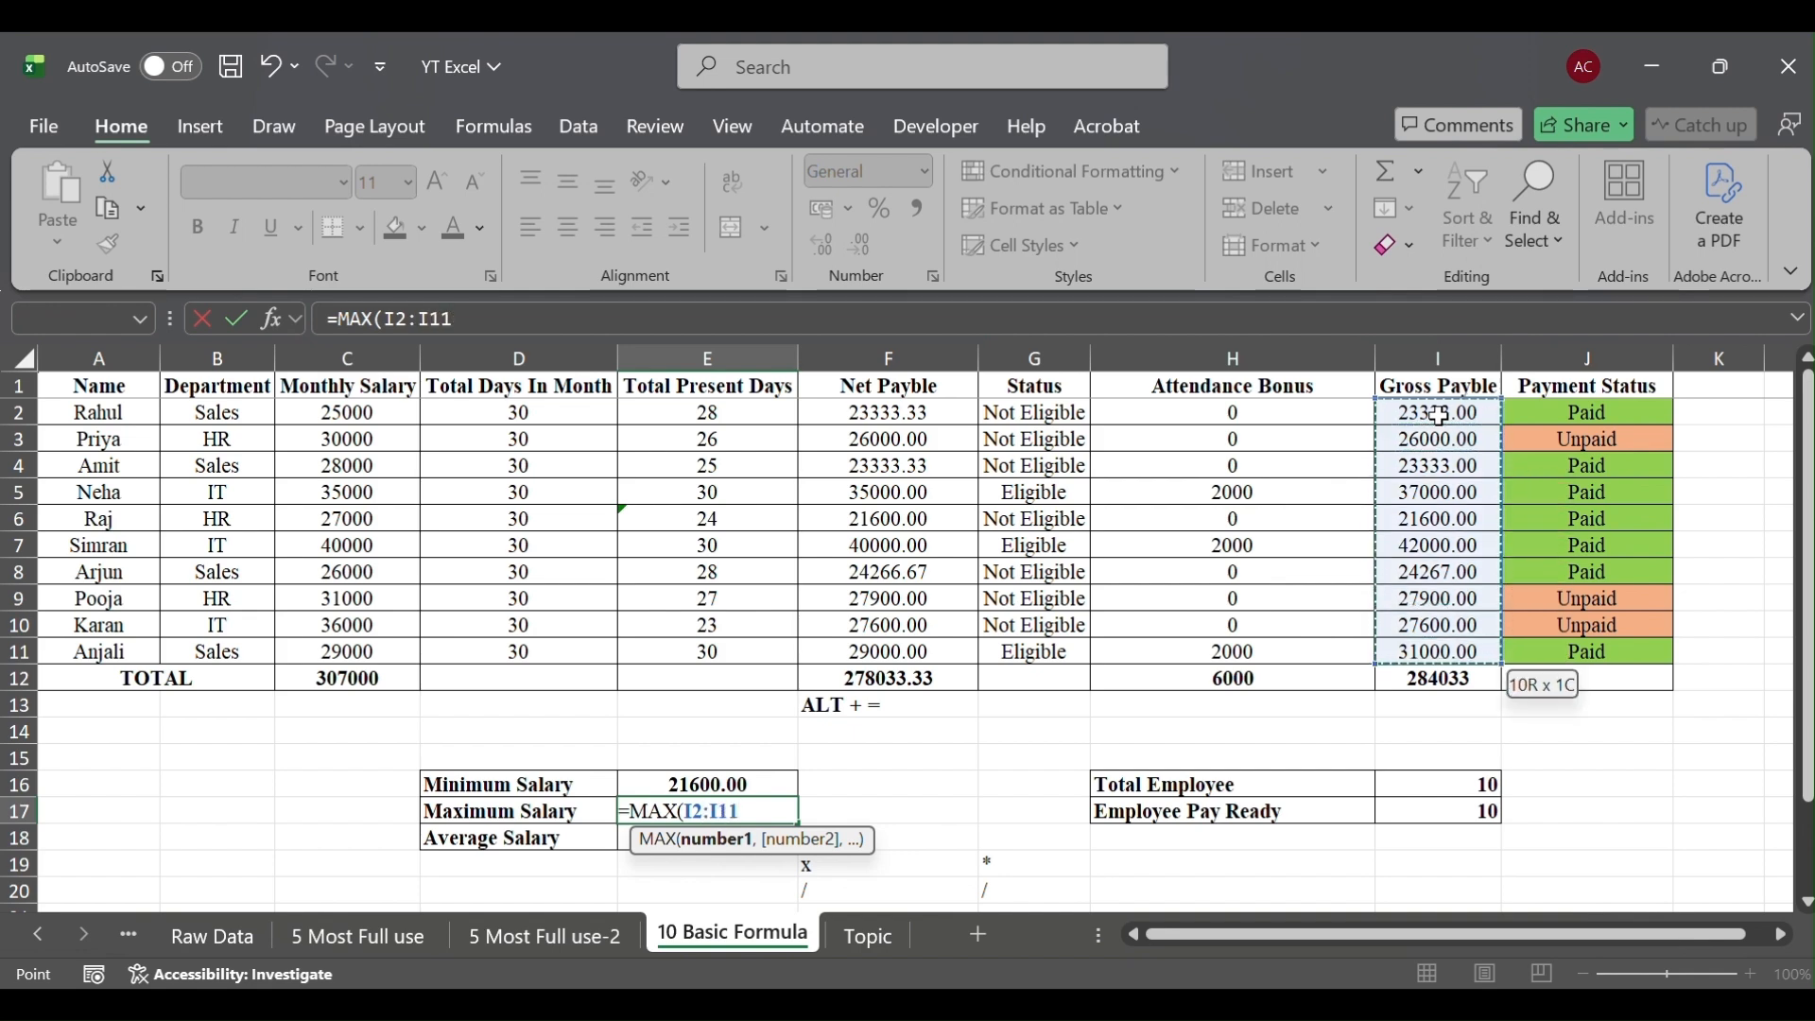
pyautogui.press('Return')
pyautogui.press('Up')
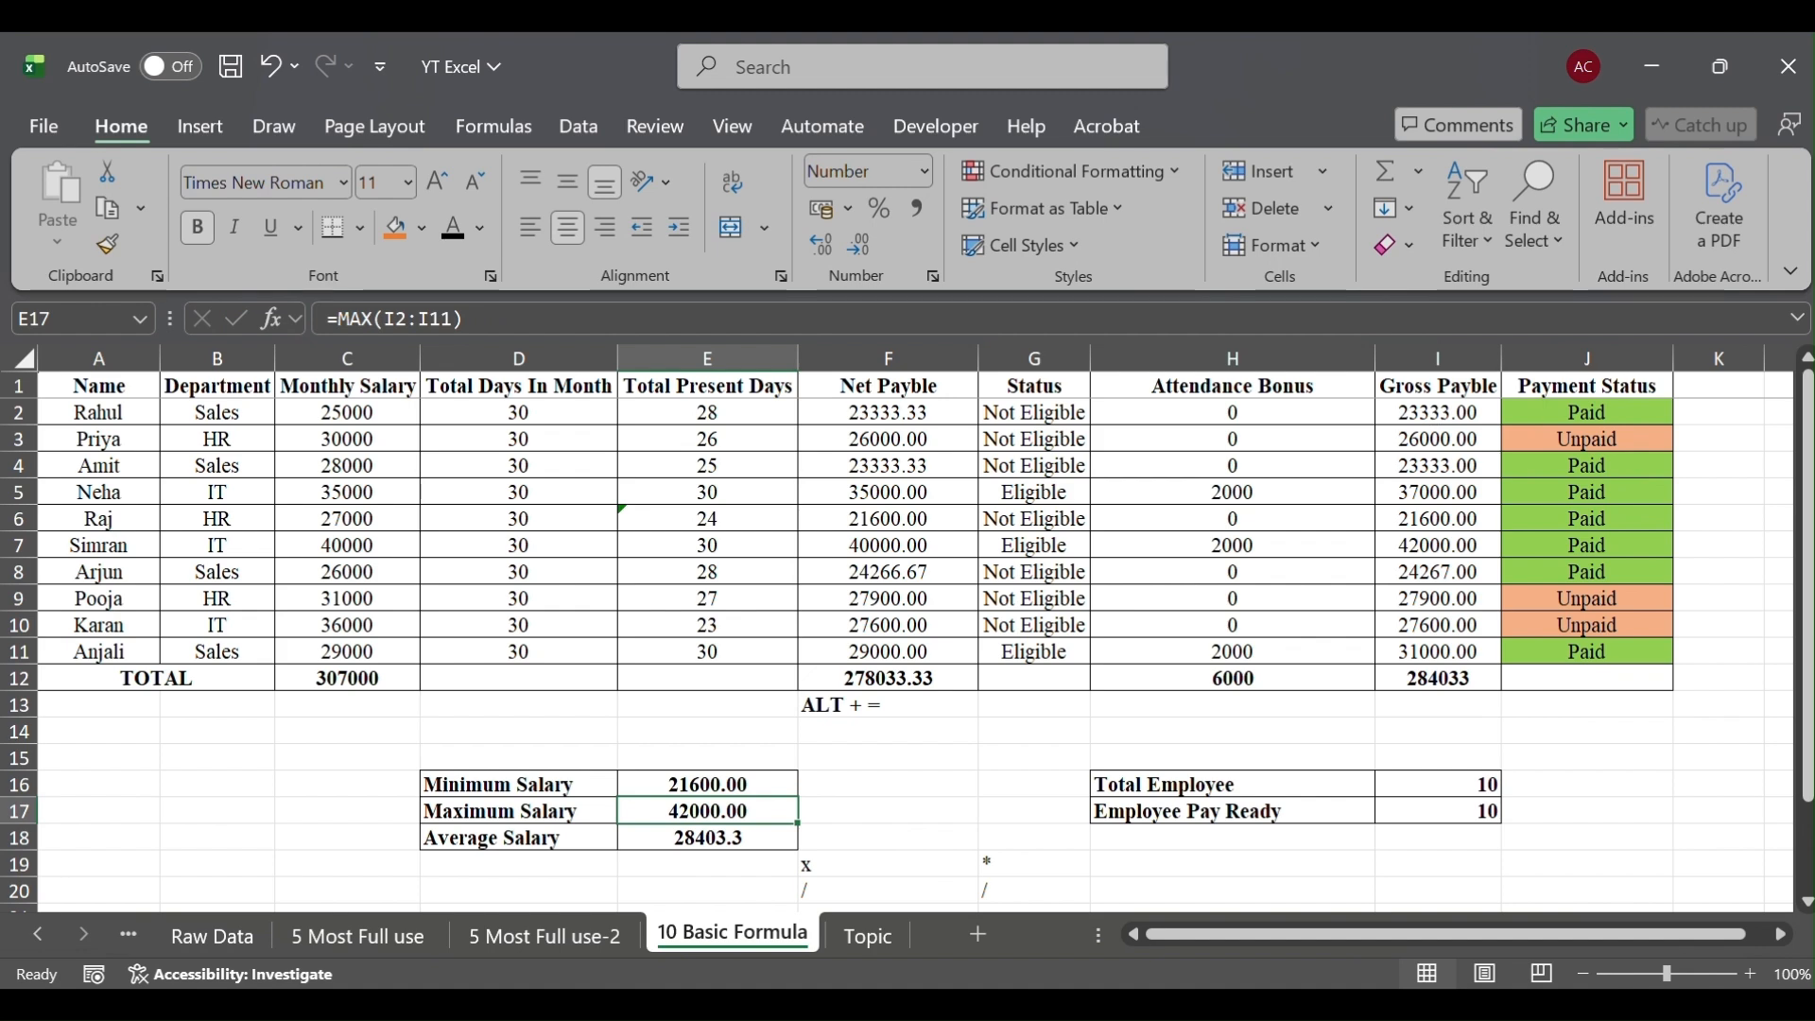
# Check Gross Payble cells I7 and I12, and calculate the Average Salary in E18 with =AVERAGE(I2:I11)
pyautogui.click(1454, 544)
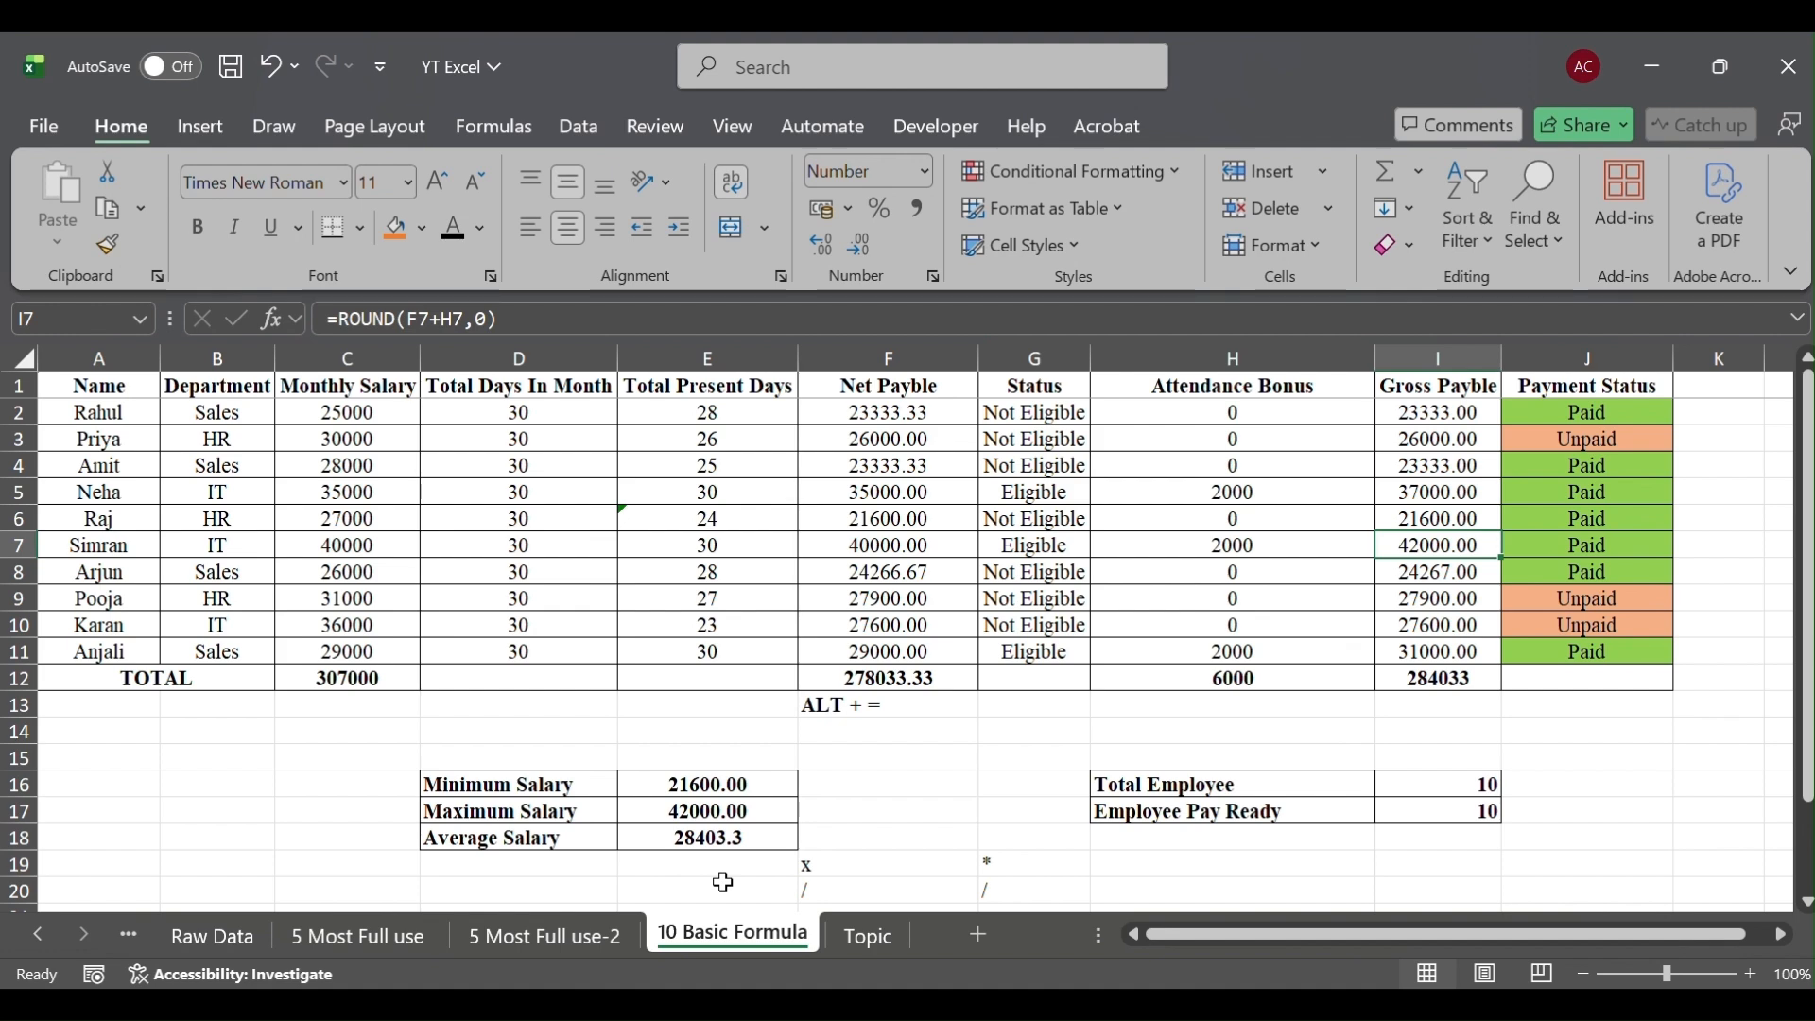
pyautogui.click(1421, 675)
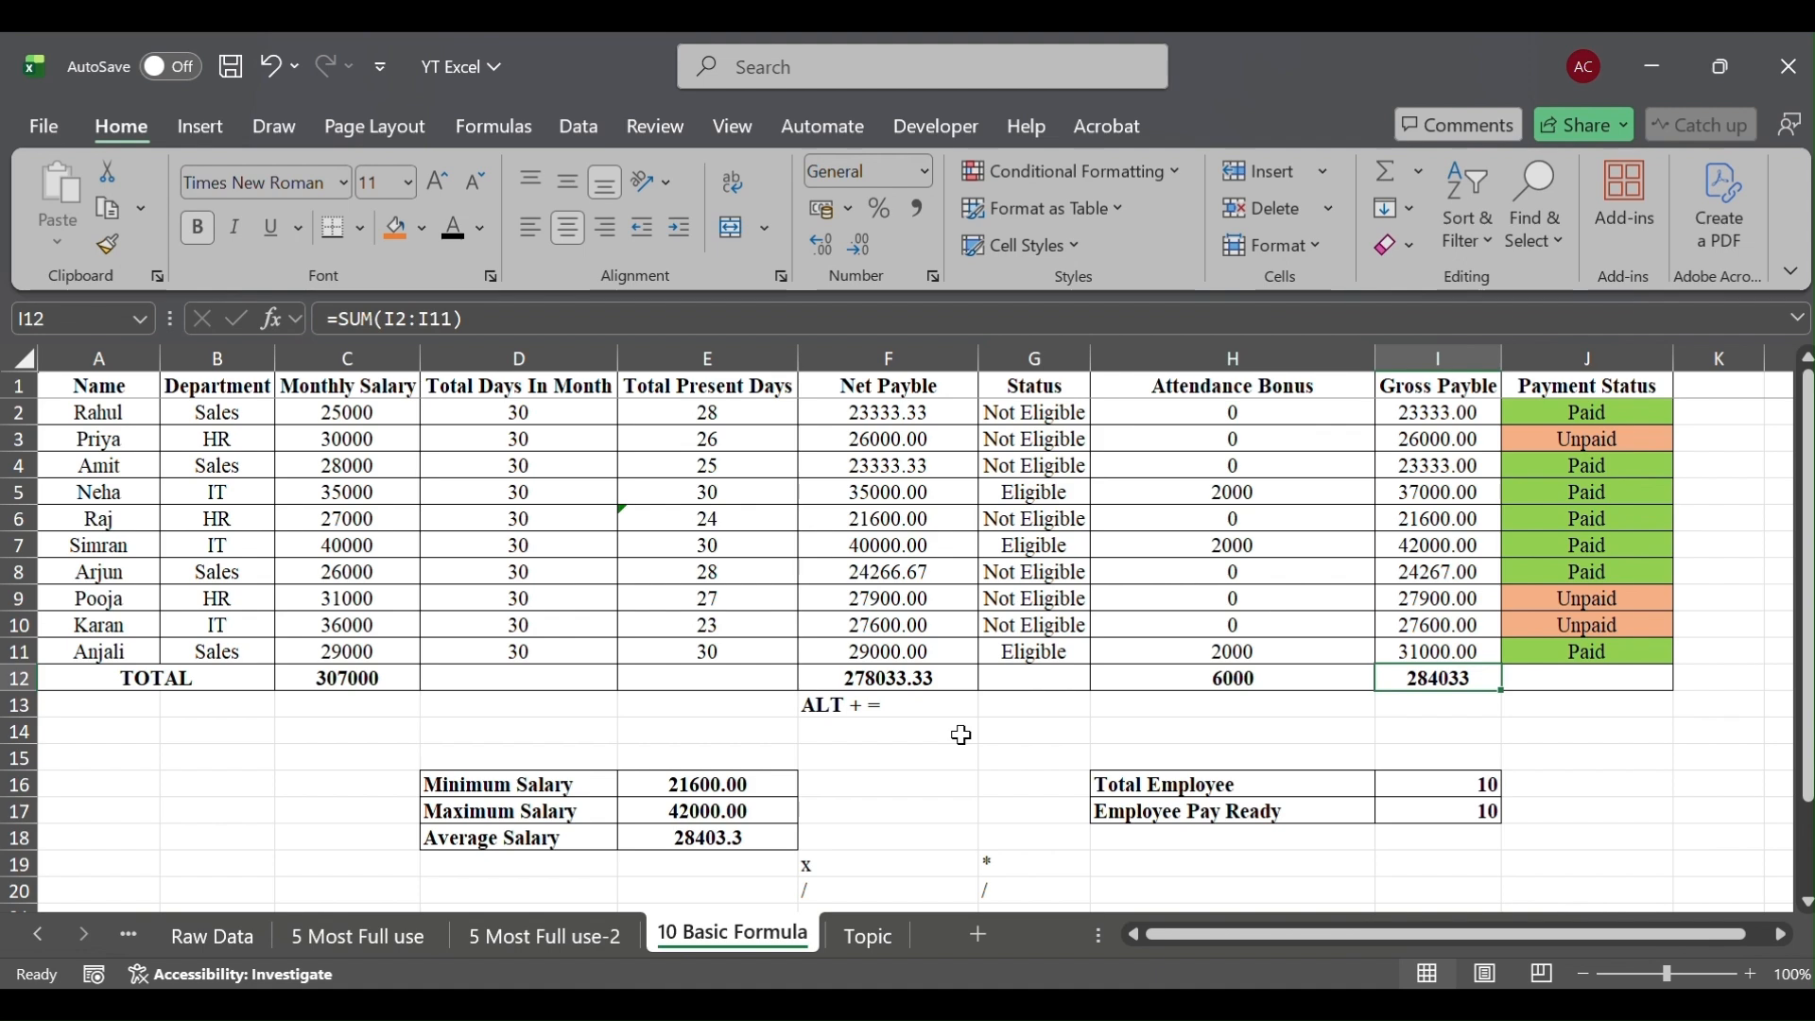
pyautogui.click(704, 838)
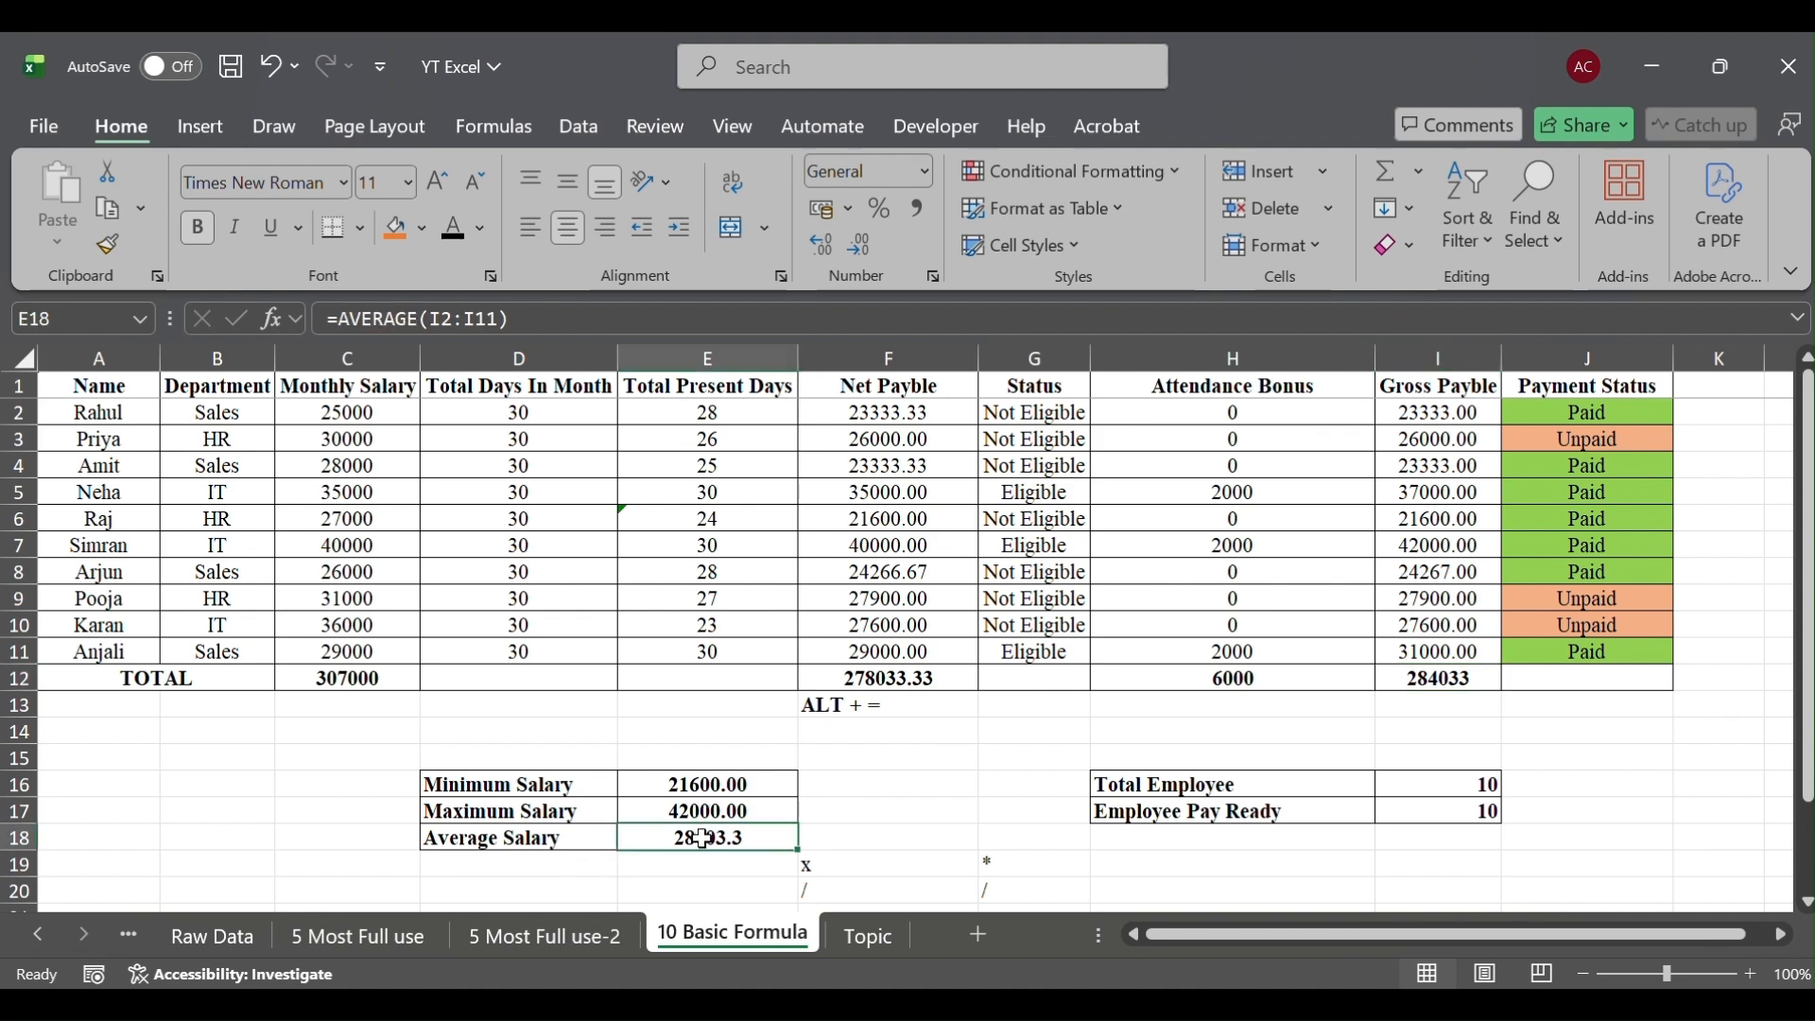
pyautogui.write('=avg')
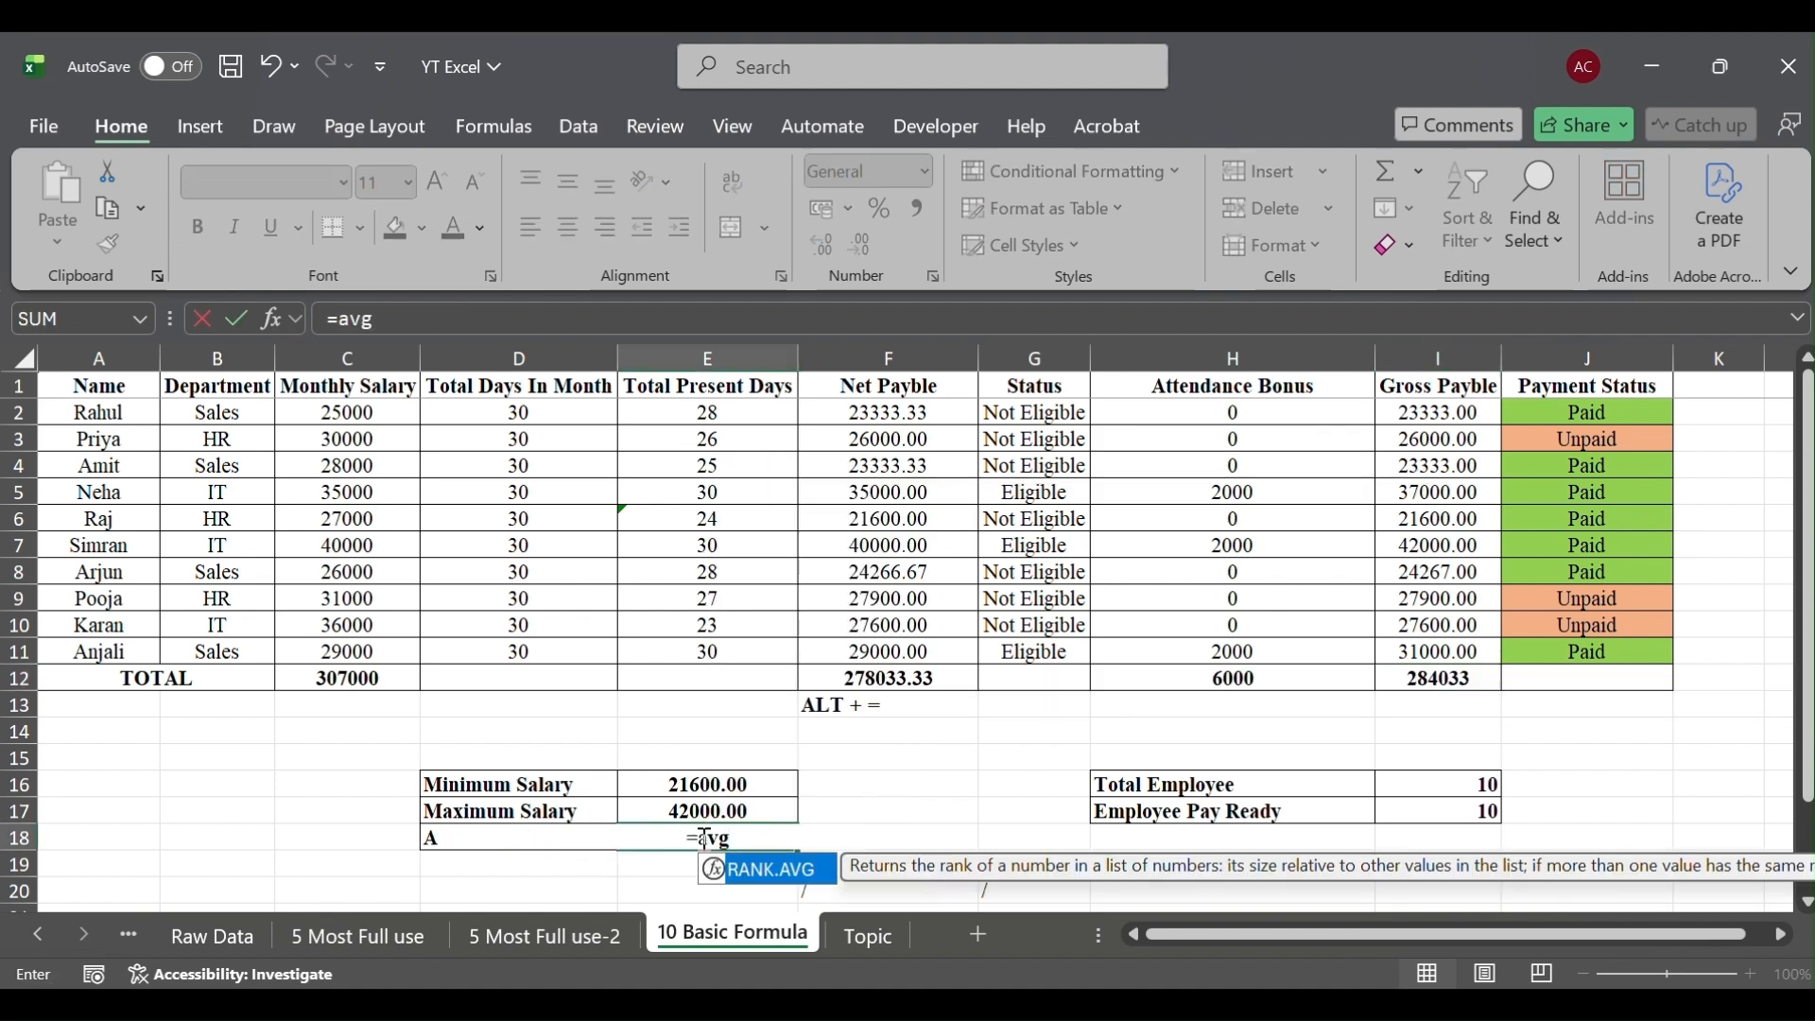
pyautogui.press('BackSpace')
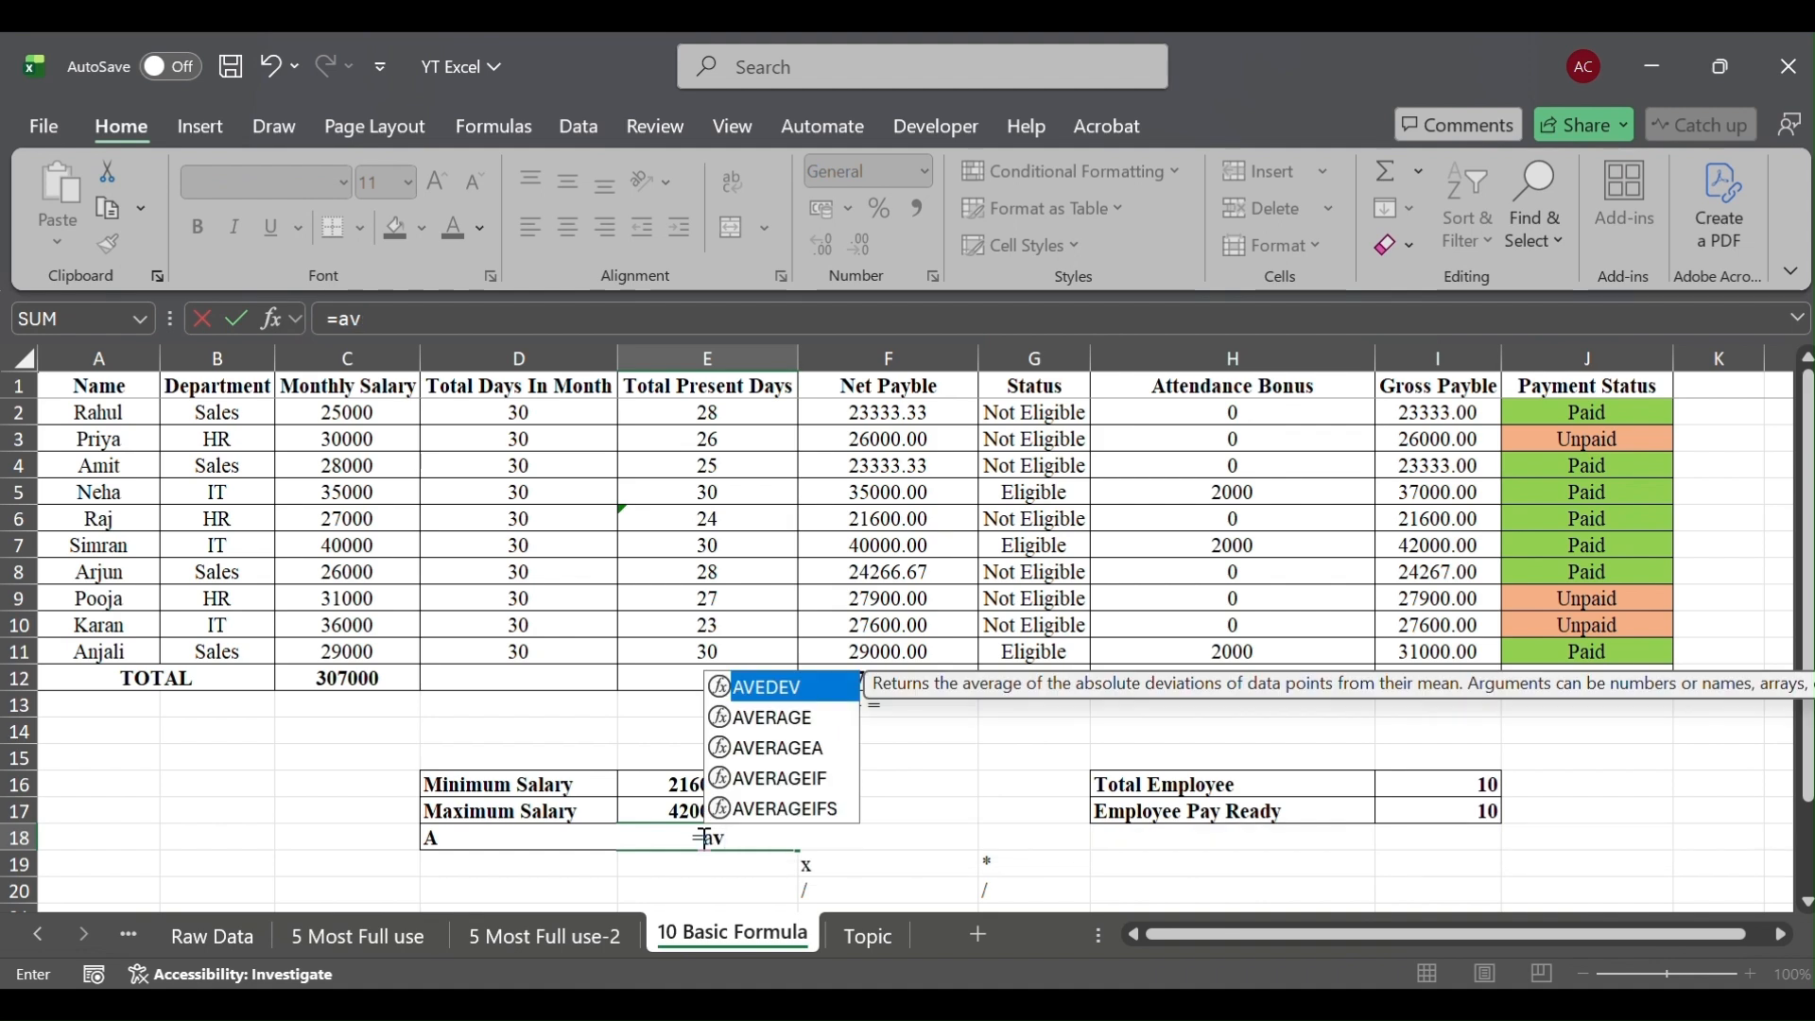
pyautogui.press('Down')
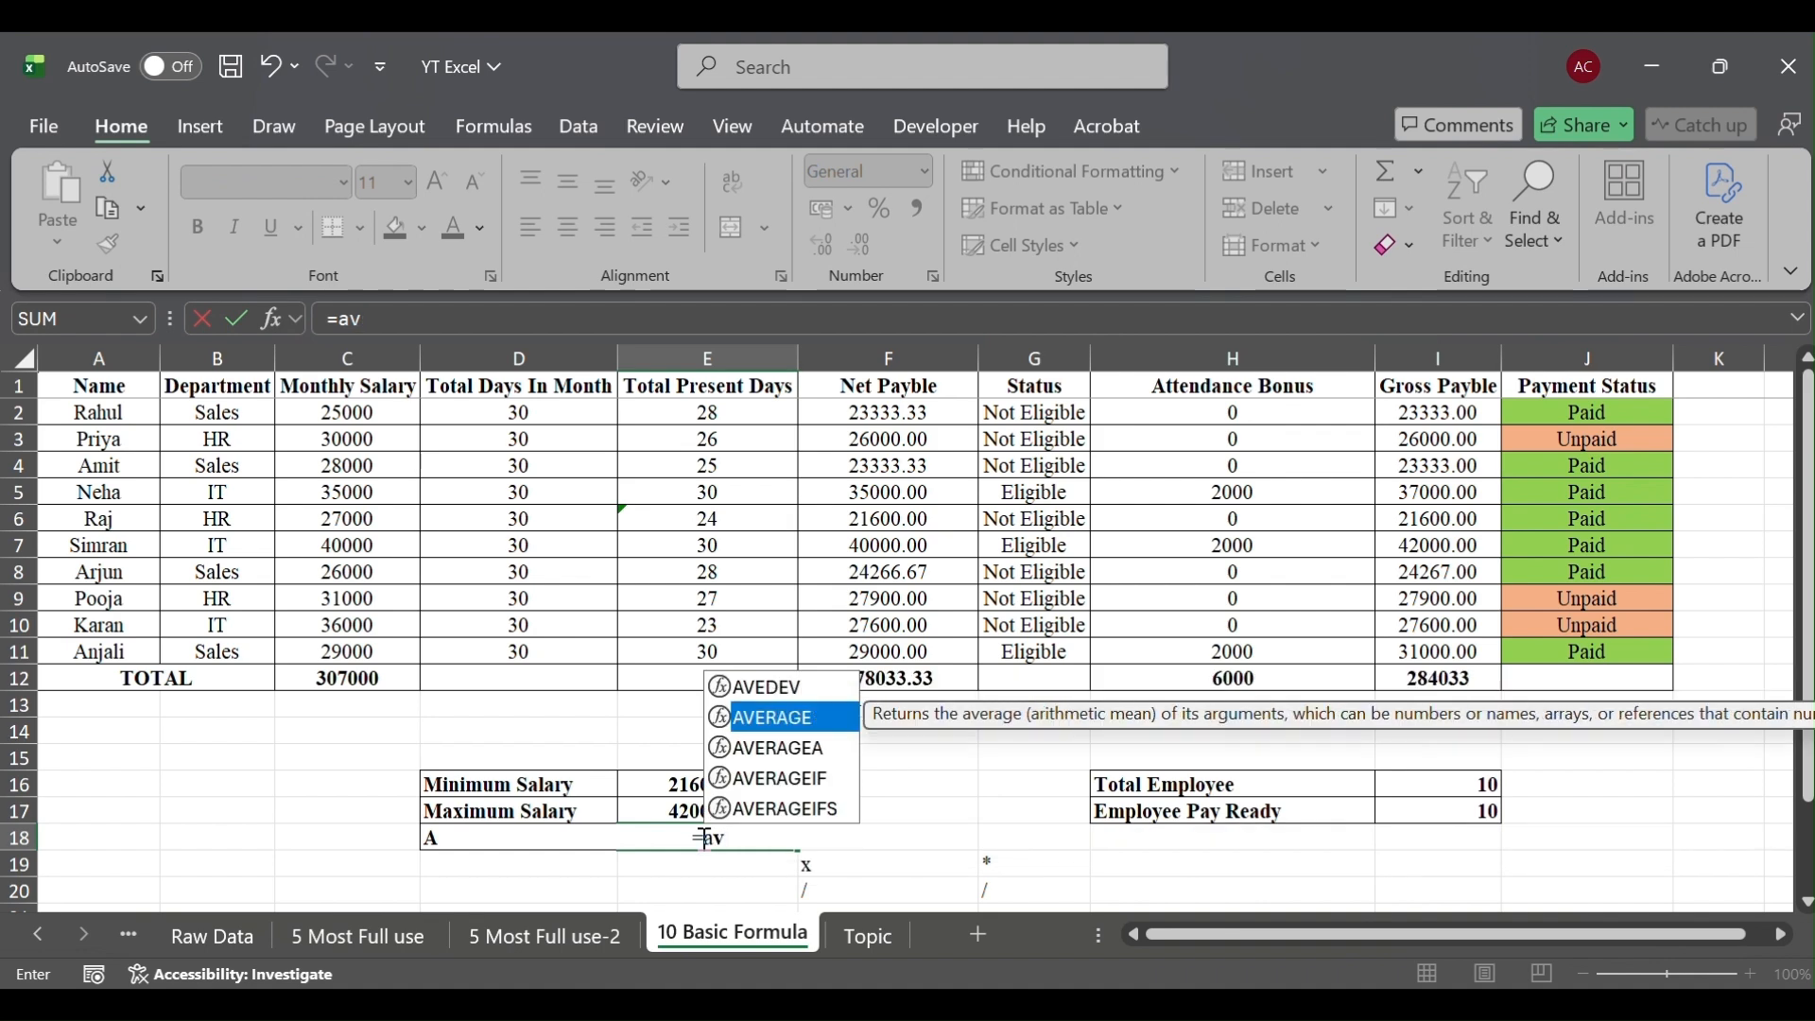
pyautogui.press('Tab')
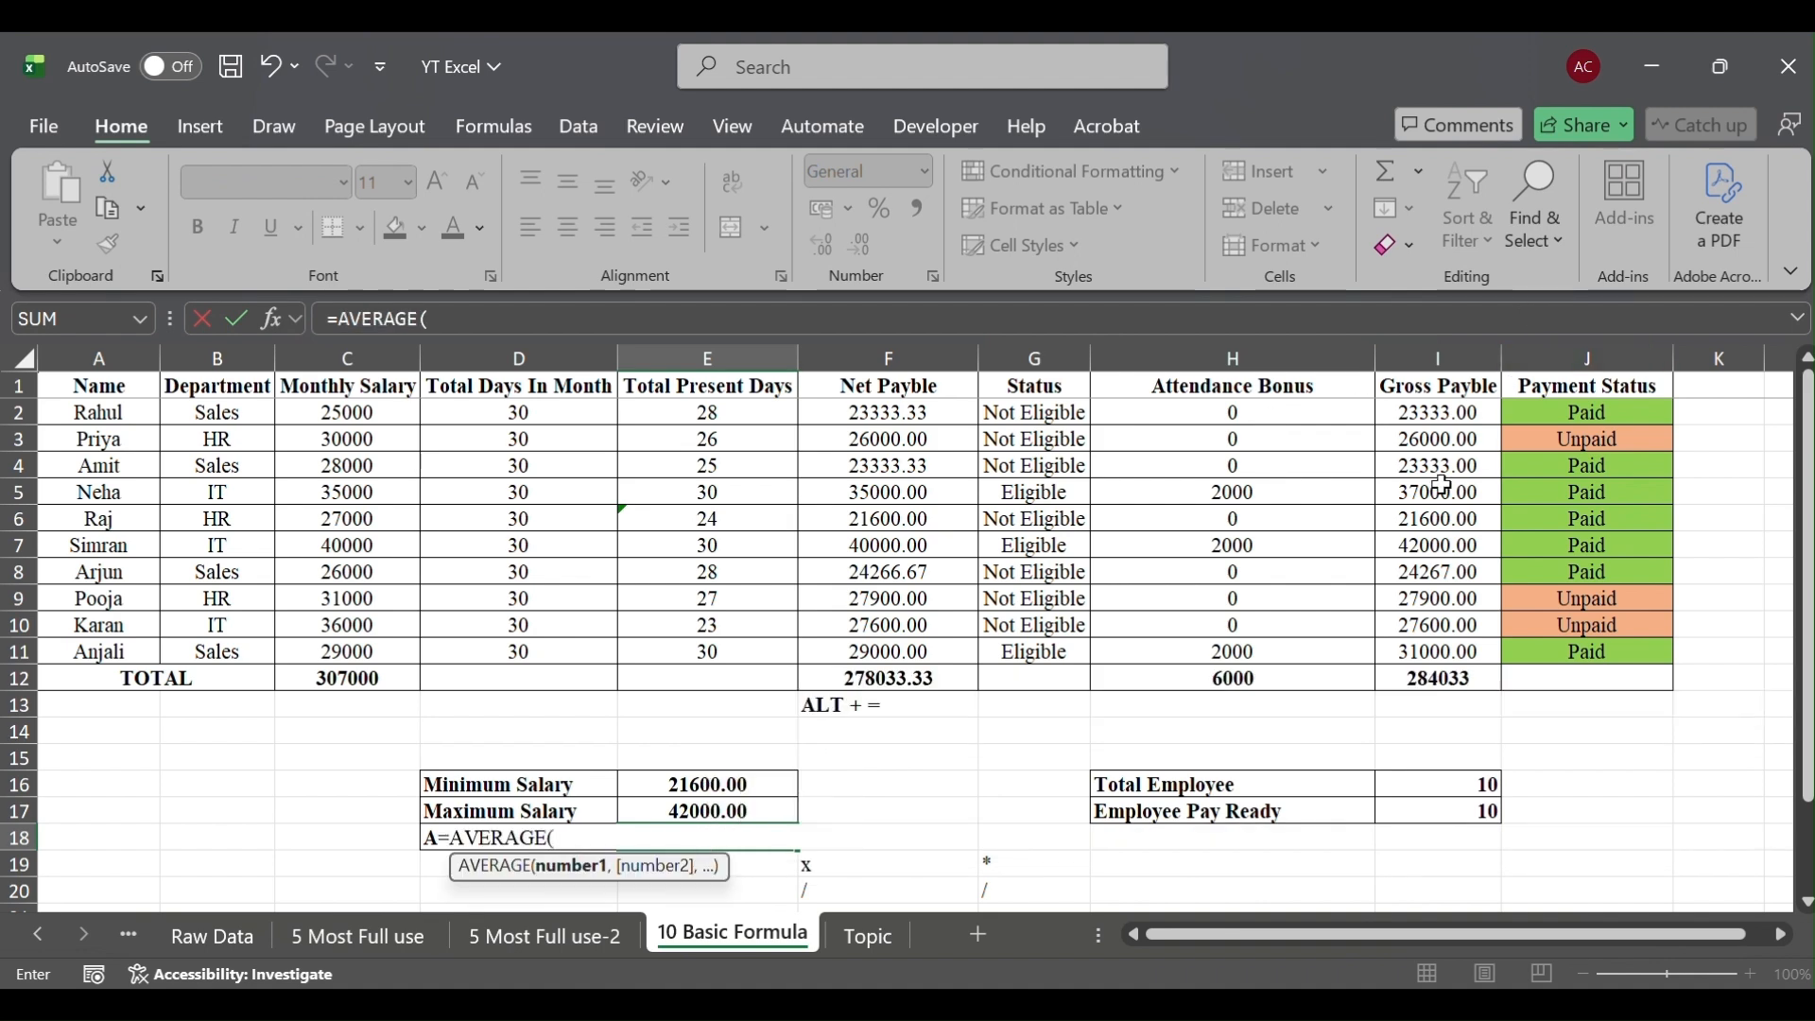
pyautogui.moveTo(1433, 414); pyautogui.dragTo(1432, 423)
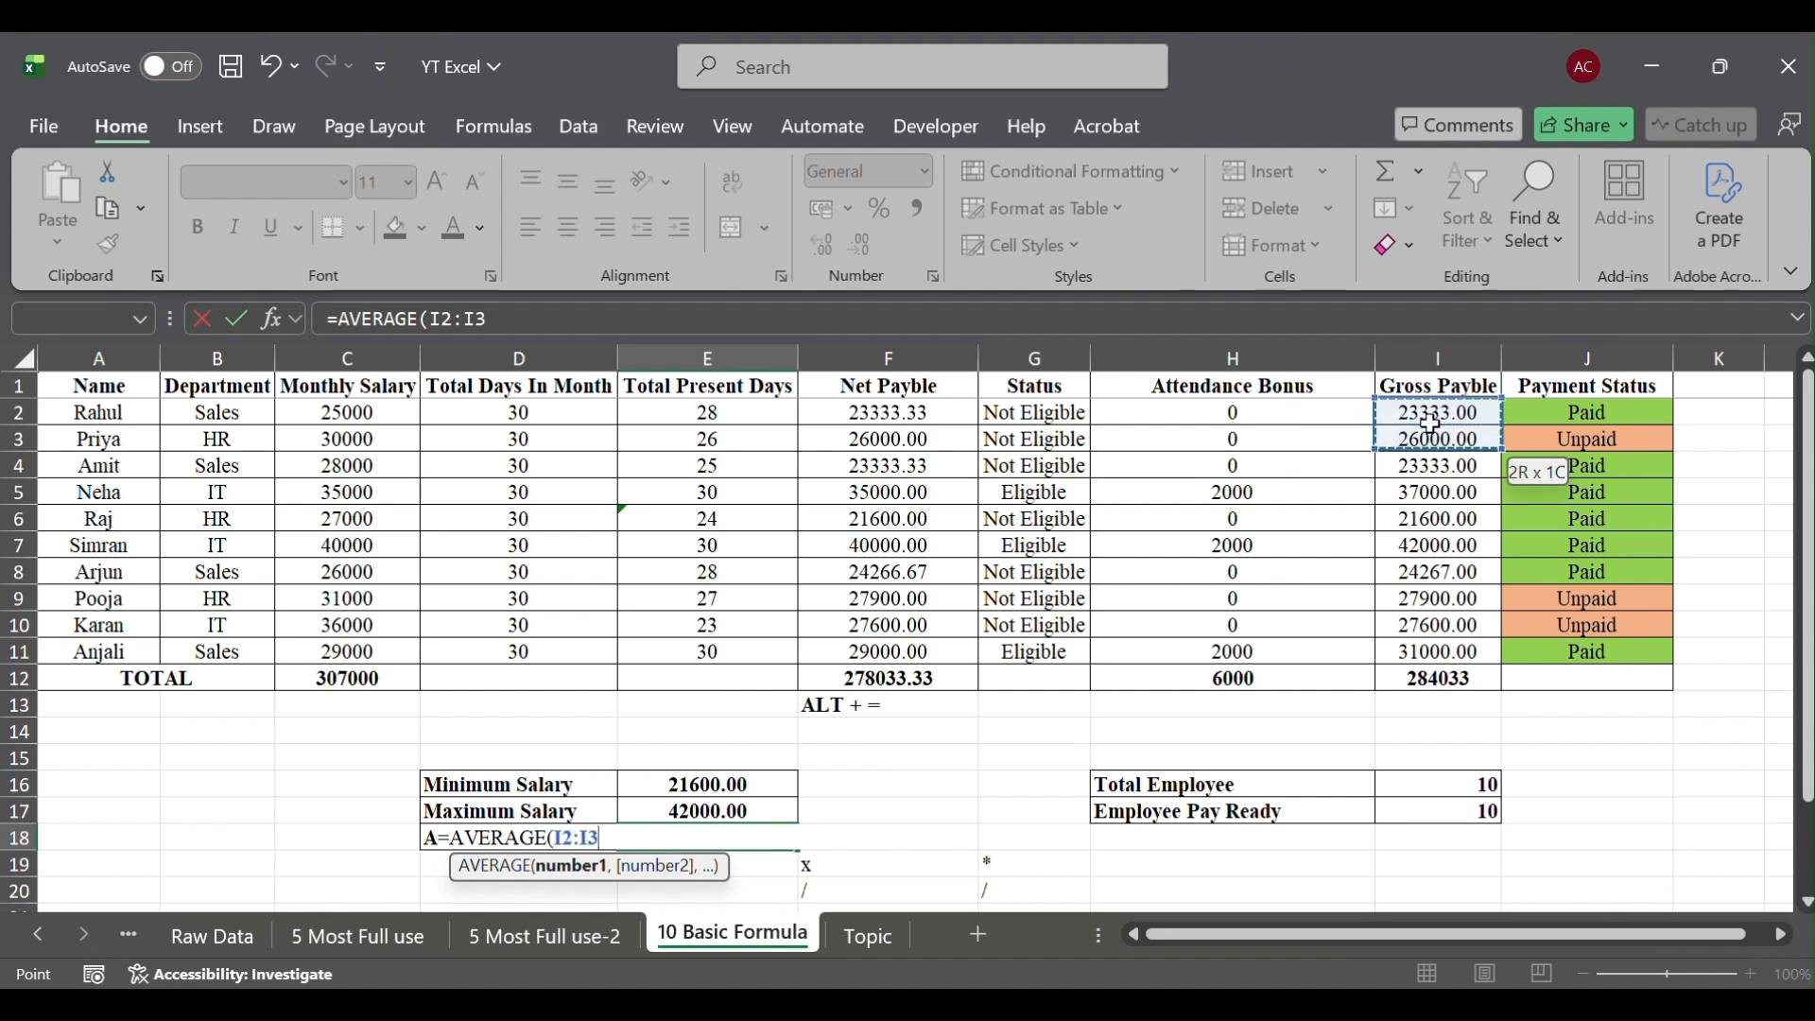
pyautogui.hotkey('shift', 'Down')
pyautogui.hotkey('shift', 'Down')
pyautogui.hotkey('shift', 'Down')
pyautogui.hotkey('shift', 'Down')
pyautogui.hotkey('shift', 'Down')
pyautogui.hotkey('shift', 'Down')
pyautogui.hotkey('shift', 'Down')
pyautogui.hotkey('shift', 'Down')
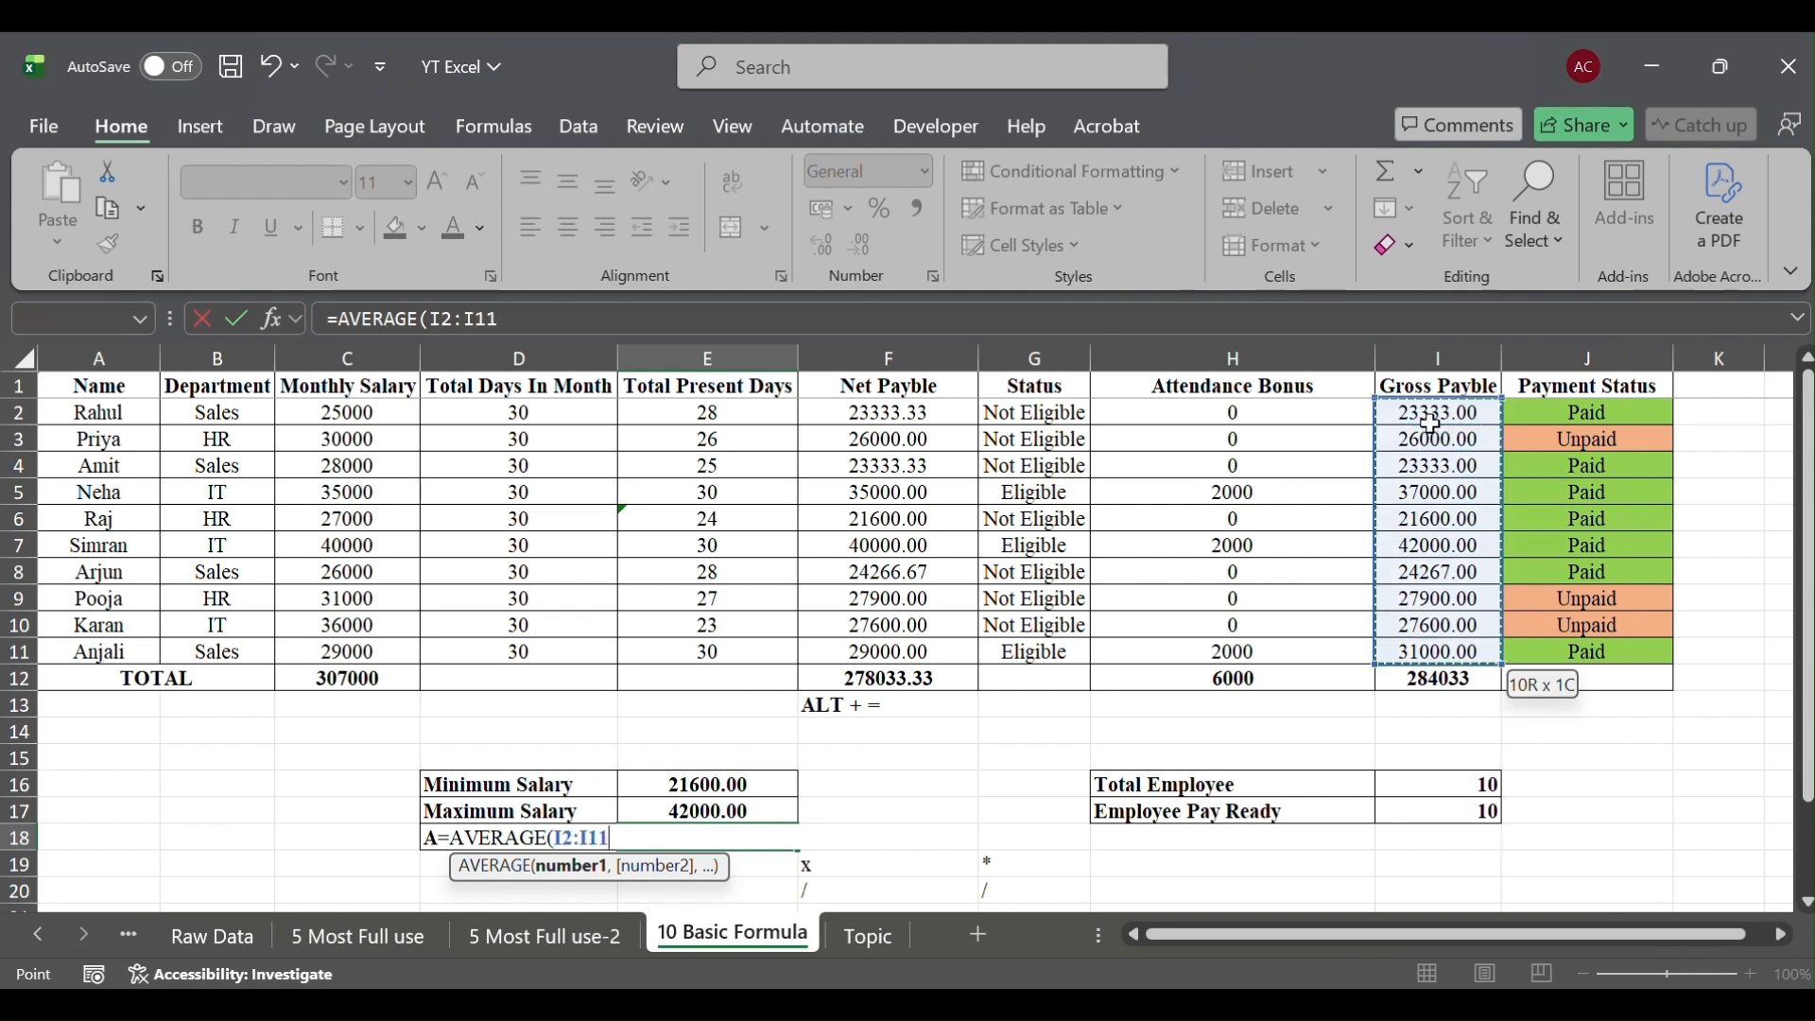
pyautogui.press('Return')
pyautogui.press('Up')
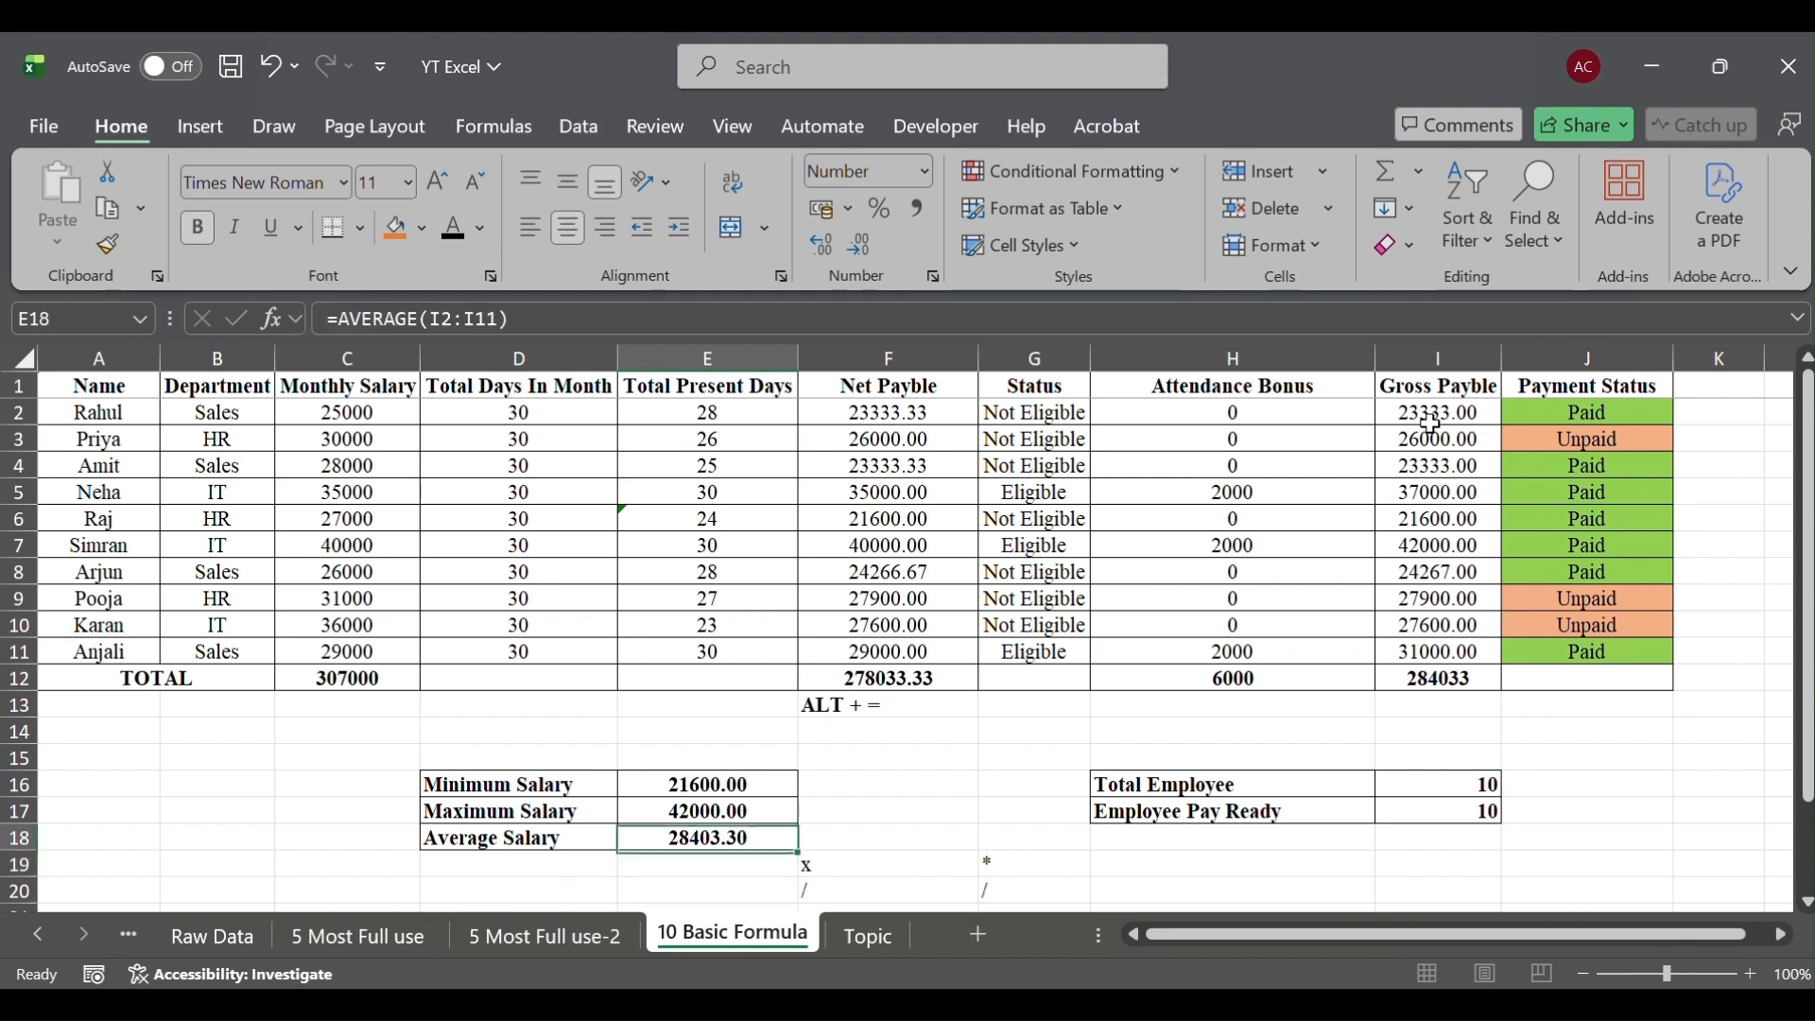
# Examine the range in the Average Salary formula and individual Attendance Bonus cells down to H11
pyautogui.click(445, 326)
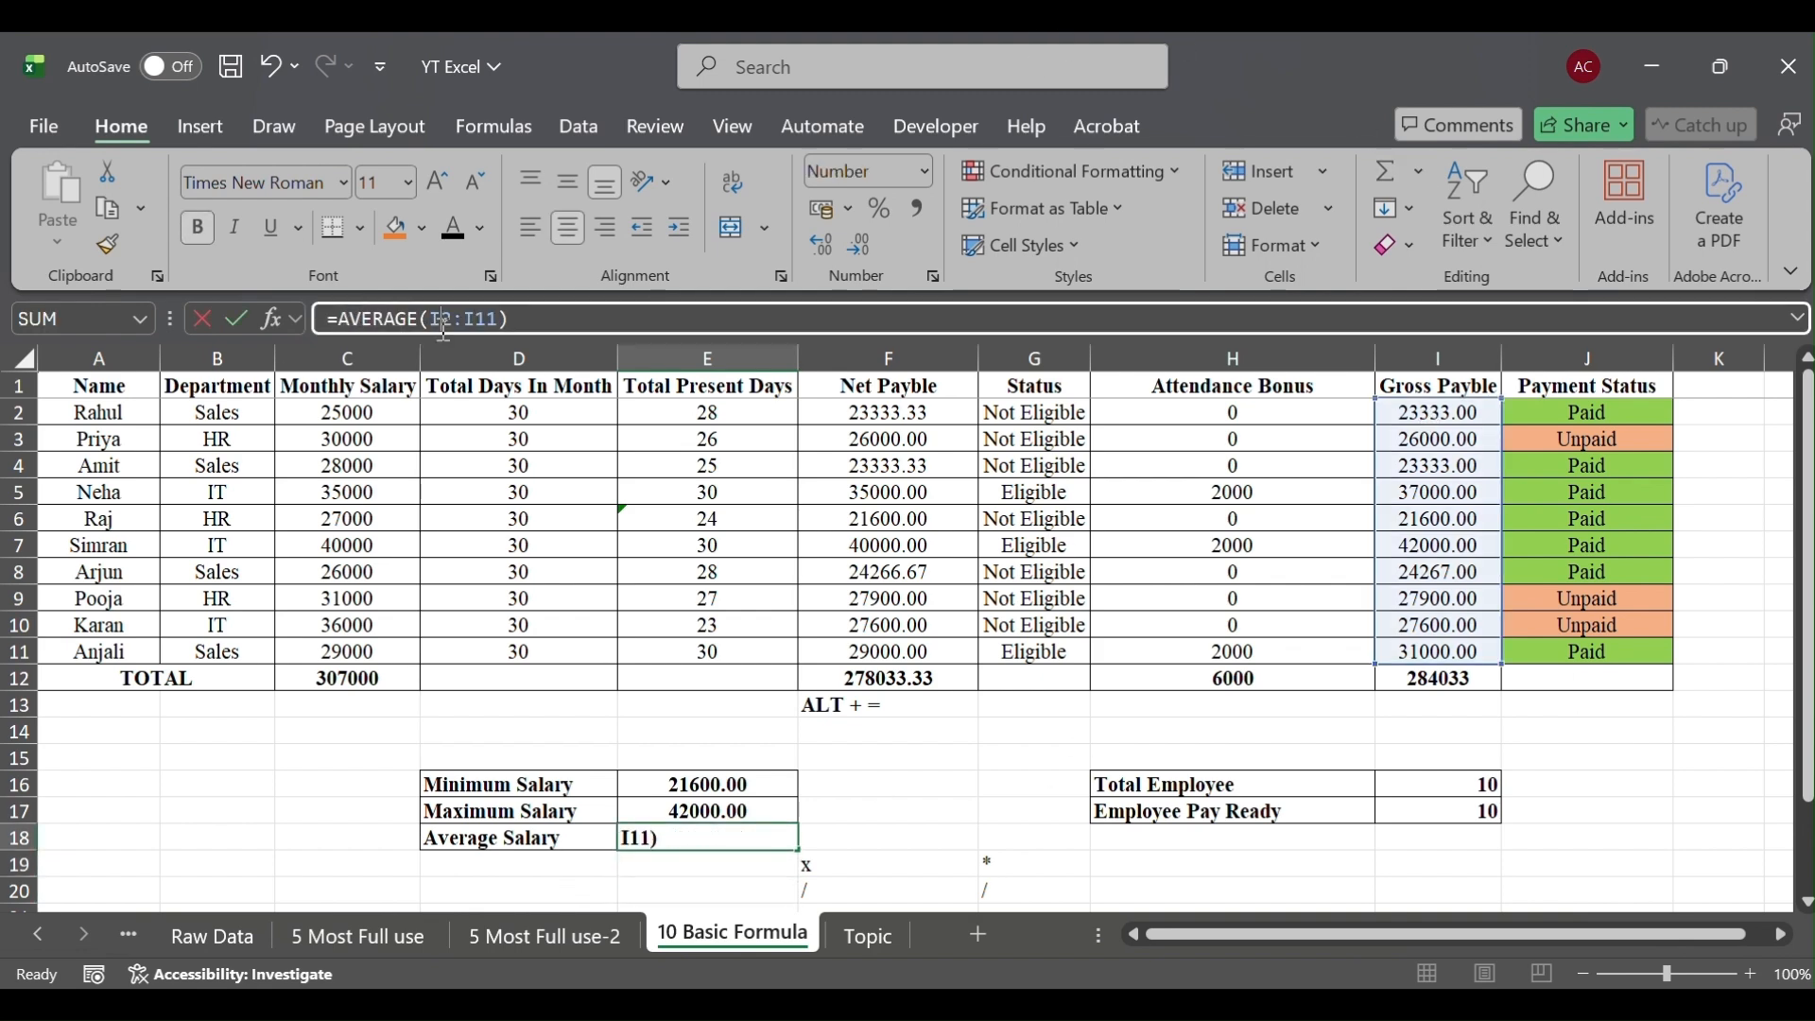
pyautogui.click(501, 319)
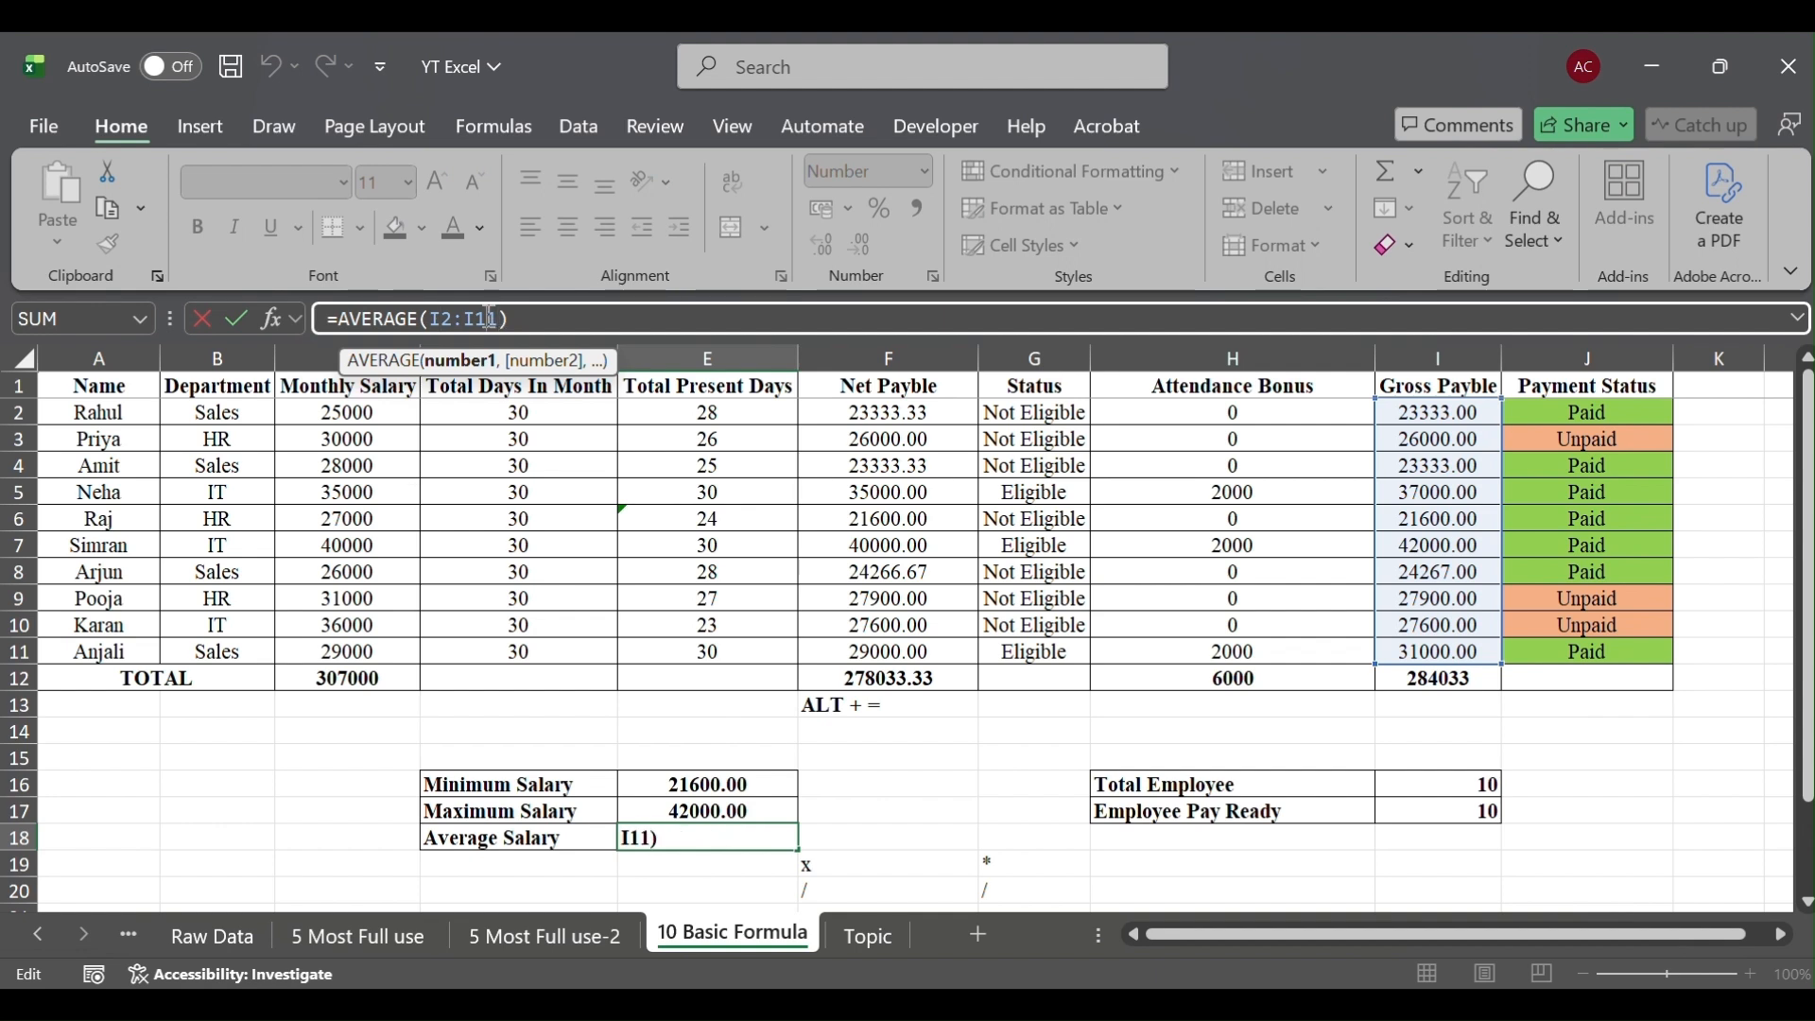
pyautogui.hotkey('ctrl', 'Return')
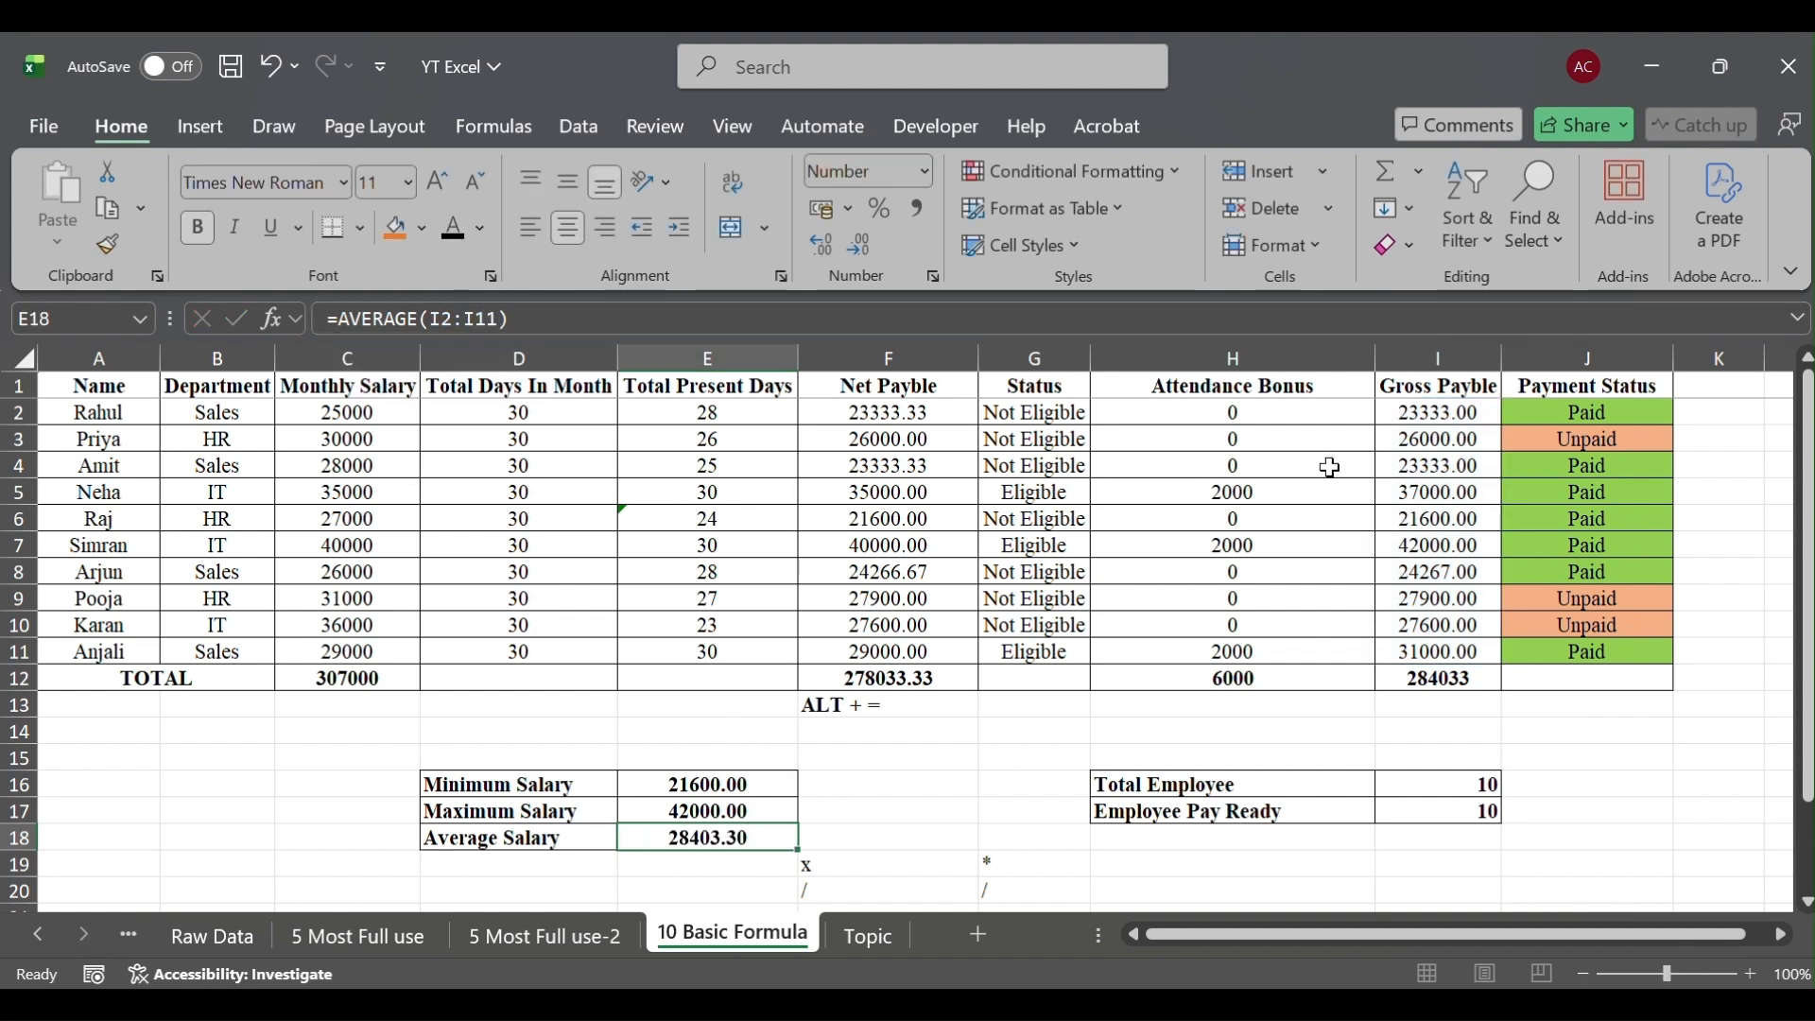
pyautogui.click(1329, 465)
pyautogui.click(1249, 519)
pyautogui.click(1264, 624)
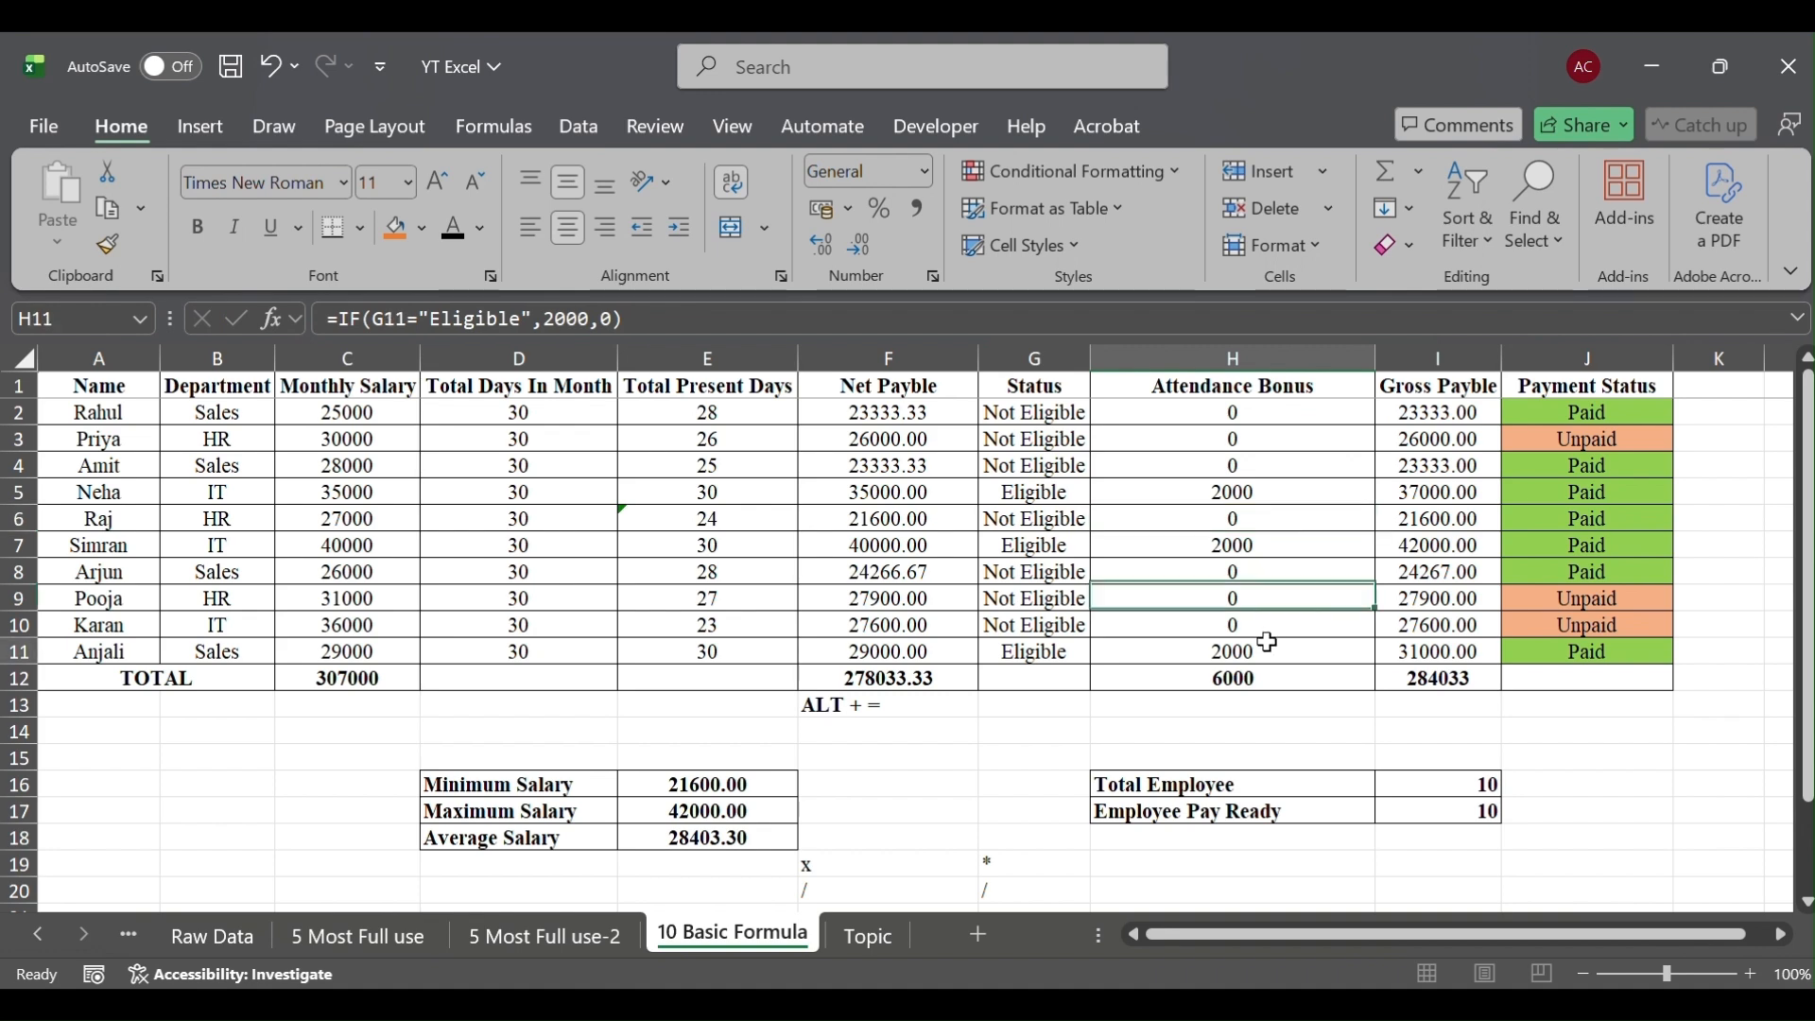
pyautogui.click(1268, 651)
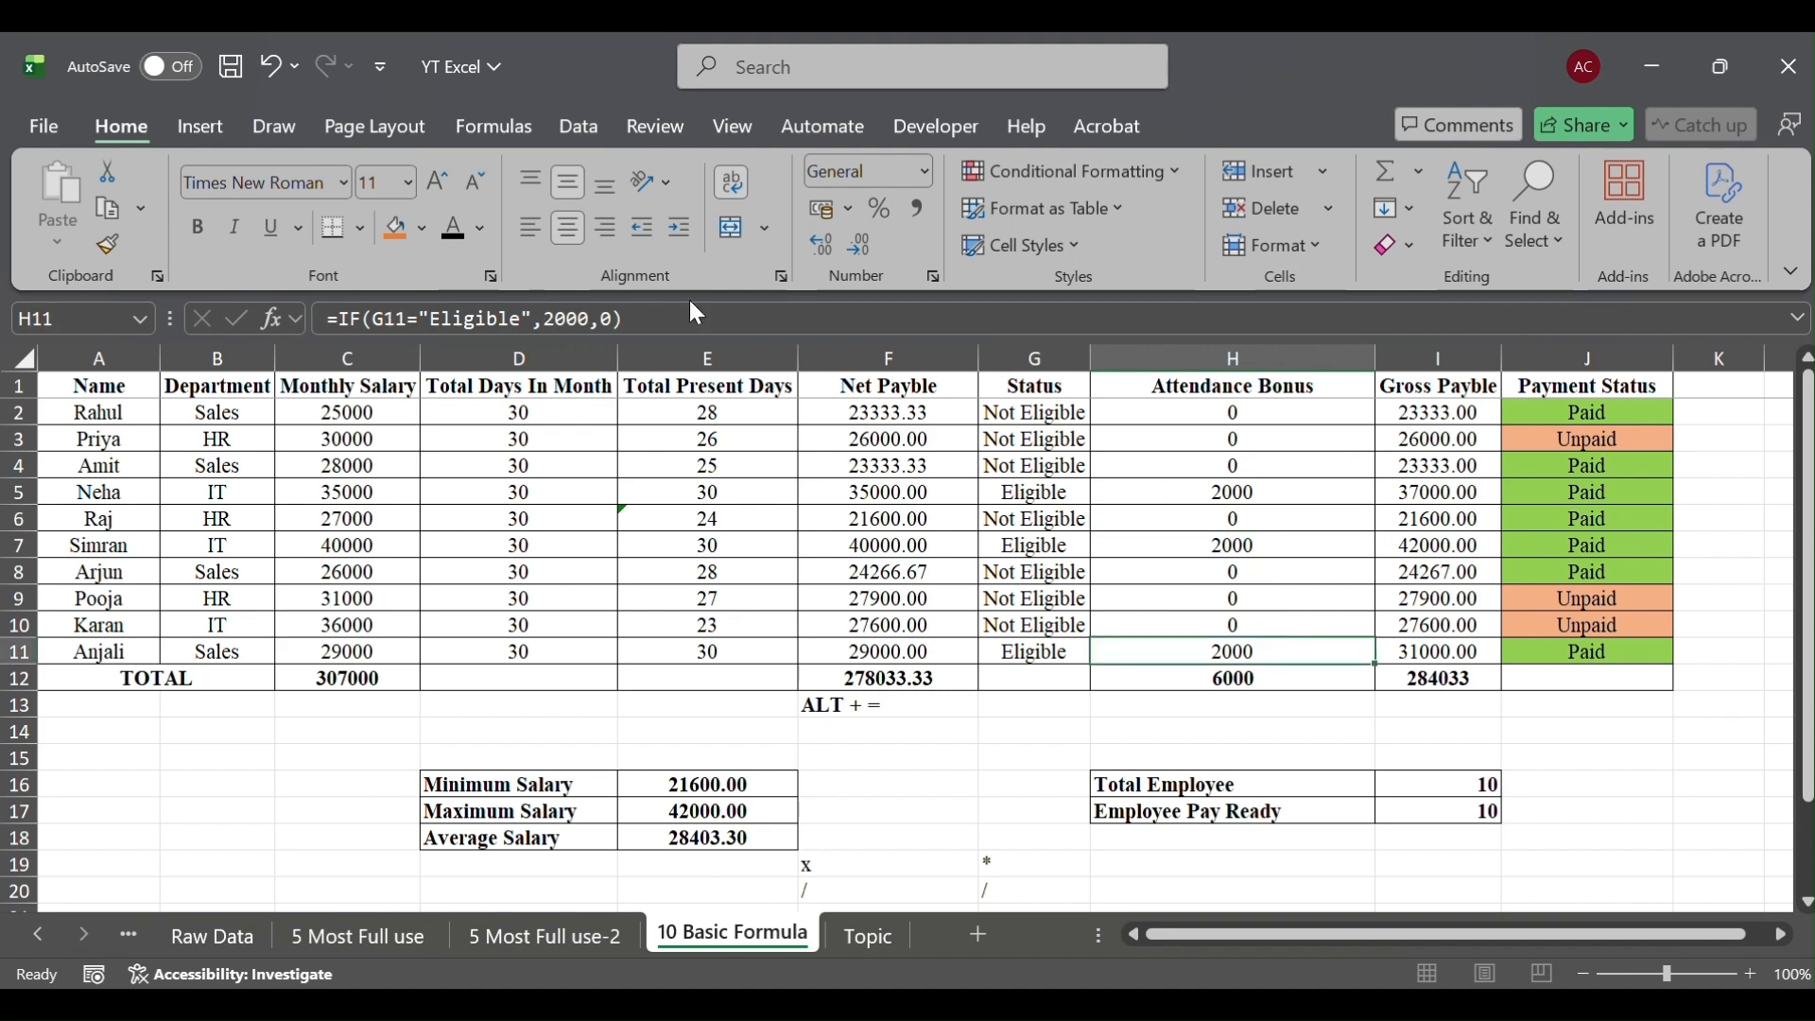
# Try to average I2, I3, I6 and I8 in E18 with the RANK.AVG function
pyautogui.click(709, 839)
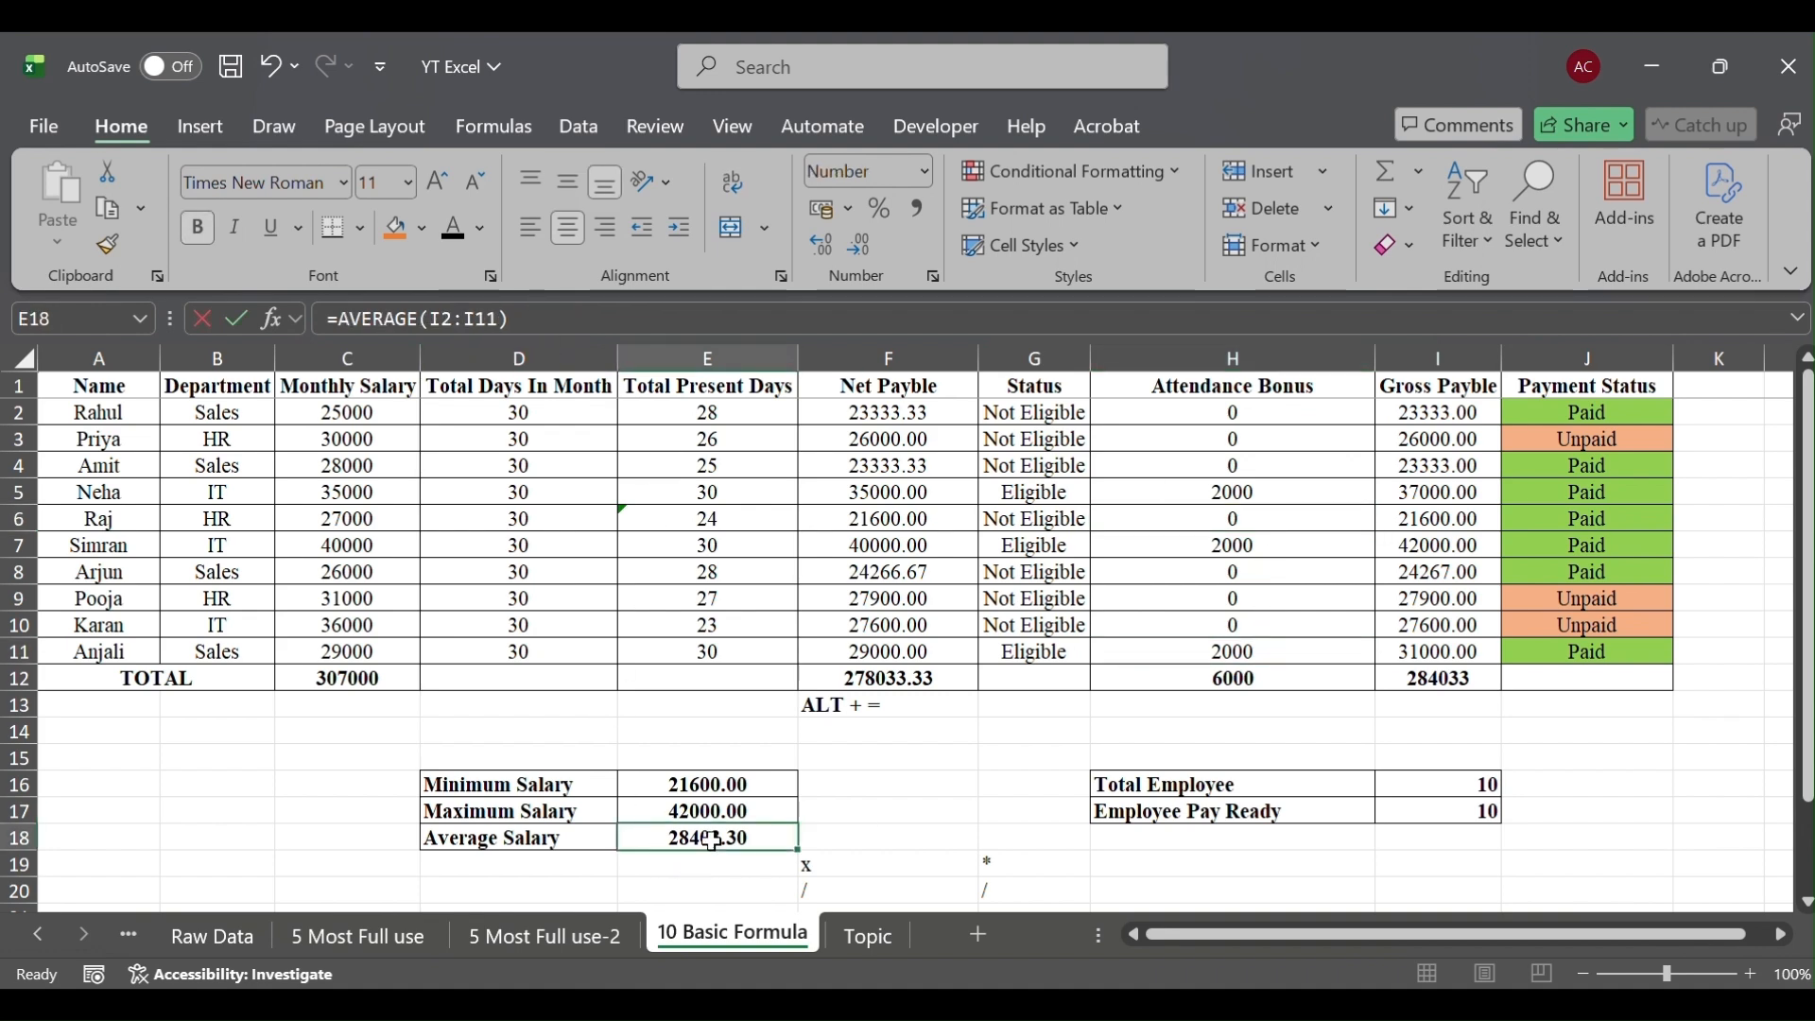
pyautogui.write('=avg')
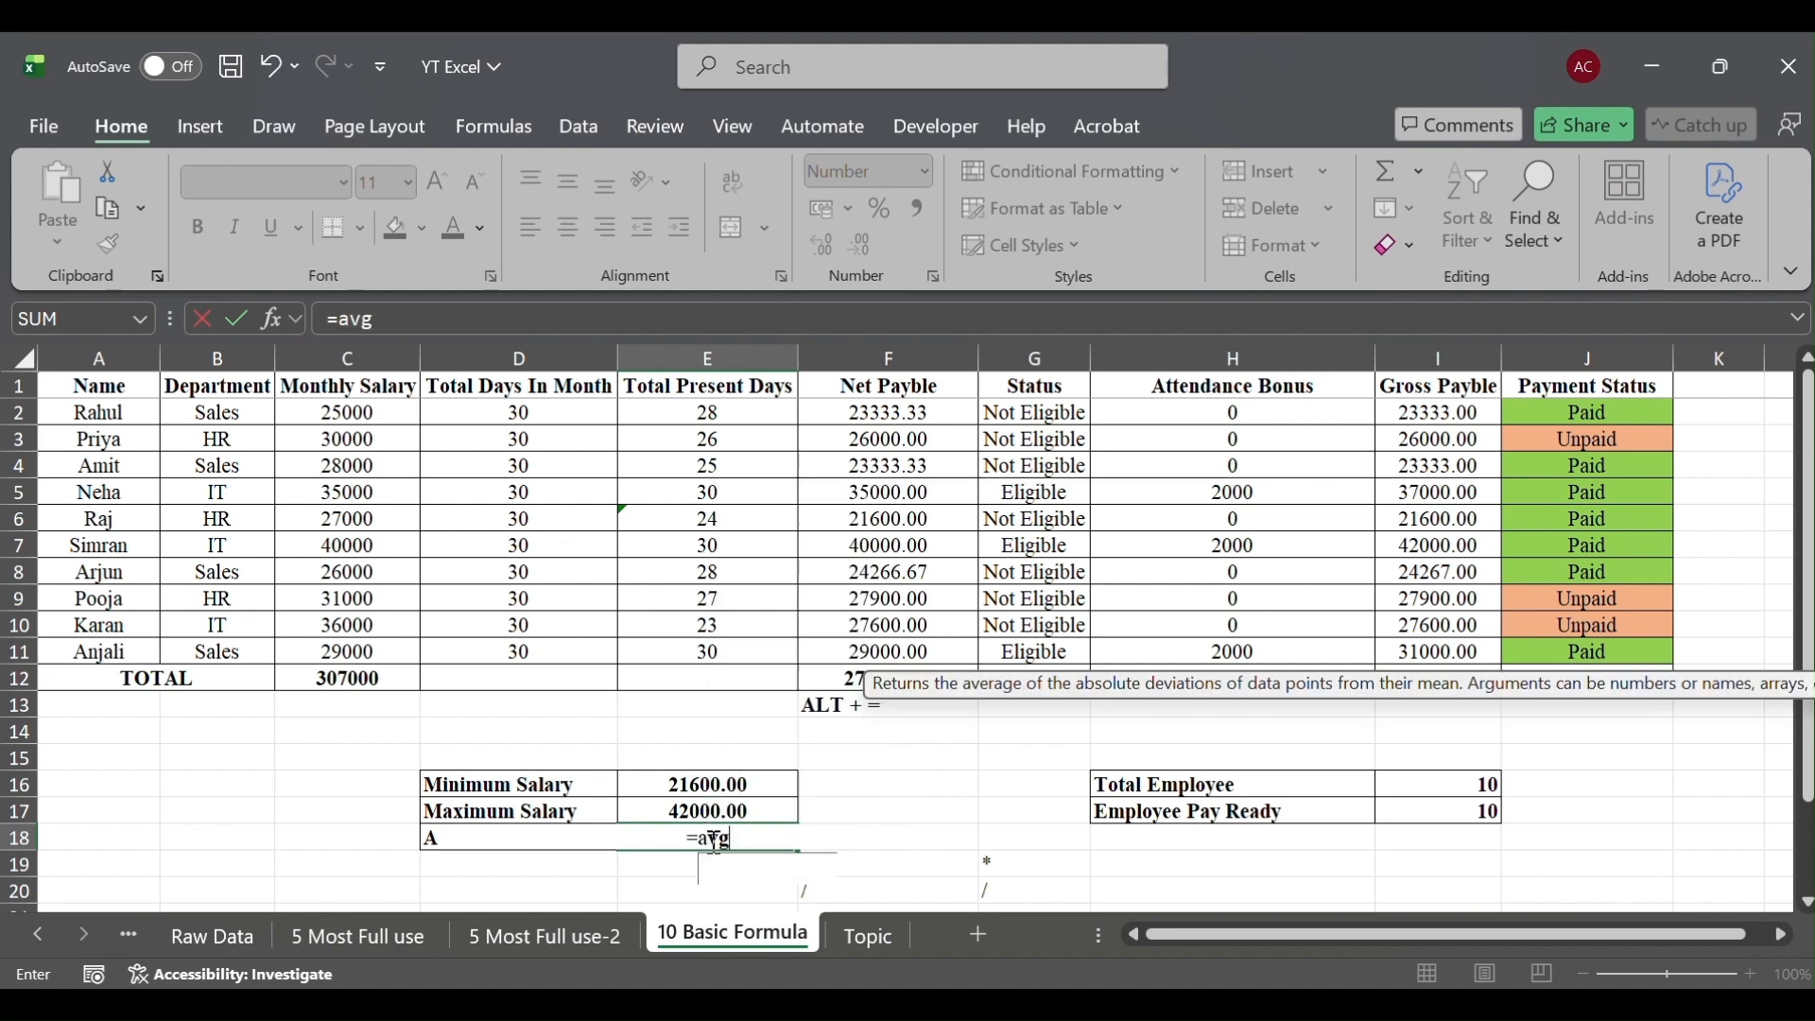
pyautogui.press('Tab')
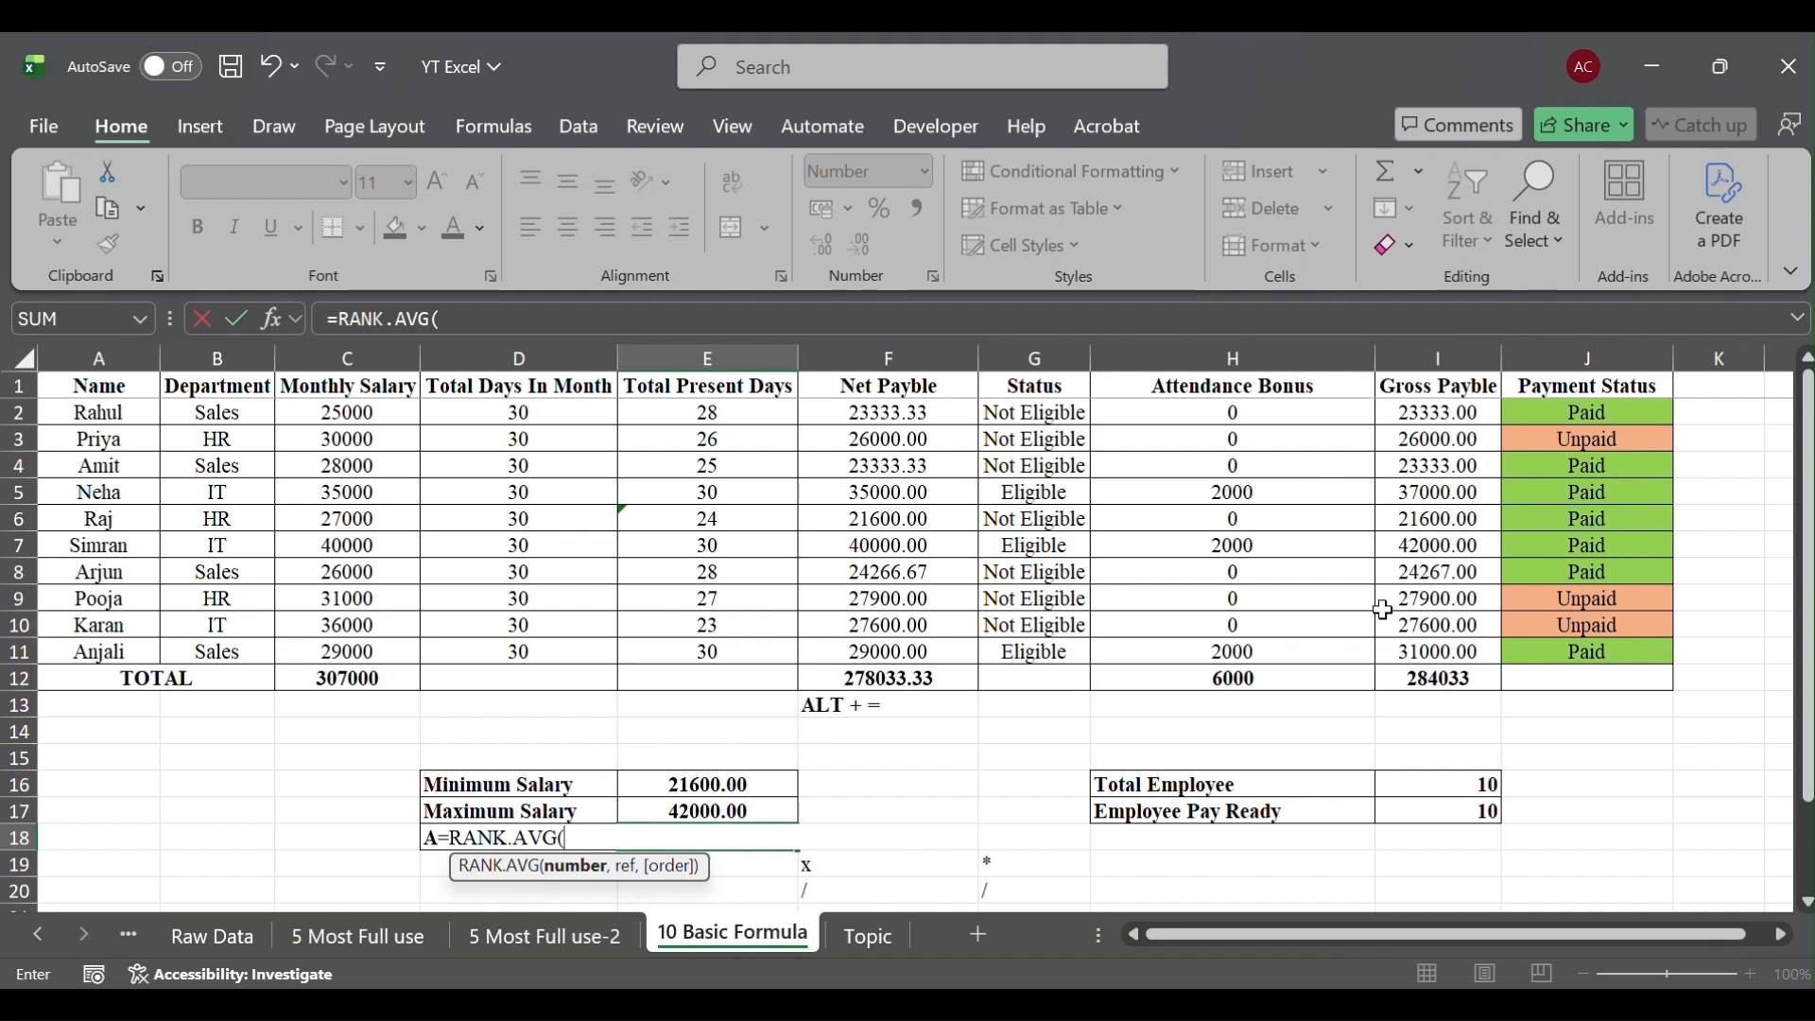
pyautogui.click(1412, 428)
pyautogui.write(',')
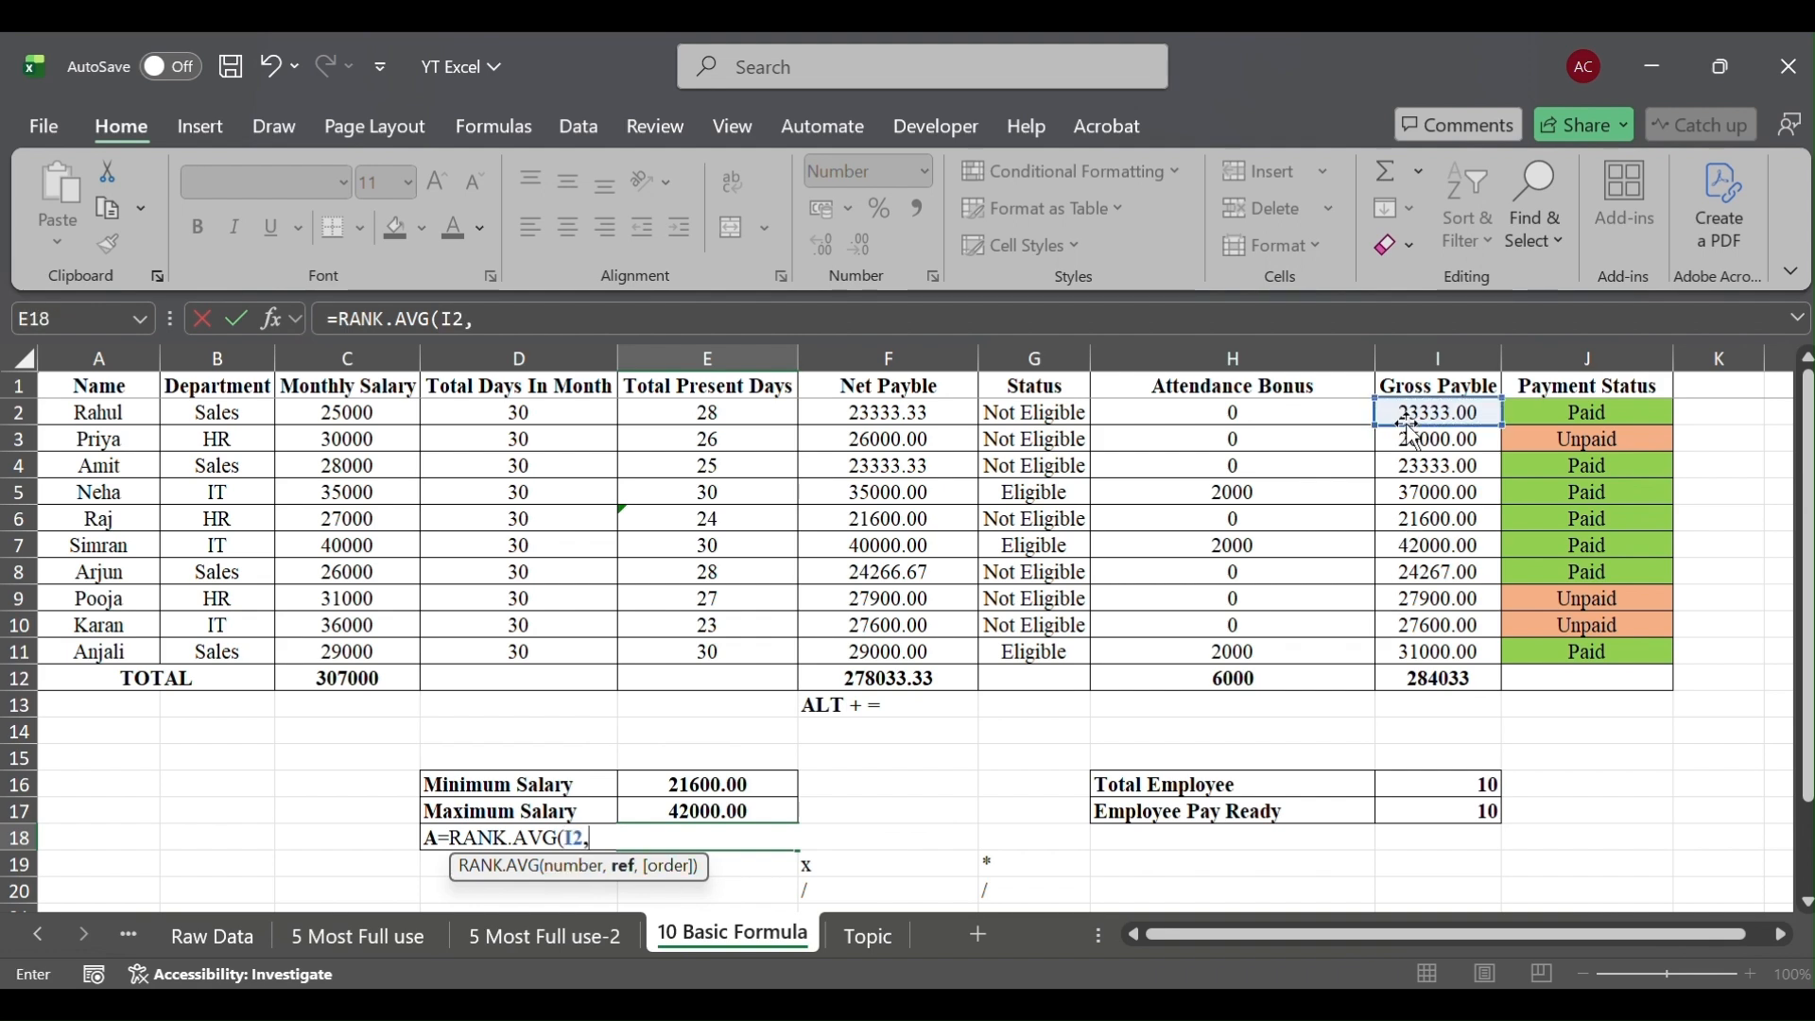
pyautogui.click(1408, 443)
pyautogui.write(',')
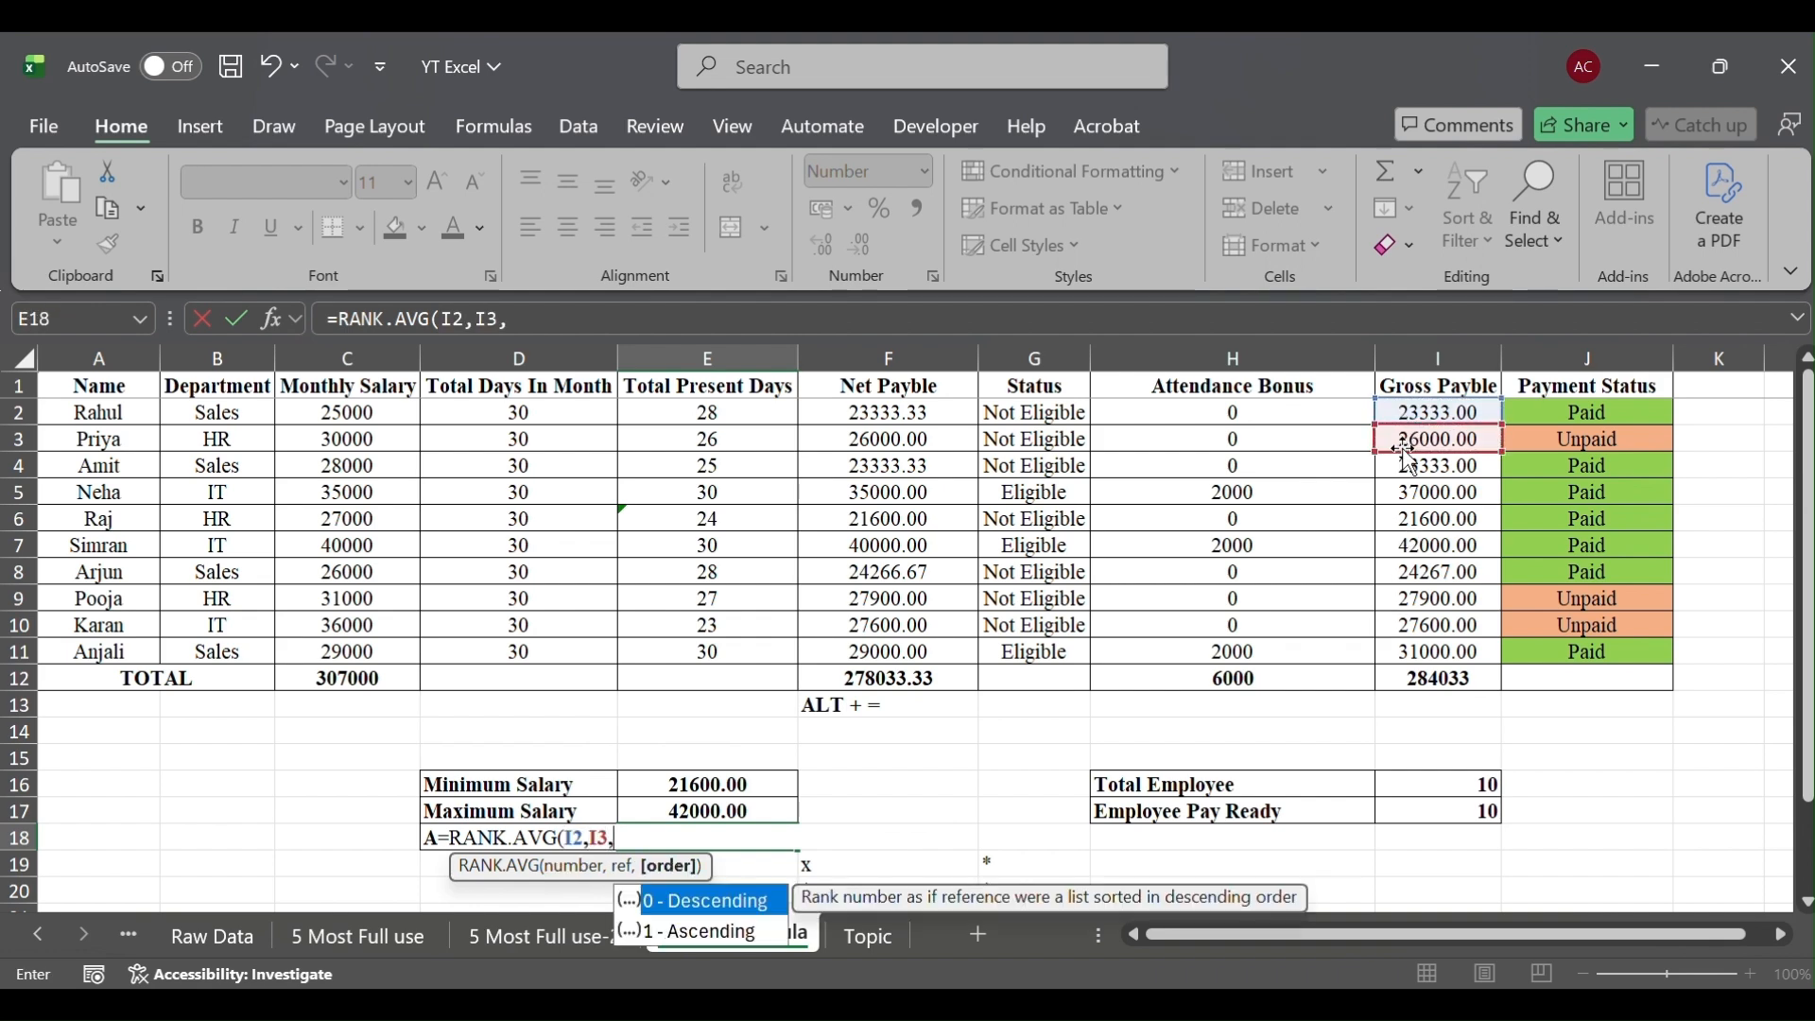
pyautogui.click(1416, 519)
pyautogui.write(',')
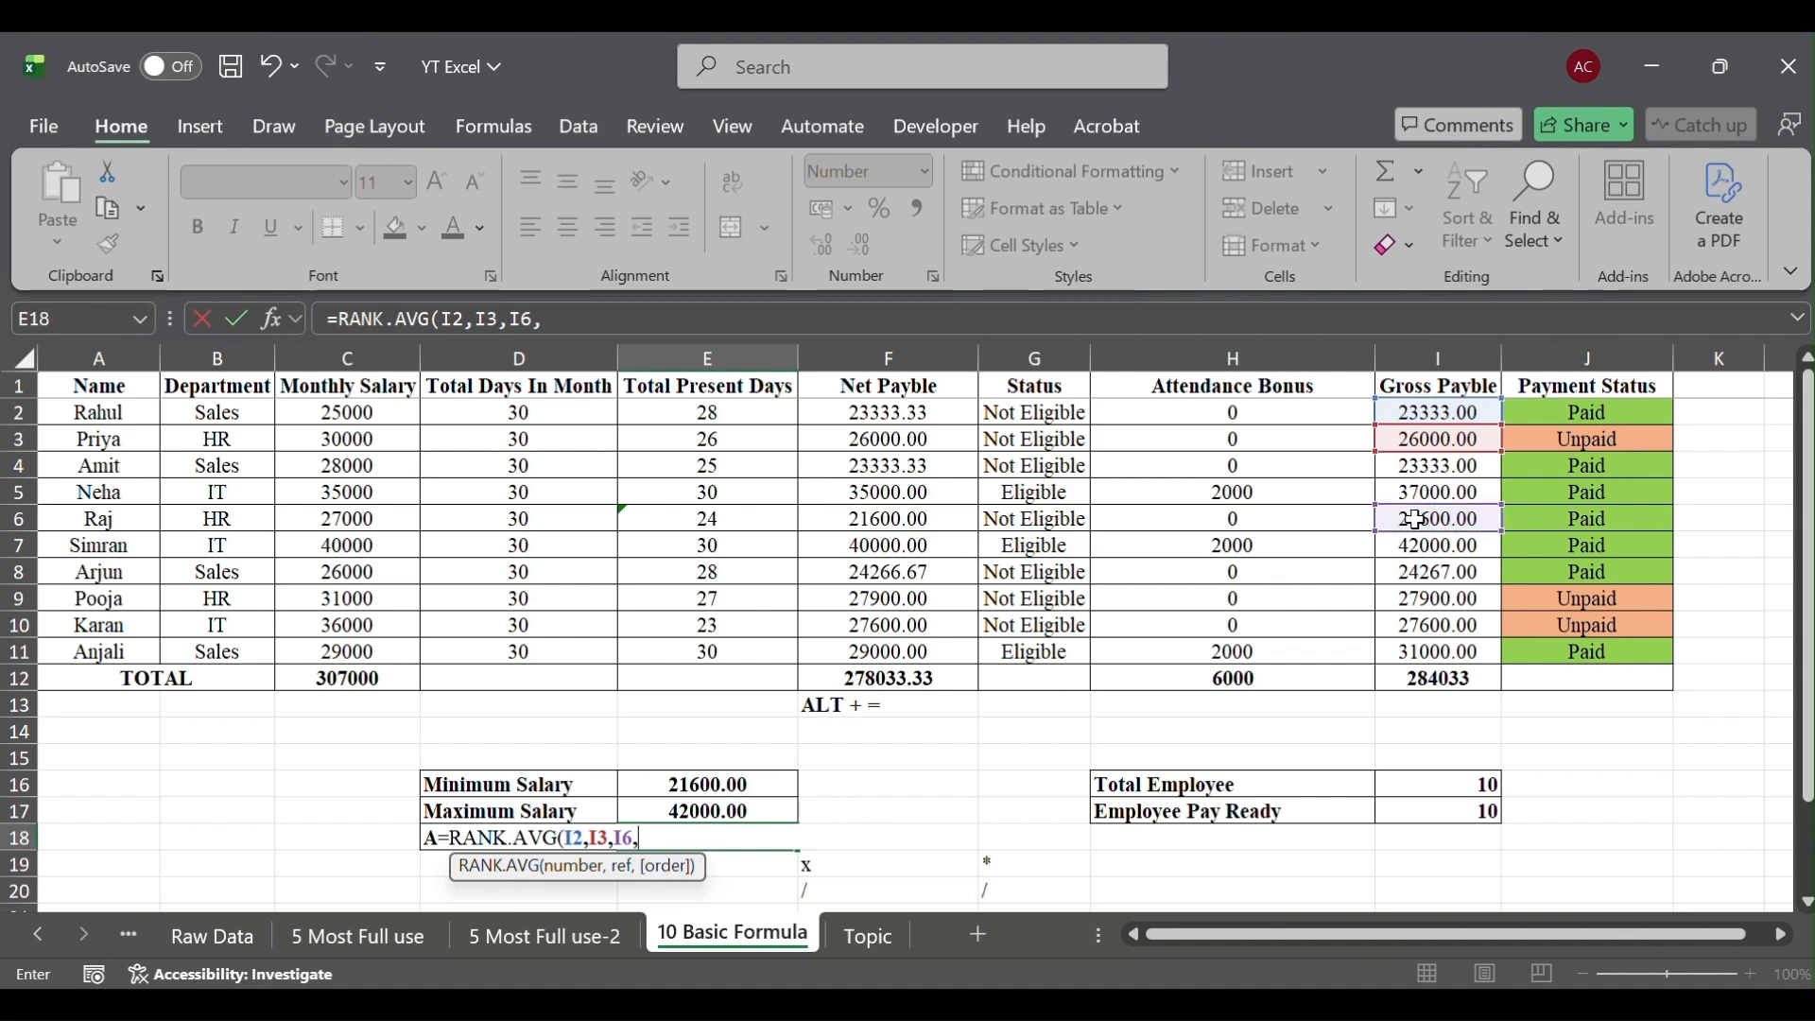
pyautogui.click(1435, 573)
pyautogui.write(',I8')
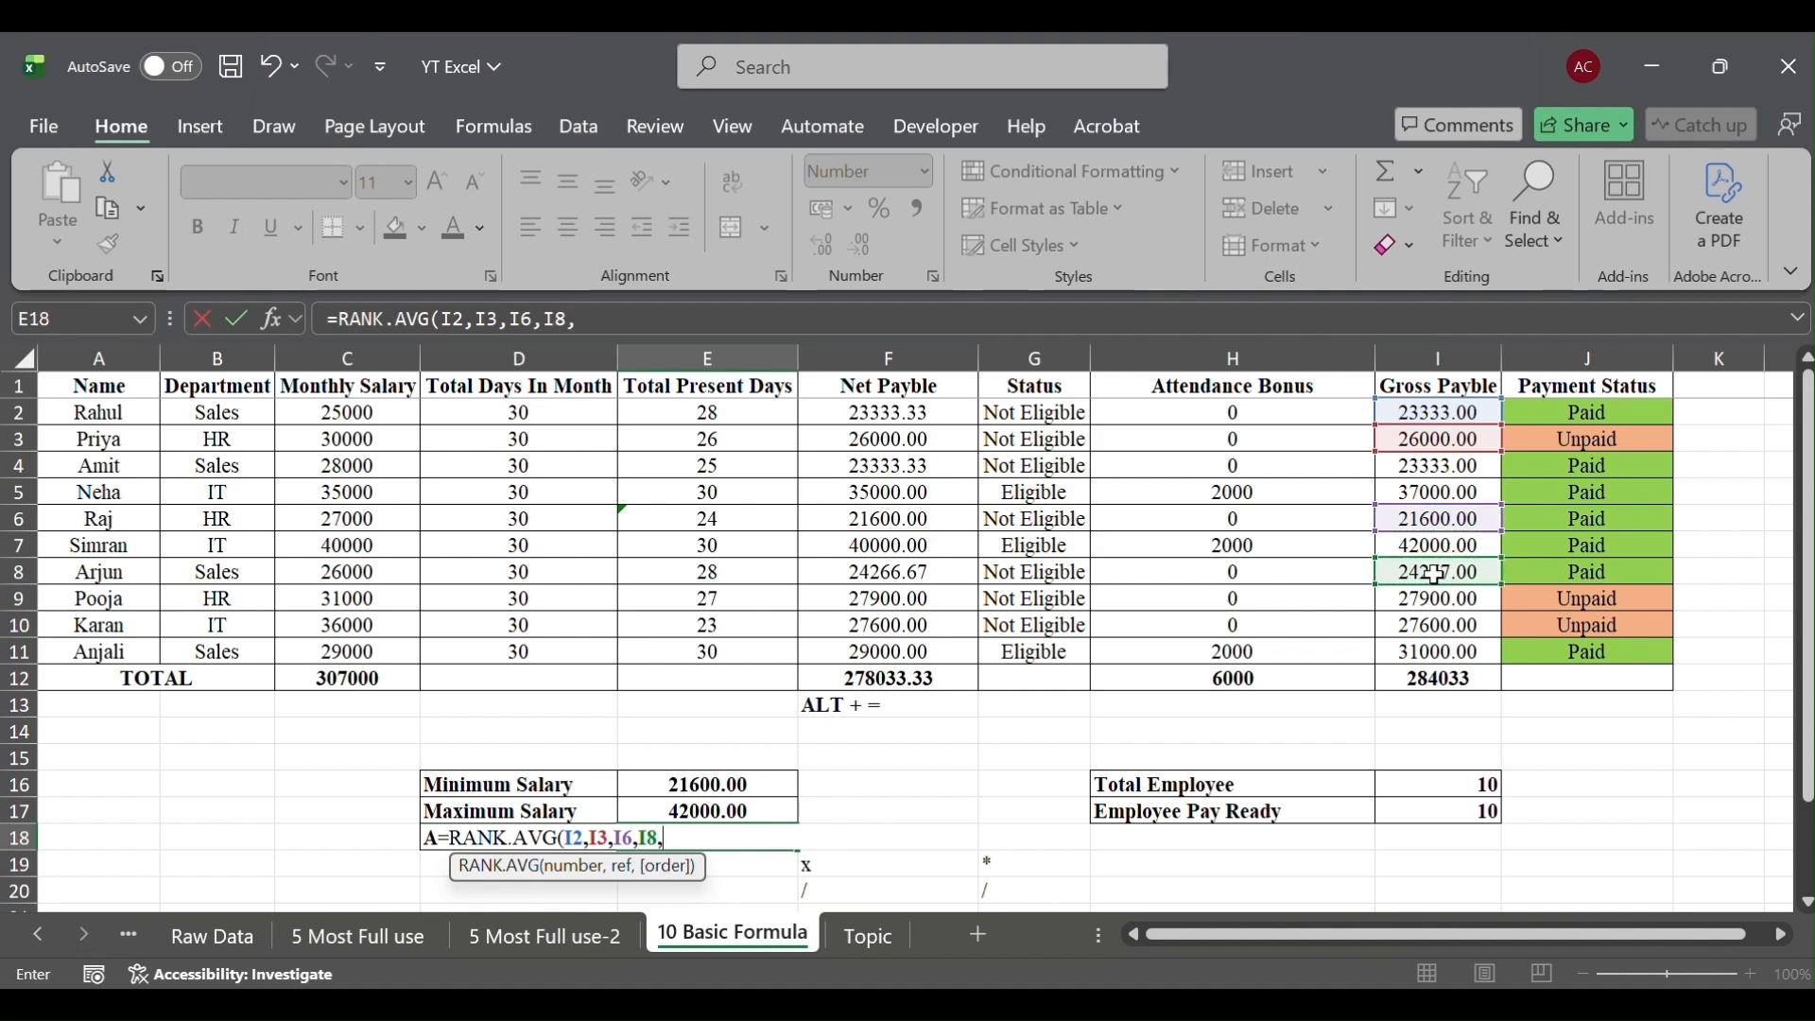
pyautogui.write(')')
pyautogui.press('Return')
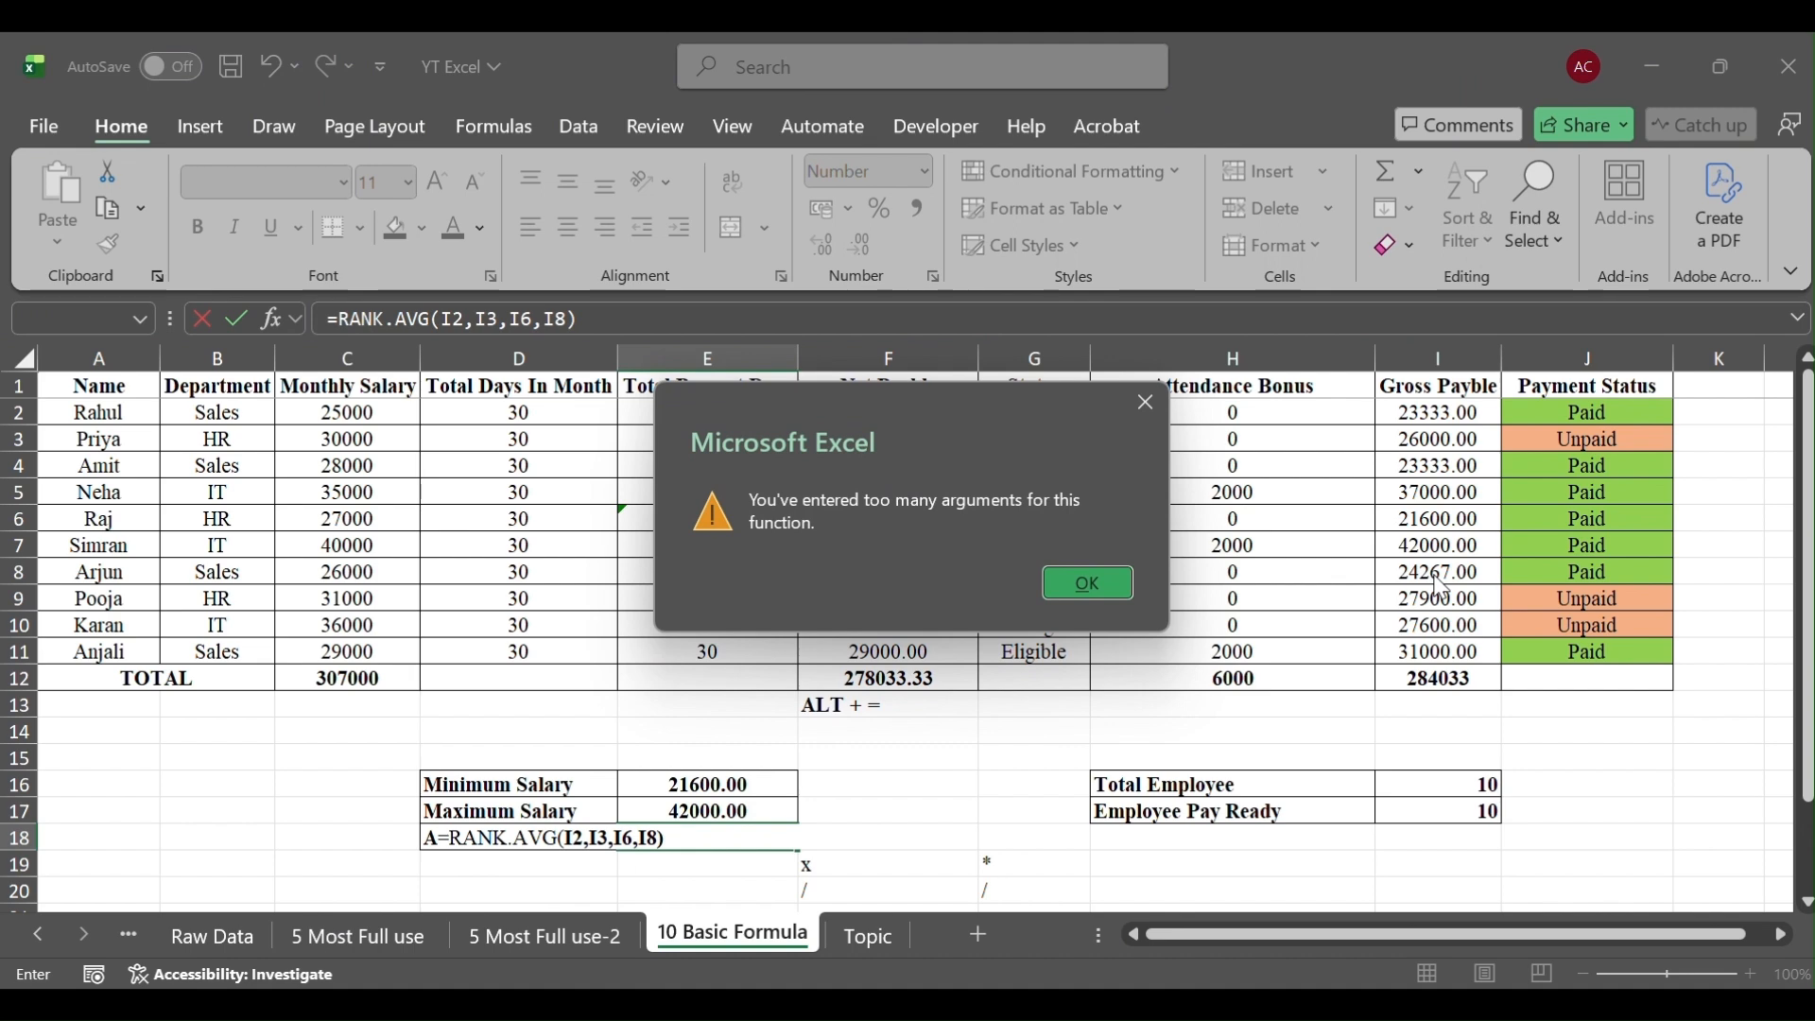
# Clear the RANK.AVG formula from the Average Salary cell E18
pyautogui.press('Return')
pyautogui.press('BackSpace')
pyautogui.press('BackSpace')
pyautogui.press('BackSpace')
pyautogui.press('BackSpace')
pyautogui.press('BackSpace')
pyautogui.press('BackSpace')
pyautogui.press('BackSpace')
pyautogui.press('BackSpace')
pyautogui.press('BackSpace')
pyautogui.press('BackSpace')
pyautogui.press('BackSpace')
pyautogui.press('BackSpace')
pyautogui.press('BackSpace')
pyautogui.press('BackSpace')
pyautogui.press('BackSpace')
pyautogui.press('BackSpace')
pyautogui.press('BackSpace')
pyautogui.press('BackSpace')
pyautogui.press('BackSpace')
pyautogui.press('BackSpace')
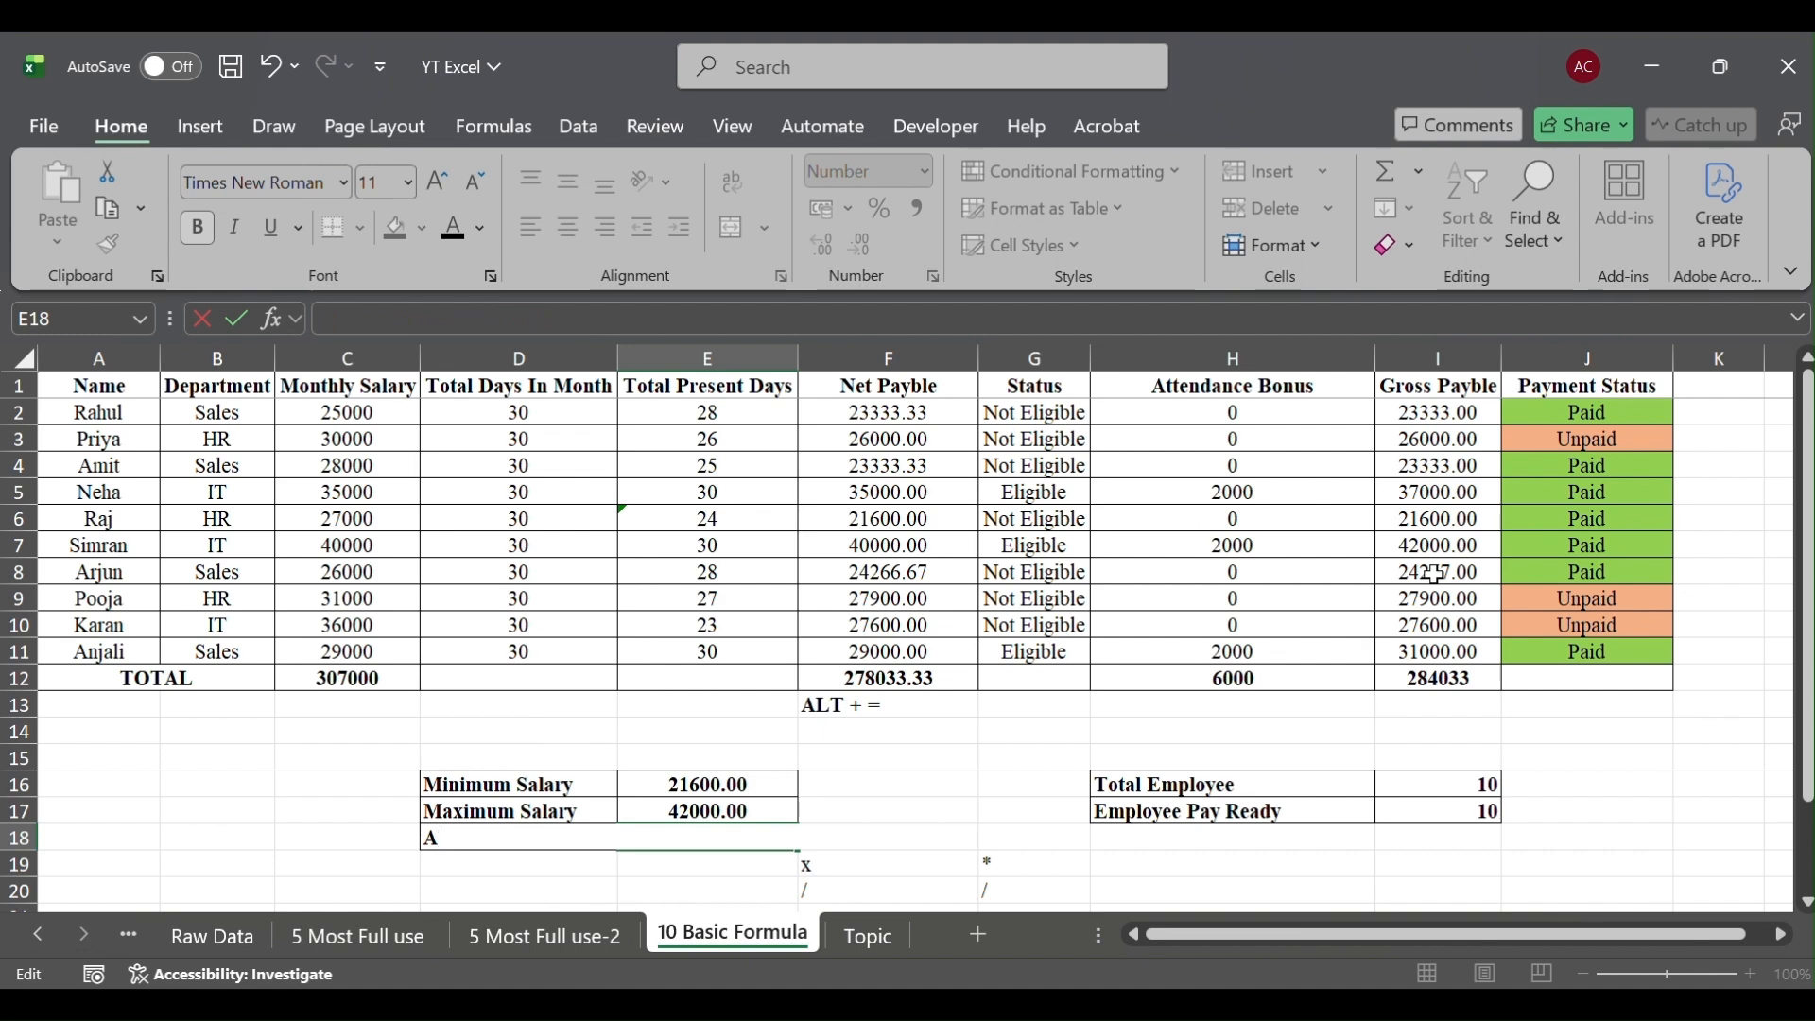
pyautogui.press('Return')
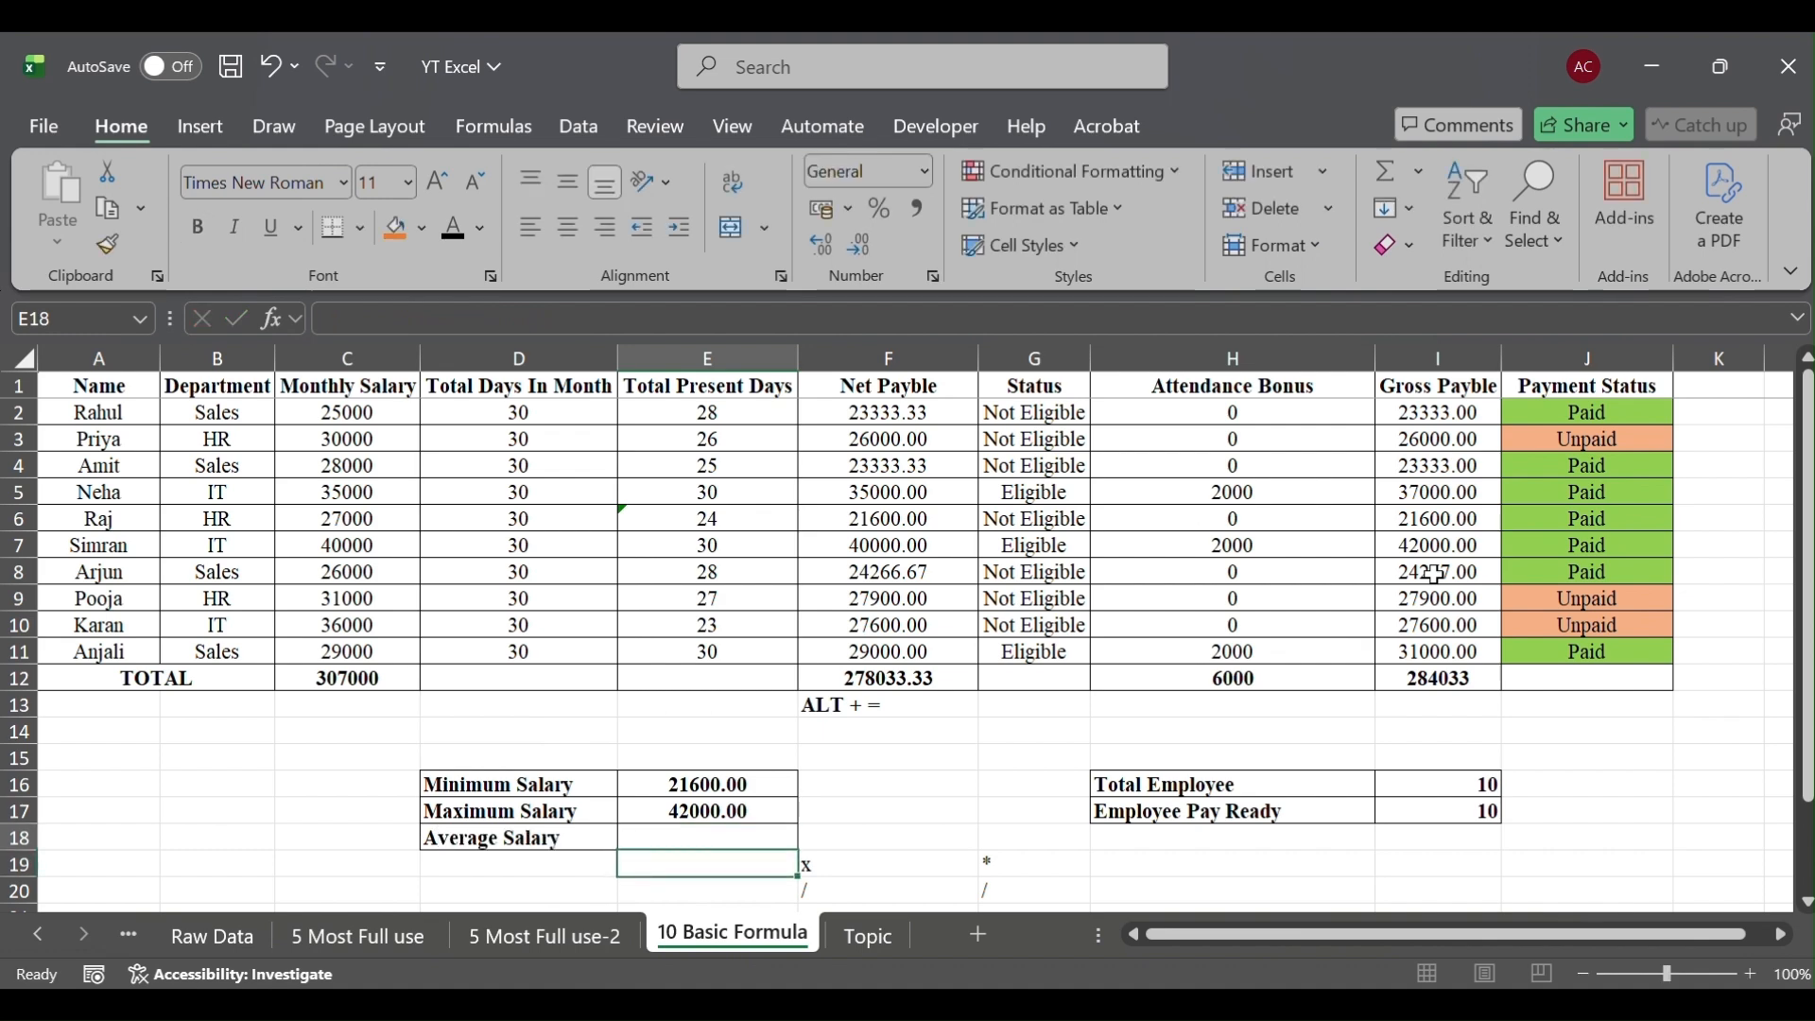
# Average only the individual Gross Payble cells I5, I8, I11 and I3 in E18 with =AVERAGE(I5,I8,I11,I3)
pyautogui.press('Up')
pyautogui.write('=av')
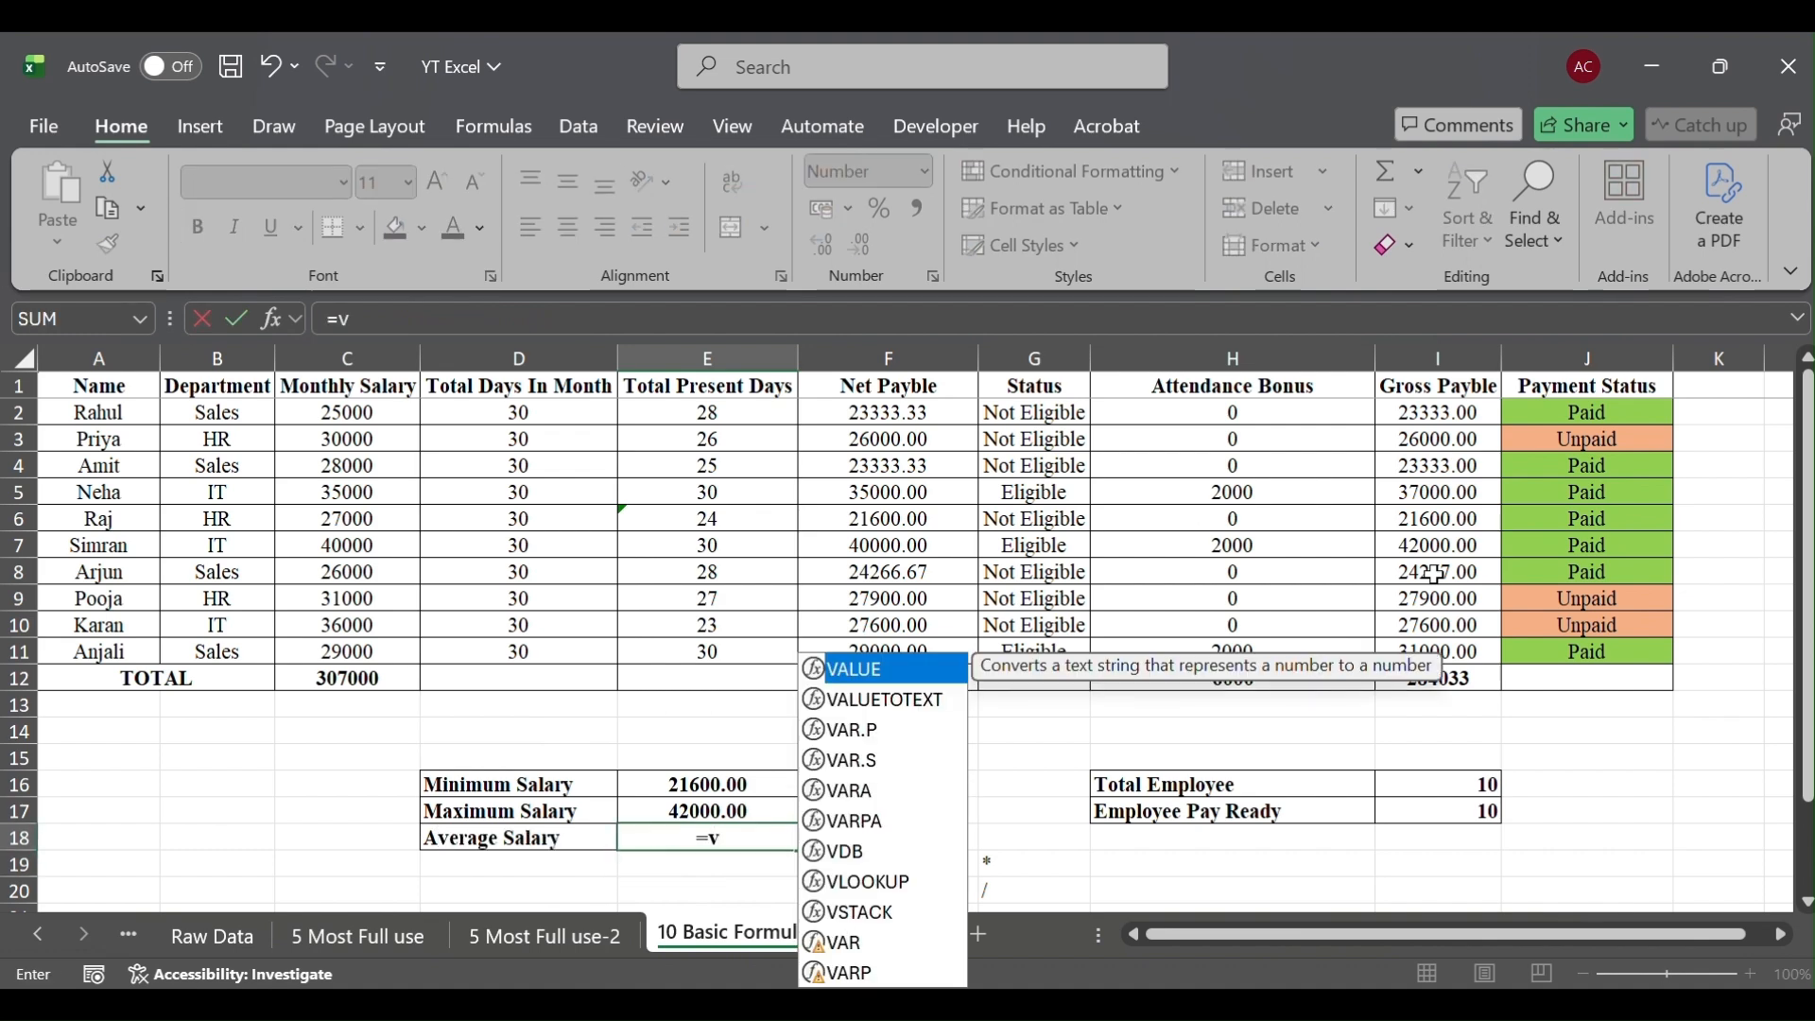
pyautogui.press('BackSpace')
pyautogui.write('avrage')
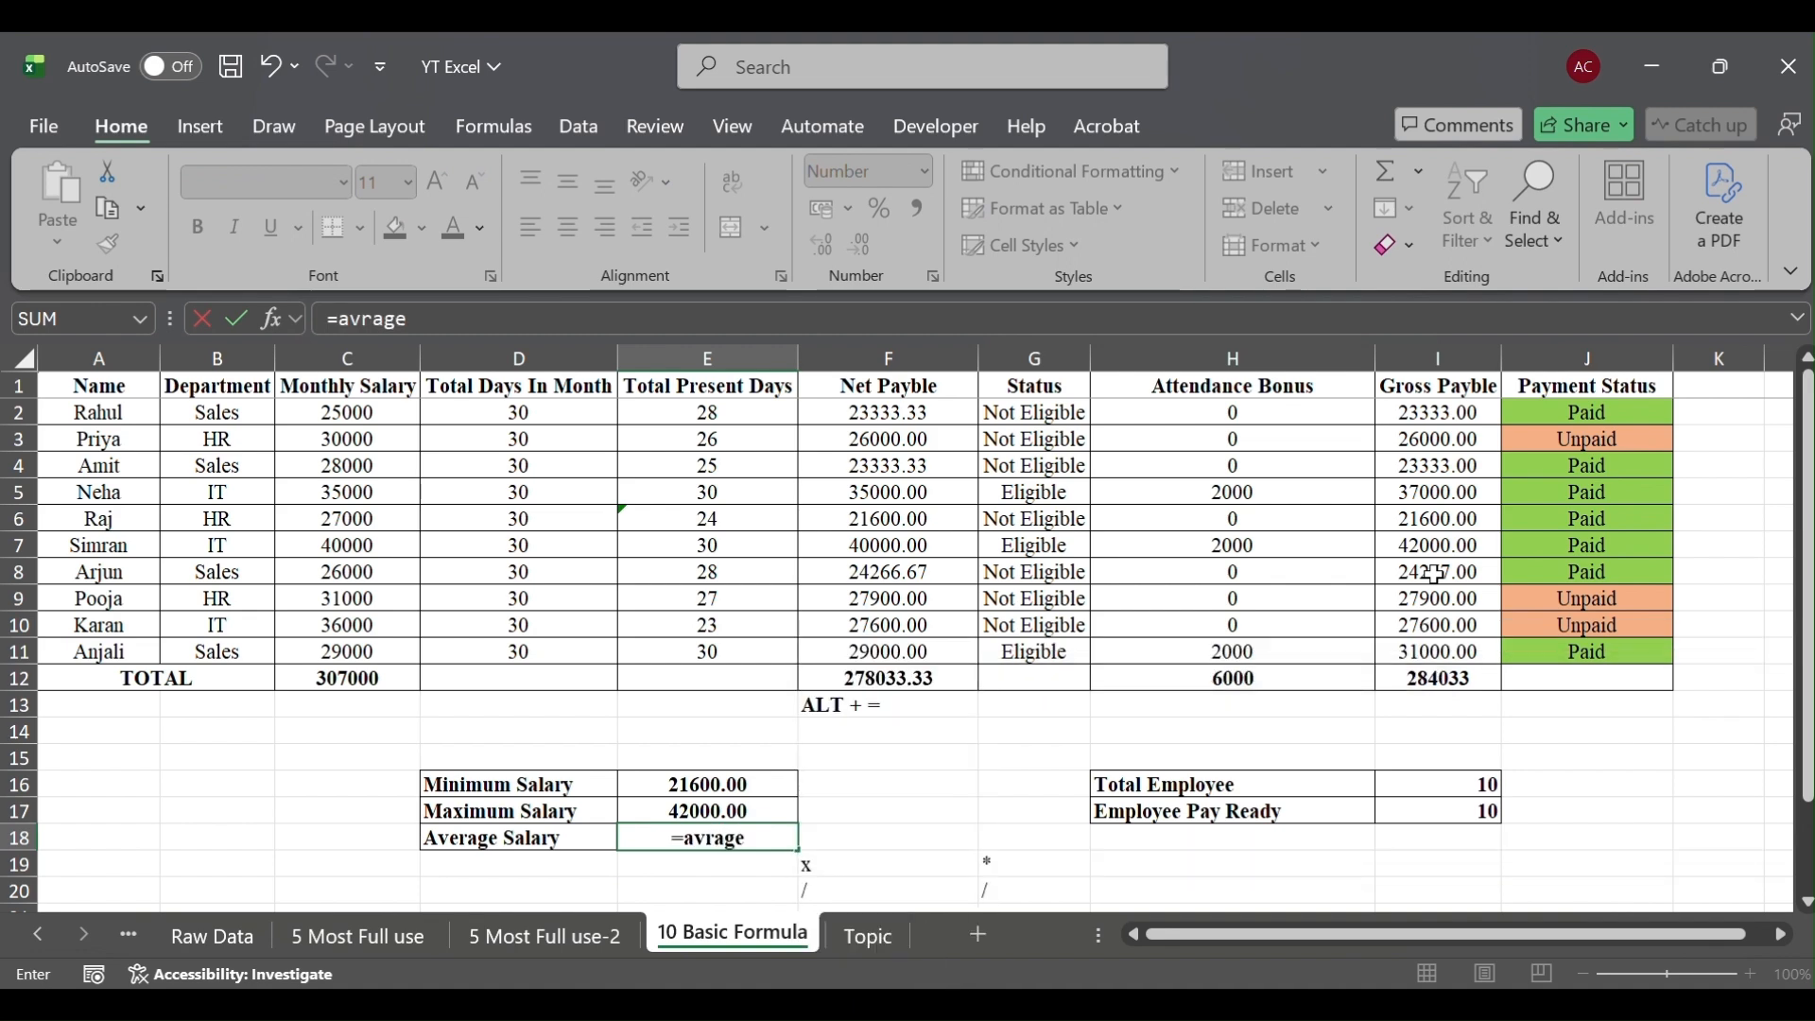
pyautogui.press('BackSpace')
pyautogui.press('BackSpace')
pyautogui.press('BackSpace')
pyautogui.press('BackSpace')
pyautogui.press('BackSpace')
pyautogui.press('Down')
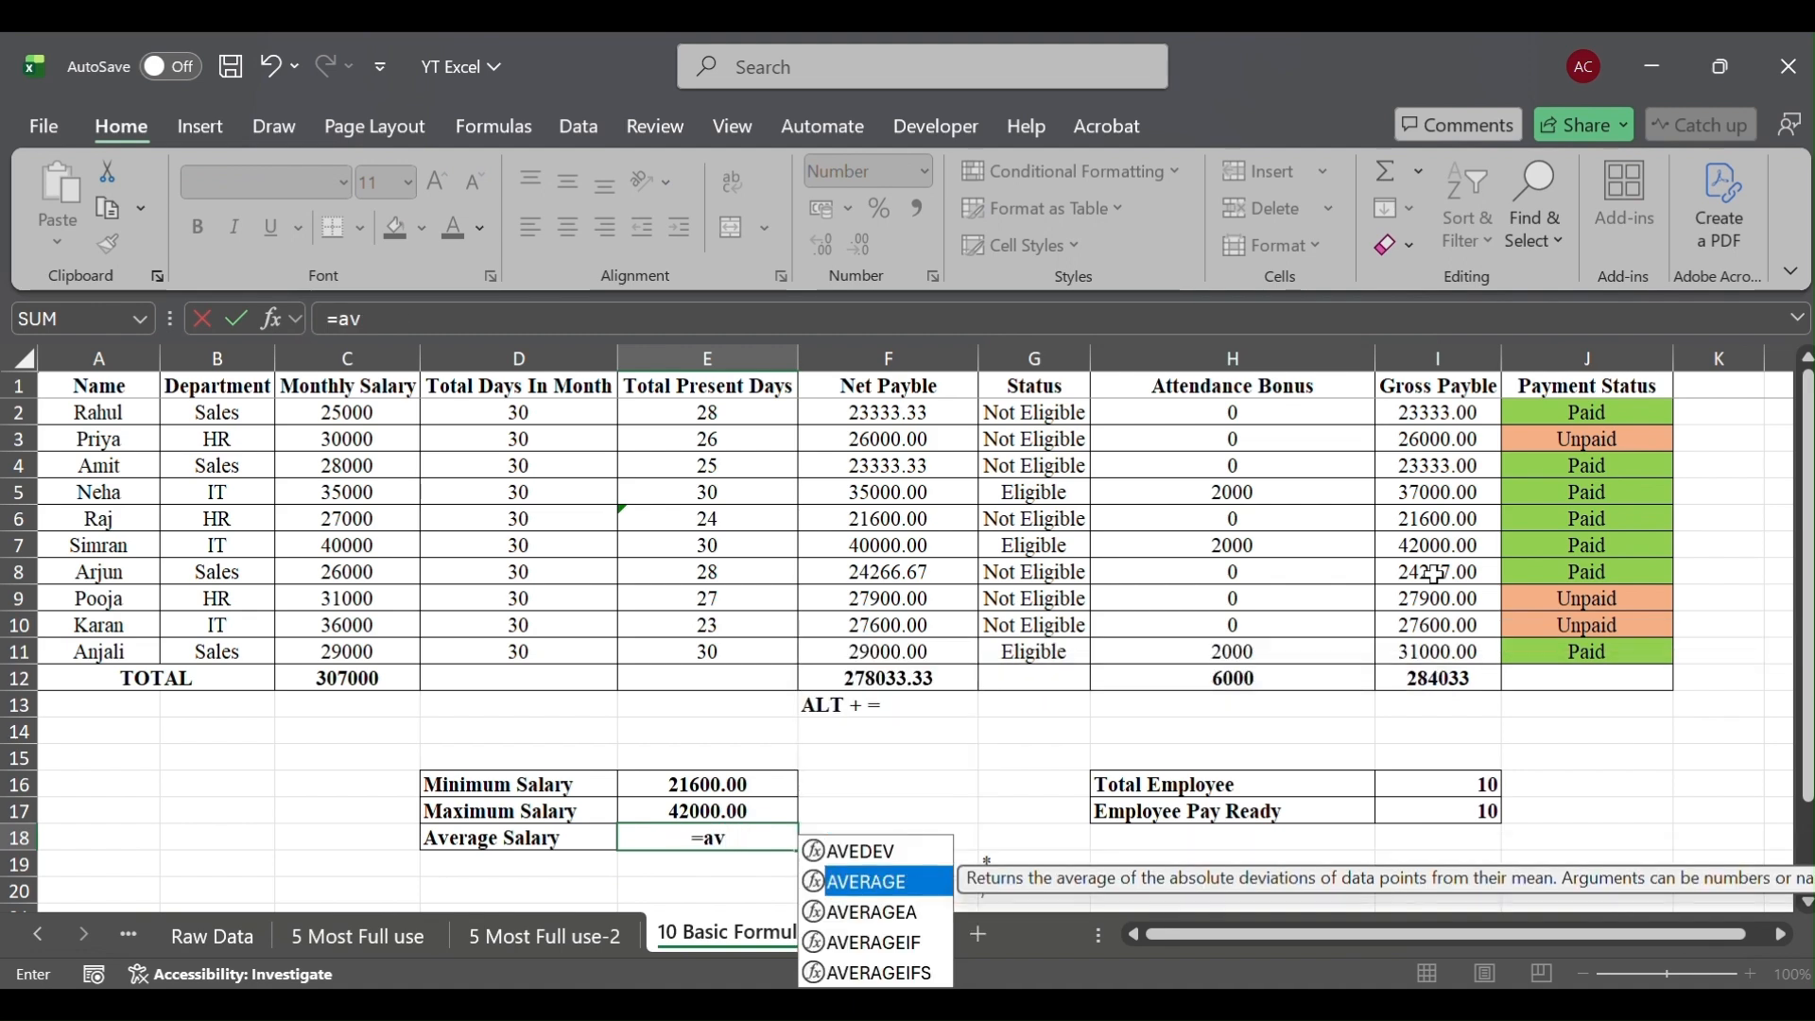
pyautogui.press('Tab')
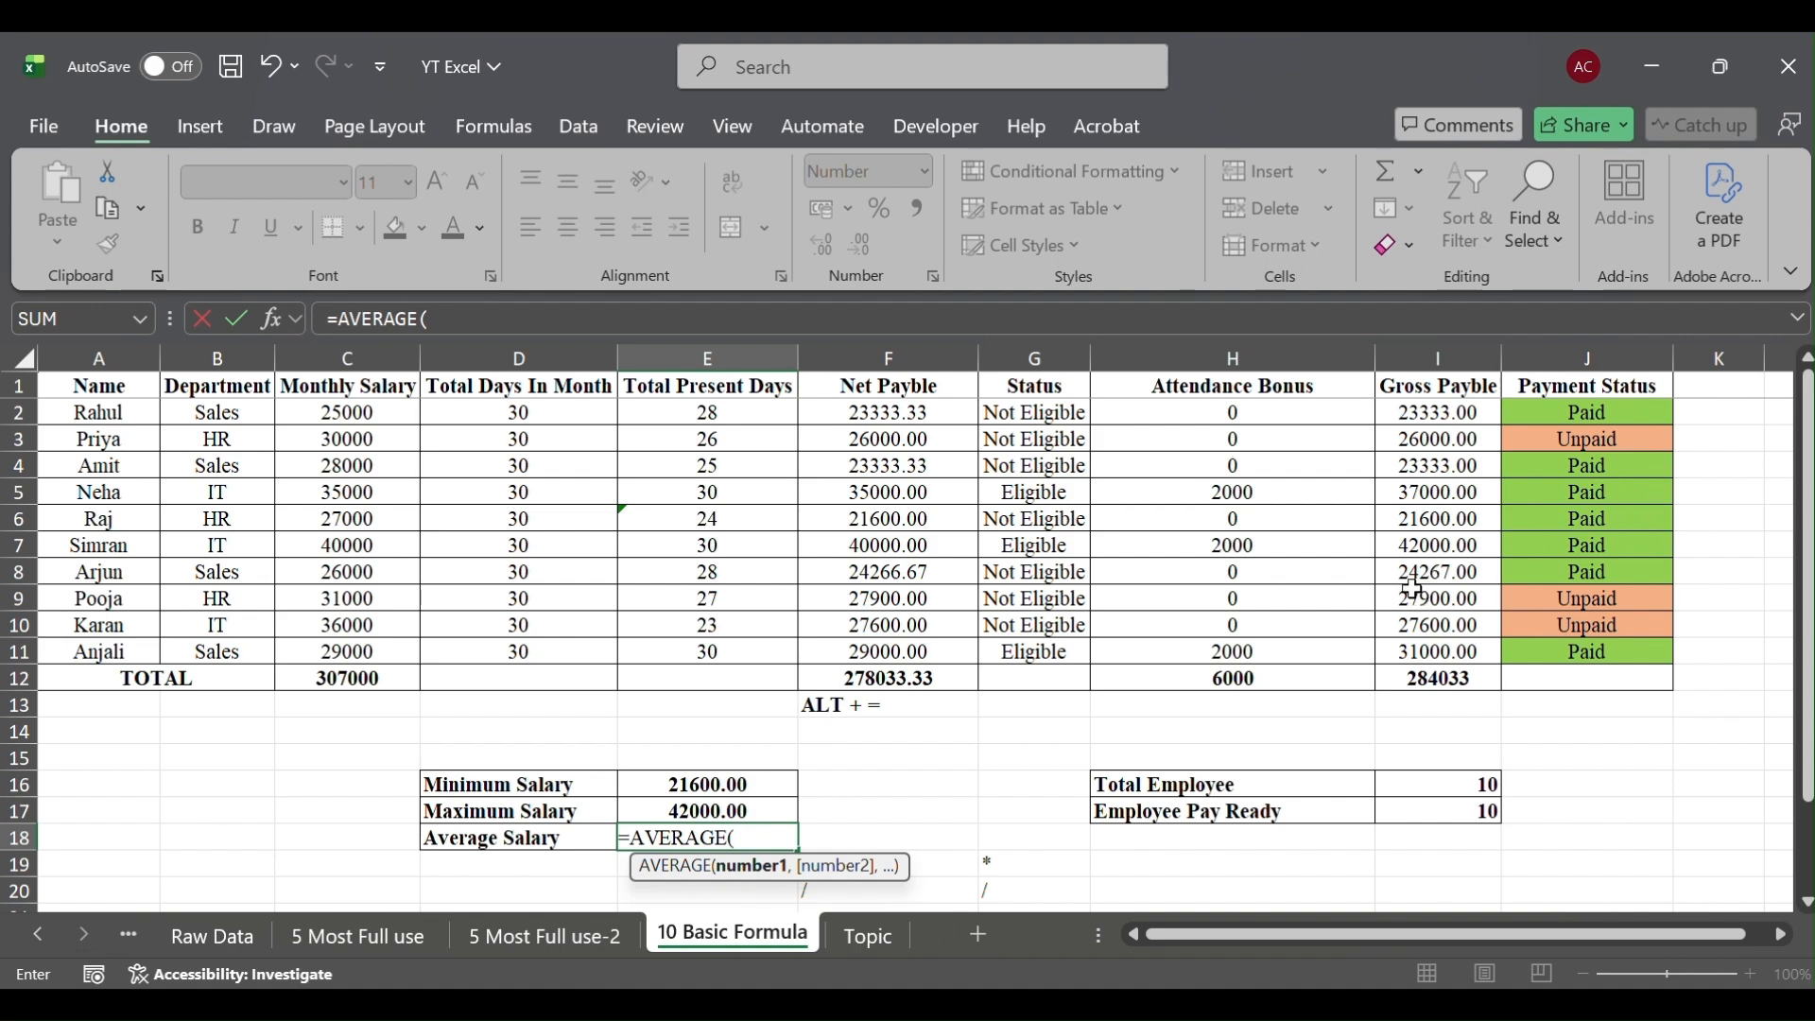
pyautogui.click(1451, 492)
pyautogui.write(',')
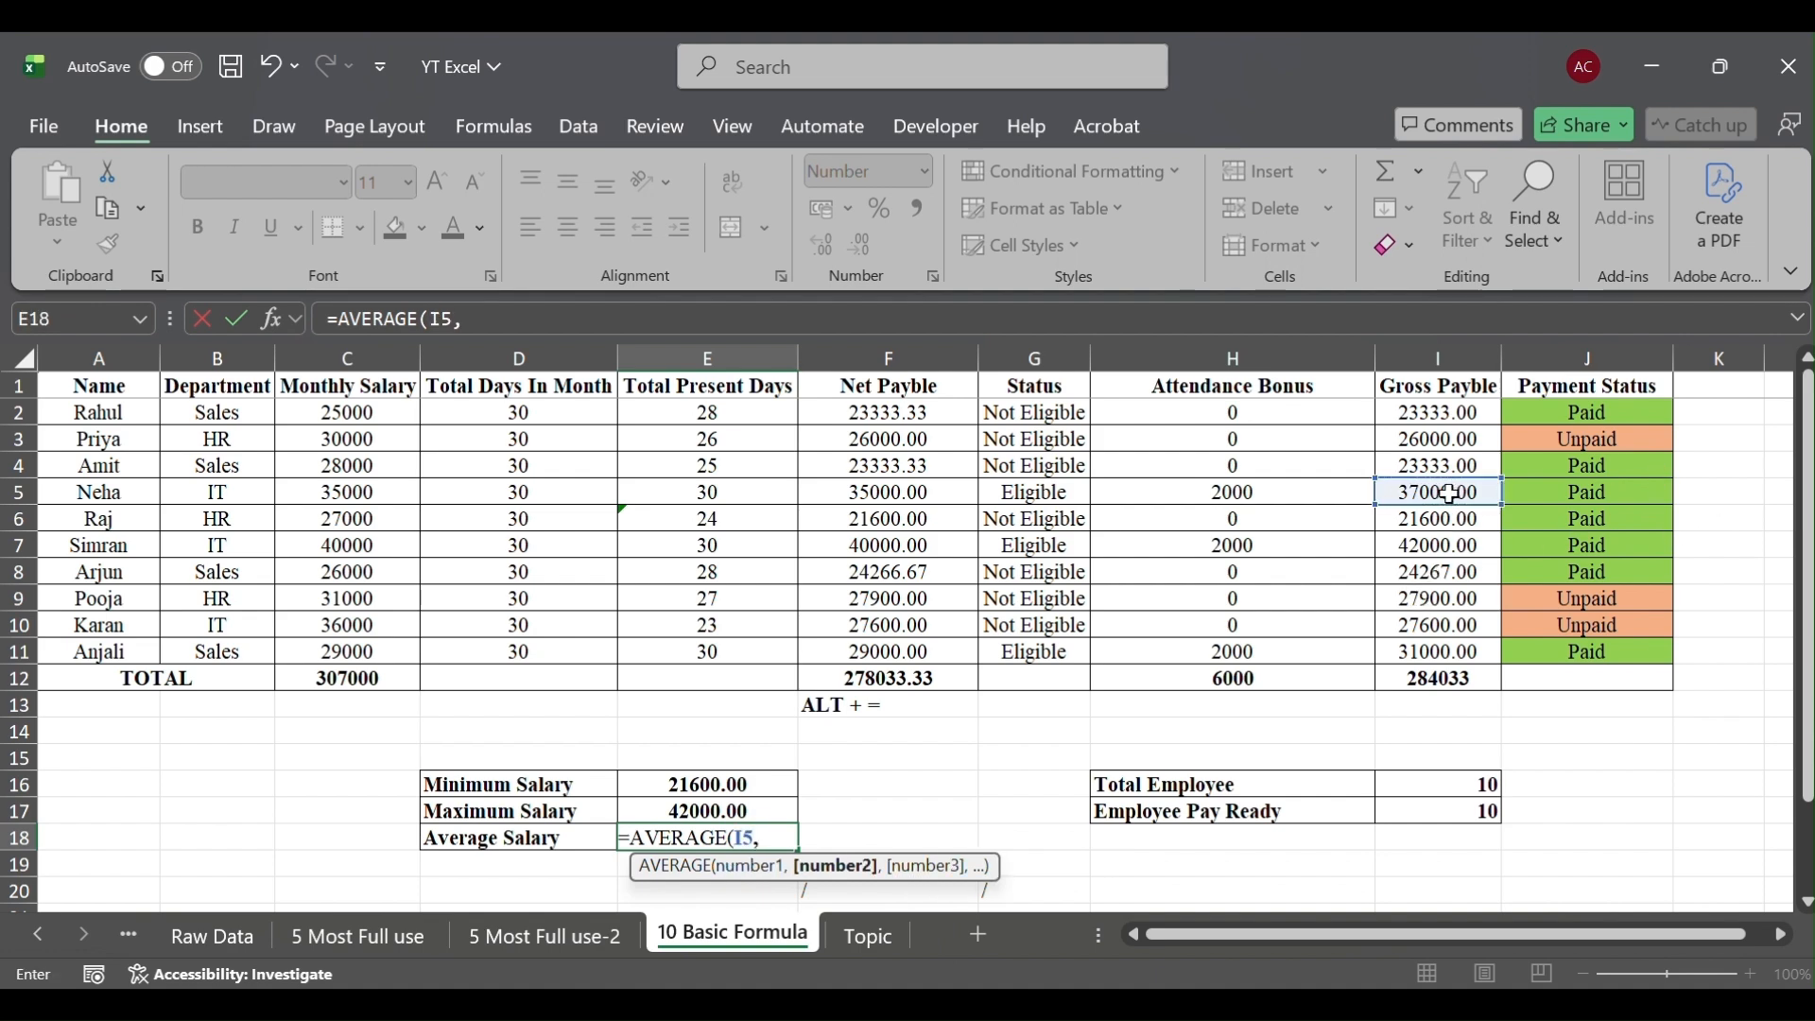
pyautogui.click(1439, 572)
pyautogui.write(',')
pyautogui.click(1461, 650)
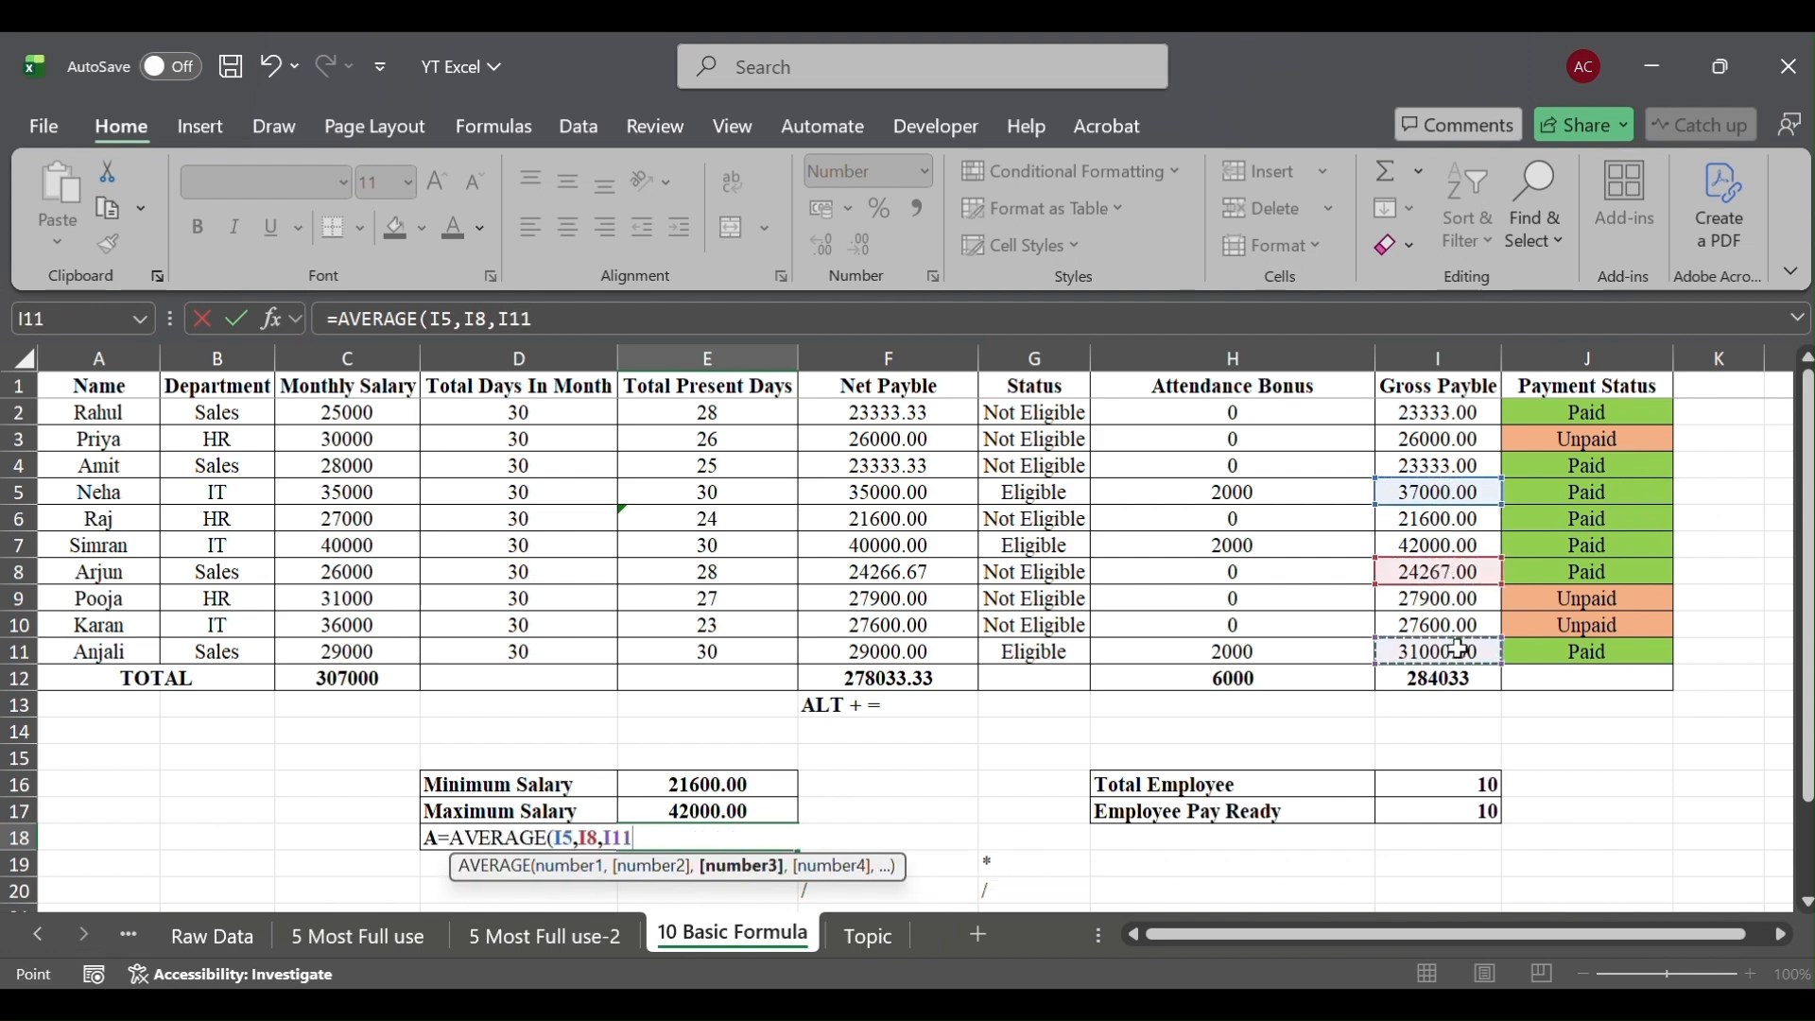
pyautogui.write(',')
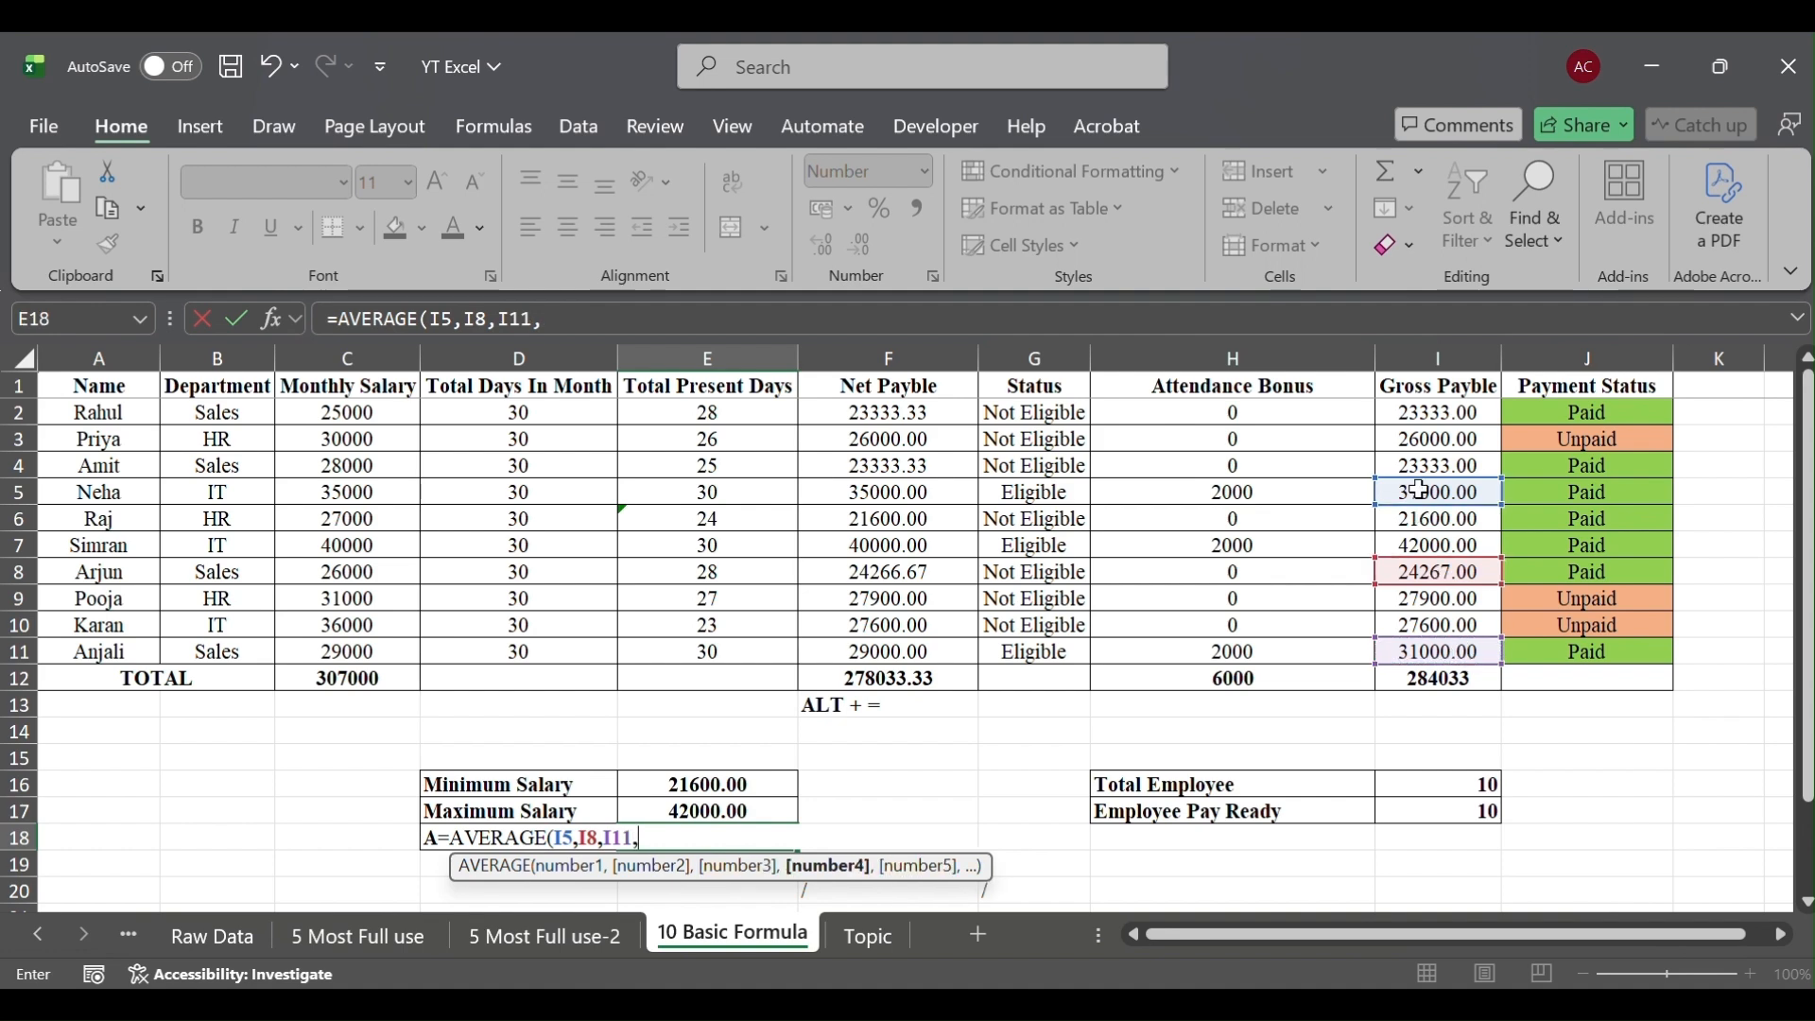
pyautogui.click(1451, 388)
pyautogui.click(1440, 438)
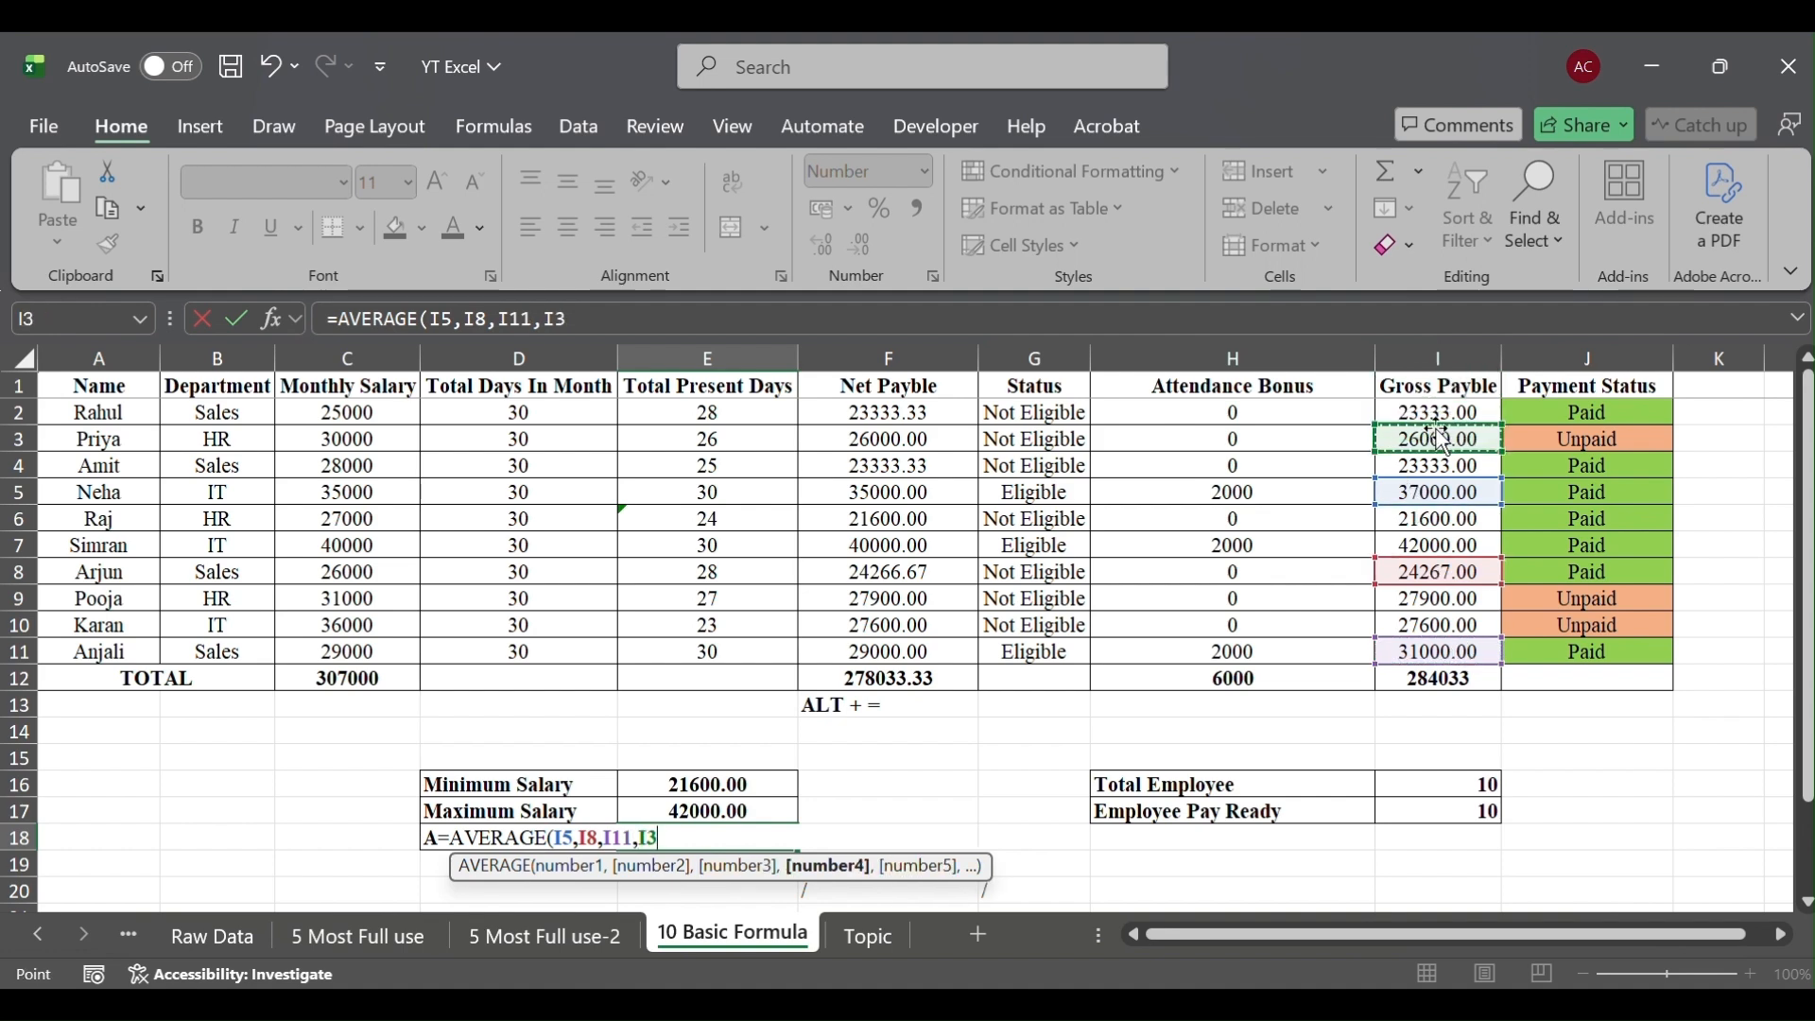
pyautogui.press('Return')
# Replace the Average Salary formula in E18 with =AVERAGE(I2:I11) over the Gross Payble column
pyautogui.press('Up')
pyautogui.press('F2')
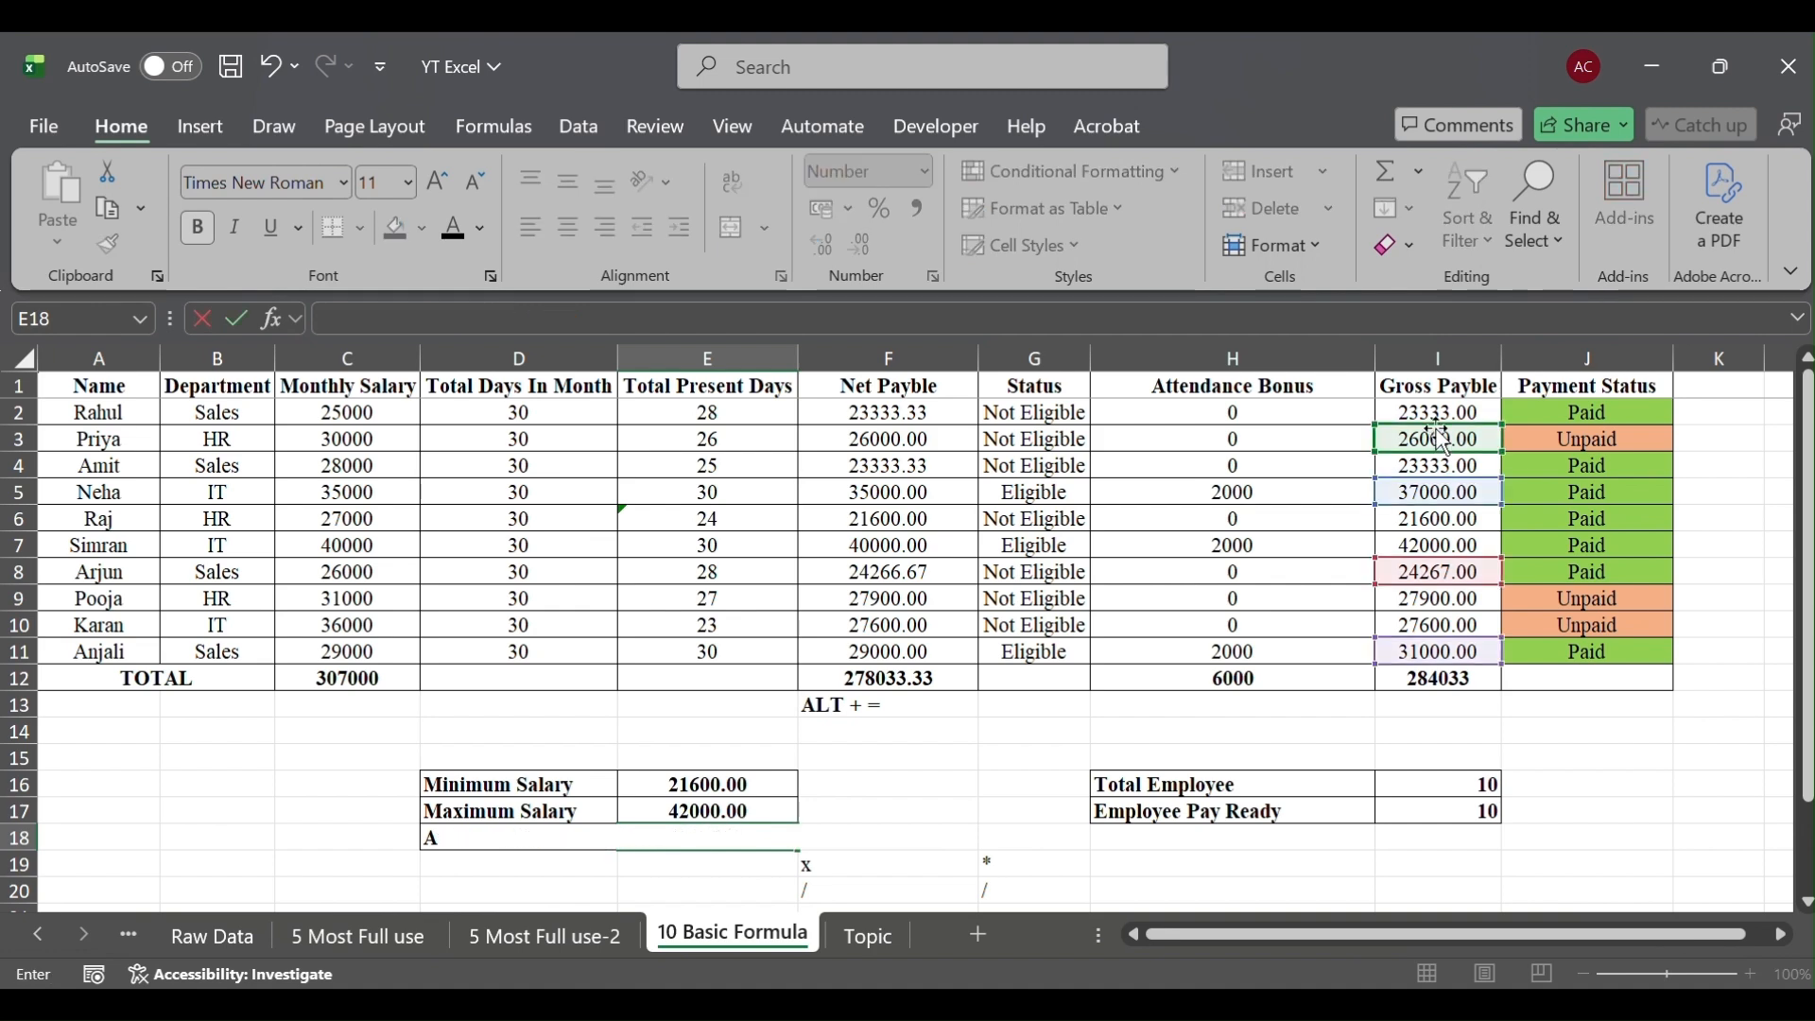
pyautogui.write('=')
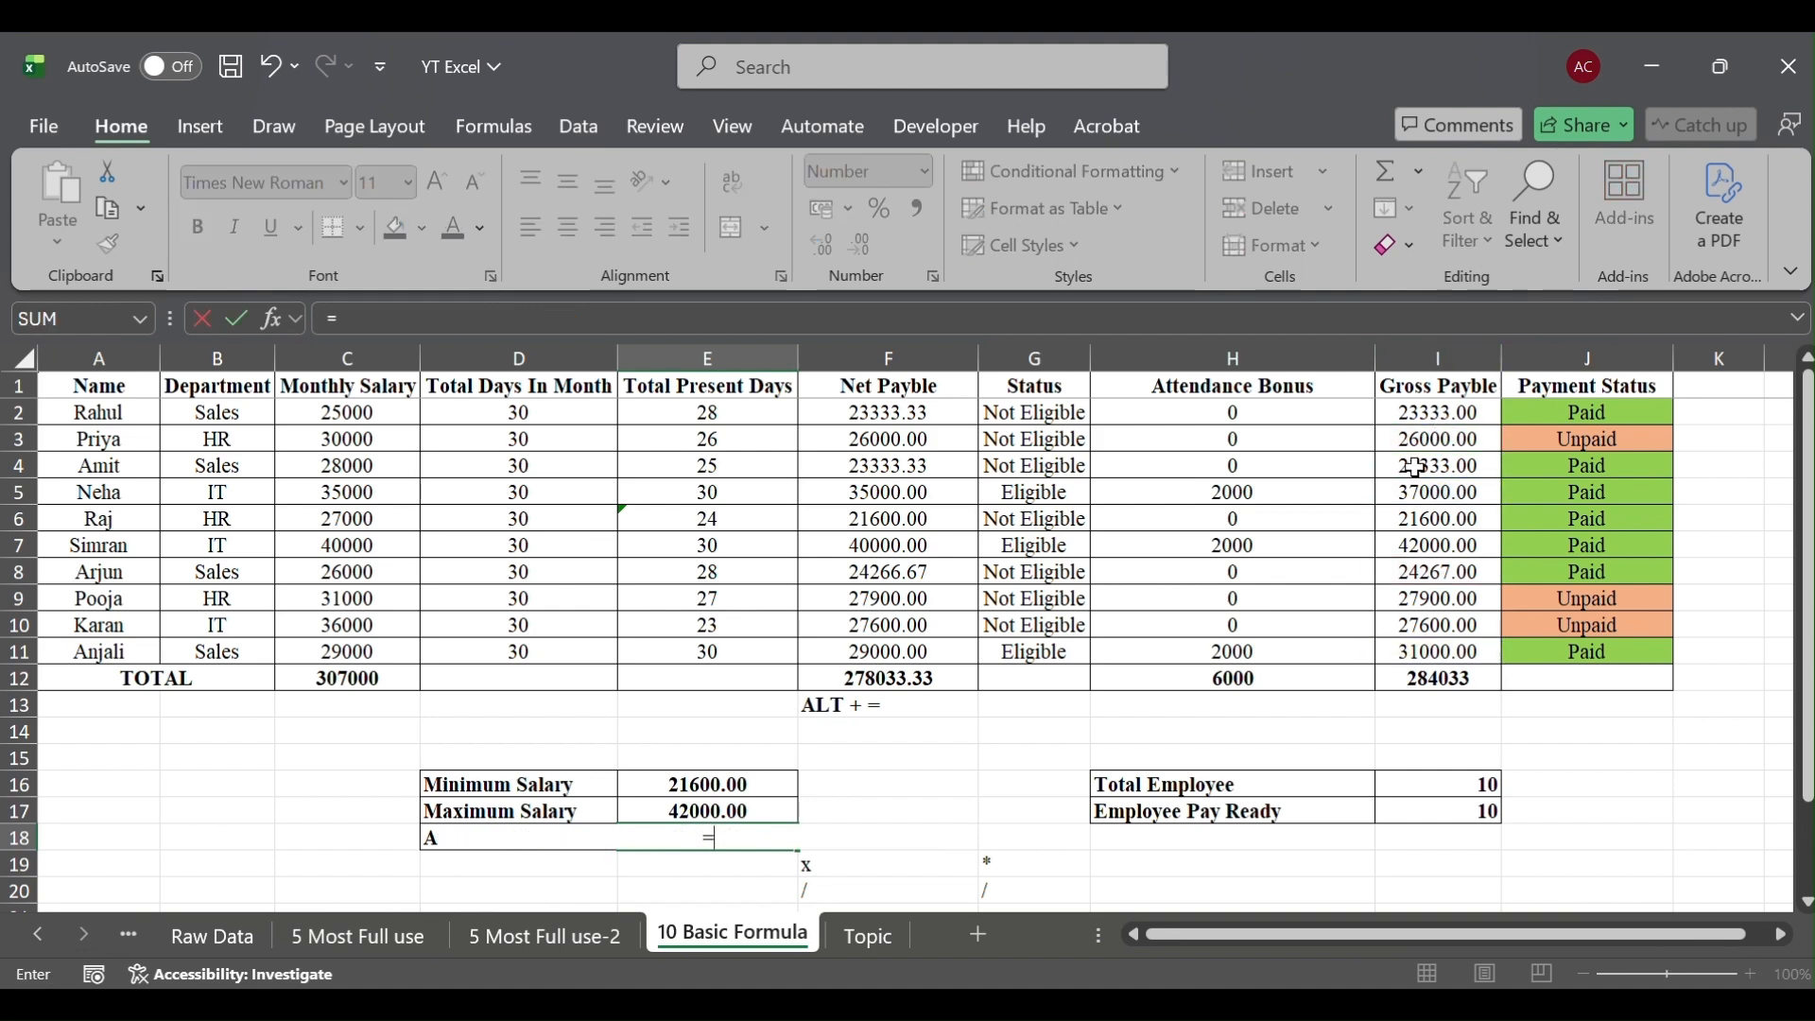
pyautogui.write('ave')
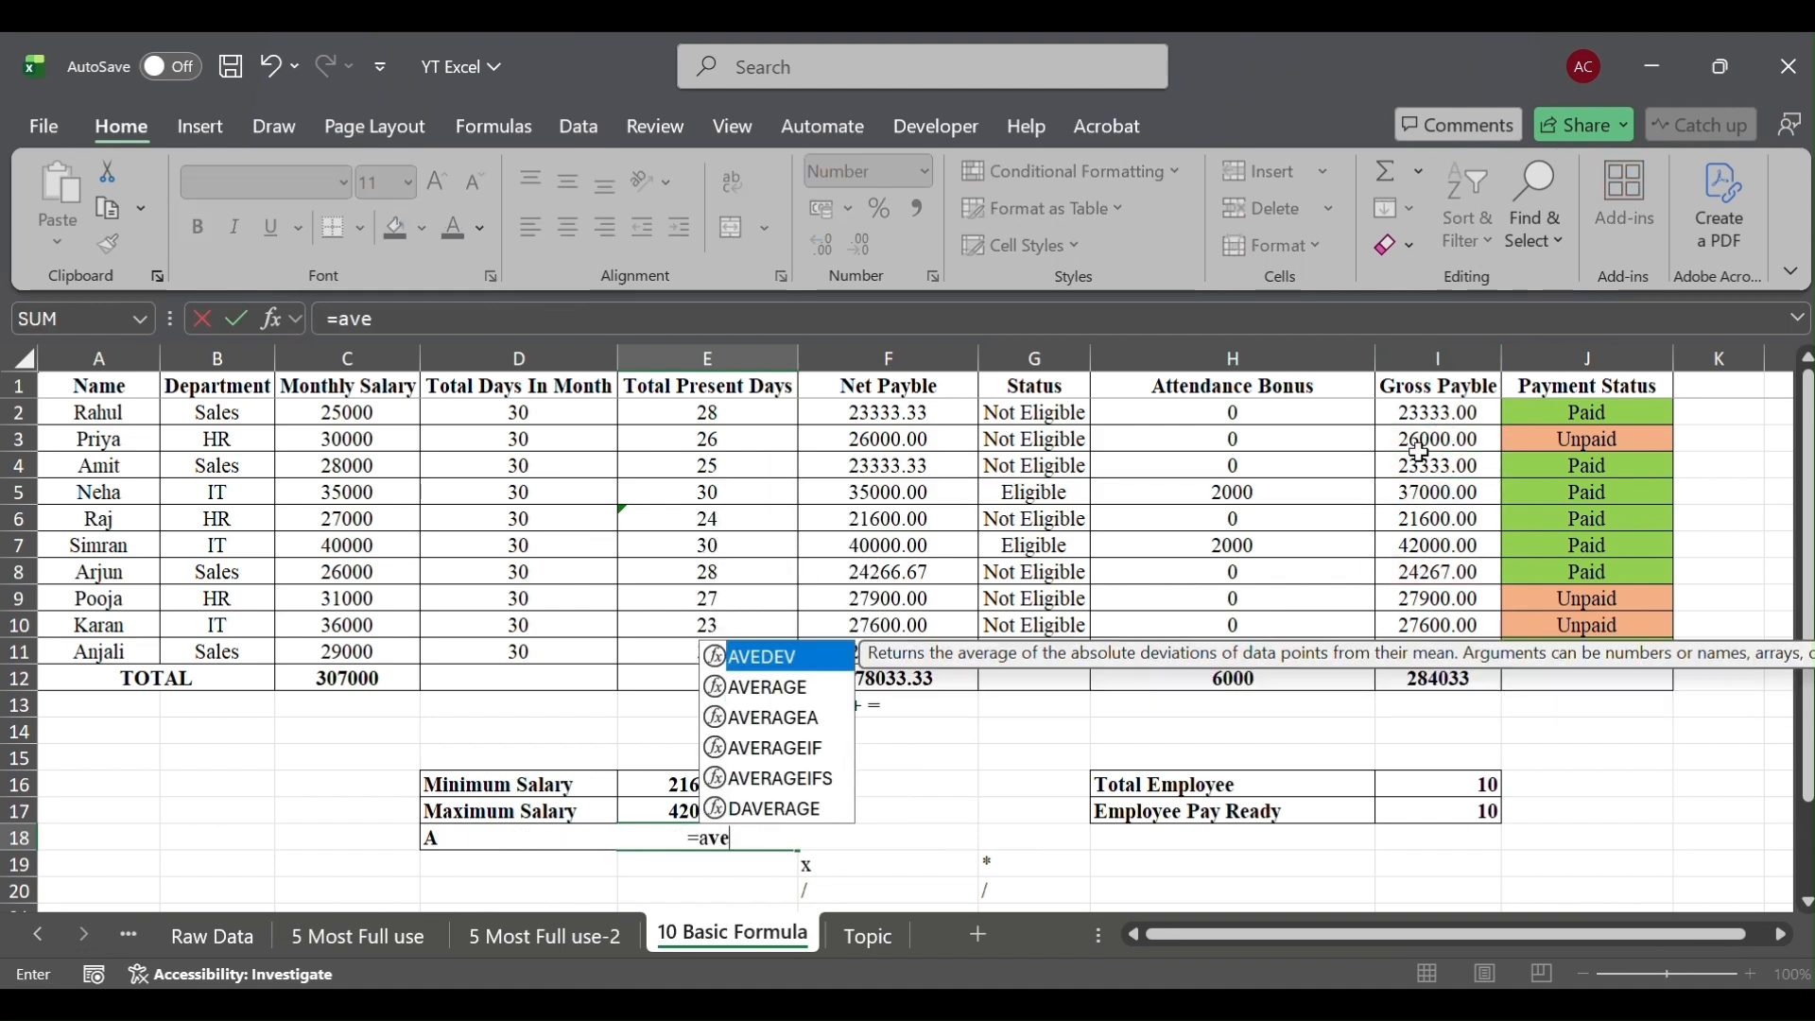
pyautogui.press('Down')
pyautogui.press('Tab')
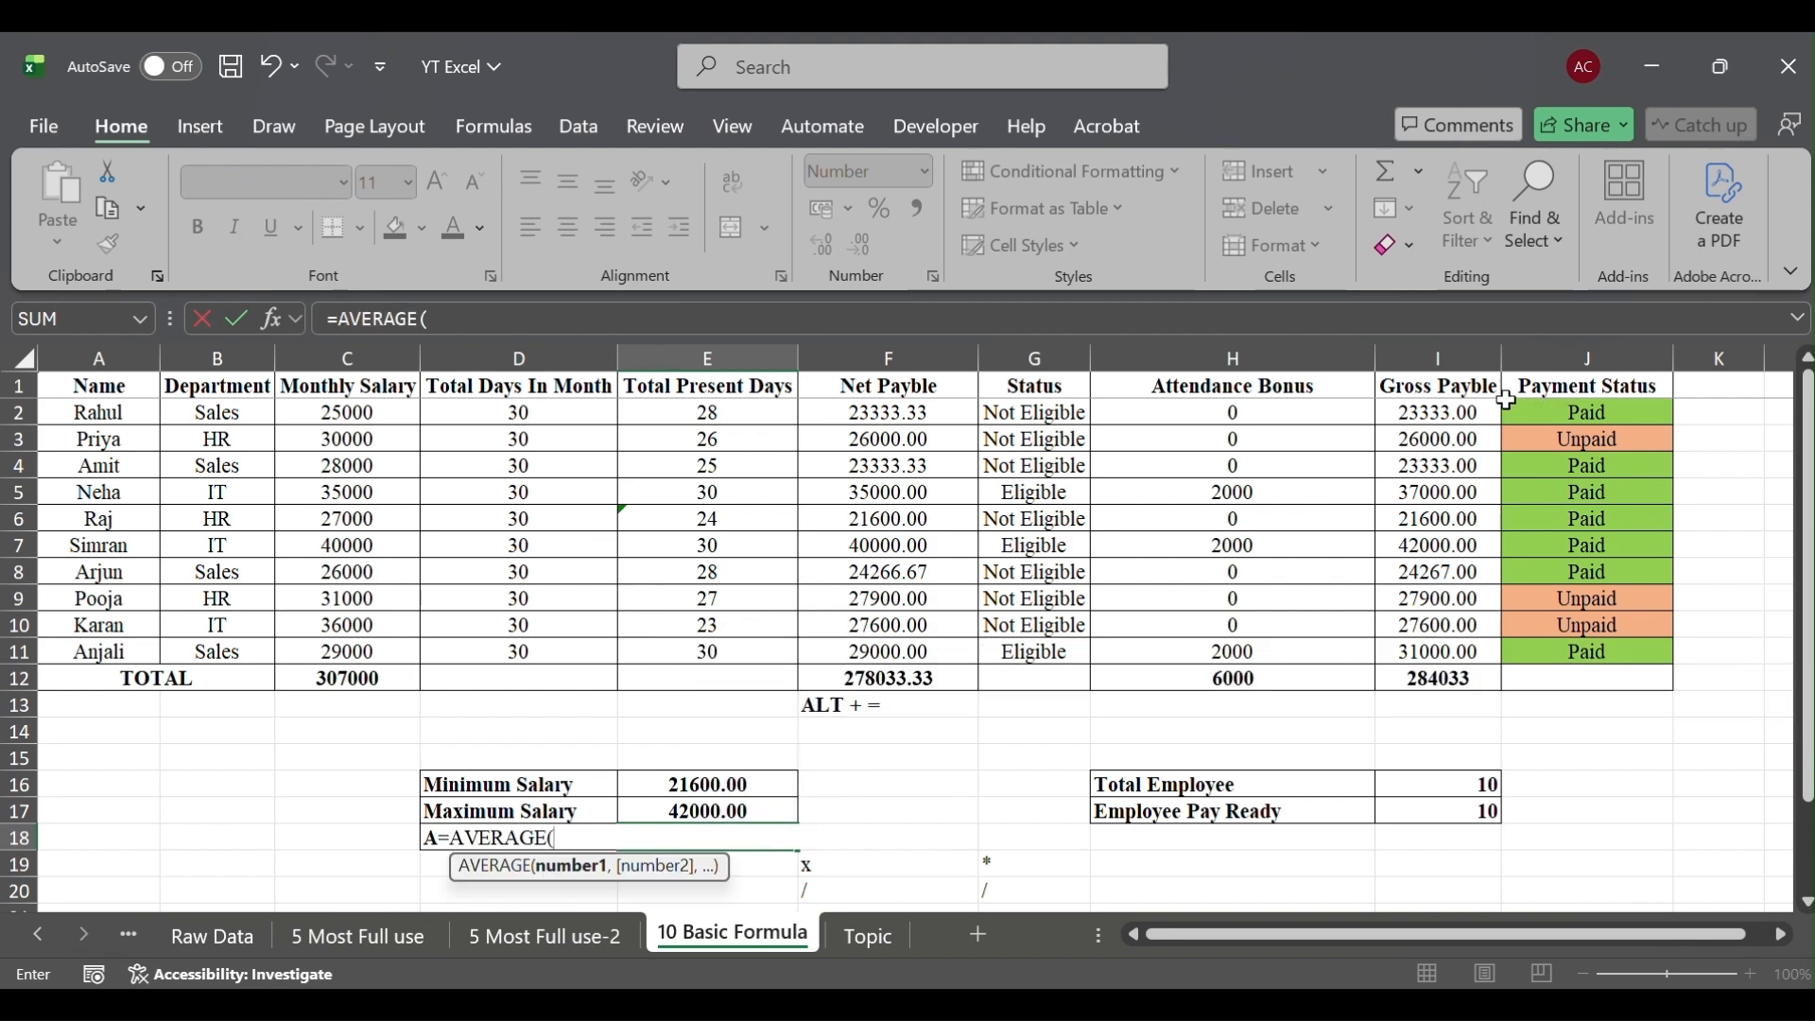
pyautogui.moveTo(1492, 409); pyautogui.dragTo(1491, 651)
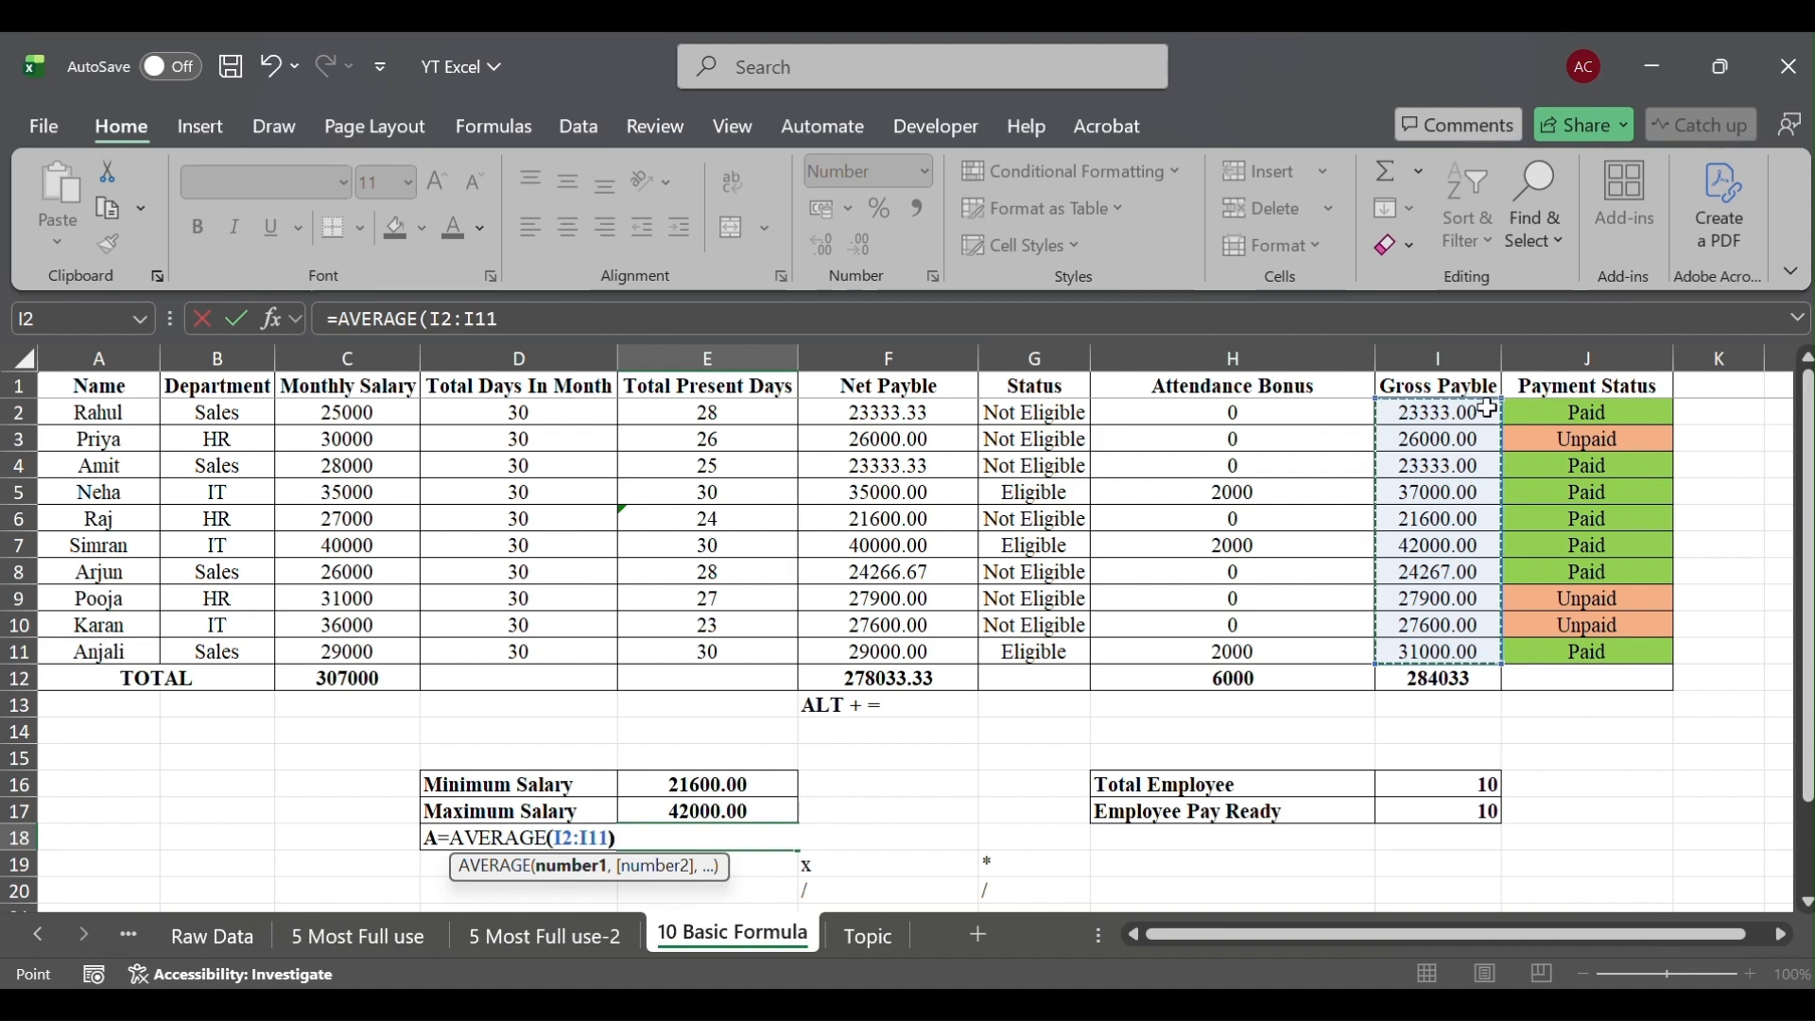
pyautogui.press('Return')
# Check the Employee Pay Ready label in H17 and the Total Employee formula in I16
pyautogui.press('Up')
pyautogui.press('Up')
pyautogui.press('Right')
pyautogui.press('Right')
pyautogui.press('Right')
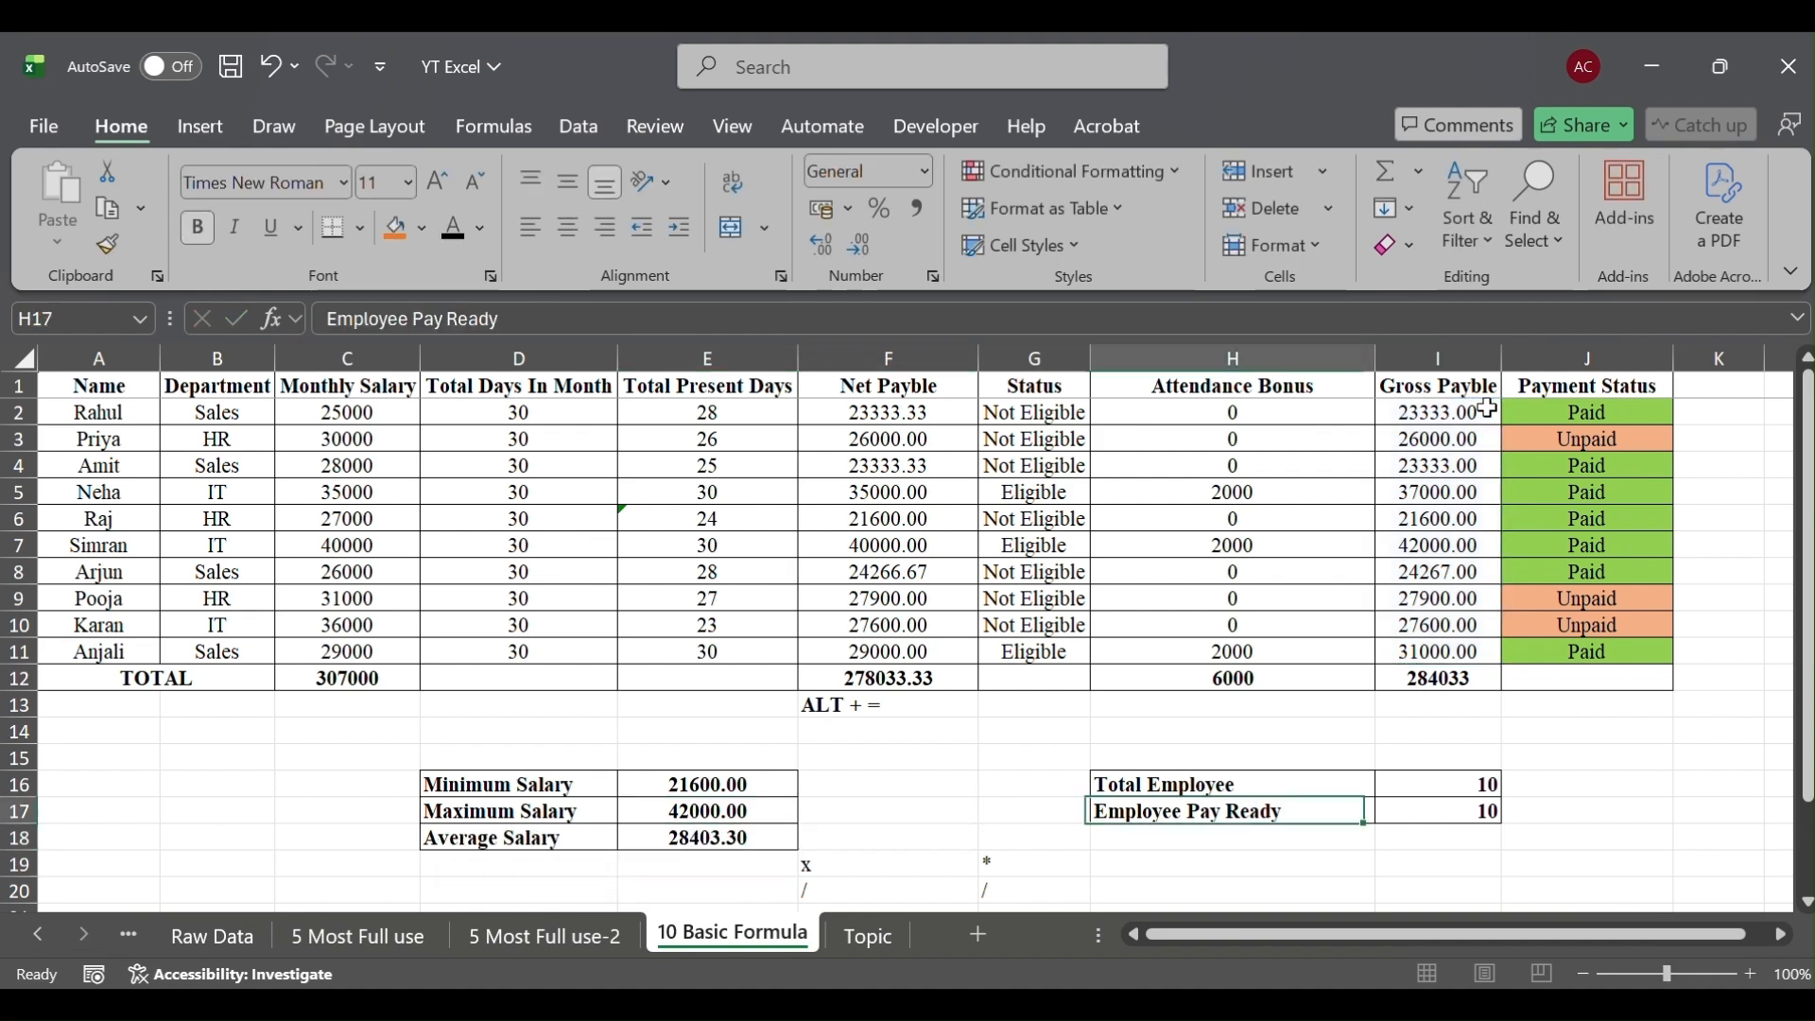
pyautogui.press('Up')
pyautogui.press('Right')
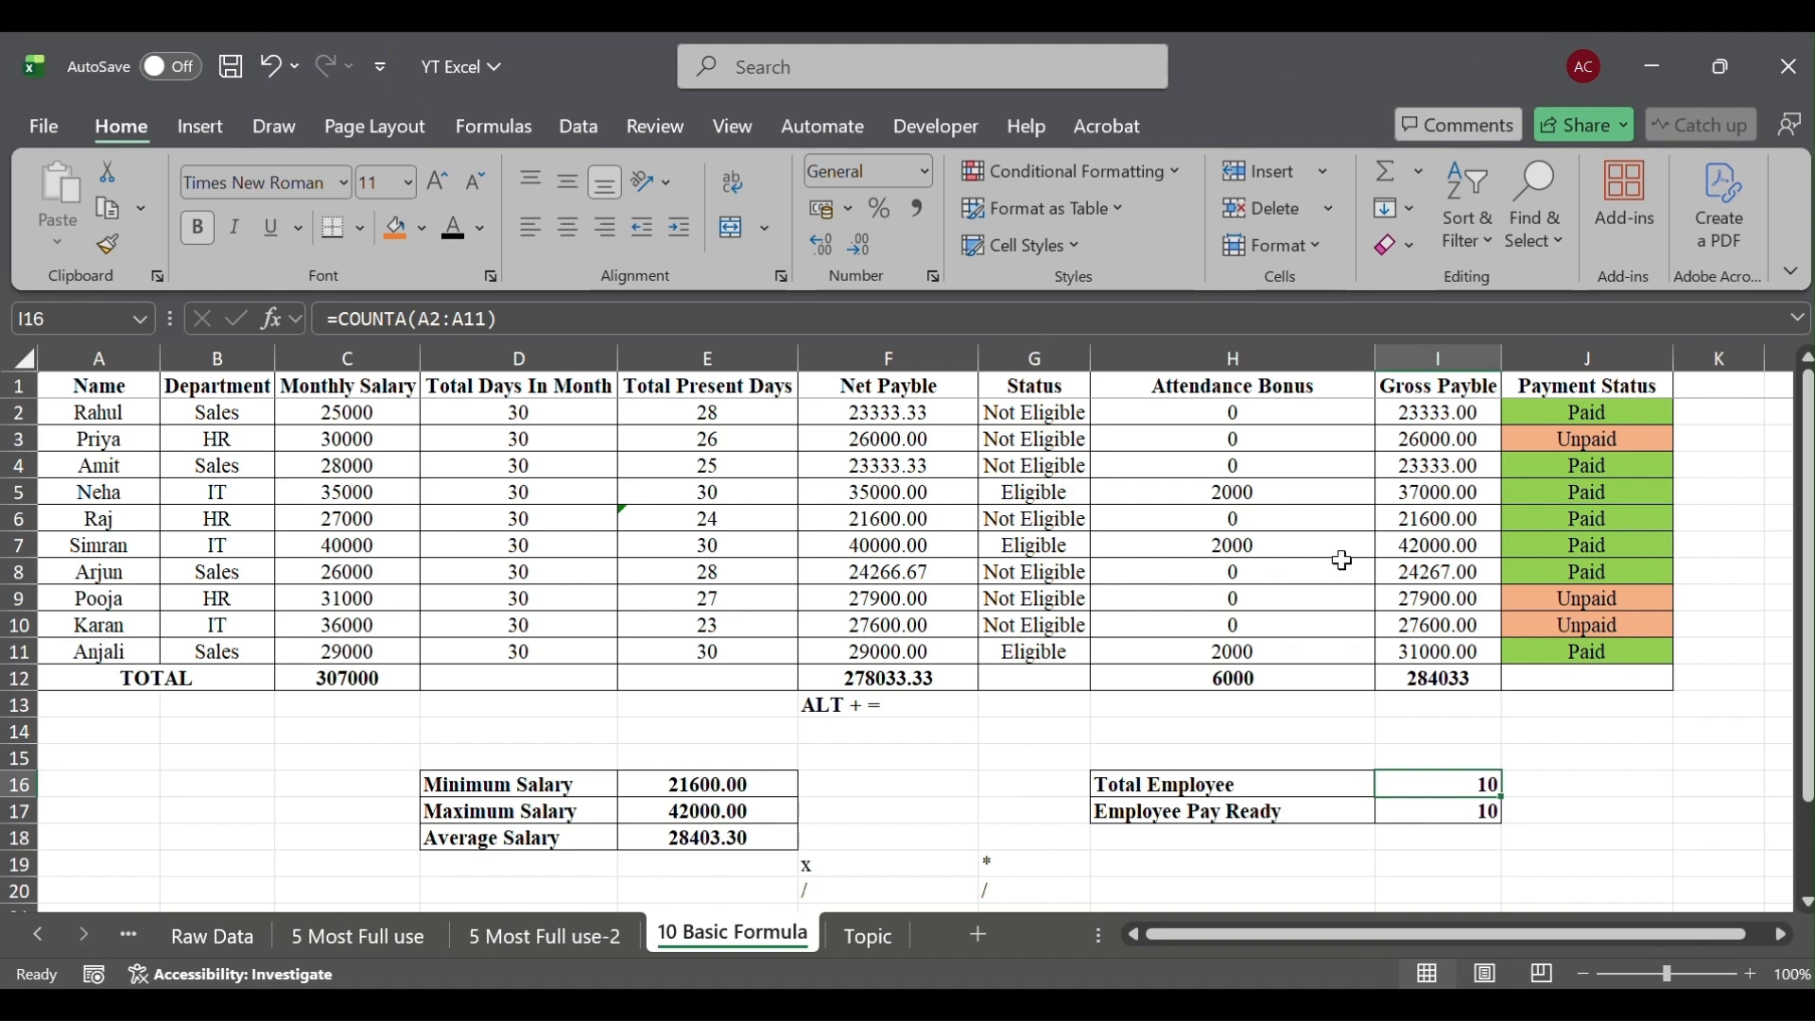
# Fill the MIN, MAX and AVERAGE entries in C6:C8 of the Topic sheet with orange
pyautogui.click(870, 944)
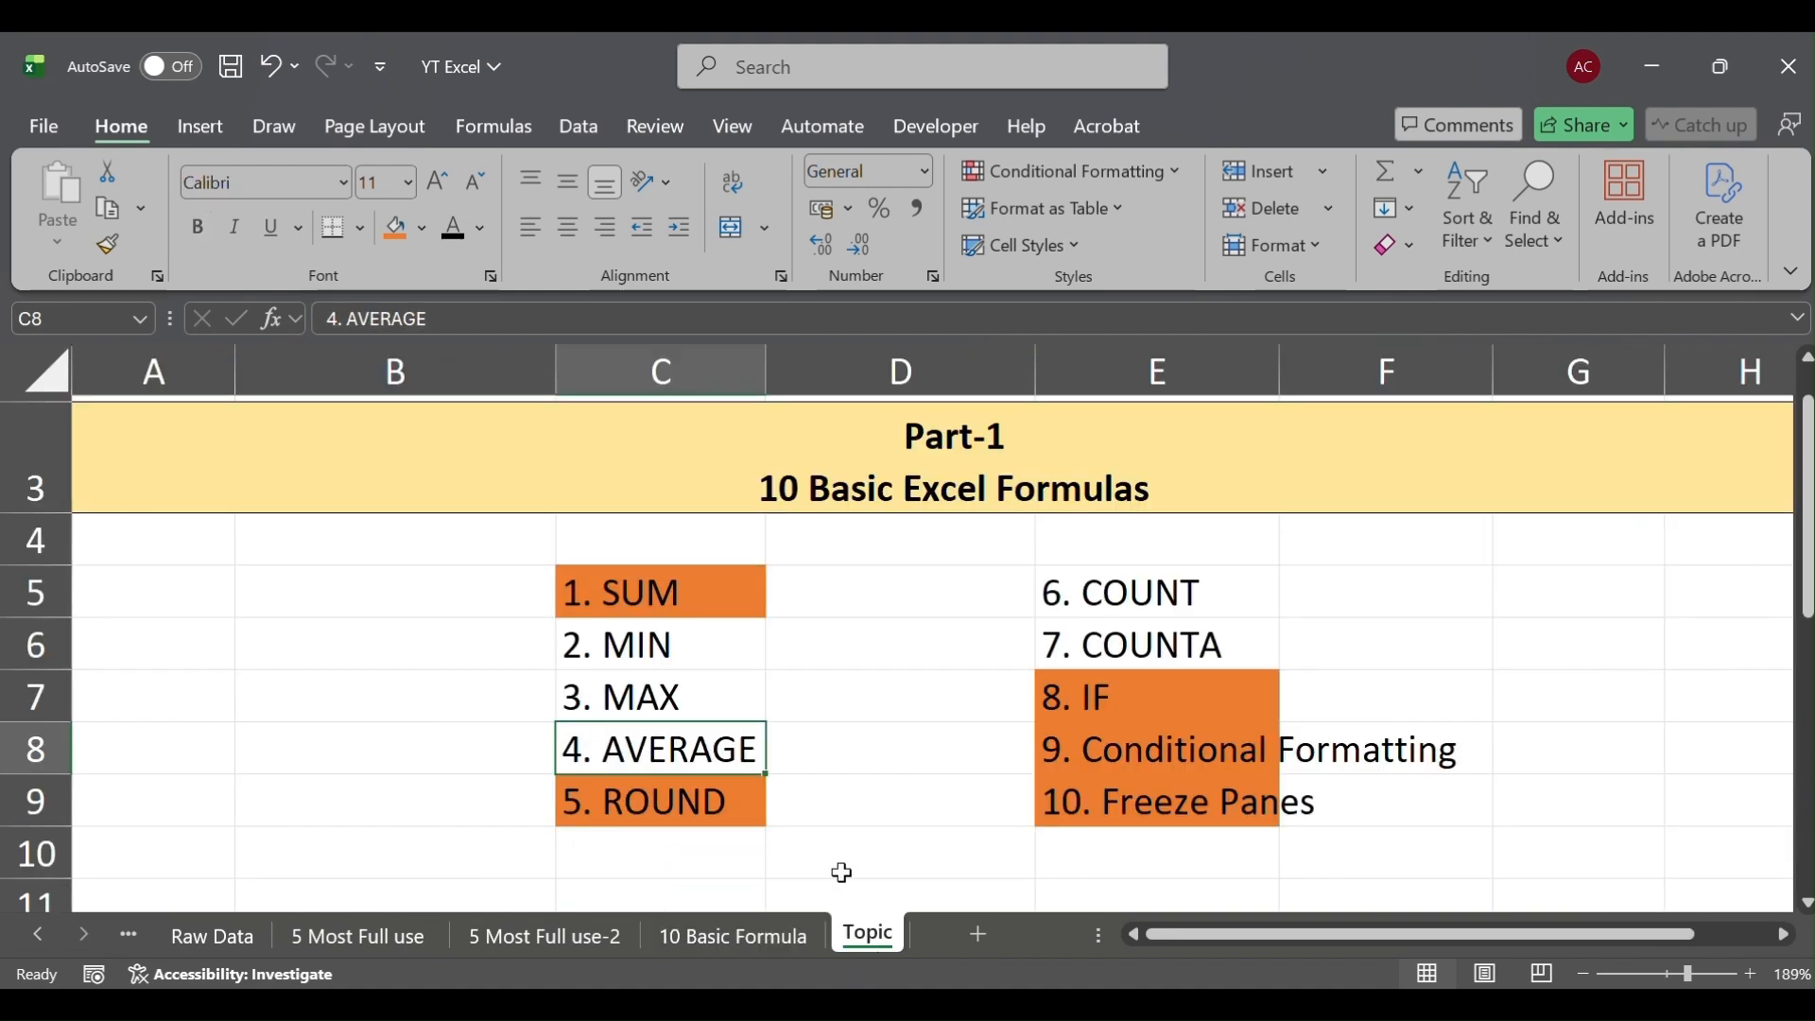
pyautogui.click(685, 647)
pyautogui.hotkey('shift', 'Down')
pyautogui.hotkey('shift', 'Down')
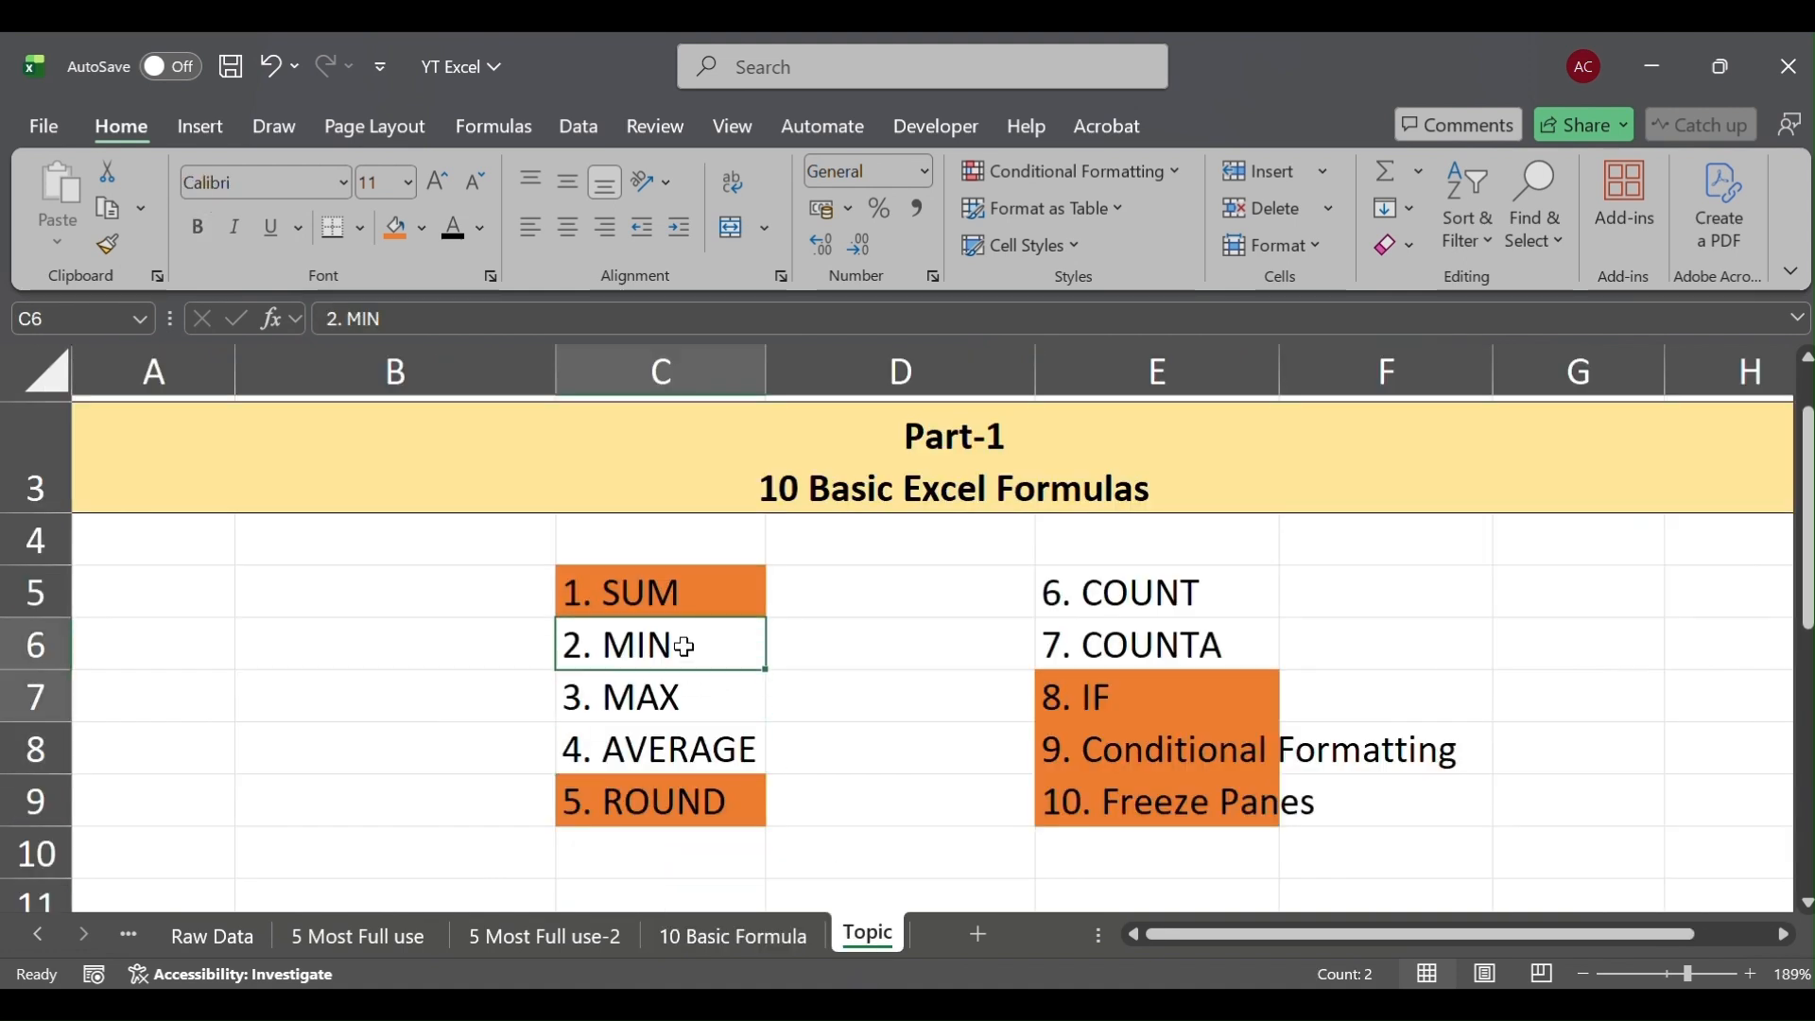
pyautogui.click(422, 236)
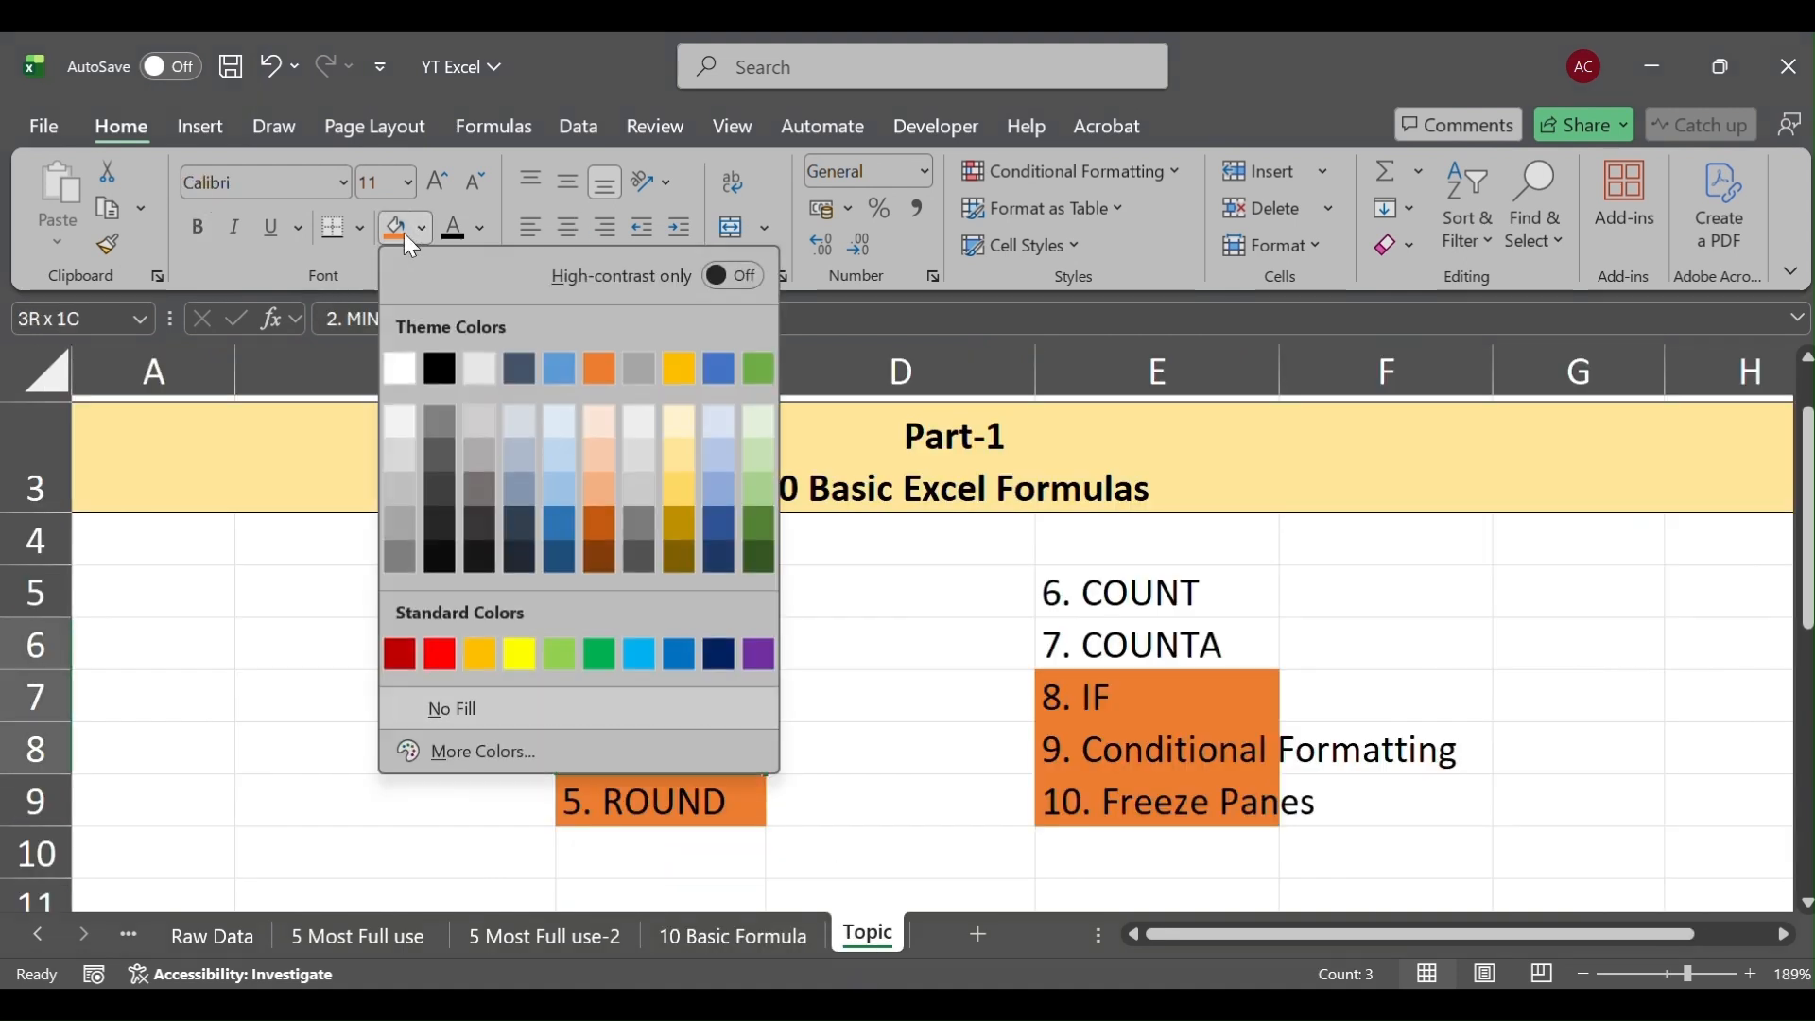
pyautogui.click(395, 232)
# Return to the 10 Basic Formula sheet and examine the range used by the Total Employee COUNTA formula in I16
pyautogui.click(689, 939)
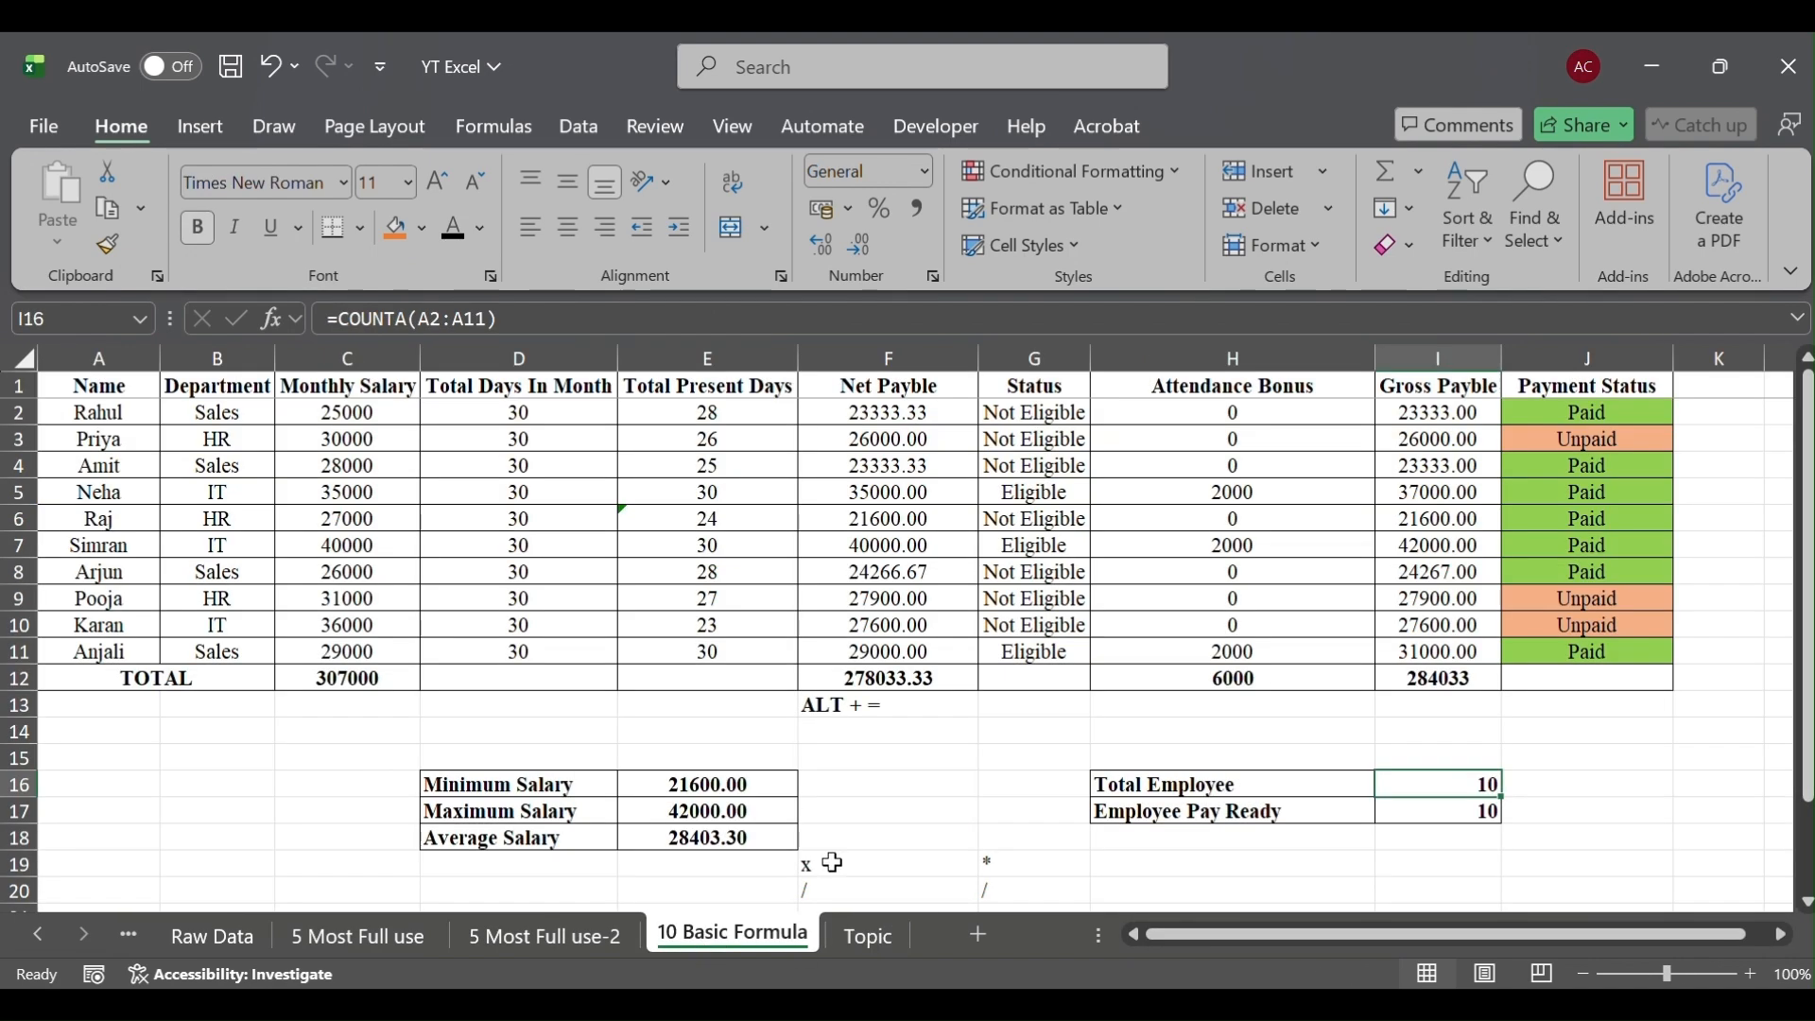
pyautogui.click(1371, 626)
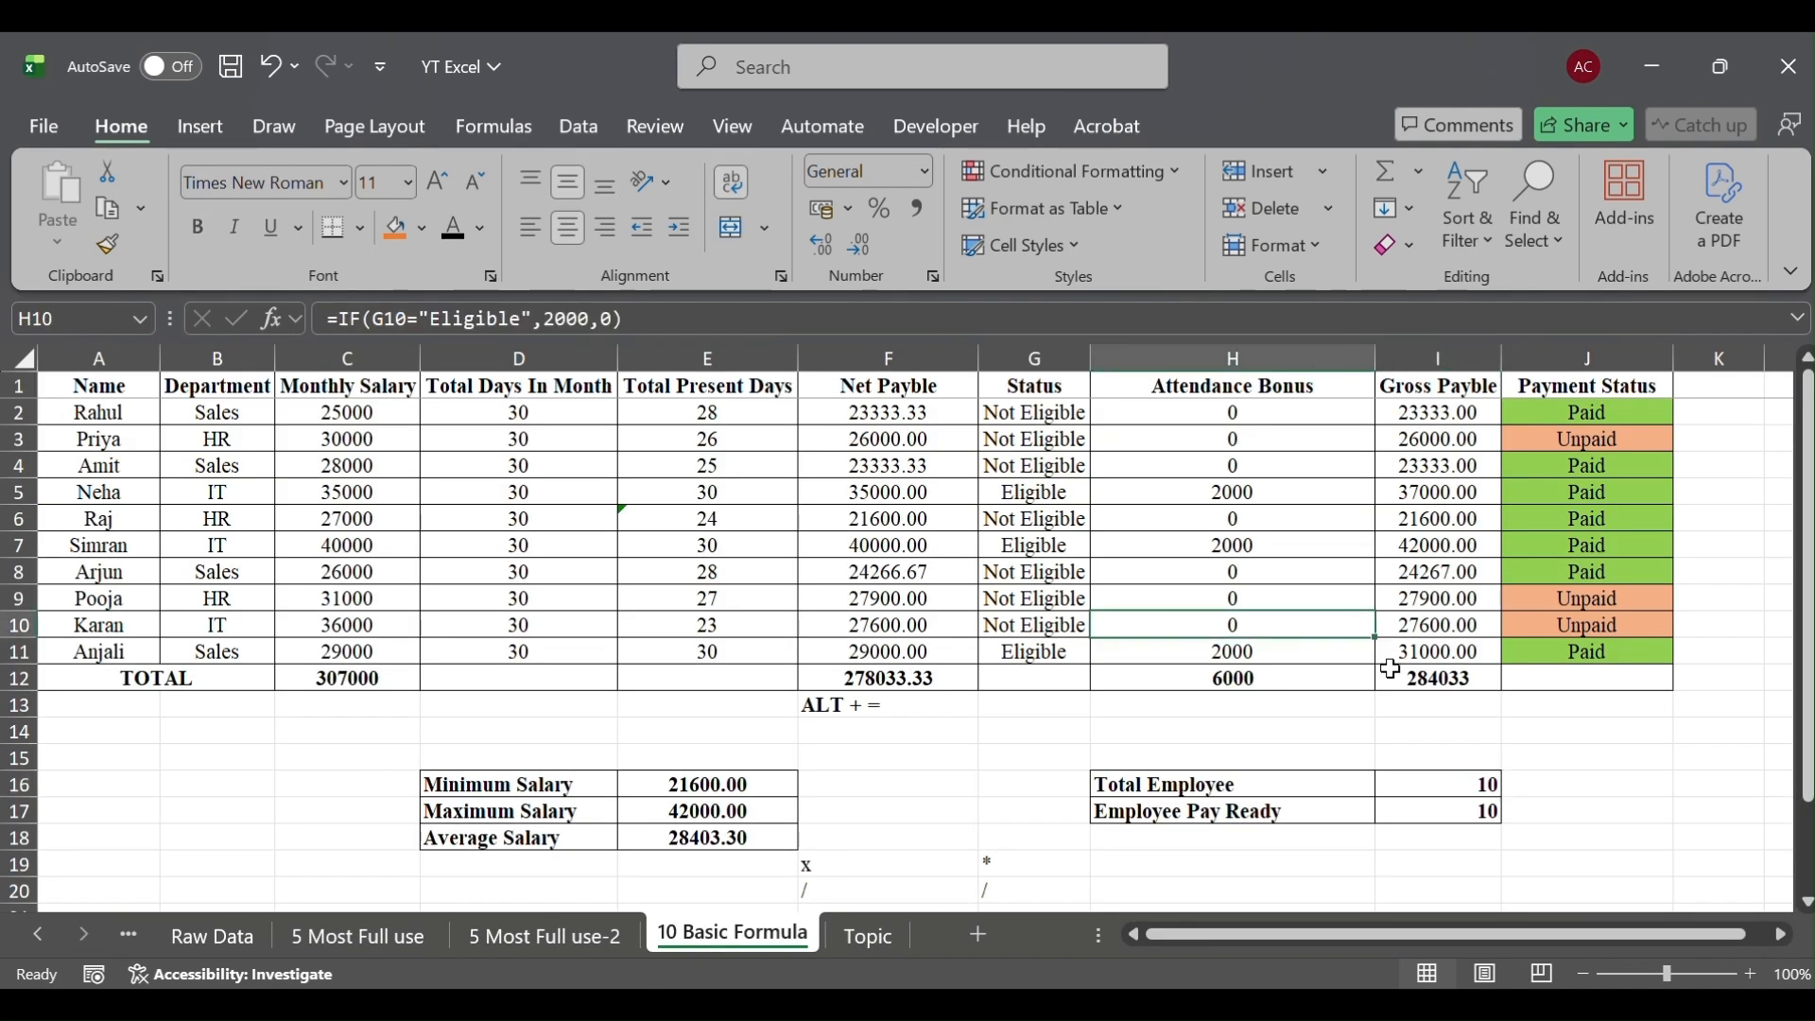
pyautogui.click(1383, 781)
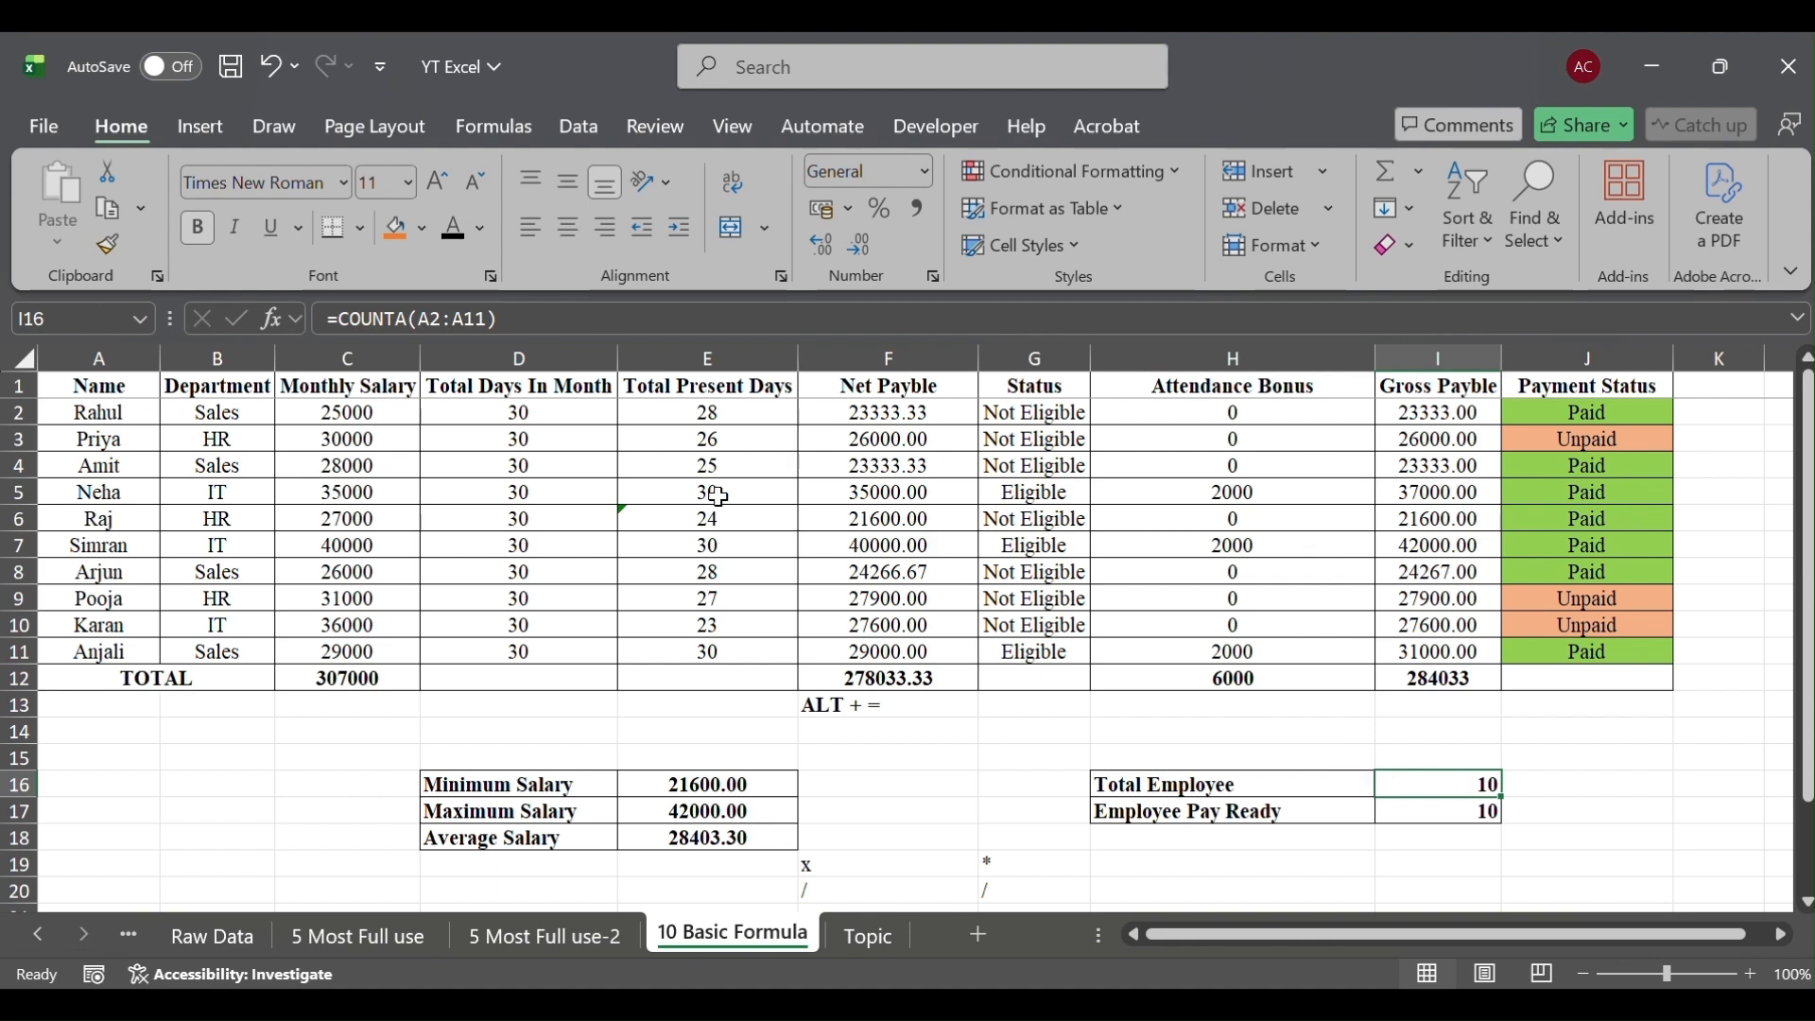
pyautogui.press('F2')
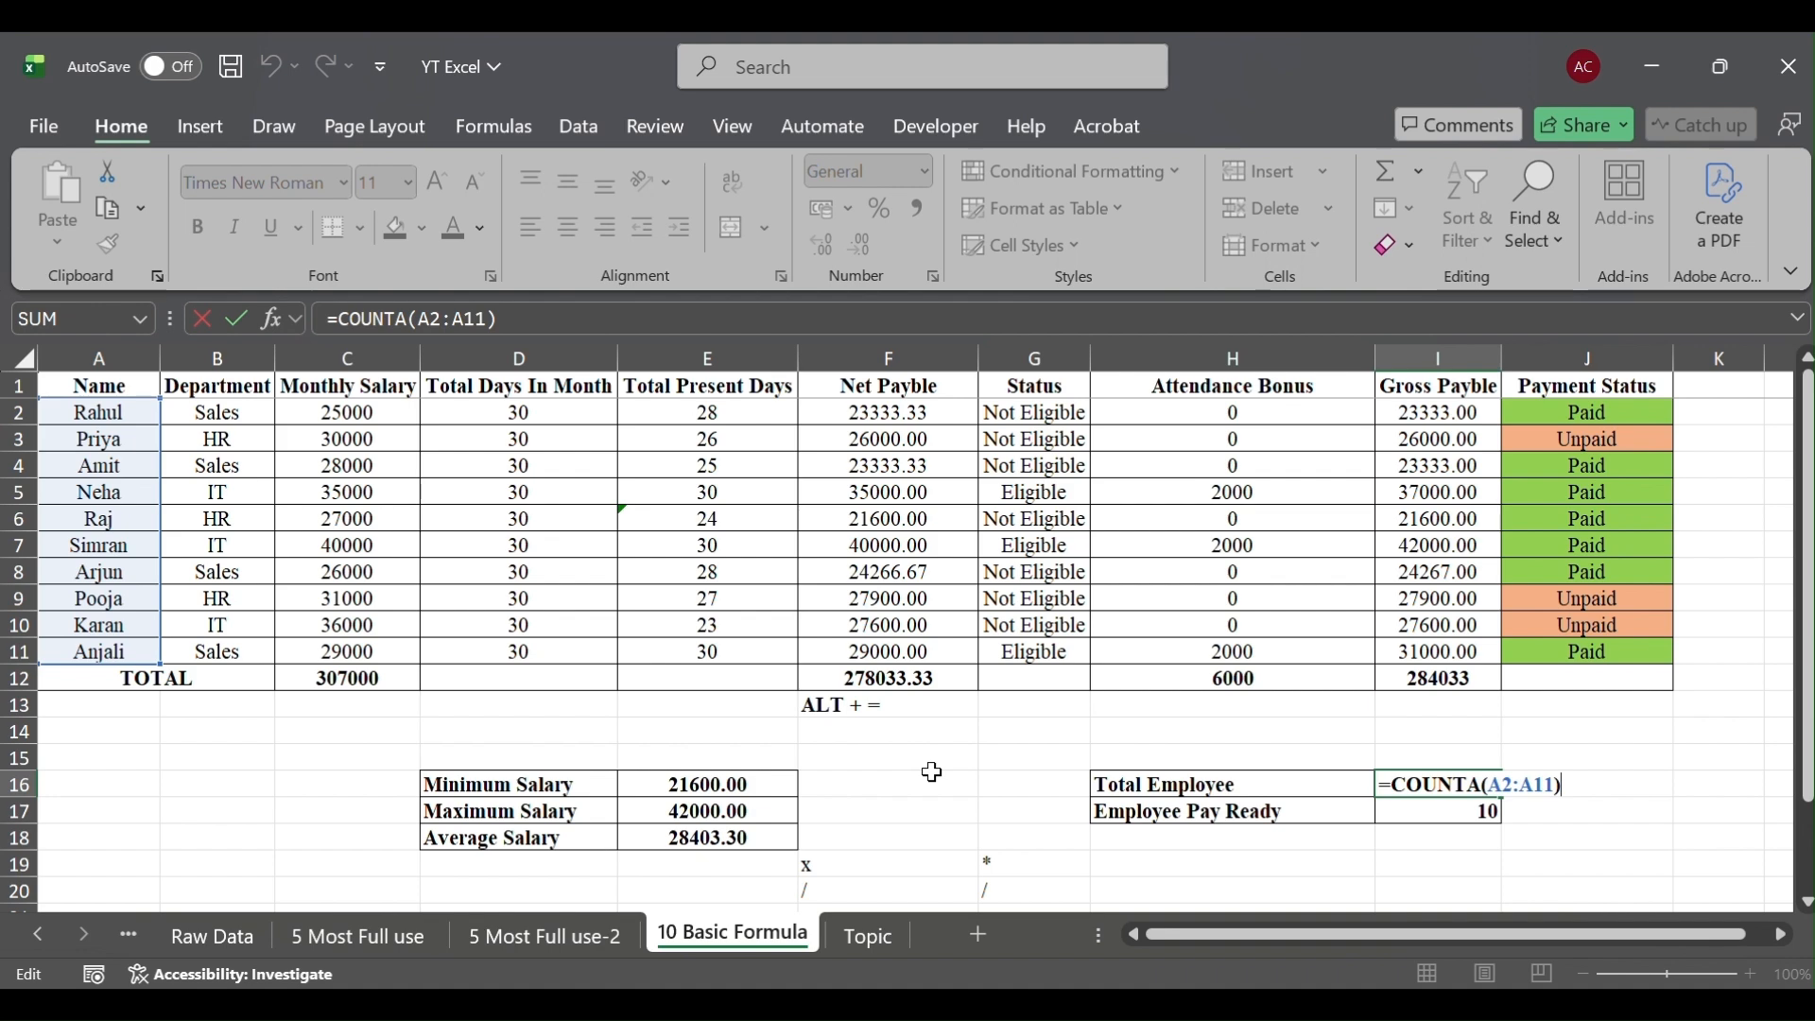
pyautogui.press('Return')
# Delete the employee name in A6 to test the Total Employee count, and undo the deletion
pyautogui.click(85, 517)
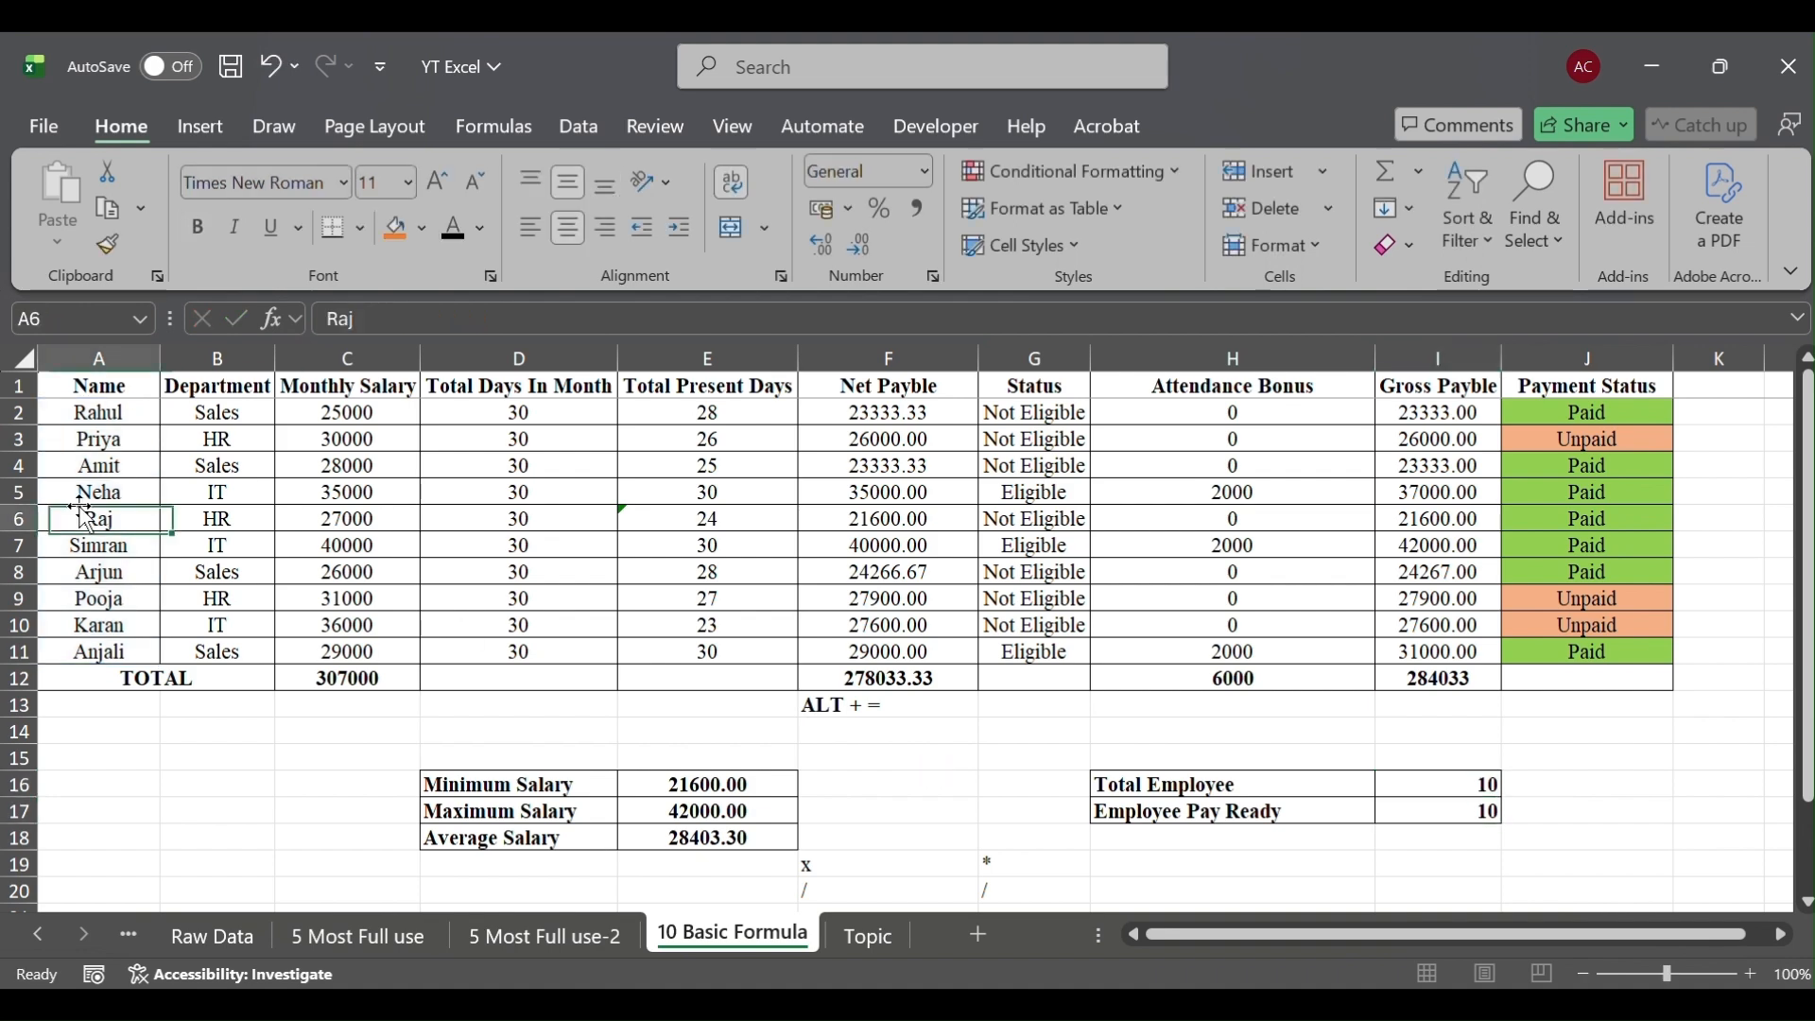
pyautogui.press('BackSpace')
pyautogui.press('Return')
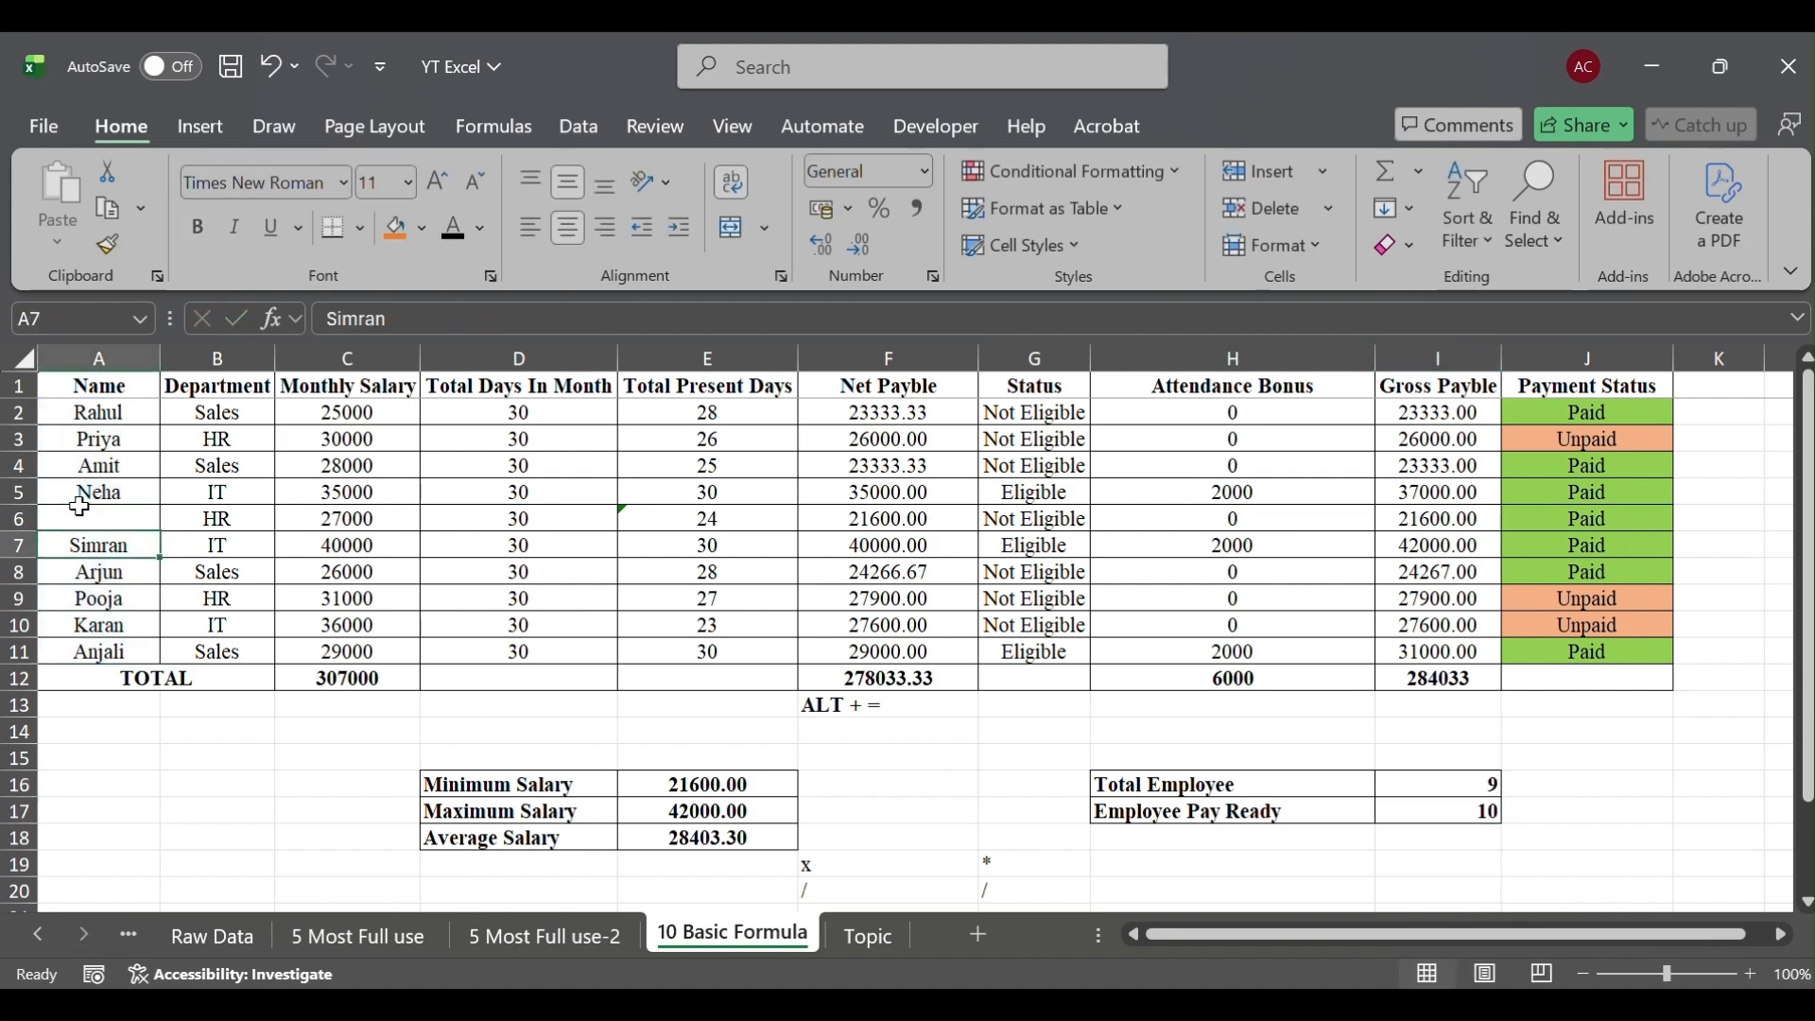
pyautogui.hotkey('ctrl', 'z')
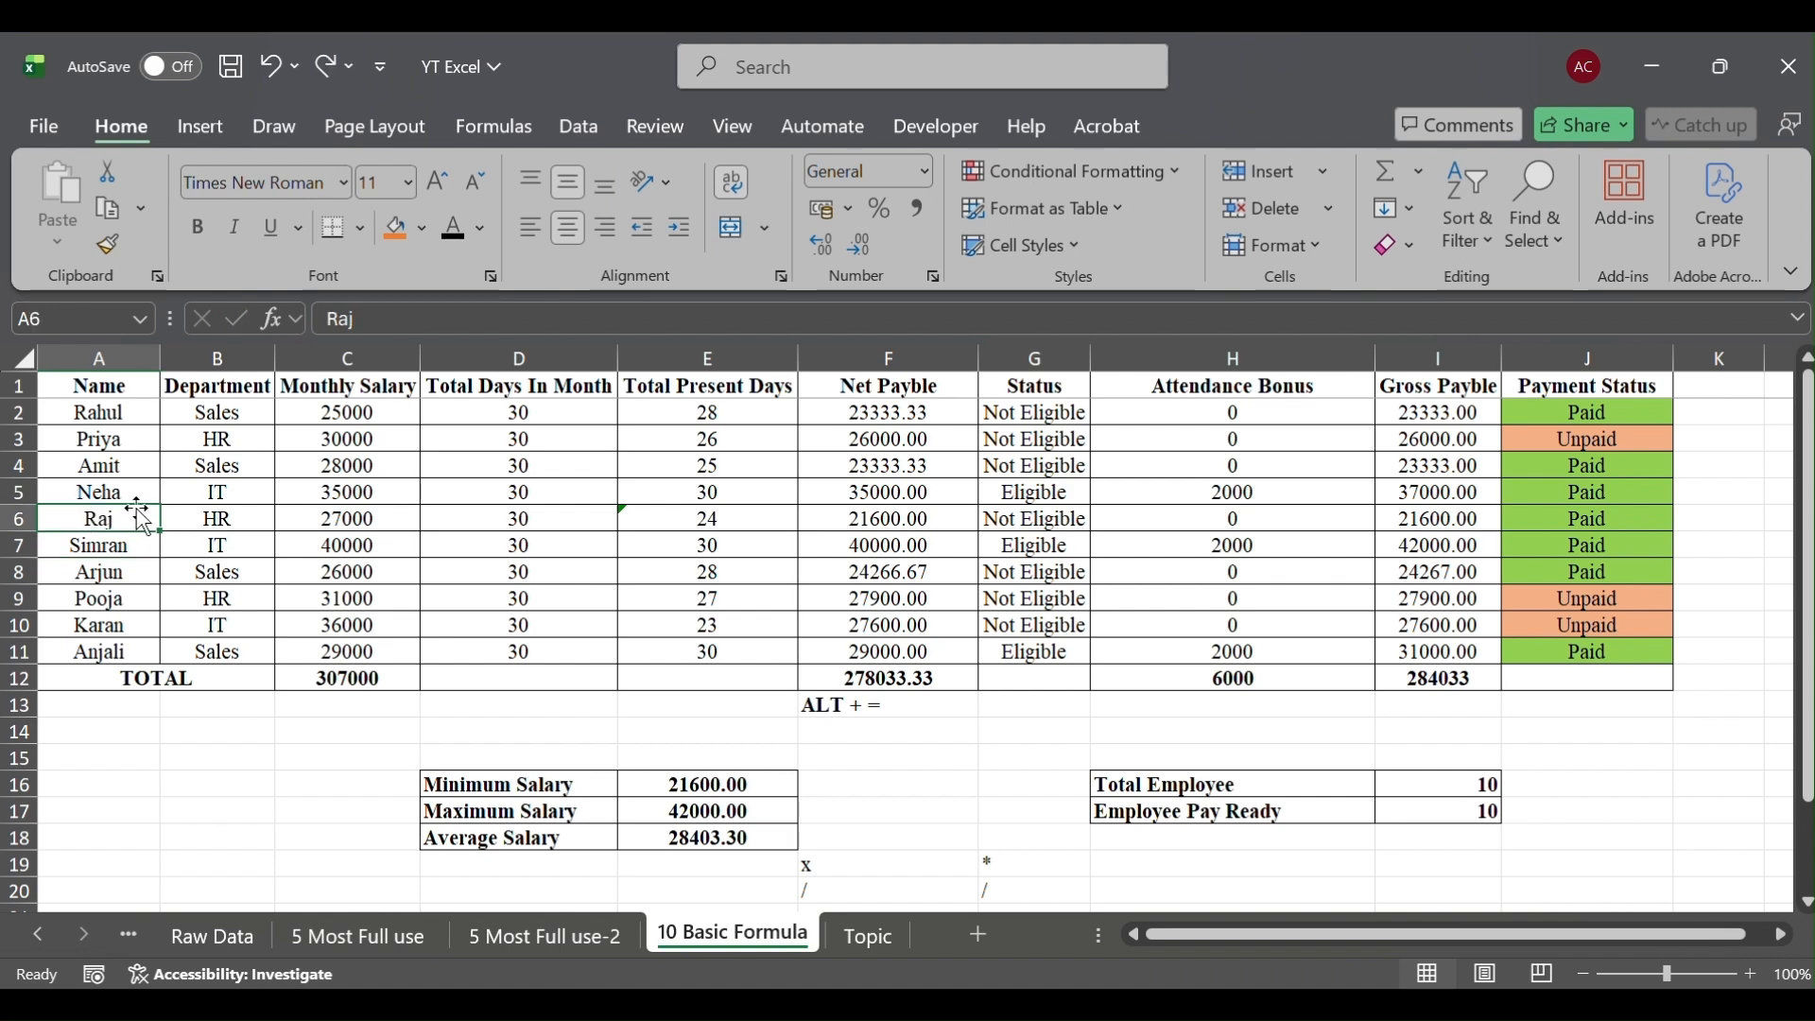
# Examine the range used by the Employee Pay Ready COUNT formula in I17
pyautogui.click(1450, 808)
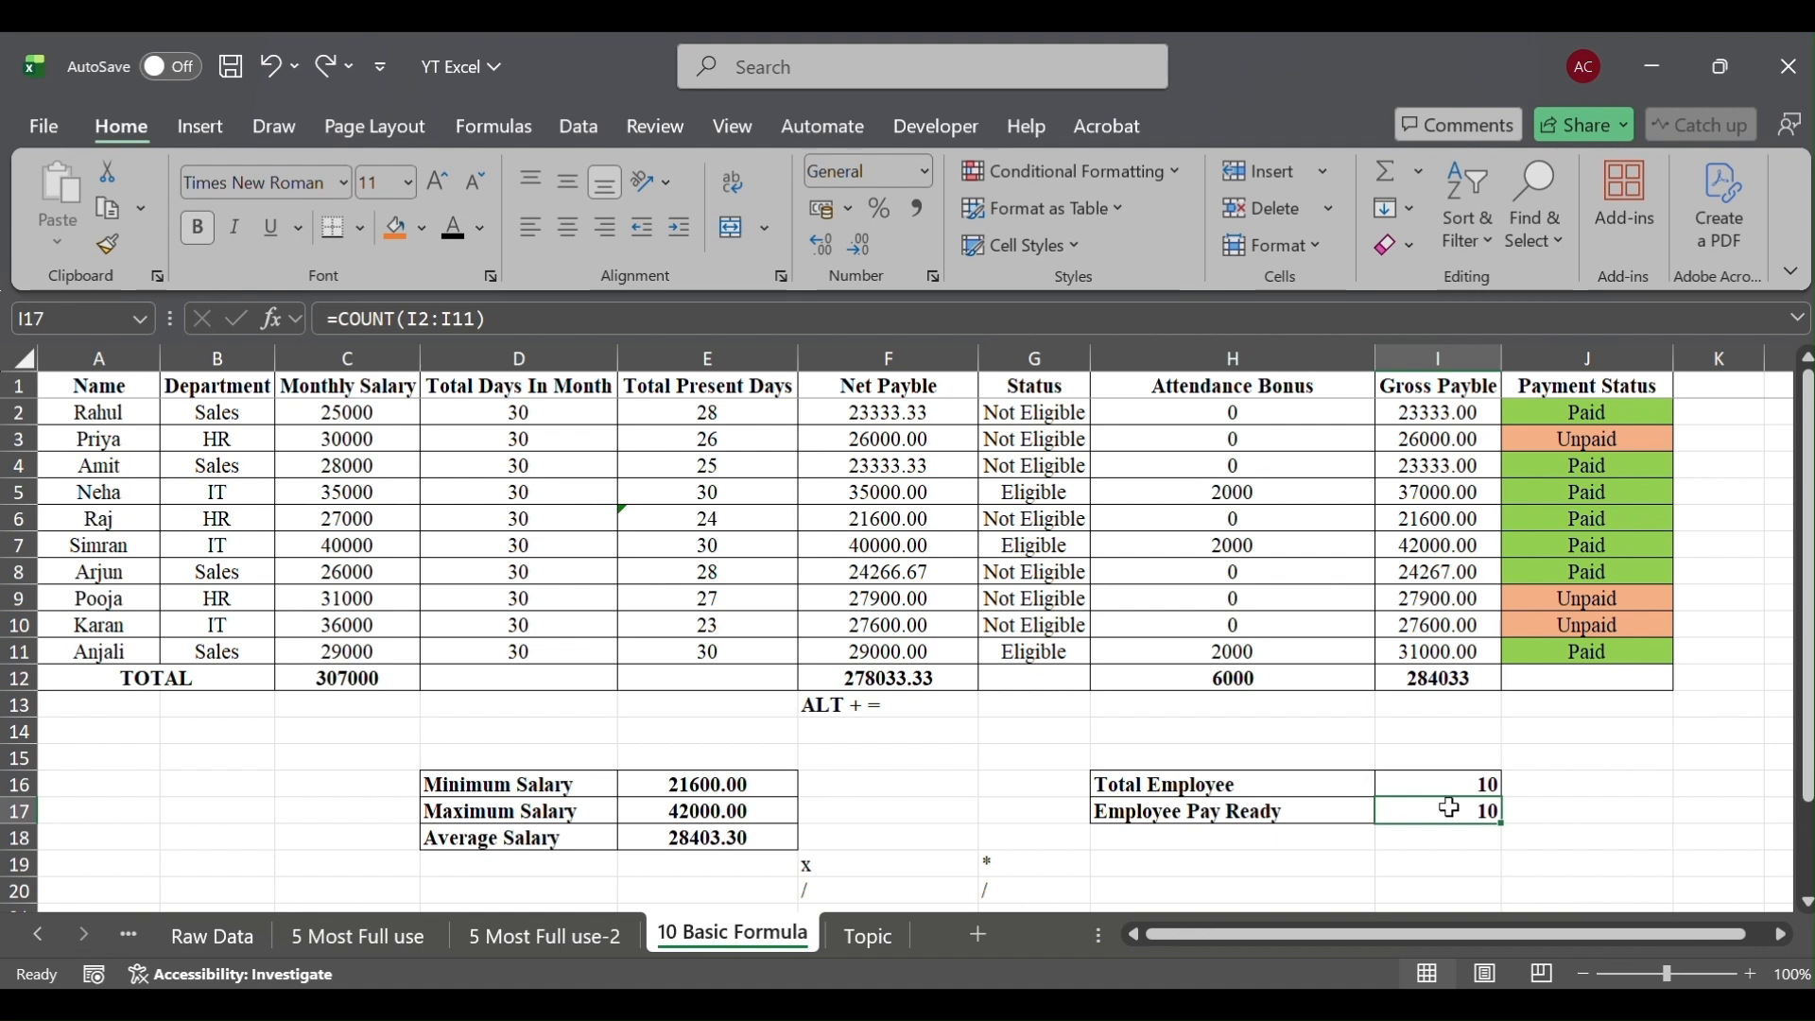
pyautogui.doubleClick(1450, 808)
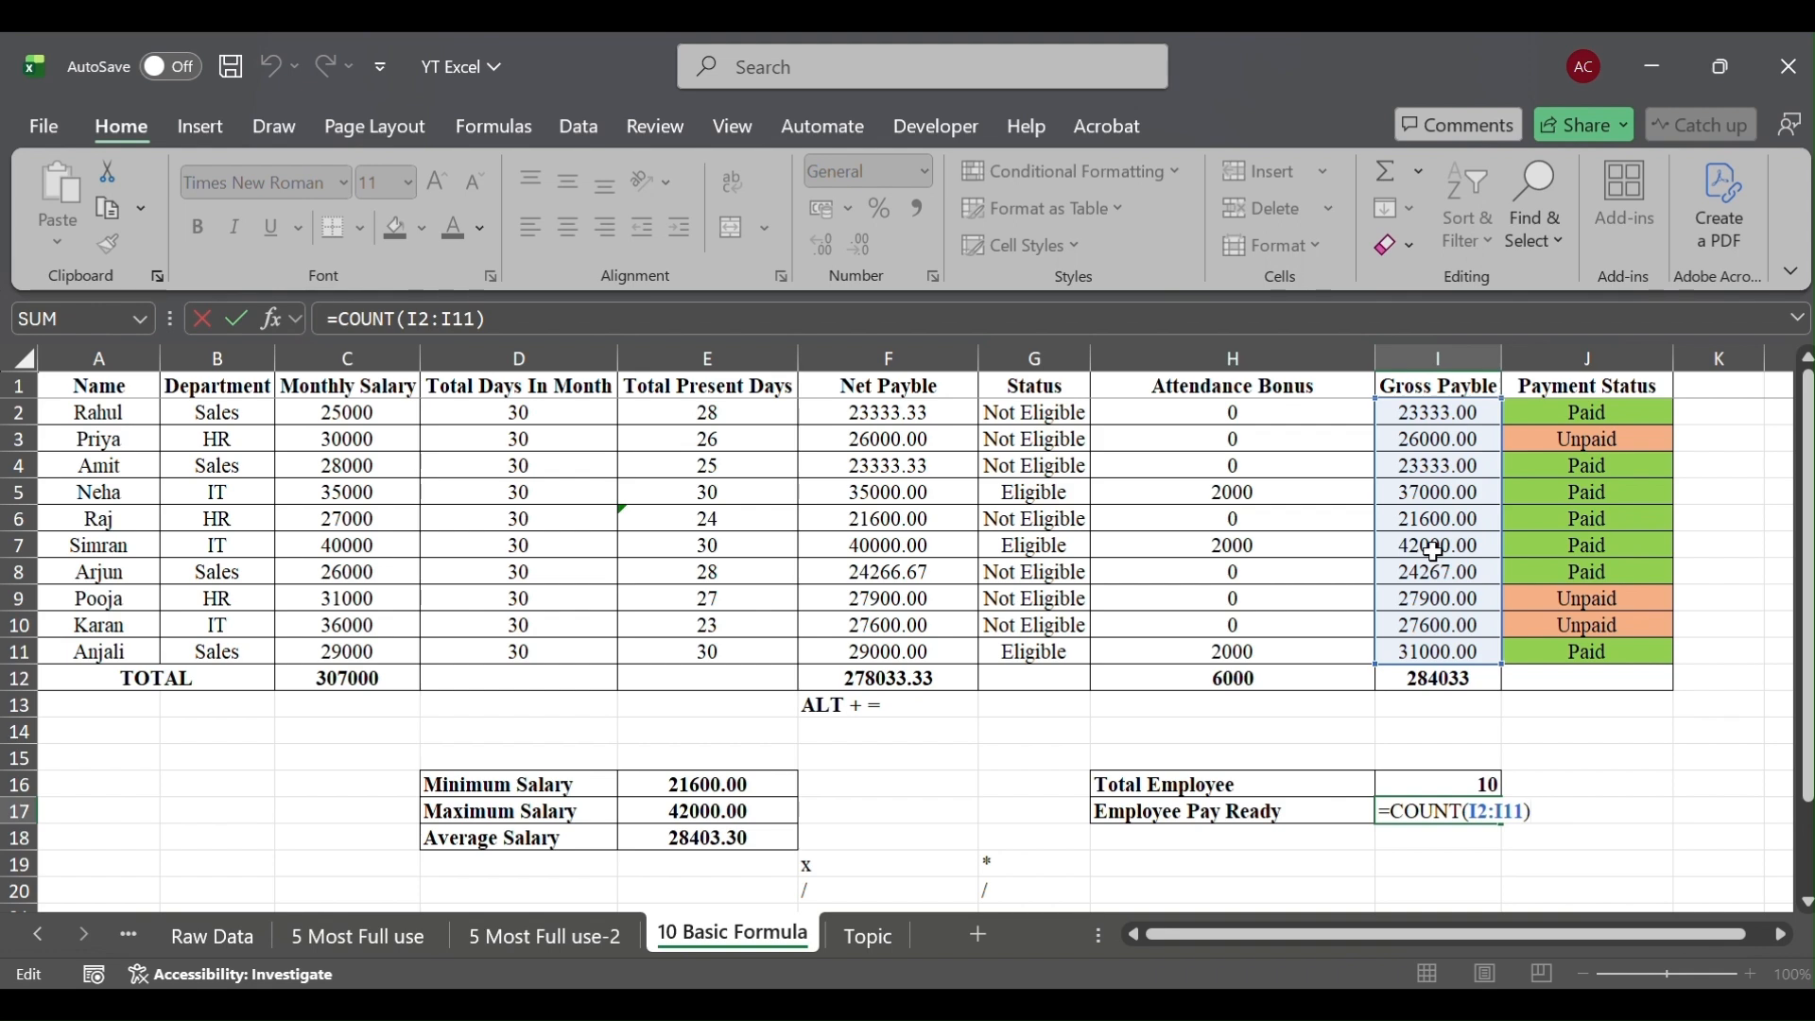
pyautogui.hotkey('ctrl', 'Return')
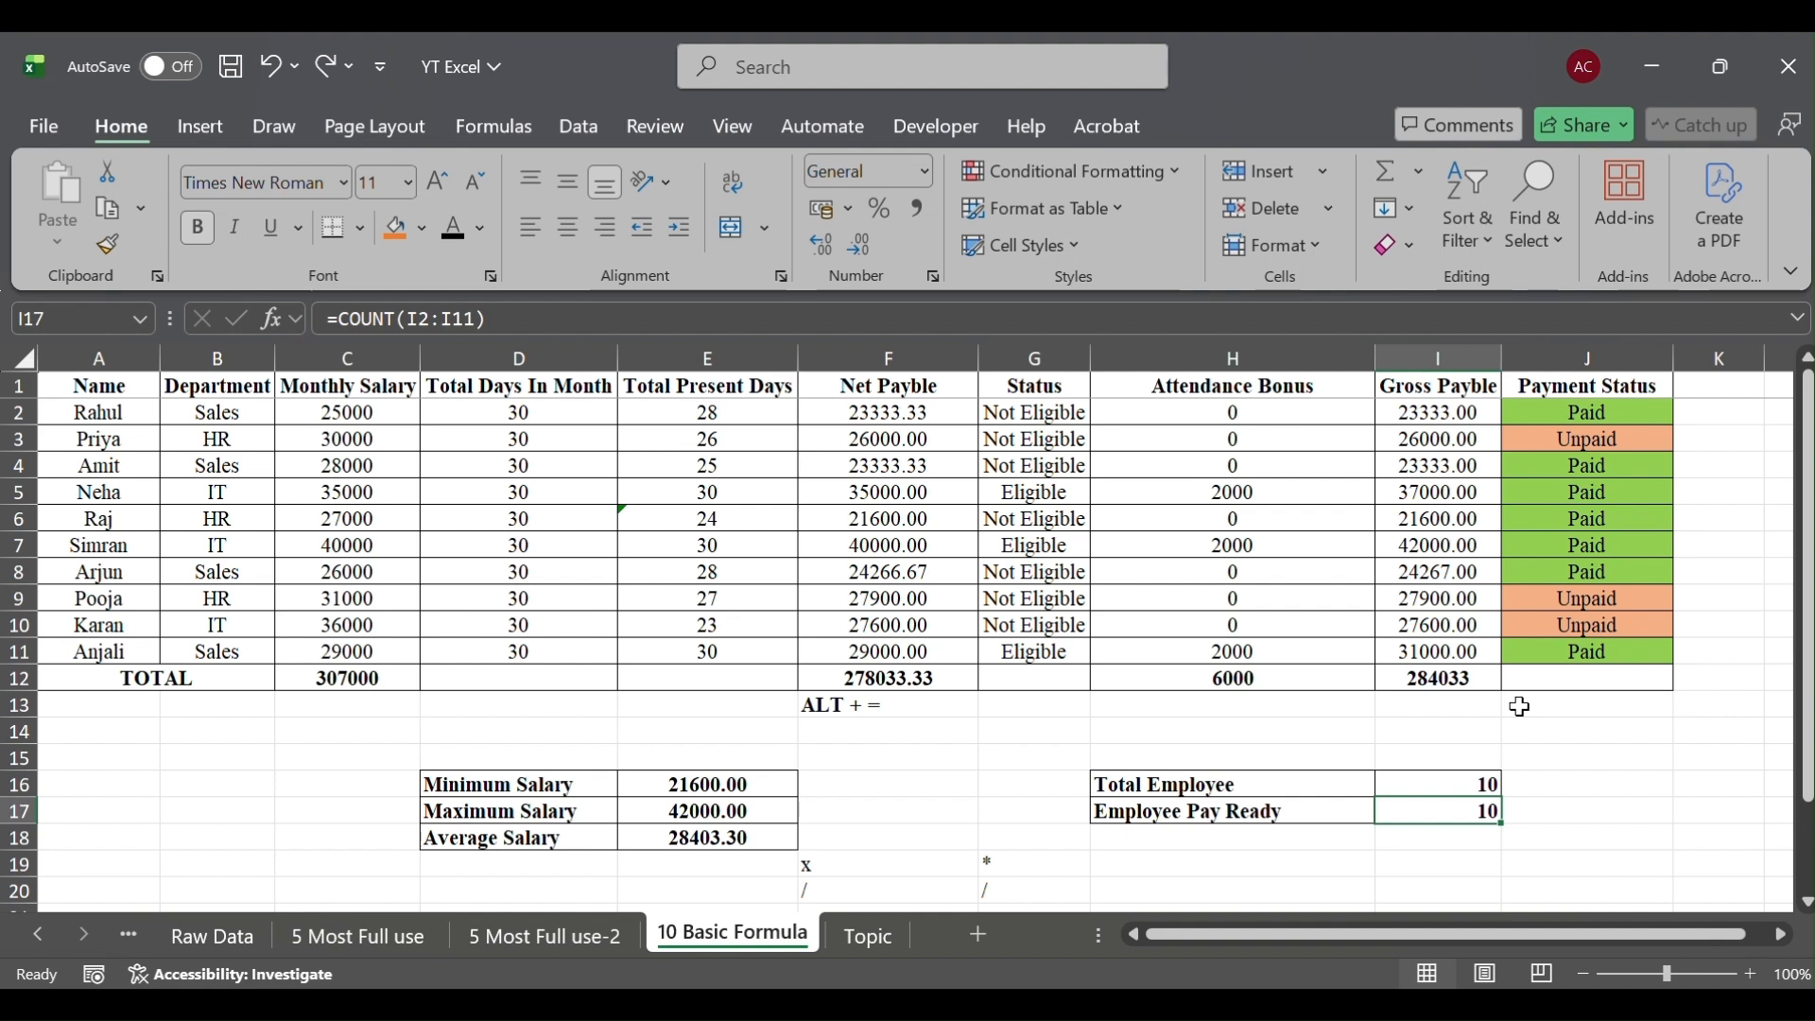
pyautogui.press('Up')
pyautogui.hotkey('shift', 'Down')
pyautogui.press('Return')
pyautogui.press('Return')
pyautogui.press('Return')
pyautogui.press('Down')
pyautogui.press('Down')
pyautogui.press('Down')
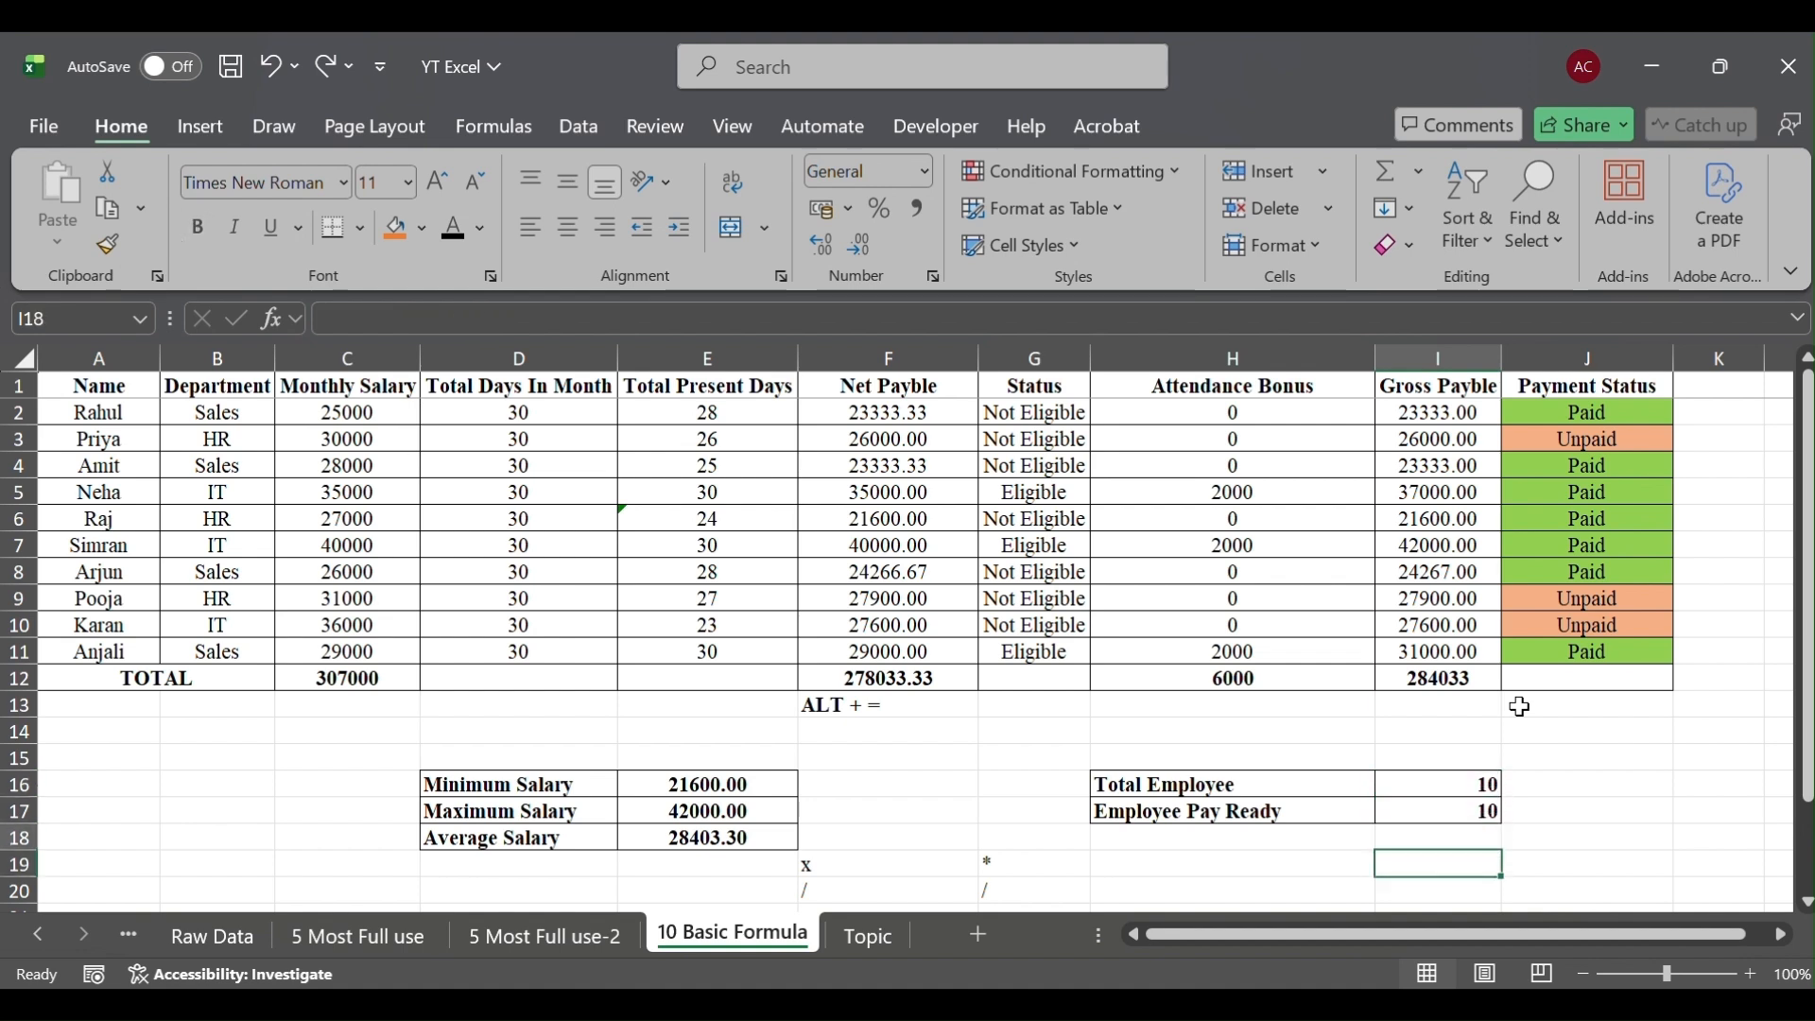
# Clear the Gross Payble value in I8 to test the Employee Pay Ready count, and undo the deletion
pyautogui.press('Up')
pyautogui.press('Up')
pyautogui.press('Up')
pyautogui.press('Up')
pyautogui.press('Up')
pyautogui.press('Up')
pyautogui.press('Up')
pyautogui.press('Up')
pyautogui.press('Up')
pyautogui.press('Up')
pyautogui.press('Up')
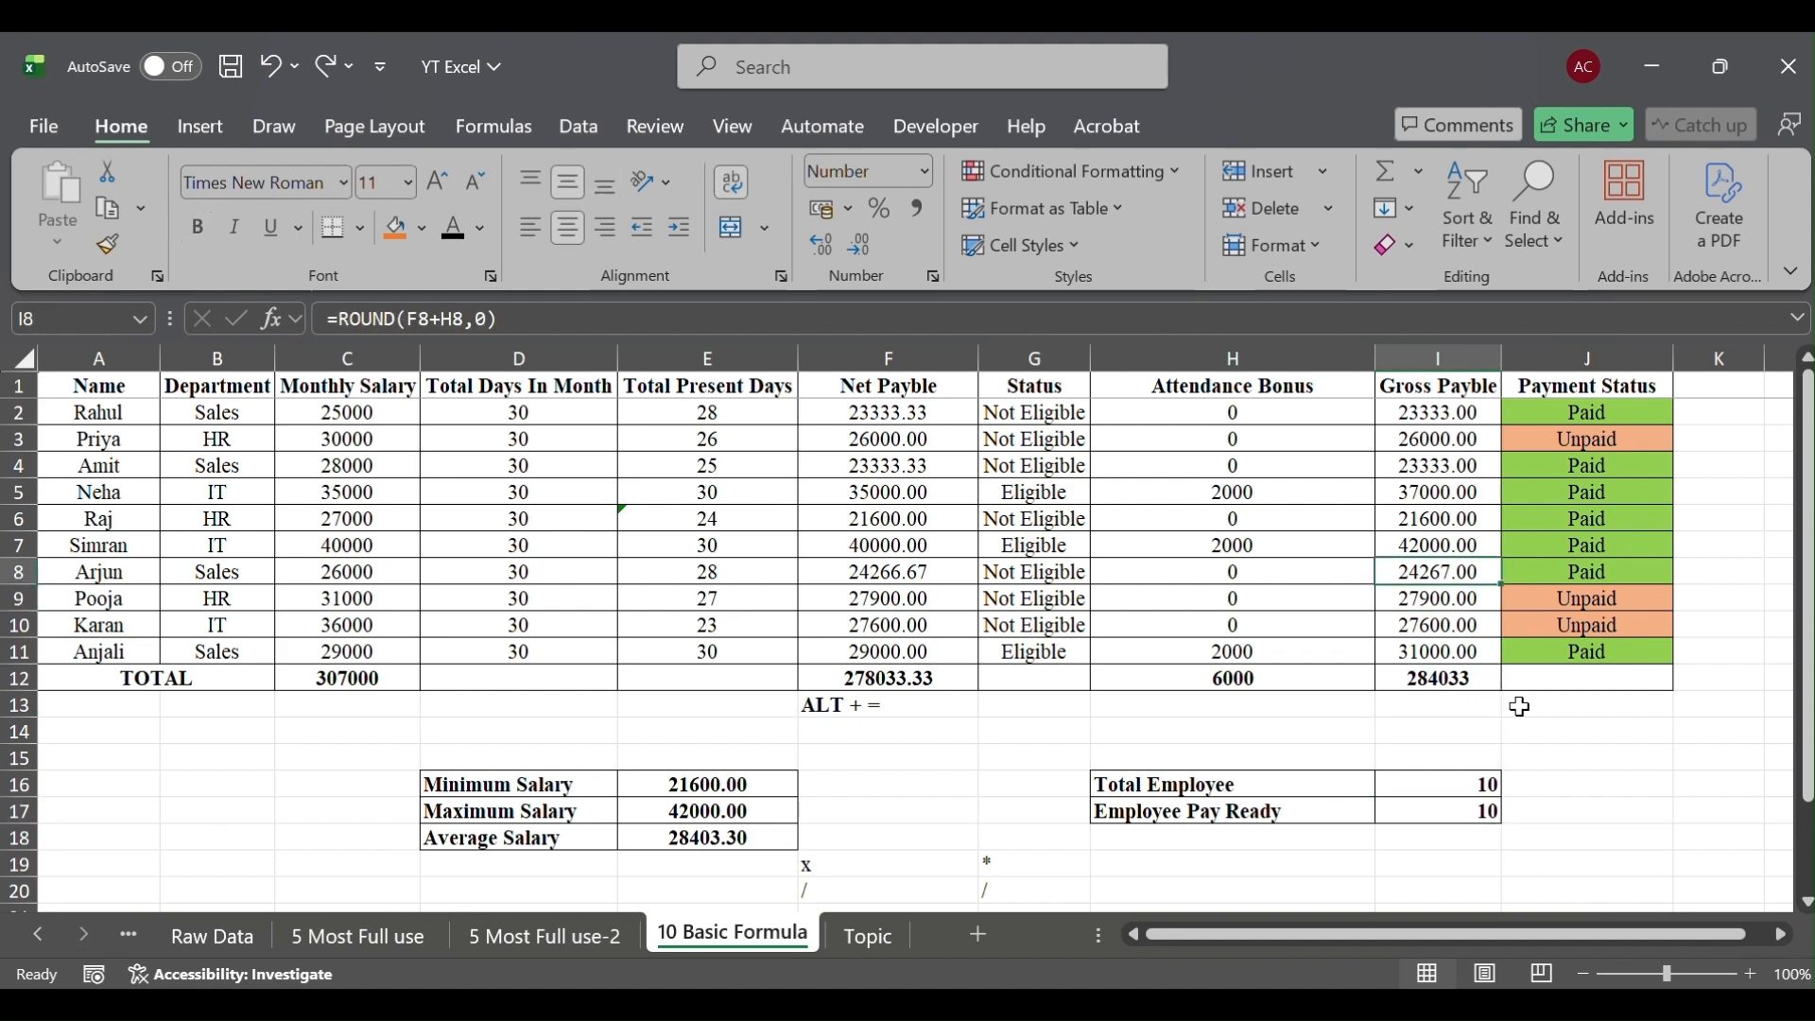
pyautogui.press('BackSpace')
pyautogui.press('Return')
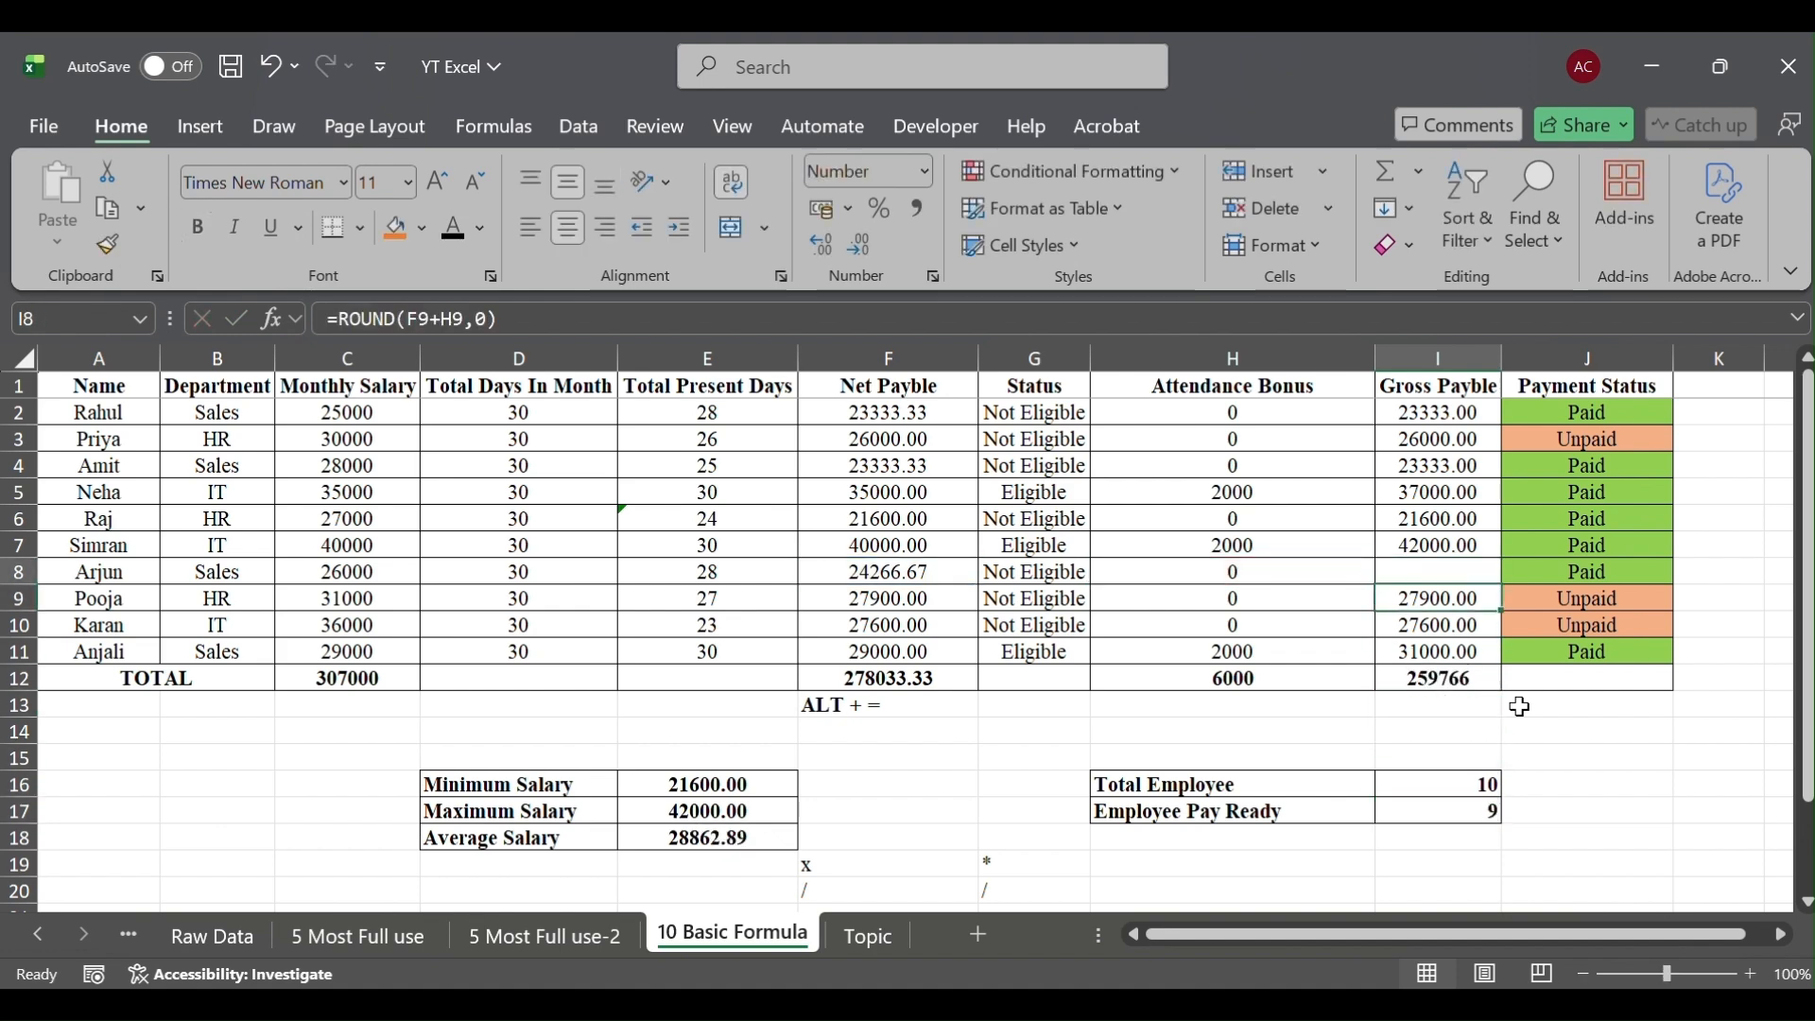
pyautogui.press('Up')
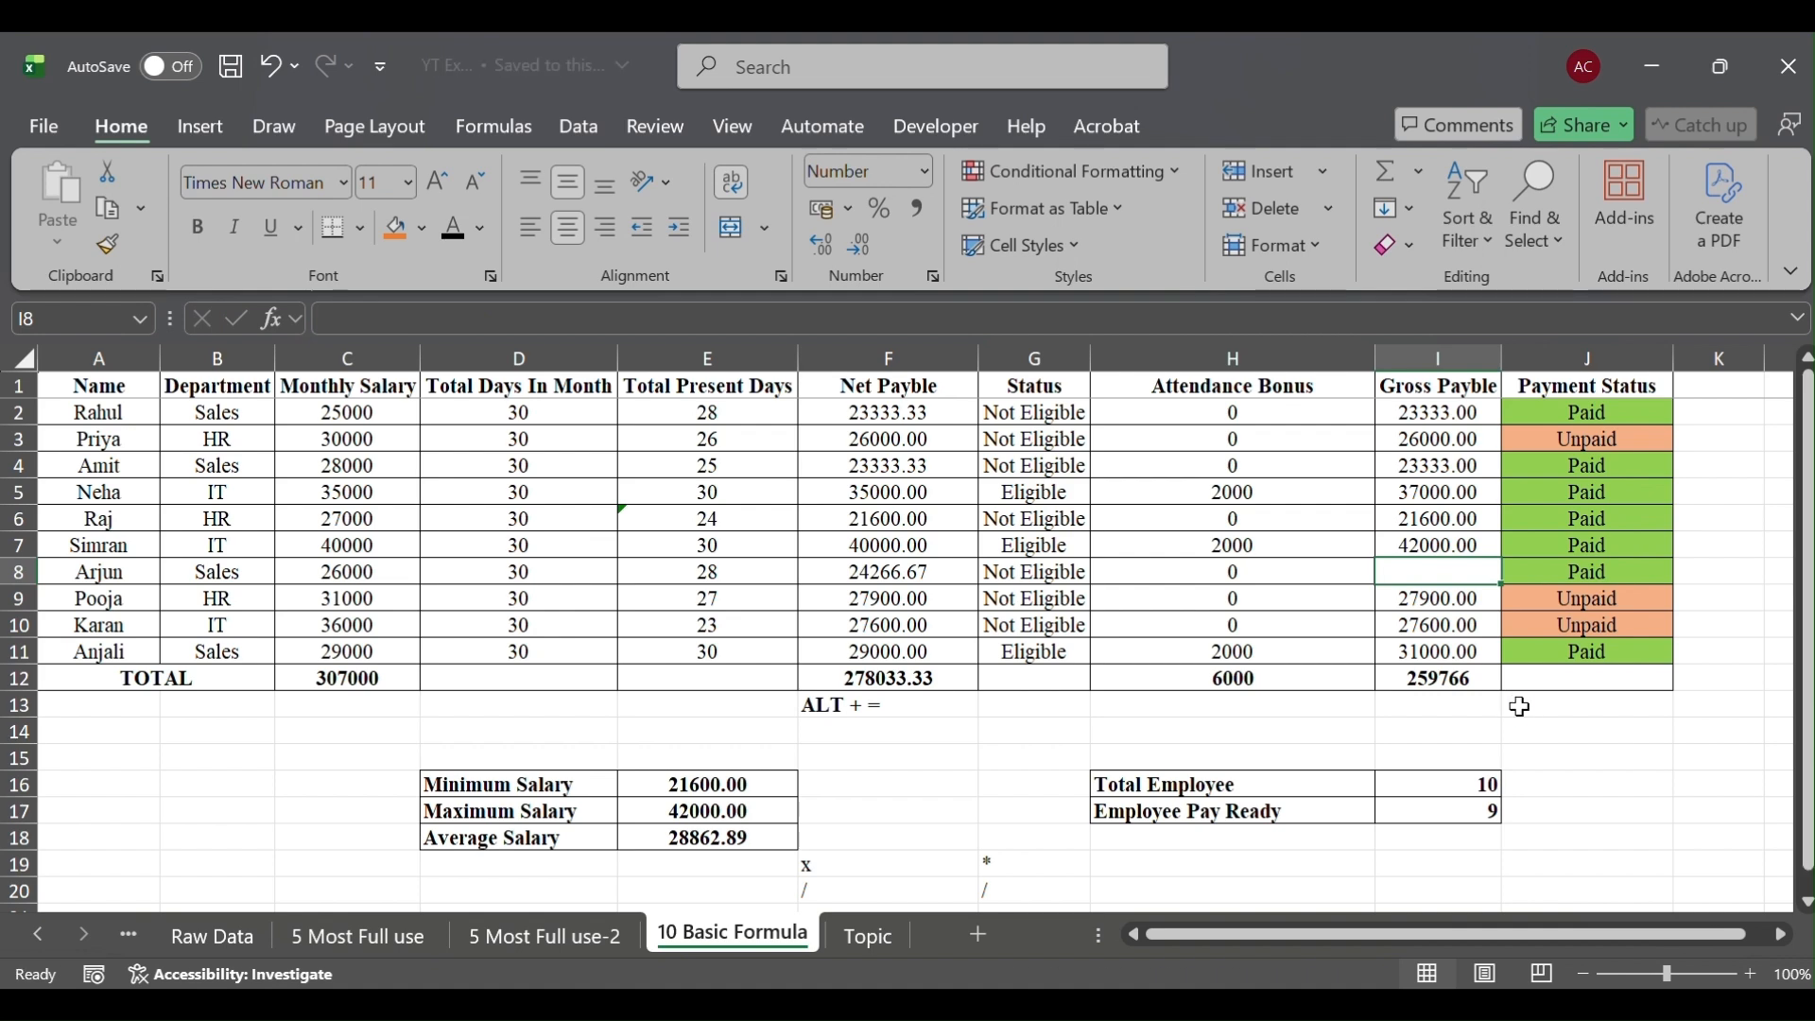
pyautogui.press('Down')
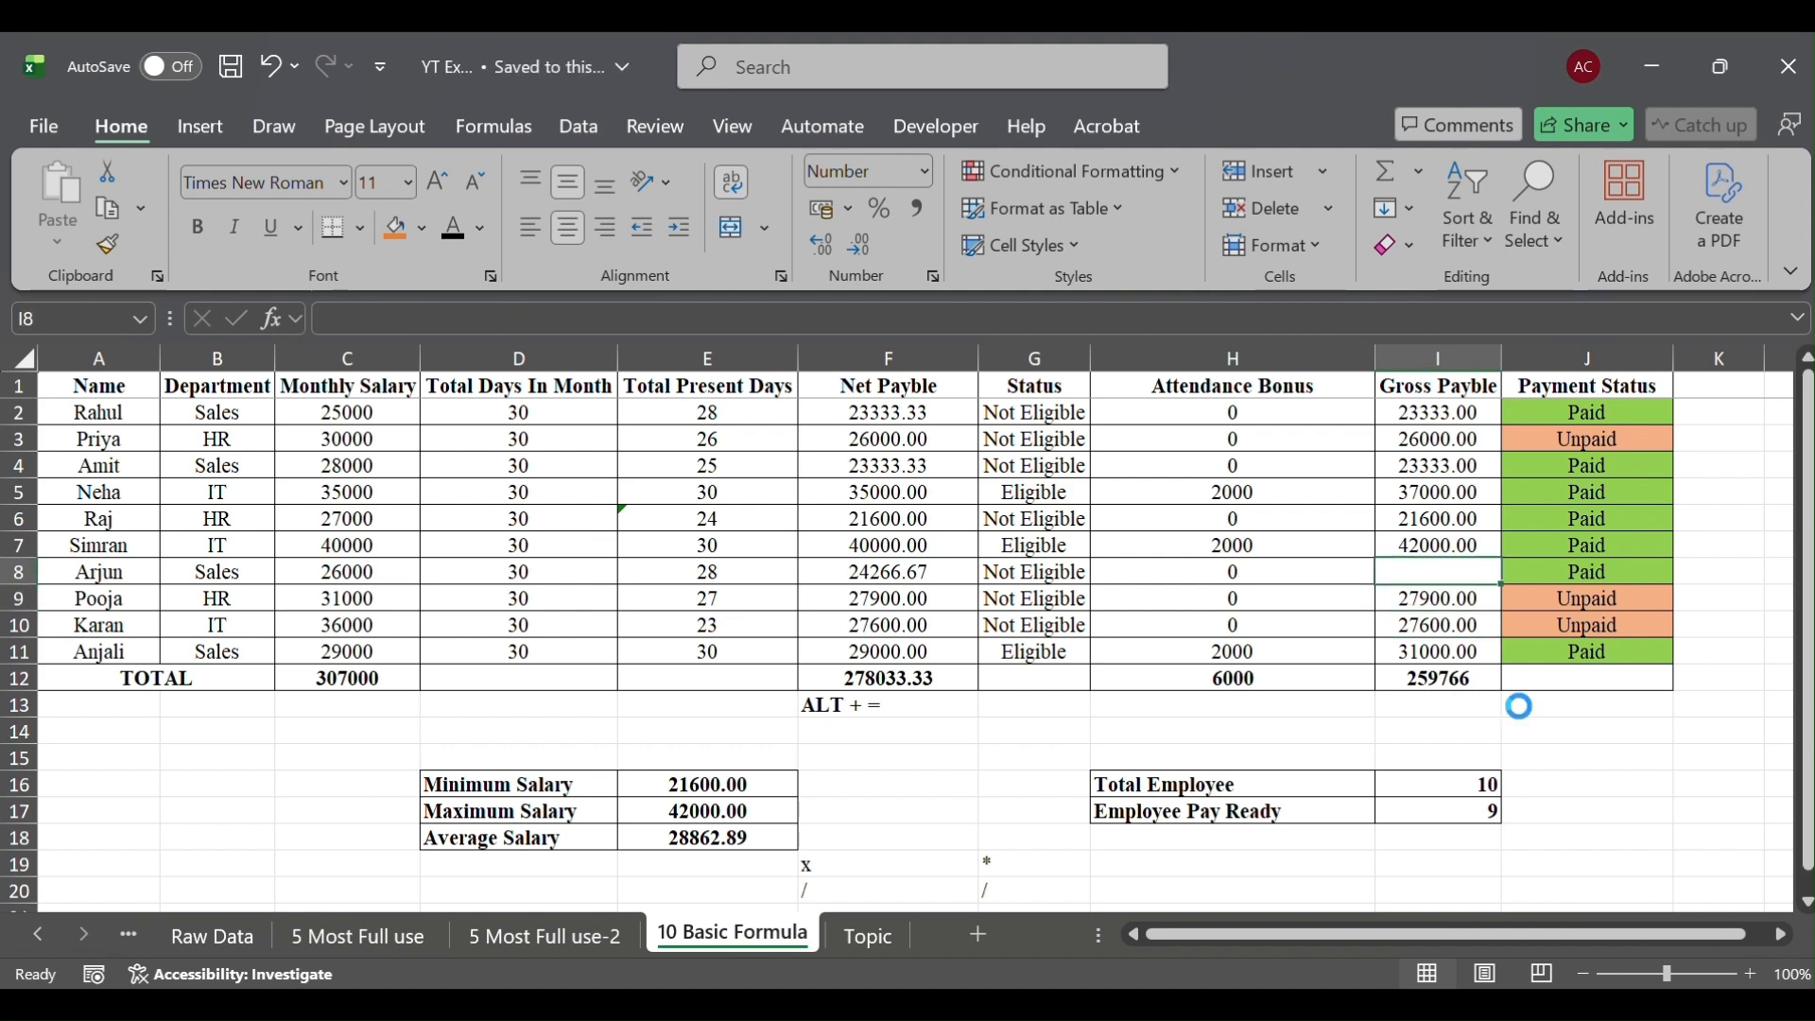
pyautogui.hotkey('ctrl', 'z')
pyautogui.press('Down')
pyautogui.press('Down')
pyautogui.press('Down')
pyautogui.press('Down')
pyautogui.press('Down')
pyautogui.press('Down')
pyautogui.press('Down')
pyautogui.press('Down')
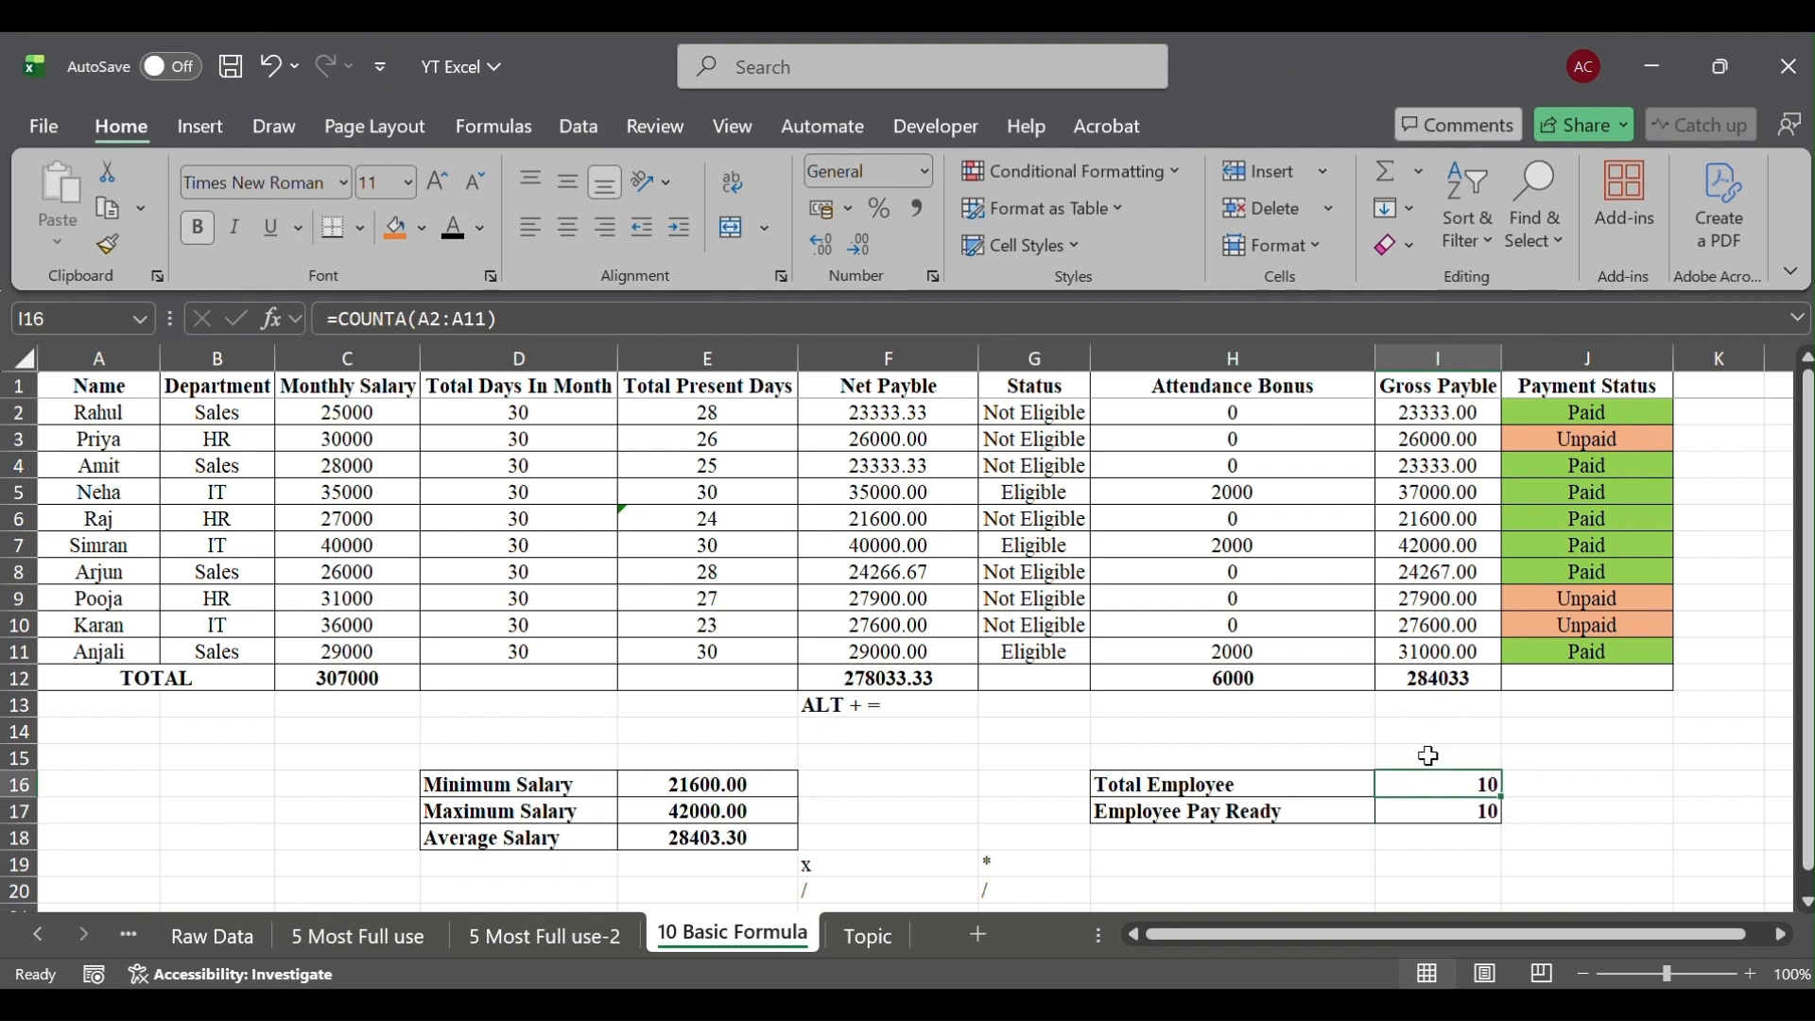
# Fill the COUNT and COUNTA entries in E5:E6 of the Topic sheet with orange
pyautogui.click(868, 936)
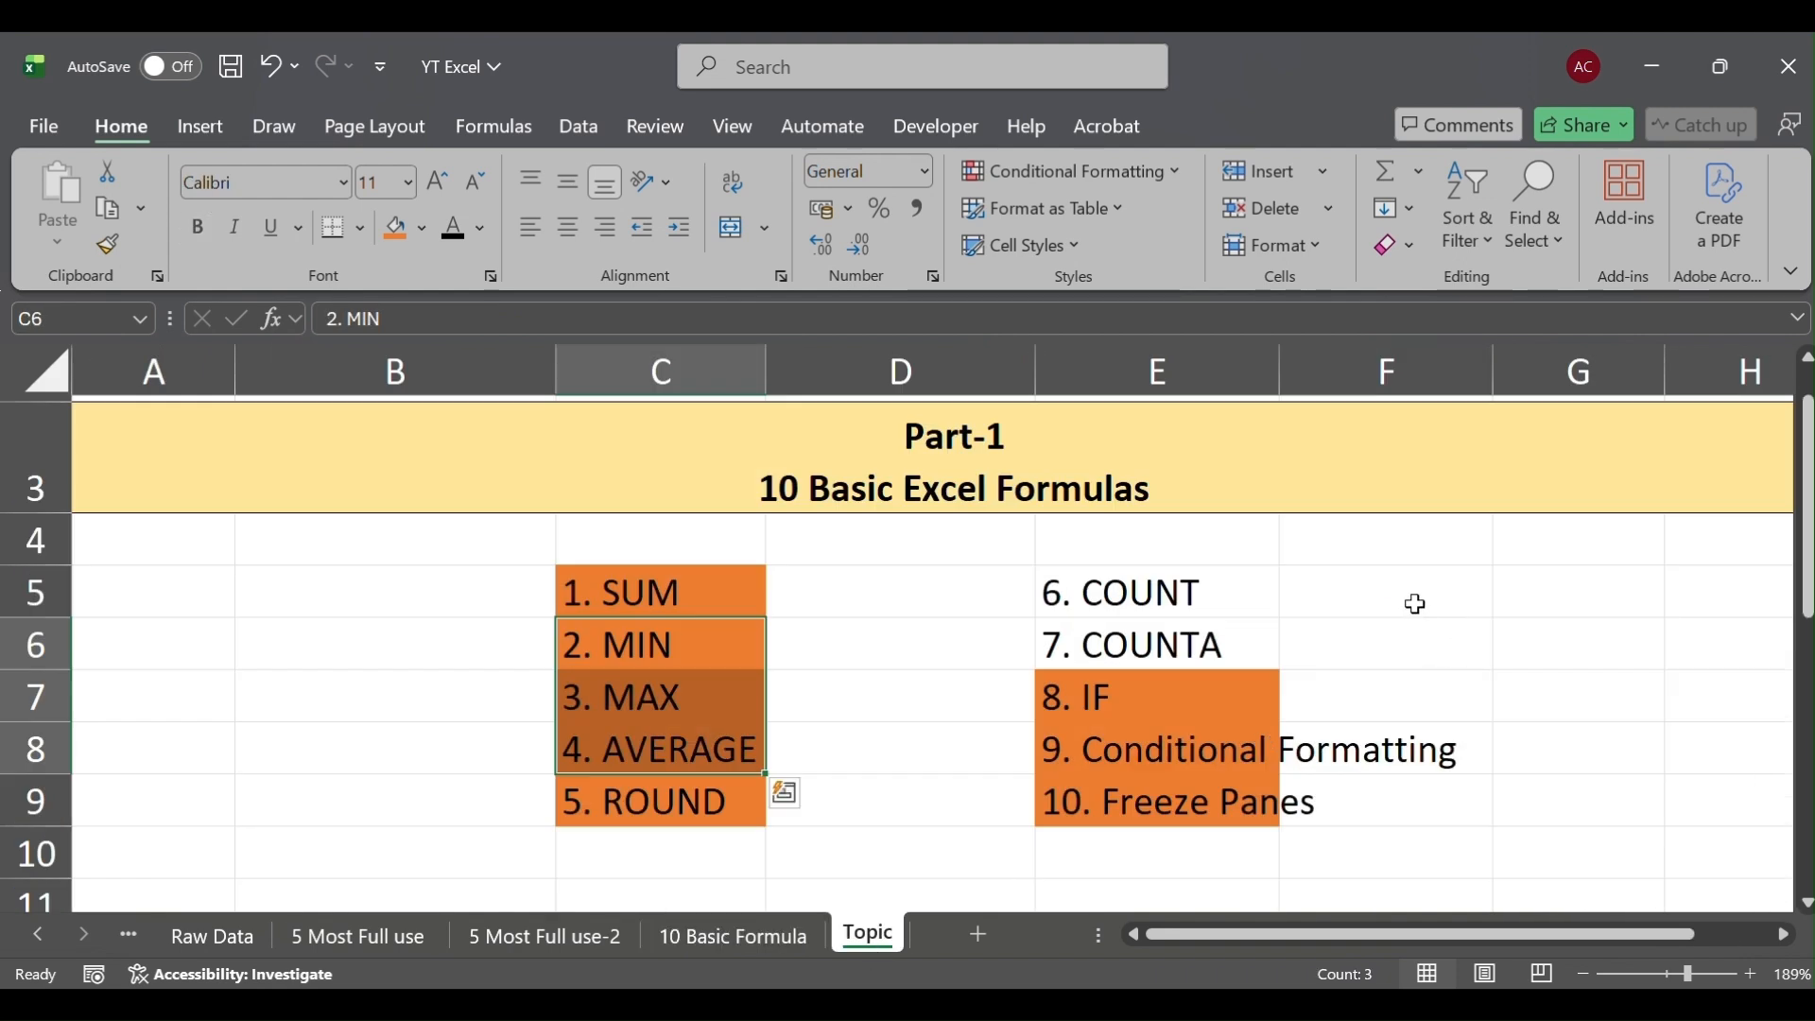
pyautogui.click(1405, 633)
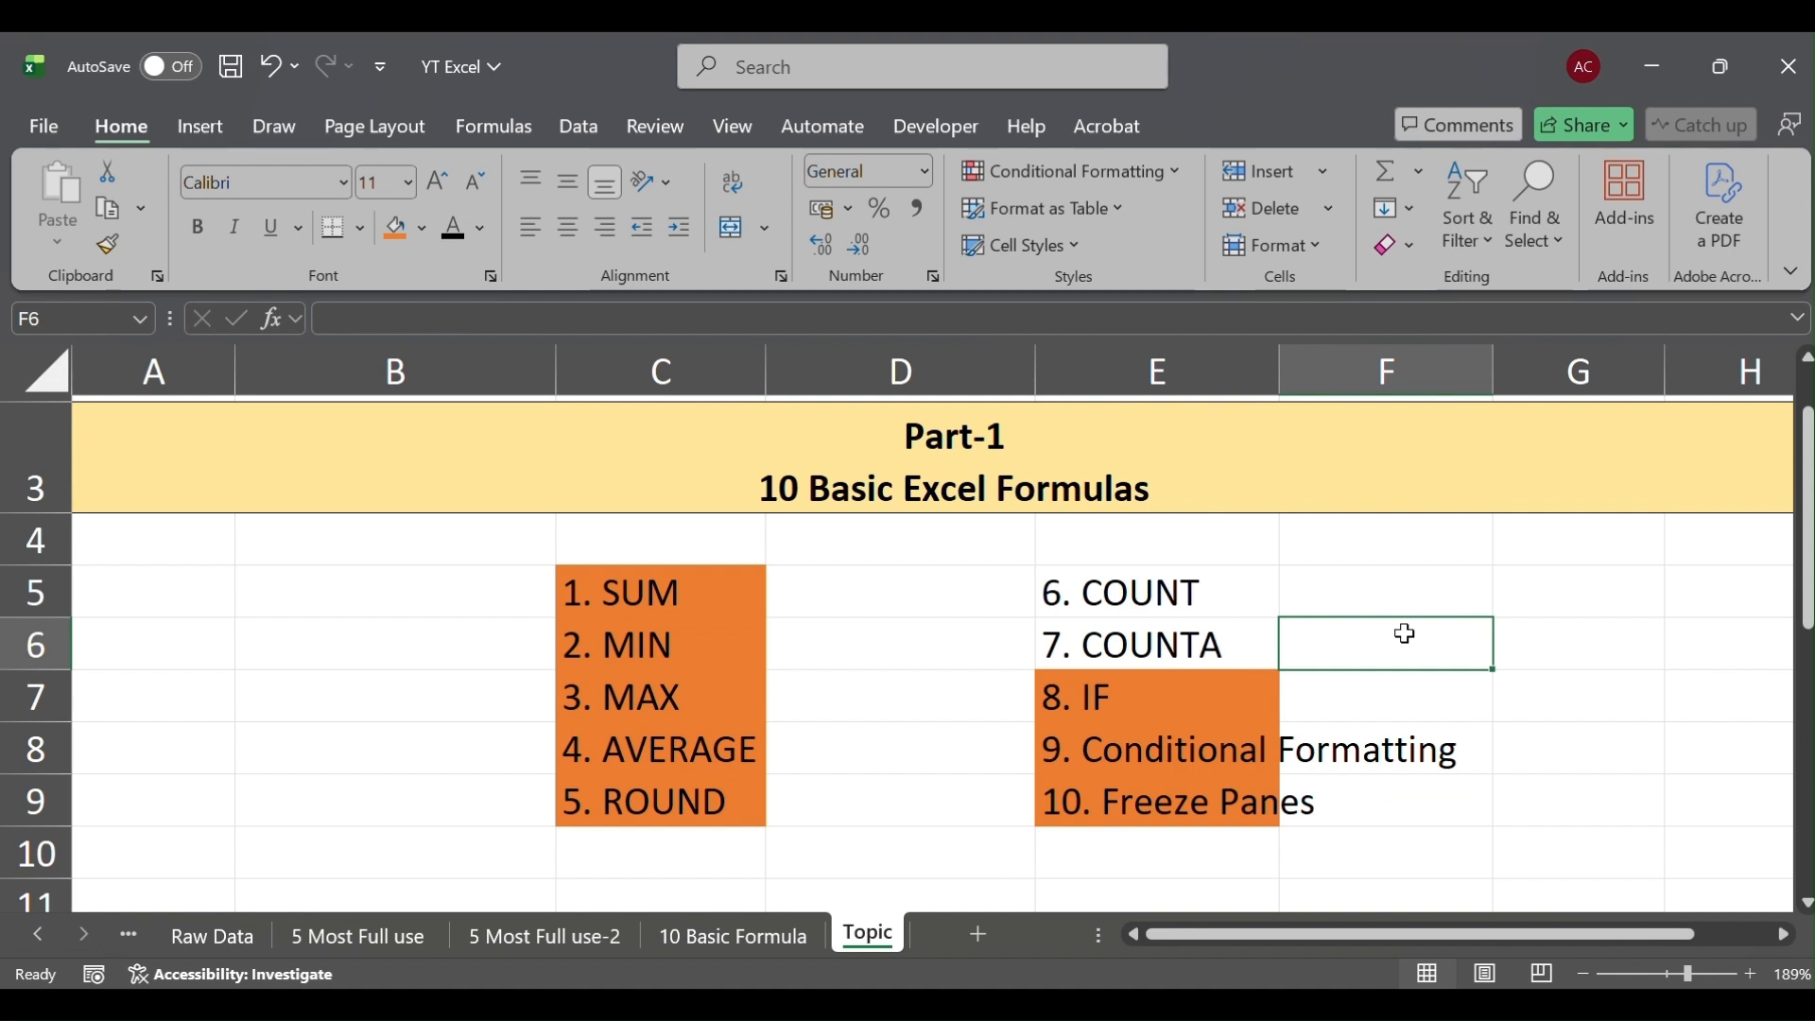
pyautogui.click(1210, 610)
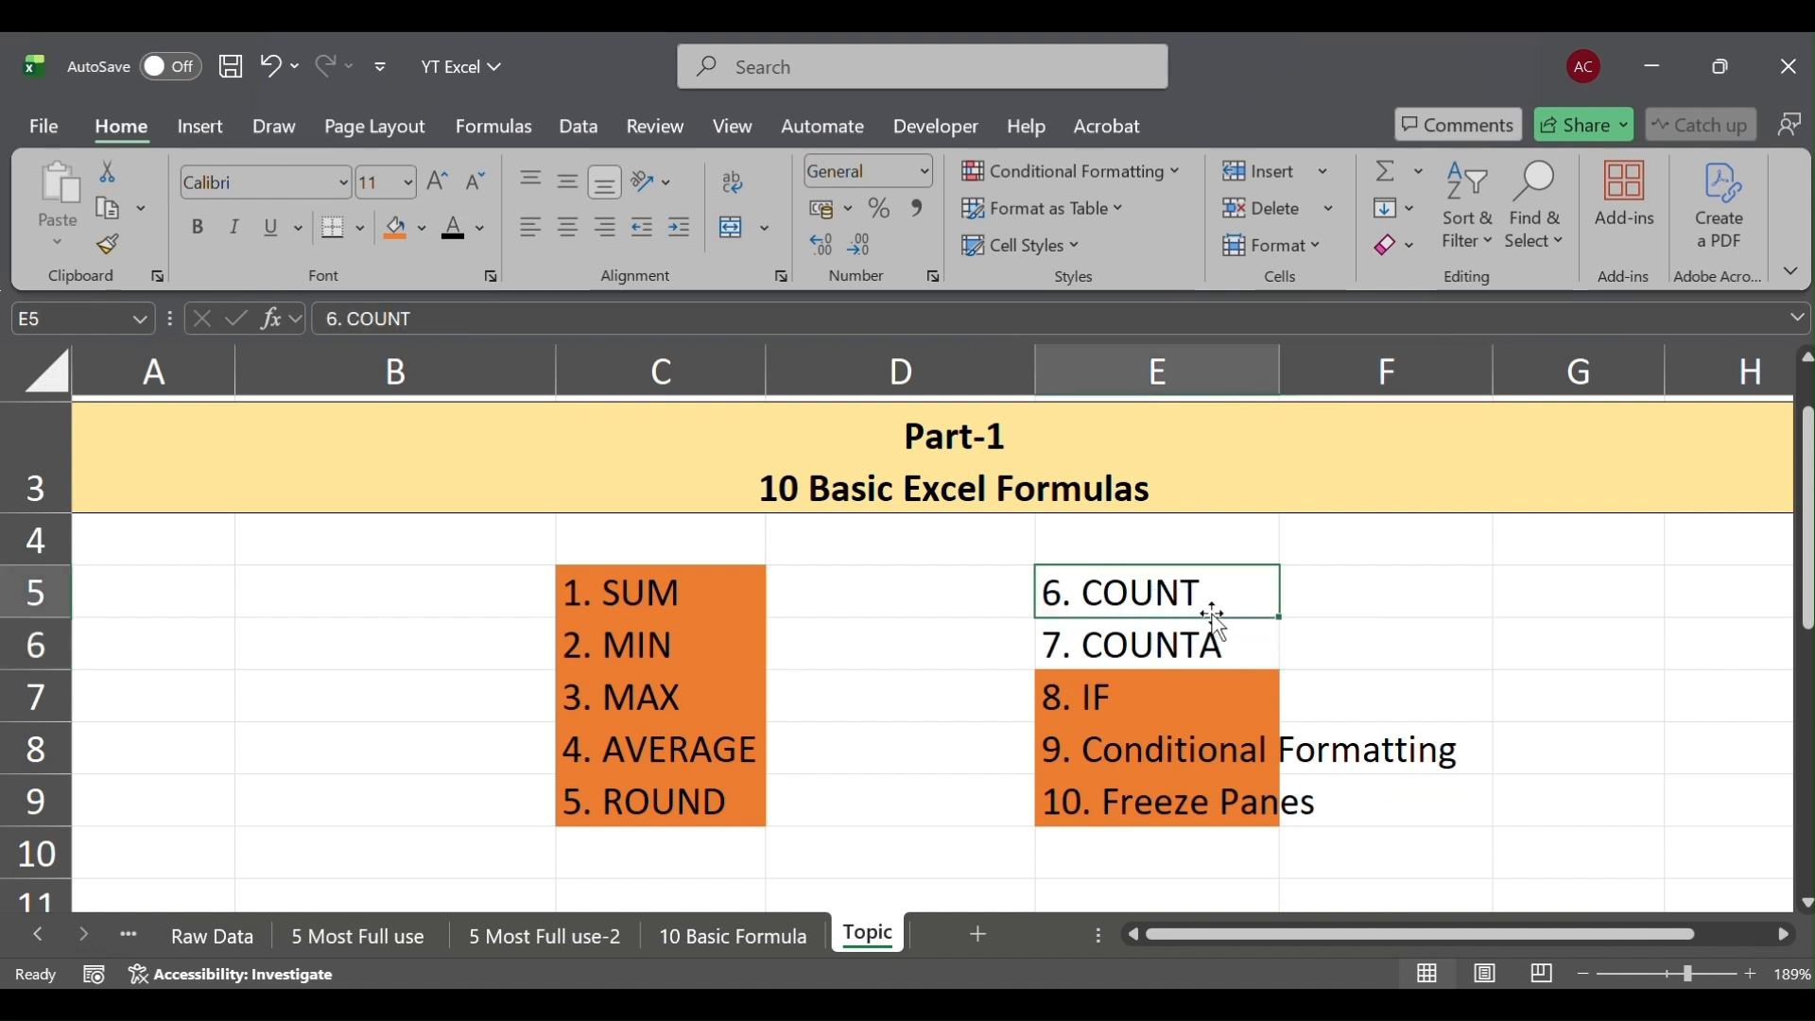
pyautogui.moveTo(1214, 616); pyautogui.dragTo(1214, 638)
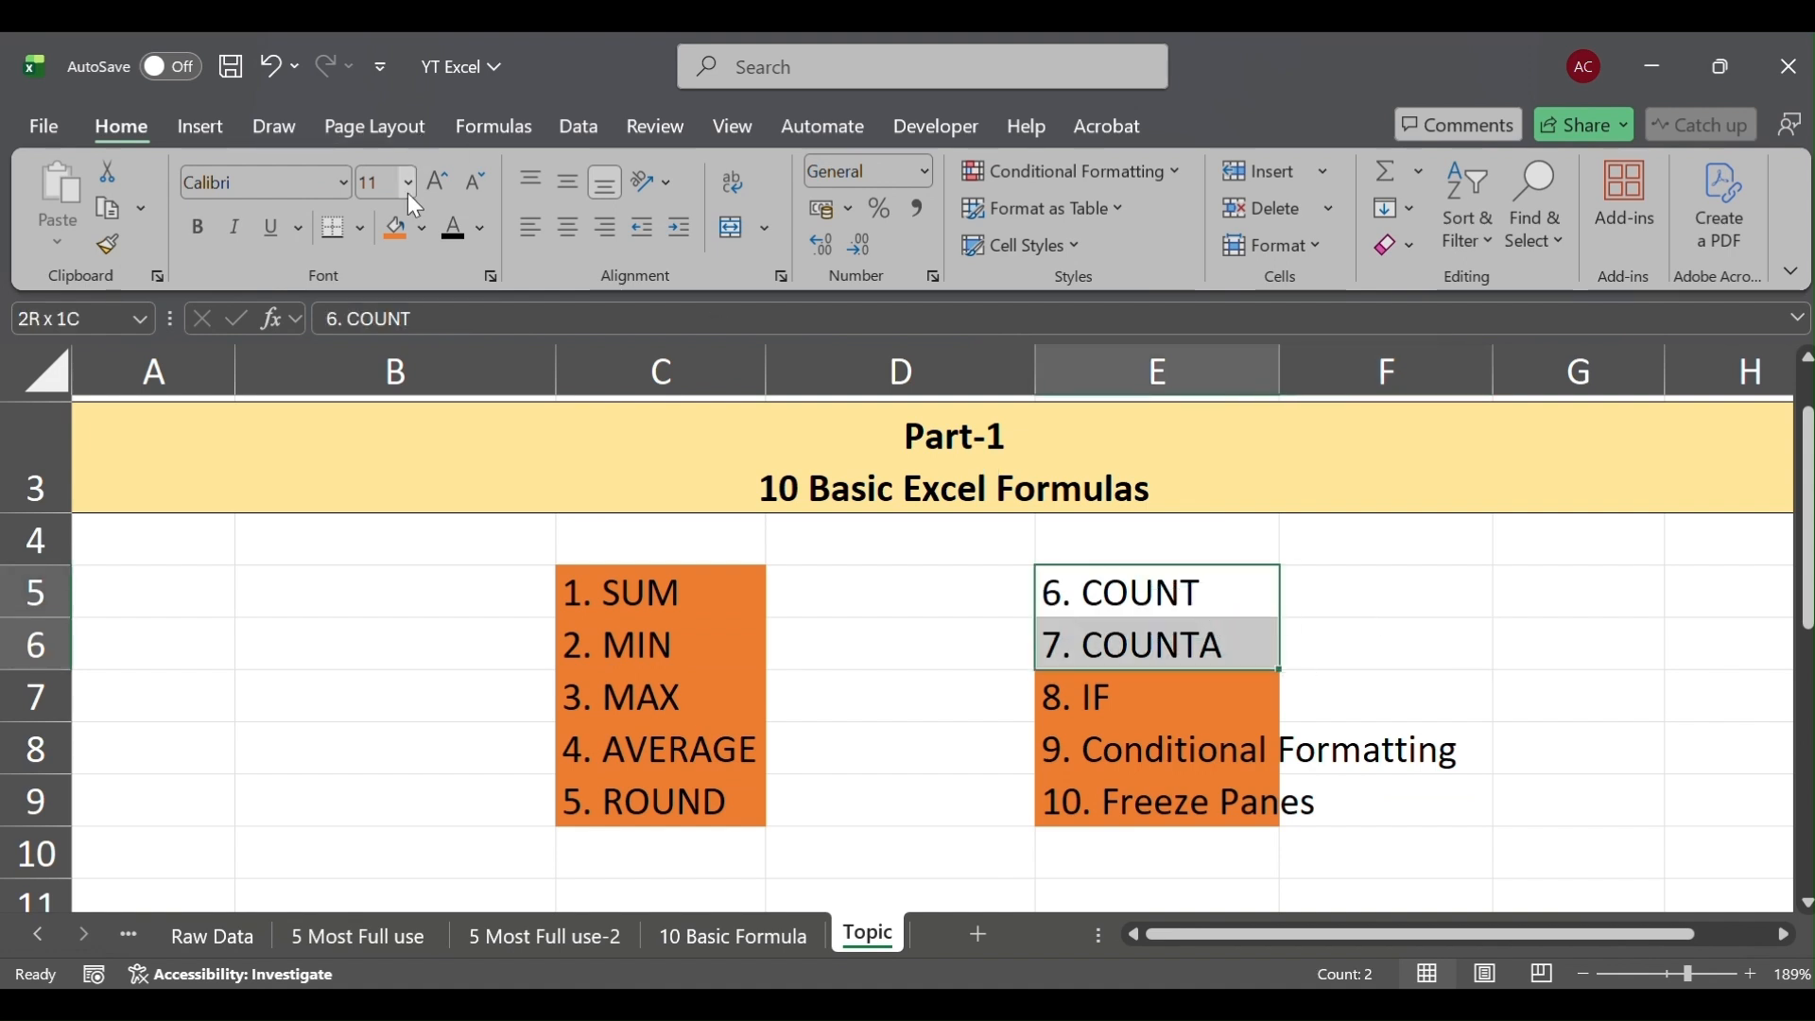
pyautogui.click(397, 229)
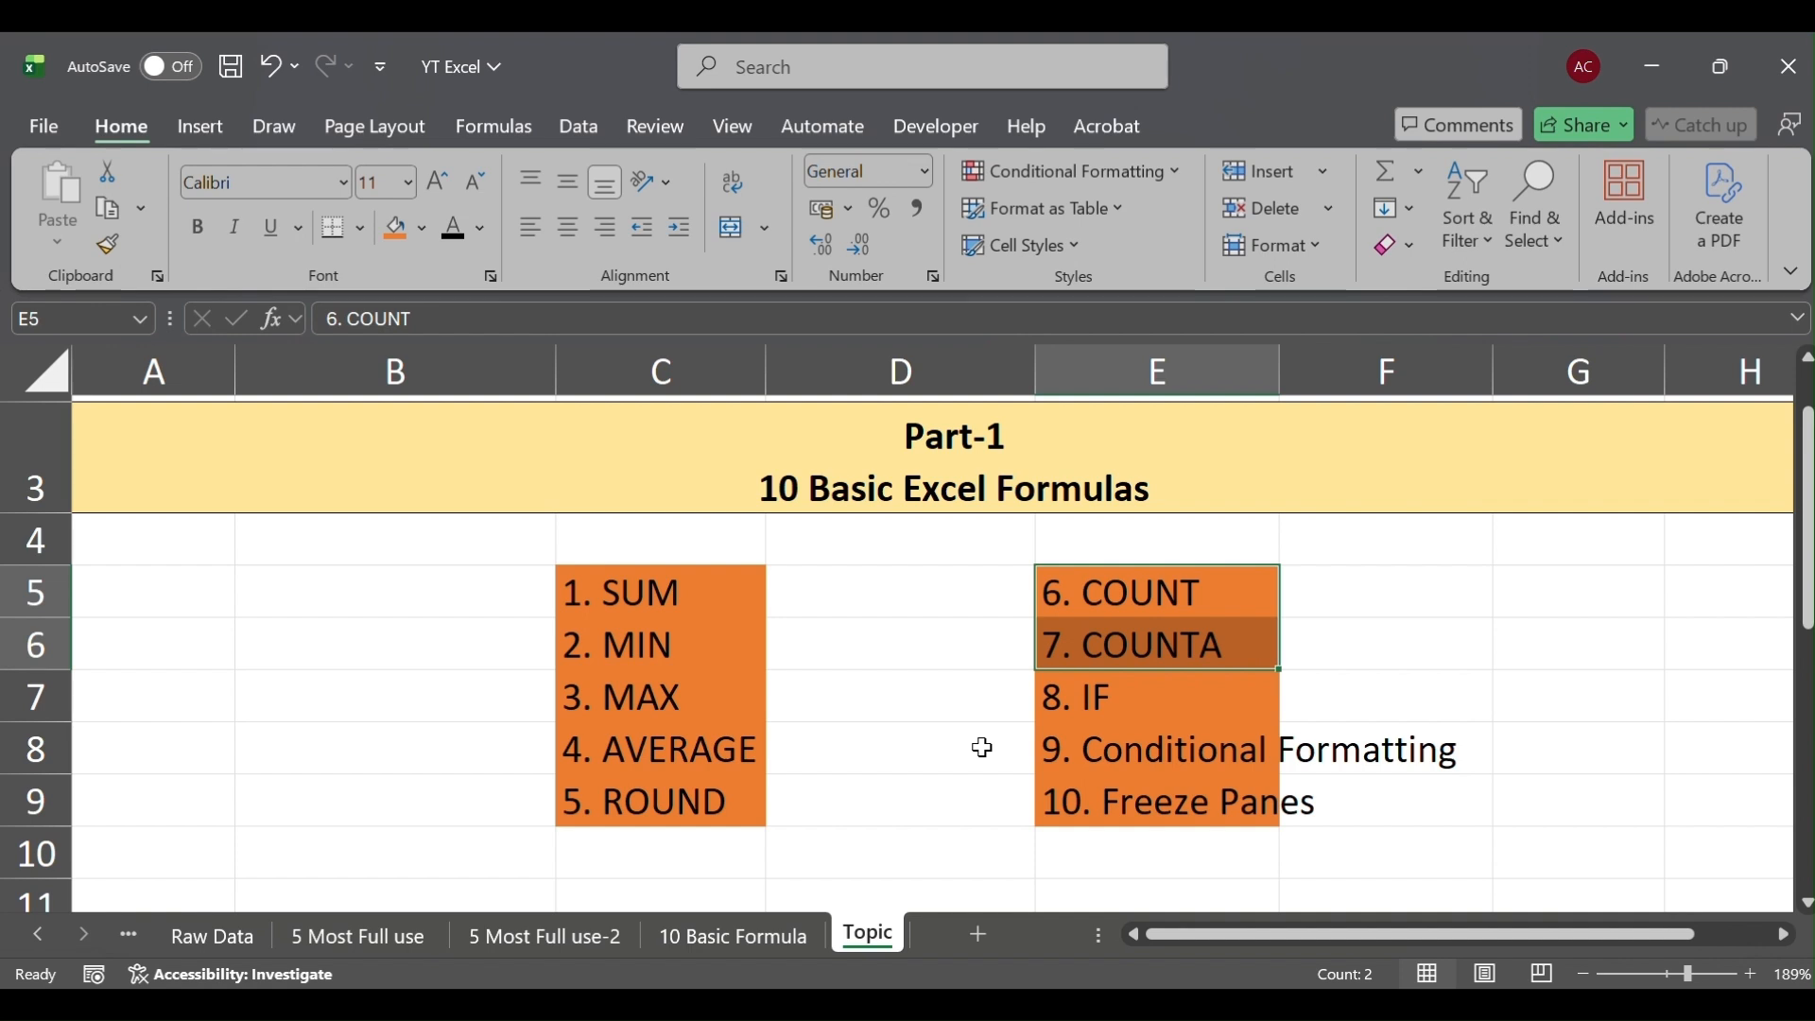
pyautogui.scroll(1, 984, 746)
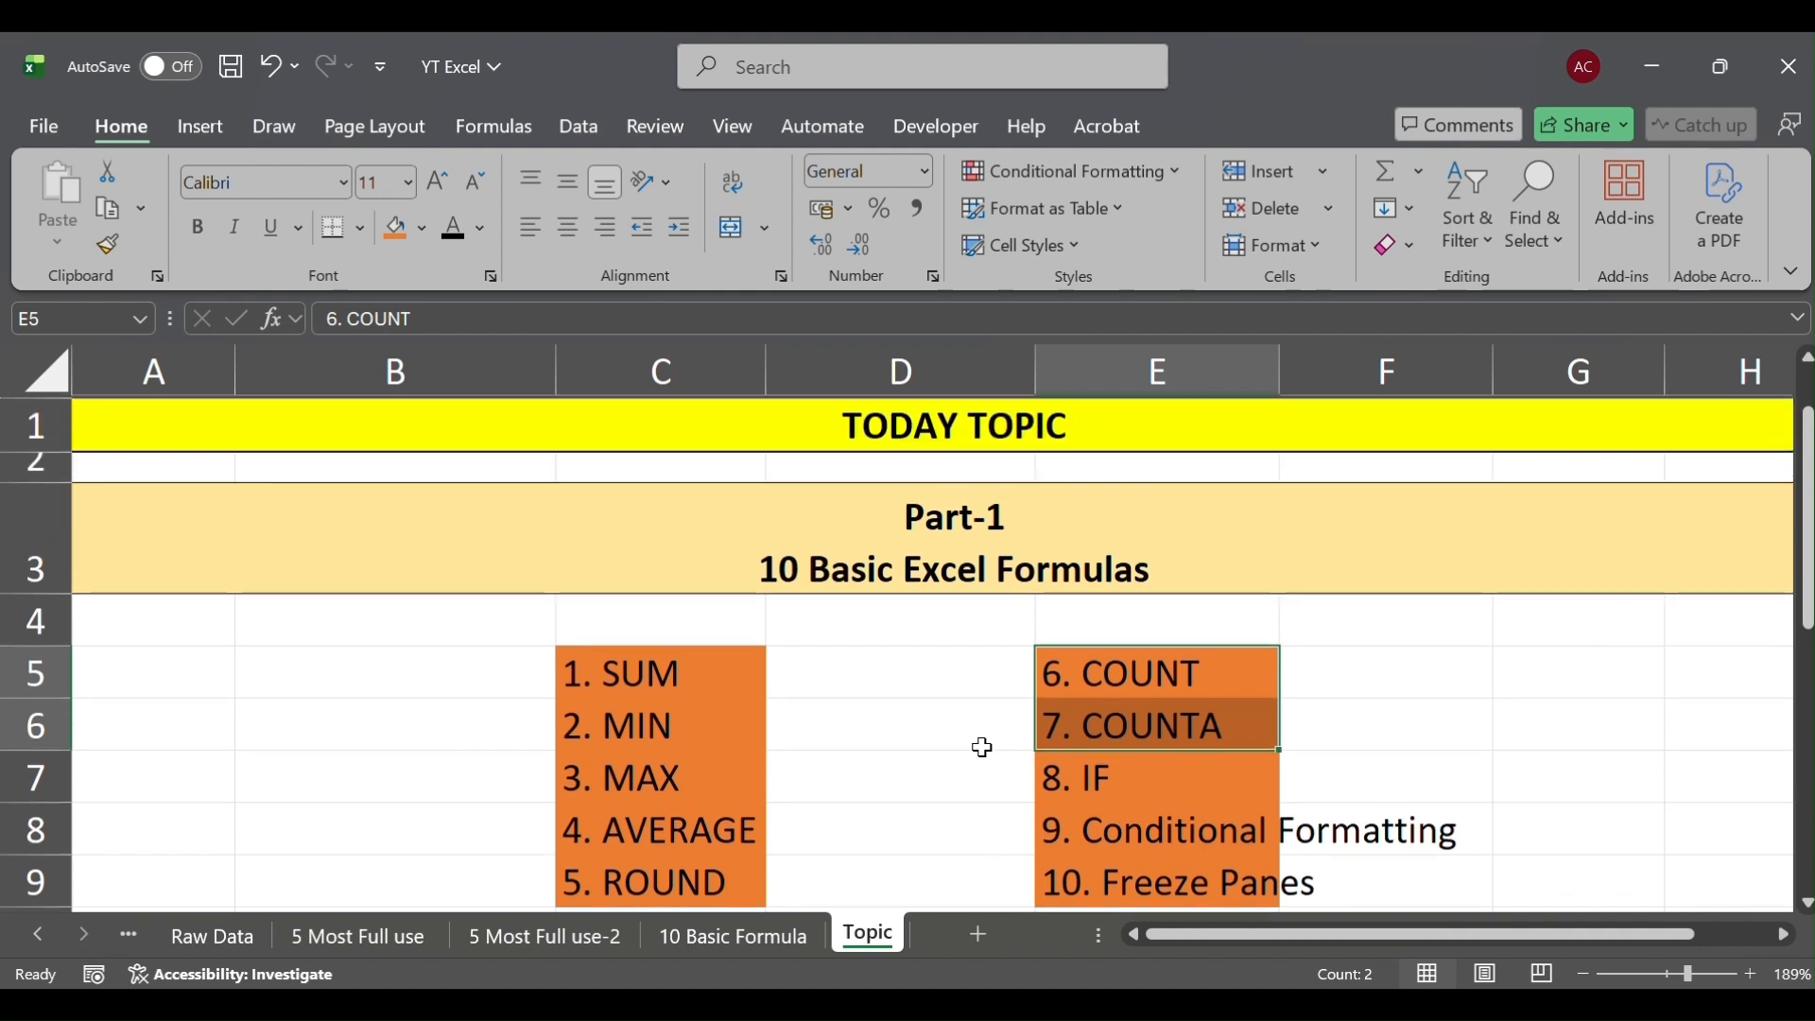